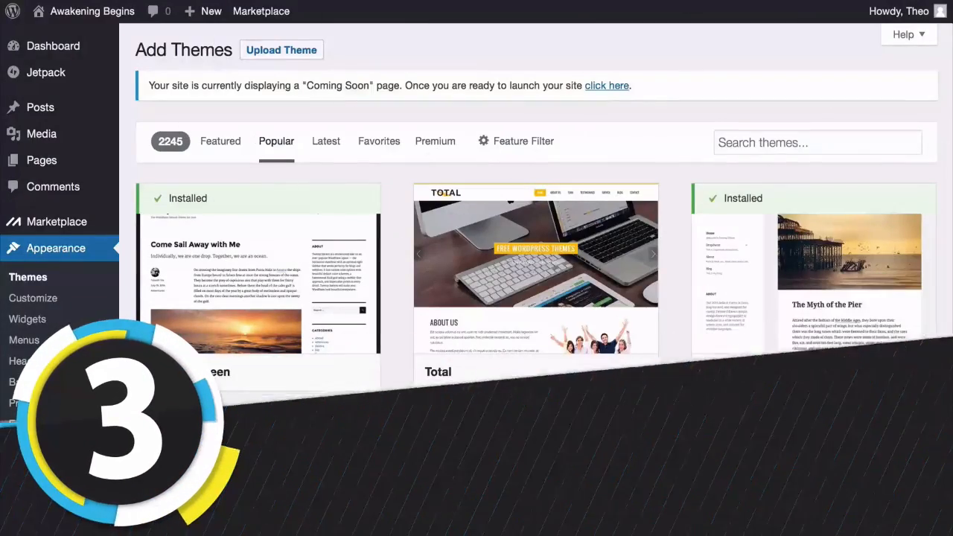
Browse the popular WordPress themes available on the Add Themes page
{"action": "scroll", "coordinate": [536, 283], "scroll_direction": "down", "scroll_amount": 5}
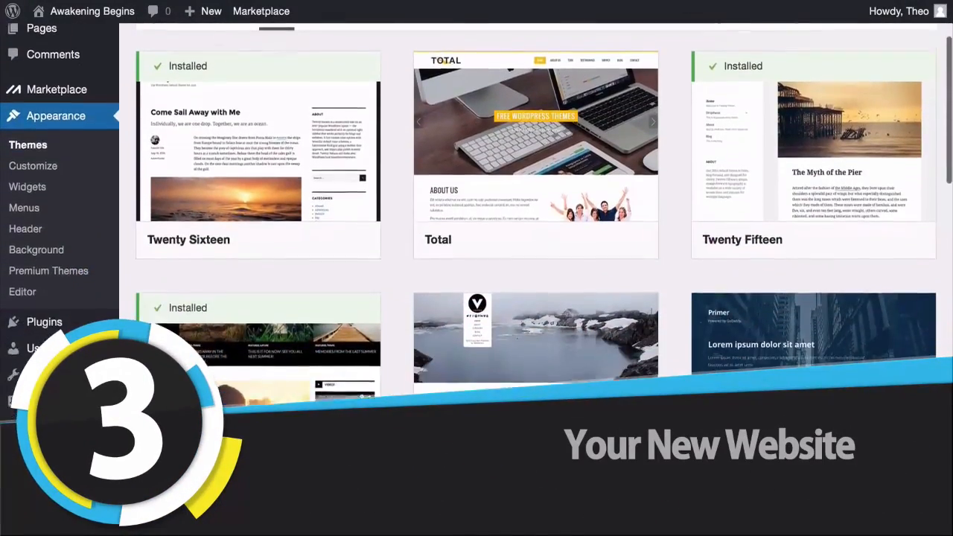
{"action": "scroll", "coordinate": [536, 283], "scroll_direction": "down", "scroll_amount": 3}
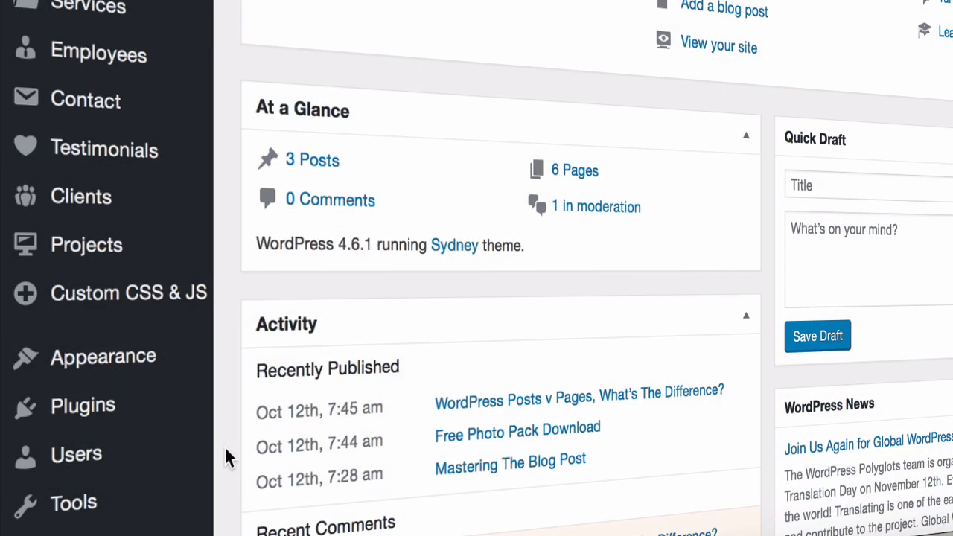
{"action": "mouse_move", "coordinate": [167, 361]}
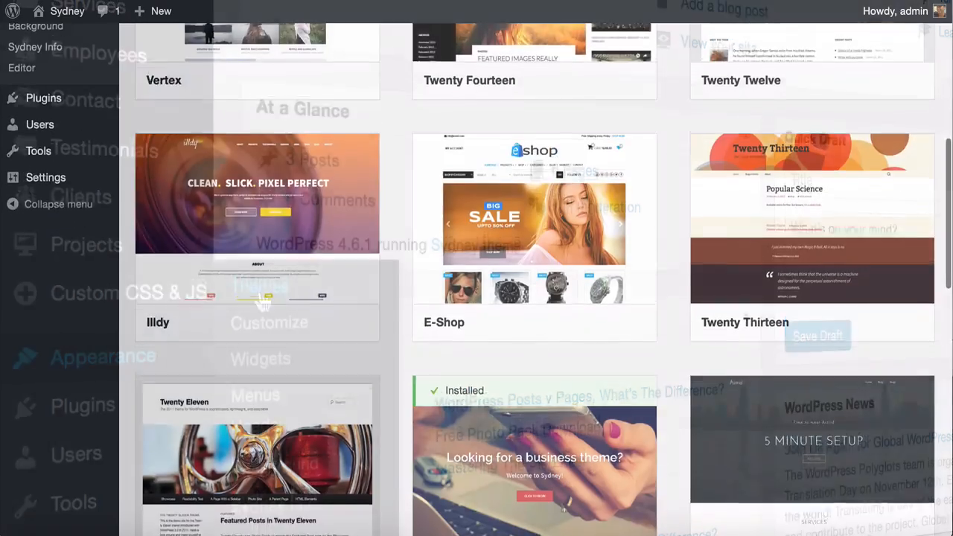
{"action": "scroll", "coordinate": [537, 283], "scroll_direction": "down", "scroll_amount": 2}
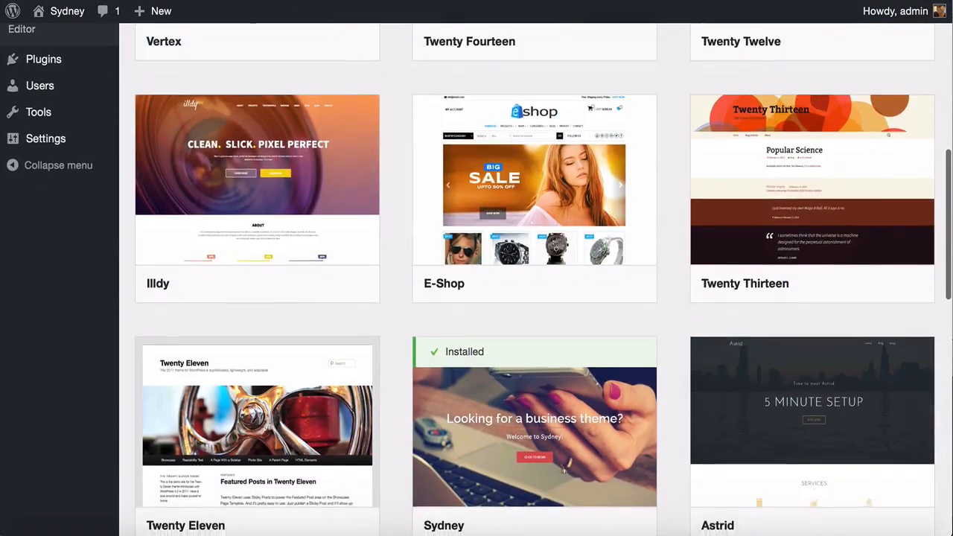
{"action": "scroll", "coordinate": [536, 283], "scroll_direction": "down", "scroll_amount": 3}
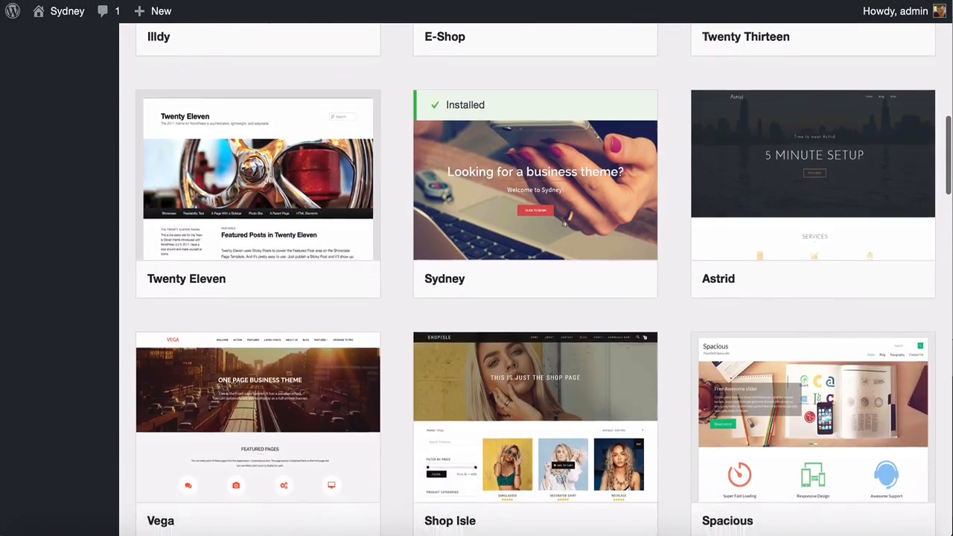
{"action": "scroll", "coordinate": [536, 283], "scroll_direction": "down", "scroll_amount": 4}
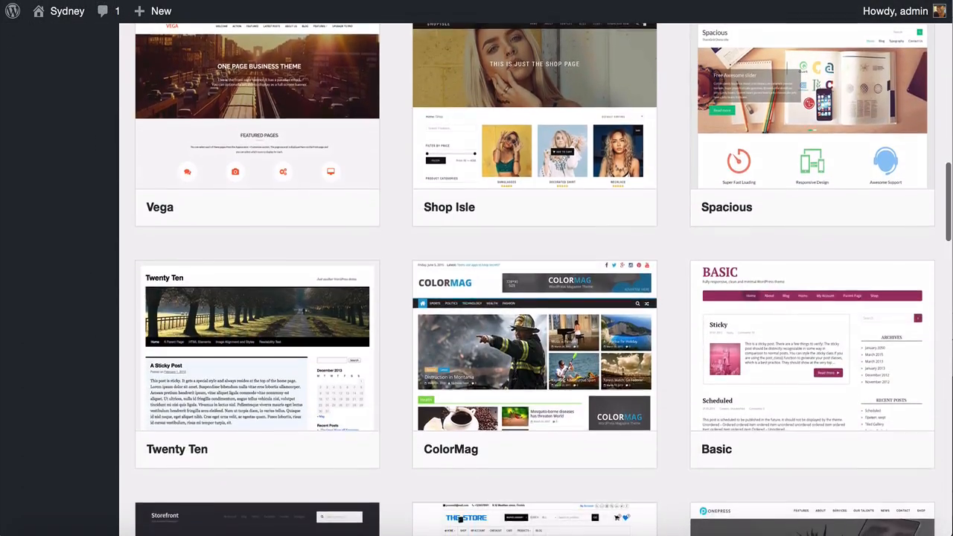
{"action": "scroll", "coordinate": [536, 283], "scroll_direction": "down", "scroll_amount": 3}
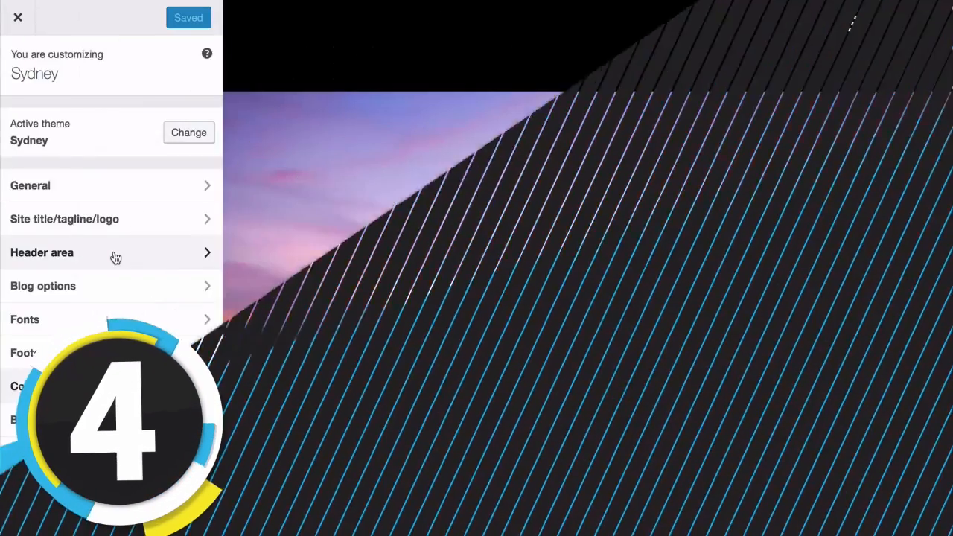
Look through the Sydney theme's Header Slider settings under Header area and the General settings under Colors
{"action": "left_click", "coordinate": [113, 253]}
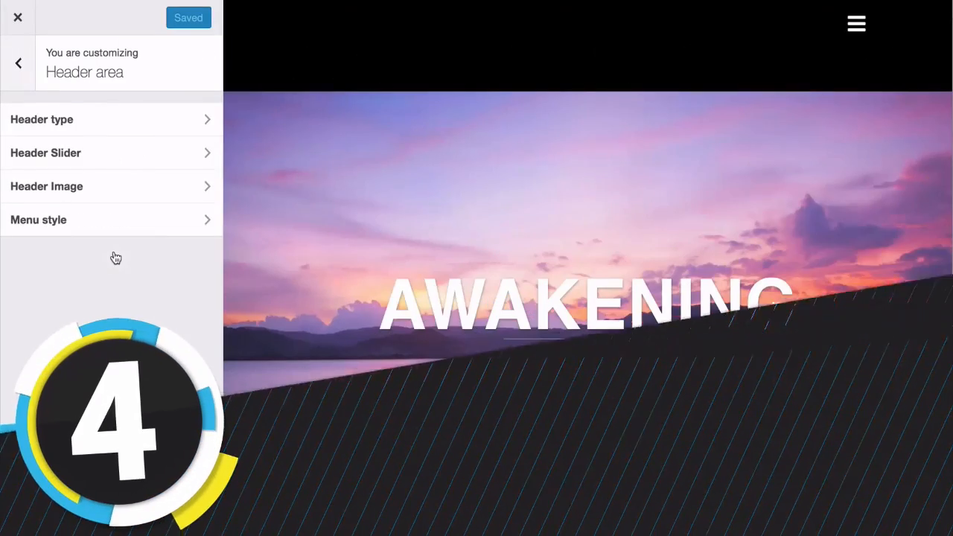
{"action": "left_click", "coordinate": [118, 154]}
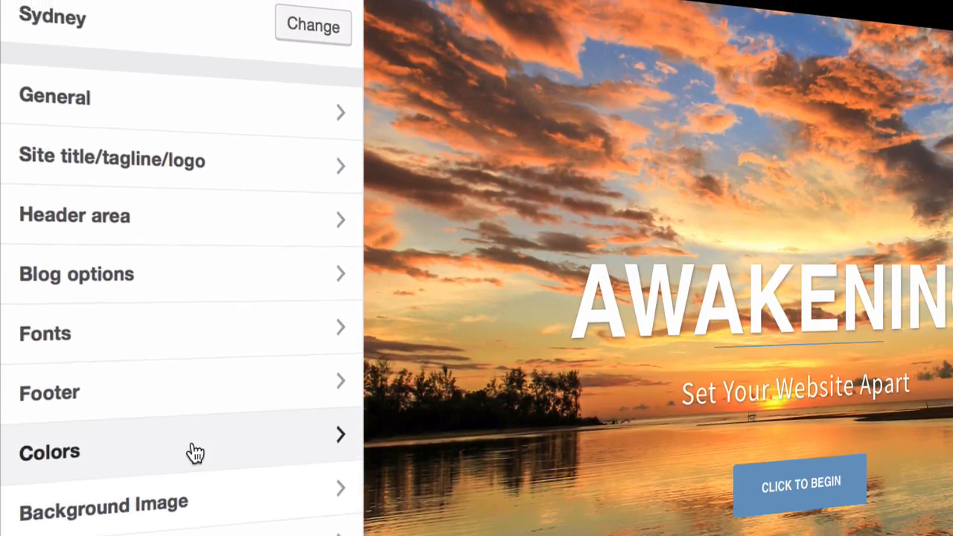
{"action": "left_click", "coordinate": [195, 452]}
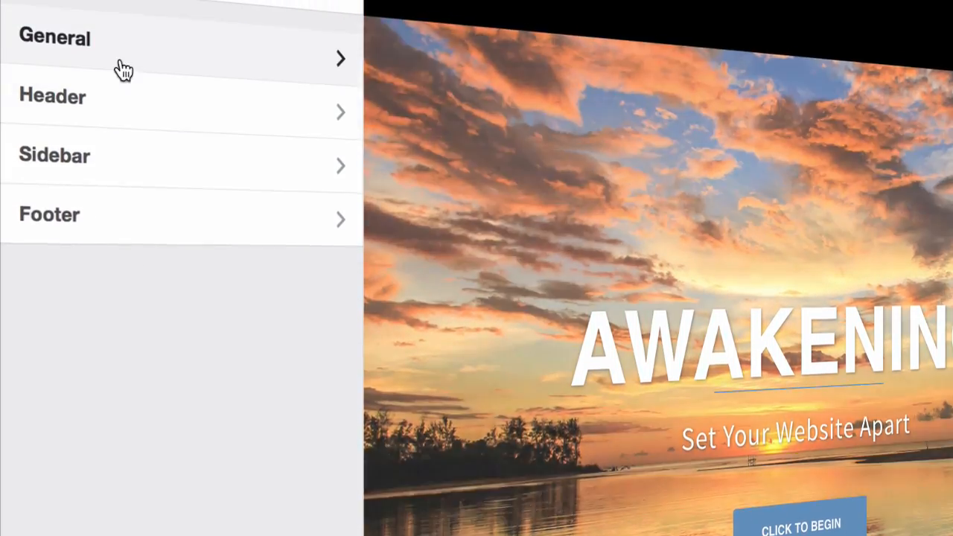
{"action": "left_click", "coordinate": [123, 58]}
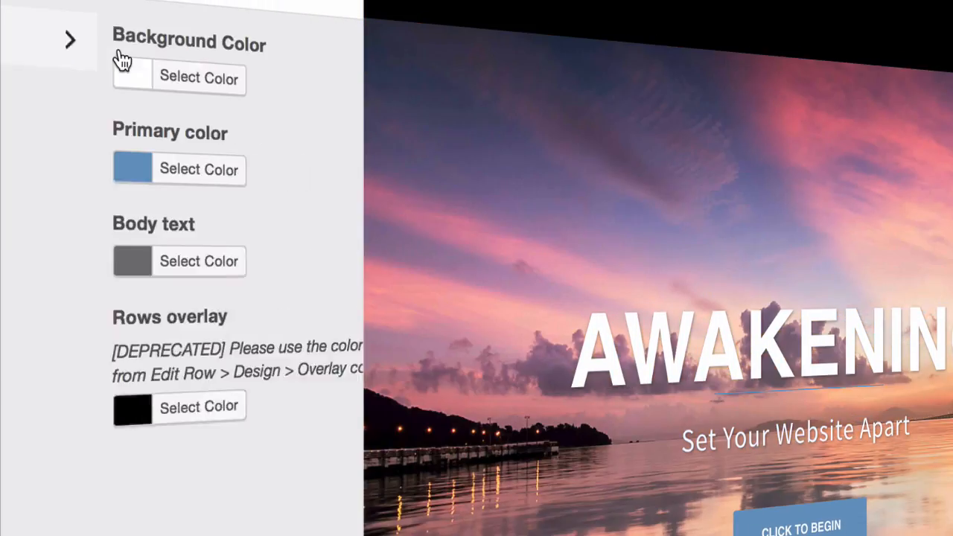
{"action": "left_click", "coordinate": [56, 171]}
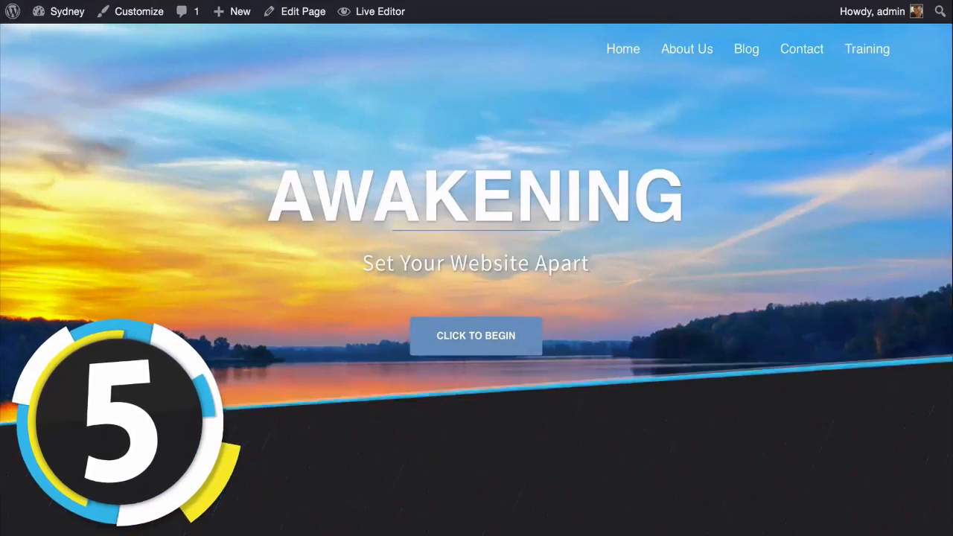
Examine the site's home page from the Awakening header through services, work gallery, client logos and testimonials
{"action": "scroll", "coordinate": [476, 268], "scroll_direction": "down", "scroll_amount": 5}
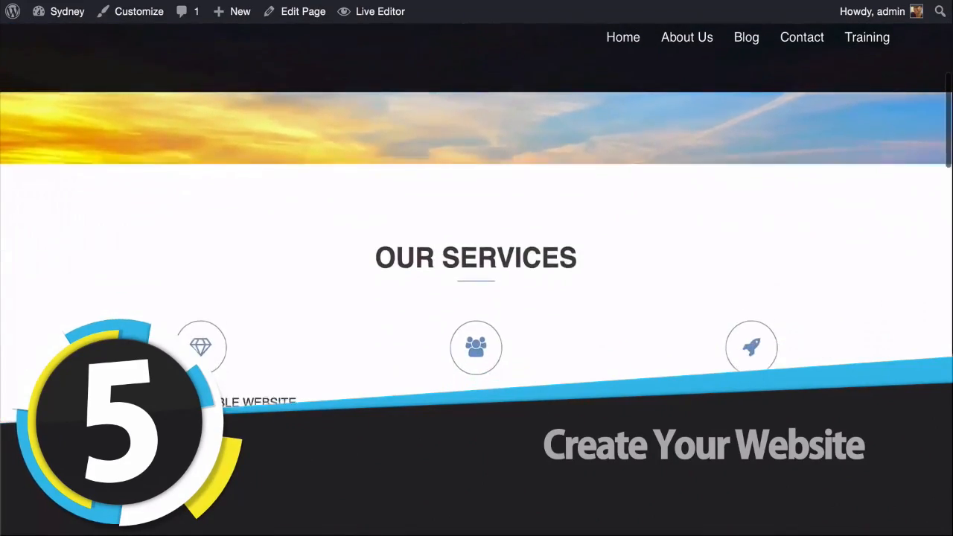
{"action": "scroll", "coordinate": [476, 268], "scroll_direction": "down", "scroll_amount": 6}
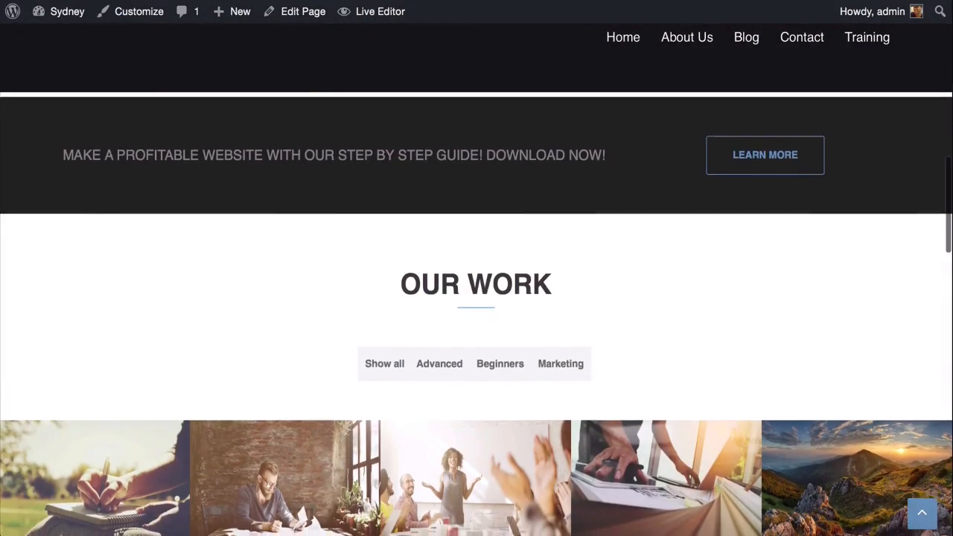
{"action": "scroll", "coordinate": [477, 268], "scroll_direction": "down", "scroll_amount": 5}
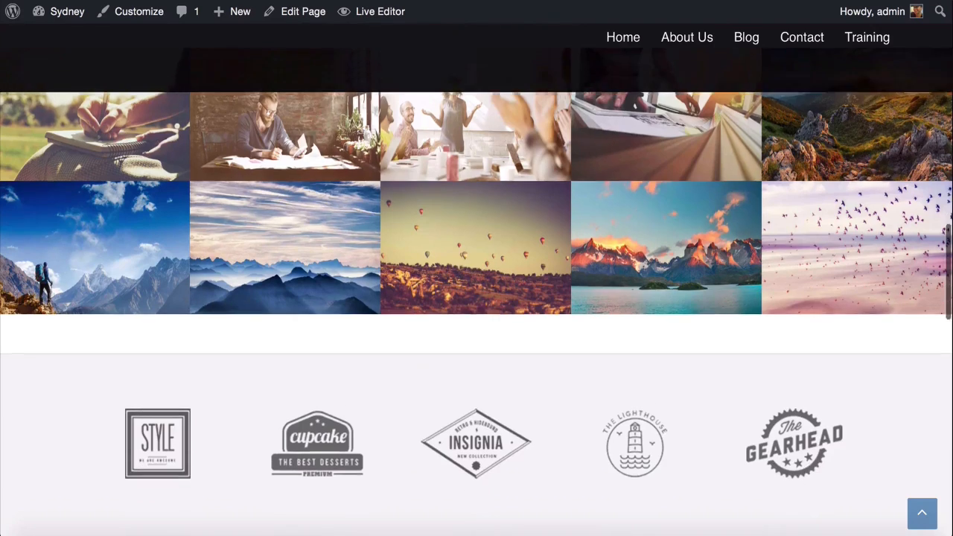
{"action": "scroll", "coordinate": [477, 268], "scroll_direction": "down", "scroll_amount": 4}
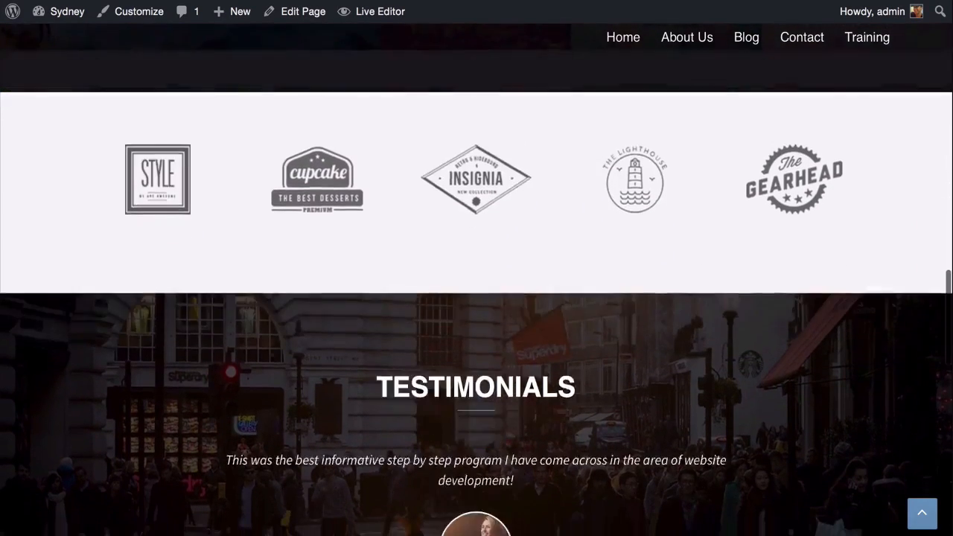
{"action": "scroll", "coordinate": [477, 268], "scroll_direction": "down", "scroll_amount": 3}
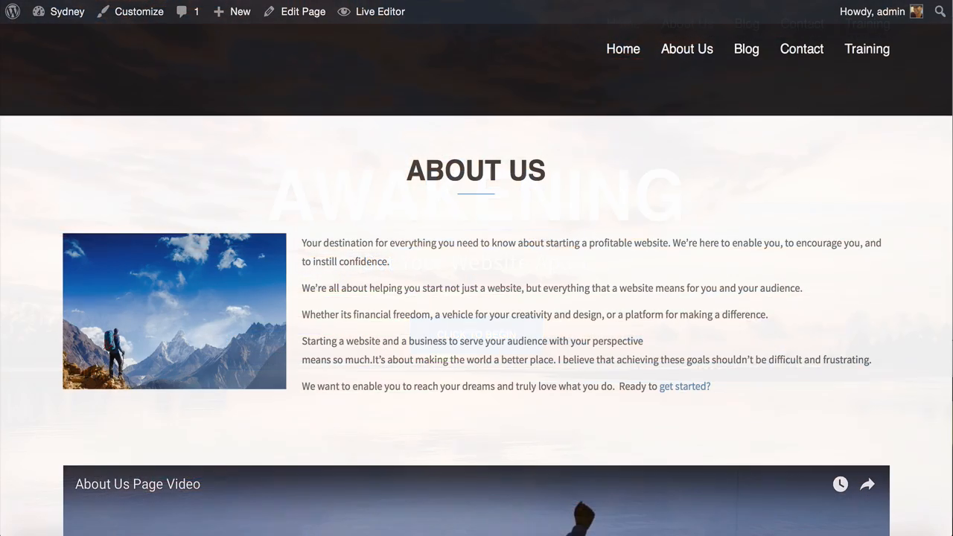
Review the site's About Us page and the Contact Us page with its message form
{"action": "scroll", "coordinate": [476, 297], "scroll_direction": "down", "scroll_amount": 3}
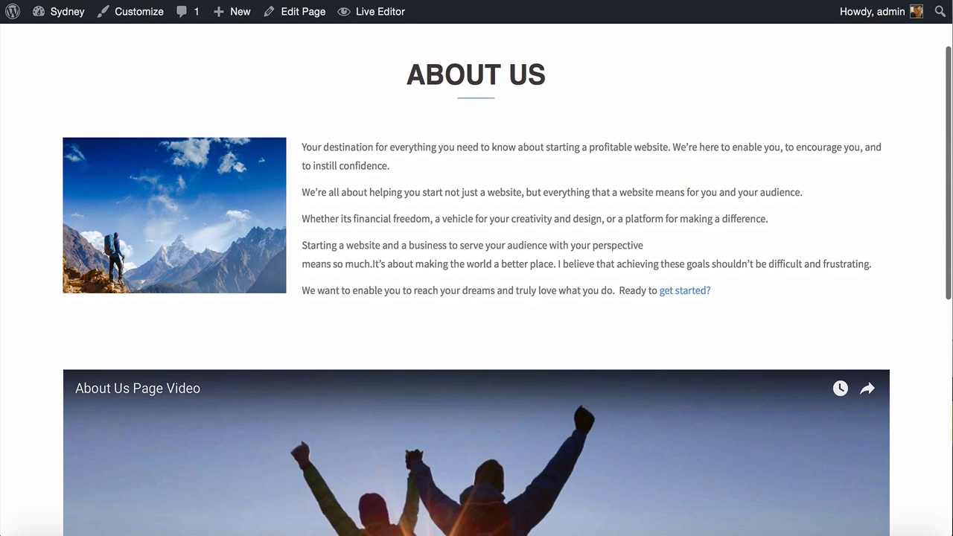
{"action": "scroll", "coordinate": [477, 297], "scroll_direction": "down", "scroll_amount": 10}
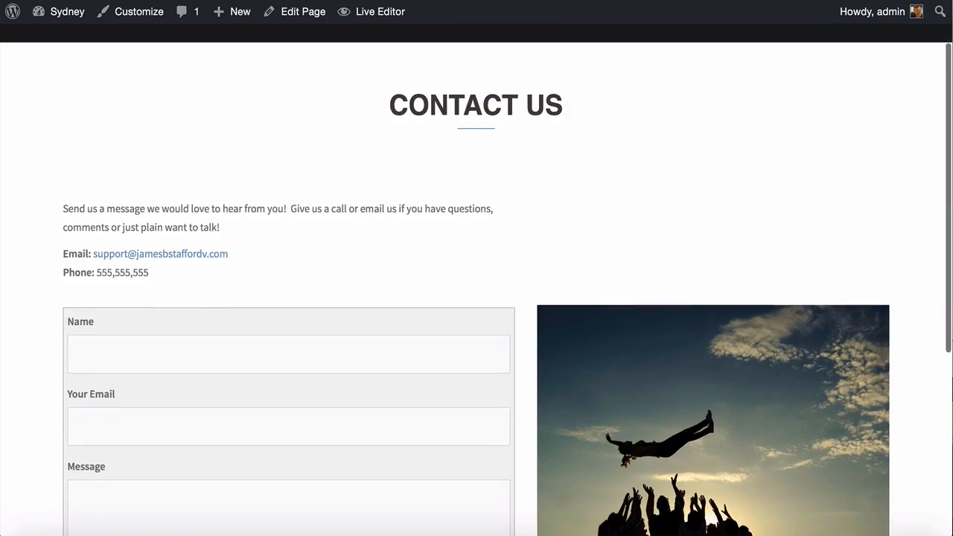
{"action": "scroll", "coordinate": [476, 297], "scroll_direction": "down", "scroll_amount": 1}
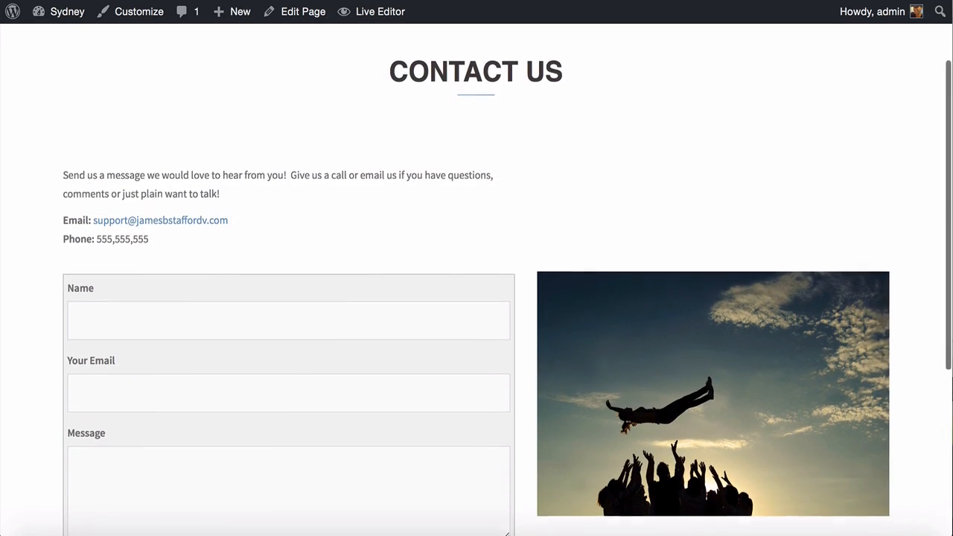
{"action": "scroll", "coordinate": [477, 297], "scroll_direction": "down", "scroll_amount": 1}
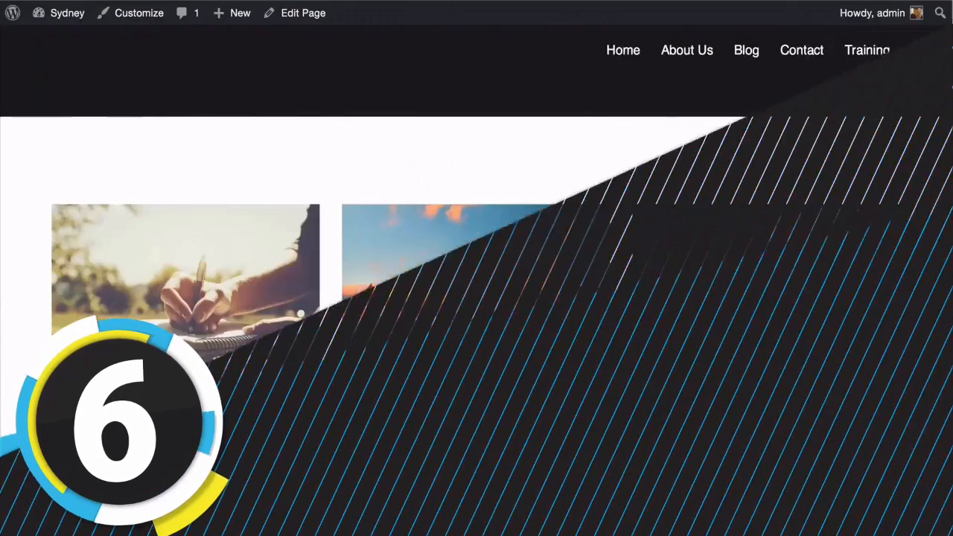
Look over the blog's article listing and the illustrated article comparing posts and pages
{"action": "scroll", "coordinate": [476, 298], "scroll_direction": "down", "scroll_amount": 3}
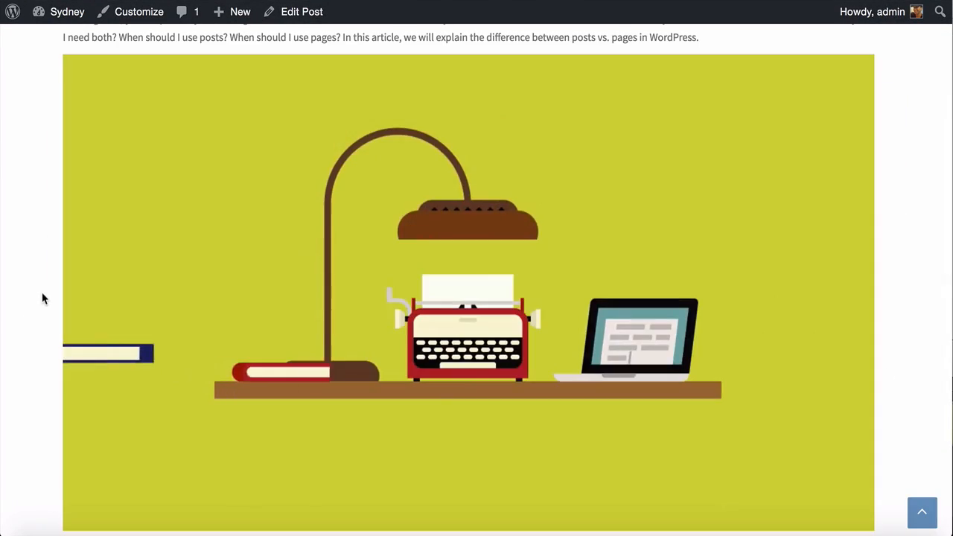
{"action": "scroll", "coordinate": [42, 294], "scroll_direction": "down", "scroll_amount": 6}
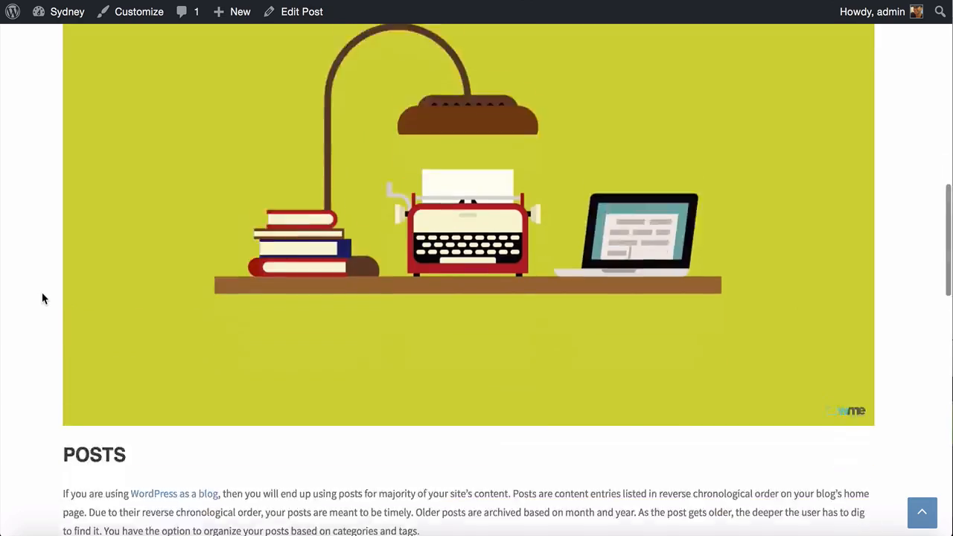
{"action": "scroll", "coordinate": [43, 298], "scroll_direction": "down", "scroll_amount": 5}
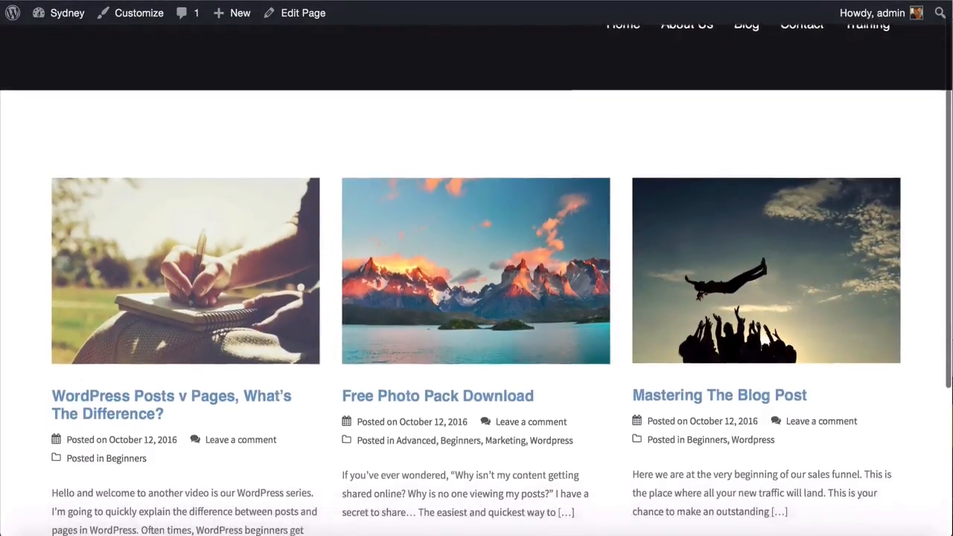
{"action": "scroll", "coordinate": [22, 335], "scroll_direction": "down", "scroll_amount": 3}
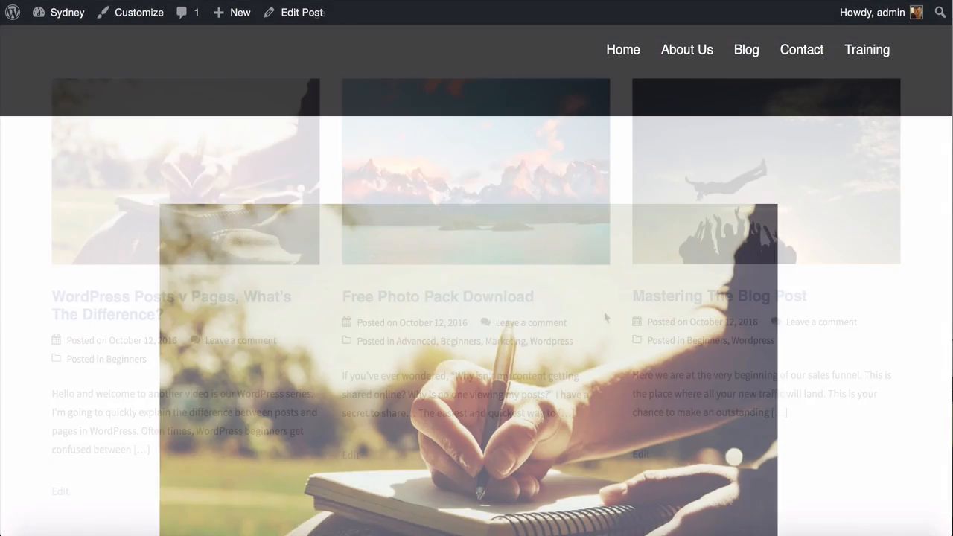
Read the "WordPress Posts v Pages, What's The Difference?" post and play its embedded video
{"action": "scroll", "coordinate": [477, 298], "scroll_direction": "down", "scroll_amount": 6}
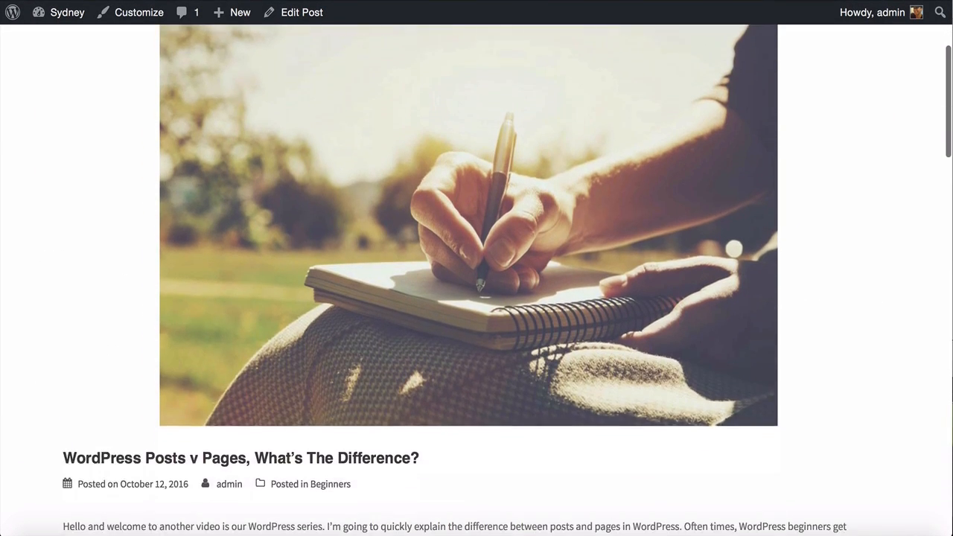
{"action": "scroll", "coordinate": [477, 298], "scroll_direction": "down", "scroll_amount": 5}
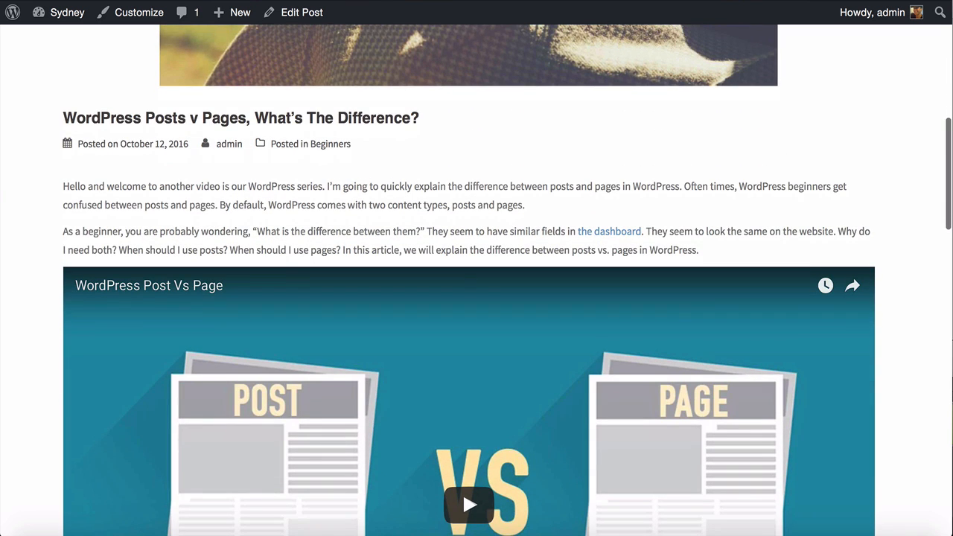
{"action": "scroll", "coordinate": [477, 297], "scroll_direction": "down", "scroll_amount": 4}
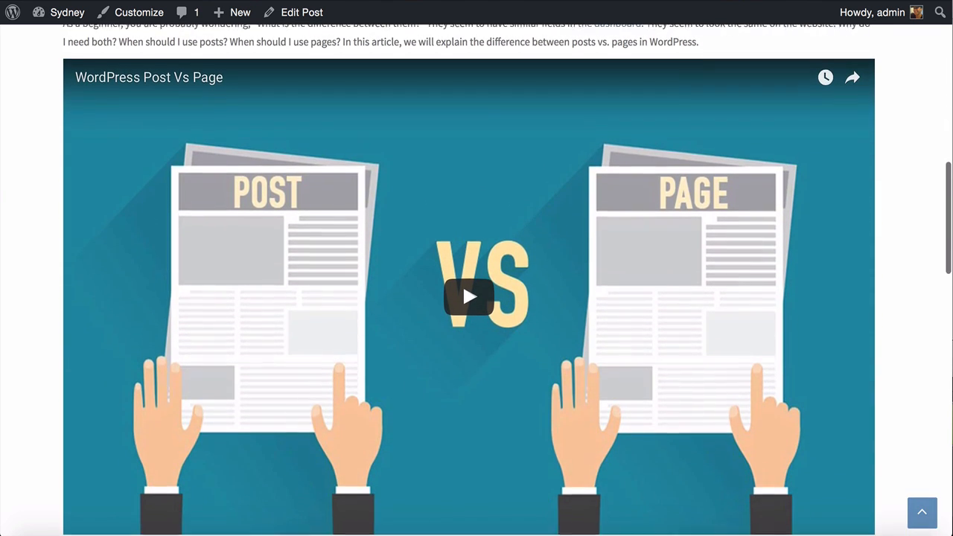
{"action": "left_click", "coordinate": [462, 279]}
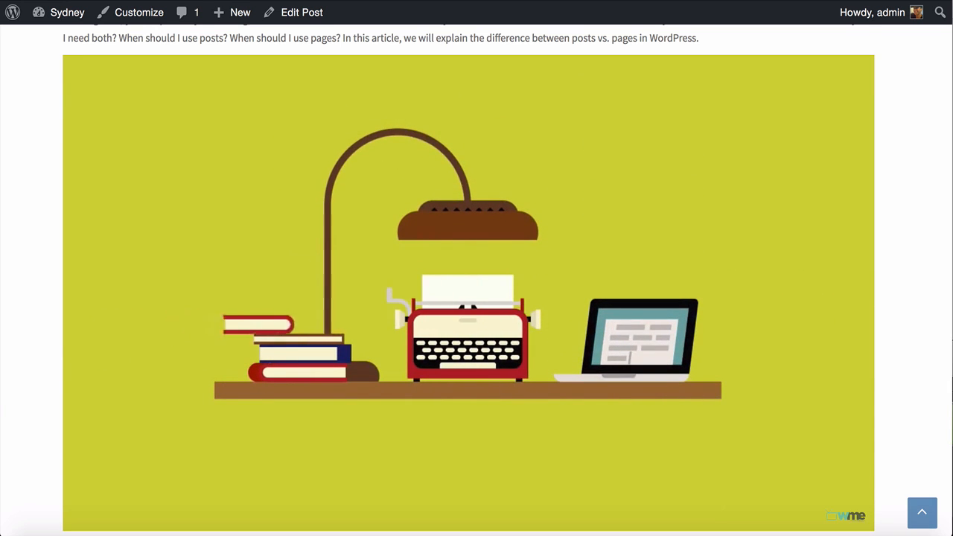
{"action": "scroll", "coordinate": [477, 298], "scroll_direction": "down", "scroll_amount": 8}
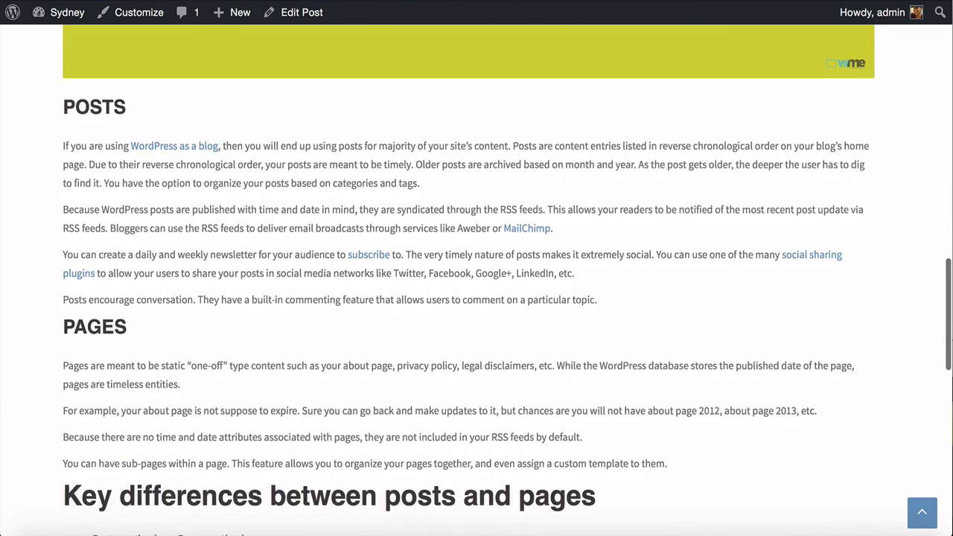
{"action": "scroll", "coordinate": [477, 298], "scroll_direction": "down", "scroll_amount": 7}
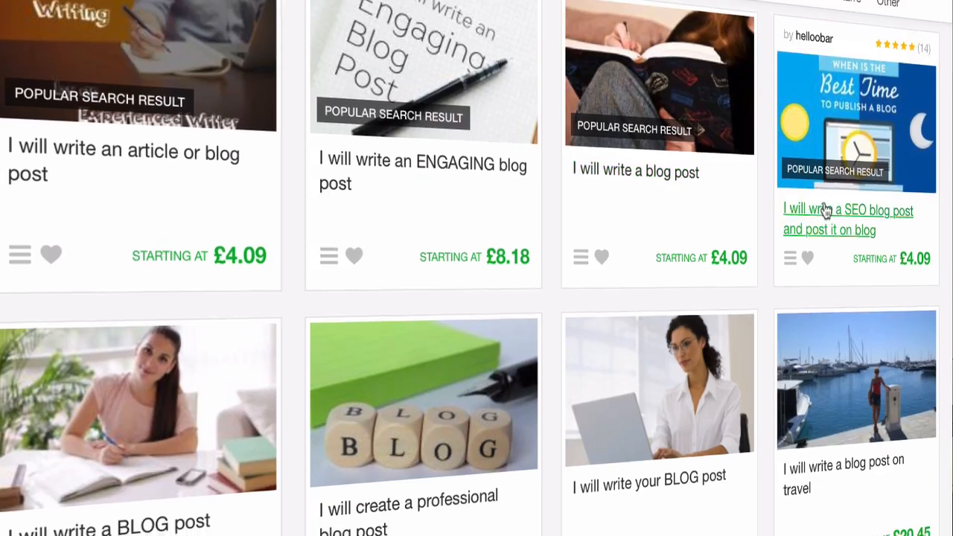
Look through the blog-writing service listings and the popular WordPress plugins on the Add Plugins page
{"action": "scroll", "coordinate": [825, 201], "scroll_direction": "down", "scroll_amount": 3}
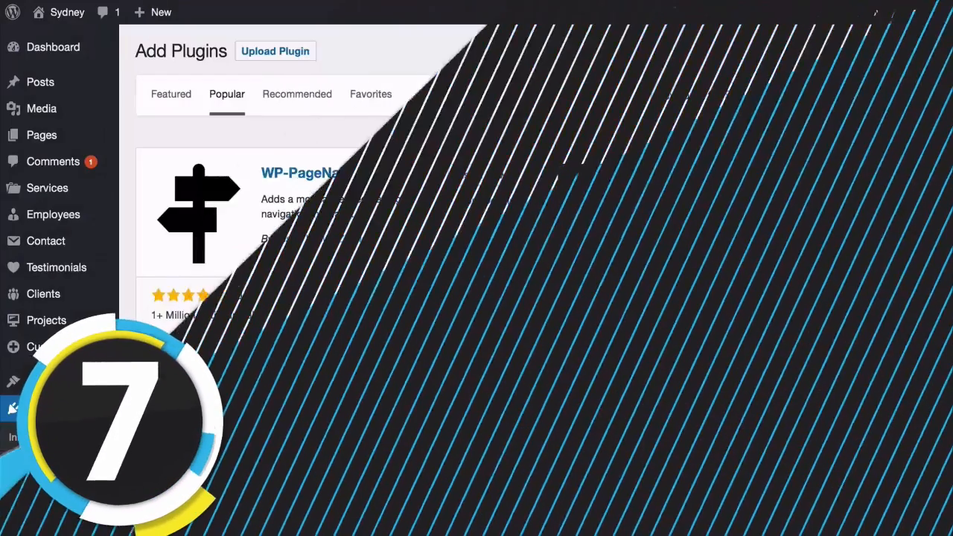
{"action": "scroll", "coordinate": [536, 224], "scroll_direction": "down", "scroll_amount": 4}
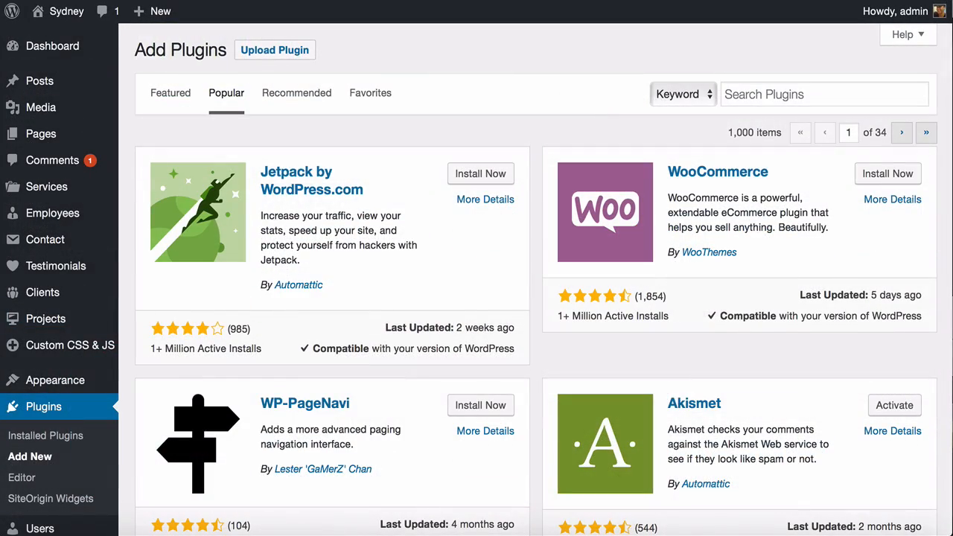
{"action": "scroll", "coordinate": [536, 298], "scroll_direction": "down", "scroll_amount": 5}
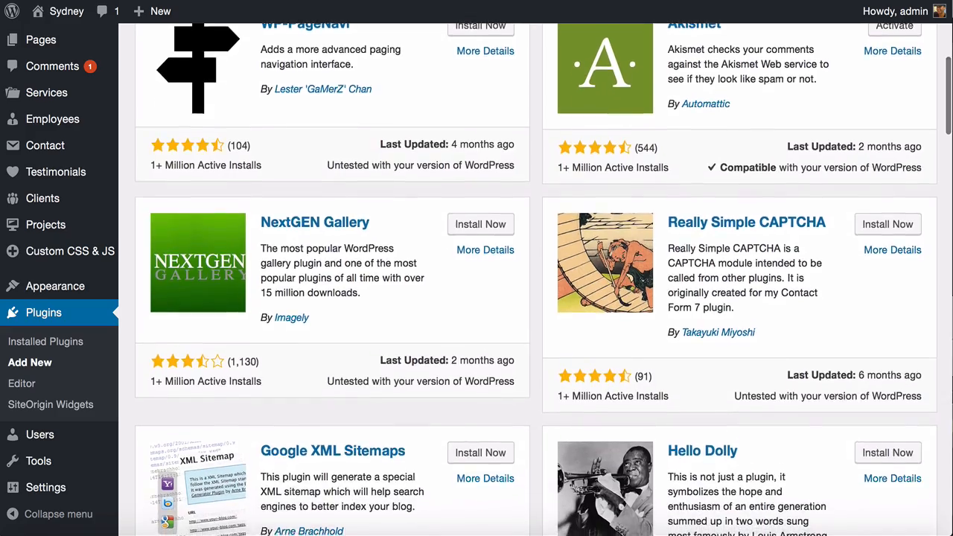
{"action": "scroll", "coordinate": [536, 297], "scroll_direction": "down", "scroll_amount": 7}
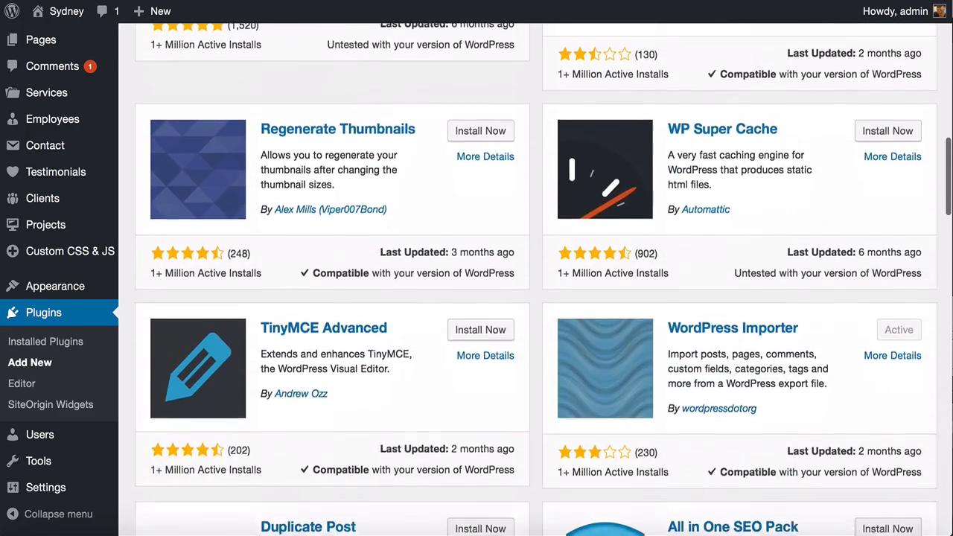
Look through more popular plugins on the Add Plugins page and the available SiteOrigin widgets
{"action": "scroll", "coordinate": [537, 298], "scroll_direction": "down", "scroll_amount": 2}
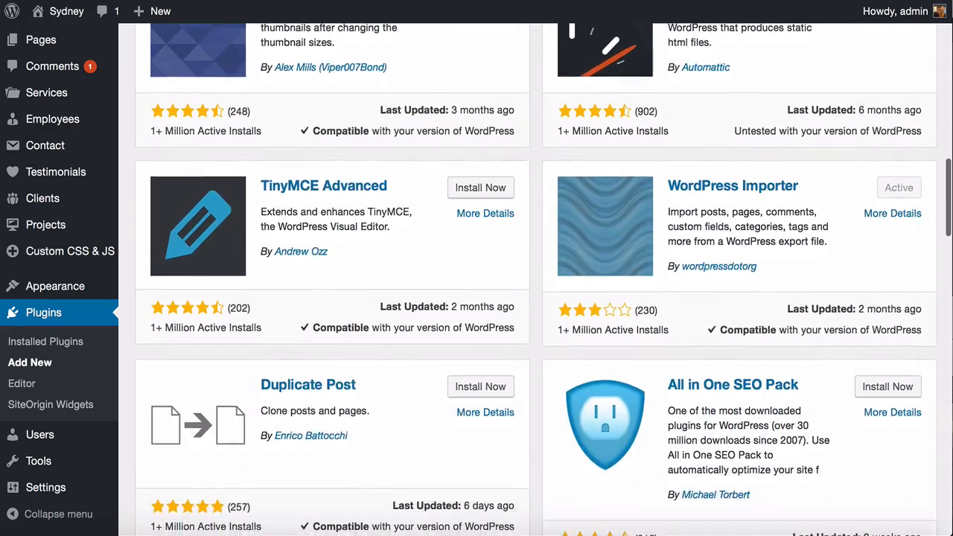
{"action": "scroll", "coordinate": [536, 298], "scroll_direction": "down", "scroll_amount": 5}
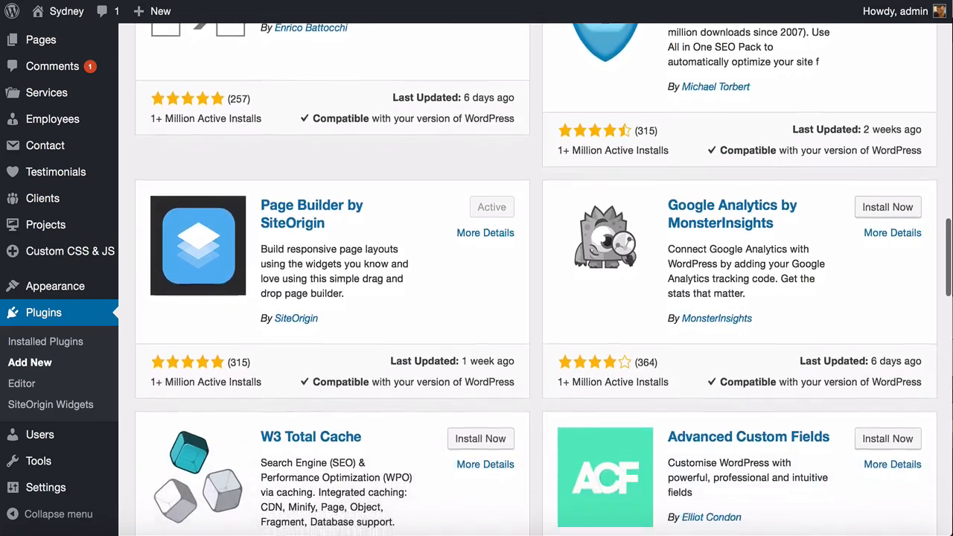
{"action": "scroll", "coordinate": [537, 298], "scroll_direction": "down", "scroll_amount": 3}
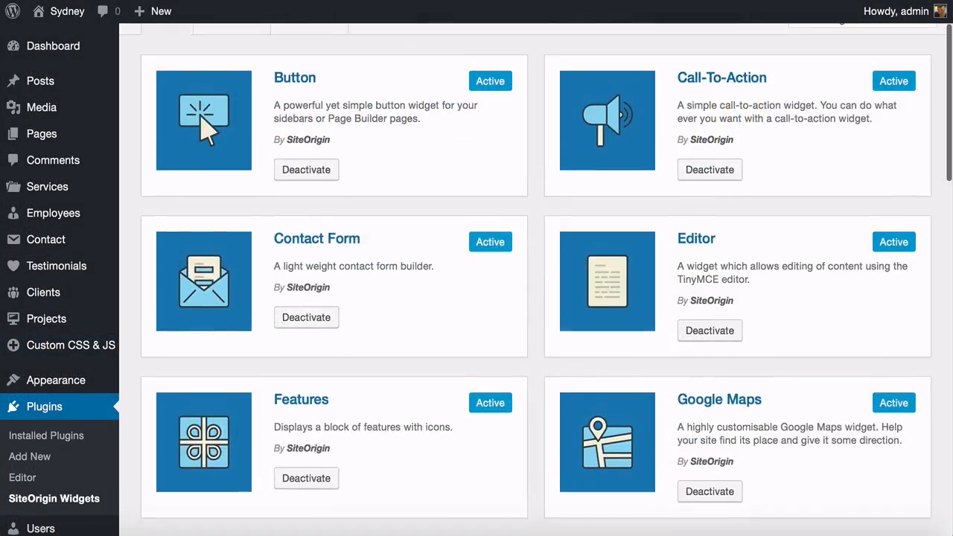
{"action": "scroll", "coordinate": [536, 298], "scroll_direction": "up", "scroll_amount": 1}
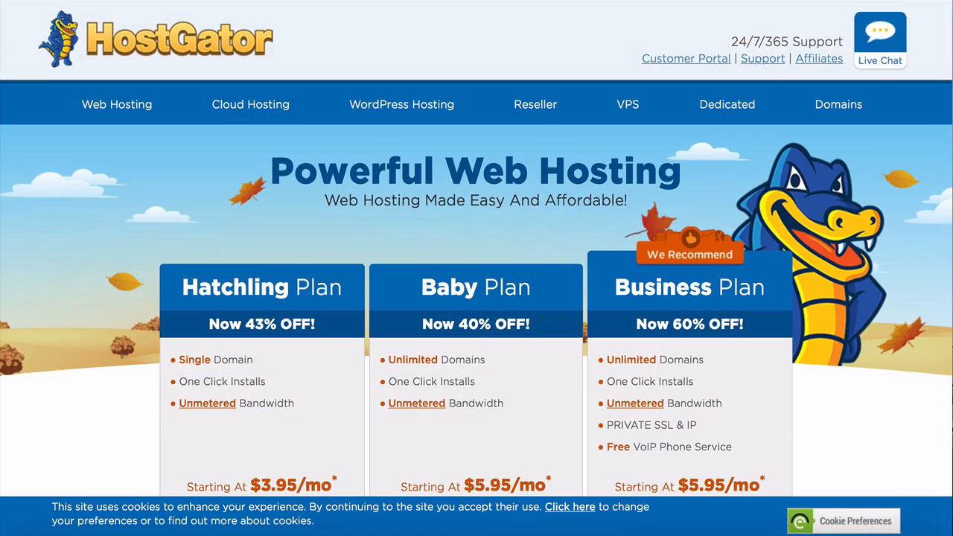
Switch to the HostGator website, compare its web hosting plans and start the sign-up for the Hatchling Plan
{"action": "scroll", "coordinate": [477, 253], "scroll_direction": "down", "scroll_amount": 3}
{"action": "scroll", "coordinate": [477, 254], "scroll_direction": "down", "scroll_amount": 2}
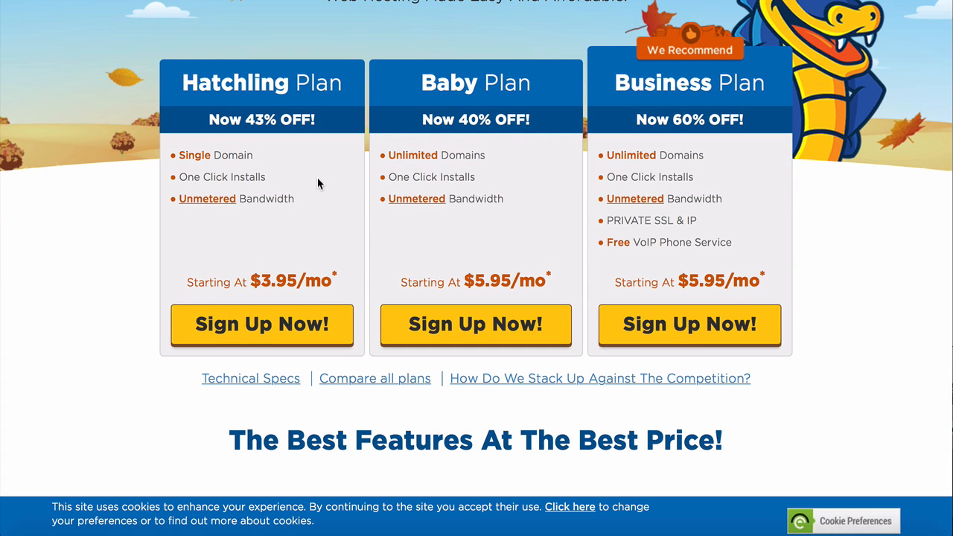
{"action": "left_click", "coordinate": [270, 340]}
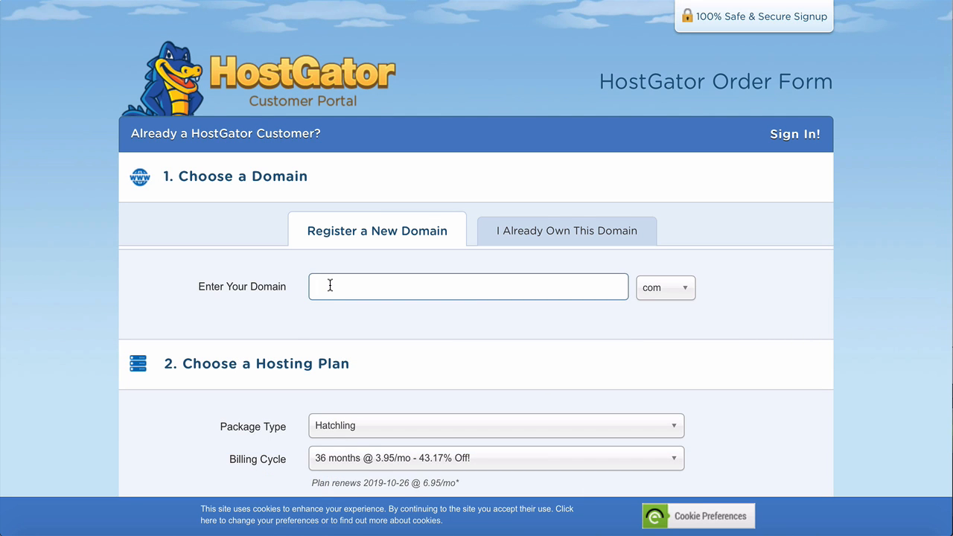
Enter awakeningbegins as the new domain to register and look over the available domain extensions, keeping com
{"action": "type", "text": "awakeningbegins"}
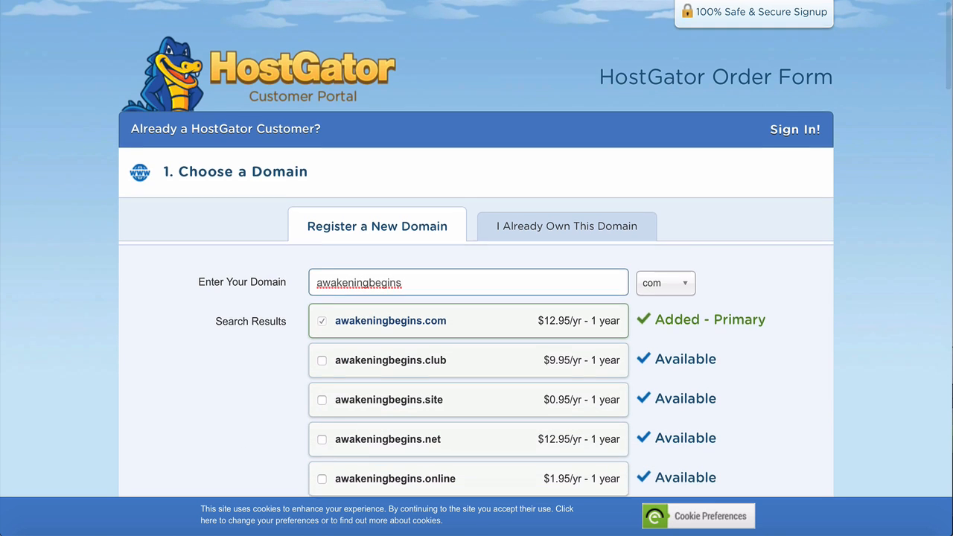
{"action": "scroll", "coordinate": [477, 298], "scroll_direction": "down", "scroll_amount": 2}
{"action": "scroll", "coordinate": [477, 298], "scroll_direction": "down", "scroll_amount": 1}
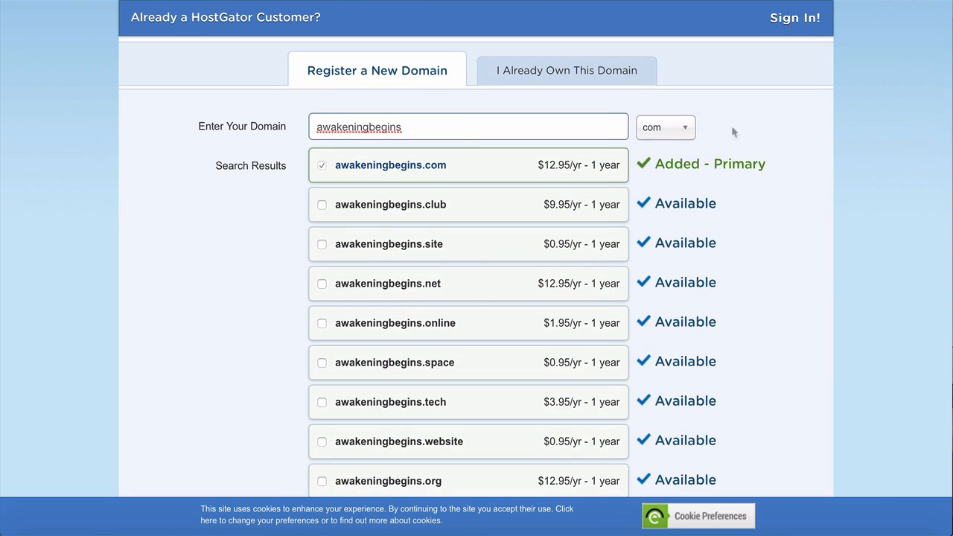
{"action": "left_click", "coordinate": [690, 133]}
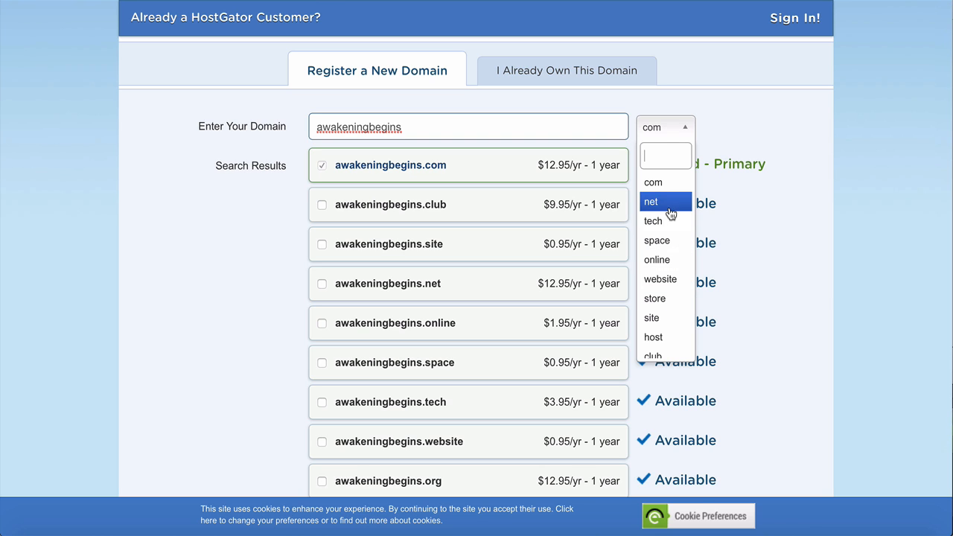
{"action": "left_click", "coordinate": [712, 133]}
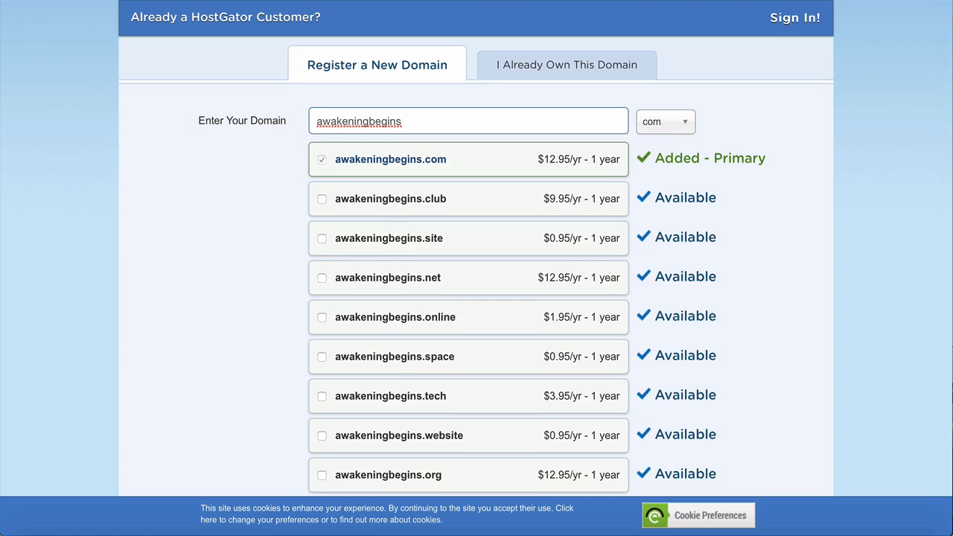
Select the Hatchling package and the 1 month @ 10.95/mo billing cycle for the hosting plan
{"action": "scroll", "coordinate": [476, 261], "scroll_direction": "down", "scroll_amount": 5}
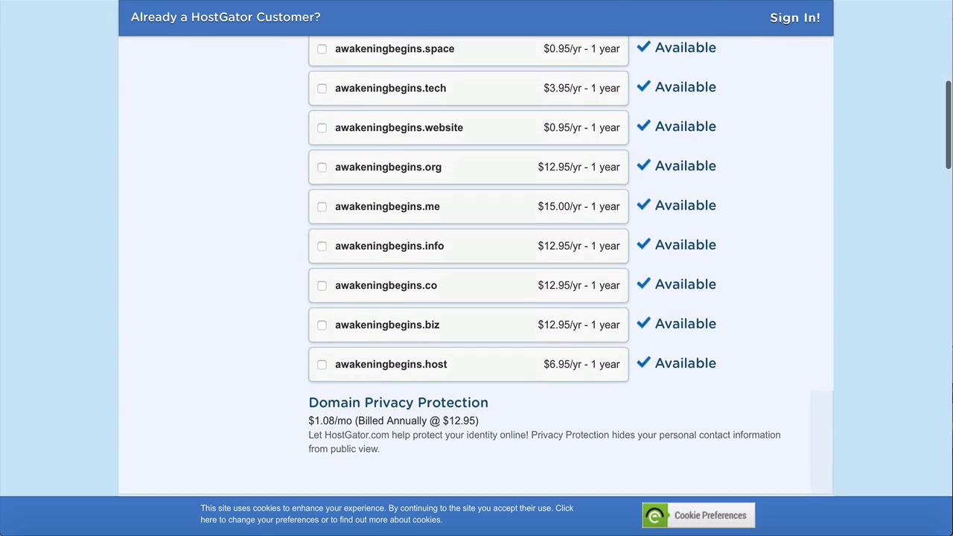
{"action": "scroll", "coordinate": [476, 266], "scroll_direction": "down", "scroll_amount": 5}
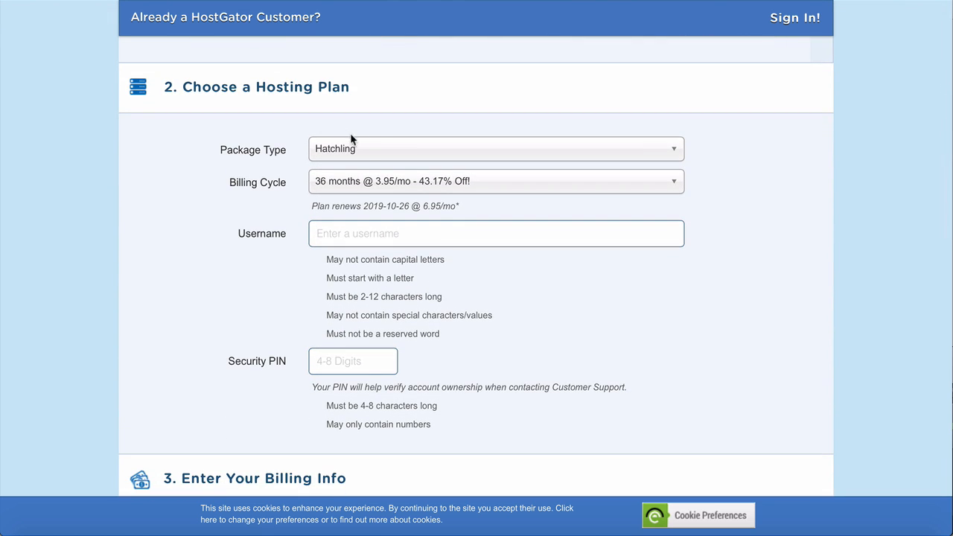
{"action": "left_click", "coordinate": [365, 149]}
{"action": "left_click", "coordinate": [354, 175]}
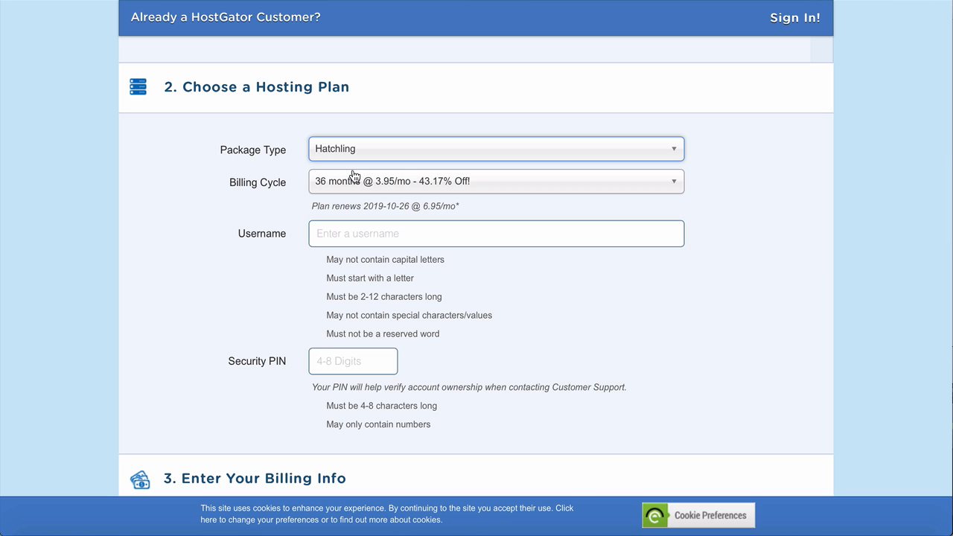
{"action": "left_click", "coordinate": [379, 182]}
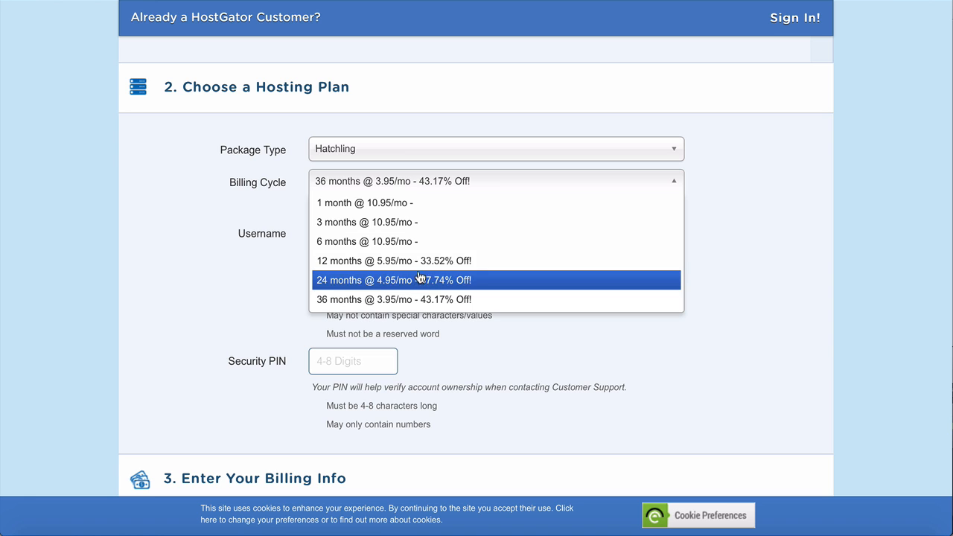
{"action": "left_click", "coordinate": [414, 206]}
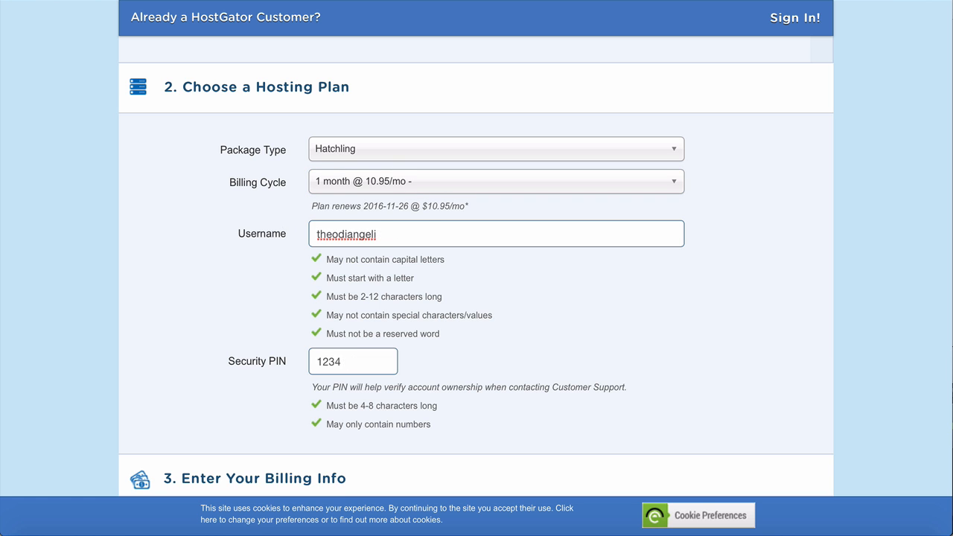
Deselect the HackAlert Monitoring and Site Backup options among the additional services
{"action": "scroll", "coordinate": [477, 274], "scroll_direction": "down", "scroll_amount": 5}
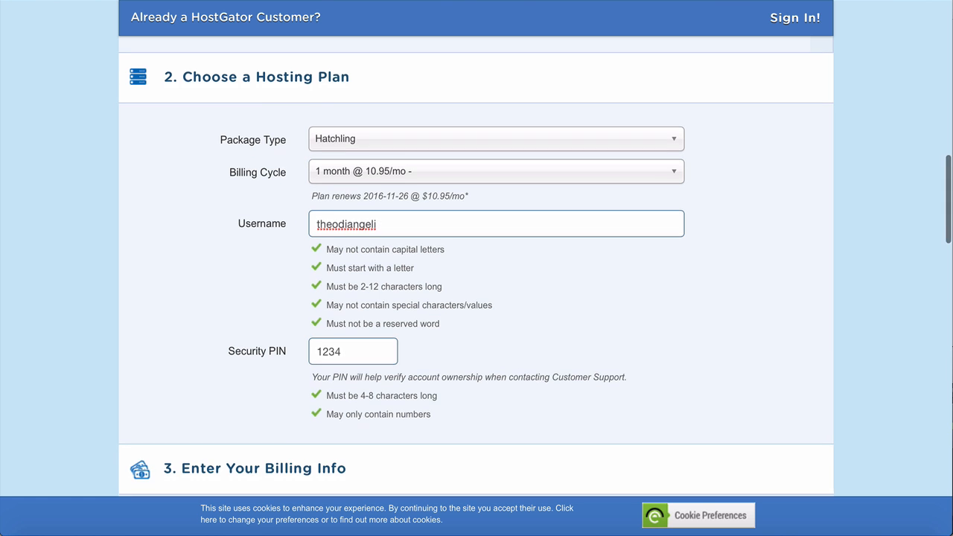
{"action": "scroll", "coordinate": [477, 274], "scroll_direction": "down", "scroll_amount": 1}
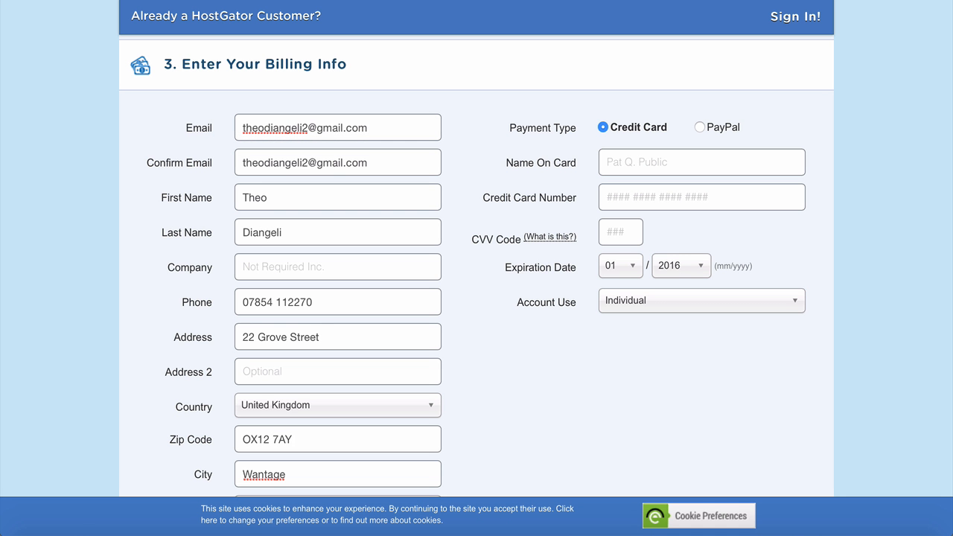
{"action": "scroll", "coordinate": [477, 266], "scroll_direction": "down", "scroll_amount": 6}
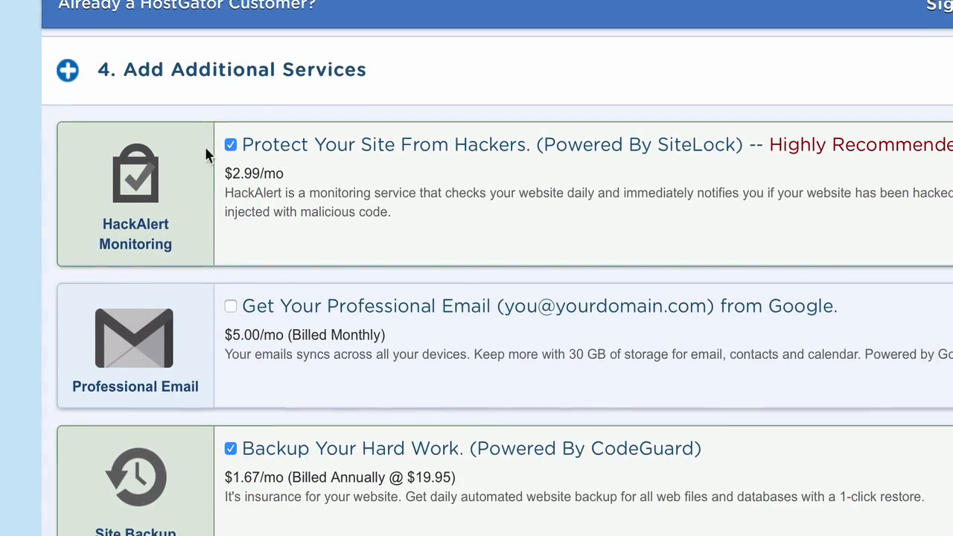
{"action": "left_click", "coordinate": [230, 145]}
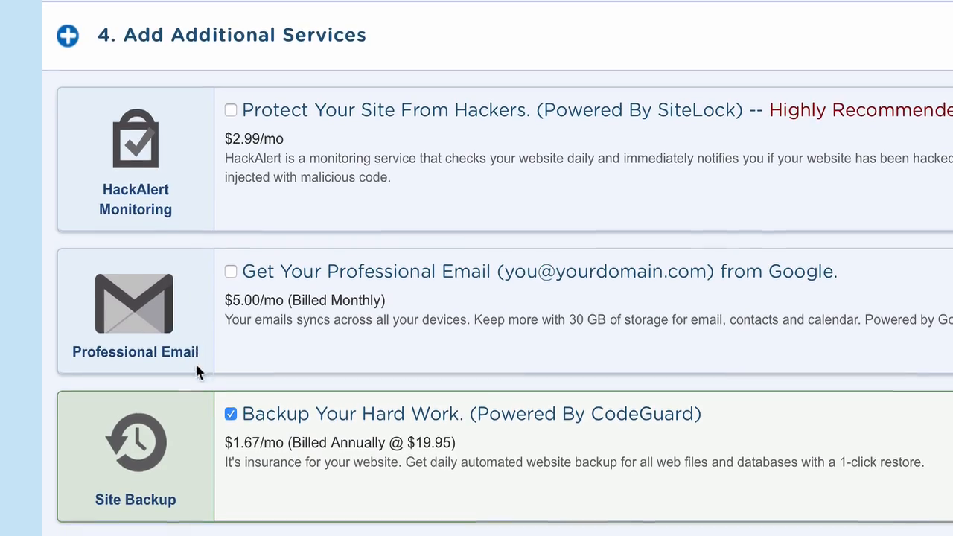
{"action": "left_click", "coordinate": [230, 414]}
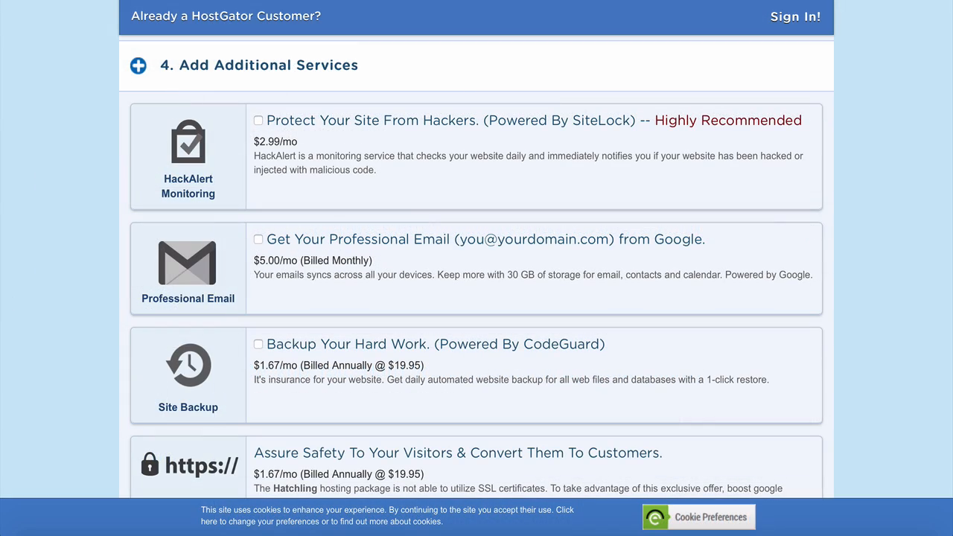
Replace the order's coupon code with WORDPRESSHERO and validate it
{"action": "scroll", "coordinate": [476, 298], "scroll_direction": "down", "scroll_amount": 4}
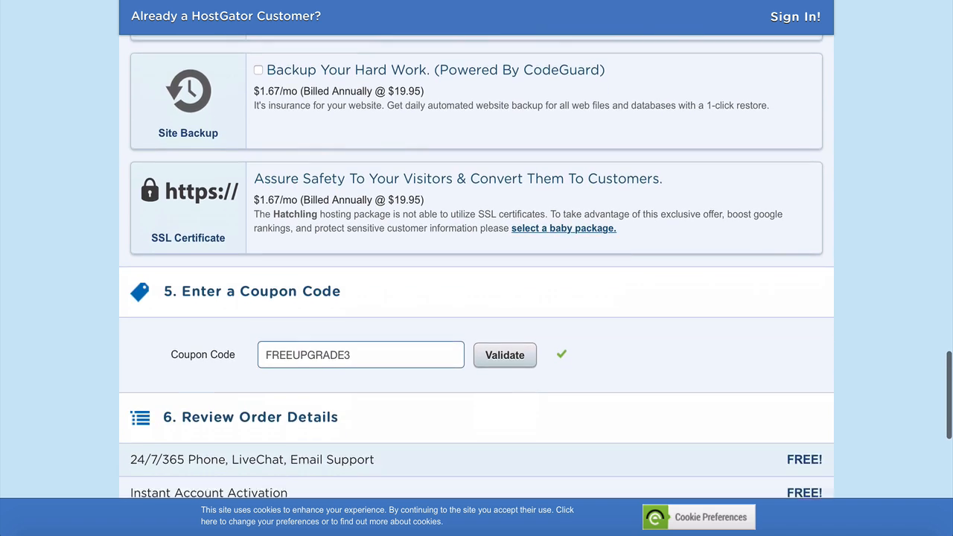
{"action": "scroll", "coordinate": [476, 298], "scroll_direction": "down", "scroll_amount": 2}
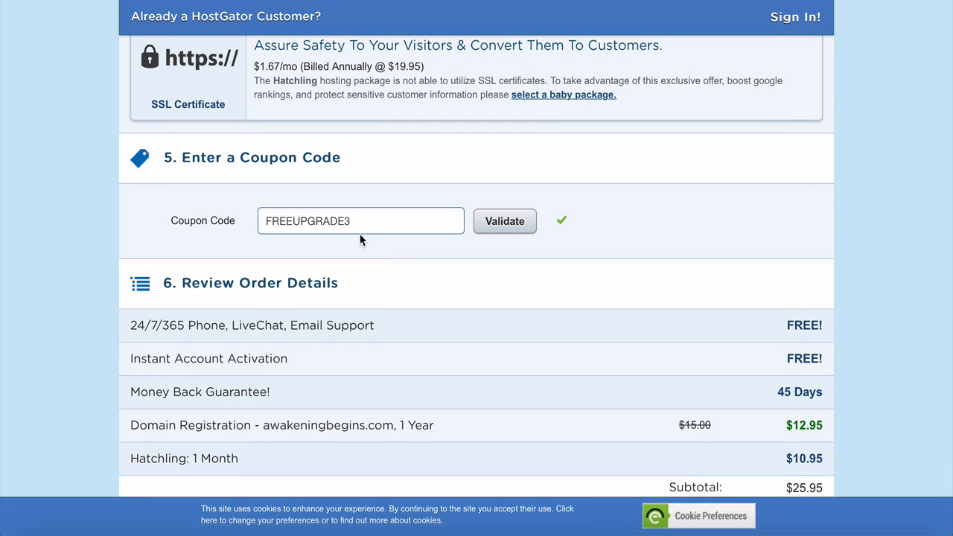
{"action": "left_click_drag", "start_coordinate": [354, 220], "coordinate": [256, 223]}
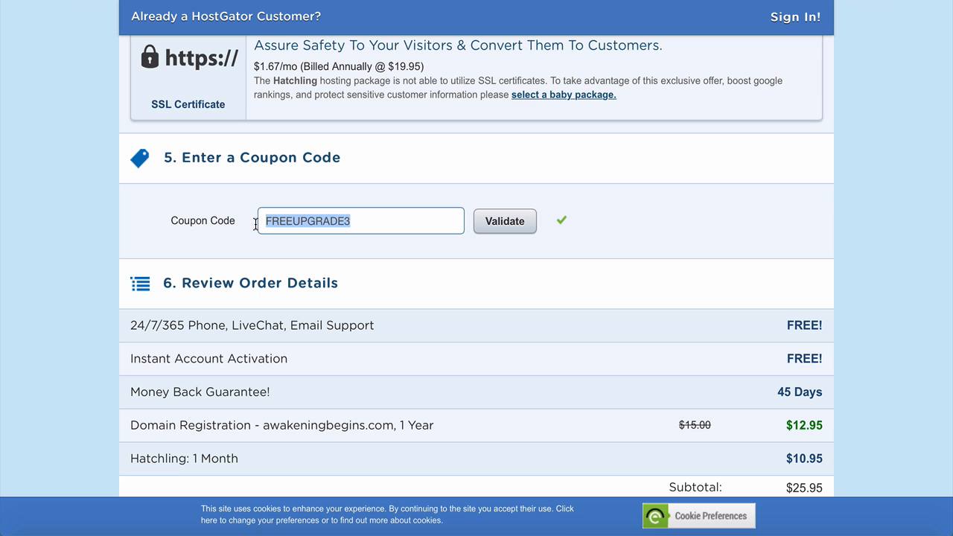
{"action": "key", "text": "BackSpace"}
{"action": "type", "text": "WORDPRESSHERO"}
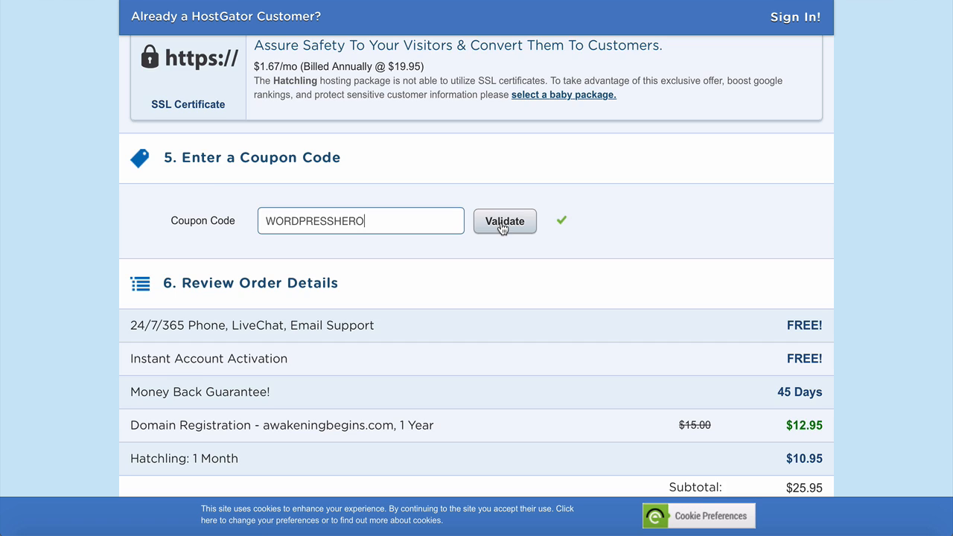
{"action": "left_click", "coordinate": [504, 222]}
Agree to the Terms of Service, Cancellation Policy and Privacy Policy, and check out the hosting order
{"action": "scroll", "coordinate": [477, 298], "scroll_direction": "down", "scroll_amount": 5}
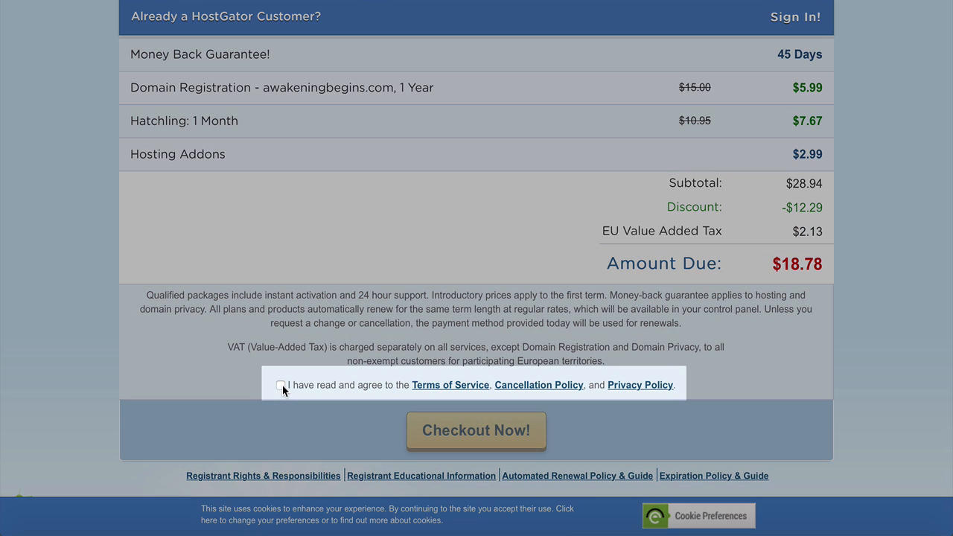
{"action": "left_click", "coordinate": [281, 385]}
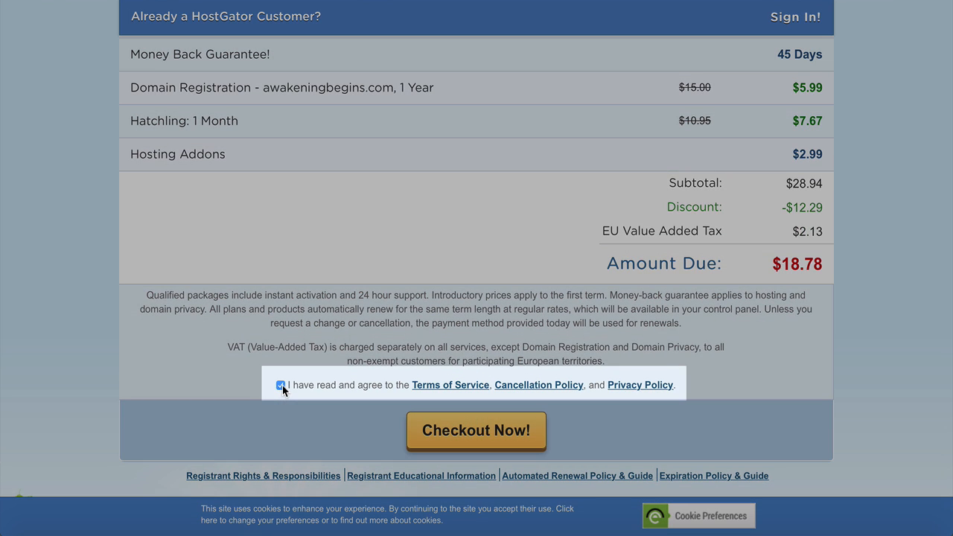
{"action": "left_click", "coordinate": [477, 441]}
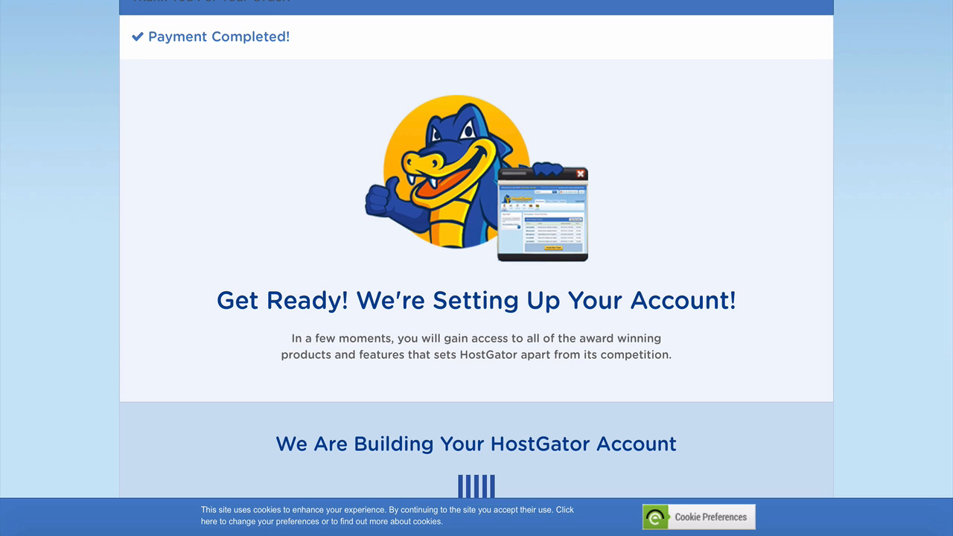
{"action": "scroll", "coordinate": [476, 268], "scroll_direction": "down", "scroll_amount": 2}
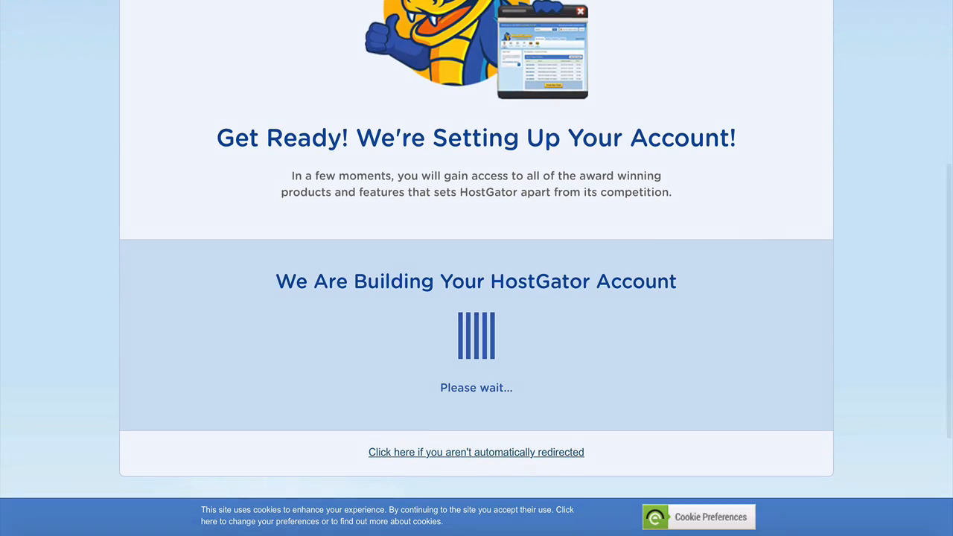
{"action": "scroll", "coordinate": [476, 268], "scroll_direction": "down", "scroll_amount": 1}
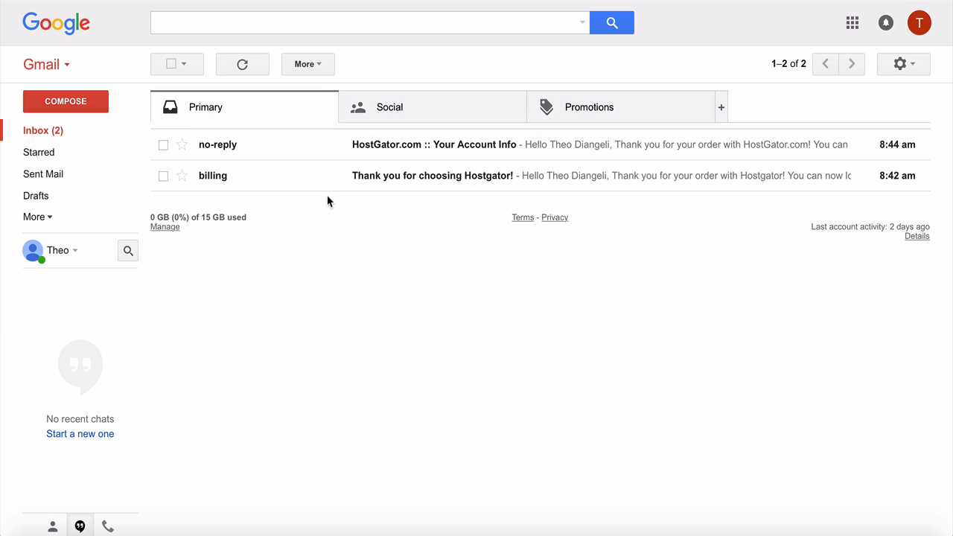
Open the HostGator account info email in Gmail and enter the account username on the cPanel login page
{"action": "left_click", "coordinate": [215, 159]}
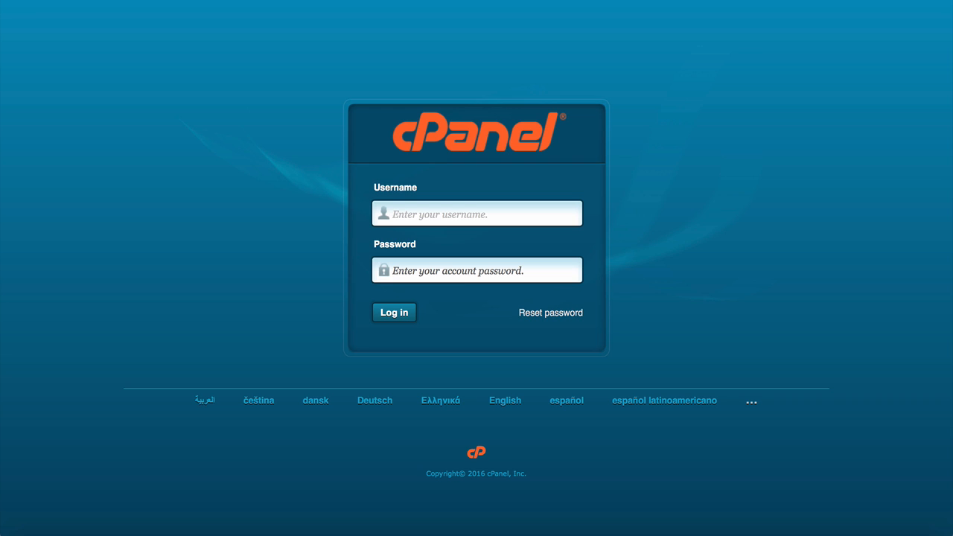
{"action": "type", "text": "theodian"}
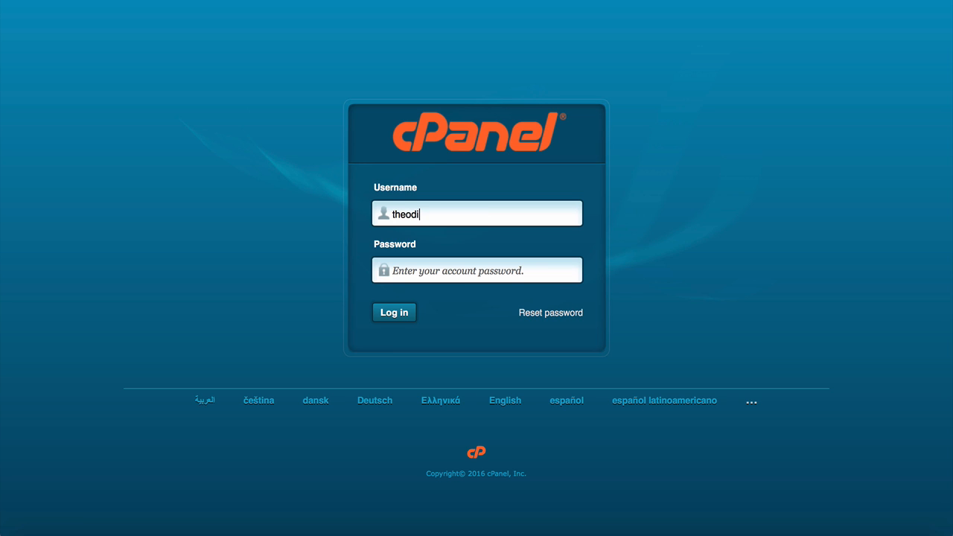
{"action": "type", "text": "geli"}
{"action": "key", "text": "Tab"}
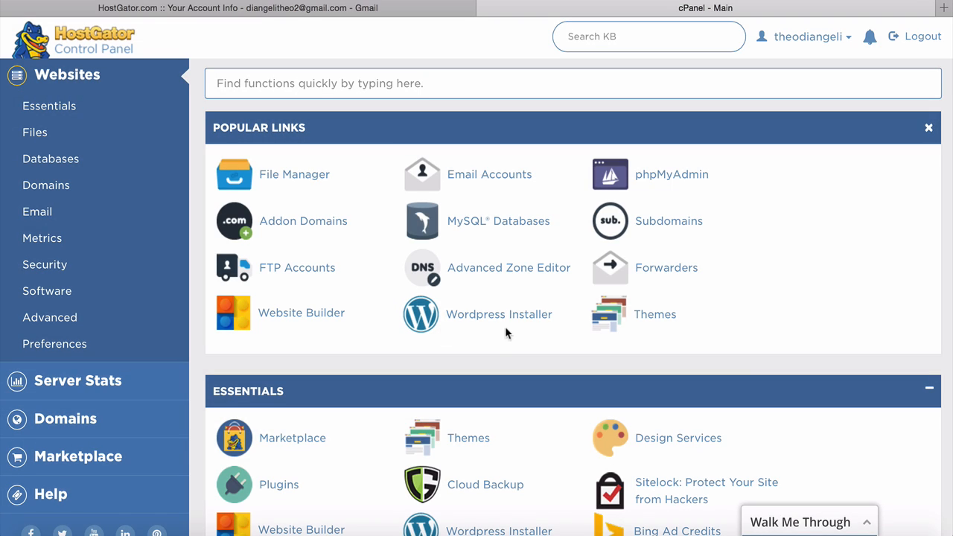
Start the Wordpress Installer, choose awakeningbegins.com as the installation domain and continue to the installation details
{"action": "left_click", "coordinate": [485, 316]}
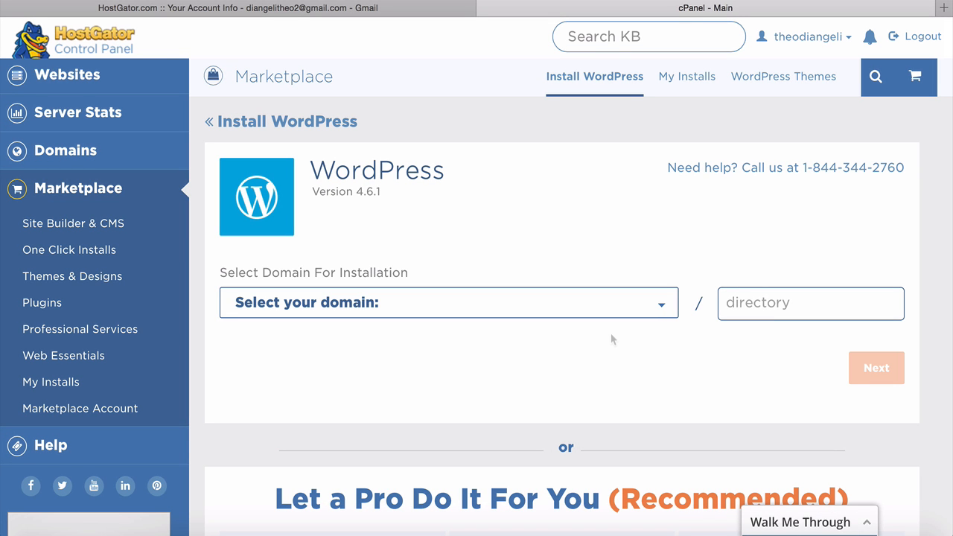
{"action": "left_click", "coordinate": [660, 304]}
{"action": "left_click", "coordinate": [569, 318]}
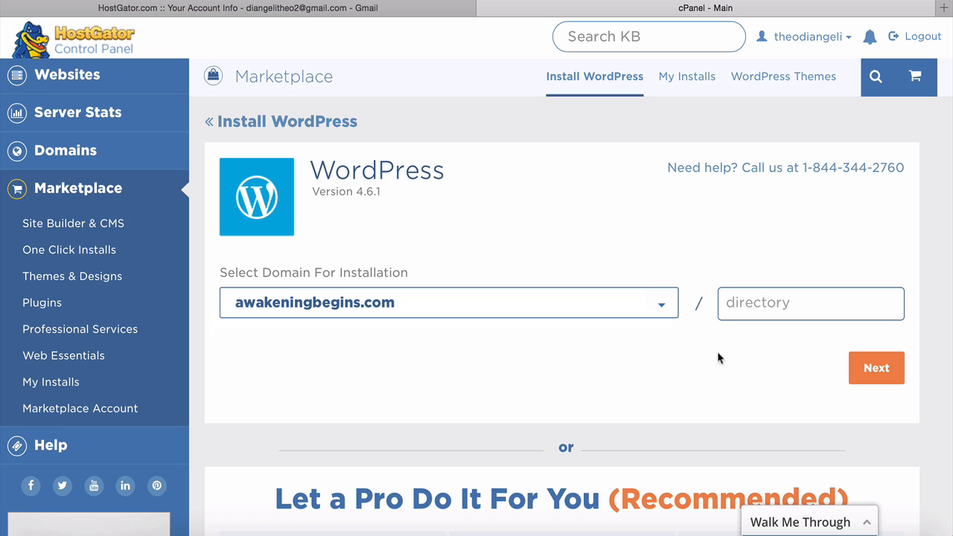
{"action": "left_click", "coordinate": [877, 377]}
{"action": "scroll", "coordinate": [562, 317], "scroll_direction": "down", "scroll_amount": 1}
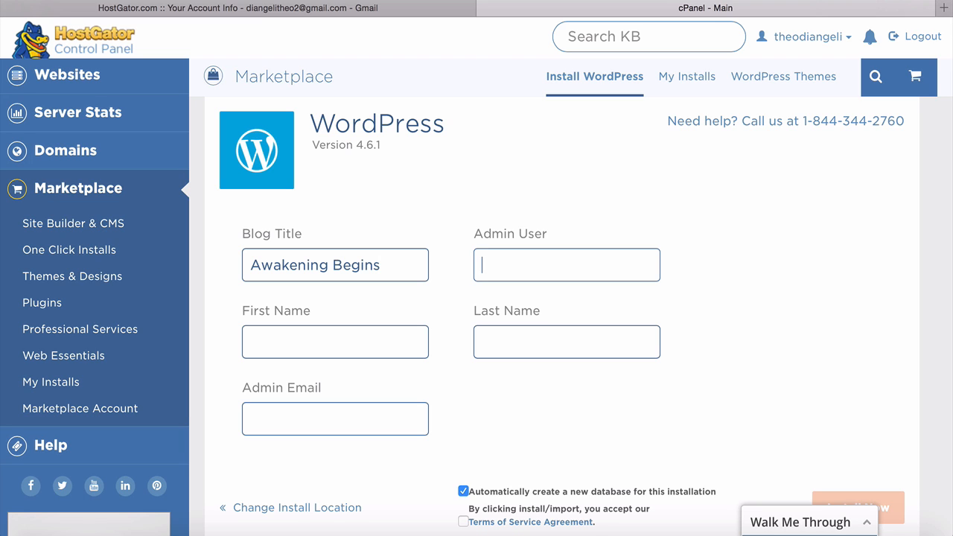
Fill in the WordPress admin username, full name and admin e-mail, accept the Terms of Service, install, and open the installed site
{"action": "type", "text": "Theo"}
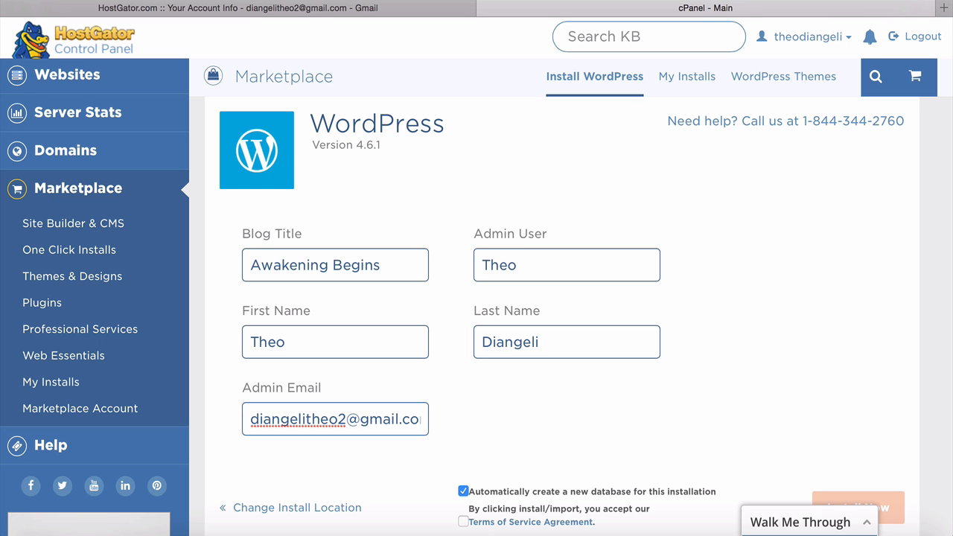
{"action": "scroll", "coordinate": [443, 417], "scroll_direction": "down", "scroll_amount": 2}
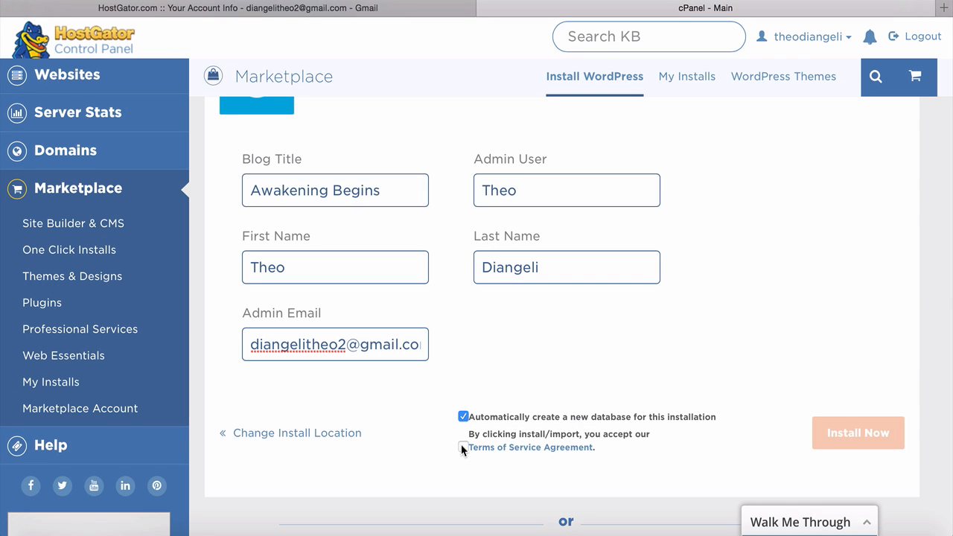
{"action": "left_click", "coordinate": [464, 448]}
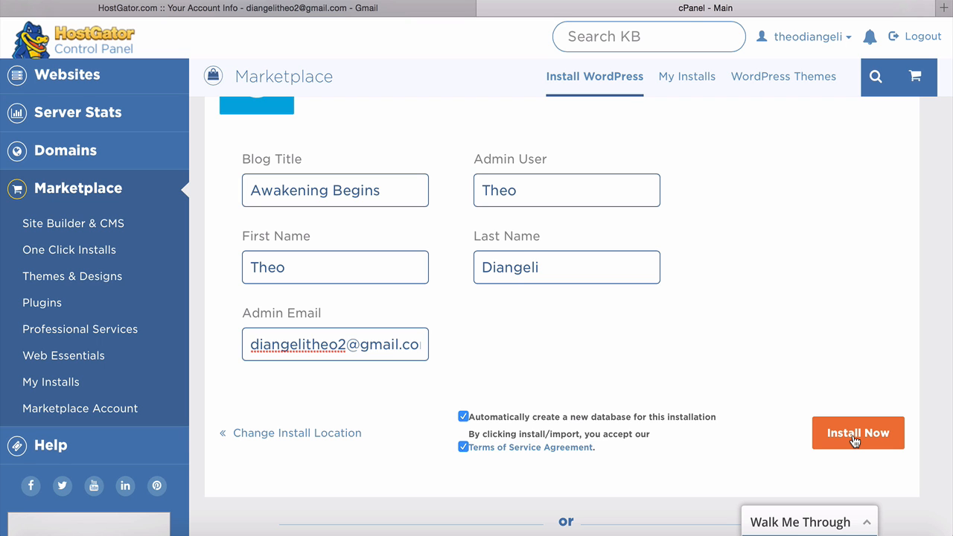
{"action": "left_click", "coordinate": [857, 434]}
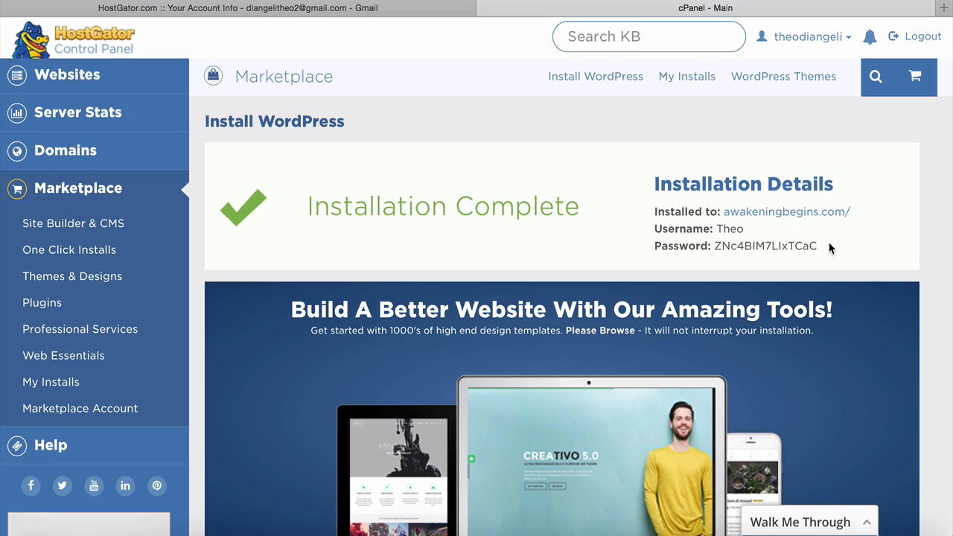
{"action": "left_click", "coordinate": [781, 216]}
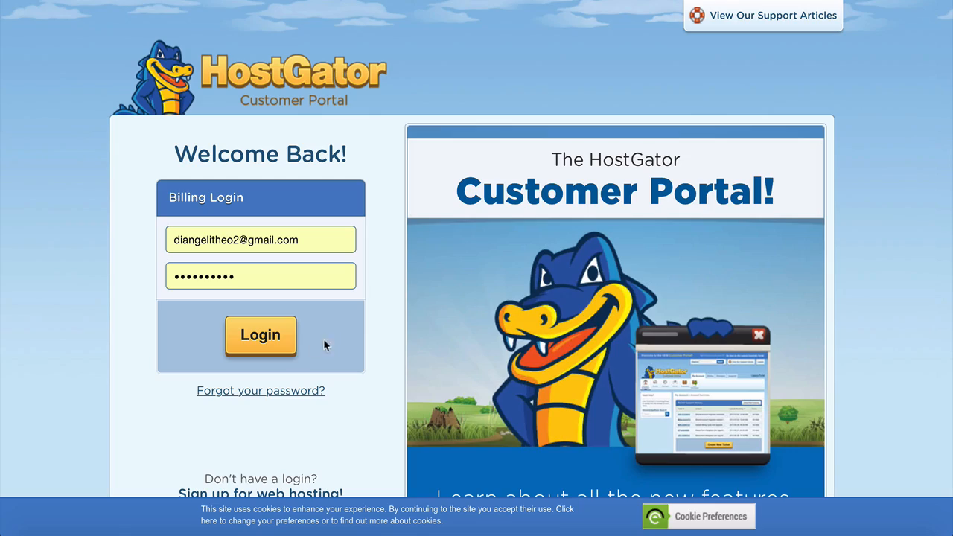
Log in to the HostGator Customer Portal and open the domain overview of awakeningbegins.com
{"action": "left_click", "coordinate": [263, 348]}
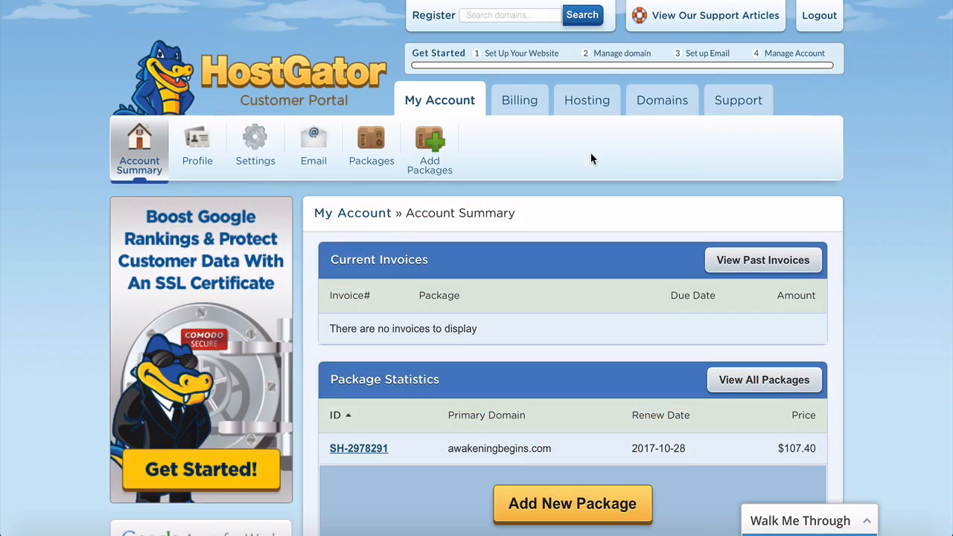
{"action": "left_click", "coordinate": [662, 110]}
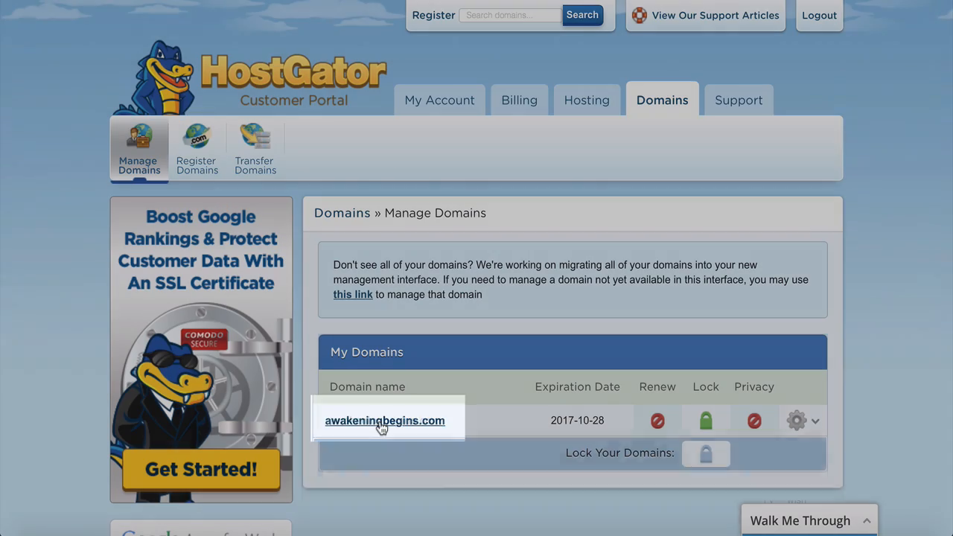
{"action": "left_click", "coordinate": [382, 423]}
{"action": "scroll", "coordinate": [382, 424], "scroll_direction": "down", "scroll_amount": 4}
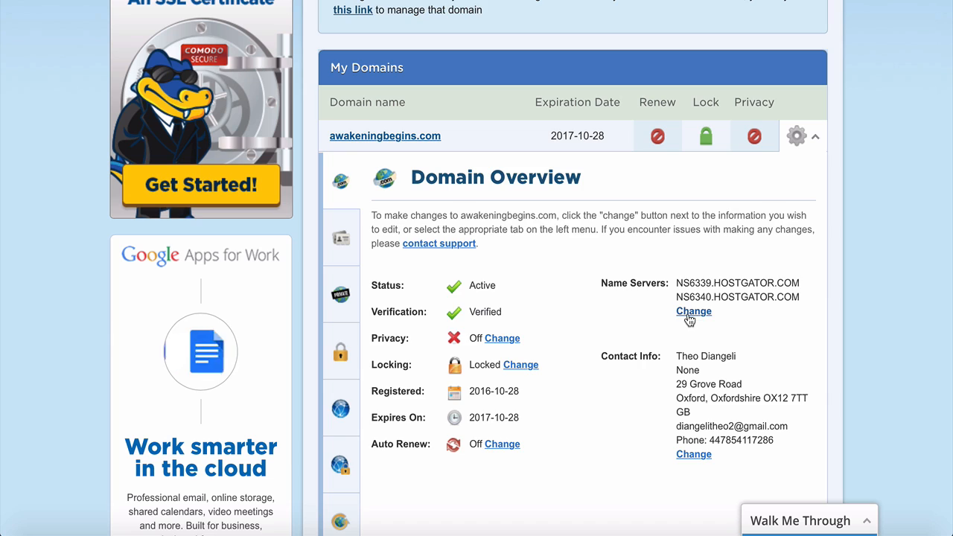
Change the domain's name servers to point automatically to the awakeningbegins.com hosting account and save them
{"action": "left_click", "coordinate": [692, 313]}
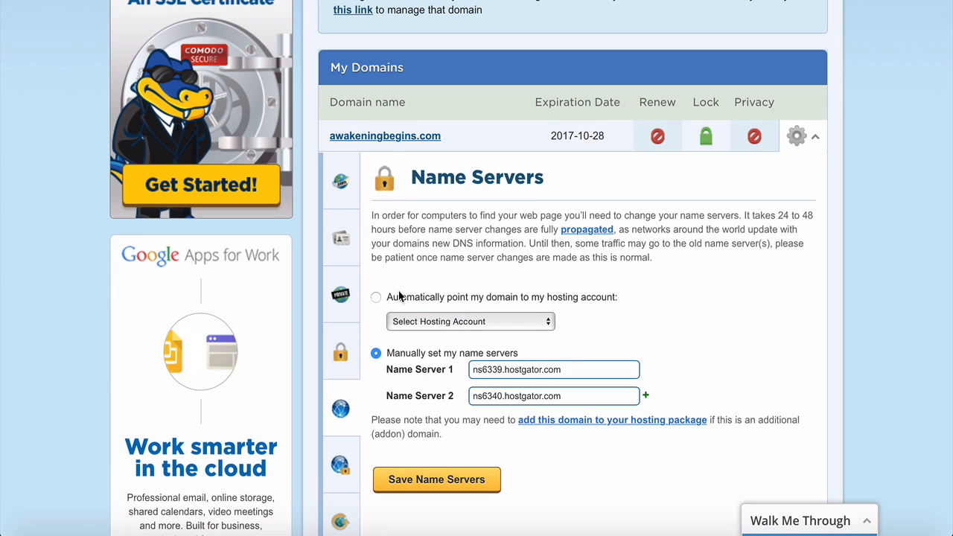
{"action": "left_click", "coordinate": [376, 297]}
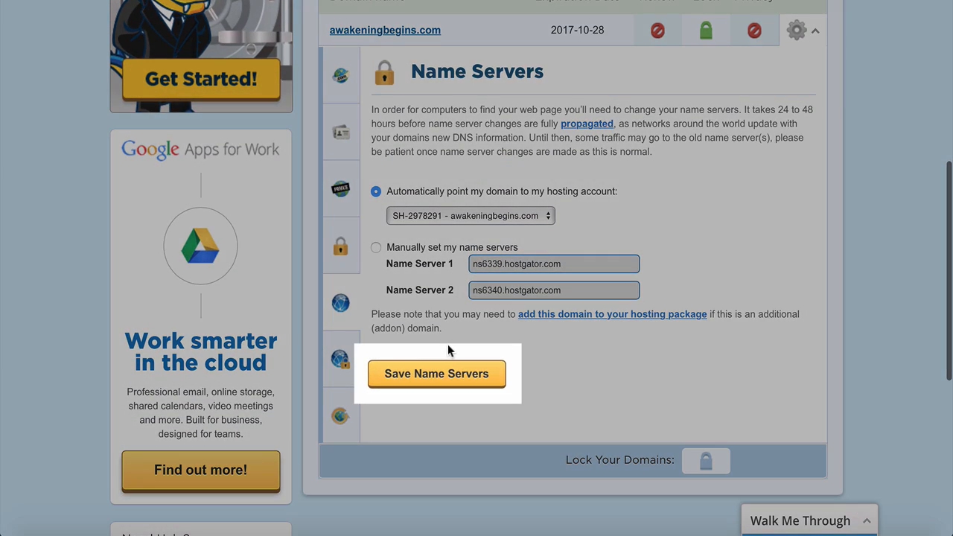
{"action": "left_click", "coordinate": [434, 385]}
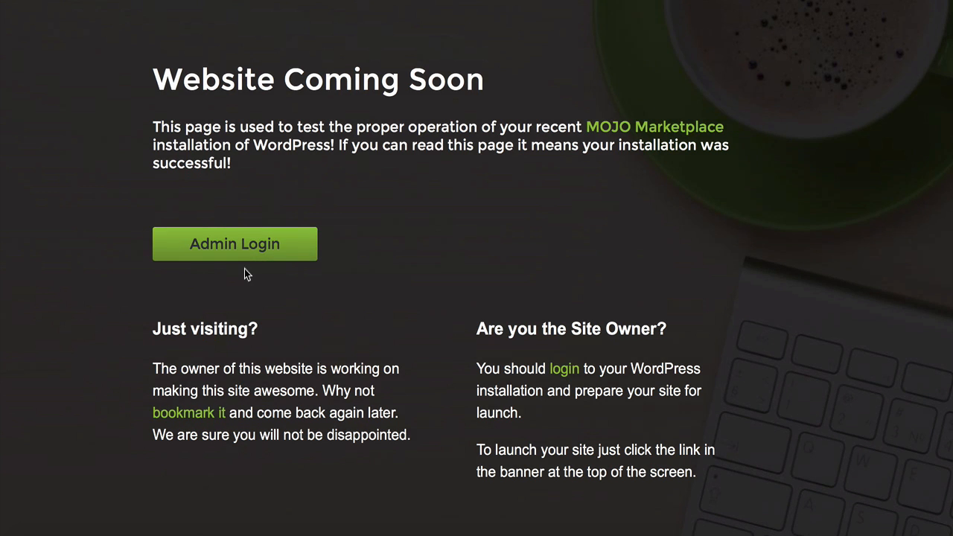
Go to the WordPress admin login from the Website Coming Soon page and look over the dashboard's boxes
{"action": "left_click", "coordinate": [237, 253]}
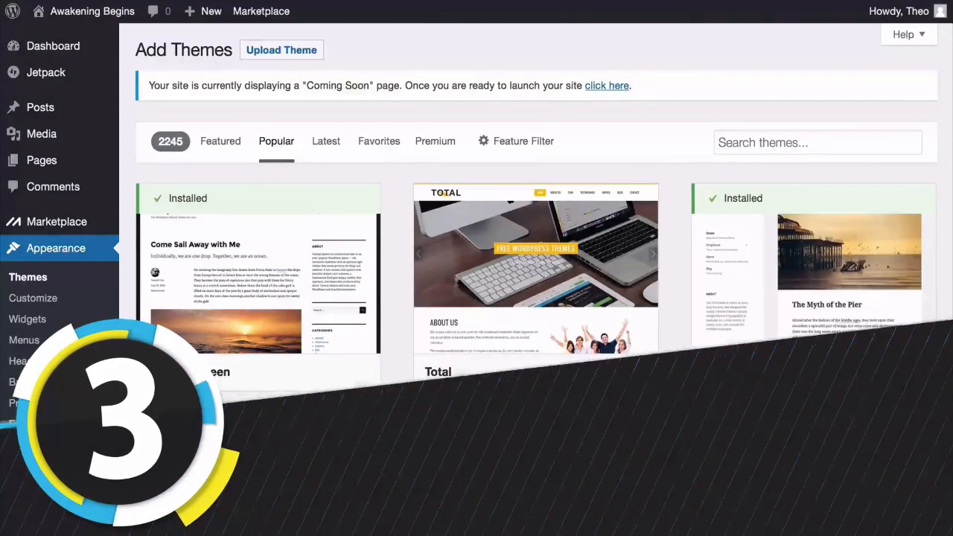
{"action": "scroll", "coordinate": [477, 268], "scroll_direction": "down", "scroll_amount": 2}
{"action": "scroll", "coordinate": [536, 269], "scroll_direction": "down", "scroll_amount": 5}
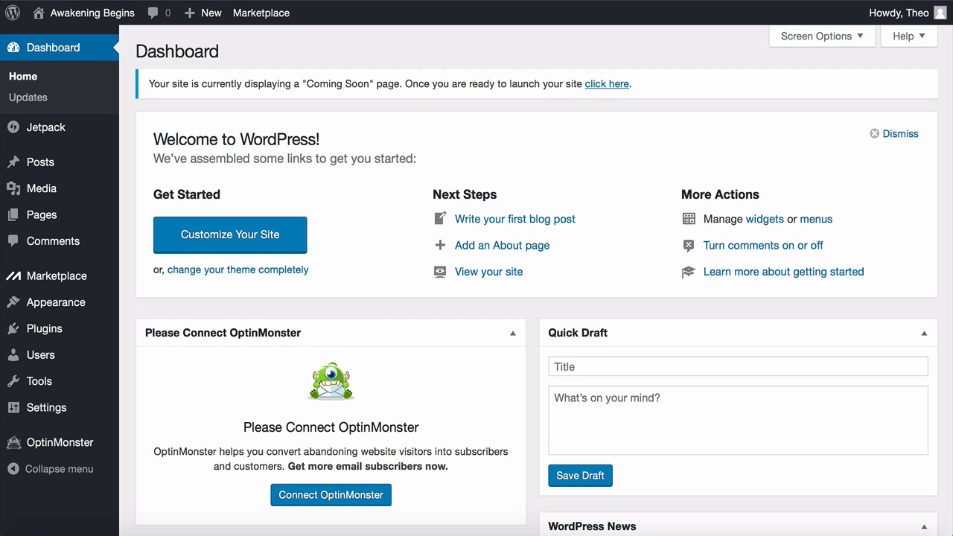
{"action": "scroll", "coordinate": [536, 298], "scroll_direction": "down", "scroll_amount": 5}
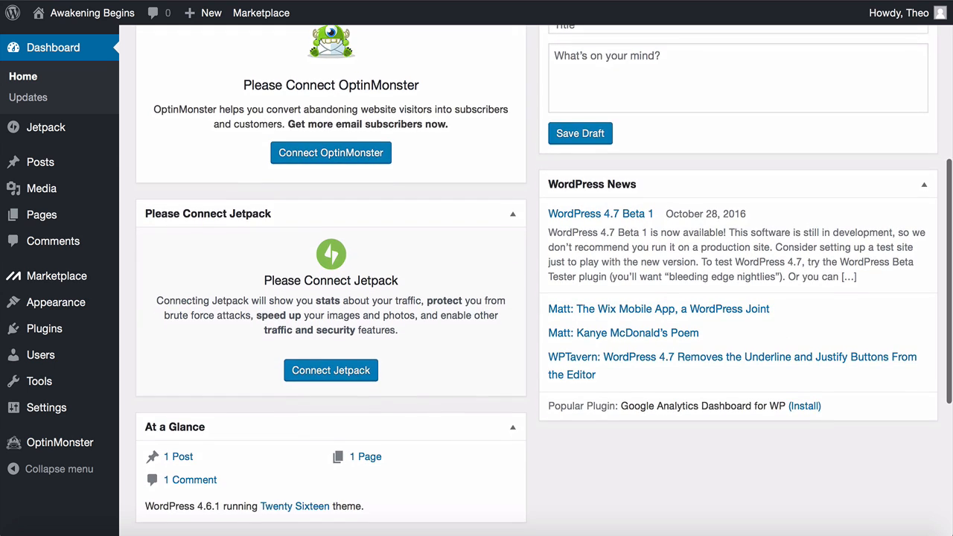
{"action": "scroll", "coordinate": [536, 297], "scroll_direction": "down", "scroll_amount": 3}
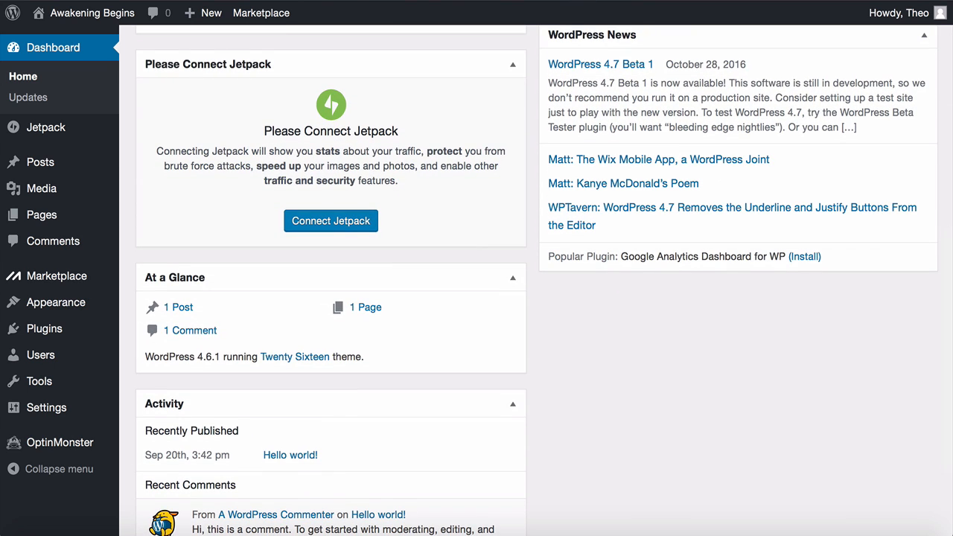
{"action": "scroll", "coordinate": [536, 297], "scroll_direction": "up", "scroll_amount": 6}
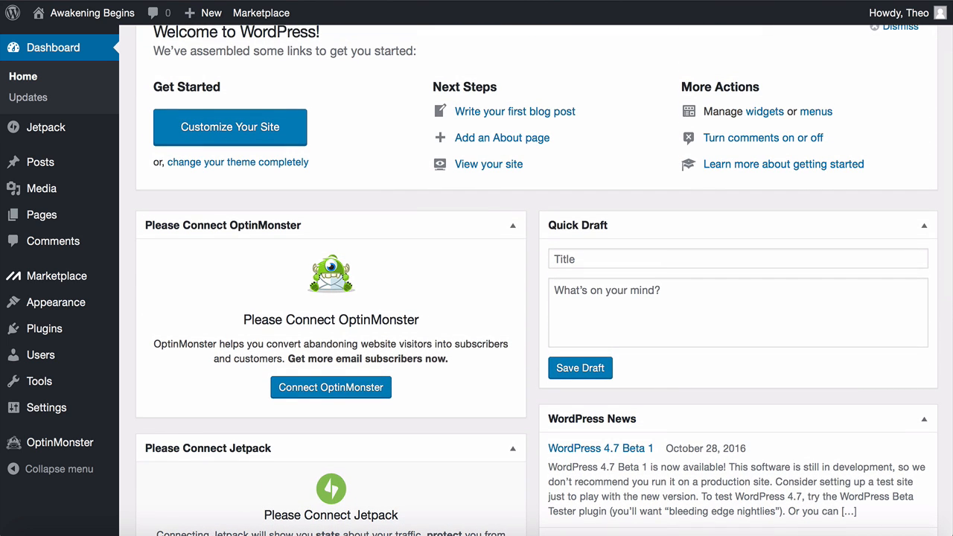
{"action": "scroll", "coordinate": [536, 298], "scroll_direction": "up", "scroll_amount": 2}
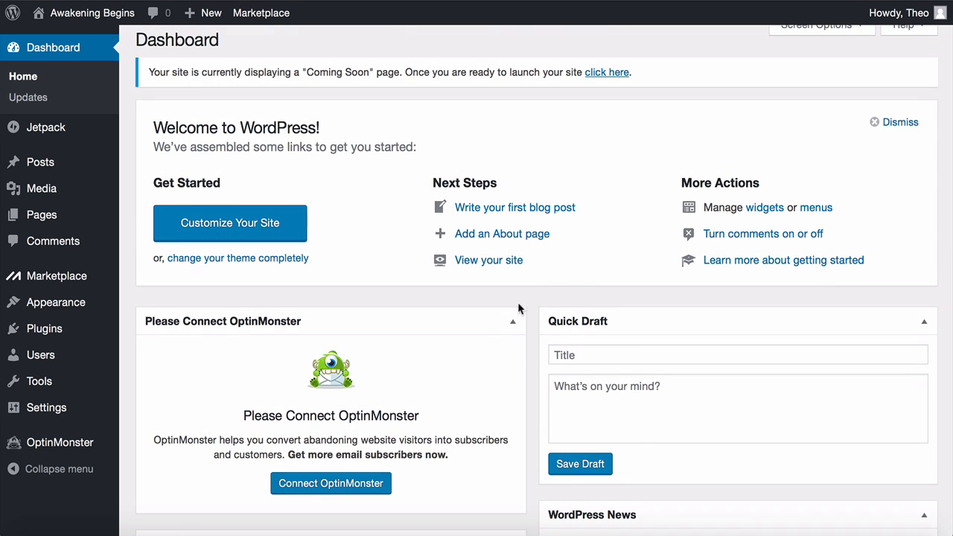
Collapse the OptinMonster, Quick Draft, Jetpack, WordPress News, At a Glance and Activity boxes on the dashboard
{"action": "left_click", "coordinate": [512, 321]}
{"action": "left_click", "coordinate": [925, 322]}
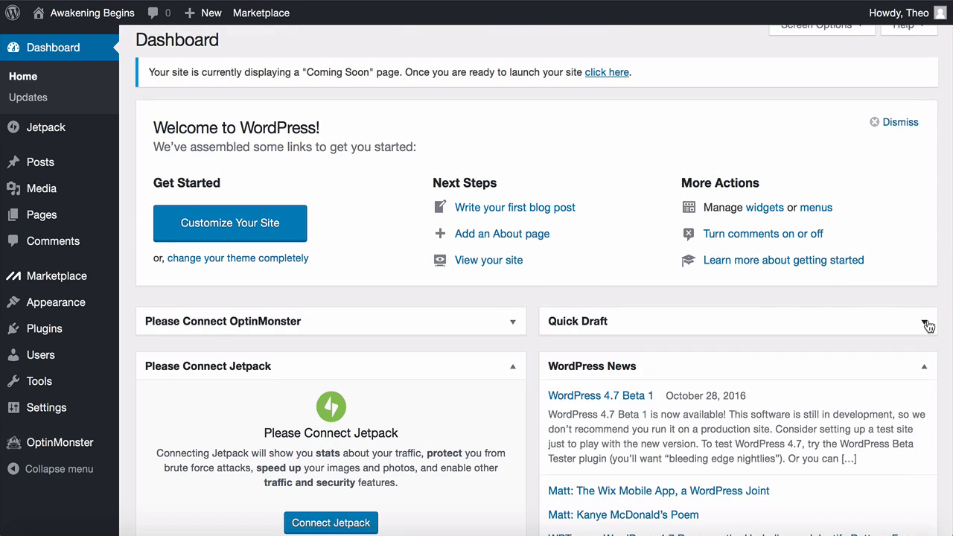
{"action": "left_click", "coordinate": [512, 365]}
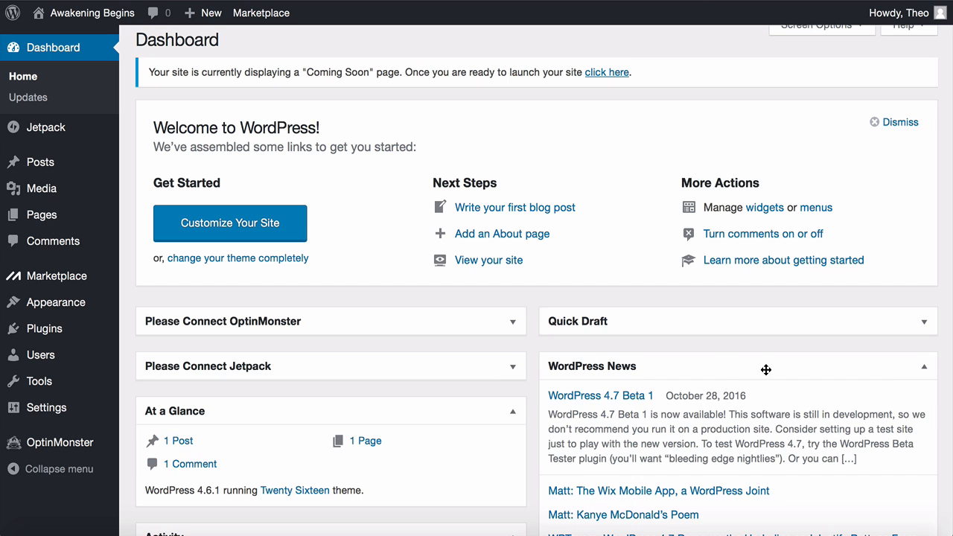
{"action": "left_click", "coordinate": [914, 369]}
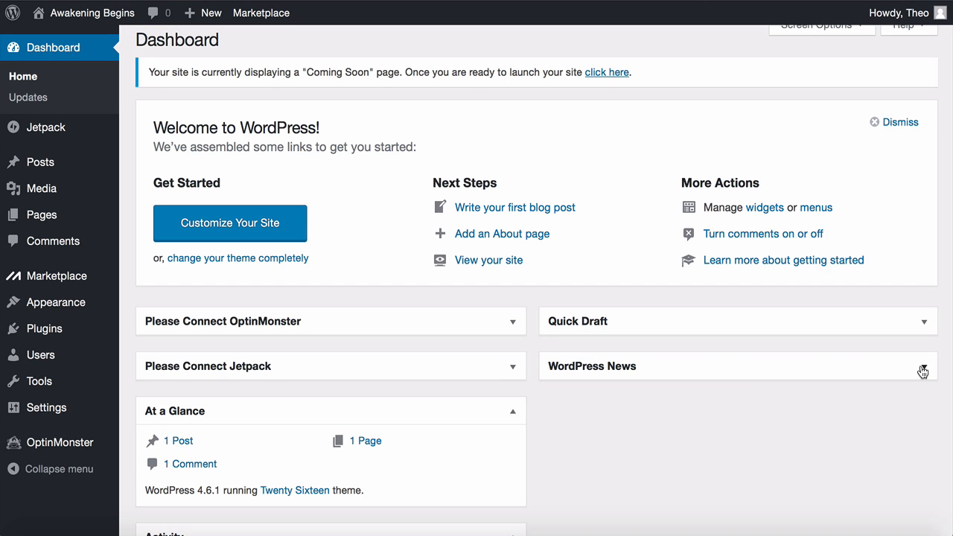
{"action": "left_click", "coordinate": [512, 414]}
{"action": "left_click", "coordinate": [512, 458]}
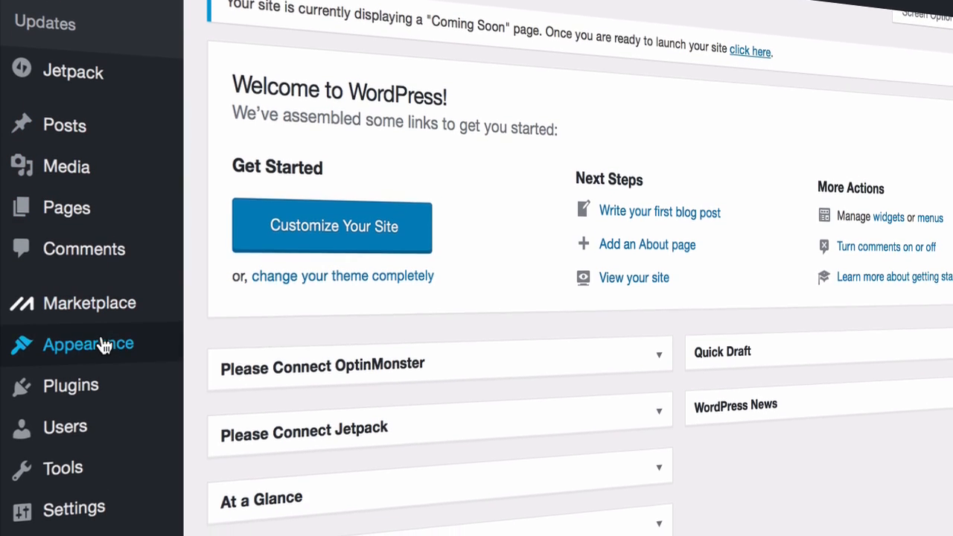
Visit the Awakening Begins site from the dashboard to see its front page, and return to the dashboard
{"action": "mouse_move", "coordinate": [100, 356]}
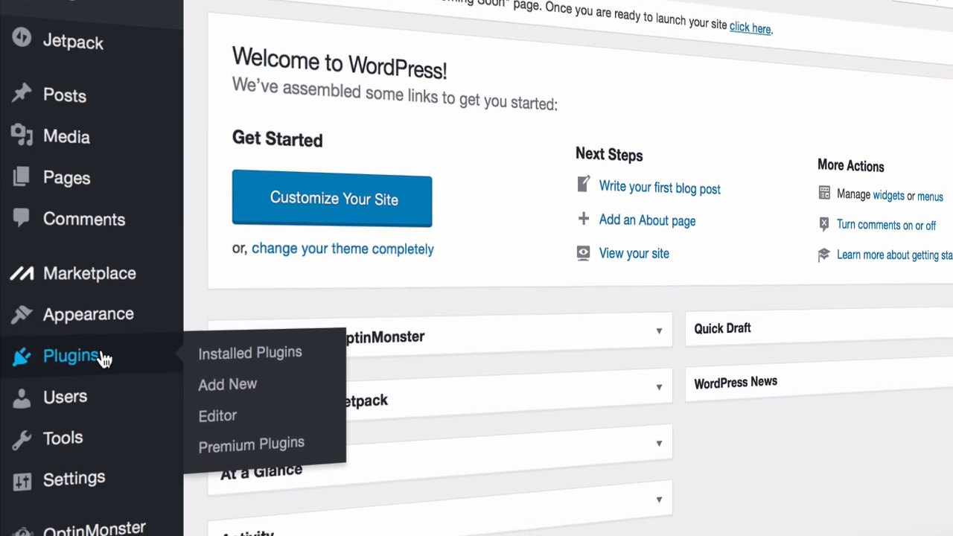
{"action": "mouse_move", "coordinate": [112, 488]}
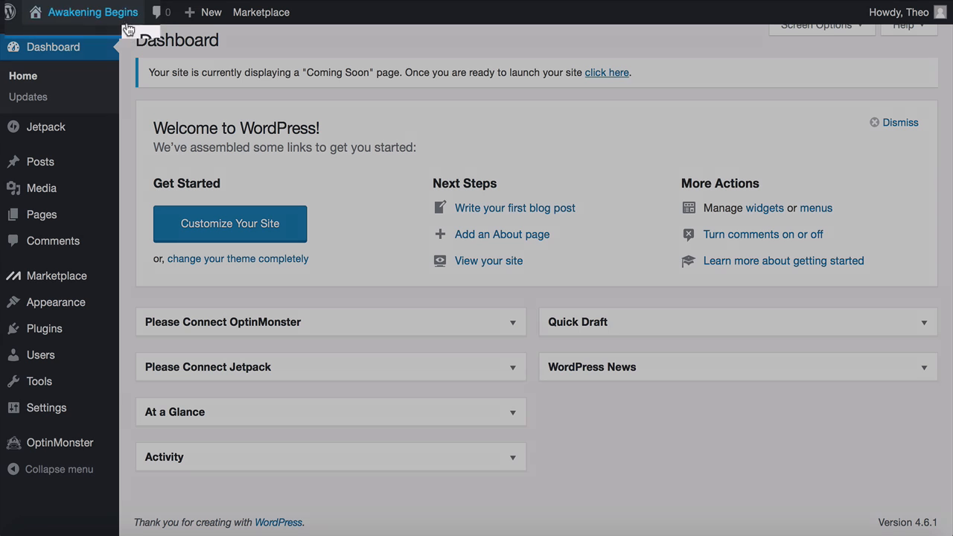
{"action": "mouse_move", "coordinate": [89, 16]}
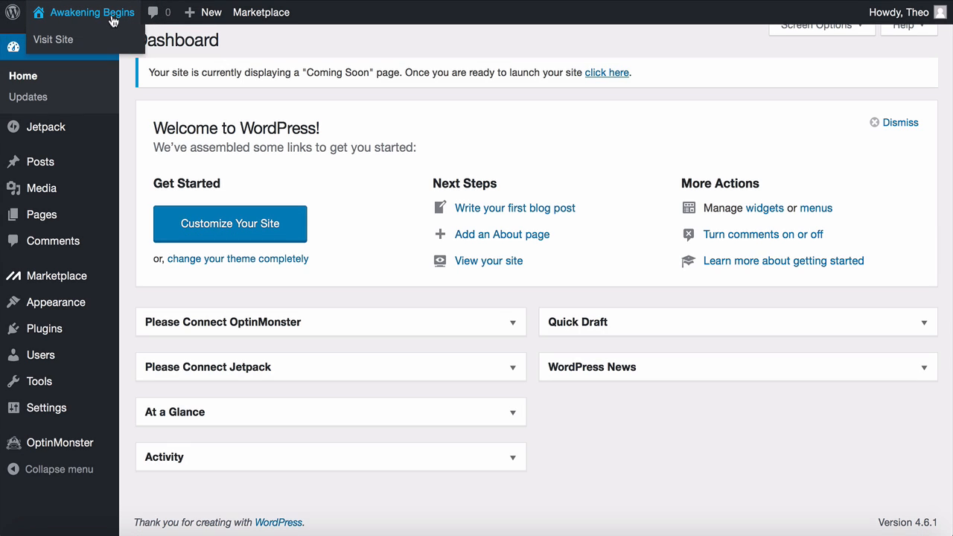
{"action": "right_click", "coordinate": [72, 47]}
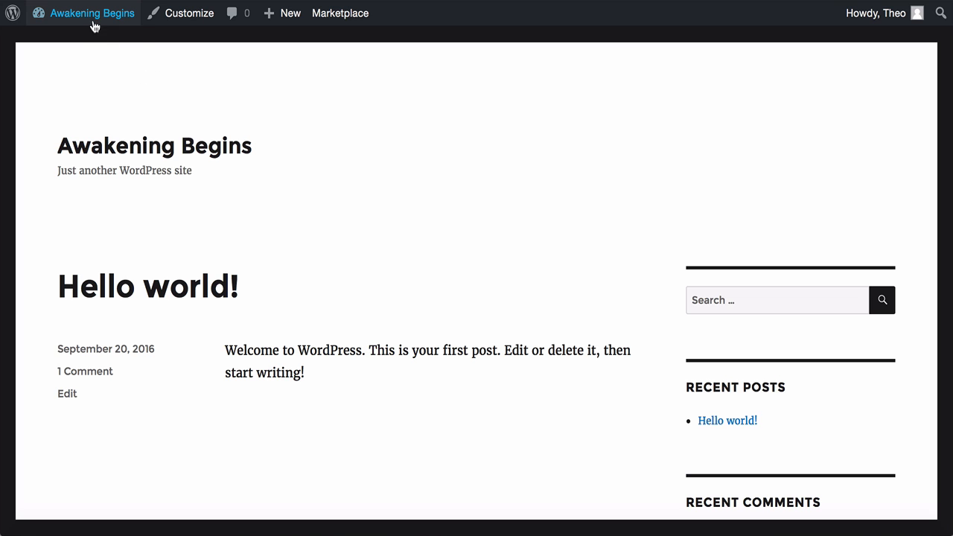
{"action": "mouse_move", "coordinate": [89, 26]}
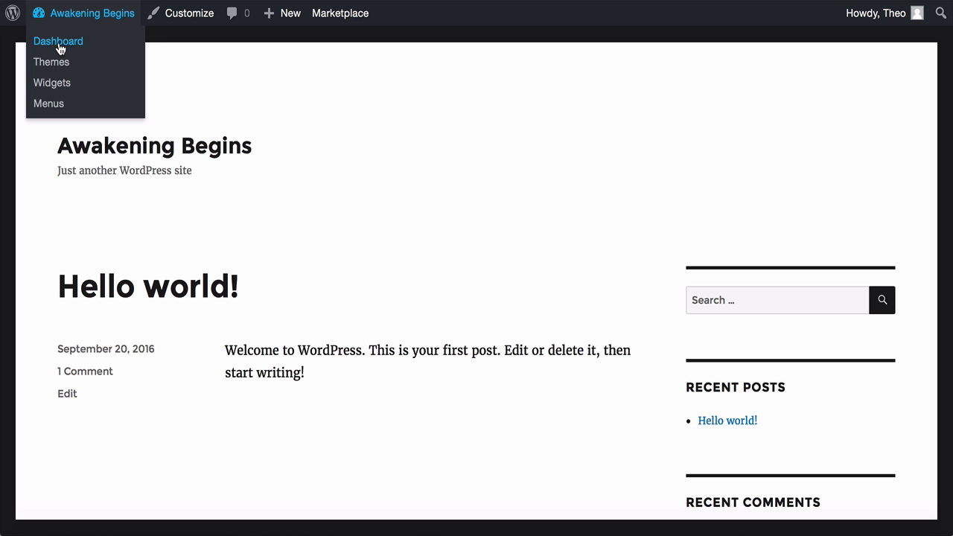
{"action": "left_click", "coordinate": [60, 48]}
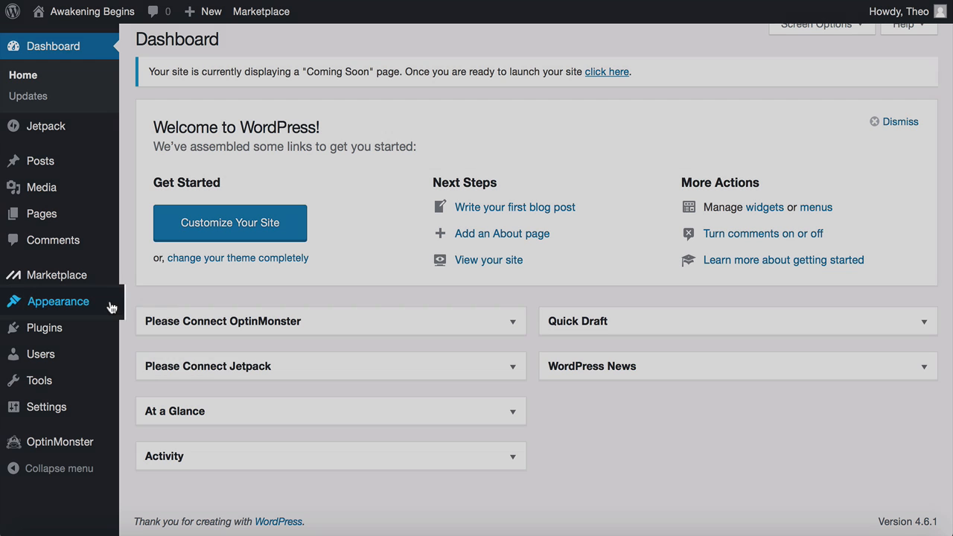
Open the site's installed themes and start adding a new theme
{"action": "mouse_move", "coordinate": [91, 307]}
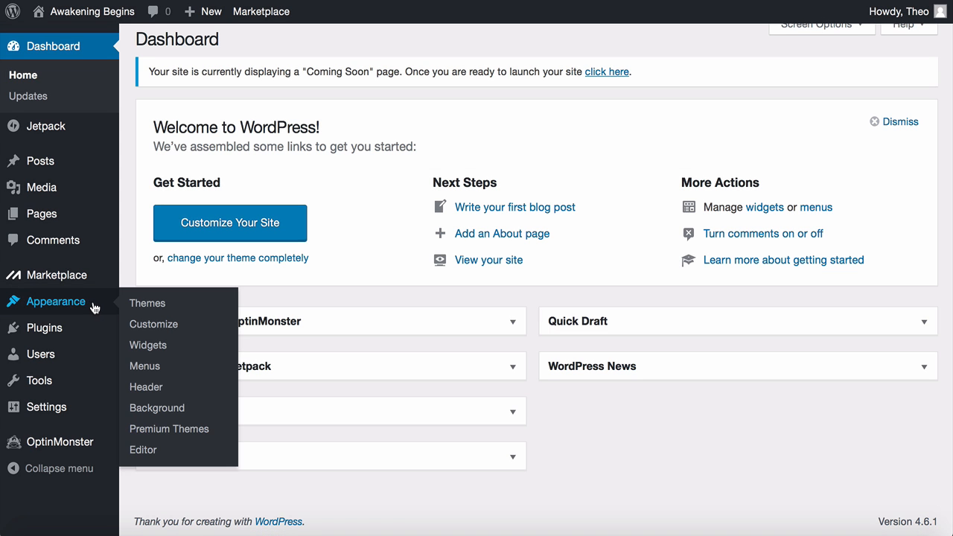
{"action": "left_click", "coordinate": [146, 311]}
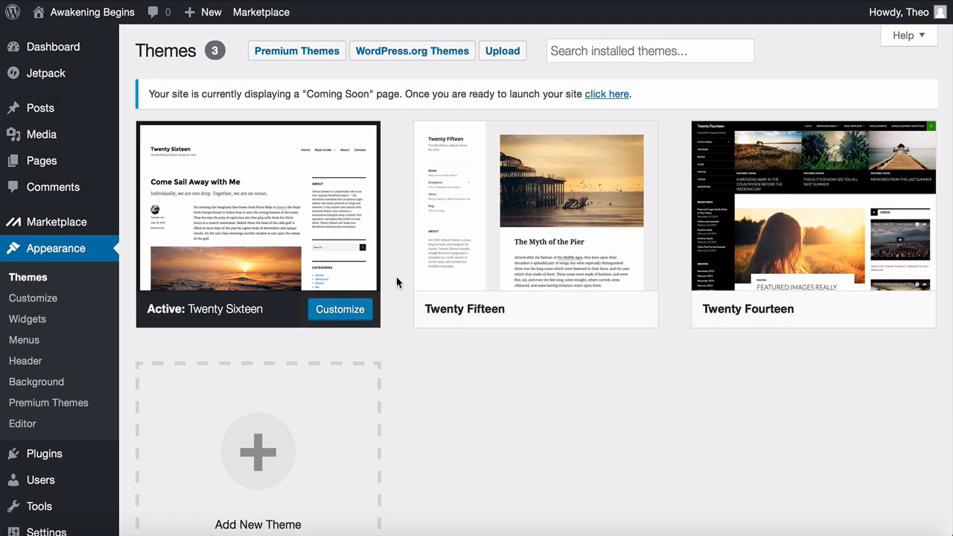
{"action": "scroll", "coordinate": [396, 277], "scroll_direction": "down", "scroll_amount": 2}
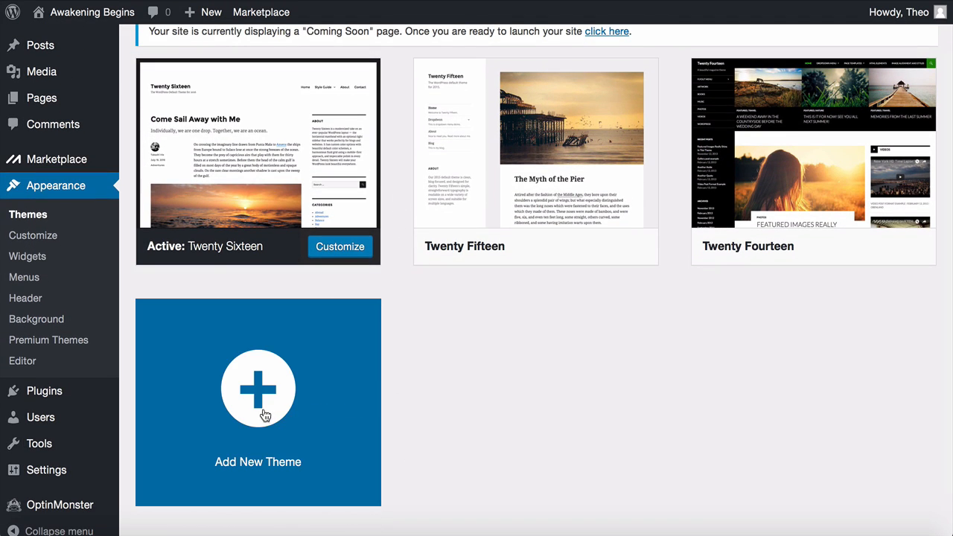
{"action": "left_click", "coordinate": [264, 415]}
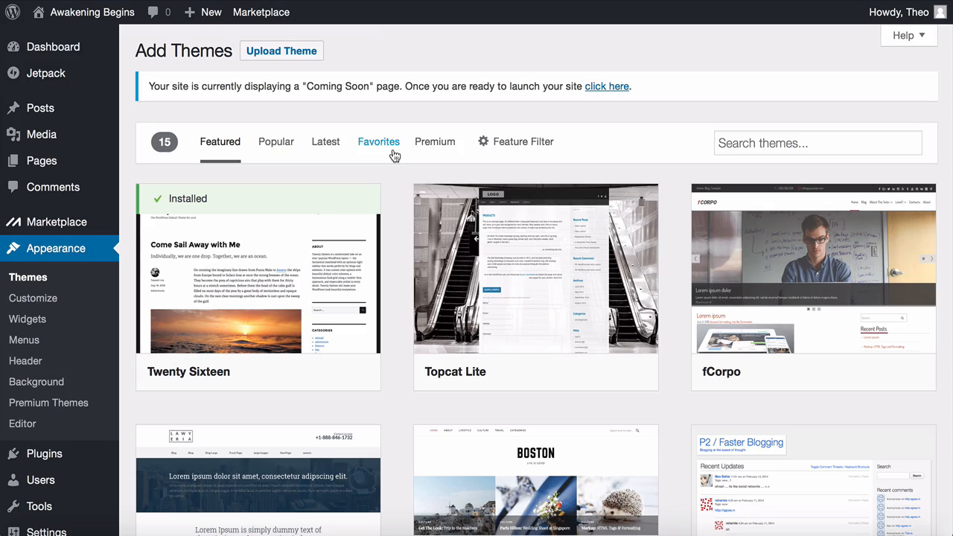
Browse the featured and popular themes to see the free designs available for the site
{"action": "scroll", "coordinate": [394, 153], "scroll_direction": "down", "scroll_amount": 15}
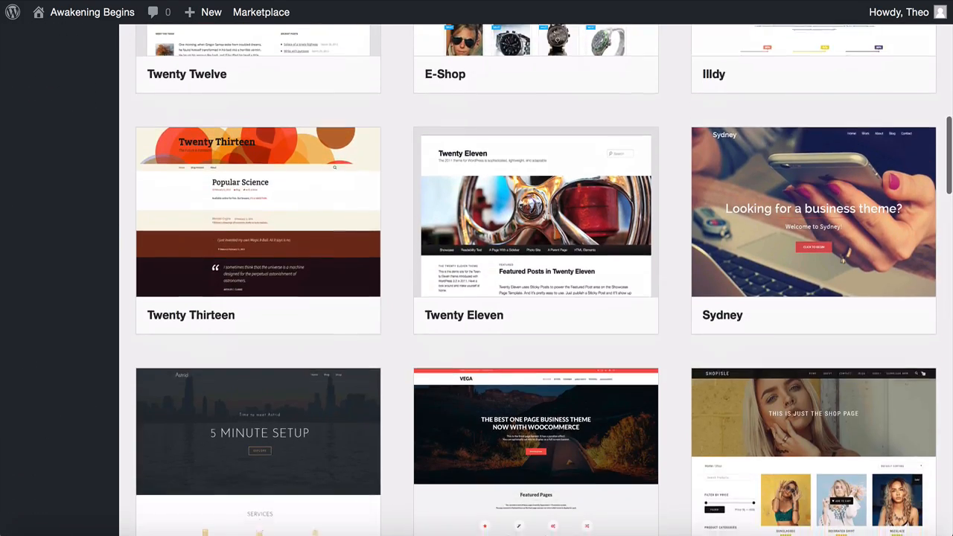
{"action": "scroll", "coordinate": [394, 153], "scroll_direction": "down", "scroll_amount": 5}
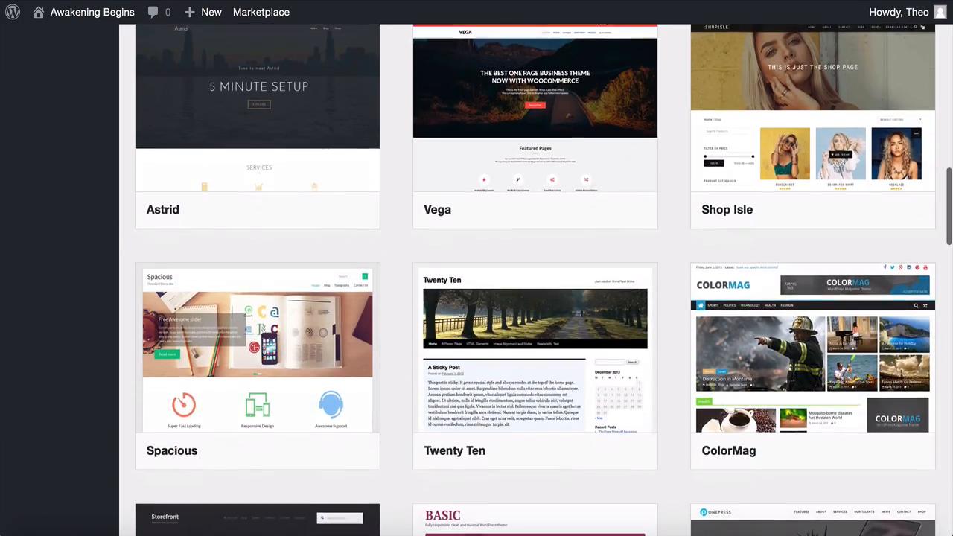
{"action": "scroll", "coordinate": [535, 280], "scroll_direction": "down", "scroll_amount": 5}
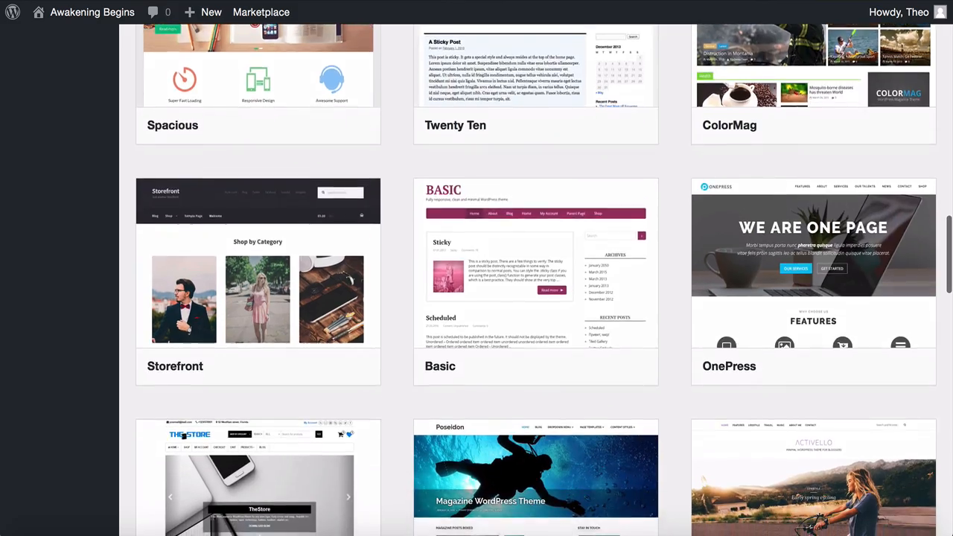
{"action": "scroll", "coordinate": [535, 280], "scroll_direction": "down", "scroll_amount": 5}
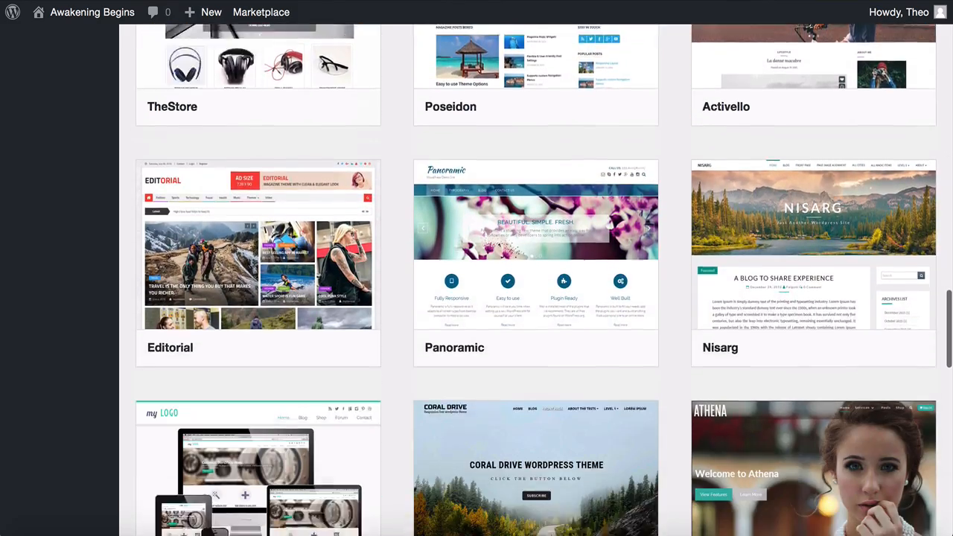
{"action": "scroll", "coordinate": [536, 280], "scroll_direction": "down", "scroll_amount": 4}
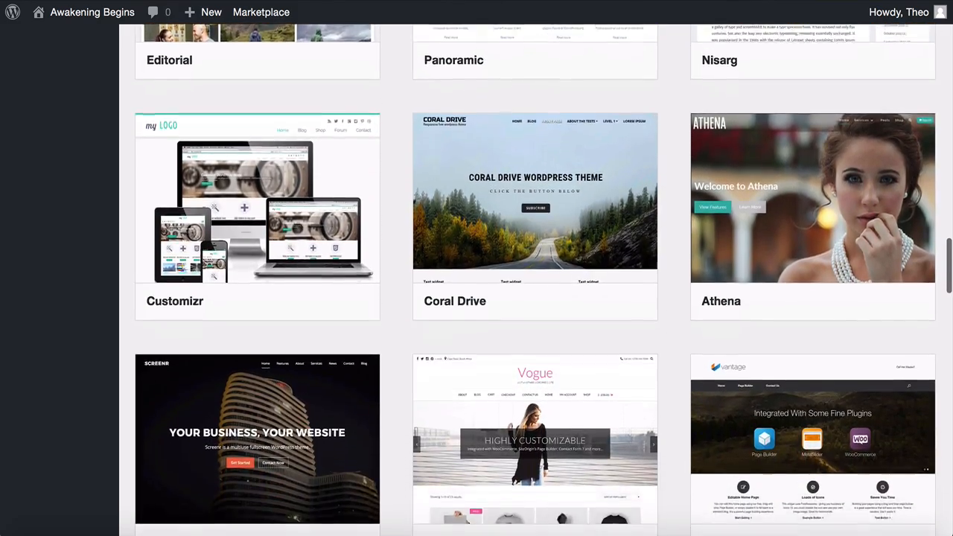
{"action": "scroll", "coordinate": [535, 280], "scroll_direction": "down", "scroll_amount": 5}
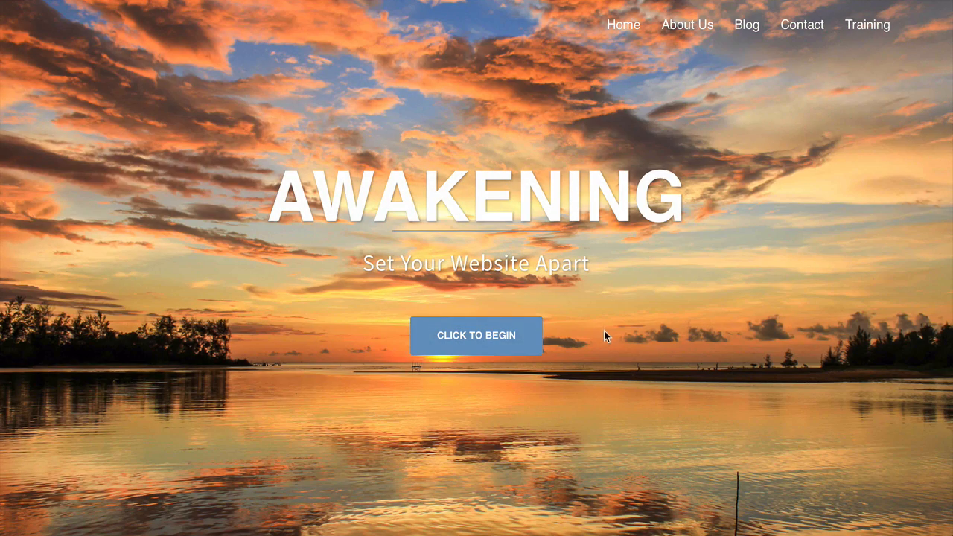
Look over the finished Awakening sample site: its services, the Our Work gallery under the Marketing, Beginners and Advanced filters, and the About Us page
{"action": "left_click", "coordinate": [476, 336]}
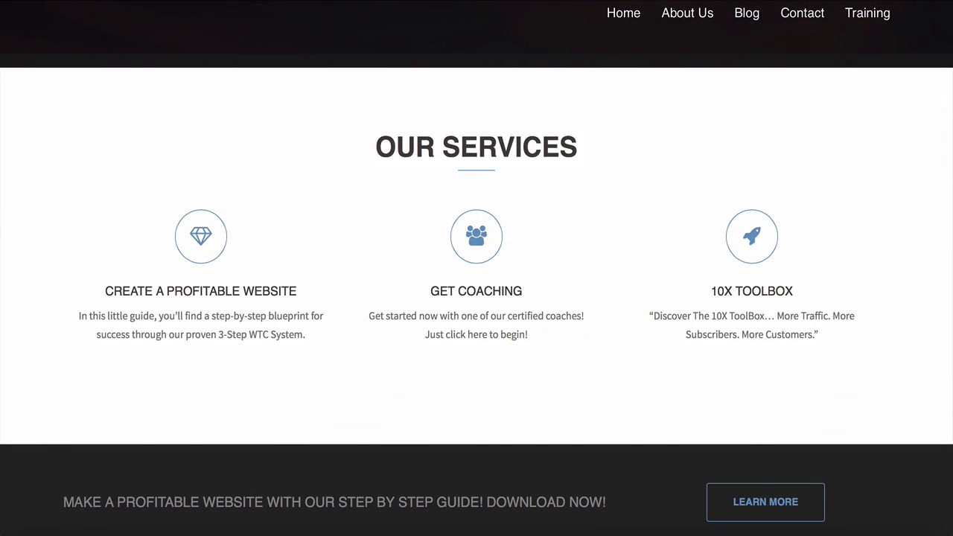
{"action": "scroll", "coordinate": [438, 181], "scroll_direction": "down", "scroll_amount": 6}
{"action": "left_click", "coordinate": [551, 175]}
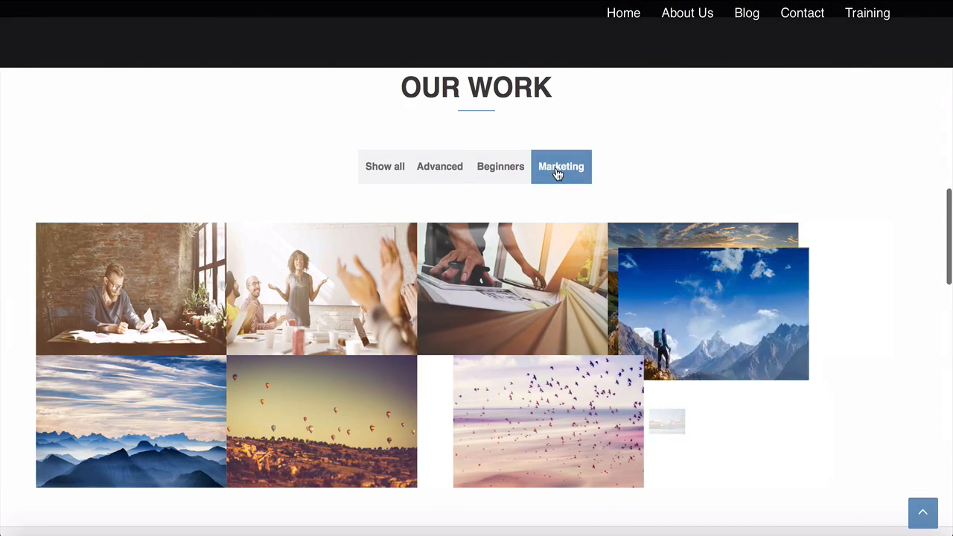
{"action": "left_click", "coordinate": [503, 173]}
{"action": "left_click", "coordinate": [451, 173]}
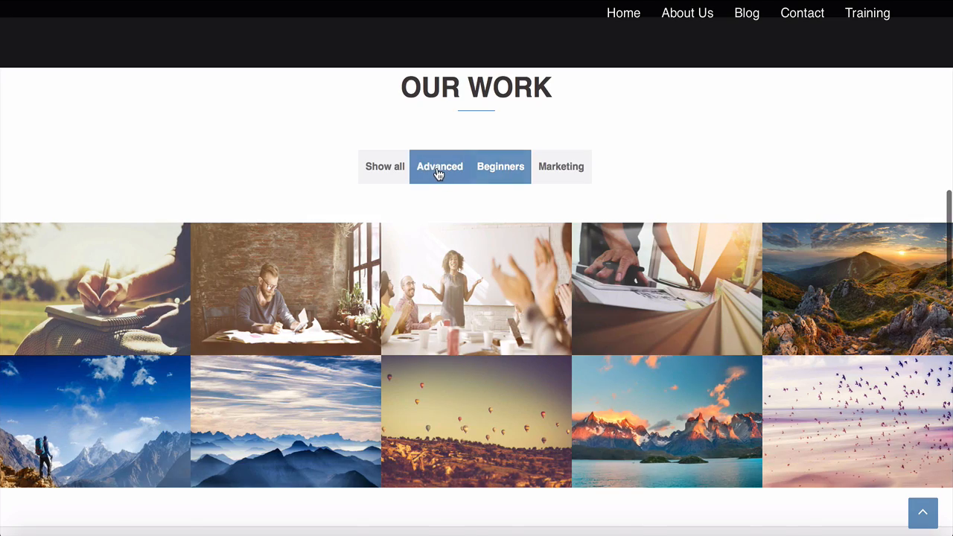
{"action": "left_click", "coordinate": [382, 173]}
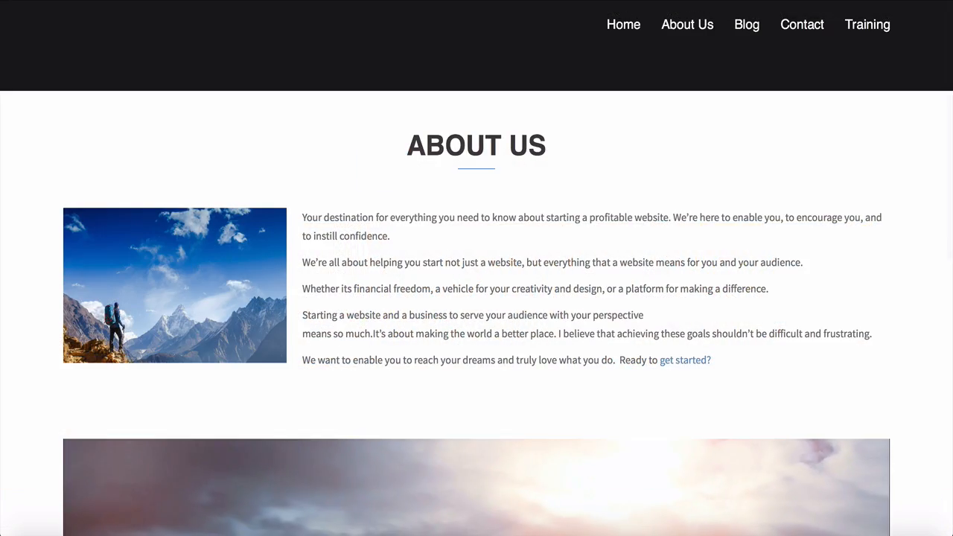
{"action": "scroll", "coordinate": [477, 298], "scroll_direction": "down", "scroll_amount": 1}
{"action": "scroll", "coordinate": [477, 298], "scroll_direction": "down", "scroll_amount": 4}
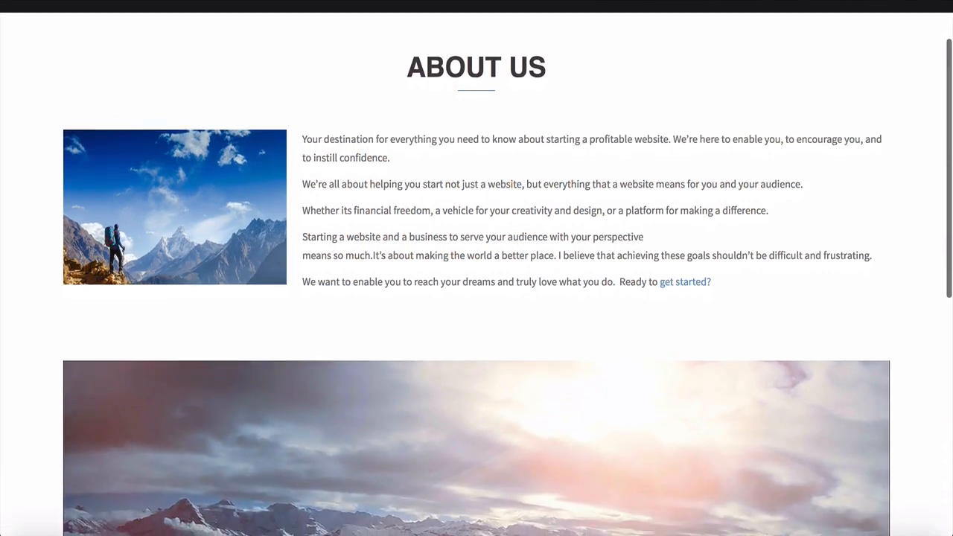
{"action": "scroll", "coordinate": [476, 298], "scroll_direction": "down", "scroll_amount": 1}
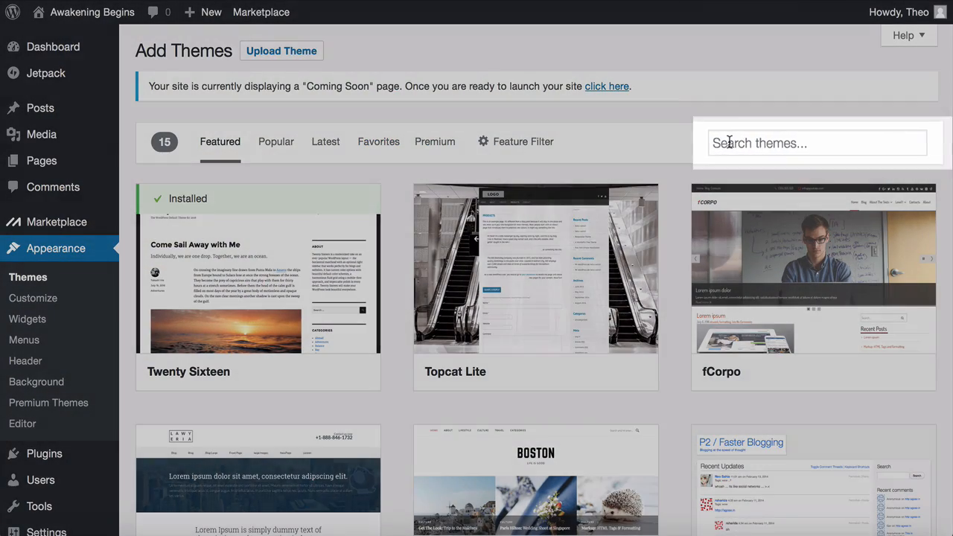
Find the Sydney theme by searching for "sydney", install and activate it, and visit the site
{"action": "left_click", "coordinate": [729, 143]}
{"action": "type", "text": "sydney"}
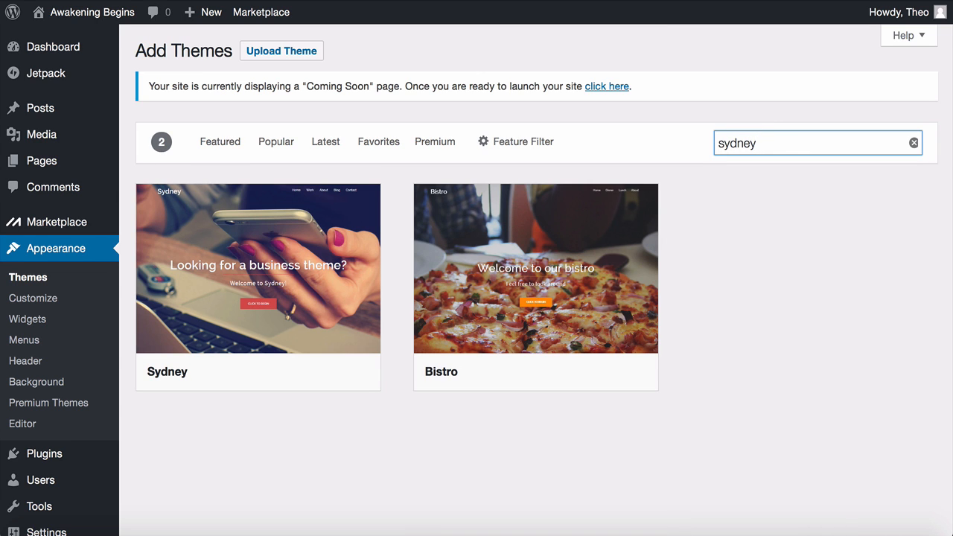
{"action": "mouse_move", "coordinate": [374, 351]}
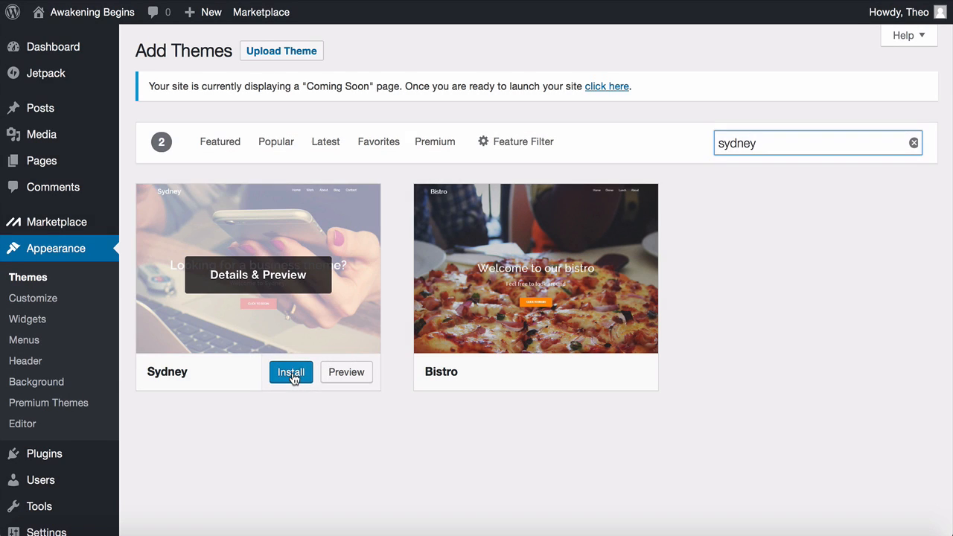
{"action": "left_click", "coordinate": [292, 377]}
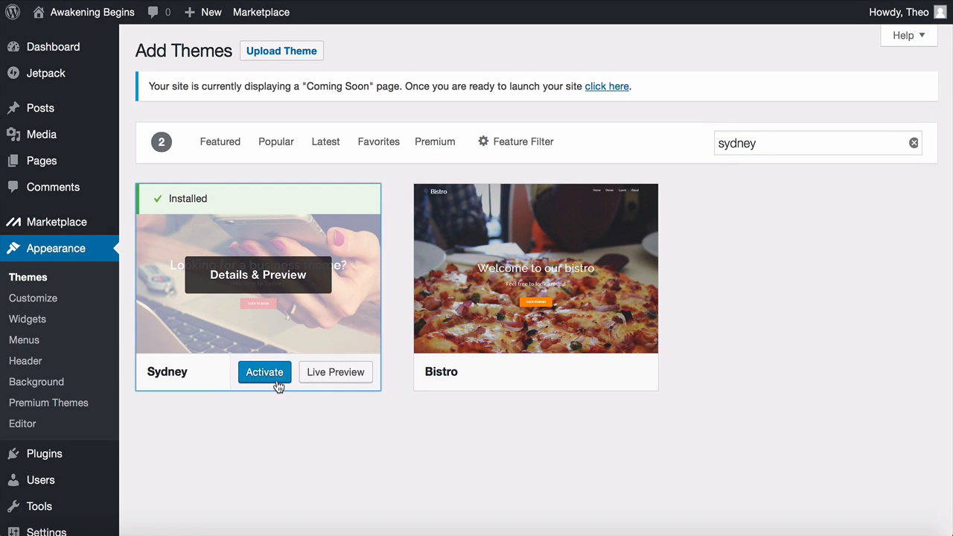
{"action": "left_click", "coordinate": [265, 375]}
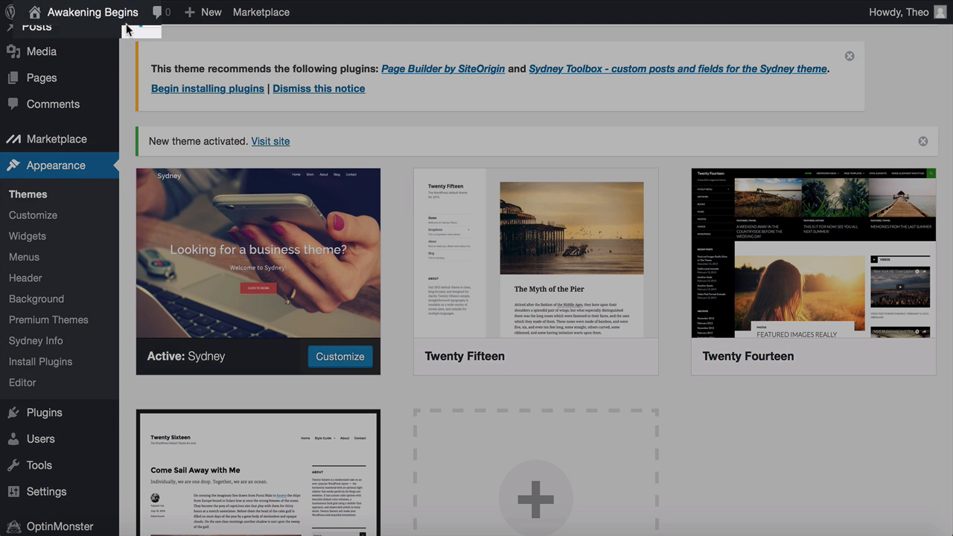
{"action": "mouse_move", "coordinate": [84, 18]}
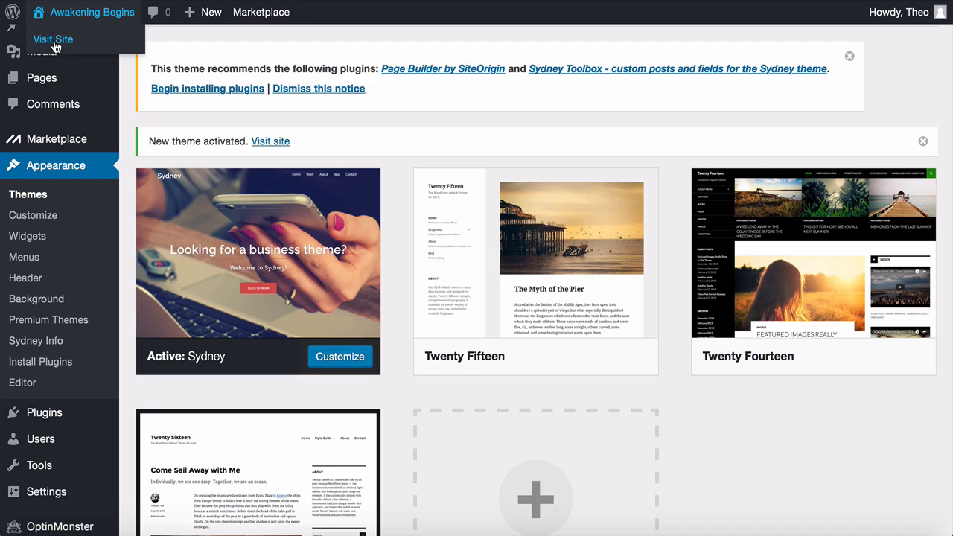
{"action": "left_click", "coordinate": [53, 44]}
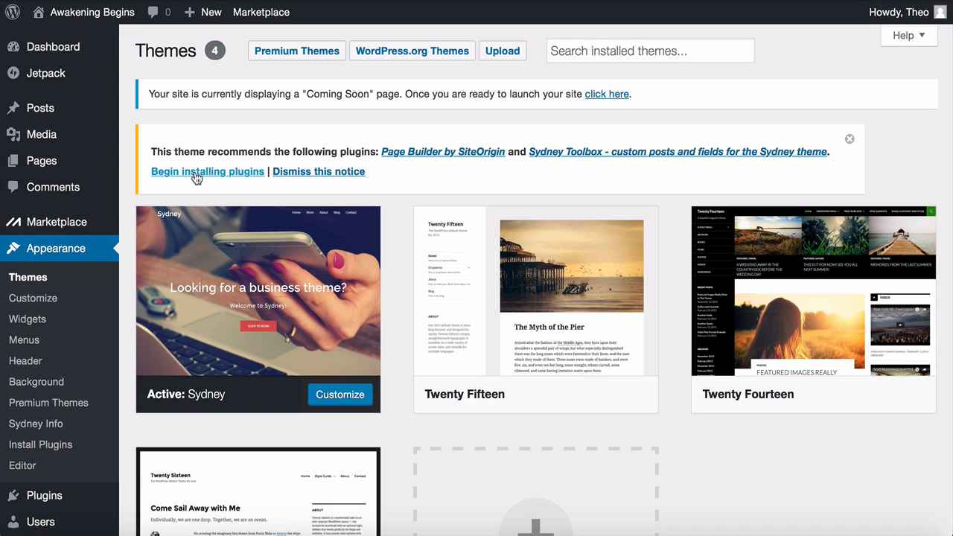
Bulk install the theme's recommended plugins, Page Builder by SiteOrigin and Sydney Toolbox
{"action": "left_click", "coordinate": [196, 173]}
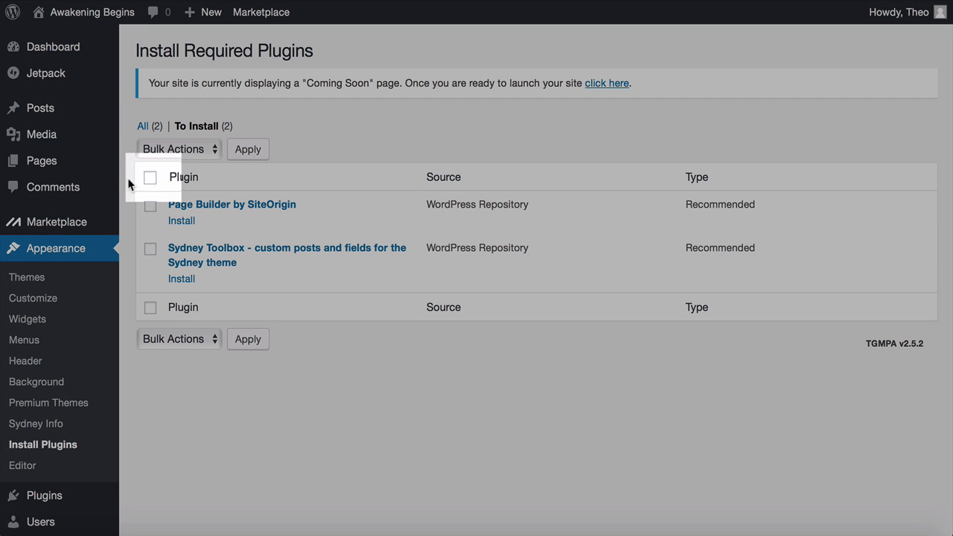
{"action": "left_click", "coordinate": [151, 179]}
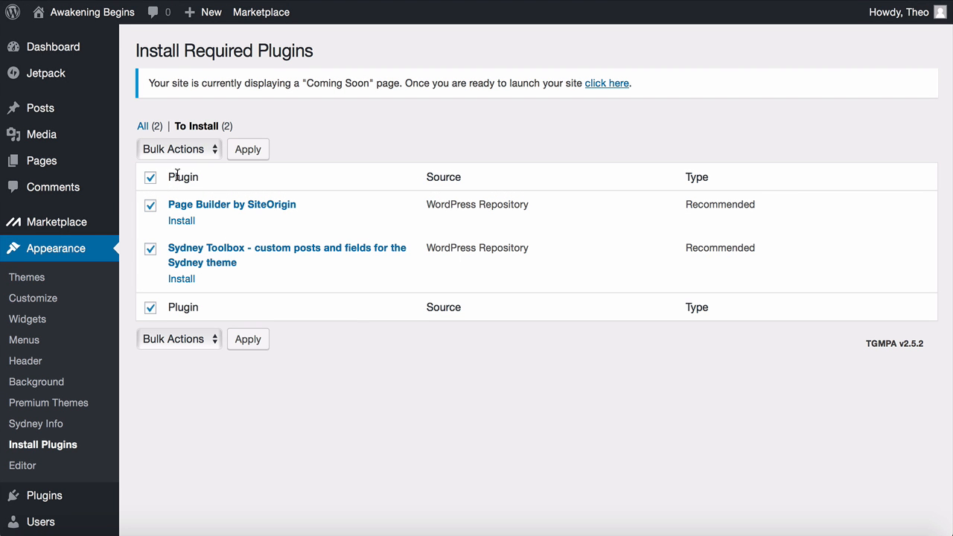
{"action": "left_click", "coordinate": [208, 152]}
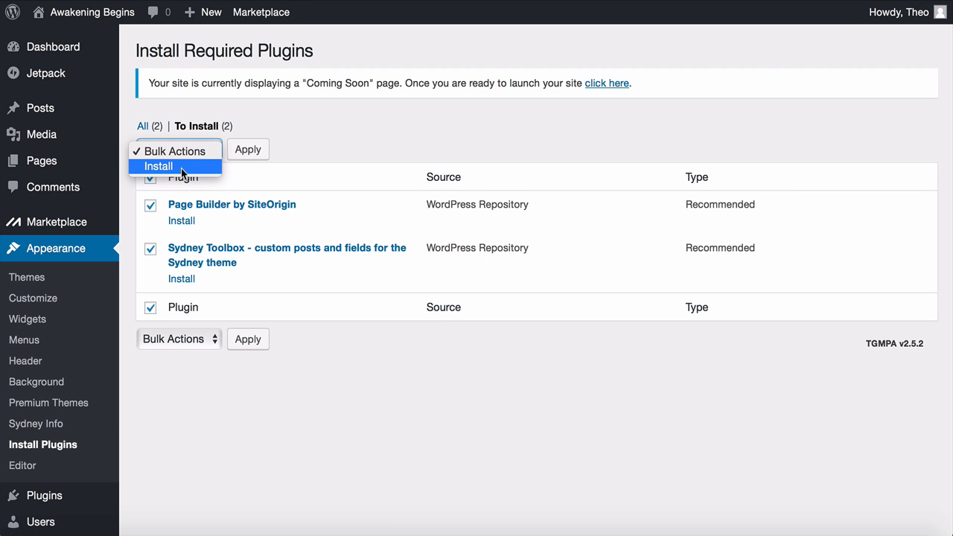
{"action": "left_click", "coordinate": [181, 168]}
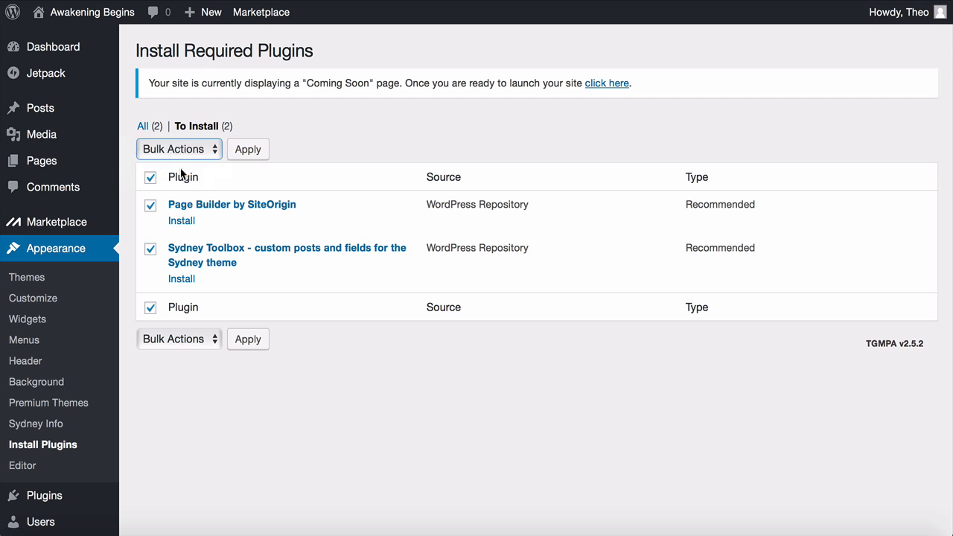
{"action": "left_click", "coordinate": [248, 150]}
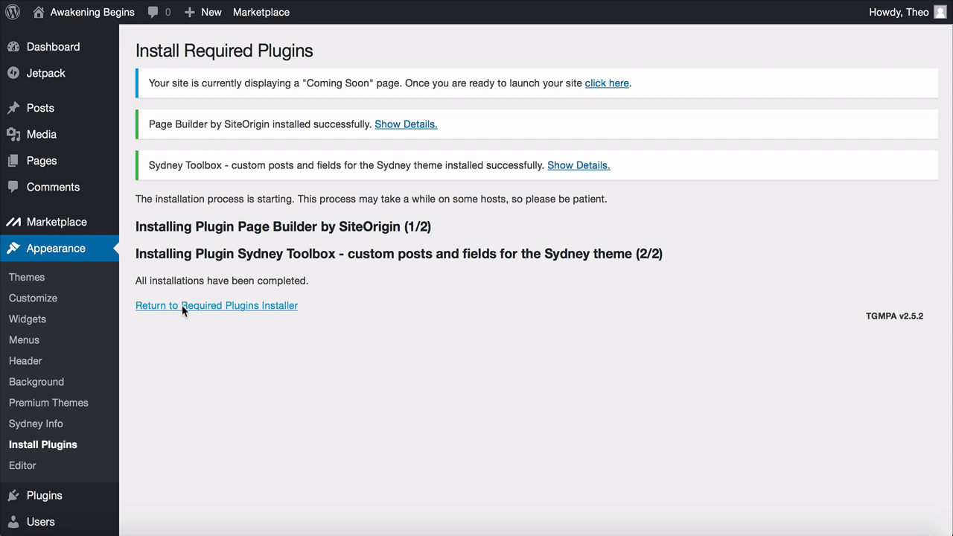
Return to the required plugins installer and bulk activate Page Builder by SiteOrigin and Sydney Toolbox
{"action": "left_click", "coordinate": [182, 305]}
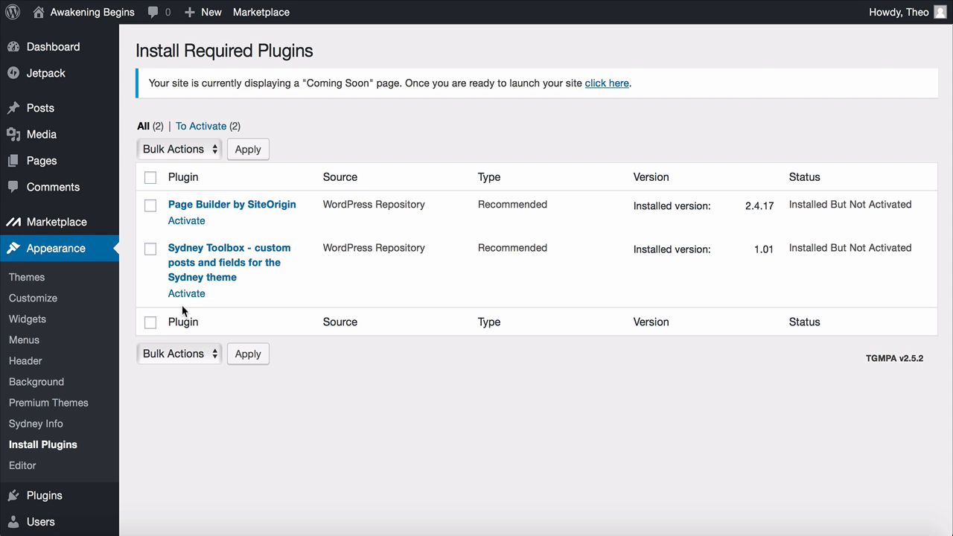
{"action": "left_click", "coordinate": [150, 179]}
{"action": "left_click", "coordinate": [196, 150]}
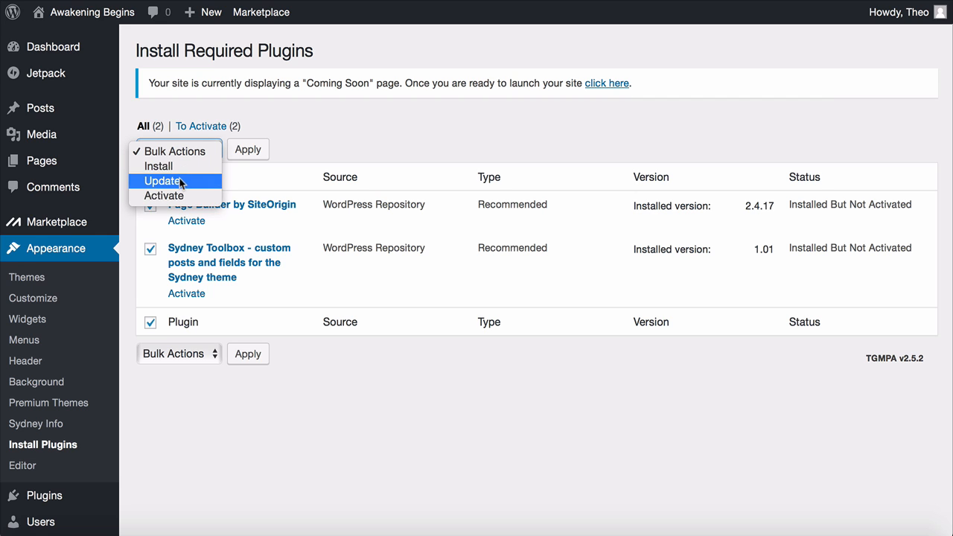
{"action": "left_click", "coordinate": [171, 196]}
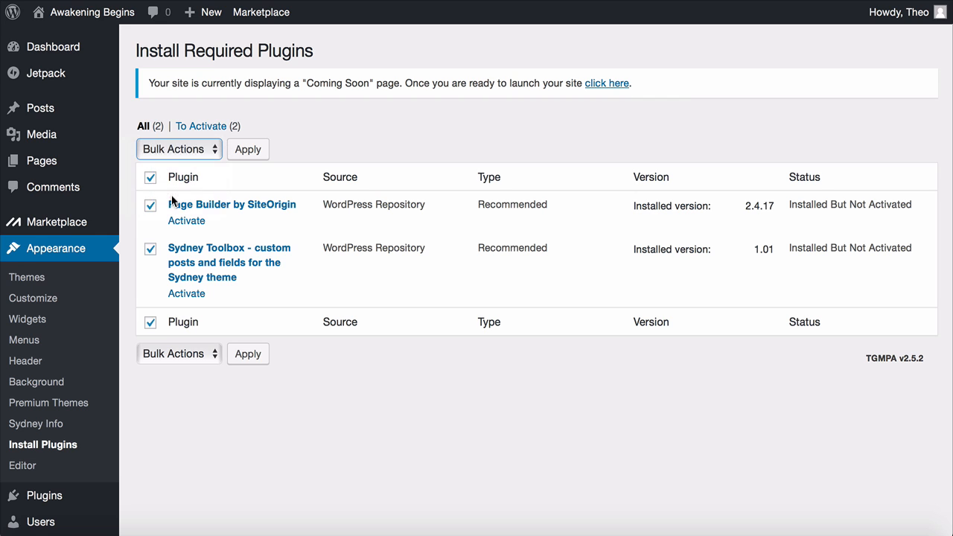
{"action": "left_click", "coordinate": [250, 150]}
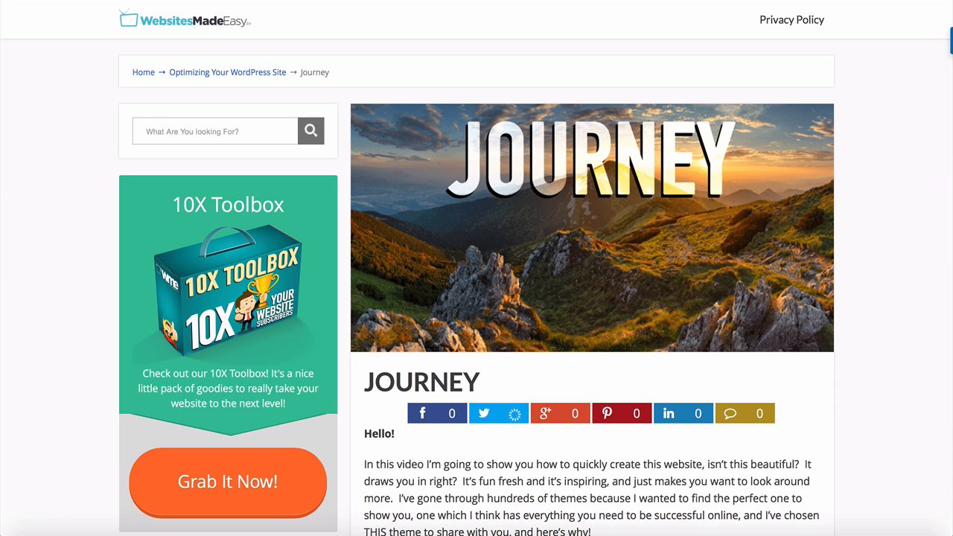
Find the image pack in the Websites Made Easy "Journey" article and download it
{"action": "scroll", "coordinate": [477, 268], "scroll_direction": "down", "scroll_amount": 10}
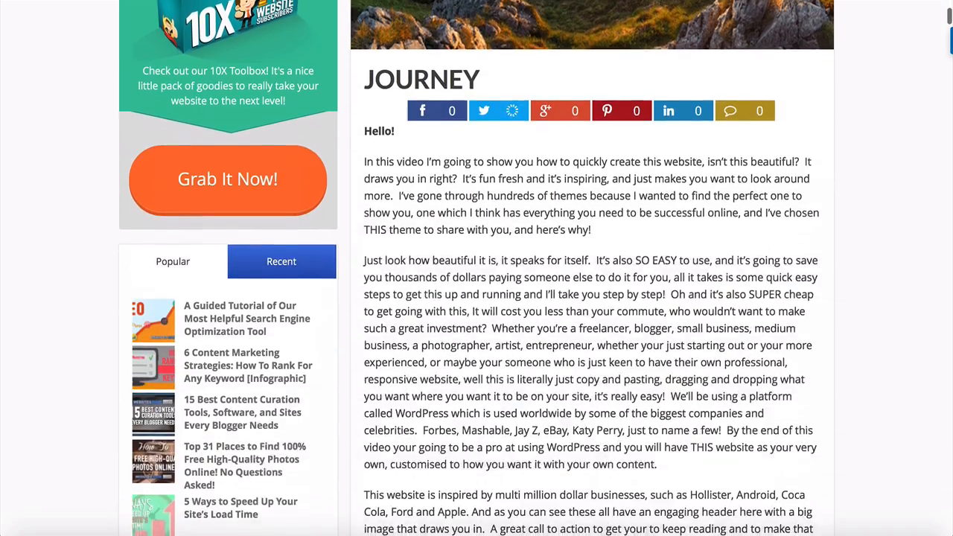
{"action": "scroll", "coordinate": [477, 268], "scroll_direction": "down", "scroll_amount": 10}
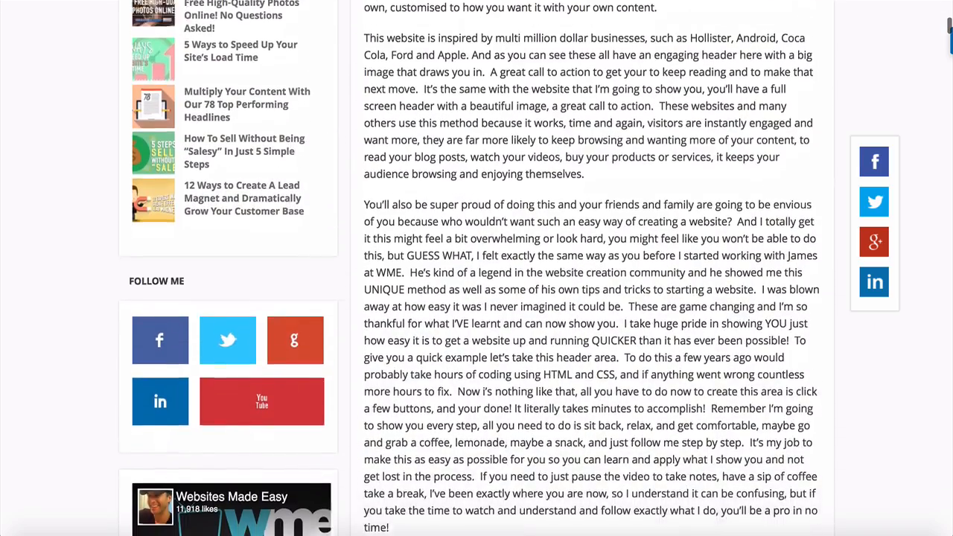
{"action": "scroll", "coordinate": [476, 268], "scroll_direction": "down", "scroll_amount": 3}
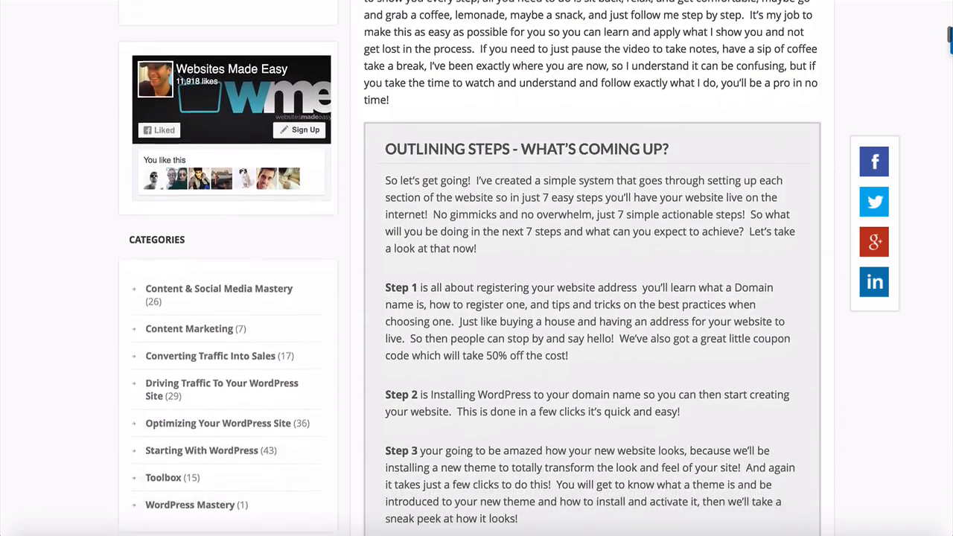
{"action": "scroll", "coordinate": [476, 268], "scroll_direction": "down", "scroll_amount": 7}
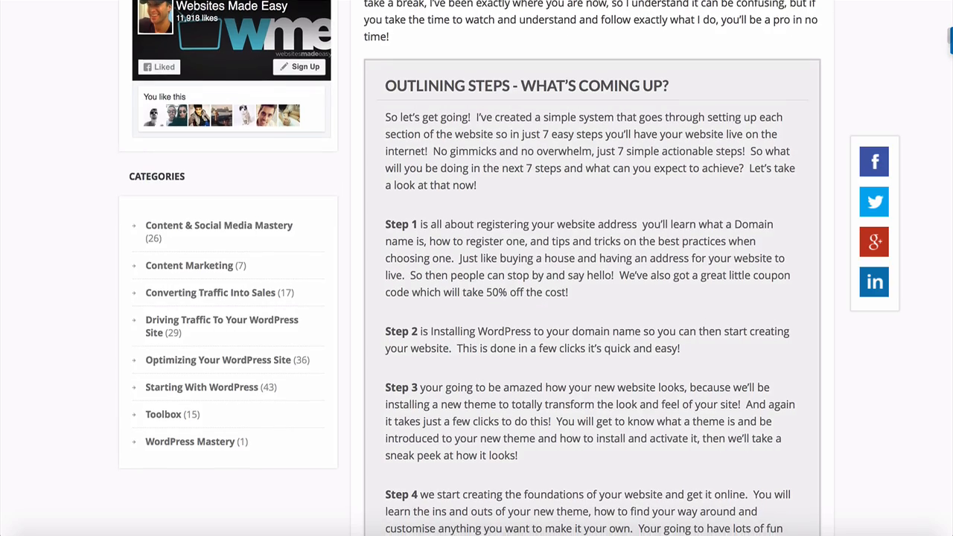
{"action": "scroll", "coordinate": [476, 268], "scroll_direction": "down", "scroll_amount": 15}
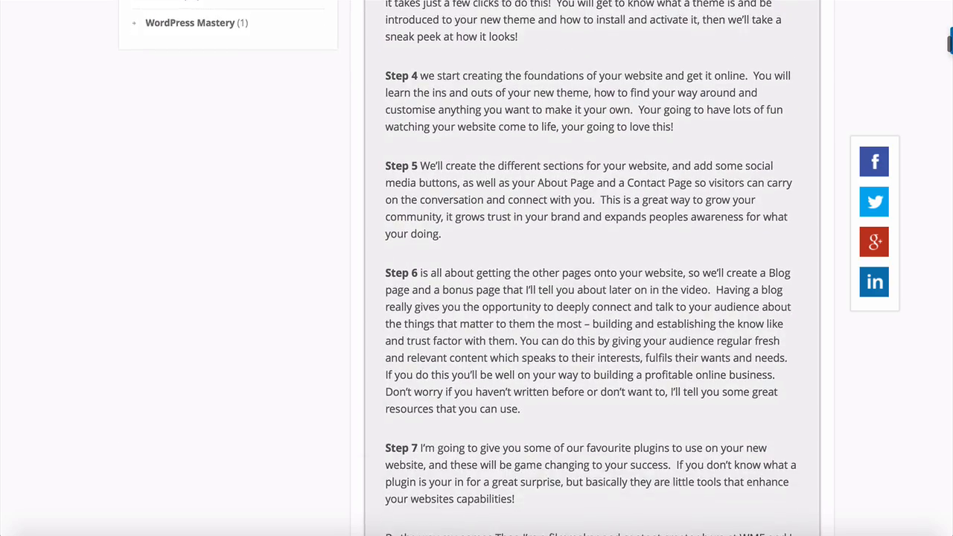
{"action": "scroll", "coordinate": [592, 268], "scroll_direction": "down", "scroll_amount": 9}
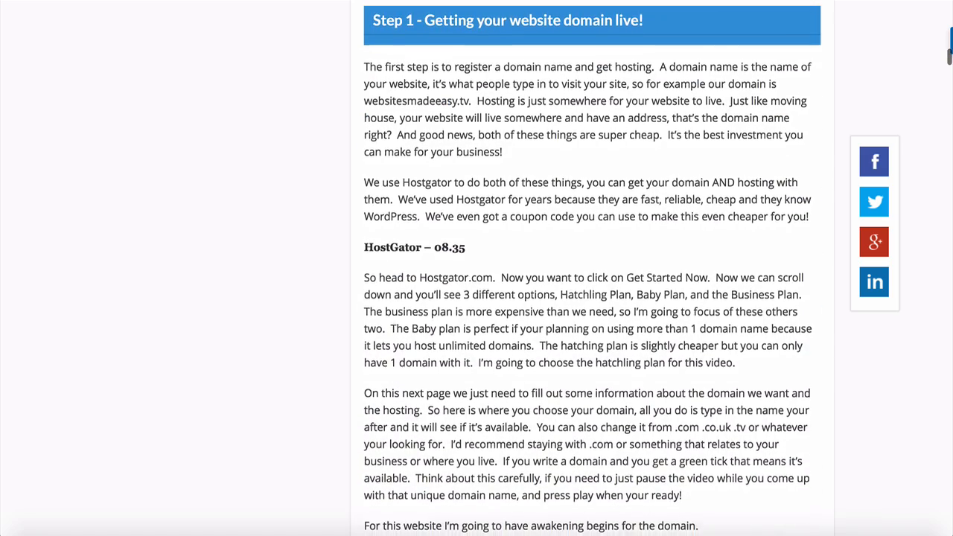
{"action": "scroll", "coordinate": [593, 281], "scroll_direction": "down", "scroll_amount": 15}
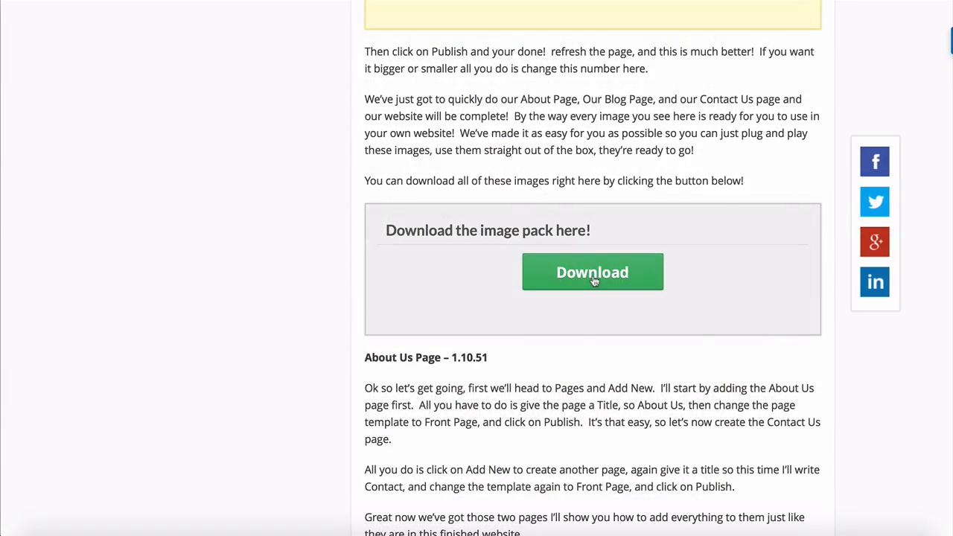
{"action": "left_click", "coordinate": [594, 281]}
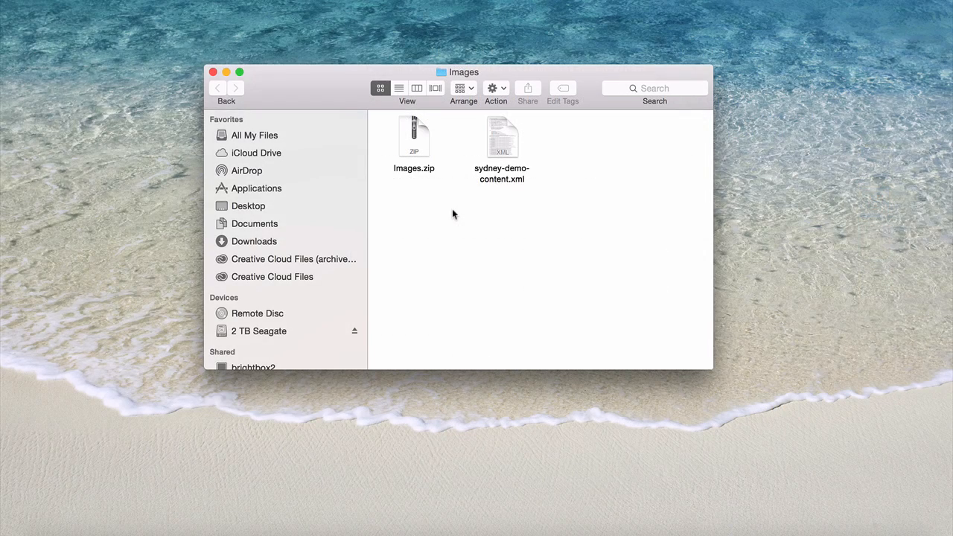
Extract Images.zip and upload all the pictures from its Website Images folder to the WordPress media library
{"action": "left_click", "coordinate": [415, 150]}
{"action": "double_click", "coordinate": [415, 151]}
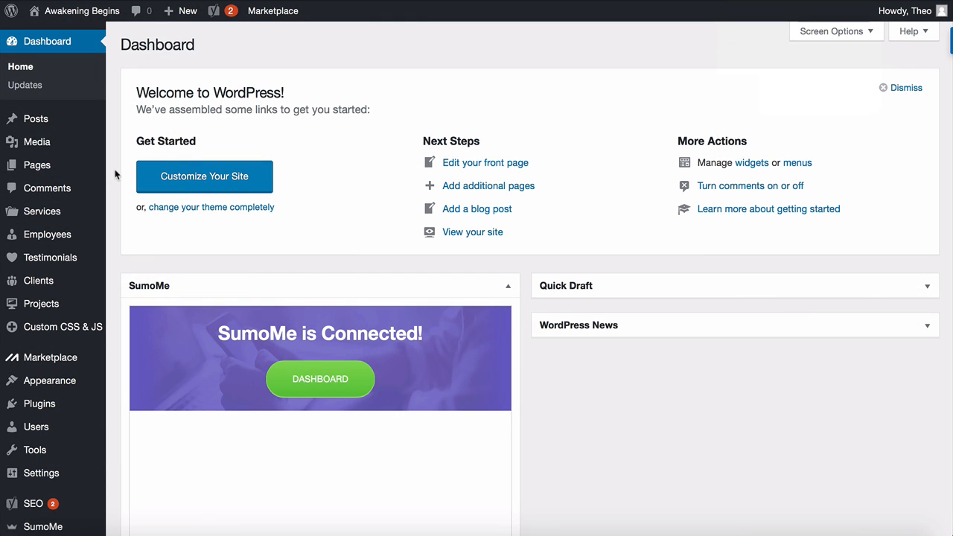
{"action": "mouse_move", "coordinate": [81, 146]}
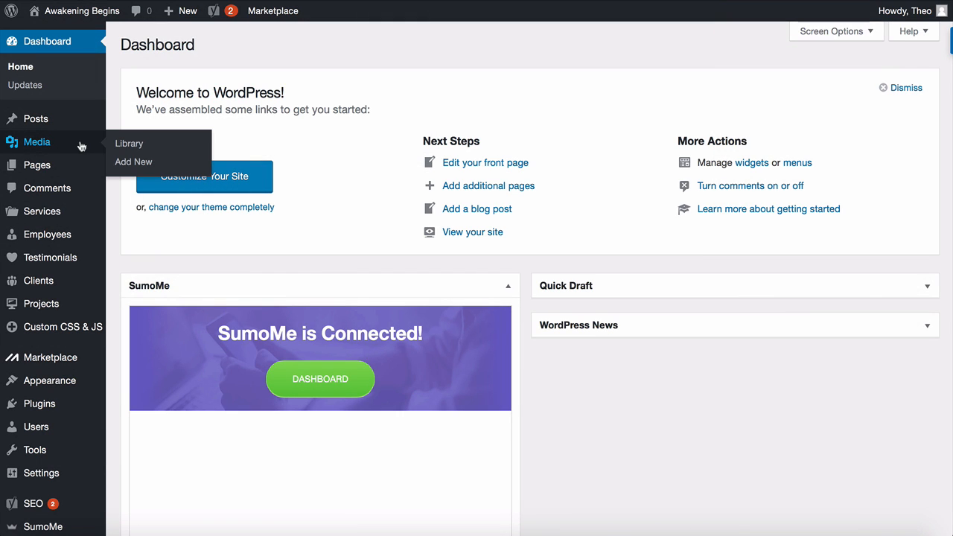
{"action": "left_click", "coordinate": [127, 164]}
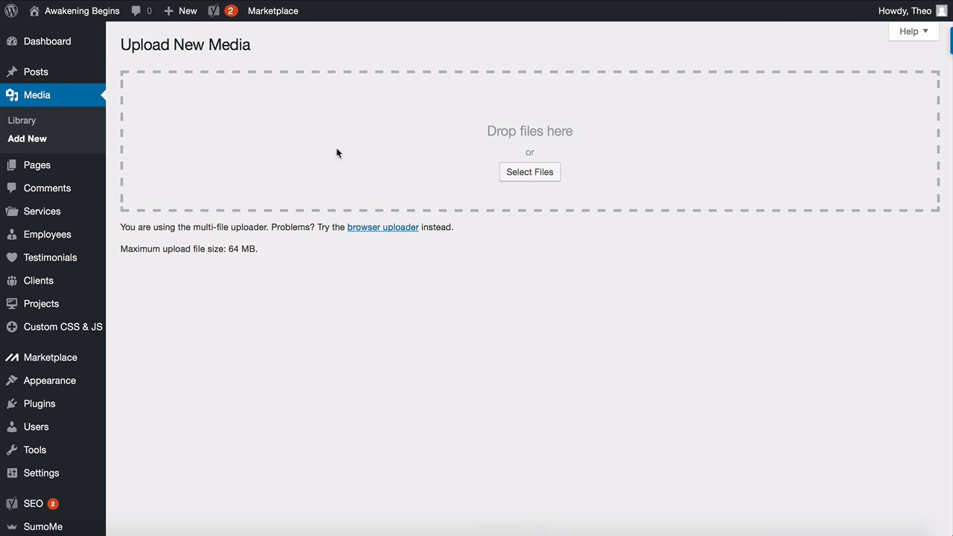
{"action": "left_click", "coordinate": [526, 183]}
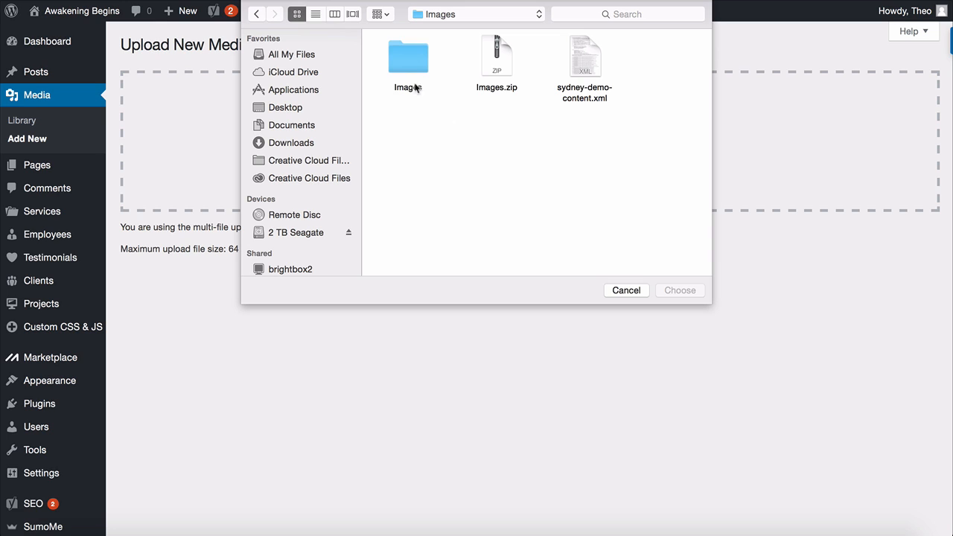
{"action": "double_click", "coordinate": [407, 61]}
{"action": "left_click", "coordinate": [407, 63]}
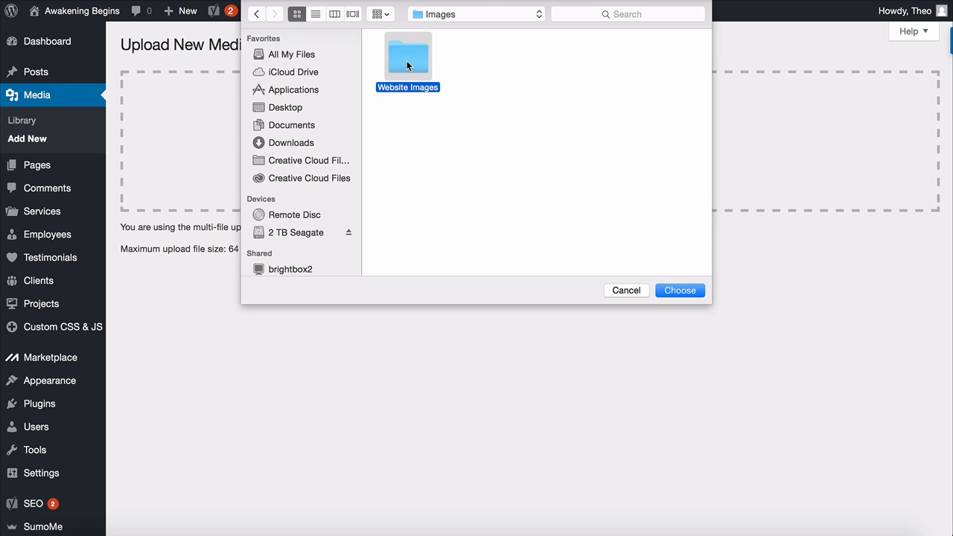
{"action": "double_click", "coordinate": [406, 63]}
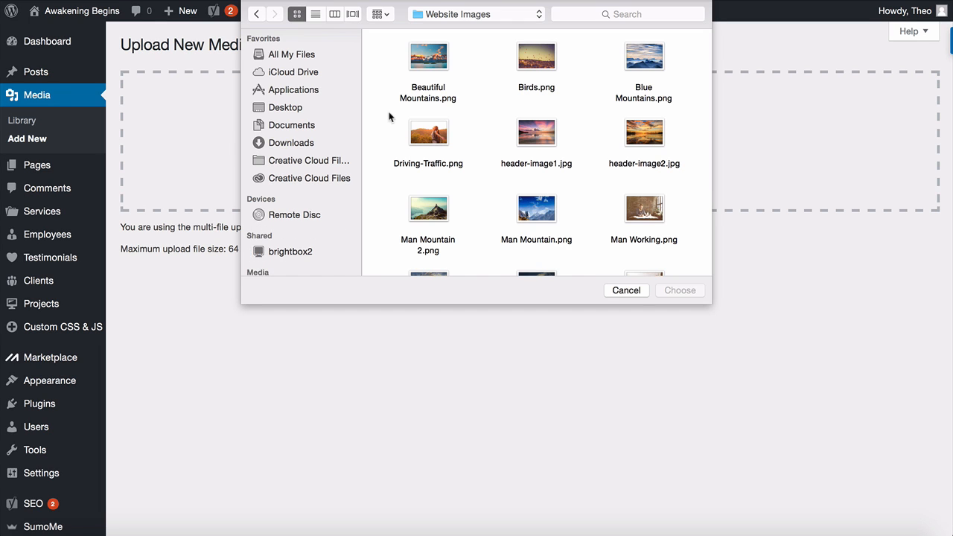
{"action": "left_click_drag", "start_coordinate": [382, 52], "coordinate": [683, 269]}
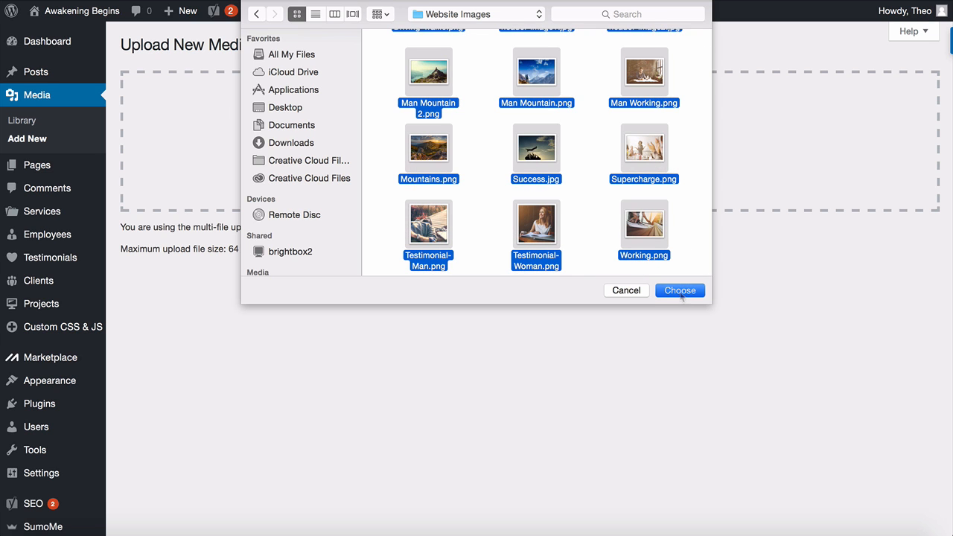
{"action": "left_click", "coordinate": [679, 290]}
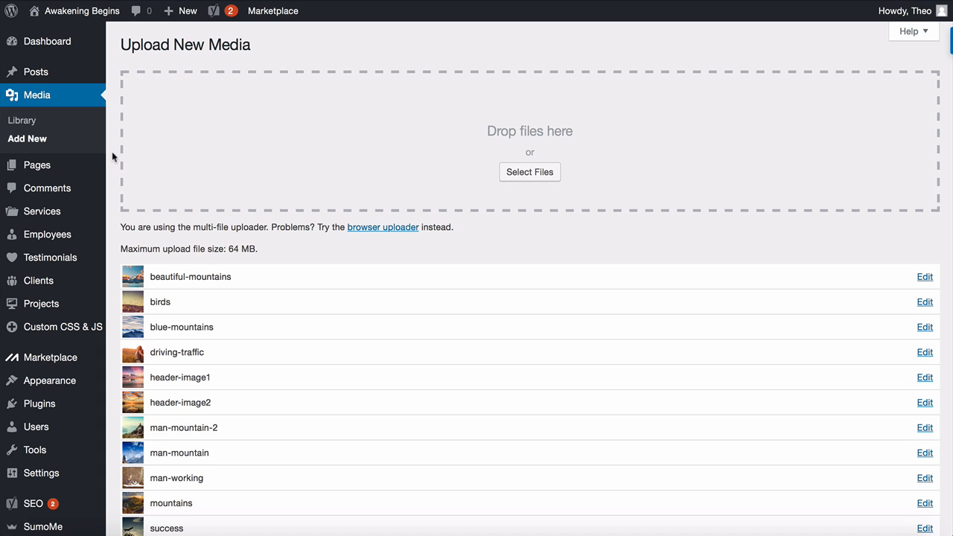
{"action": "left_click", "coordinate": [45, 117]}
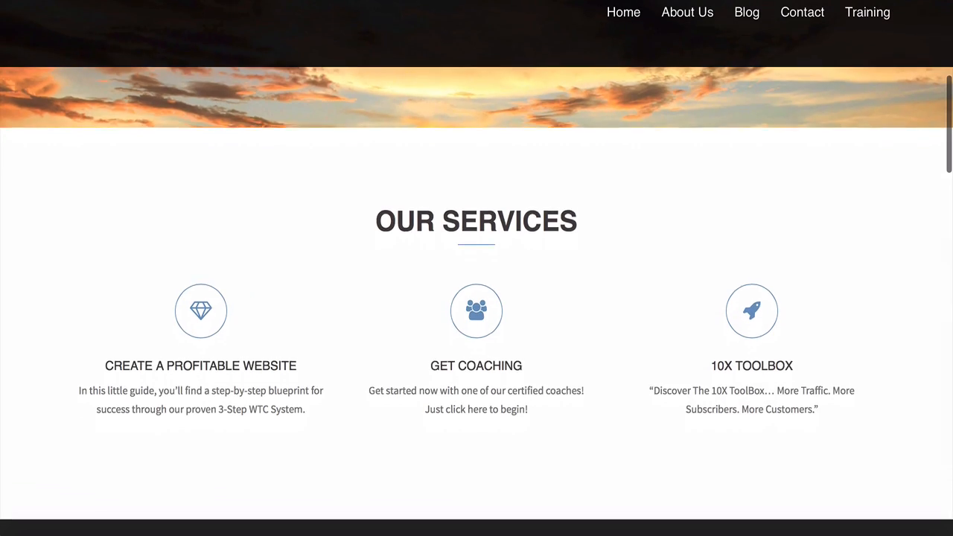
{"action": "scroll", "coordinate": [477, 298], "scroll_direction": "down", "scroll_amount": 2}
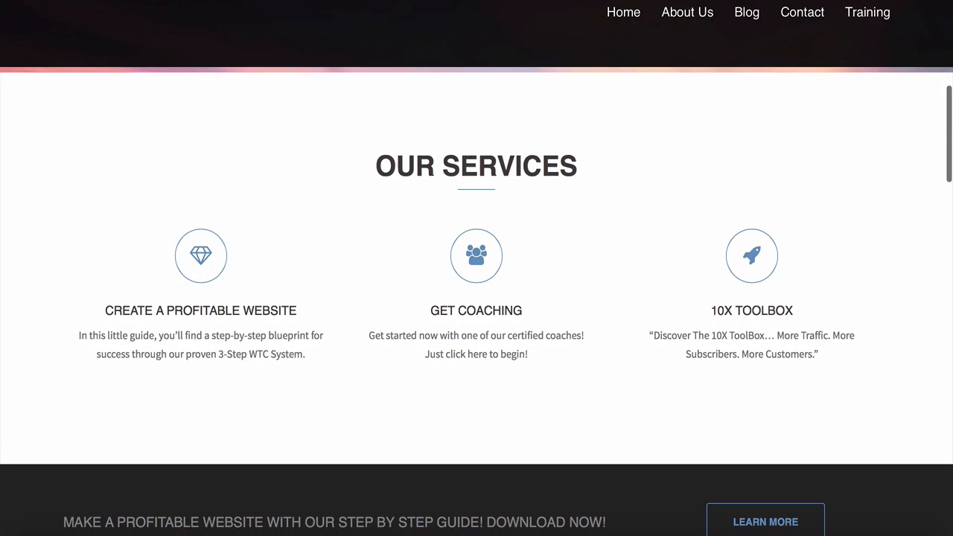
{"action": "scroll", "coordinate": [477, 297], "scroll_direction": "down", "scroll_amount": 3}
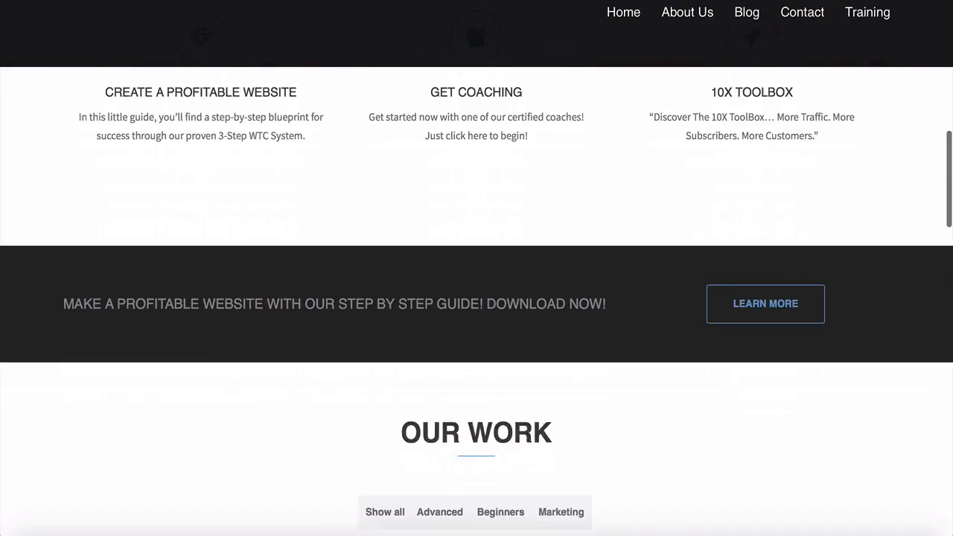
{"action": "scroll", "coordinate": [477, 298], "scroll_direction": "down", "scroll_amount": 5}
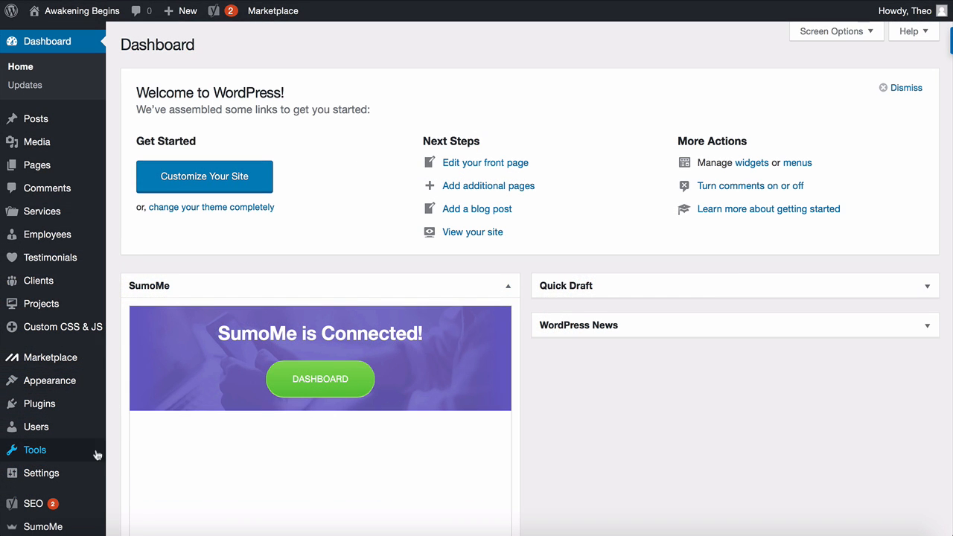
Upload sydney-demo-content.xml to the WordPress importer and assign the imported posts to the existing site user
{"action": "mouse_move", "coordinate": [90, 452]}
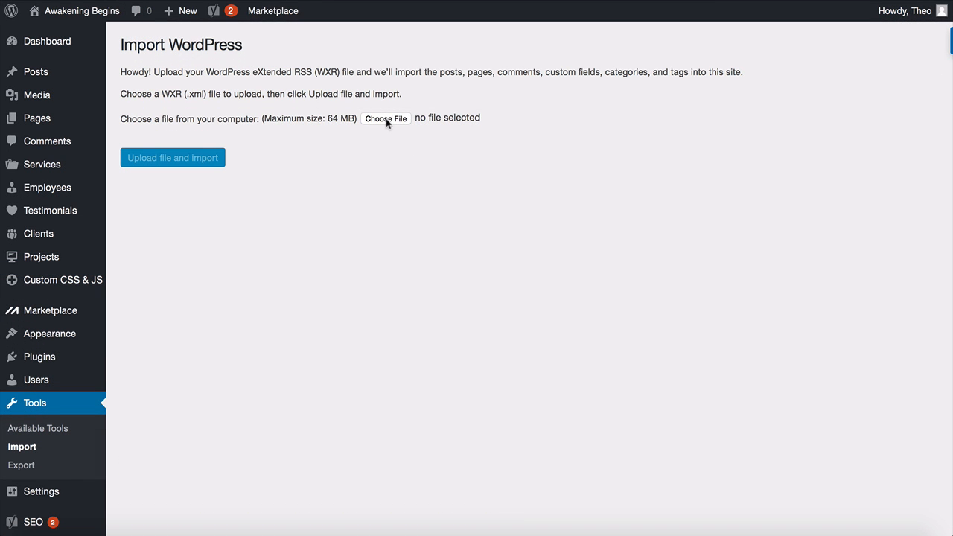
{"action": "left_click", "coordinate": [386, 118]}
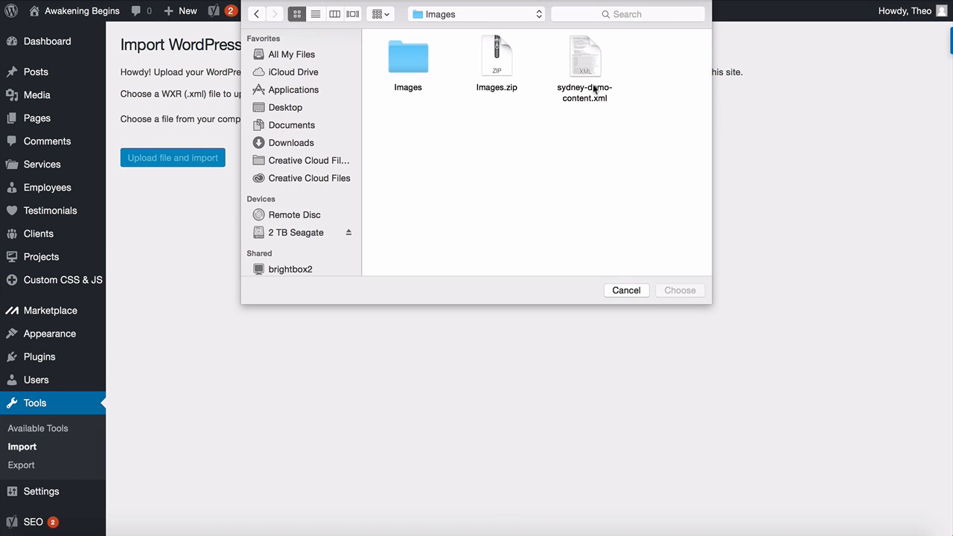
{"action": "left_click", "coordinate": [585, 64]}
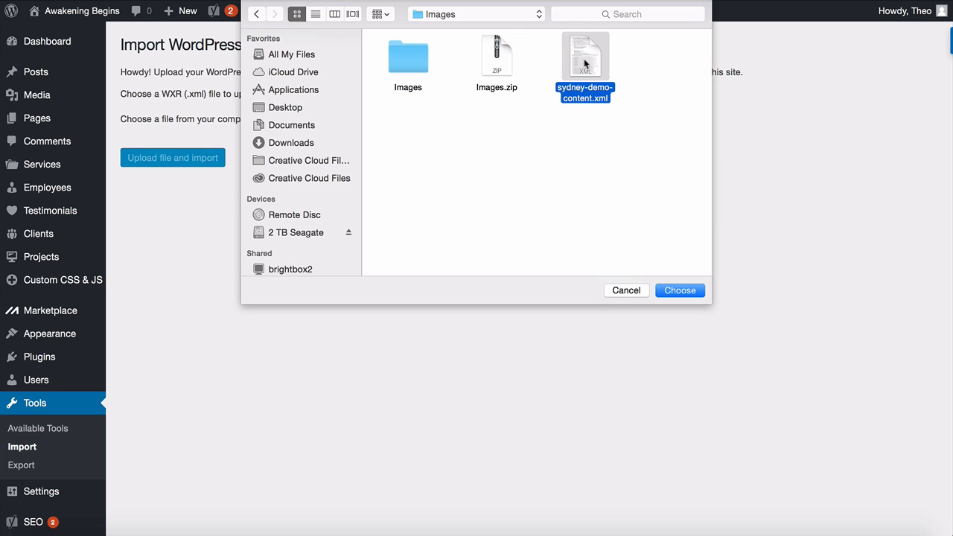
{"action": "double_click", "coordinate": [584, 59]}
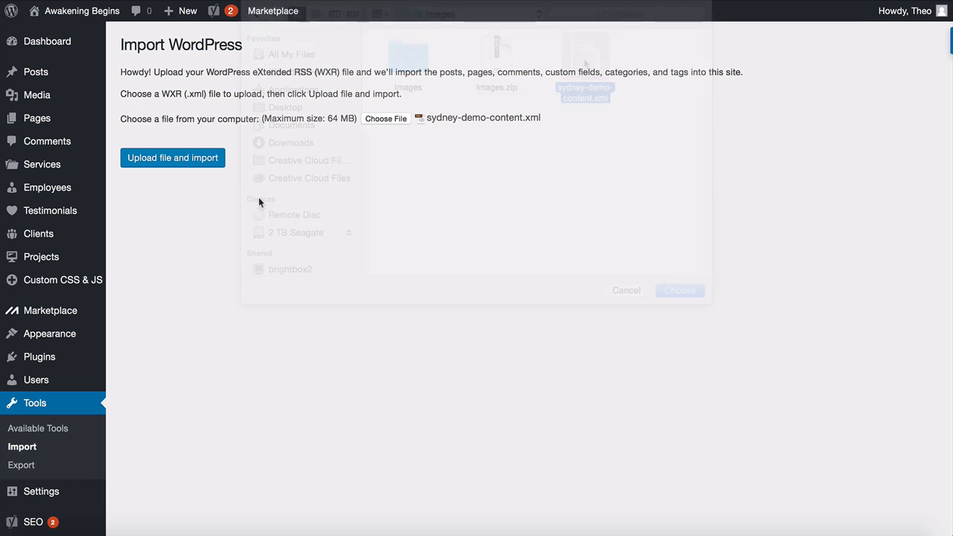
{"action": "left_click", "coordinate": [171, 159]}
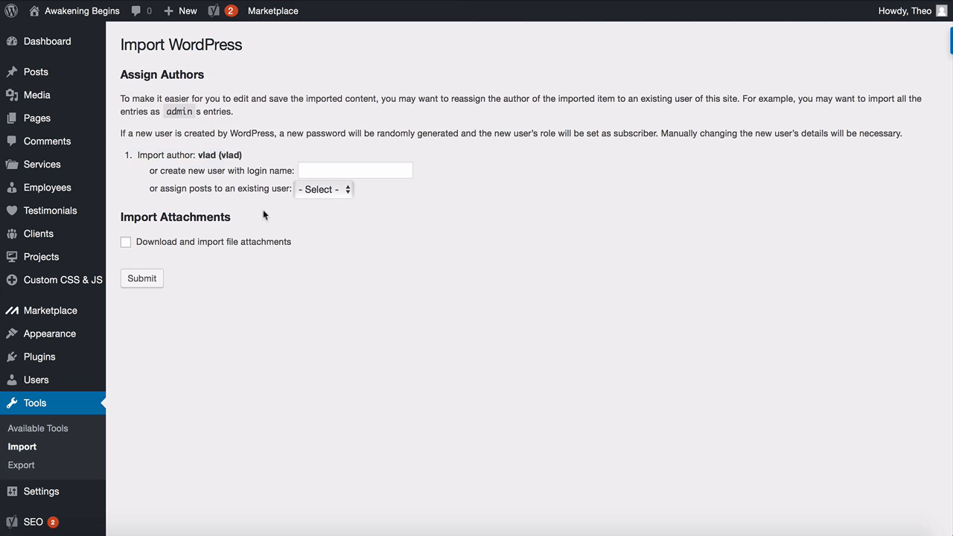
{"action": "left_click", "coordinate": [314, 191]}
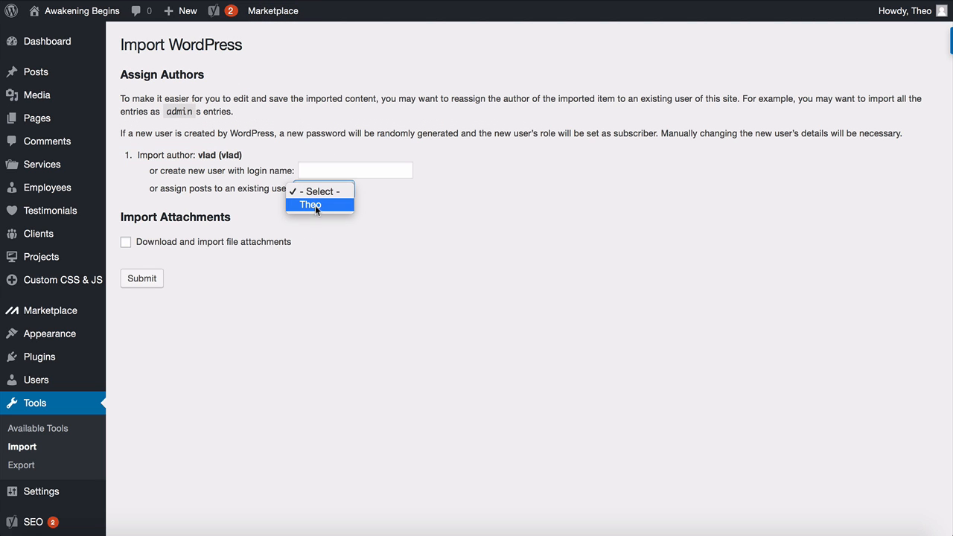
{"action": "left_click", "coordinate": [315, 206]}
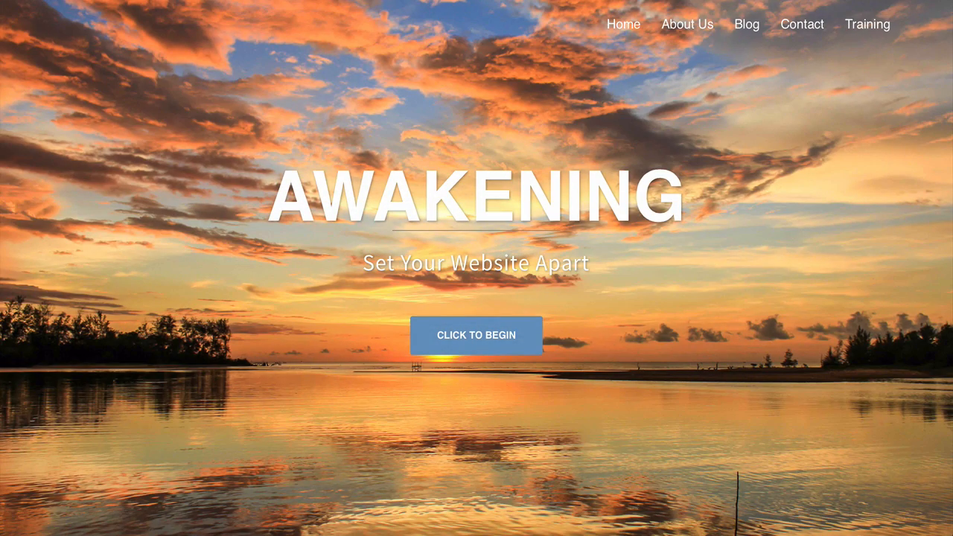
{"action": "scroll", "coordinate": [477, 269], "scroll_direction": "down", "scroll_amount": 6}
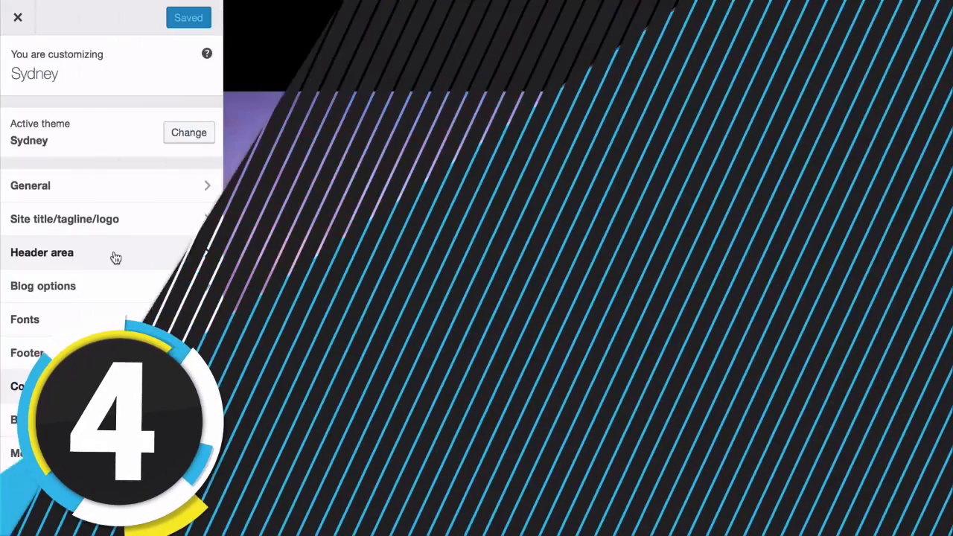
{"action": "left_click", "coordinate": [112, 254]}
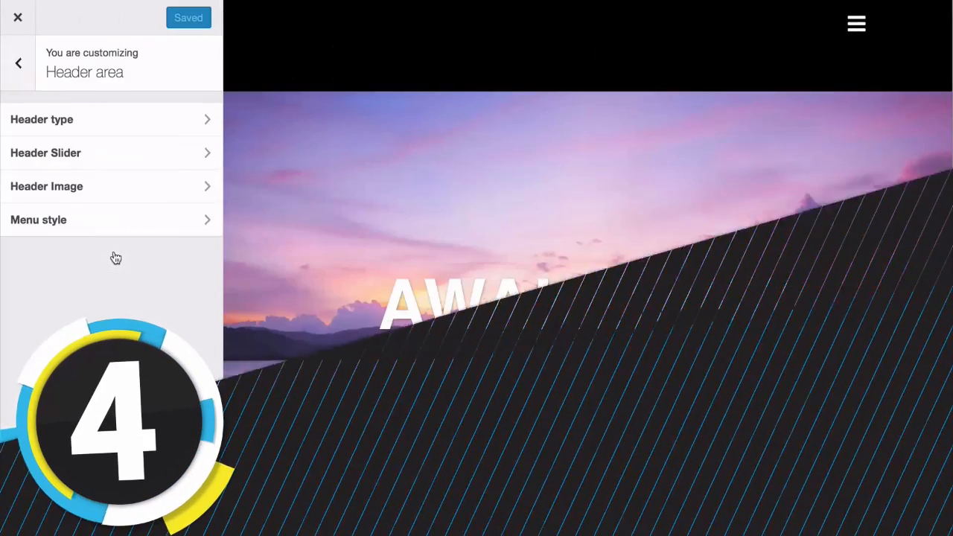
{"action": "left_click", "coordinate": [118, 157]}
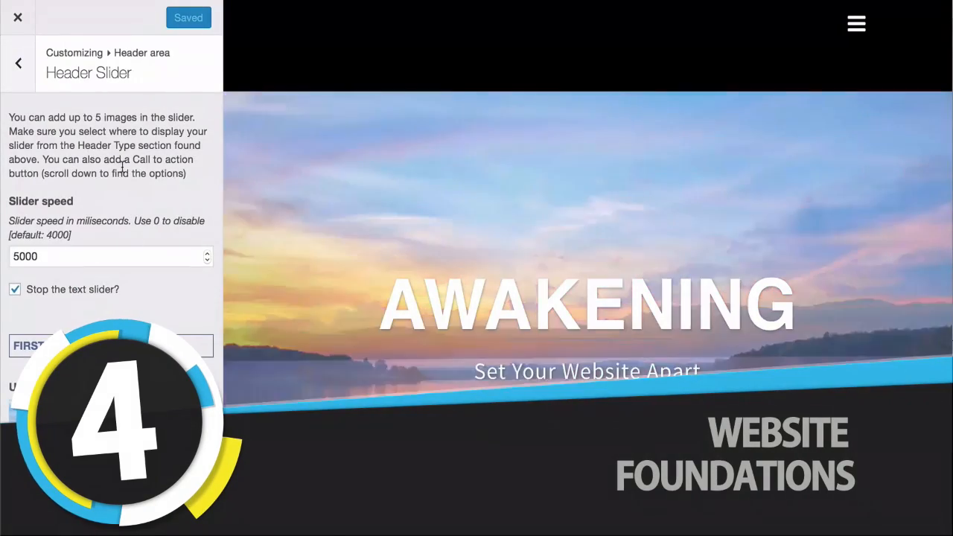
{"action": "scroll", "coordinate": [160, 192], "scroll_direction": "down", "scroll_amount": 5}
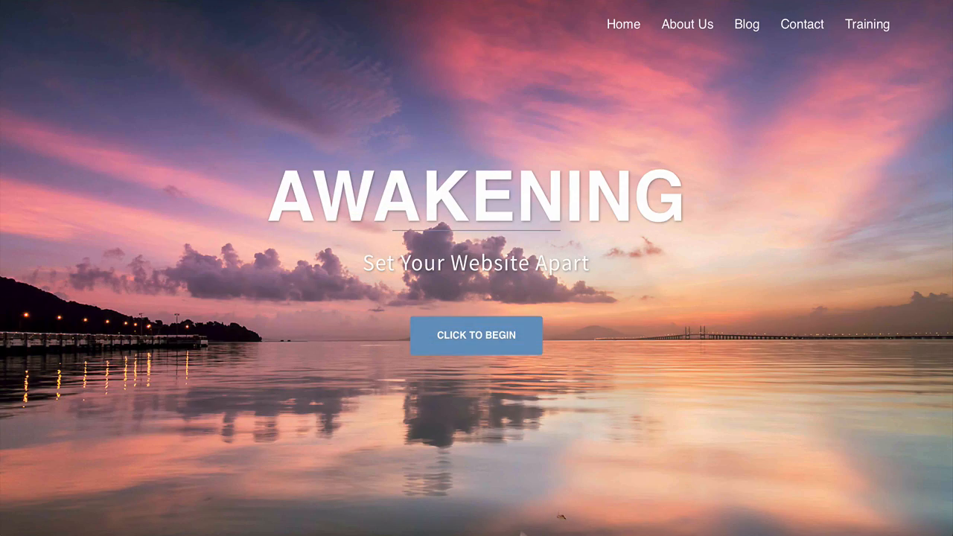
{"action": "scroll", "coordinate": [477, 268], "scroll_direction": "down", "scroll_amount": 8}
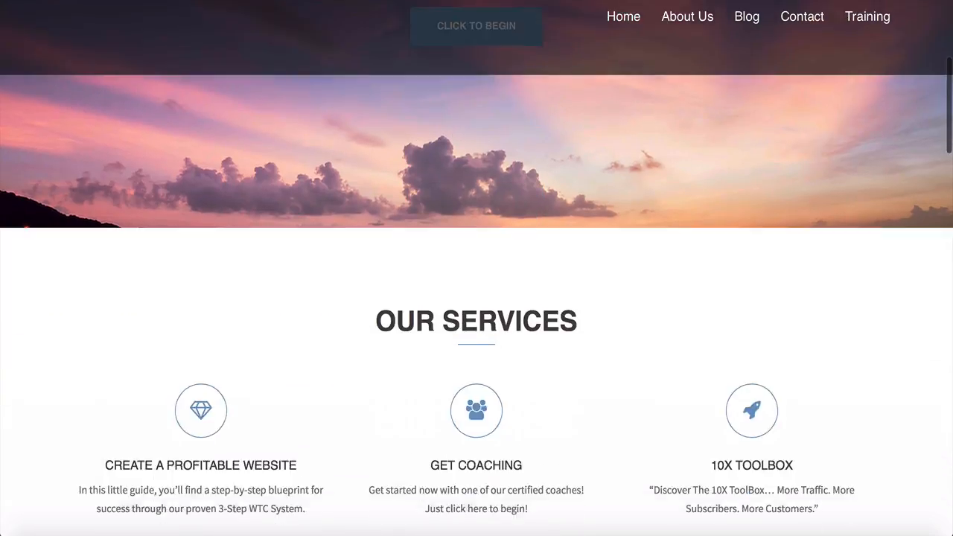
{"action": "scroll", "coordinate": [477, 268], "scroll_direction": "down", "scroll_amount": 8}
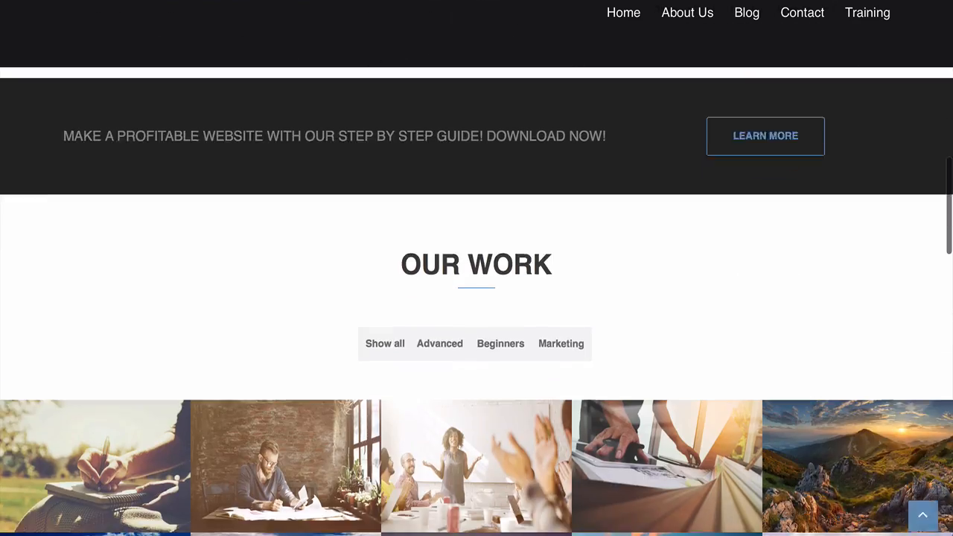
{"action": "scroll", "coordinate": [477, 268], "scroll_direction": "down", "scroll_amount": 4}
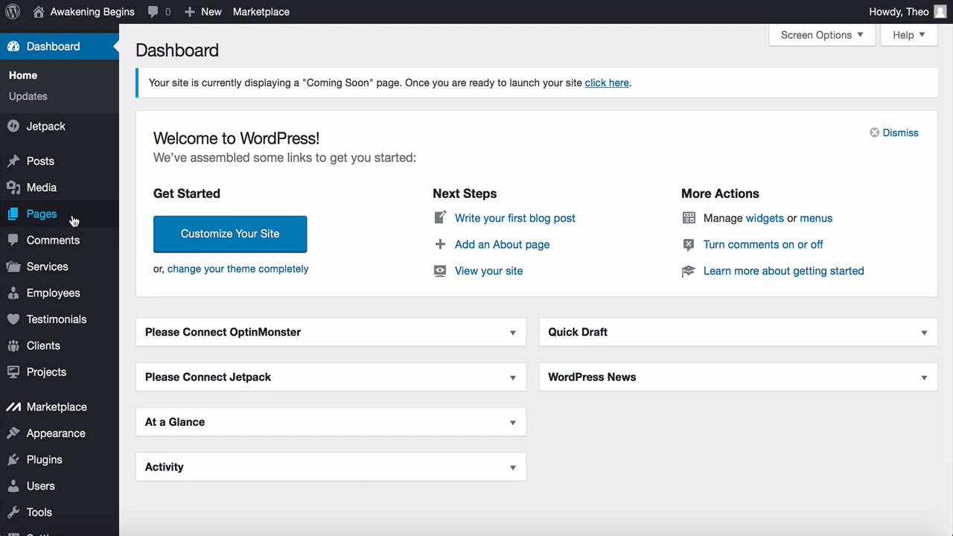
Open the page "My front page" for editing, retitle it "Home" and update it
{"action": "mouse_move", "coordinate": [60, 222]}
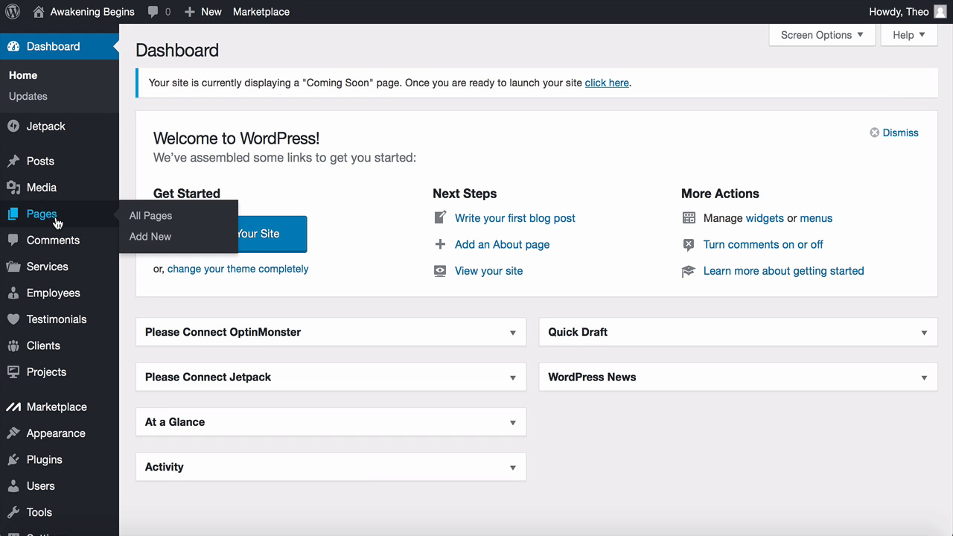
{"action": "left_click", "coordinate": [150, 216]}
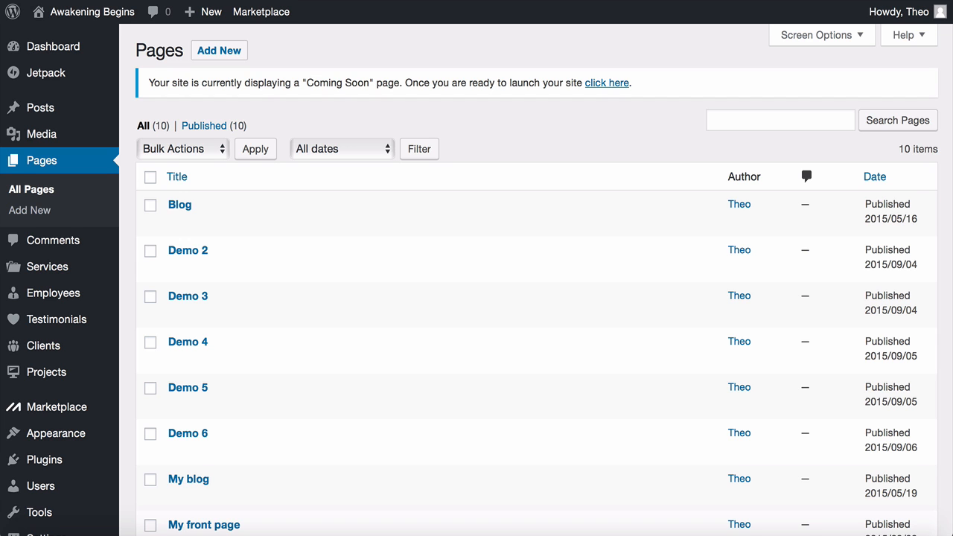
{"action": "scroll", "coordinate": [476, 280], "scroll_direction": "down", "scroll_amount": 3}
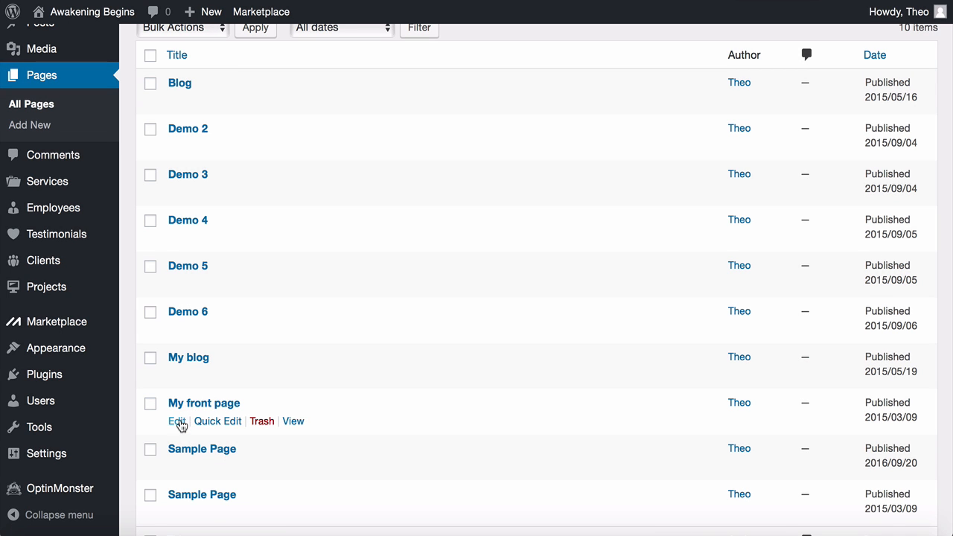
{"action": "left_click", "coordinate": [178, 421]}
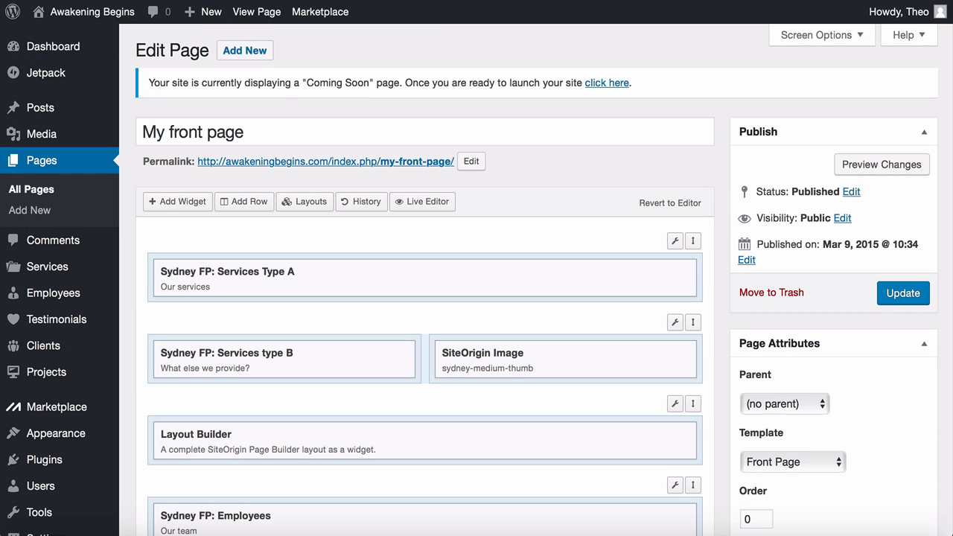
{"action": "left_click_drag", "start_coordinate": [248, 131], "coordinate": [140, 132]}
{"action": "key", "text": "BackSpace"}
{"action": "type", "text": "Home"}
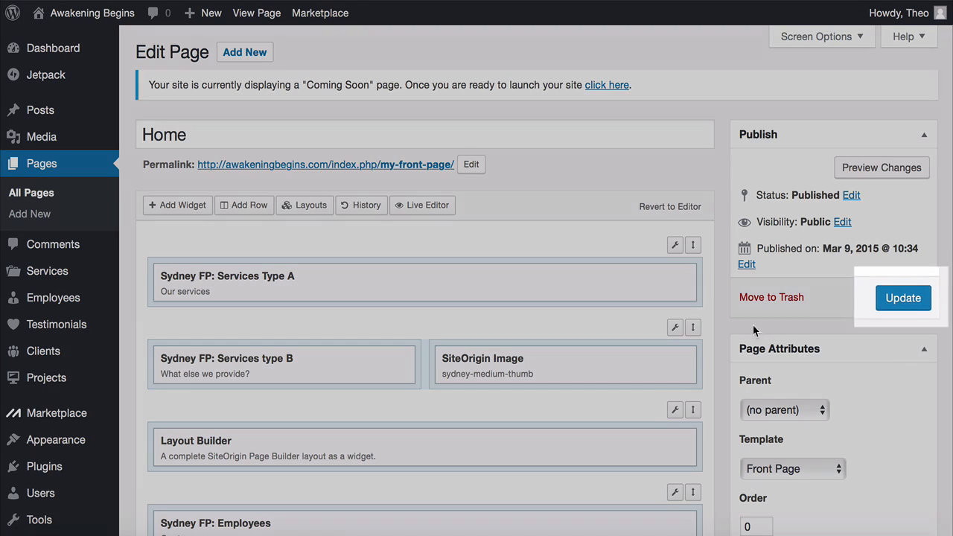
{"action": "left_click", "coordinate": [903, 303]}
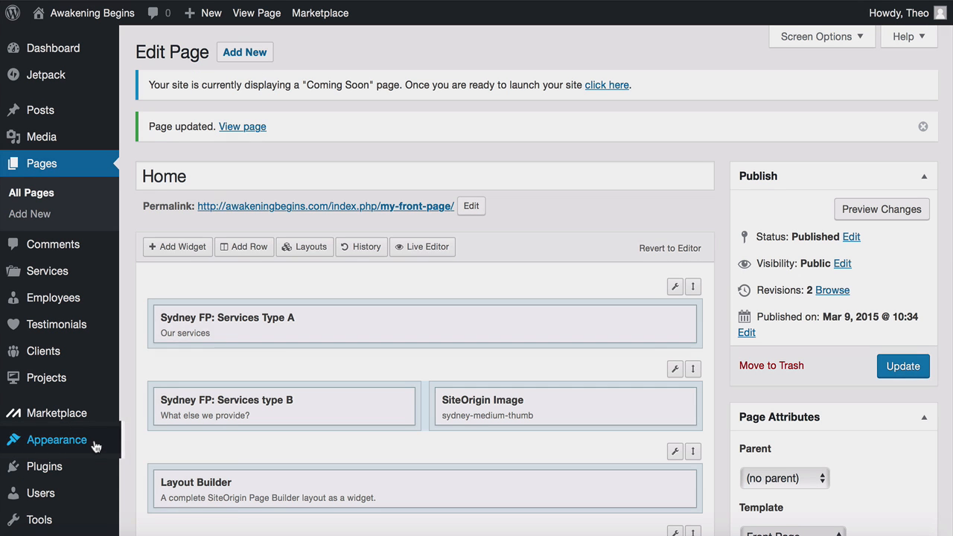
In the theme customizer, make the front page display a static page and choose Home as the front page
{"action": "mouse_move", "coordinate": [94, 445]}
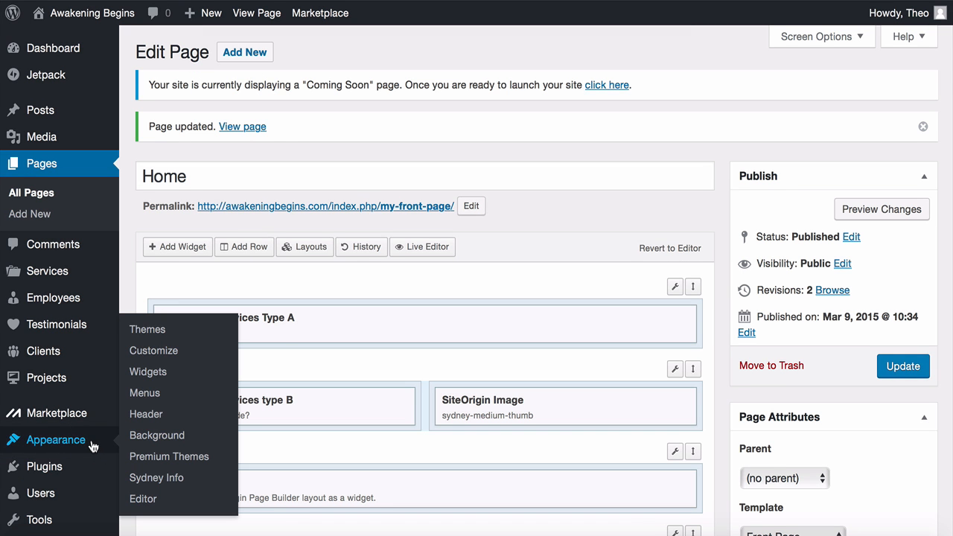
{"action": "left_click", "coordinate": [148, 360]}
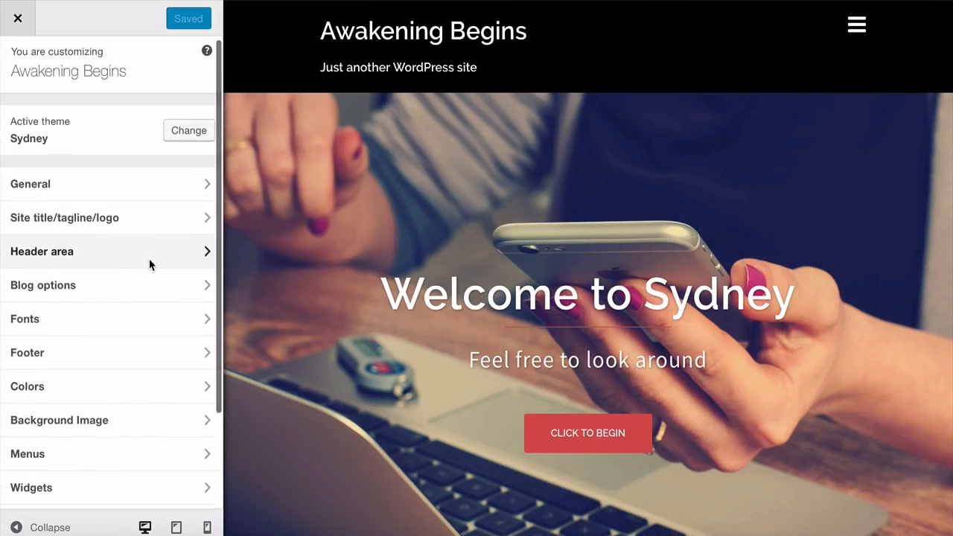
{"action": "scroll", "coordinate": [149, 264], "scroll_direction": "down", "scroll_amount": 3}
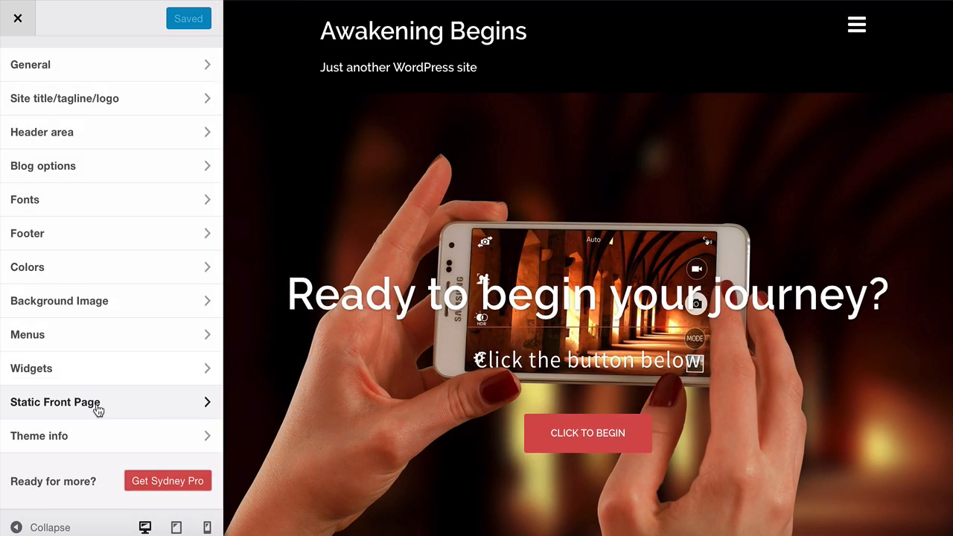
{"action": "left_click", "coordinate": [97, 409]}
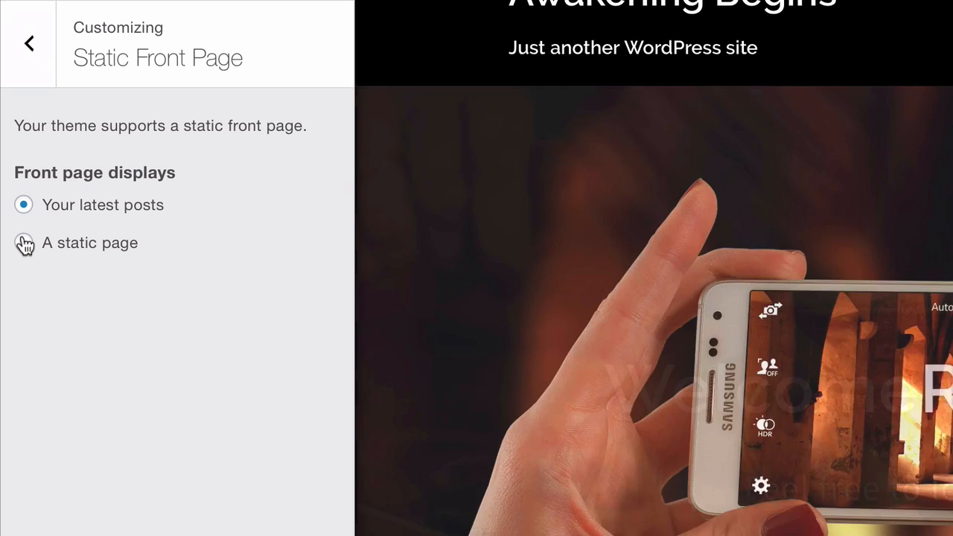
{"action": "left_click", "coordinate": [23, 245]}
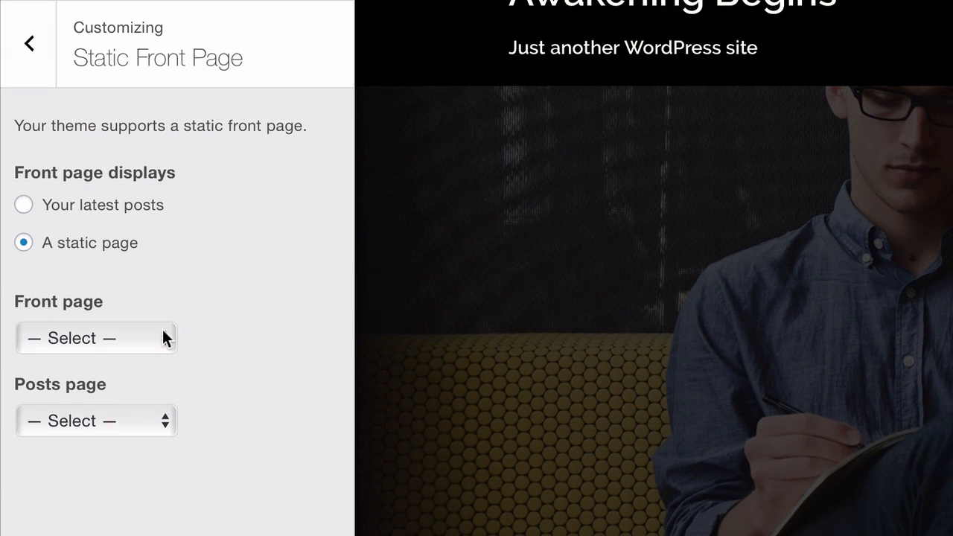
{"action": "left_click", "coordinate": [163, 332]}
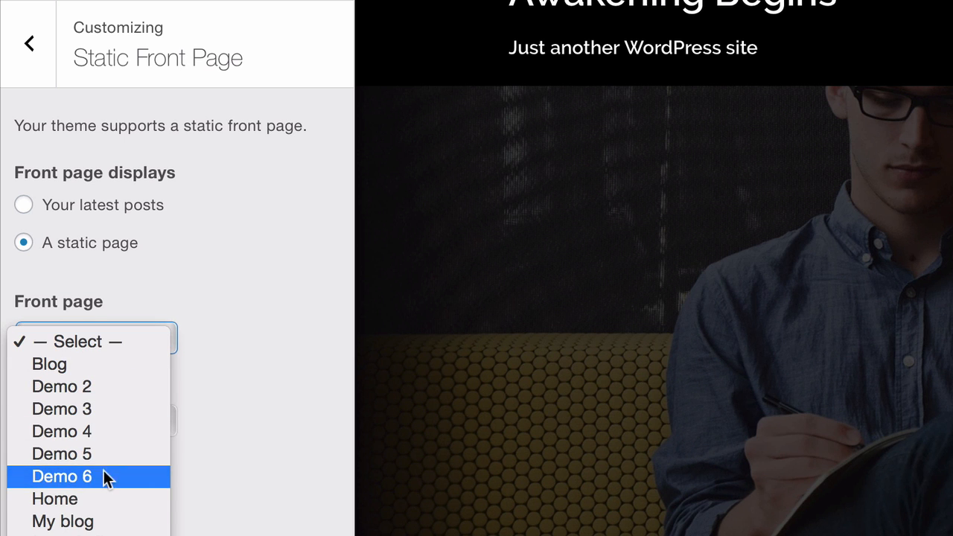
{"action": "left_click", "coordinate": [100, 506]}
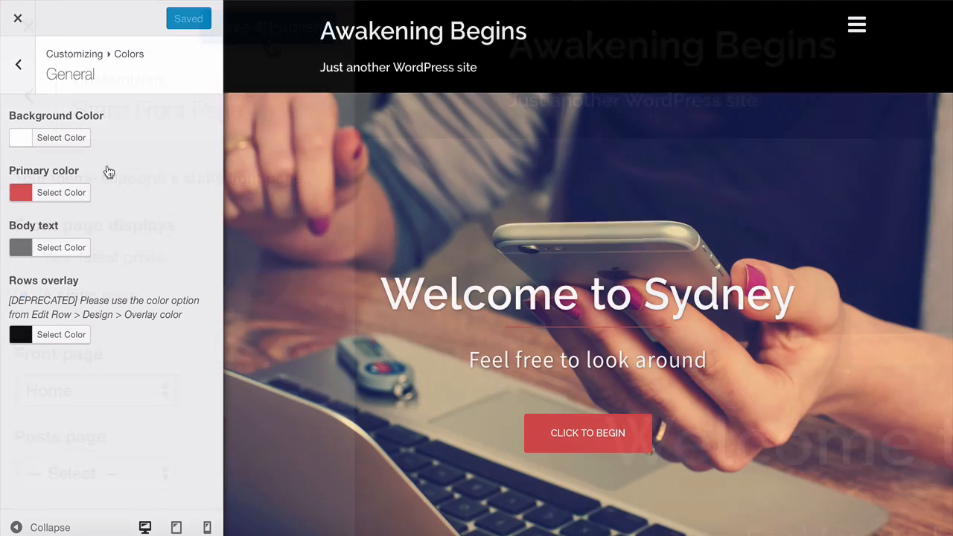
Try out a different primary color in the general color settings
{"action": "left_click", "coordinate": [32, 195]}
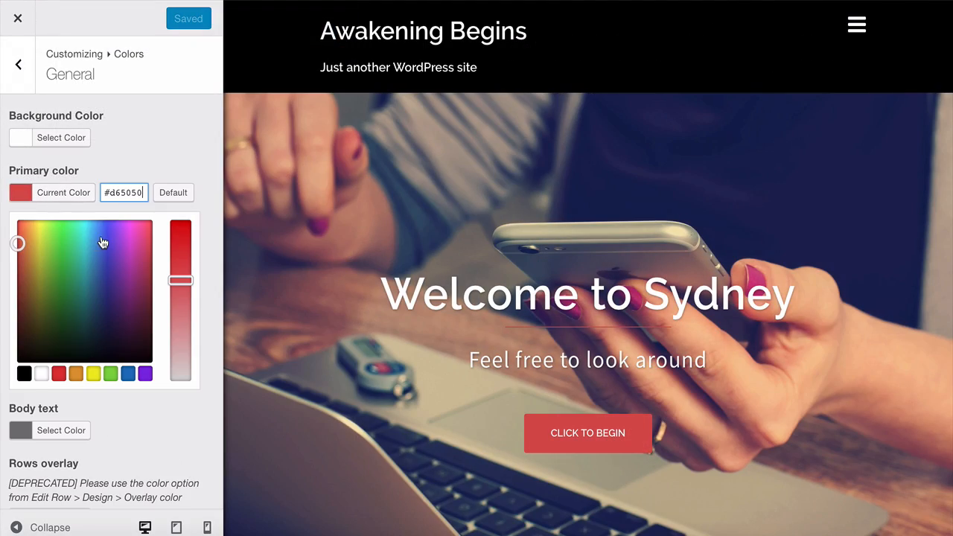
{"action": "left_click_drag", "start_coordinate": [101, 238], "coordinate": [97, 228]}
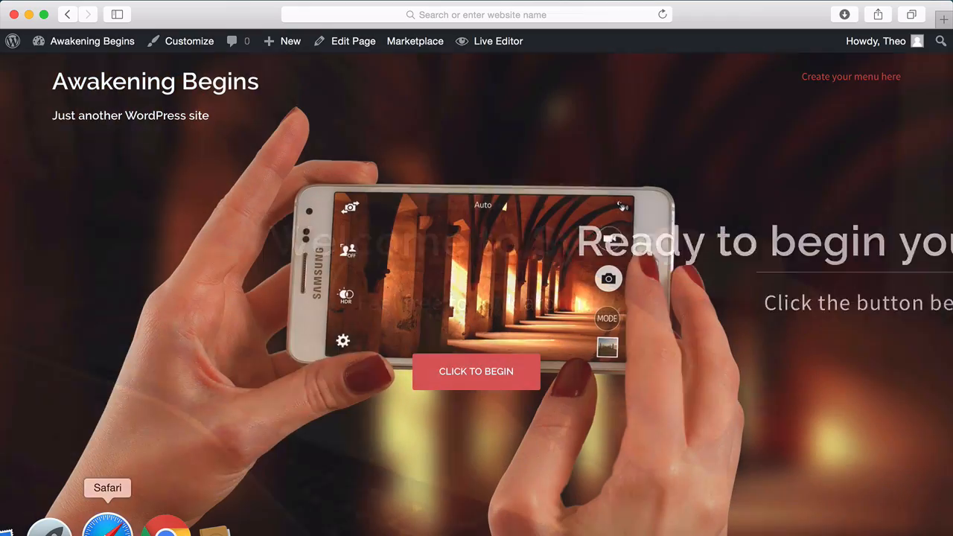
Open awakeningbegins.com in a new private Safari window to check what visitors see
{"action": "right_click", "coordinate": [108, 528]}
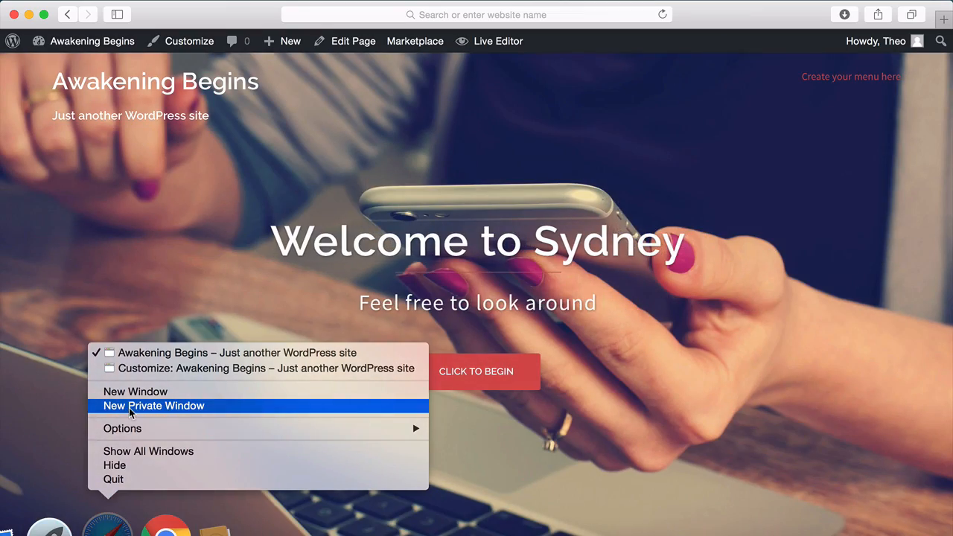
{"action": "left_click", "coordinate": [151, 408]}
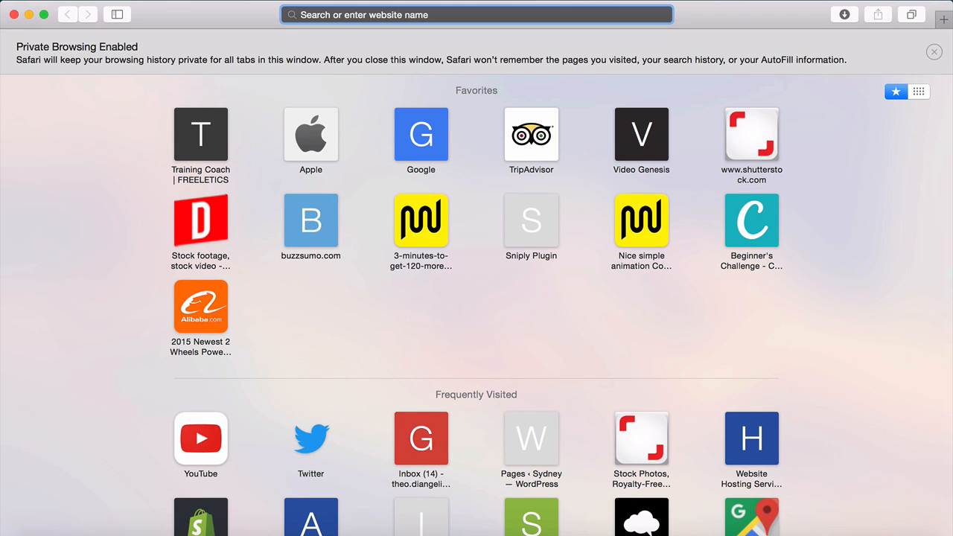
{"action": "type", "text": "awake"}
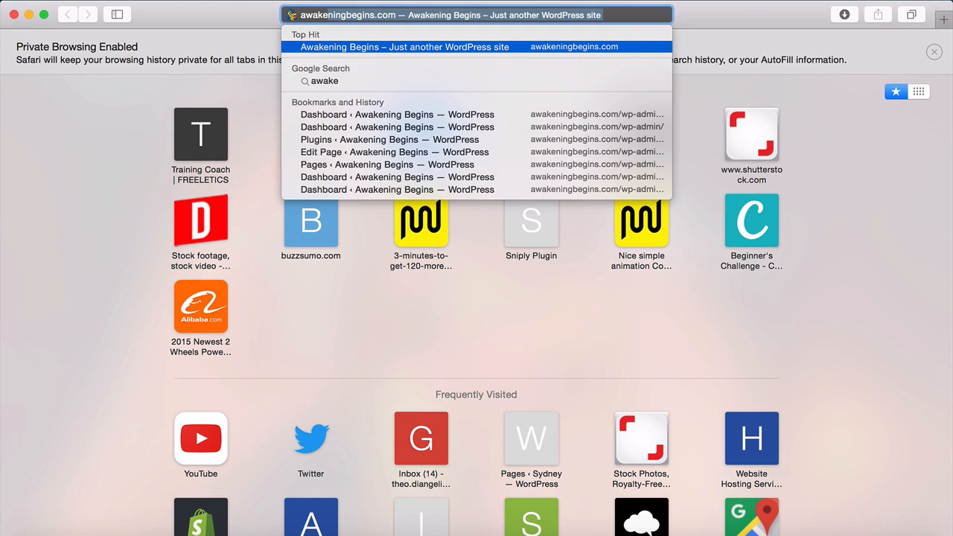
{"action": "key", "text": "Return"}
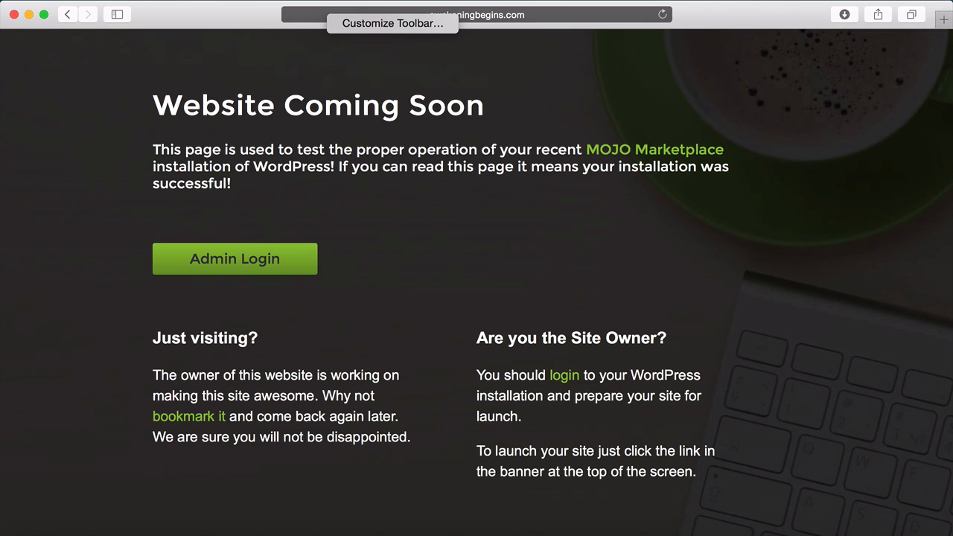
{"action": "key", "text": "Escape"}
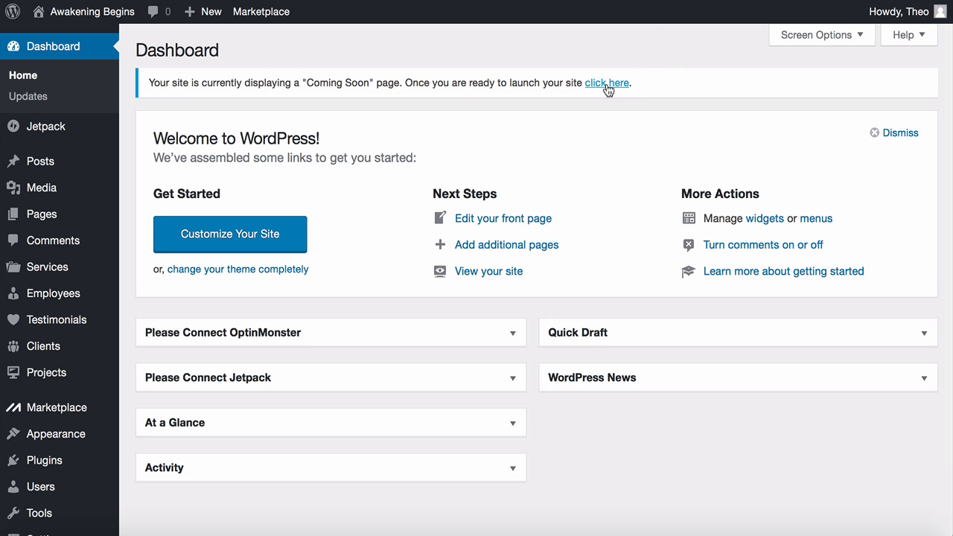
Launch the site from the Coming Soon notice and load awakeningbegins.com in a private window
{"action": "left_click", "coordinate": [607, 84]}
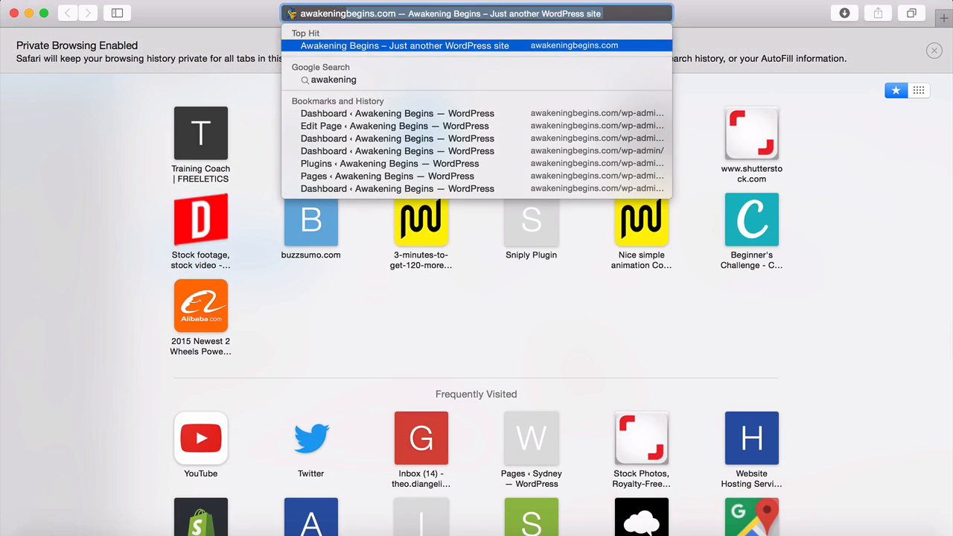
{"action": "key", "text": "Return"}
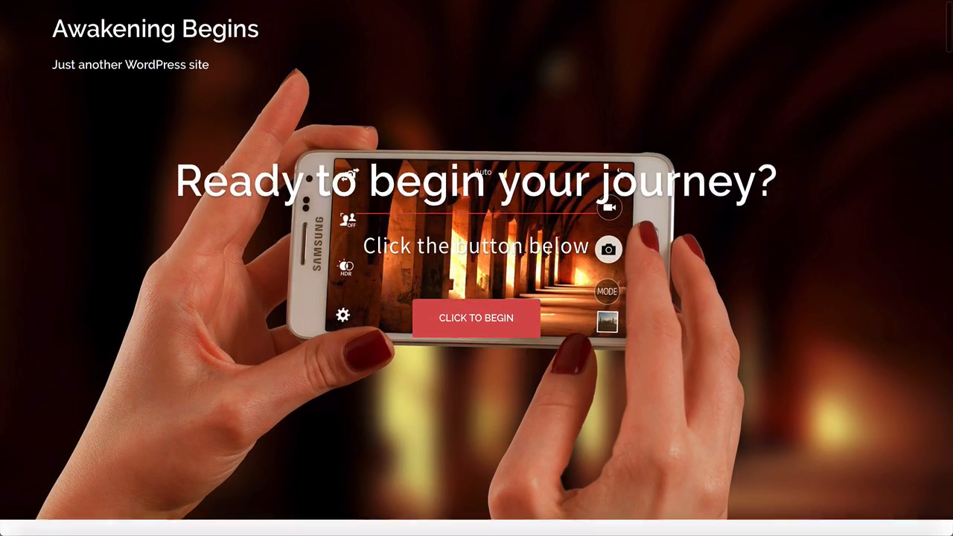
Look through the live front page from the header slider through the services, team, facts and client testimonials sections
{"action": "scroll", "coordinate": [476, 283], "scroll_direction": "down", "scroll_amount": 6}
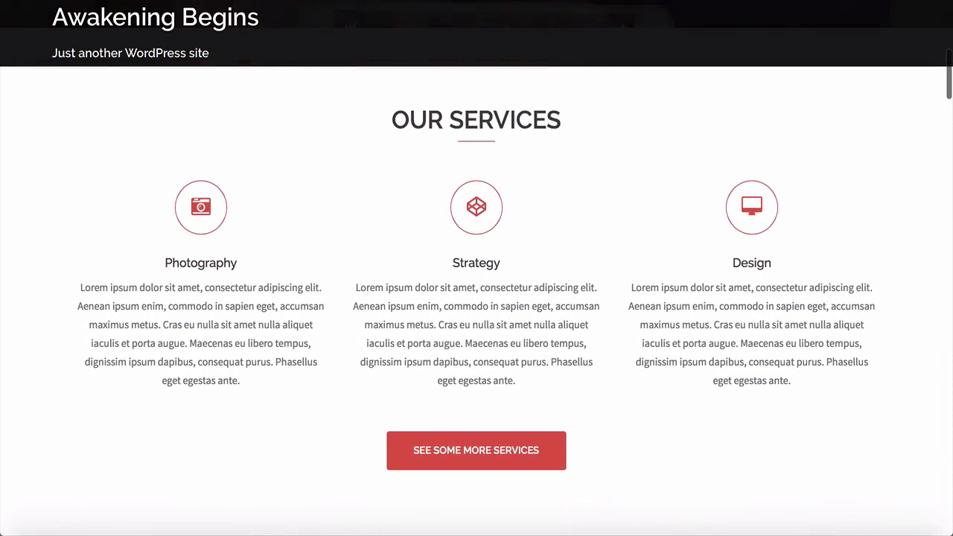
{"action": "scroll", "coordinate": [477, 283], "scroll_direction": "down", "scroll_amount": 4}
{"action": "scroll", "coordinate": [476, 298], "scroll_direction": "down", "scroll_amount": 4}
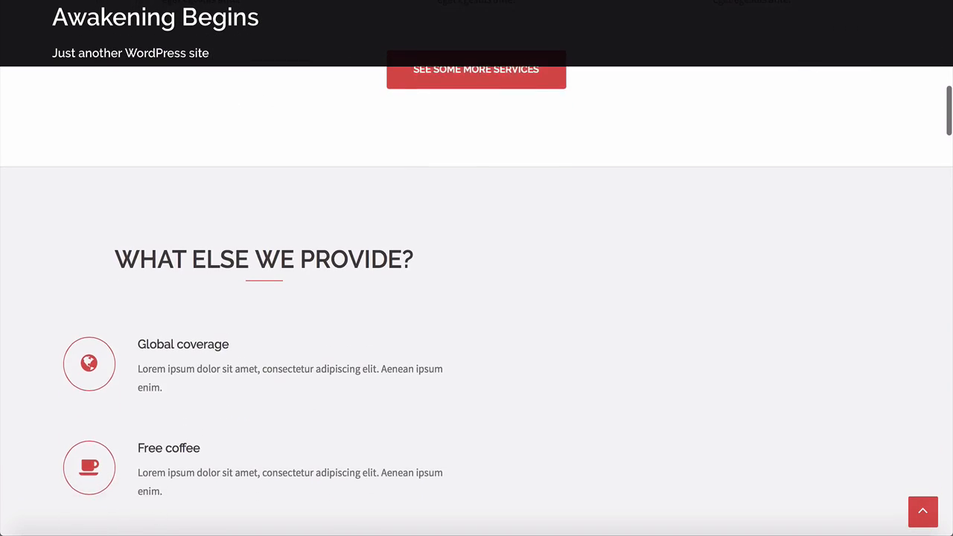
{"action": "scroll", "coordinate": [476, 298], "scroll_direction": "down", "scroll_amount": 6}
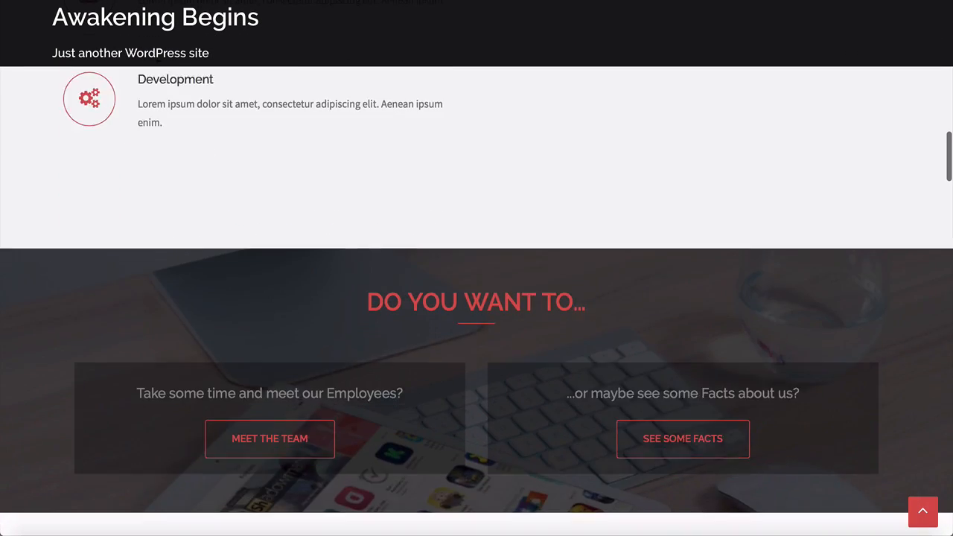
{"action": "scroll", "coordinate": [477, 298], "scroll_direction": "down", "scroll_amount": 4}
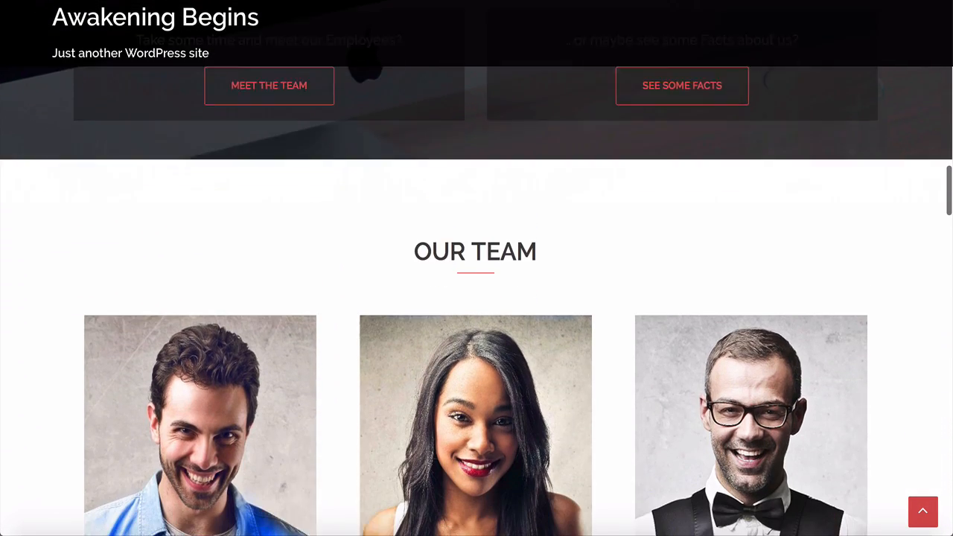
{"action": "scroll", "coordinate": [477, 298], "scroll_direction": "down", "scroll_amount": 5}
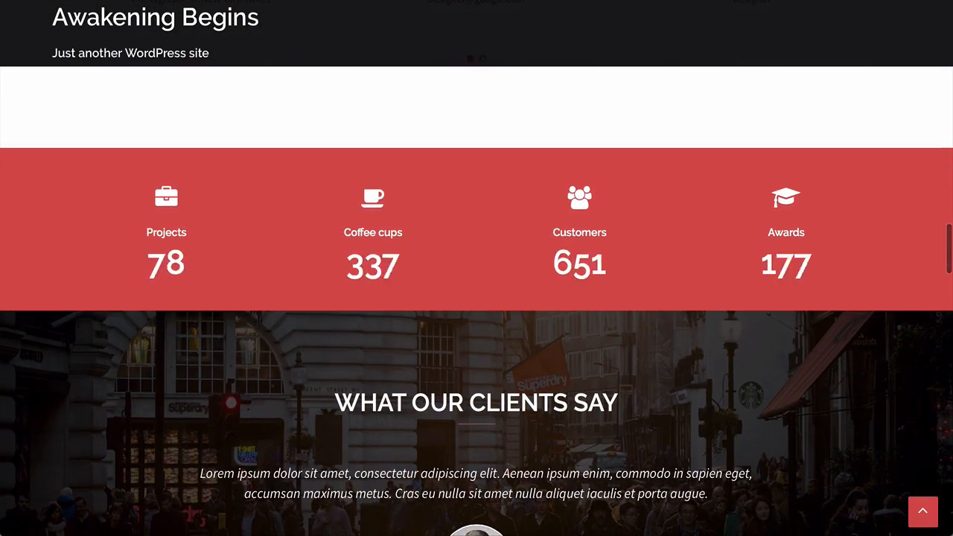
{"action": "scroll", "coordinate": [477, 298], "scroll_direction": "down", "scroll_amount": 3}
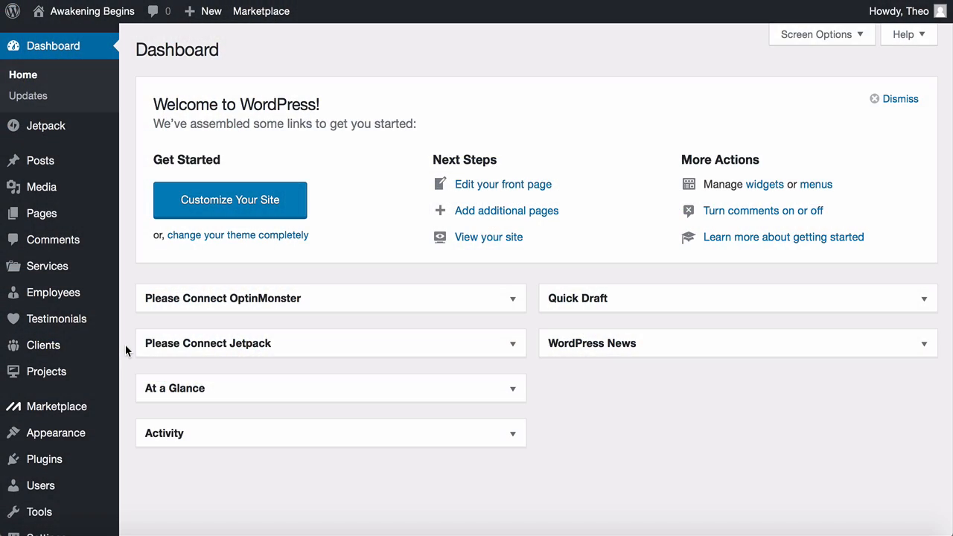
In the customizer's header area, set the site header type to No header (only menu) and publish the change
{"action": "mouse_move", "coordinate": [89, 432]}
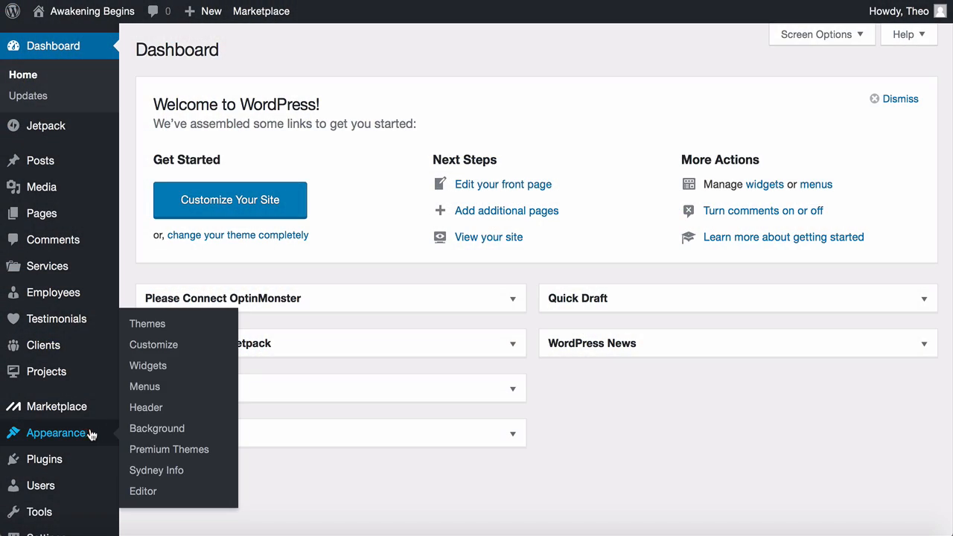
{"action": "left_click", "coordinate": [152, 349]}
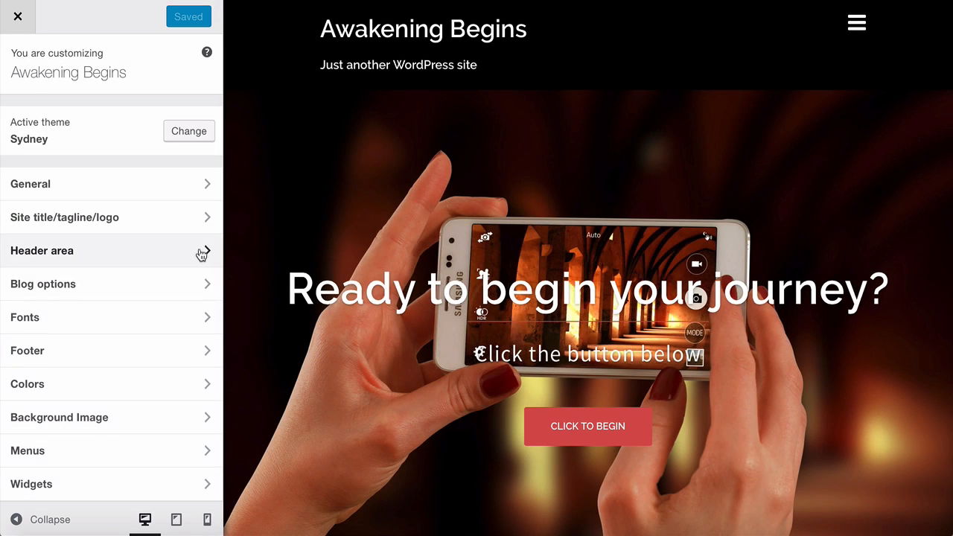
{"action": "left_click", "coordinate": [202, 251]}
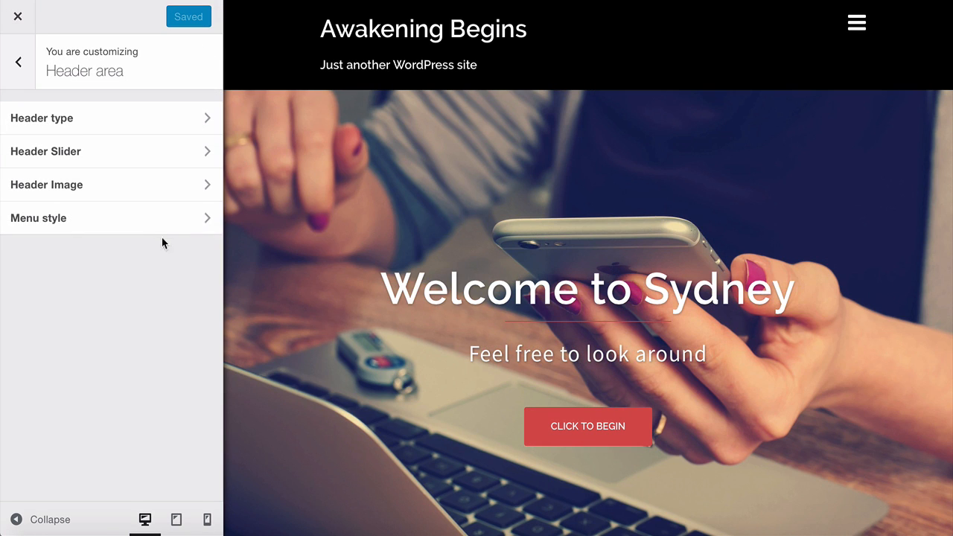
{"action": "left_click", "coordinate": [117, 130]}
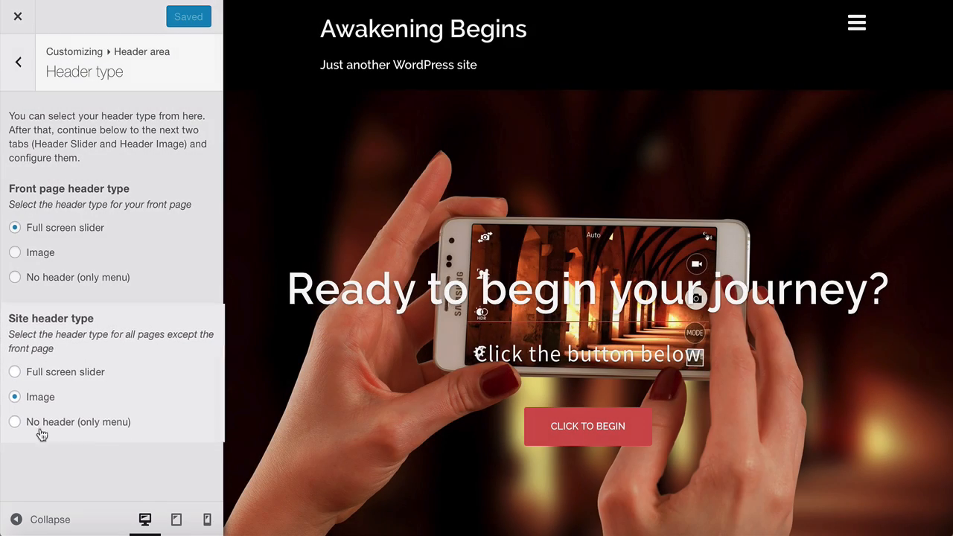
{"action": "left_click", "coordinate": [16, 422]}
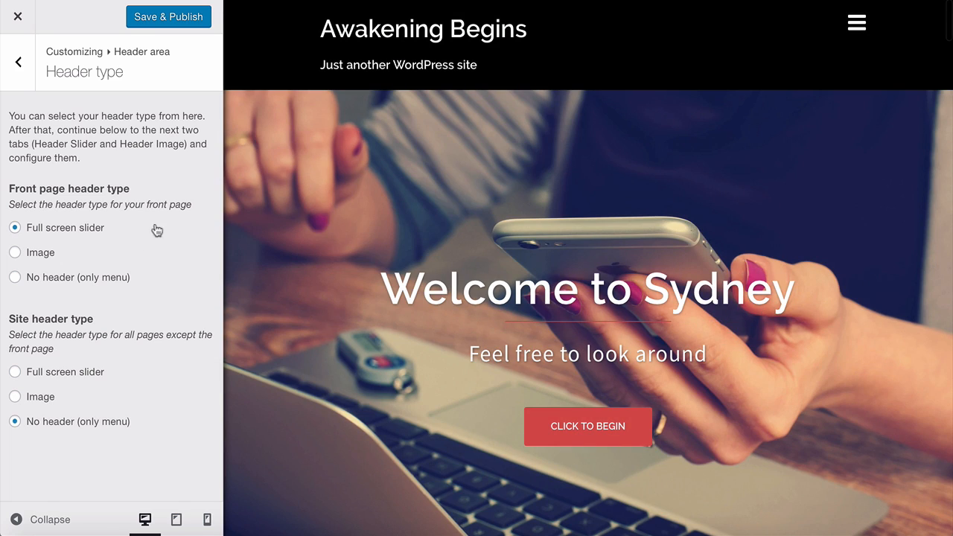
{"action": "left_click", "coordinate": [187, 26]}
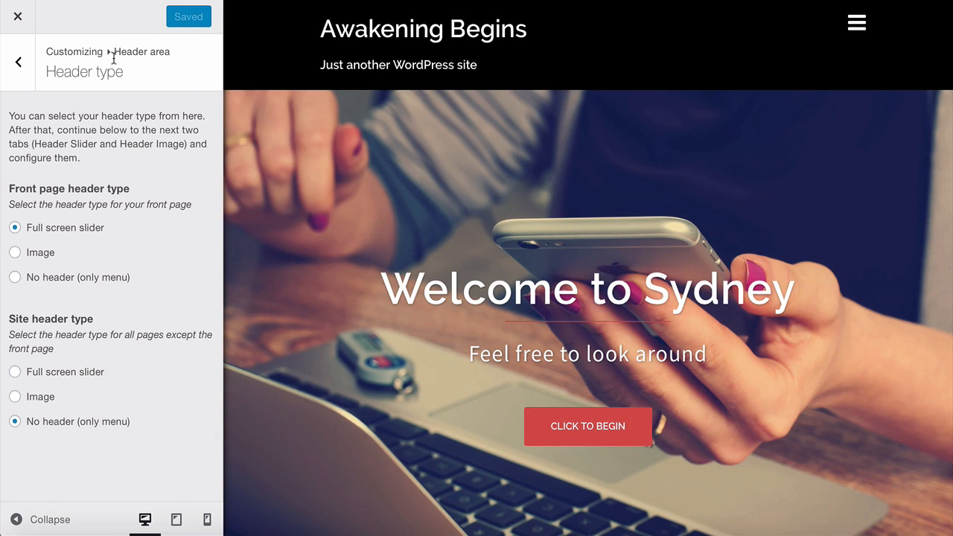
Set the header slider speed to 5000 milliseconds and enable stopping the text slider
{"action": "left_click", "coordinate": [21, 66]}
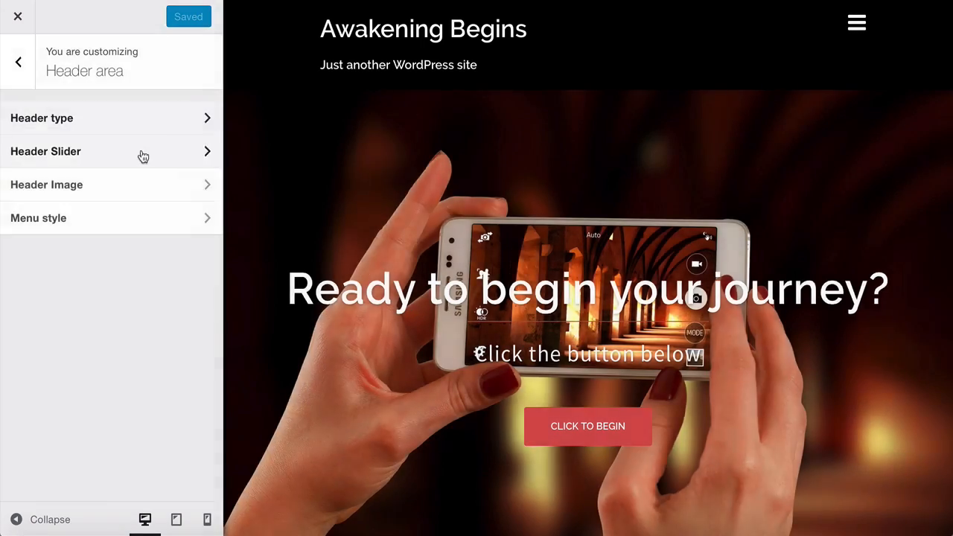
{"action": "left_click", "coordinate": [143, 154]}
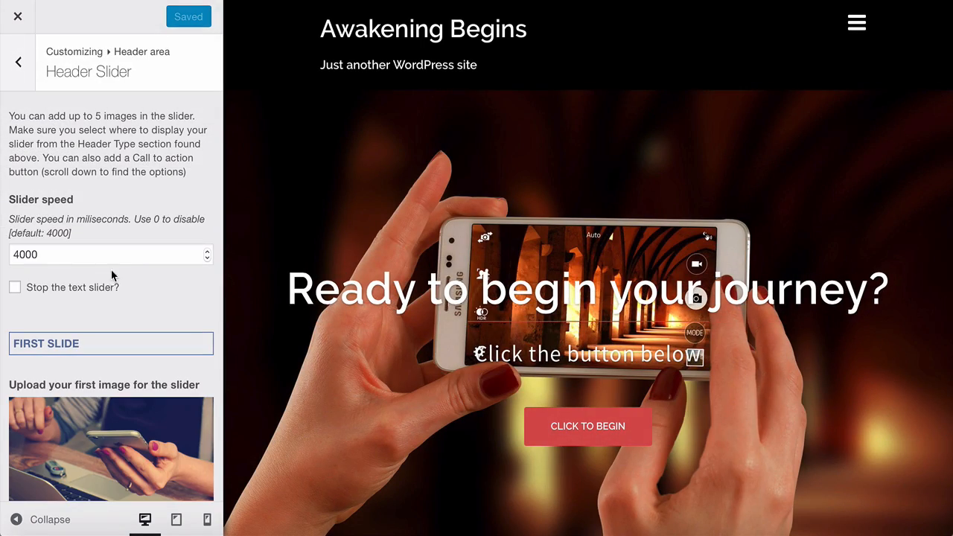
{"action": "left_click", "coordinate": [27, 256]}
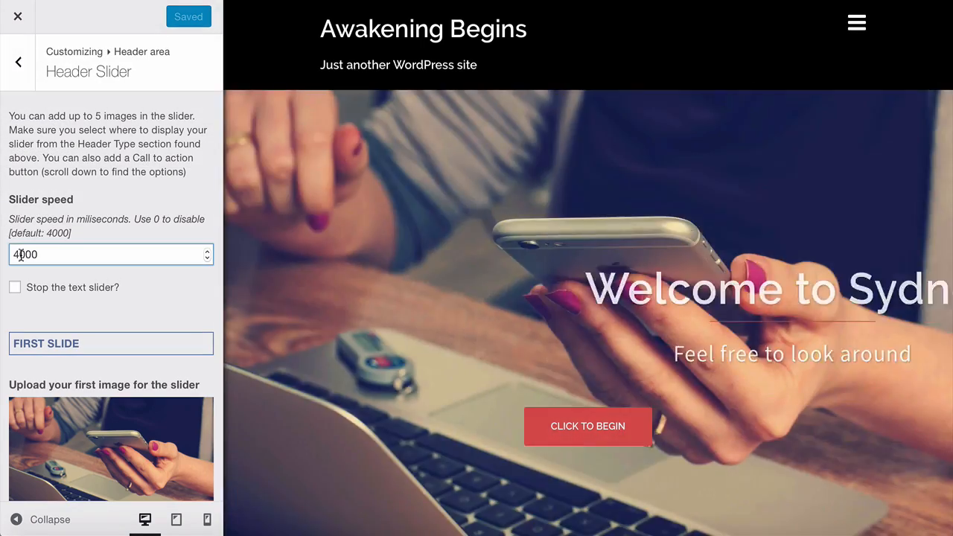
{"action": "key", "text": "BackSpace"}
{"action": "type", "text": "5"}
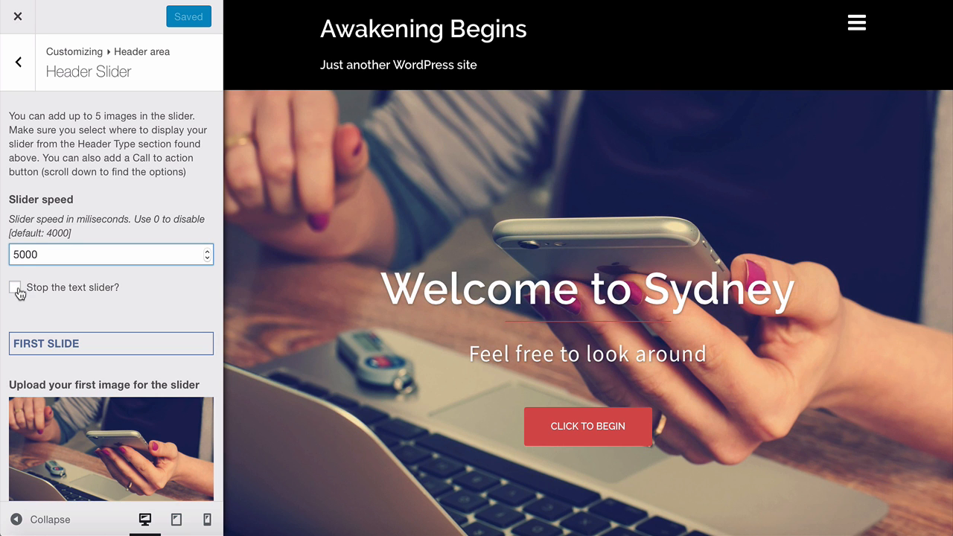
{"action": "left_click", "coordinate": [15, 289]}
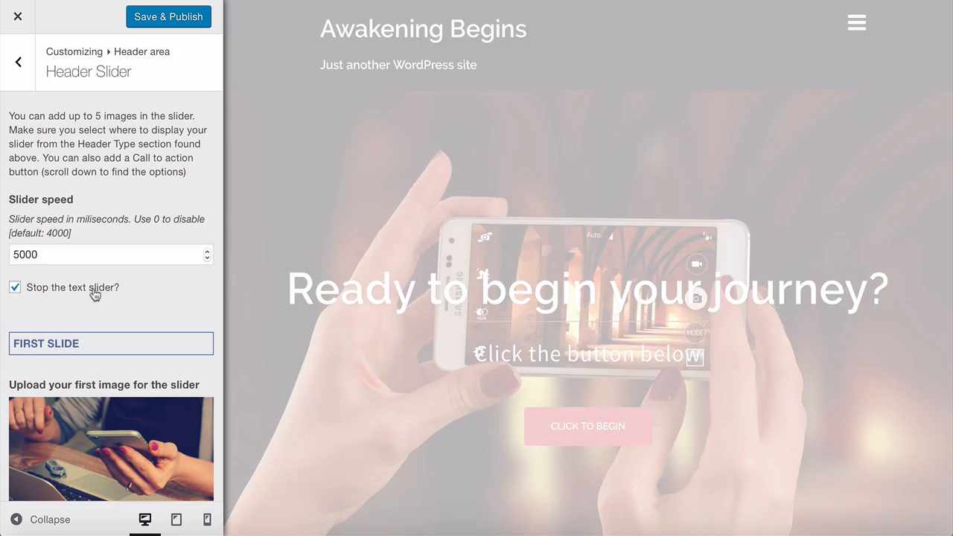
Open the image selection for the header slider's first slide to replace its picture
{"action": "scroll", "coordinate": [177, 290], "scroll_direction": "down", "scroll_amount": 5}
{"action": "scroll", "coordinate": [177, 289], "scroll_direction": "down", "scroll_amount": 3}
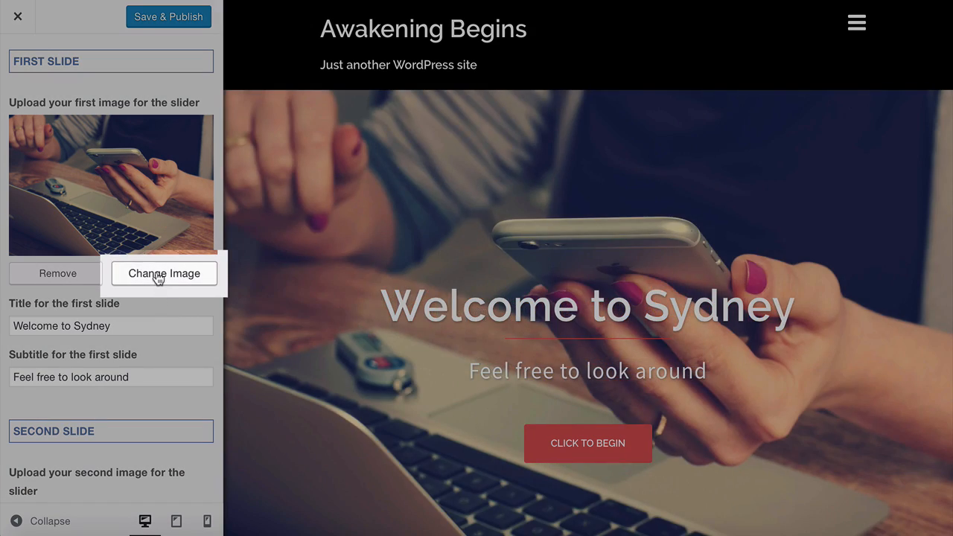
{"action": "left_click", "coordinate": [157, 277]}
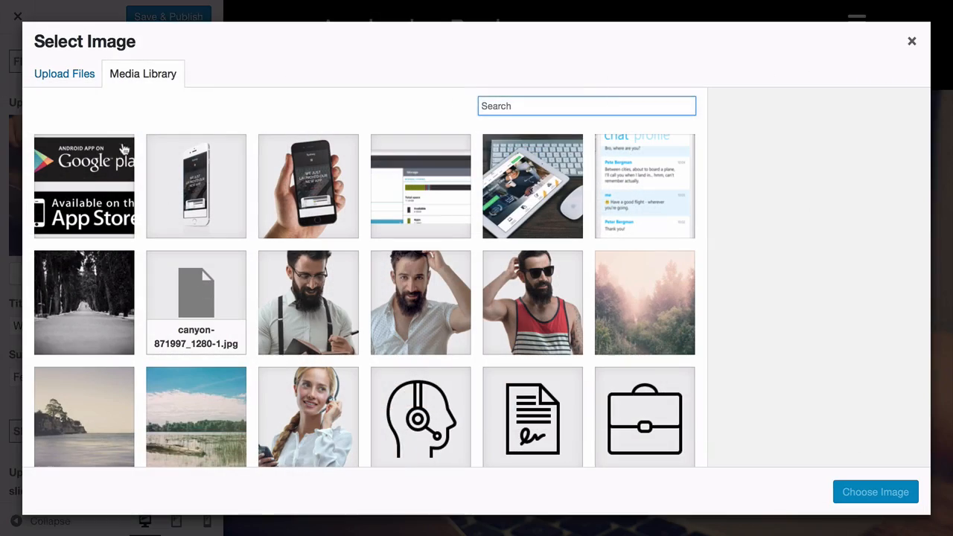
{"action": "left_click", "coordinate": [119, 153]}
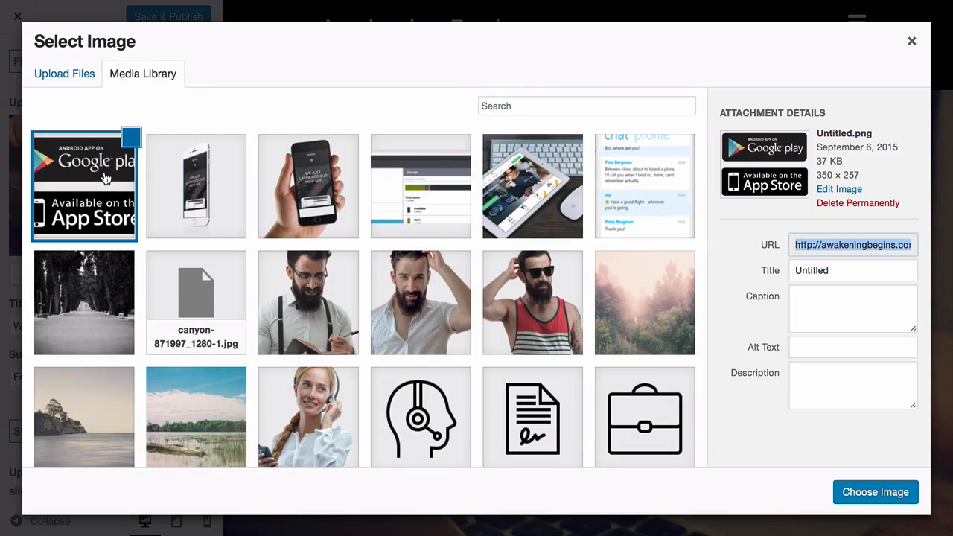
{"action": "left_click", "coordinate": [160, 186]}
{"action": "left_click", "coordinate": [106, 178]}
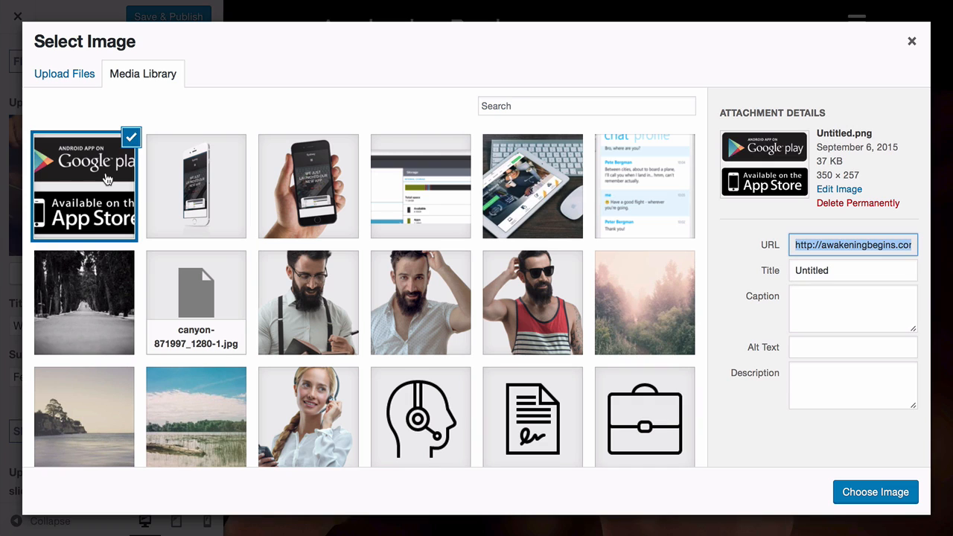
{"action": "left_click", "coordinate": [107, 178]}
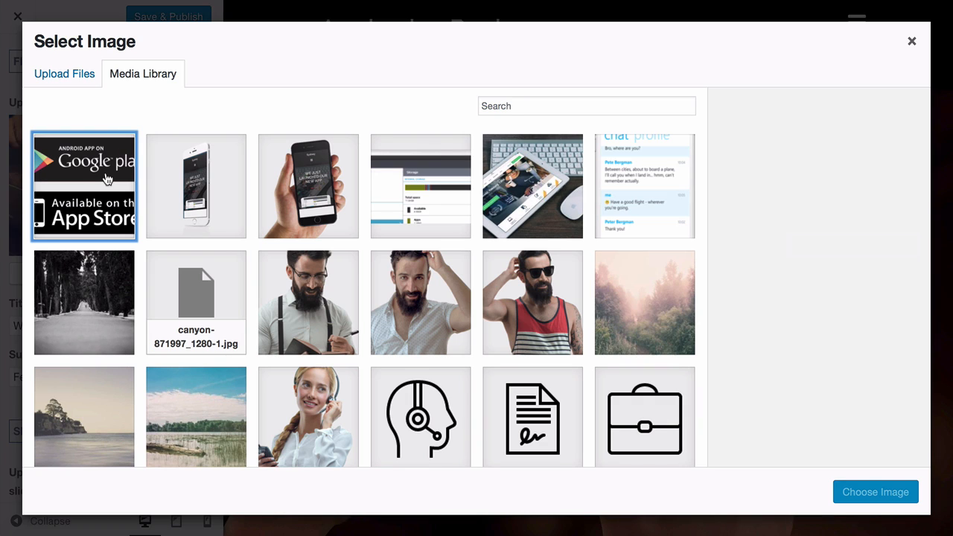
Upload Header Image 1.jpg from the Create a Website Theo folder and use it as the first slide's image
{"action": "left_click", "coordinate": [64, 79]}
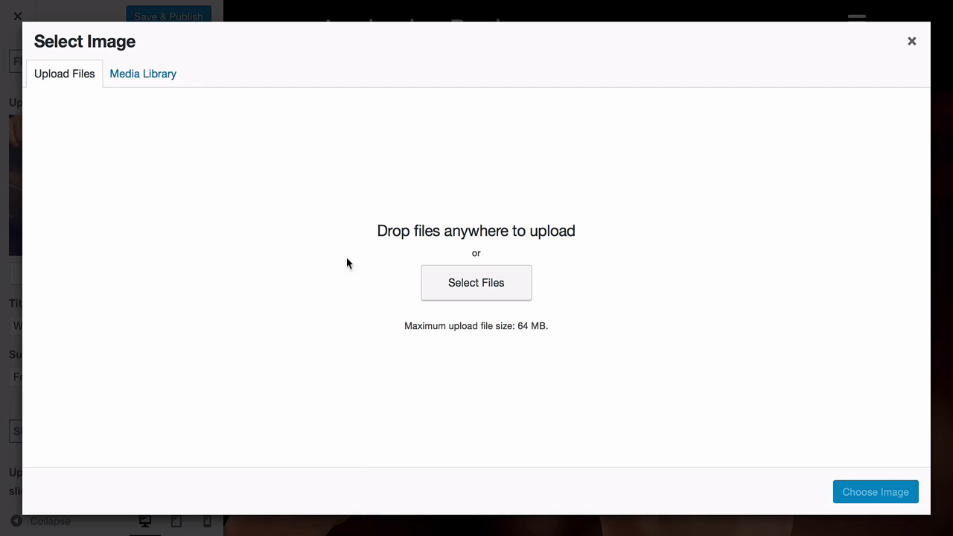
{"action": "left_click", "coordinate": [462, 289]}
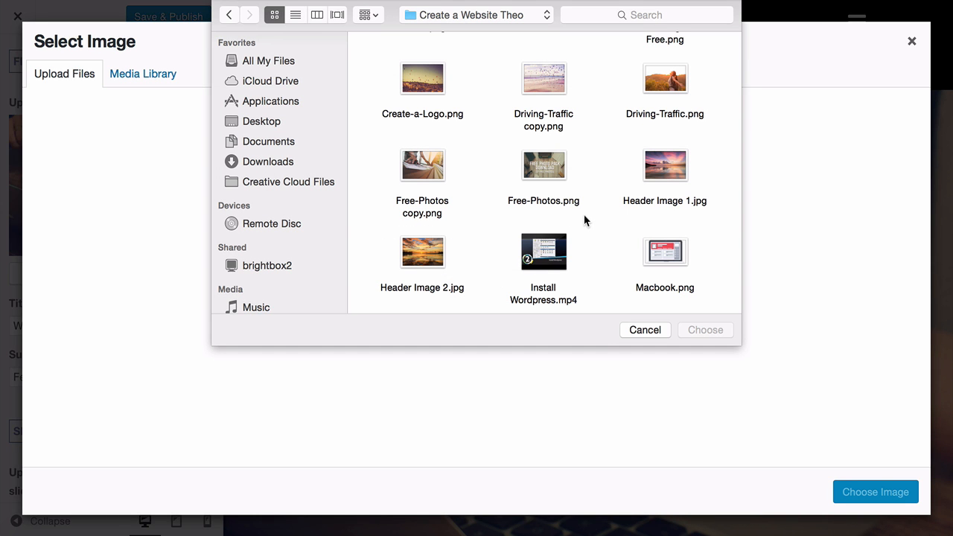
{"action": "left_click", "coordinate": [660, 168]}
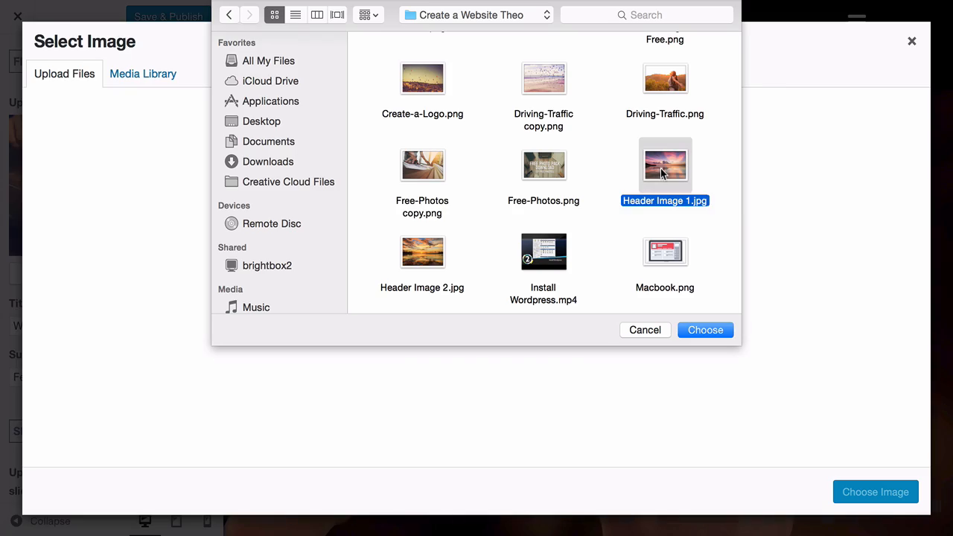
{"action": "left_click", "coordinate": [706, 330]}
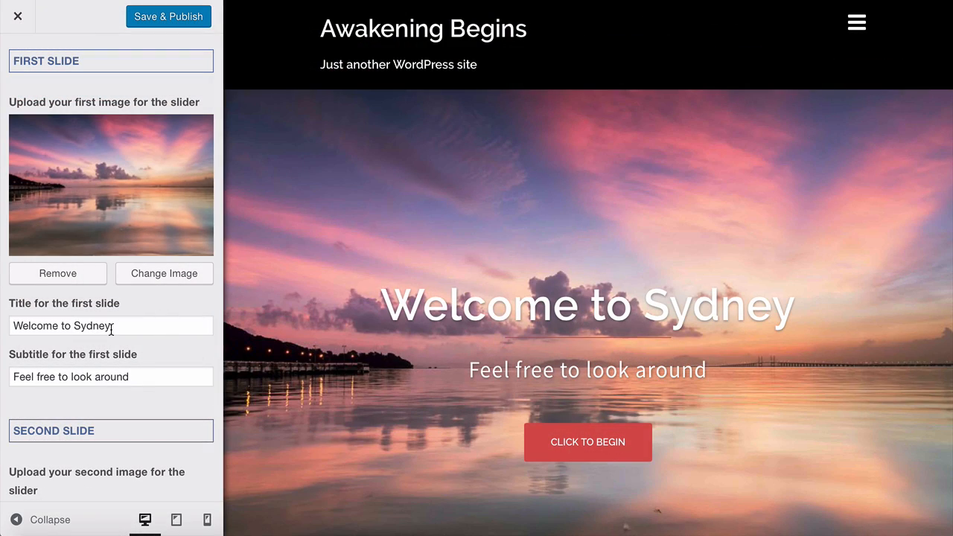
Set the first slide's title to "Awakening" and its subtitle to "set your website apart"
{"action": "left_click_drag", "start_coordinate": [112, 325], "coordinate": [13, 325]}
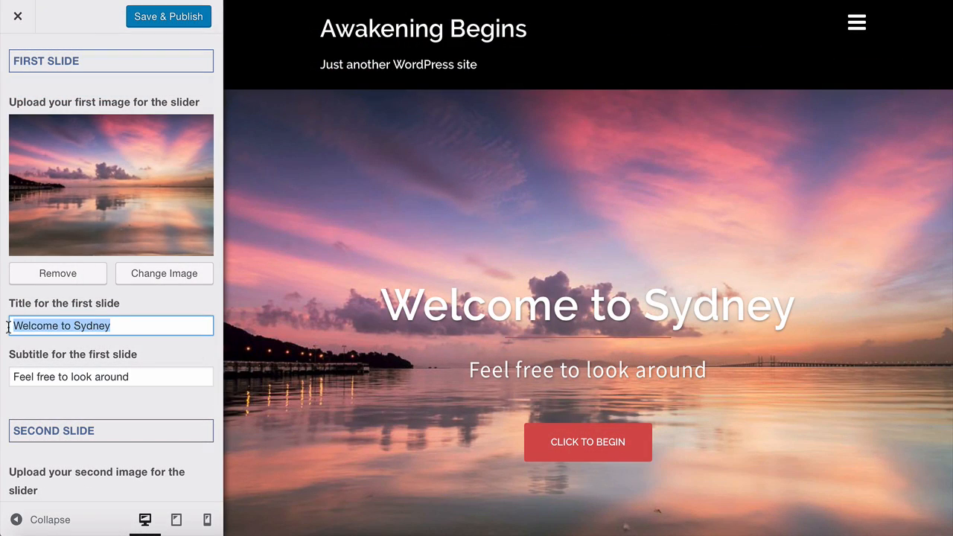
{"action": "key", "text": "BackSpace"}
{"action": "type", "text": "Awakeni"}
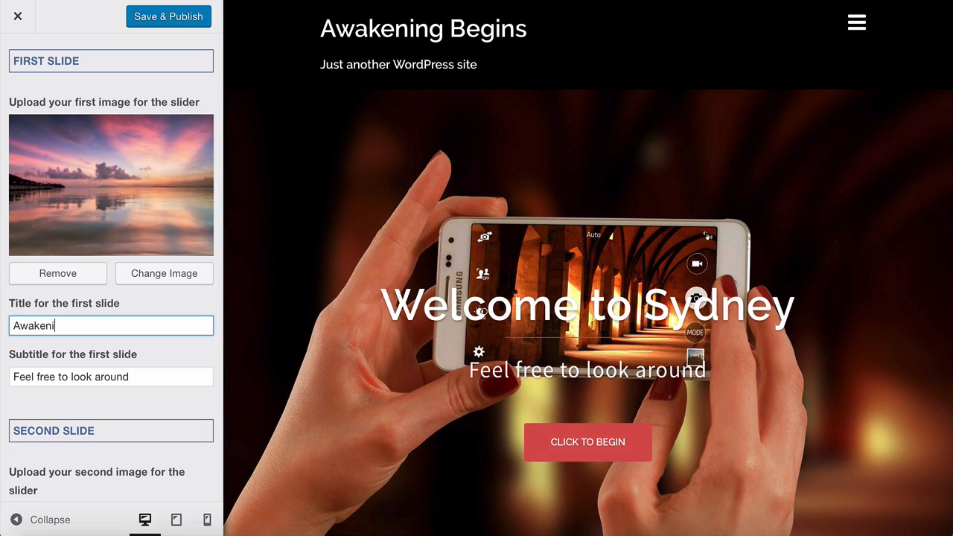
{"action": "type", "text": "ng"}
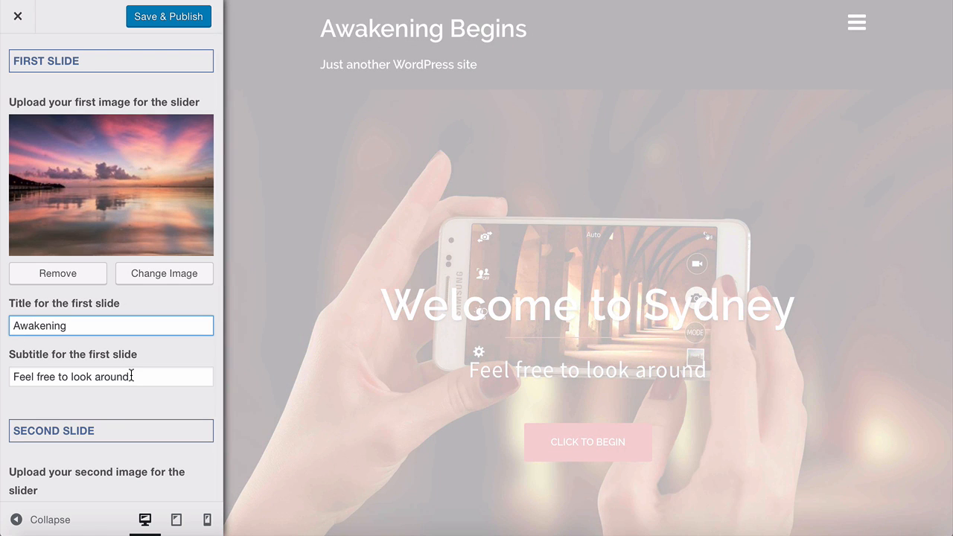
{"action": "left_click_drag", "start_coordinate": [131, 376], "coordinate": [13, 376]}
{"action": "type", "text": "set your website apart"}
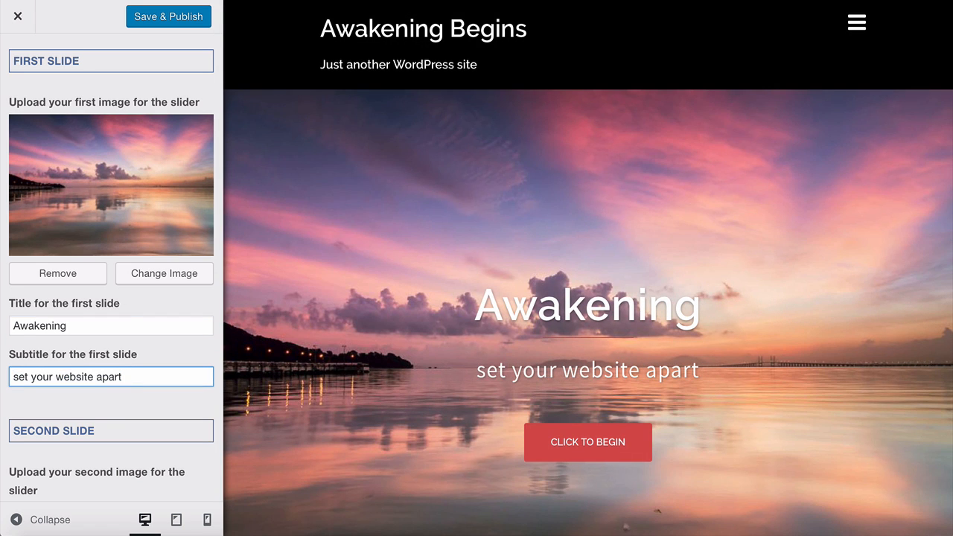
Replace the second slide's image with an upload of Header Image 2.jpg
{"action": "scroll", "coordinate": [187, 394], "scroll_direction": "down", "scroll_amount": 5}
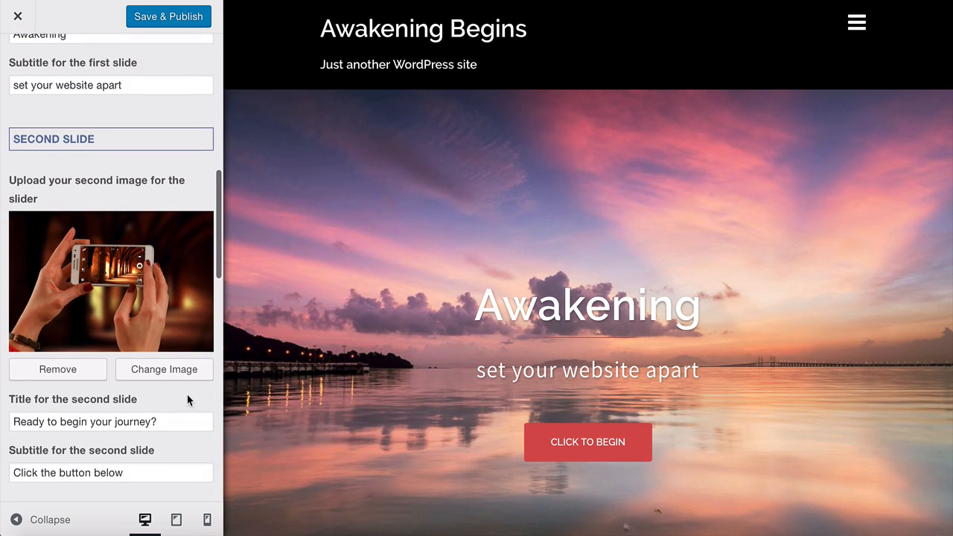
{"action": "left_click", "coordinate": [161, 320]}
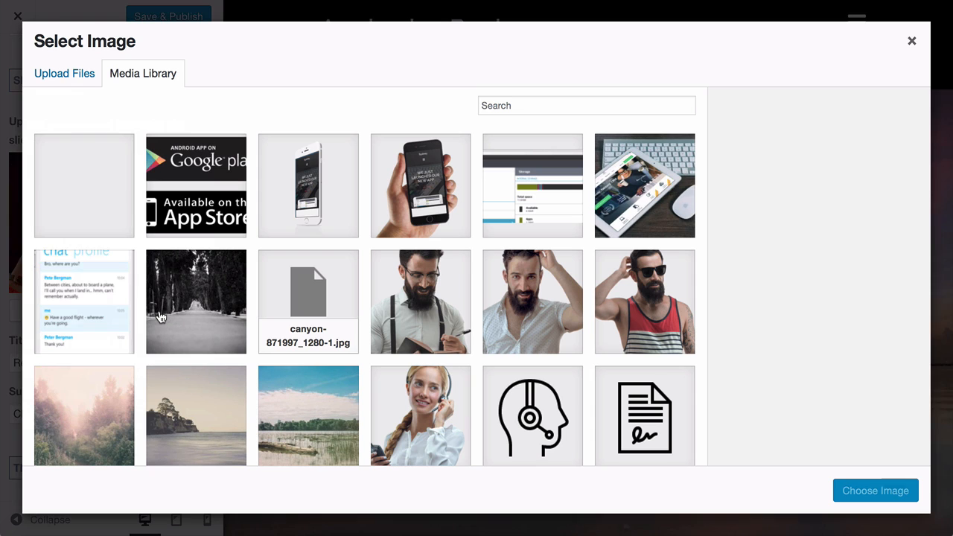
{"action": "left_click", "coordinate": [70, 74]}
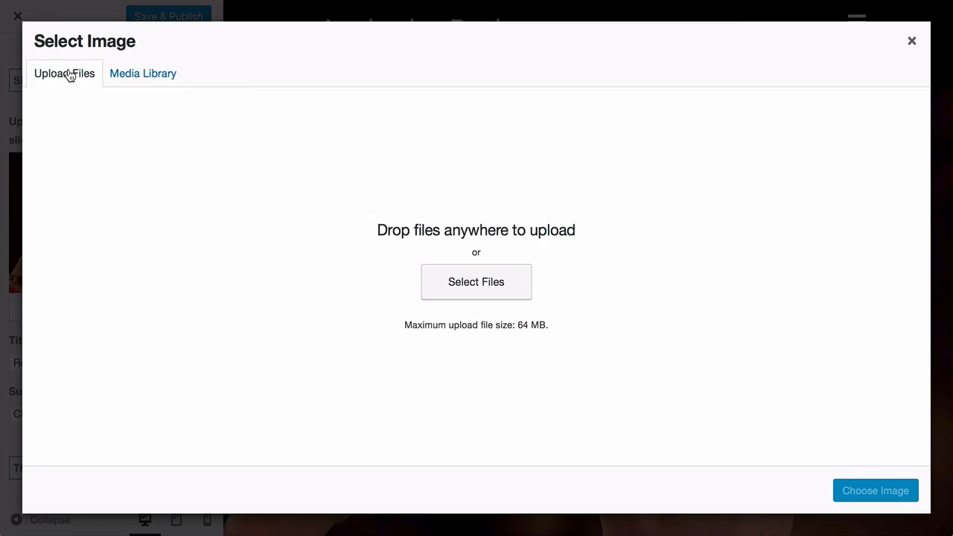
{"action": "left_click", "coordinate": [476, 282]}
{"action": "left_click", "coordinate": [434, 257]}
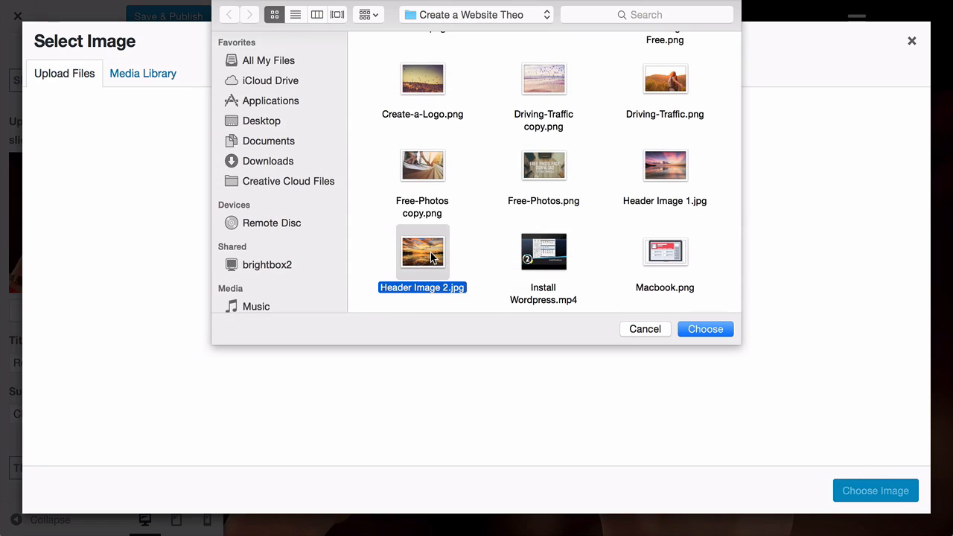
{"action": "left_click", "coordinate": [705, 329]}
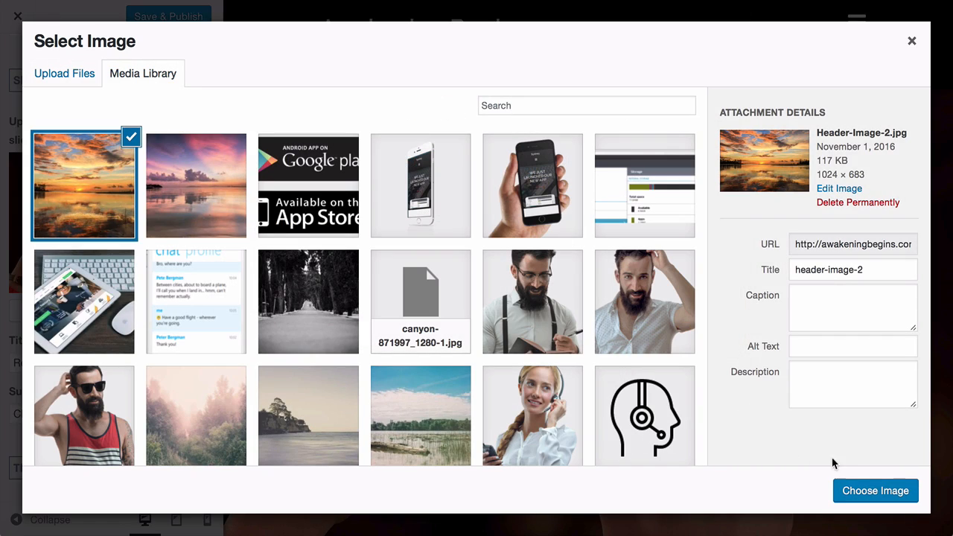
{"action": "left_click", "coordinate": [863, 494]}
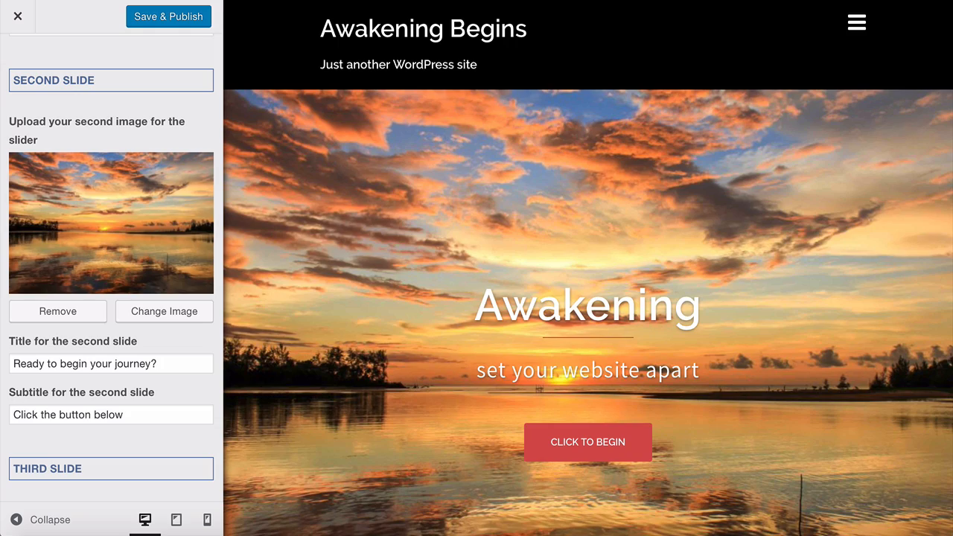
Set the second slide's title to "Awakening" and its subtitle to "set your website apart"
{"action": "left_click", "coordinate": [159, 364]}
{"action": "left_click_drag", "start_coordinate": [158, 363], "coordinate": [9, 363]}
{"action": "key", "text": "BackSpace"}
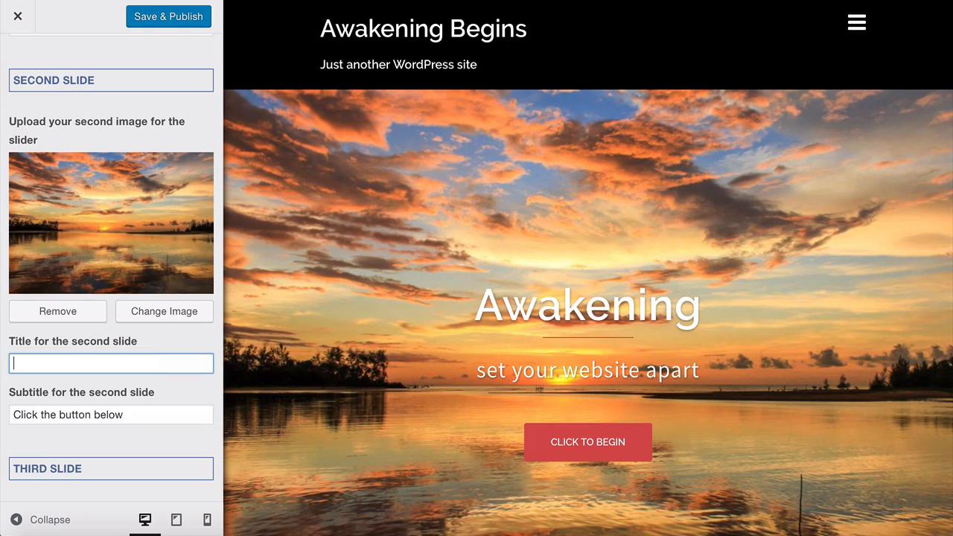
{"action": "type", "text": "Awakening"}
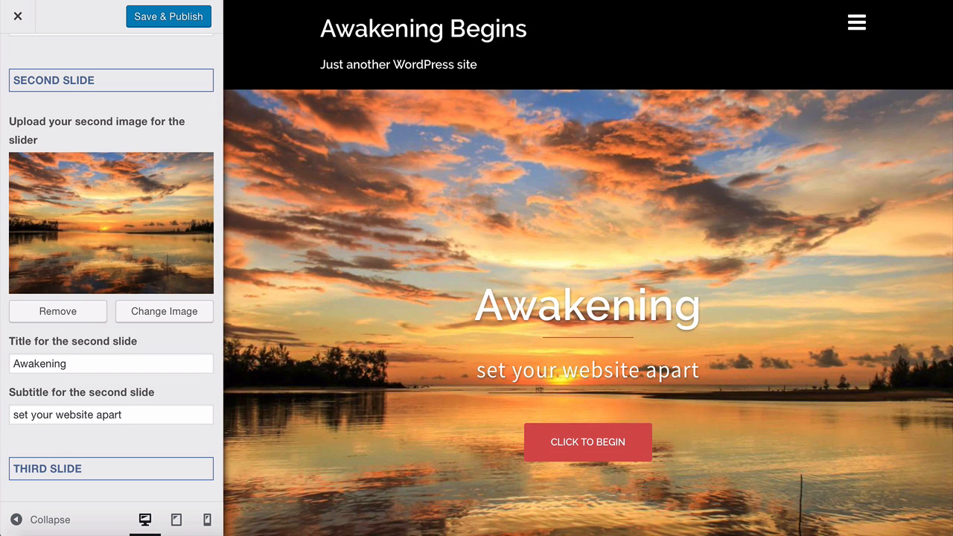
Look through the remaining slide slots down to the call to action settings and try the CLICK TO BEGIN button on the full-width site
{"action": "scroll", "coordinate": [112, 268], "scroll_direction": "down", "scroll_amount": 5}
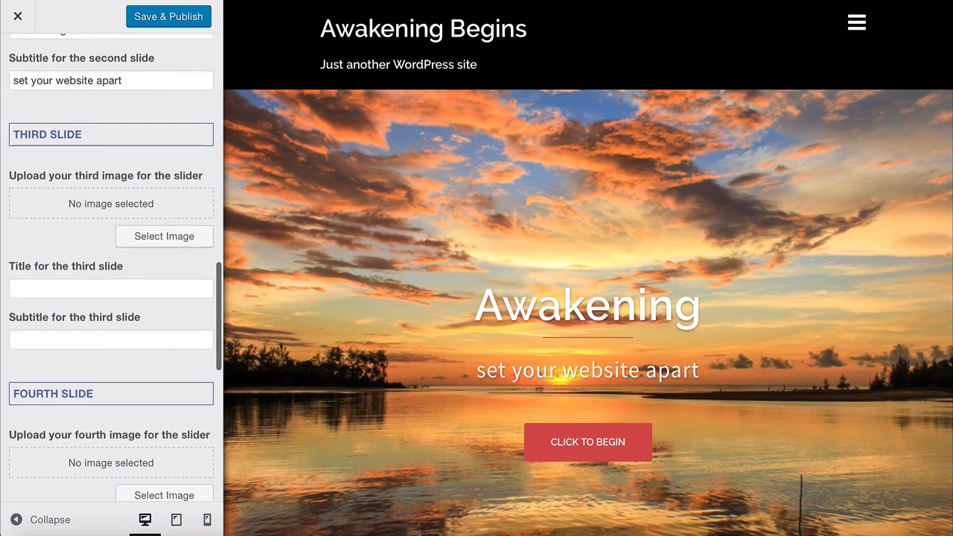
{"action": "scroll", "coordinate": [112, 268], "scroll_direction": "down", "scroll_amount": 6}
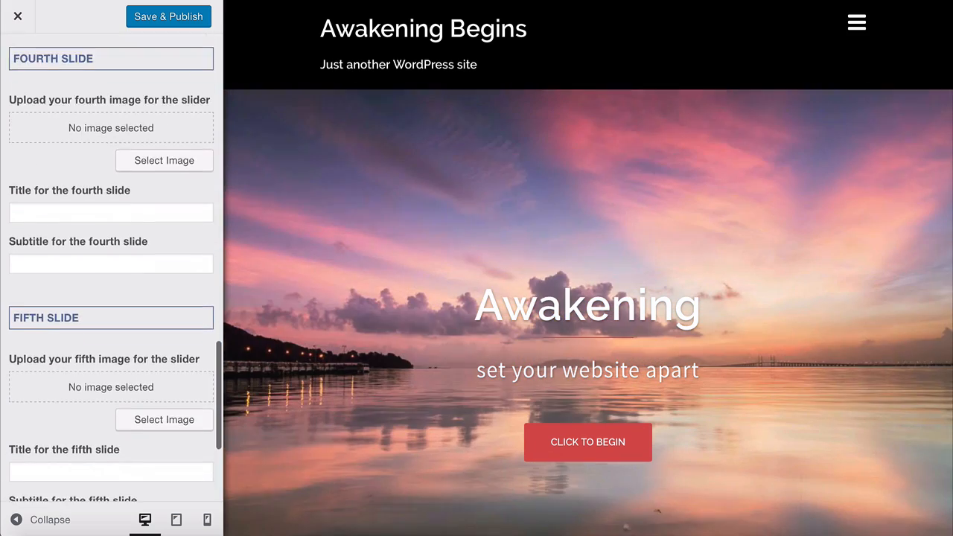
{"action": "right_click", "coordinate": [187, 437]}
{"action": "left_click", "coordinate": [187, 437]}
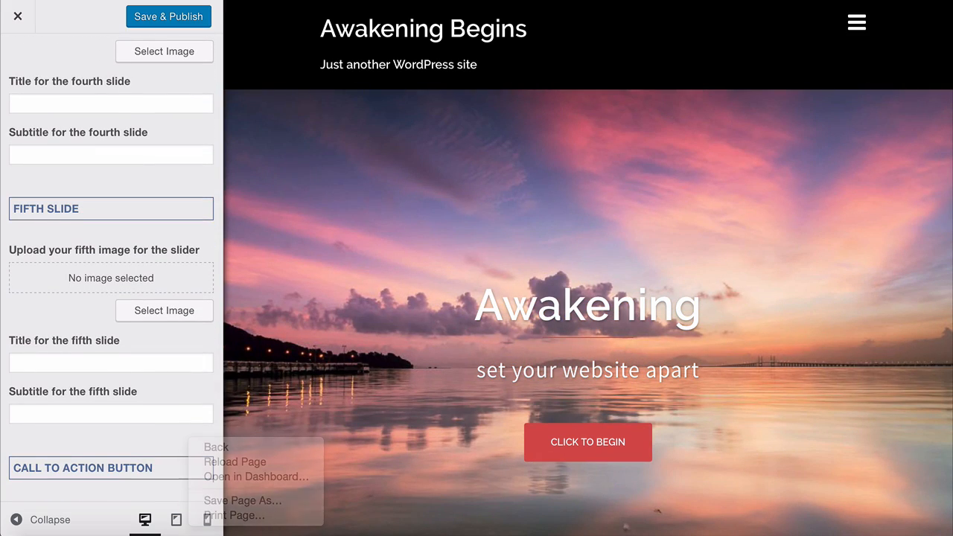
{"action": "scroll", "coordinate": [187, 437], "scroll_direction": "down", "scroll_amount": 1}
{"action": "scroll", "coordinate": [112, 268], "scroll_direction": "down", "scroll_amount": 2}
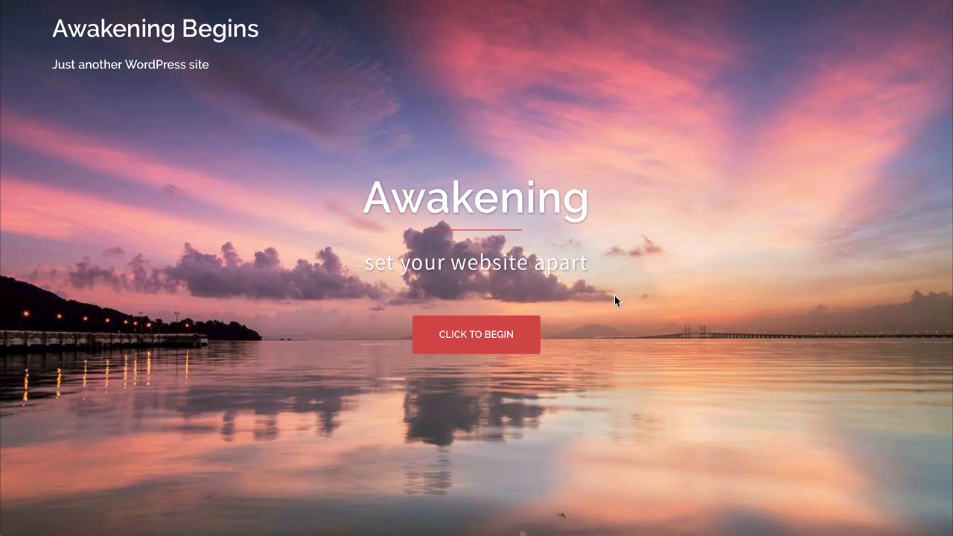
{"action": "left_click", "coordinate": [474, 341]}
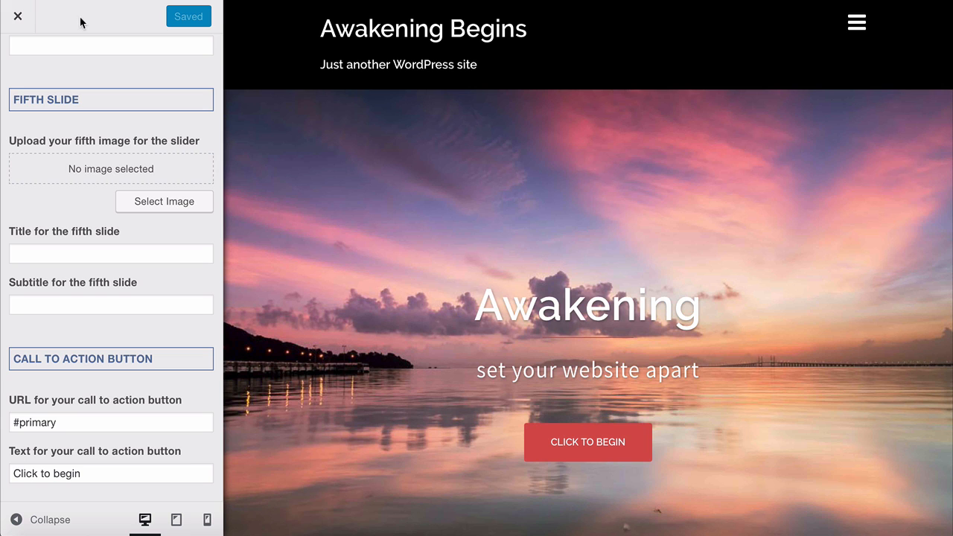
Leave the customizer and open the Demo 2 page from the pages list for editing
{"action": "left_click", "coordinate": [17, 17]}
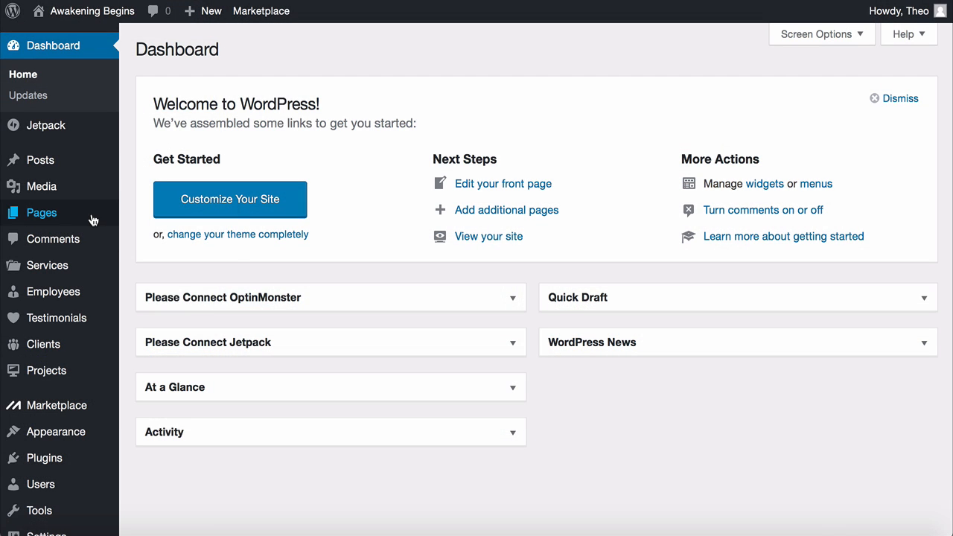
{"action": "mouse_move", "coordinate": [104, 221]}
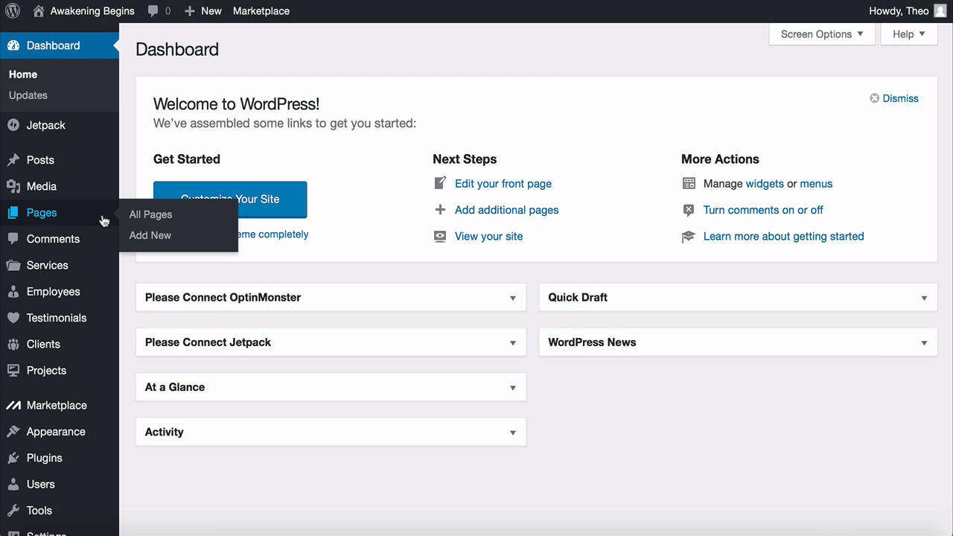
{"action": "left_click", "coordinate": [145, 221]}
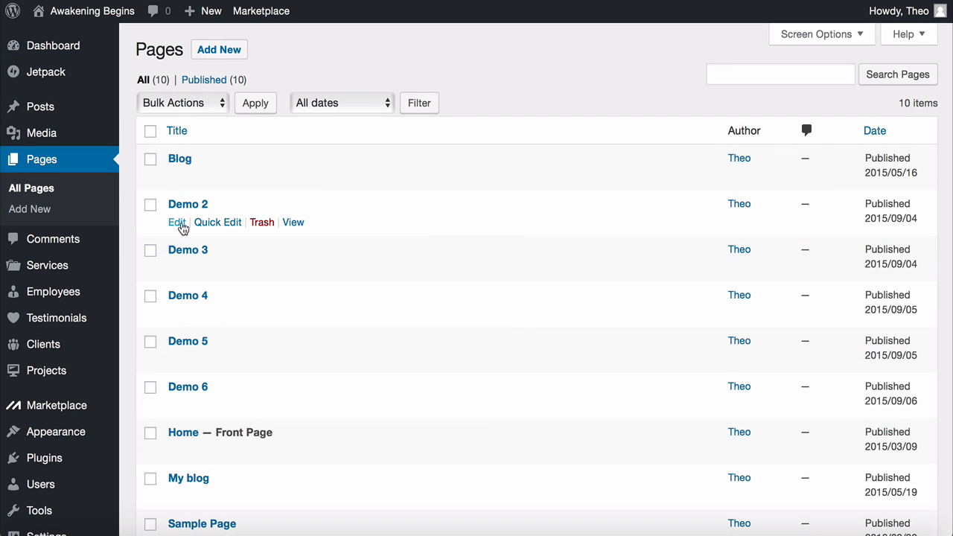
{"action": "left_click", "coordinate": [177, 223]}
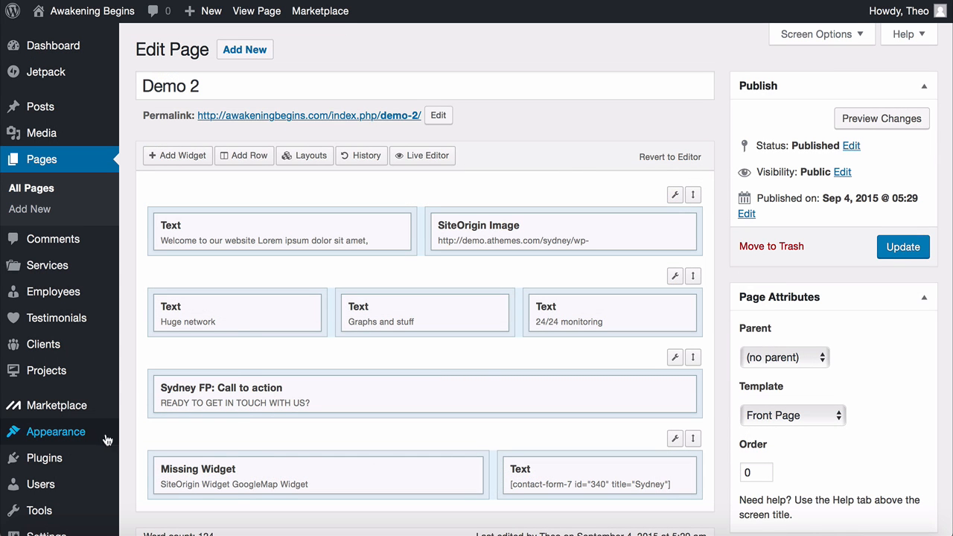
Reopen the theme customizer and examine the Header Image settings in the header area
{"action": "mouse_move", "coordinate": [112, 434]}
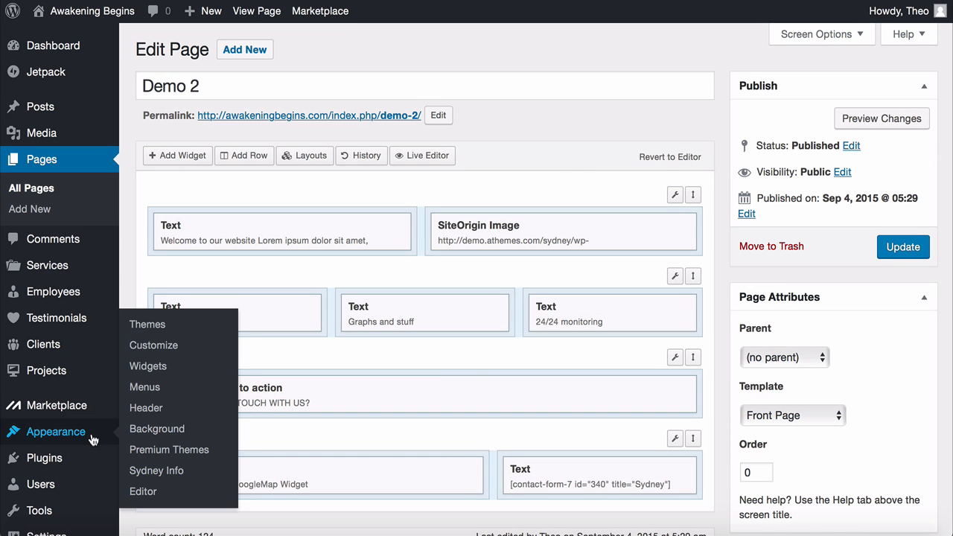
{"action": "left_click", "coordinate": [146, 347]}
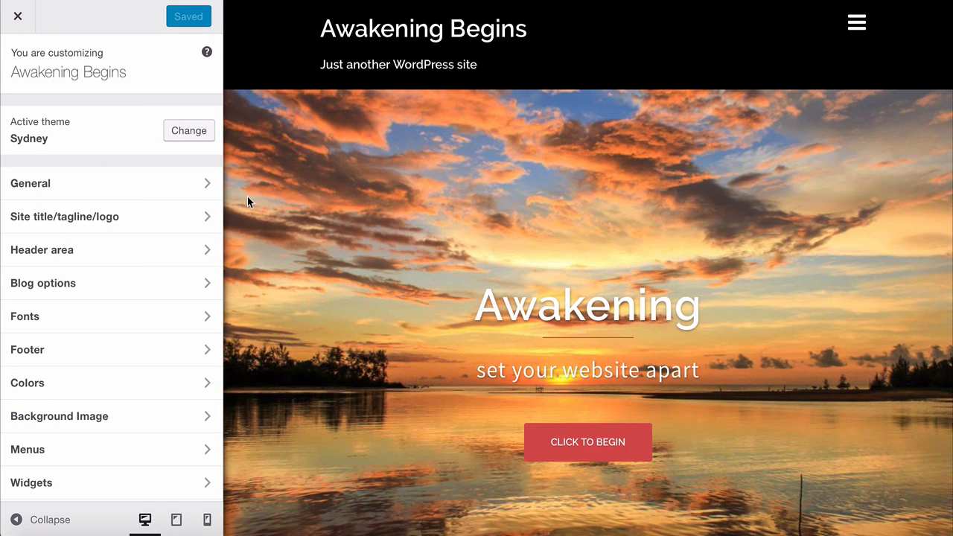
{"action": "left_click", "coordinate": [207, 253]}
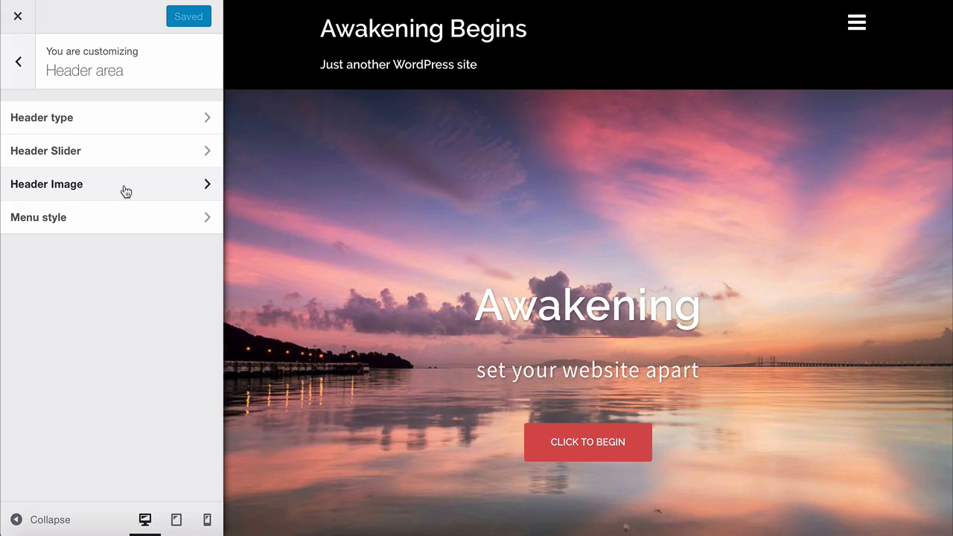
{"action": "left_click", "coordinate": [123, 190]}
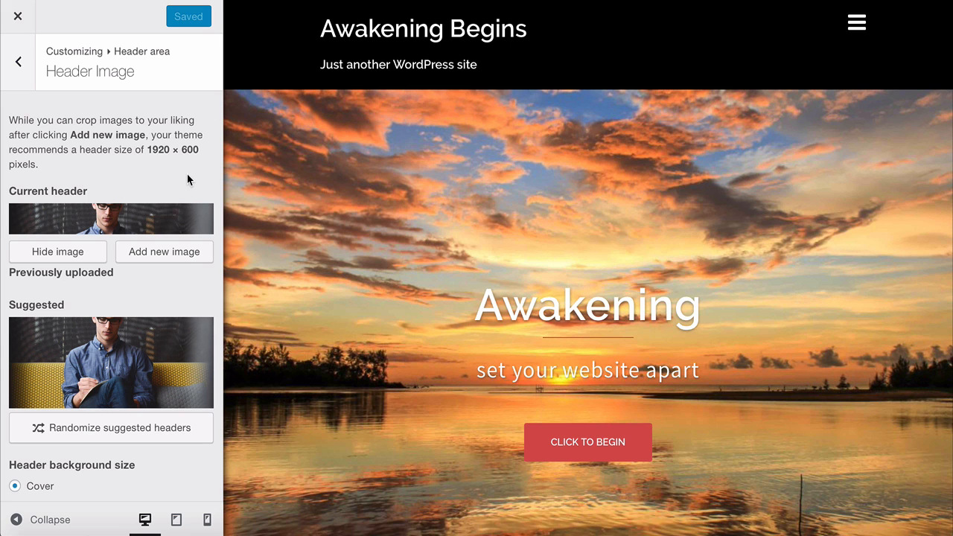
{"action": "scroll", "coordinate": [186, 173], "scroll_direction": "down", "scroll_amount": 3}
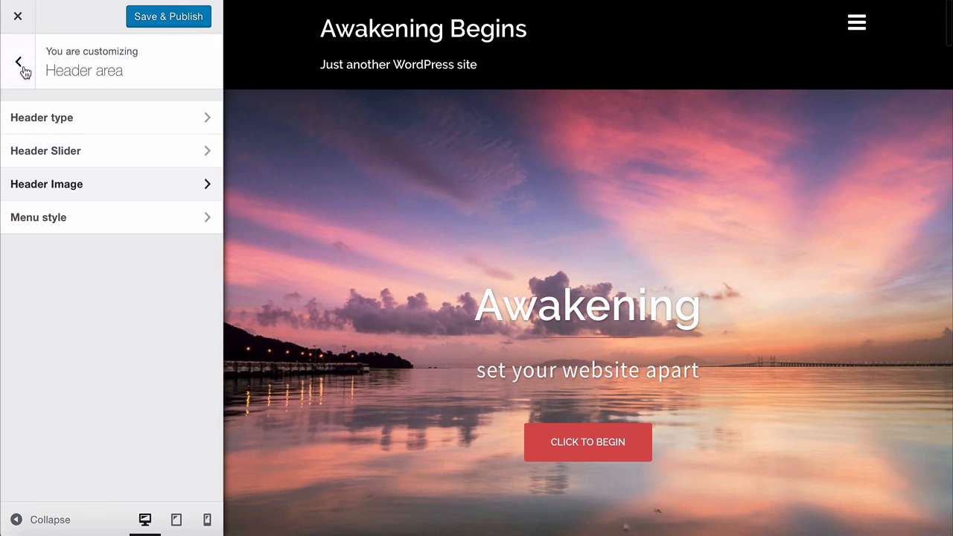
Open the header area's Menu style settings and look over how the sticky menu behaves on the finished example site
{"action": "left_click", "coordinate": [86, 222]}
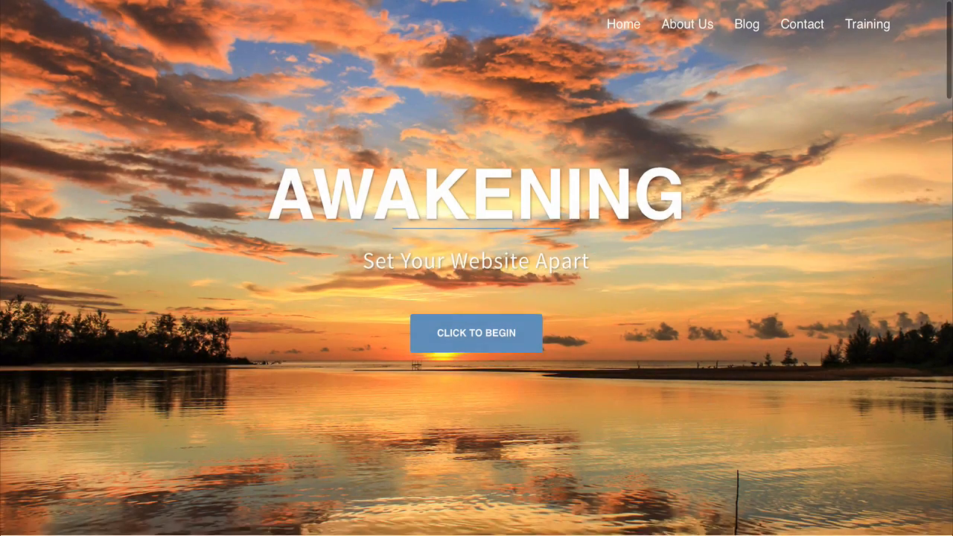
{"action": "scroll", "coordinate": [476, 268], "scroll_direction": "down", "scroll_amount": 5}
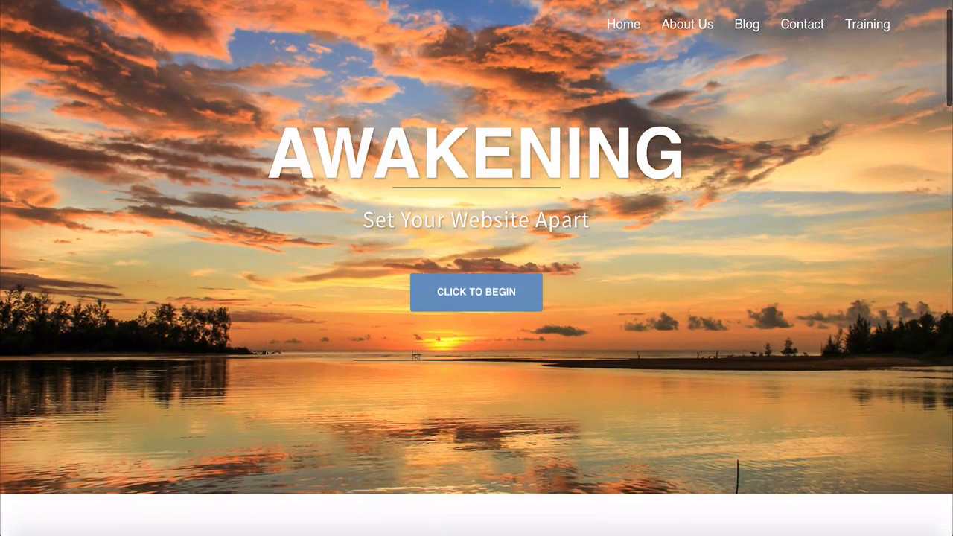
{"action": "scroll", "coordinate": [476, 268], "scroll_direction": "down", "scroll_amount": 6}
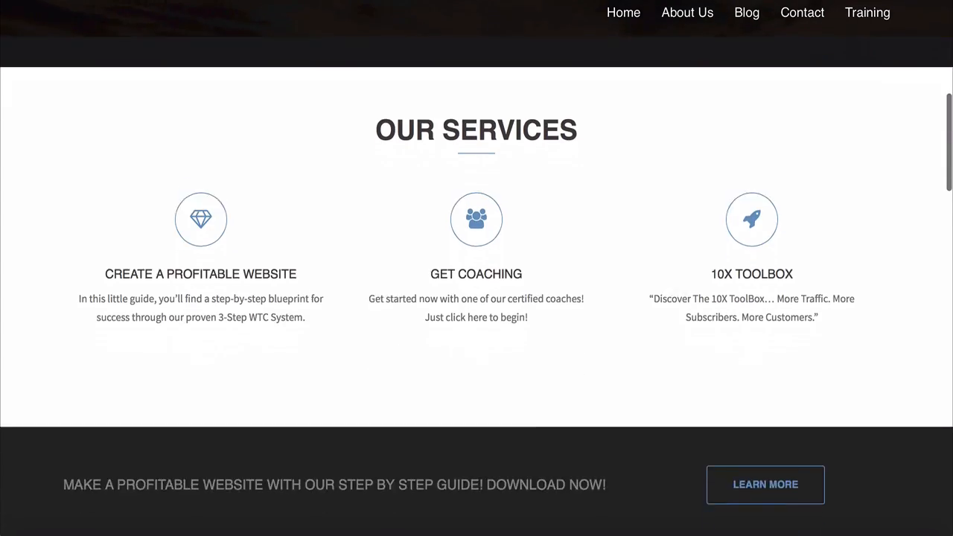
{"action": "scroll", "coordinate": [476, 268], "scroll_direction": "down", "scroll_amount": 1}
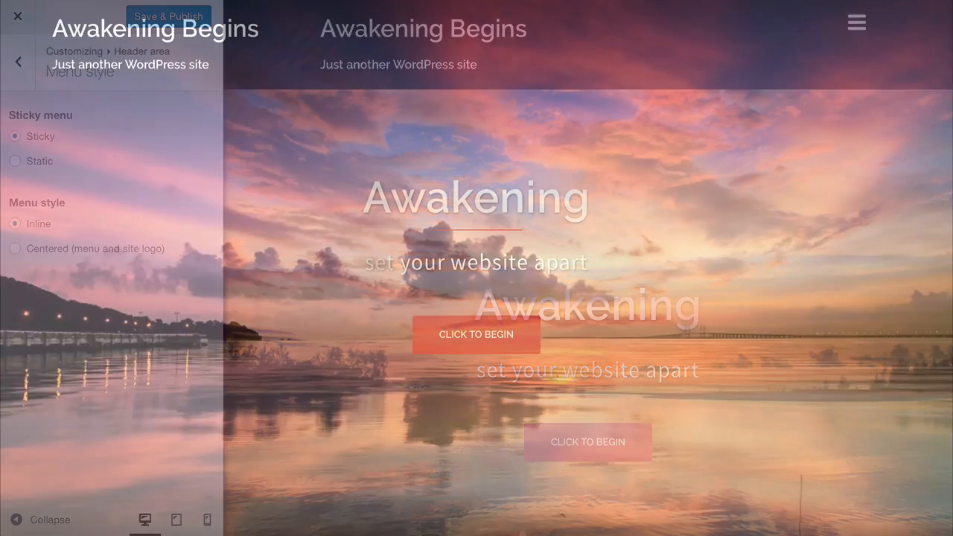
{"action": "scroll", "coordinate": [477, 268], "scroll_direction": "down", "scroll_amount": 1}
{"action": "scroll", "coordinate": [477, 268], "scroll_direction": "down", "scroll_amount": 6}
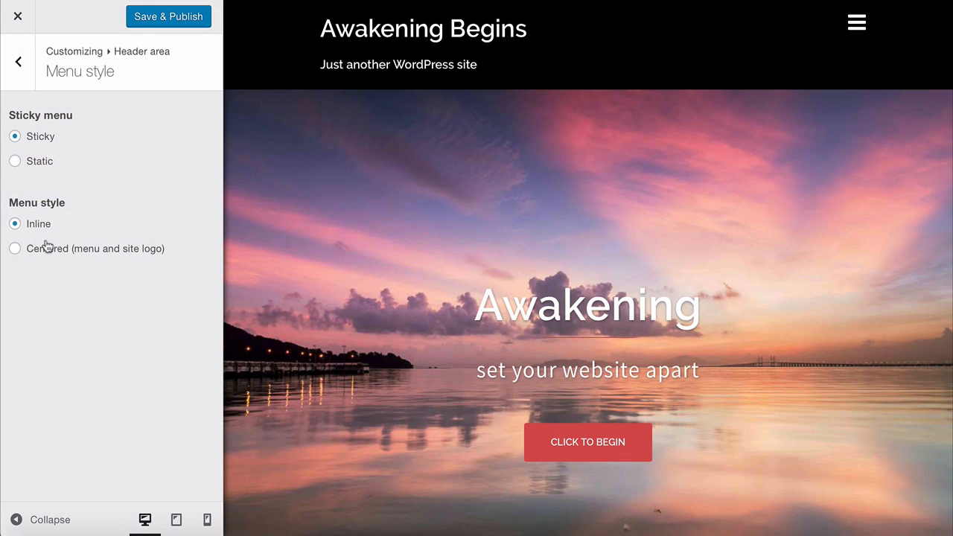
Try the Centered menu style, return the menu style to Inline and publish the header settings
{"action": "left_click", "coordinate": [16, 249]}
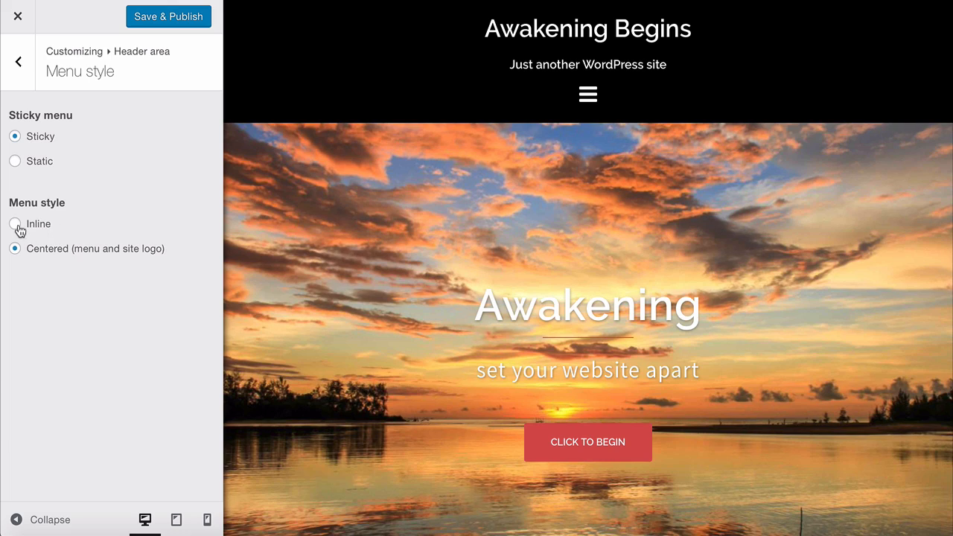
{"action": "left_click", "coordinate": [15, 225]}
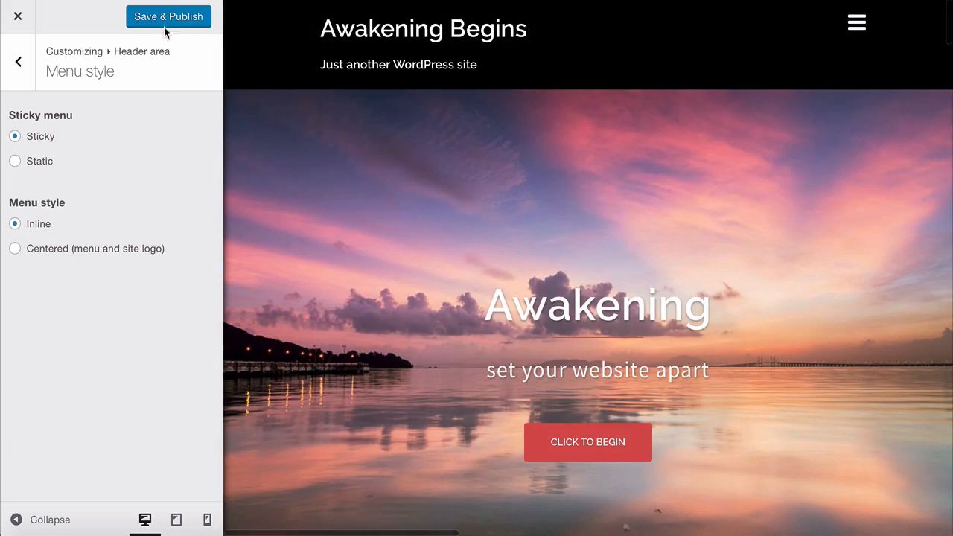
{"action": "left_click", "coordinate": [164, 21]}
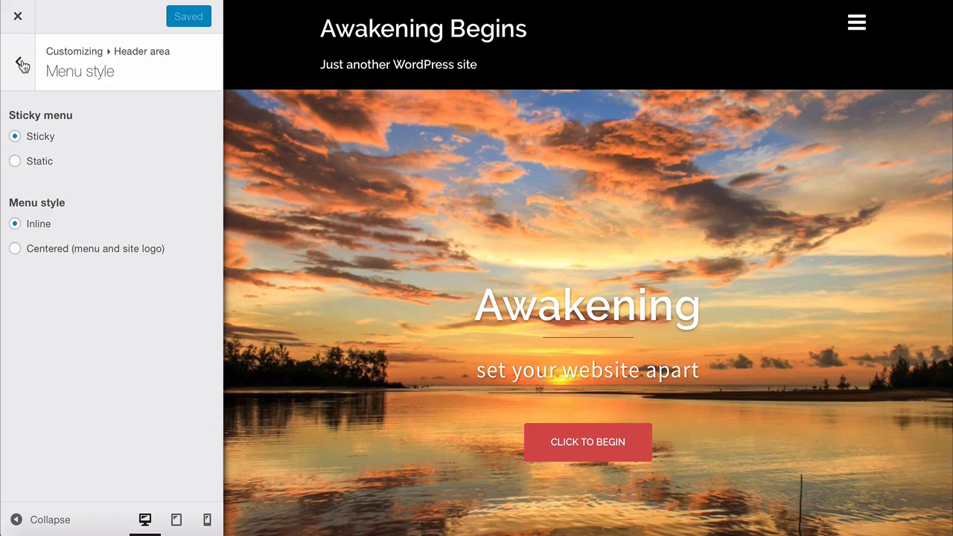
Open the primary color picker in the general color settings and examine the accent color on the finished example site
{"action": "left_click", "coordinate": [20, 64]}
{"action": "left_click", "coordinate": [18, 64]}
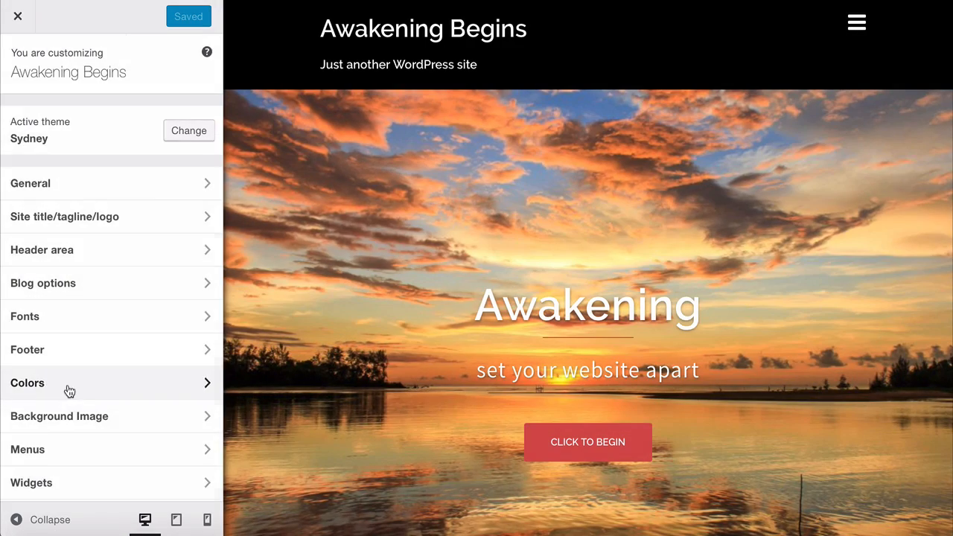
{"action": "left_click", "coordinate": [69, 384]}
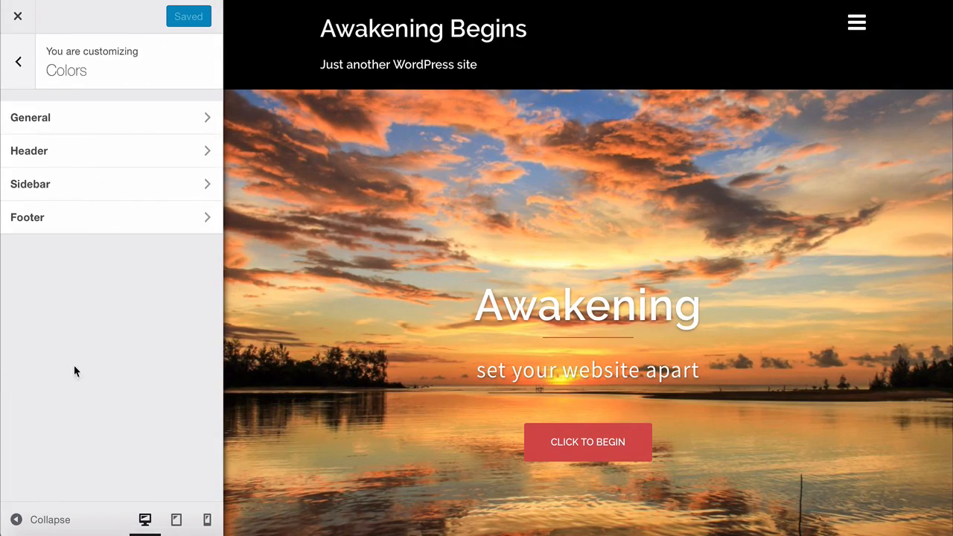
{"action": "left_click", "coordinate": [102, 123]}
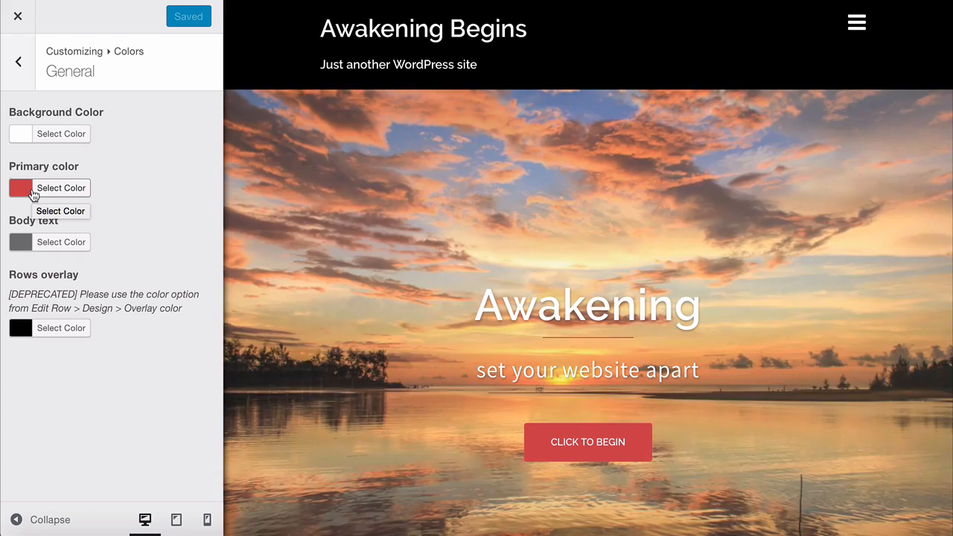
{"action": "left_click", "coordinate": [33, 195]}
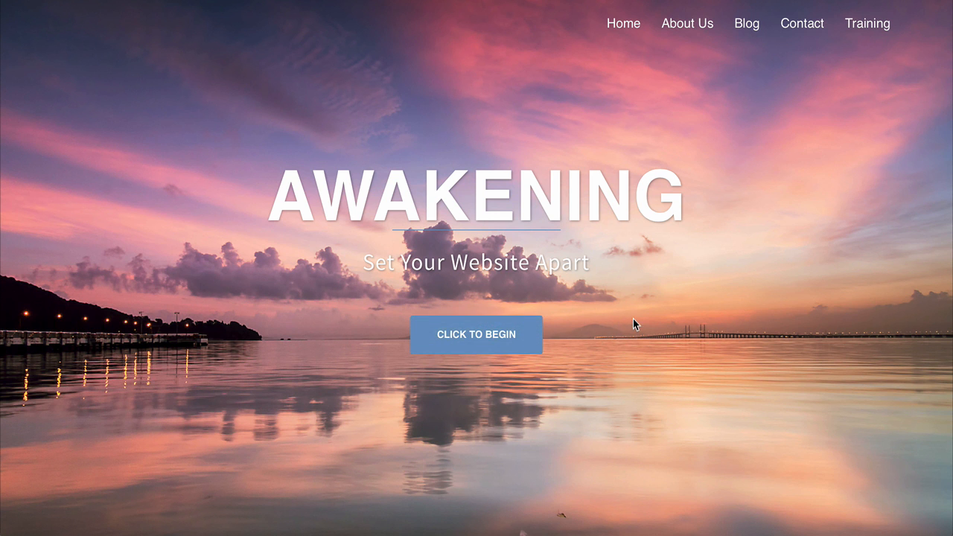
{"action": "scroll", "coordinate": [633, 318], "scroll_direction": "down", "scroll_amount": 5}
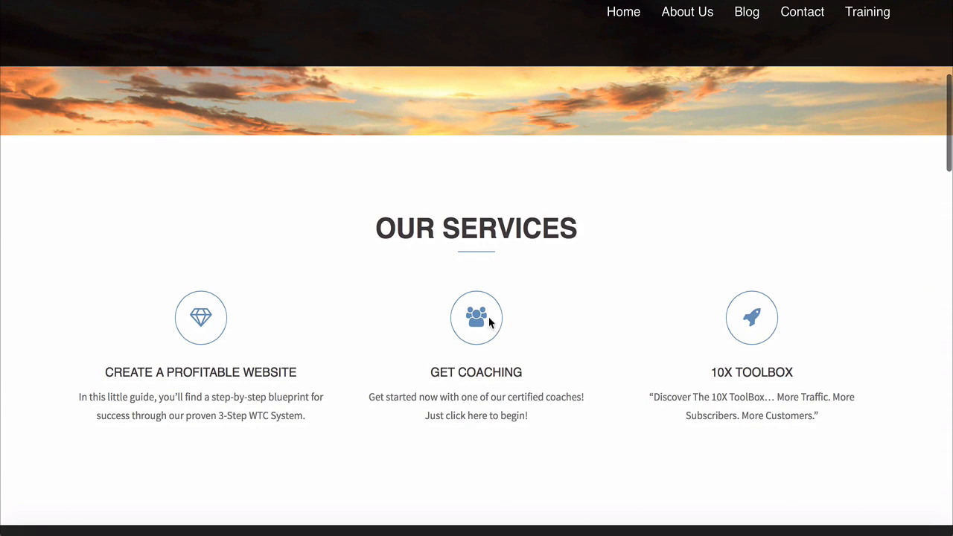
{"action": "scroll", "coordinate": [633, 308], "scroll_direction": "down", "scroll_amount": 4}
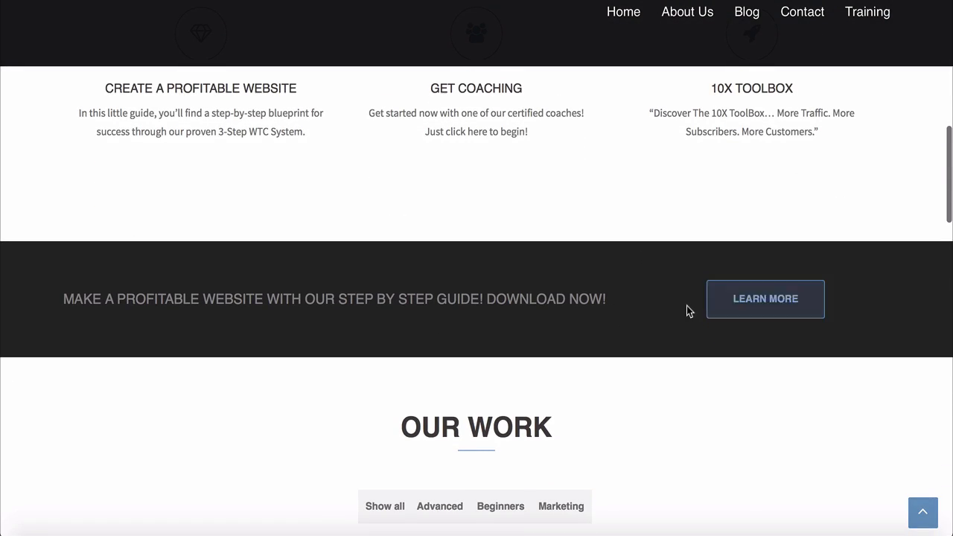
{"action": "scroll", "coordinate": [686, 309], "scroll_direction": "down", "scroll_amount": 3}
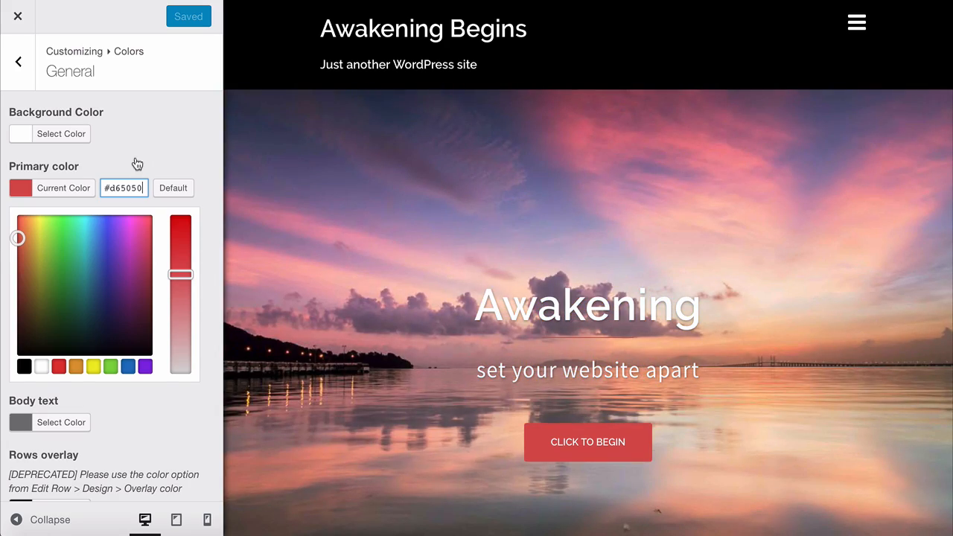
Set the theme's primary color to #6b97bf and publish the change
{"action": "left_click", "coordinate": [137, 164]}
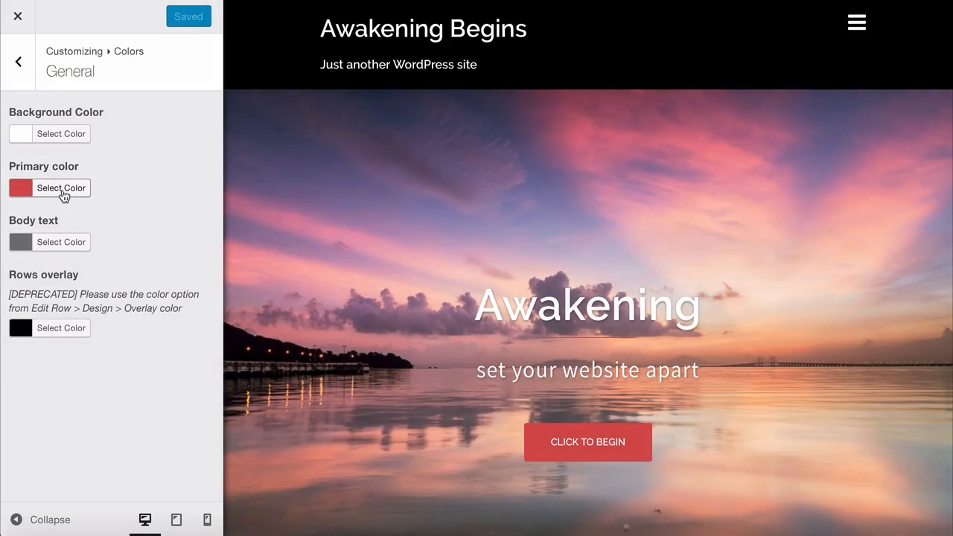
{"action": "left_click", "coordinate": [63, 190]}
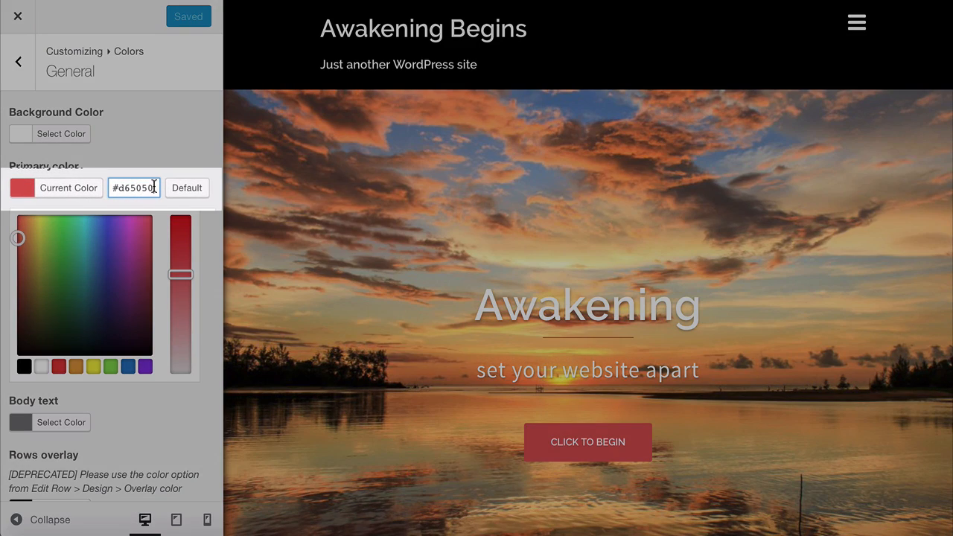
{"action": "left_click_drag", "start_coordinate": [155, 188], "coordinate": [119, 187]}
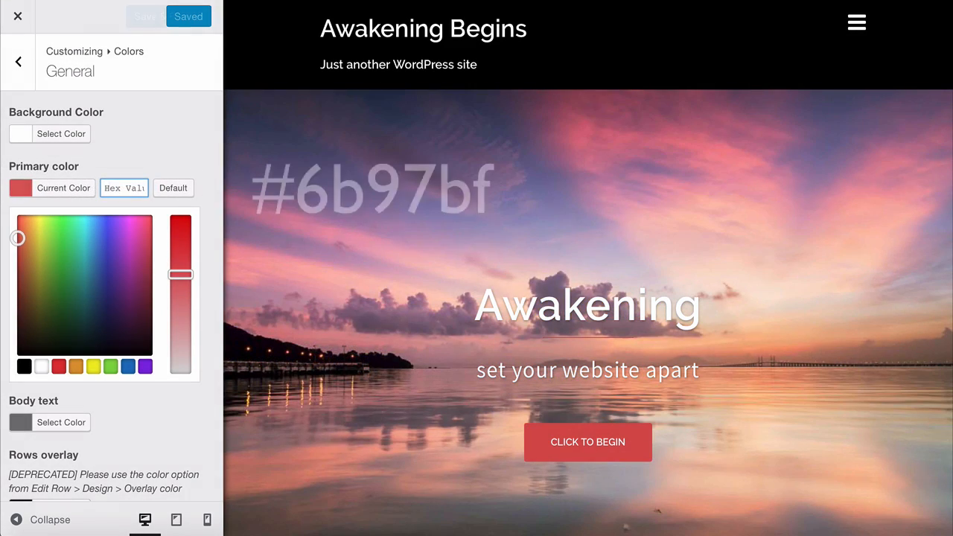
{"action": "type", "text": "#6b9"}
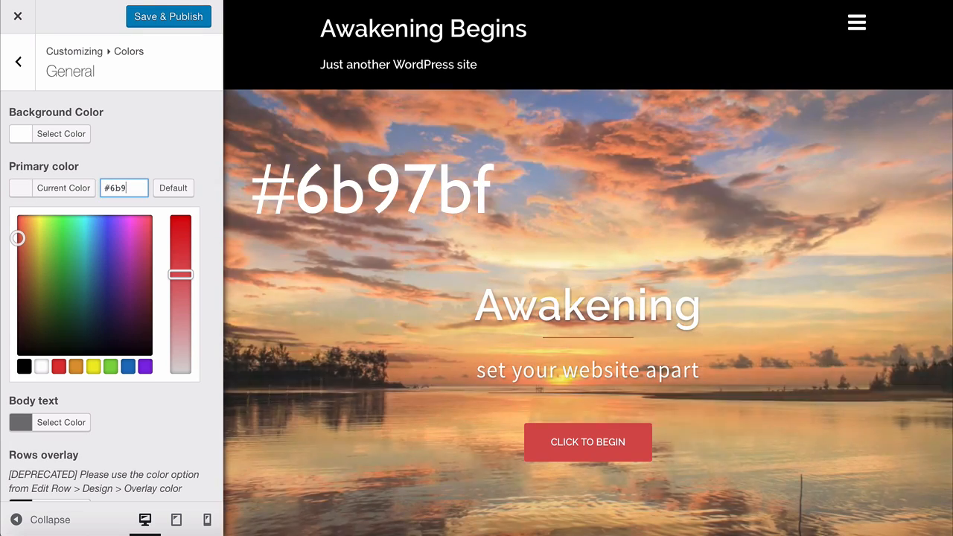
{"action": "type", "text": "7bf"}
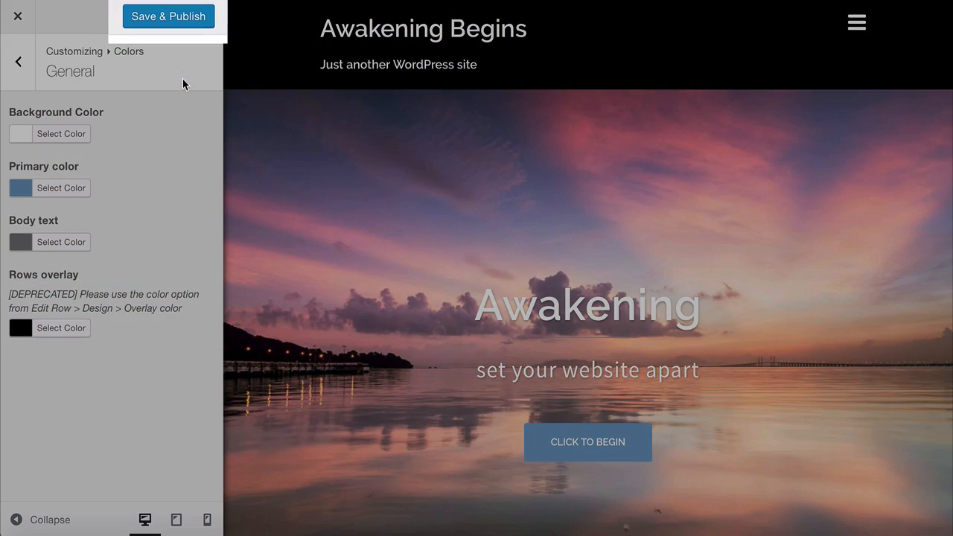
{"action": "left_click", "coordinate": [167, 20]}
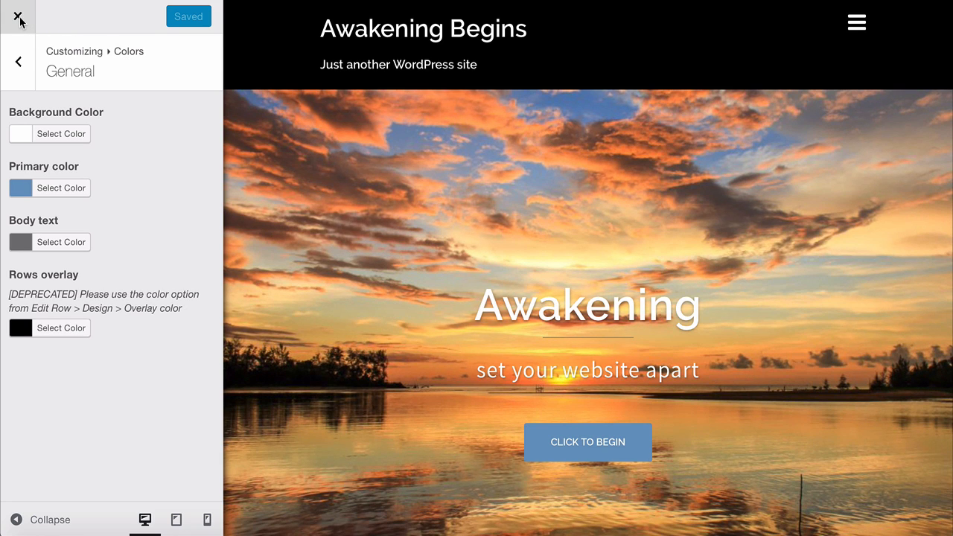
Leave the customizer and look through the site's General Settings down to the MOJO Coming Soon option
{"action": "left_click", "coordinate": [19, 18]}
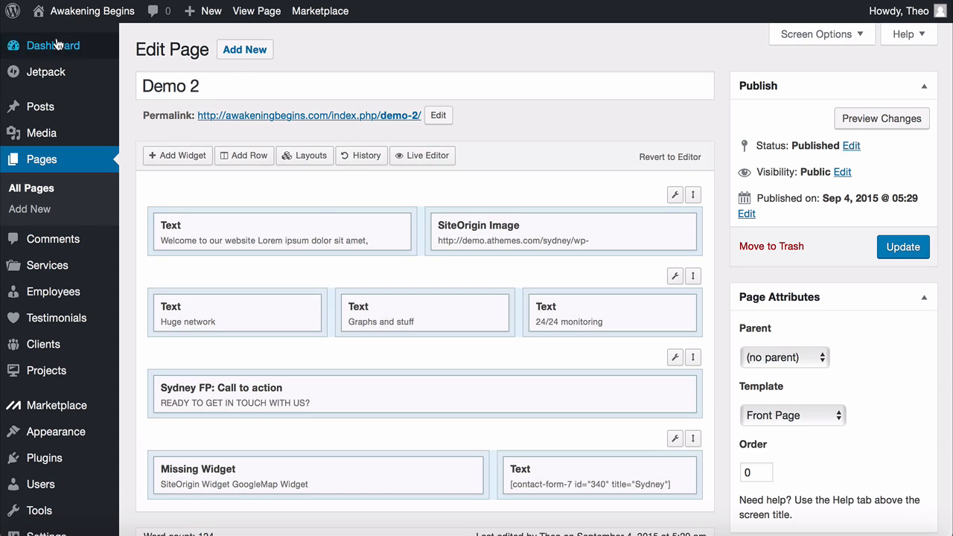
{"action": "mouse_move", "coordinate": [69, 52]}
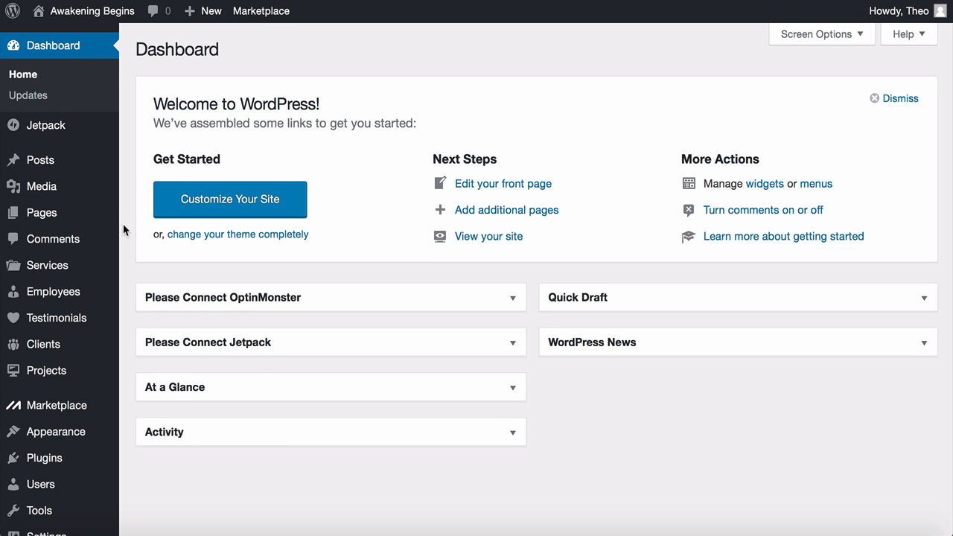
{"action": "scroll", "coordinate": [123, 224], "scroll_direction": "down", "scroll_amount": 3}
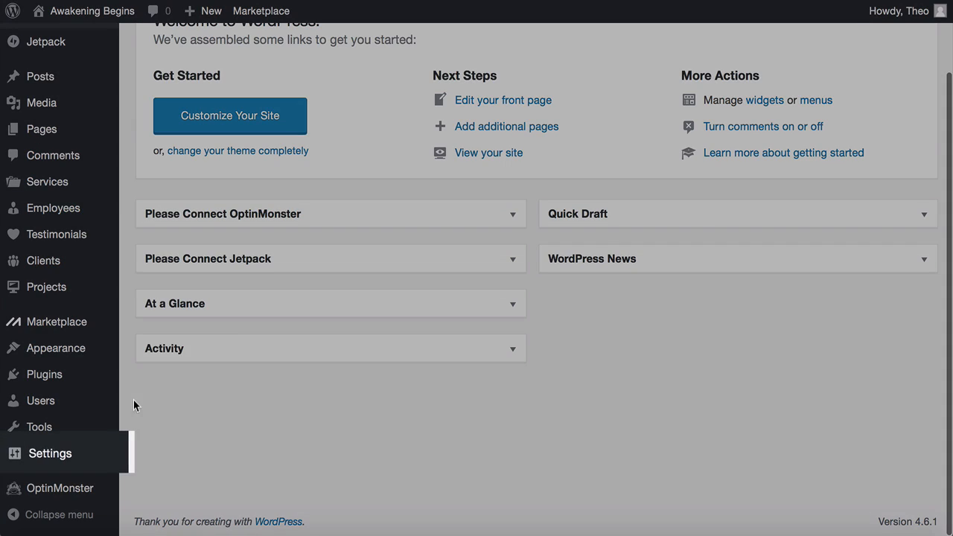
{"action": "mouse_move", "coordinate": [77, 456]}
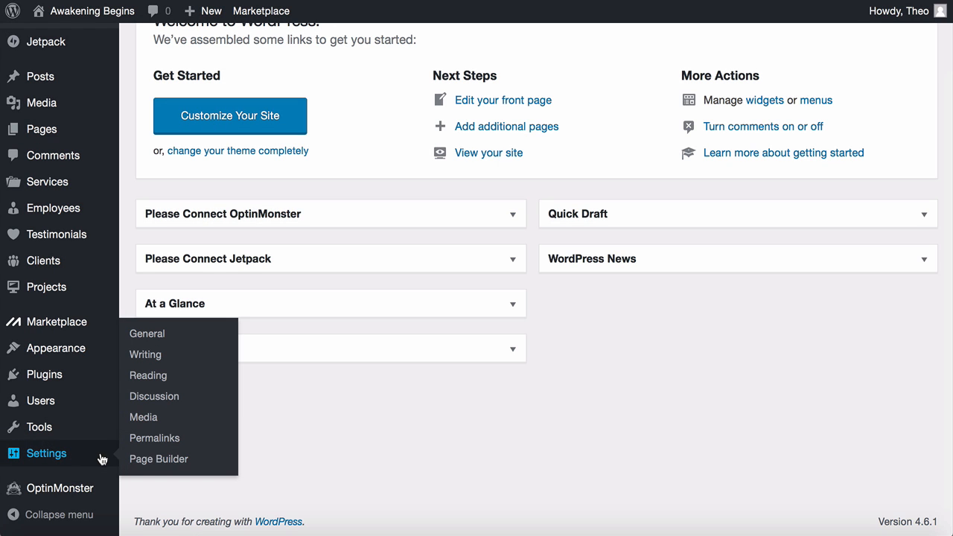
{"action": "left_click", "coordinate": [158, 338]}
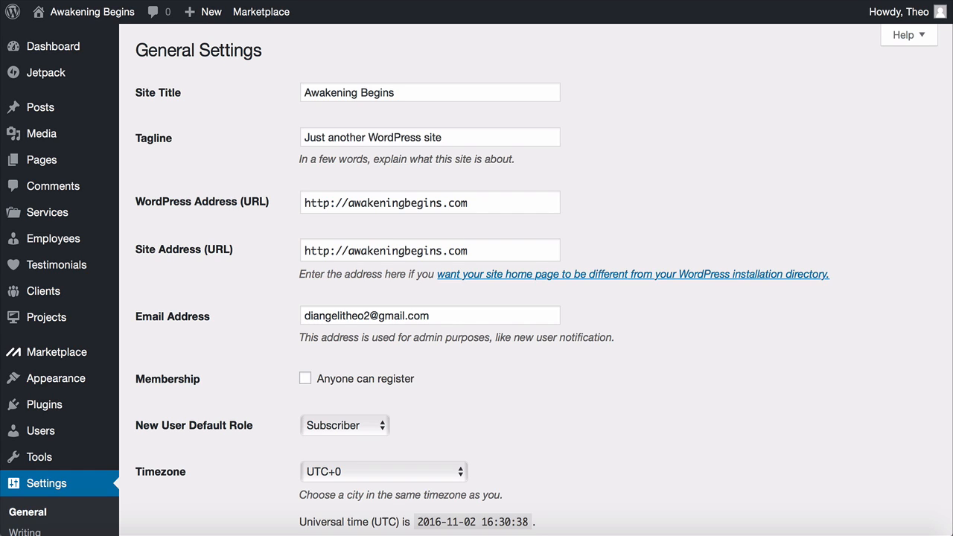
{"action": "scroll", "coordinate": [477, 298], "scroll_direction": "down", "scroll_amount": 9}
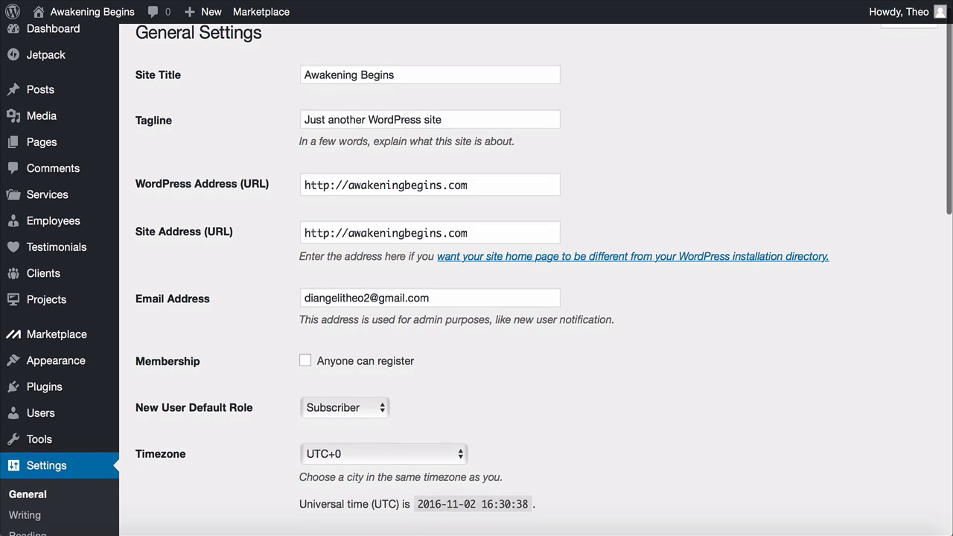
{"action": "scroll", "coordinate": [477, 298], "scroll_direction": "down", "scroll_amount": 1}
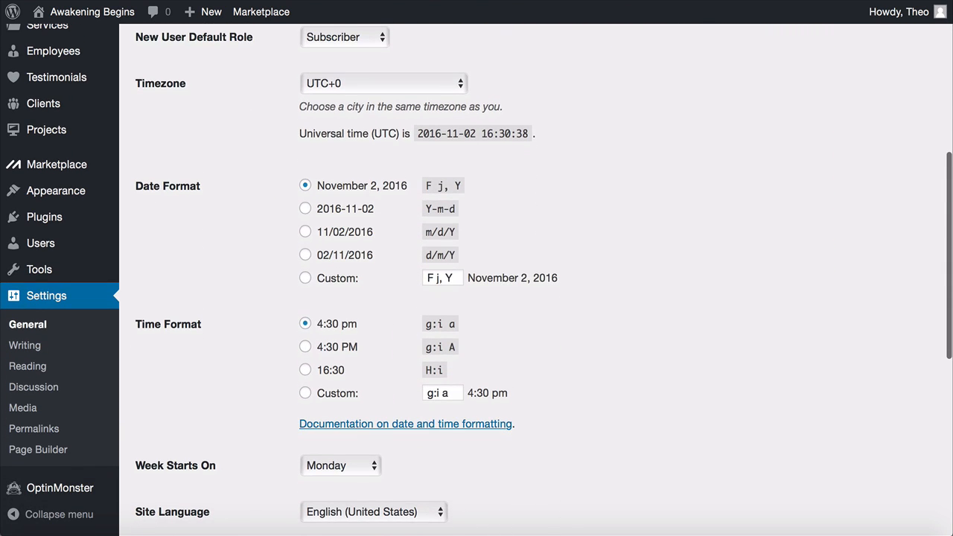
{"action": "scroll", "coordinate": [477, 298], "scroll_direction": "down", "scroll_amount": 8}
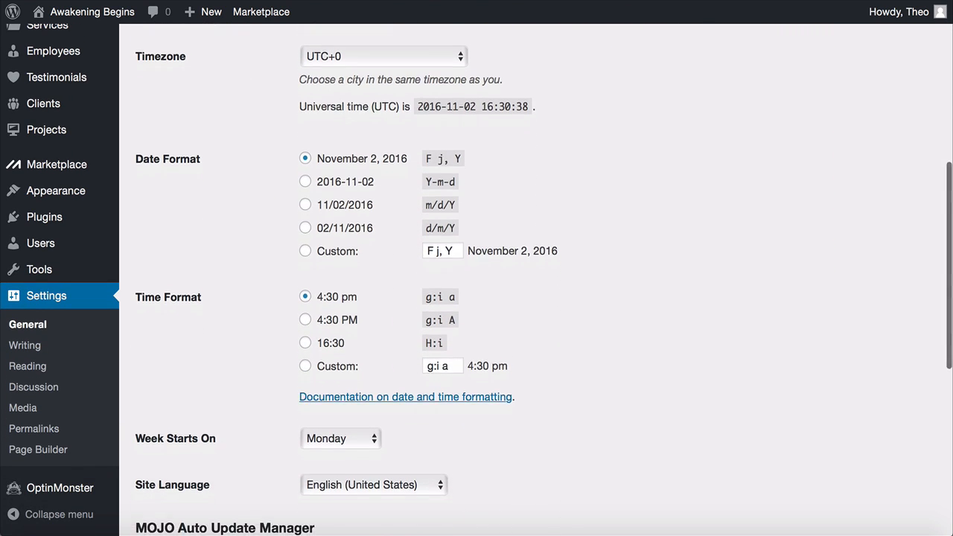
{"action": "scroll", "coordinate": [476, 298], "scroll_direction": "down", "scroll_amount": 4}
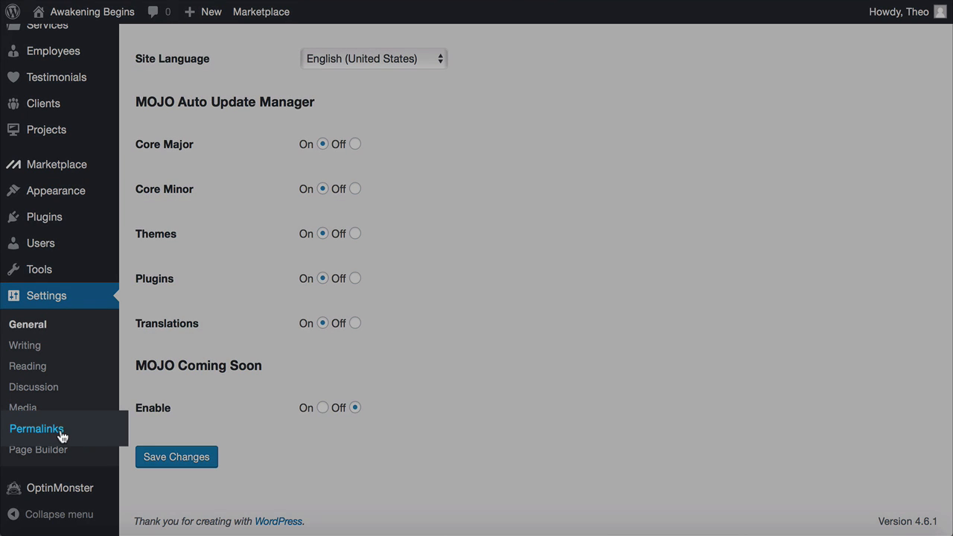
Change the site's permalink structure to Post name and save the changes
{"action": "left_click", "coordinate": [62, 437]}
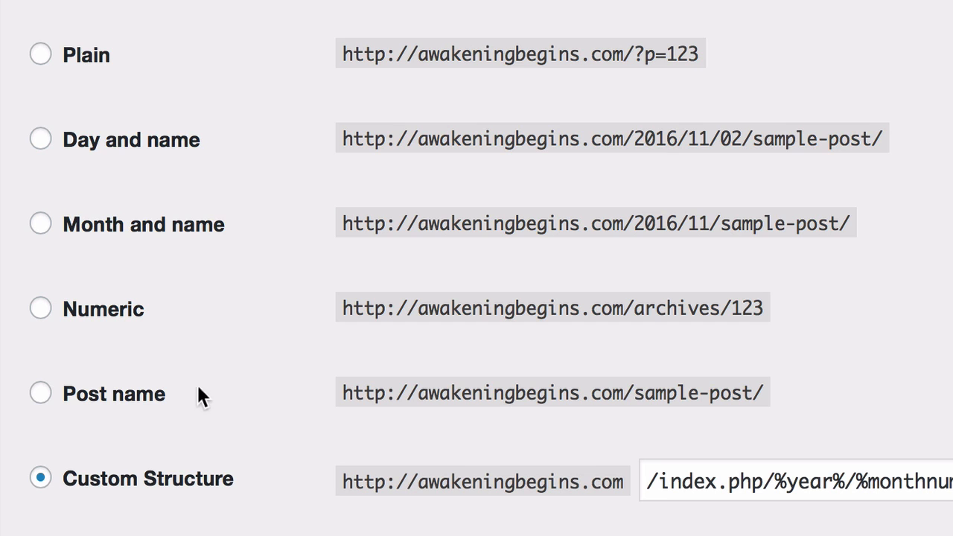
{"action": "left_click", "coordinate": [41, 394]}
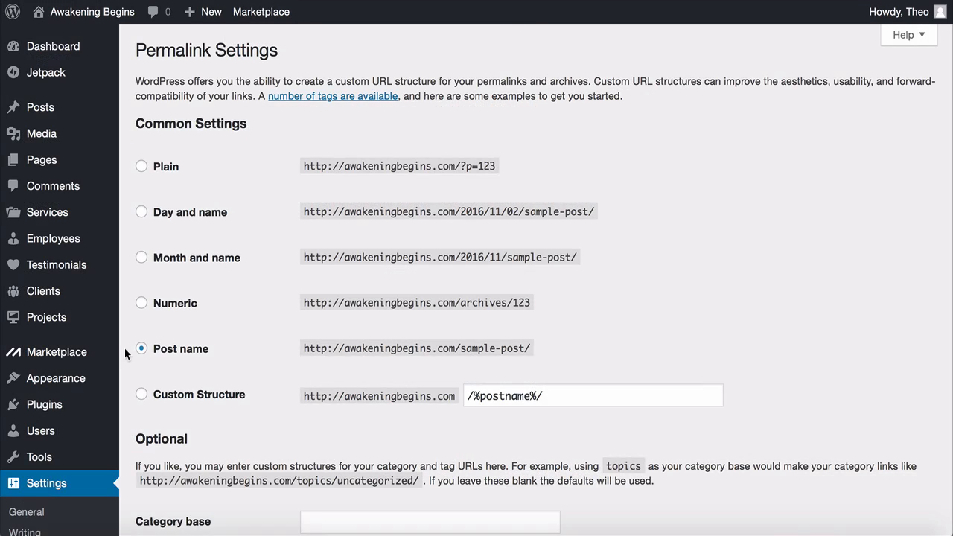
{"action": "scroll", "coordinate": [124, 348], "scroll_direction": "down", "scroll_amount": 5}
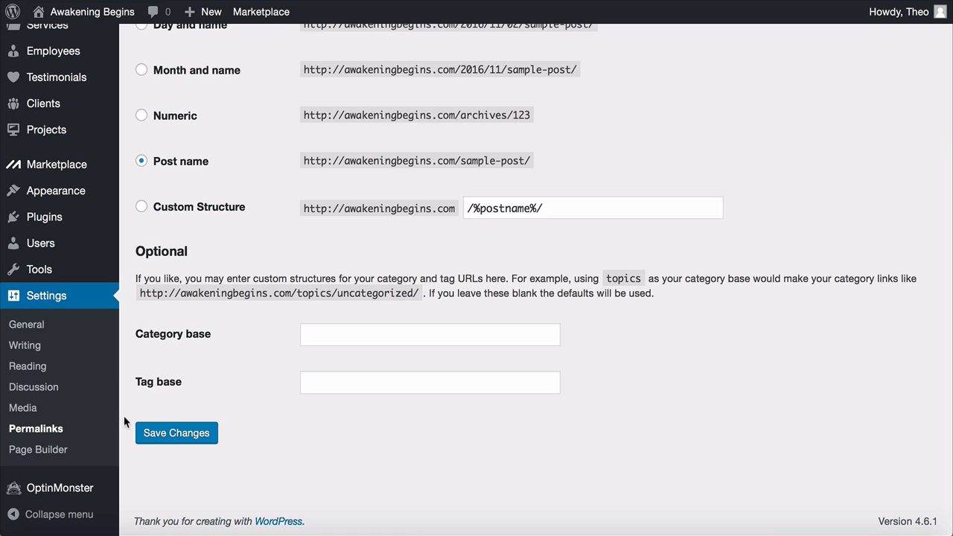
{"action": "left_click", "coordinate": [167, 439]}
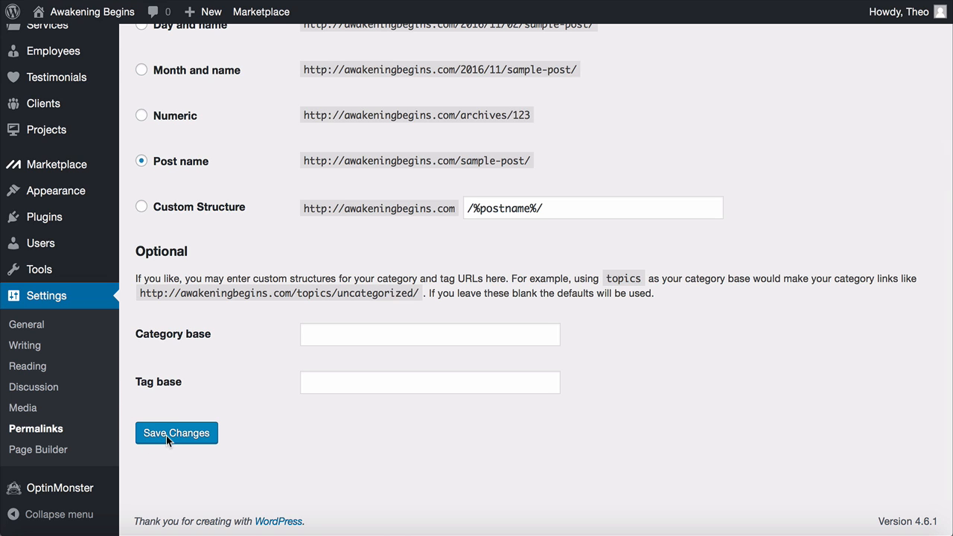
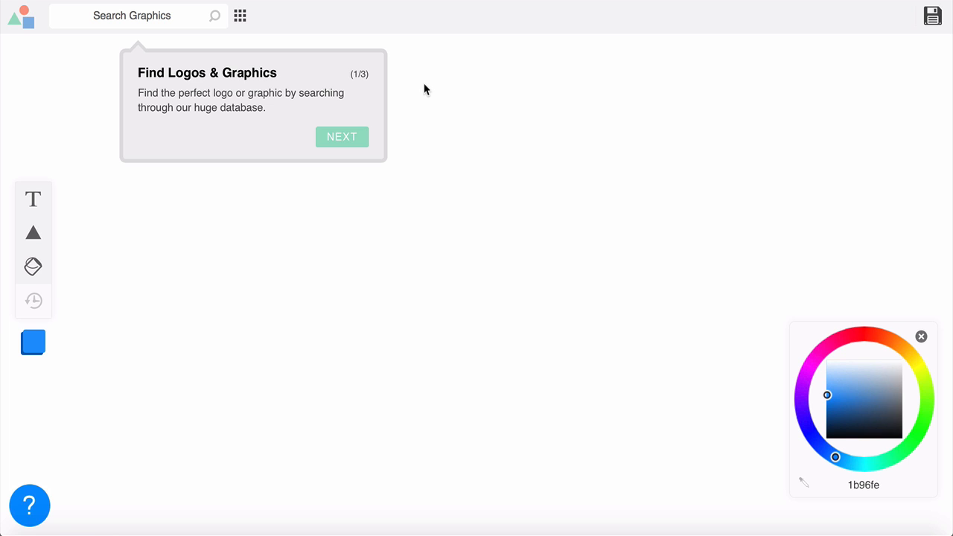
Dismiss the introductory tips of the logo editor and search the graphics library for "sun"
{"action": "left_click", "coordinate": [351, 142]}
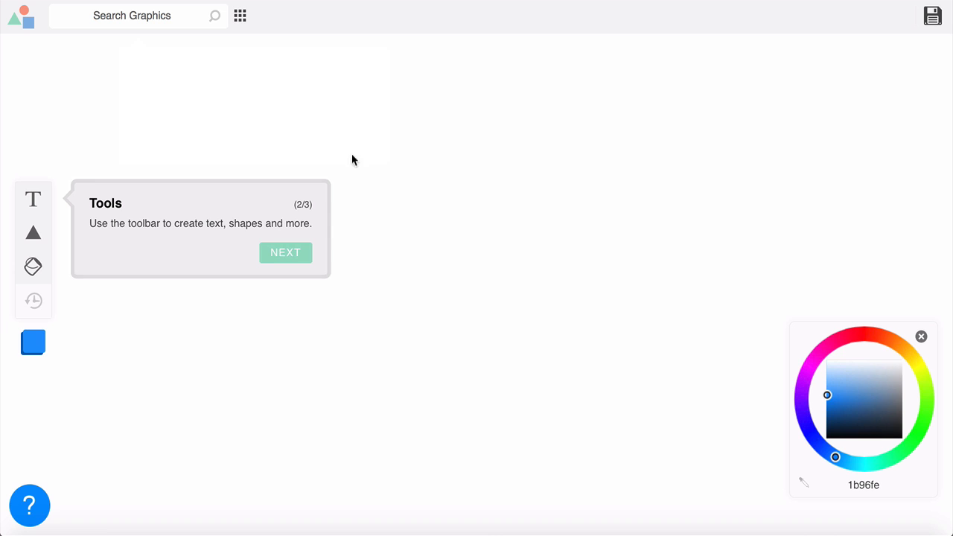
{"action": "left_click", "coordinate": [300, 256]}
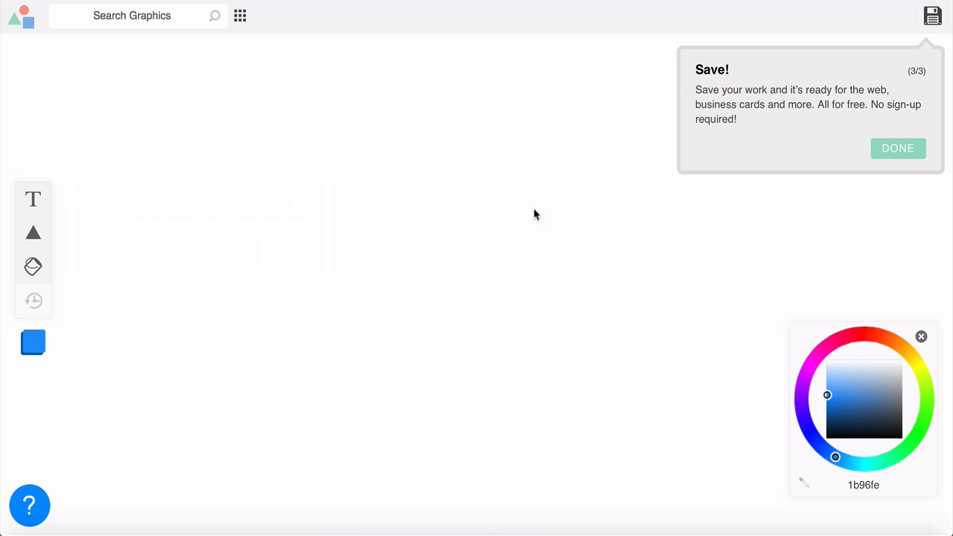
{"action": "left_click", "coordinate": [895, 150]}
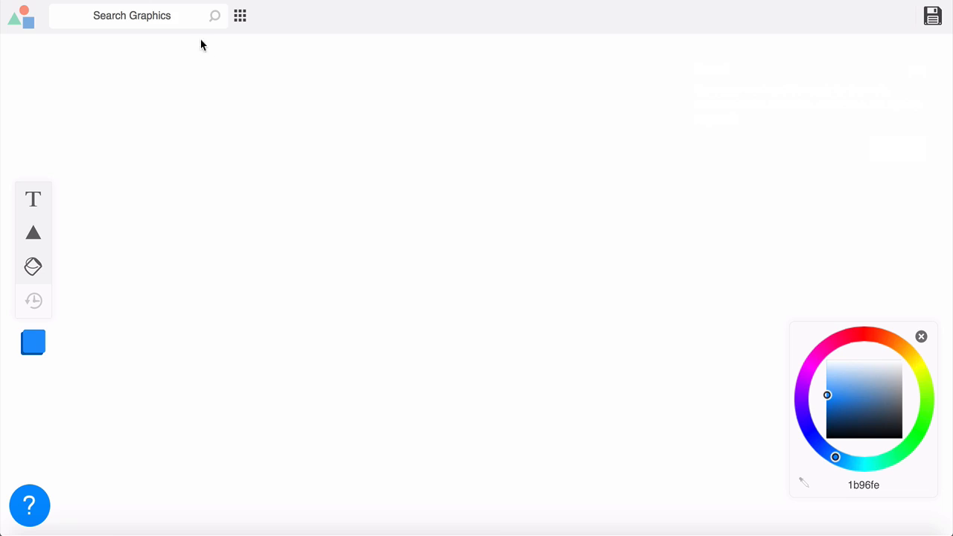
{"action": "left_click", "coordinate": [168, 14]}
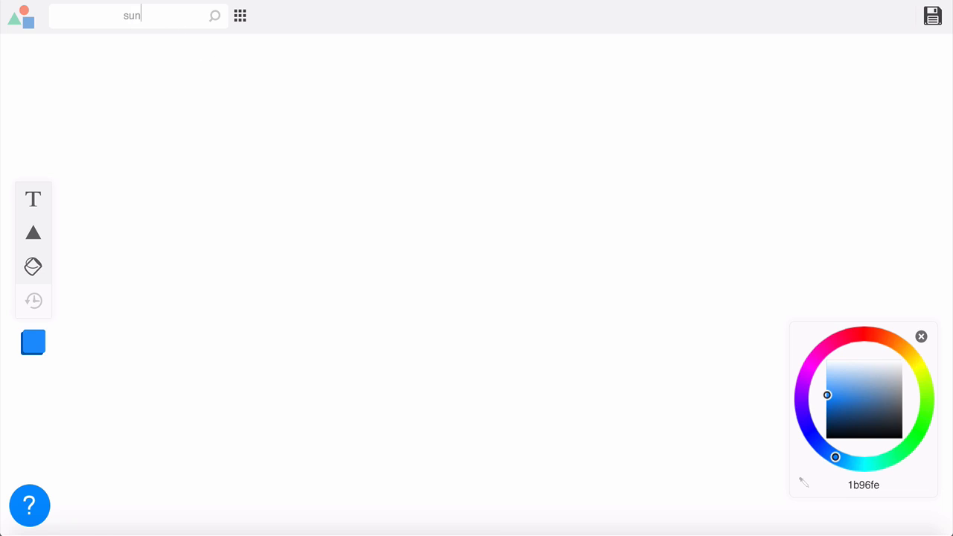
{"action": "type", "text": "sun"}
{"action": "key", "text": "Return"}
Add the outlined sunrise icon with a peak in its horizon line to the canvas and color it pale blue (ebf6ff)
{"action": "scroll", "coordinate": [477, 283], "scroll_direction": "down", "scroll_amount": 10}
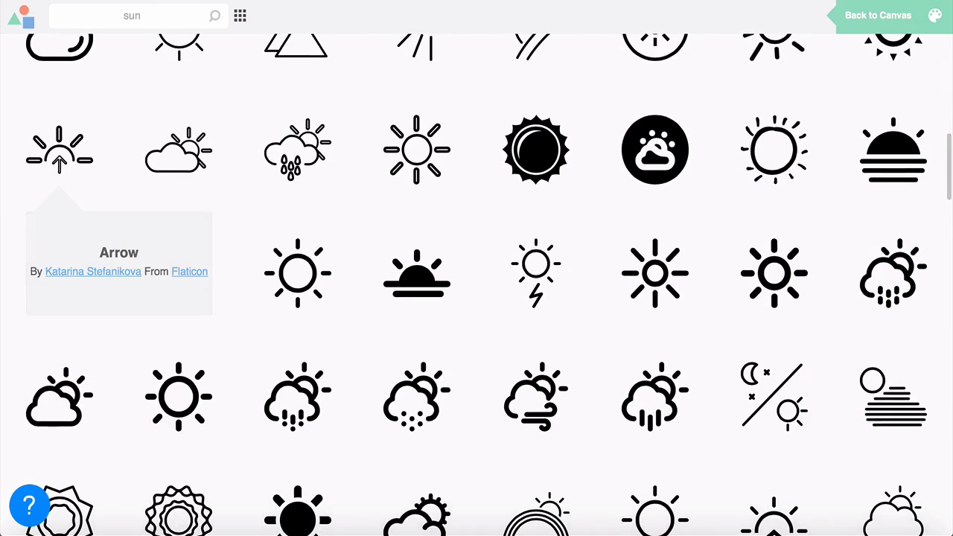
{"action": "scroll", "coordinate": [476, 283], "scroll_direction": "down", "scroll_amount": 6}
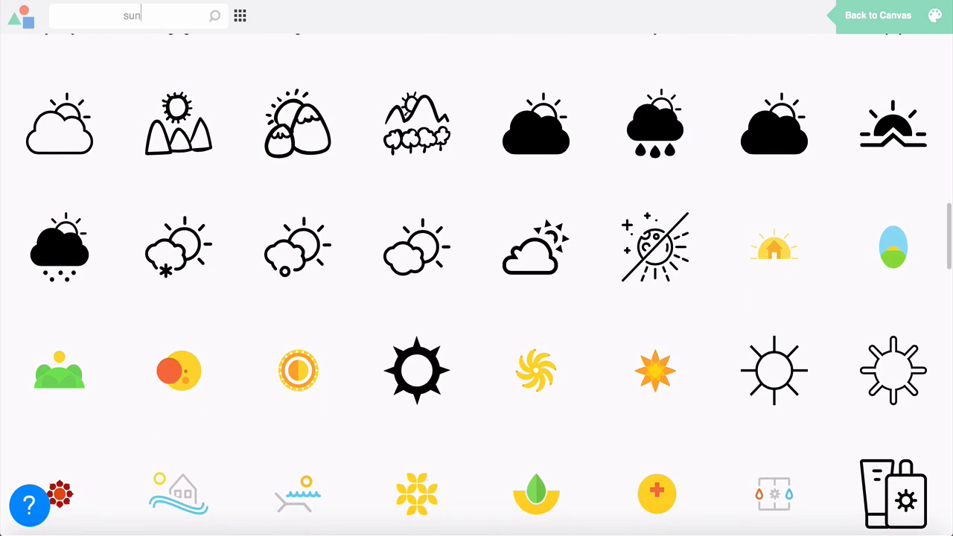
{"action": "scroll", "coordinate": [477, 283], "scroll_direction": "down", "scroll_amount": 1}
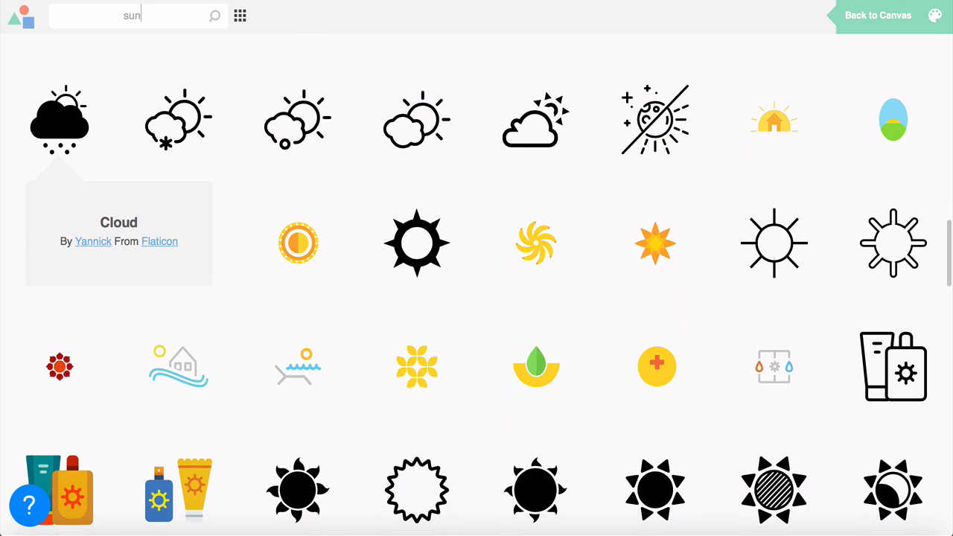
{"action": "scroll", "coordinate": [845, 311], "scroll_direction": "up", "scroll_amount": 3}
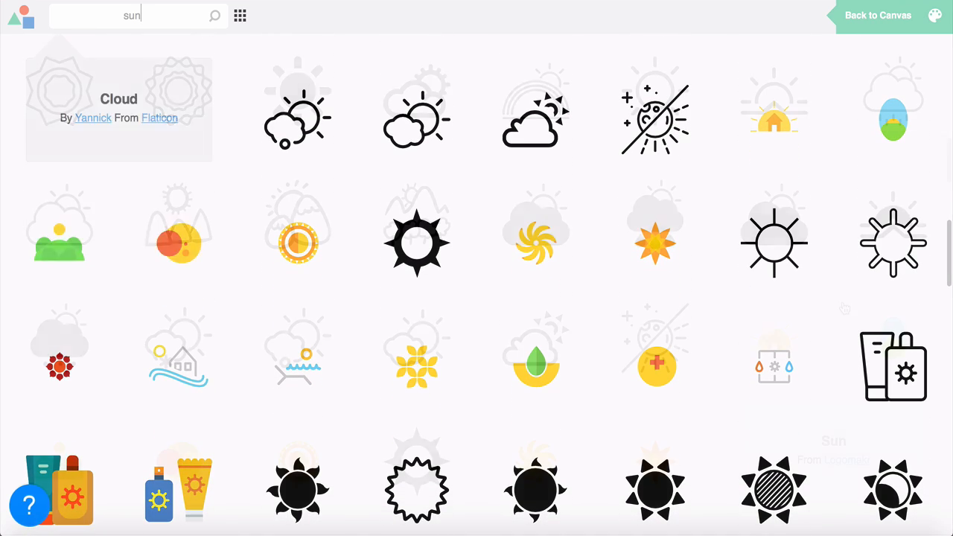
{"action": "left_click_drag", "start_coordinate": [817, 162], "coordinate": [783, 120]}
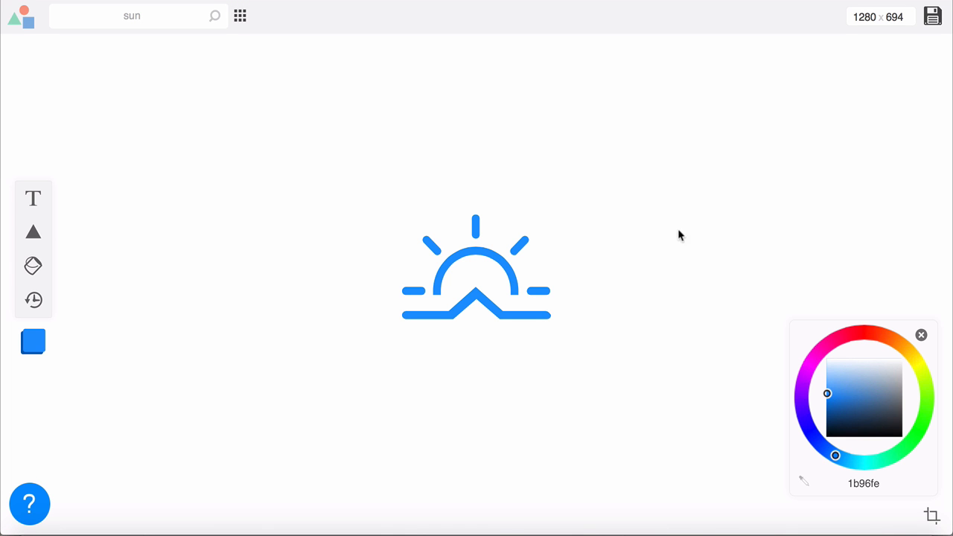
{"action": "left_click", "coordinate": [516, 320]}
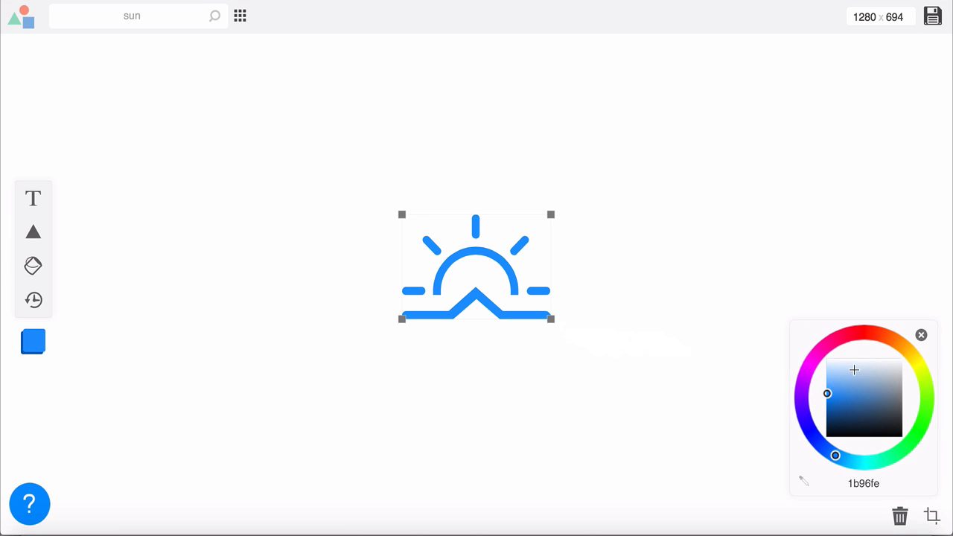
{"action": "left_click", "coordinate": [830, 361]}
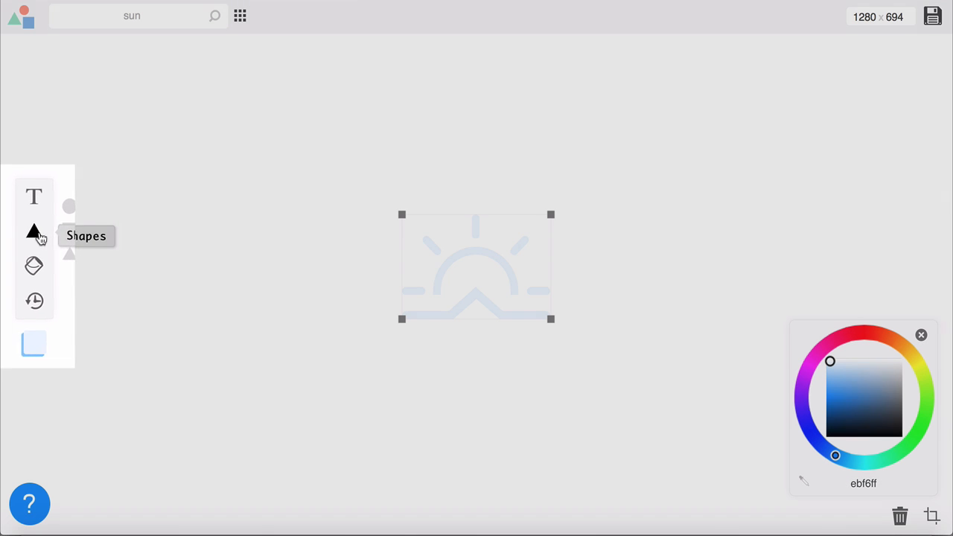
Try out a circle and a triangle shape on either side of the sunrise icon, and delete both shapes
{"action": "left_click", "coordinate": [69, 217]}
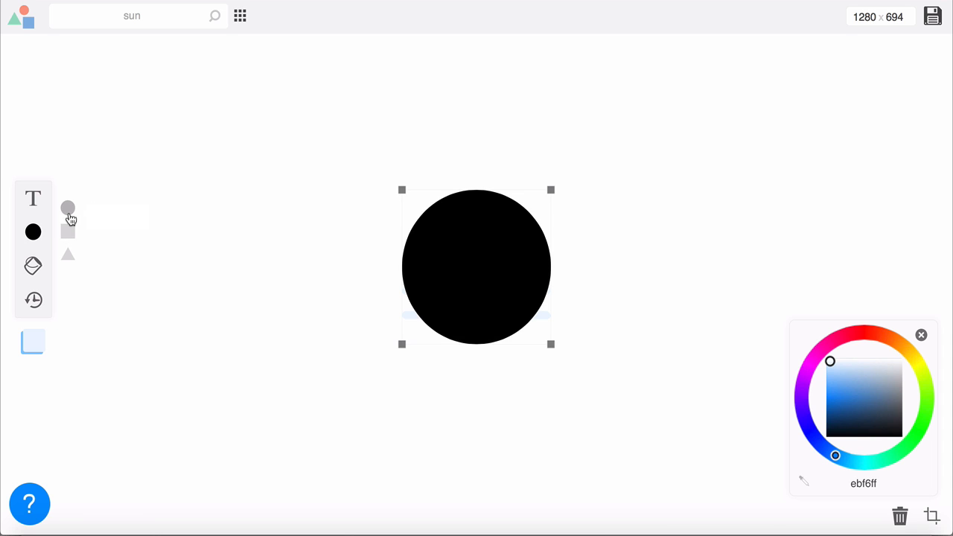
{"action": "left_click_drag", "start_coordinate": [449, 266], "coordinate": [624, 262]}
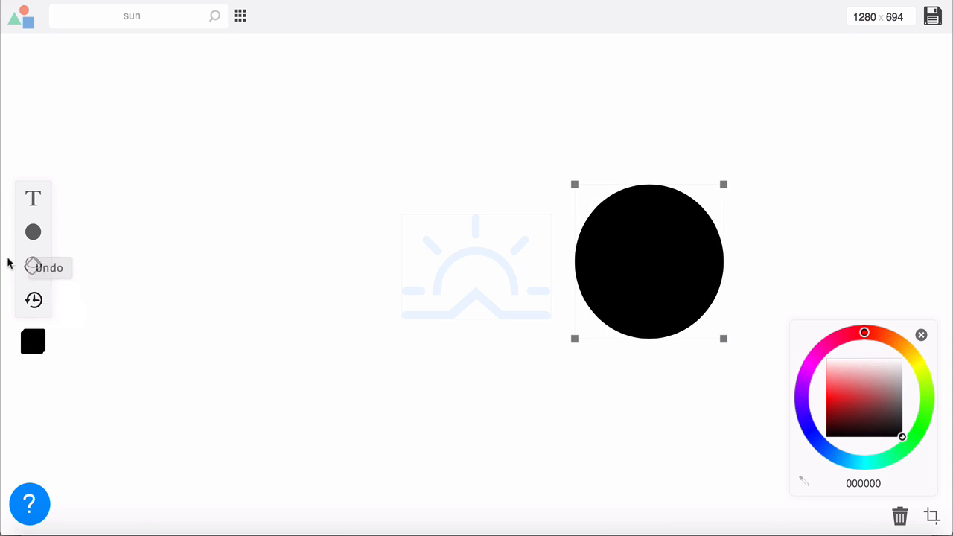
{"action": "mouse_move", "coordinate": [37, 237]}
{"action": "left_click", "coordinate": [67, 255]}
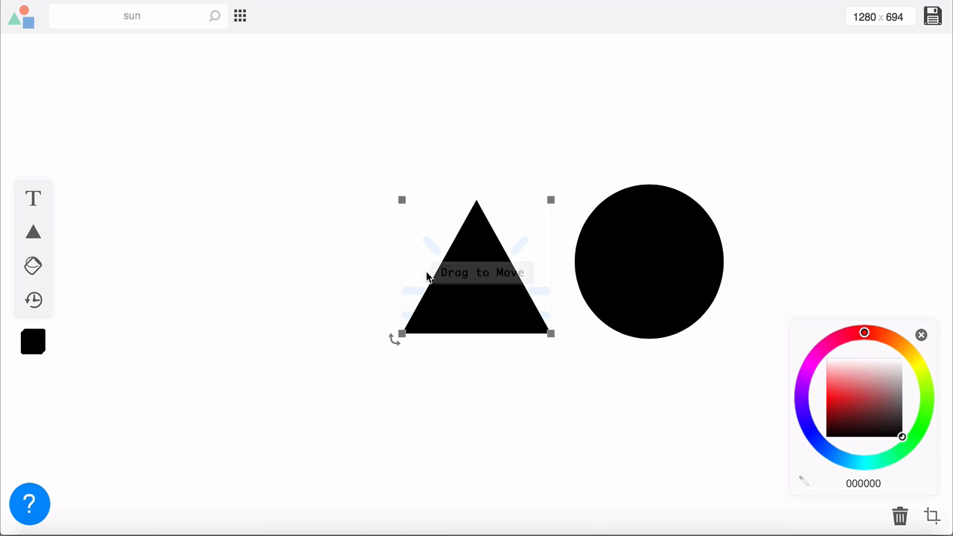
{"action": "left_click_drag", "start_coordinate": [425, 275], "coordinate": [276, 219]}
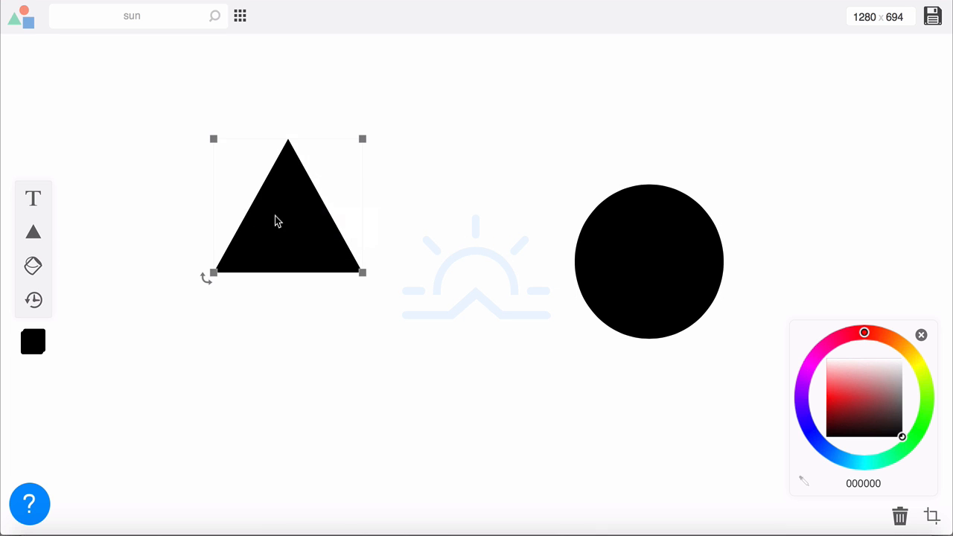
{"action": "key", "text": "Delete"}
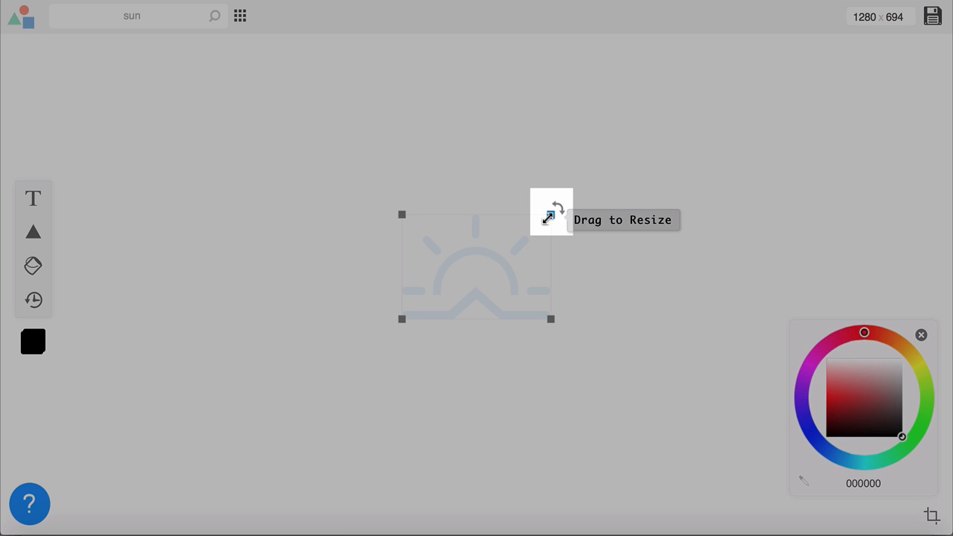
Shrink the sunrise icon to a bit over a third of its size and deselect it
{"action": "left_click_drag", "start_coordinate": [549, 217], "coordinate": [457, 287]}
{"action": "left_click", "coordinate": [411, 350]}
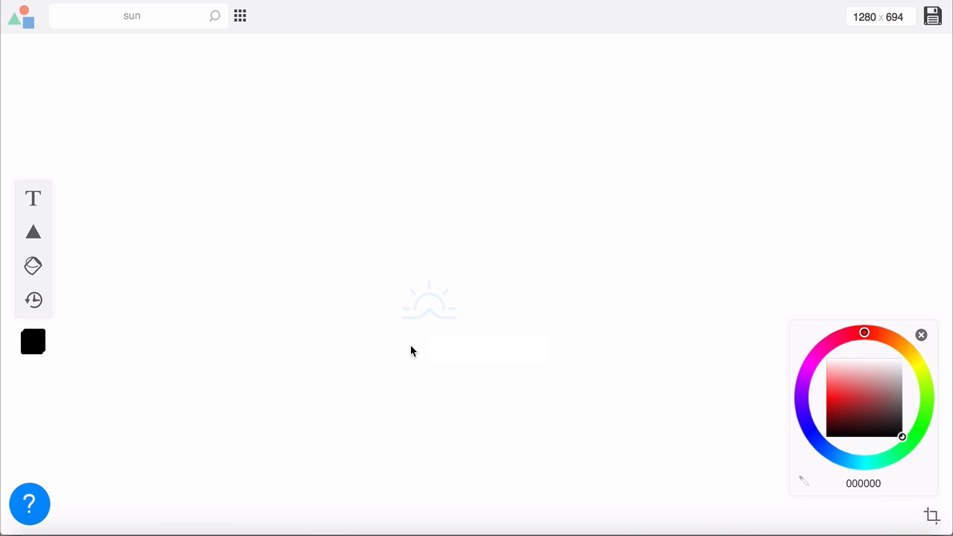
Recolor the sunrise icon white (ffffff) and save the logo
{"action": "left_click", "coordinate": [427, 312]}
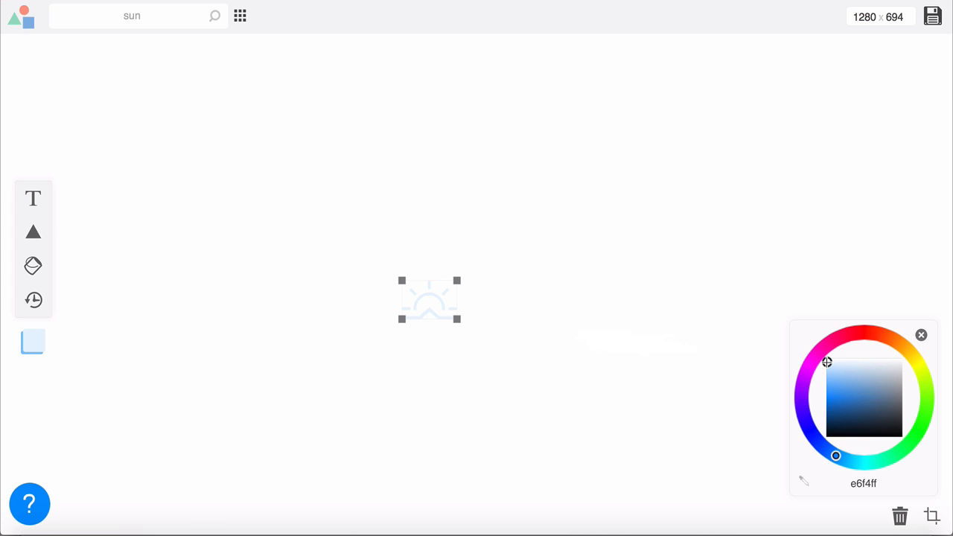
{"action": "left_click_drag", "start_coordinate": [826, 362], "coordinate": [844, 339]}
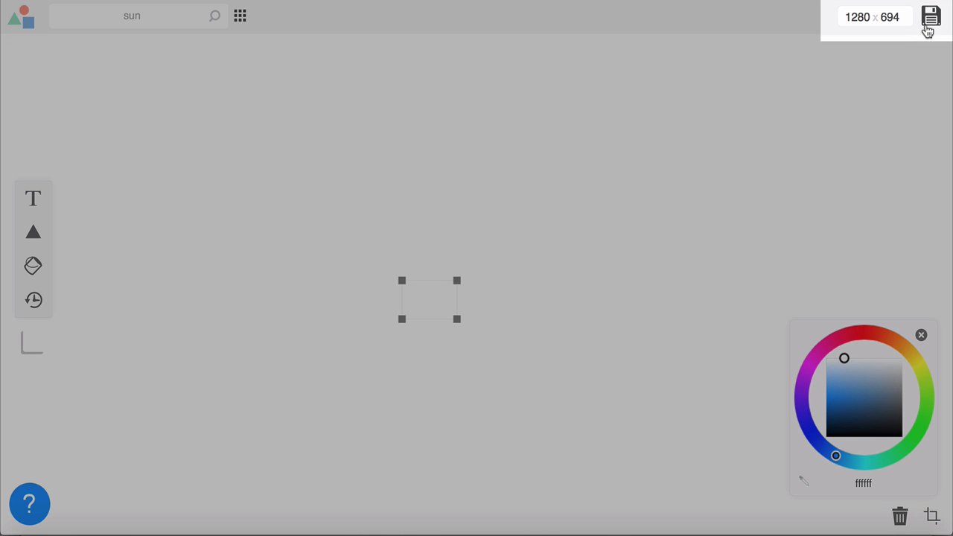
{"action": "left_click", "coordinate": [928, 29]}
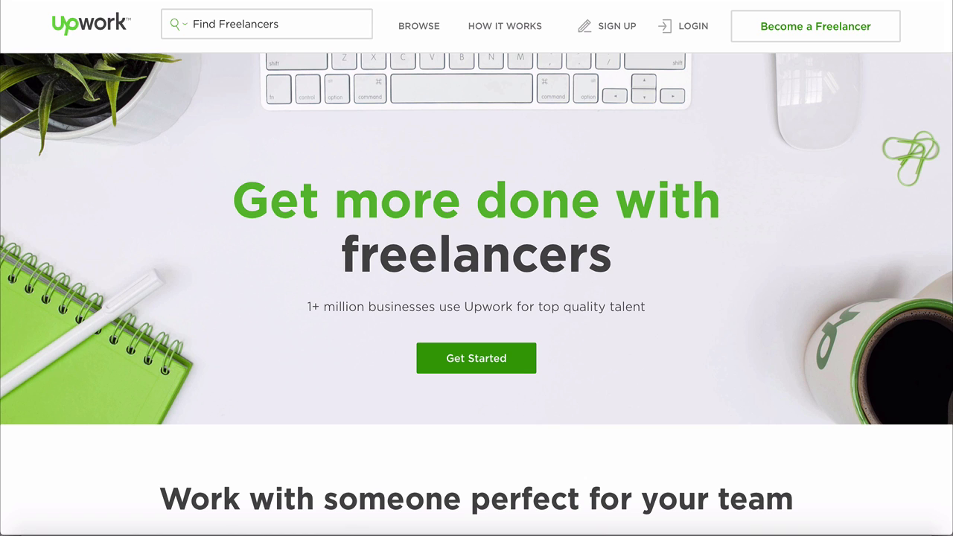
Look through the Upwork home page down to the freelancer categories
{"action": "scroll", "coordinate": [477, 268], "scroll_direction": "down", "scroll_amount": 5}
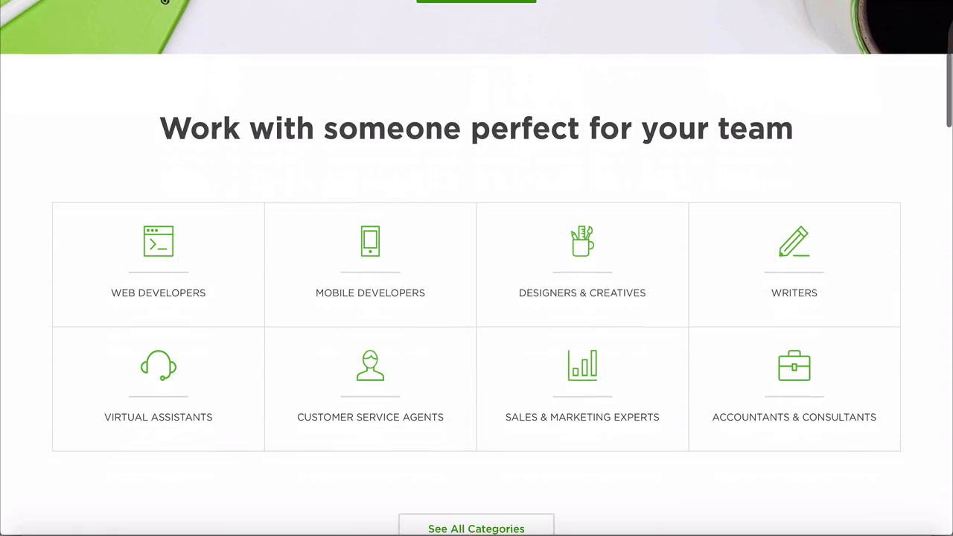
{"action": "scroll", "coordinate": [149, 186], "scroll_direction": "down", "scroll_amount": 2}
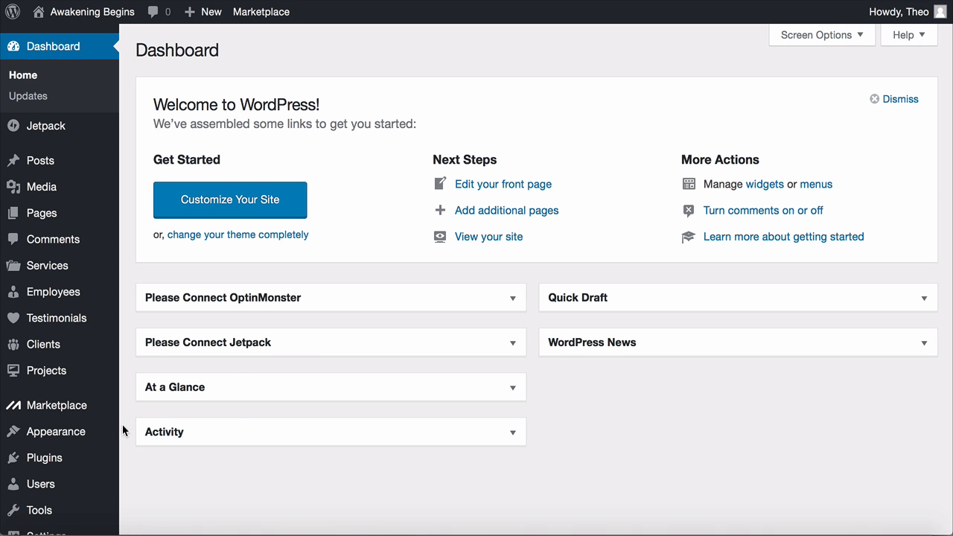
Open the WordPress customizer's site title/tagline/logo settings and upload Logomakr_5Ao3T1.png as the site logo
{"action": "mouse_move", "coordinate": [102, 439]}
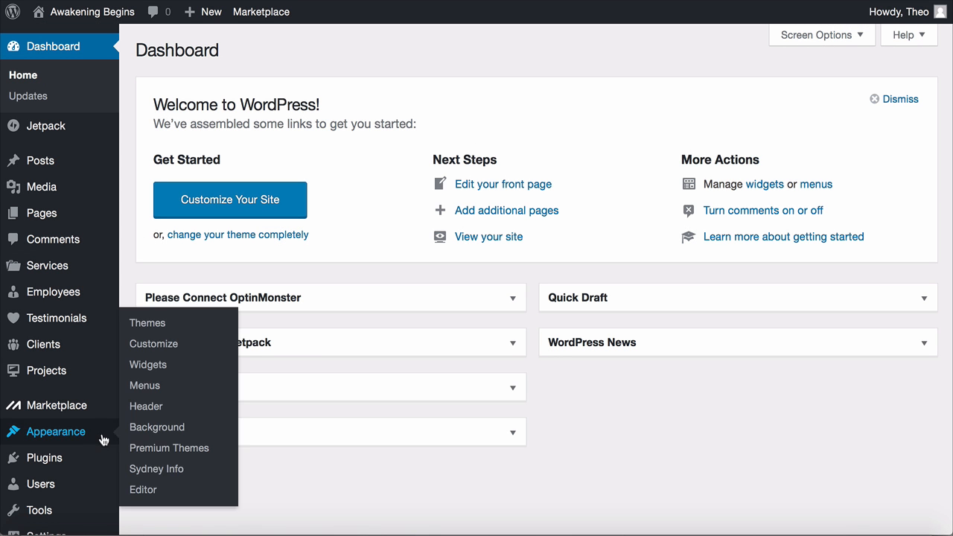
{"action": "left_click", "coordinate": [128, 343]}
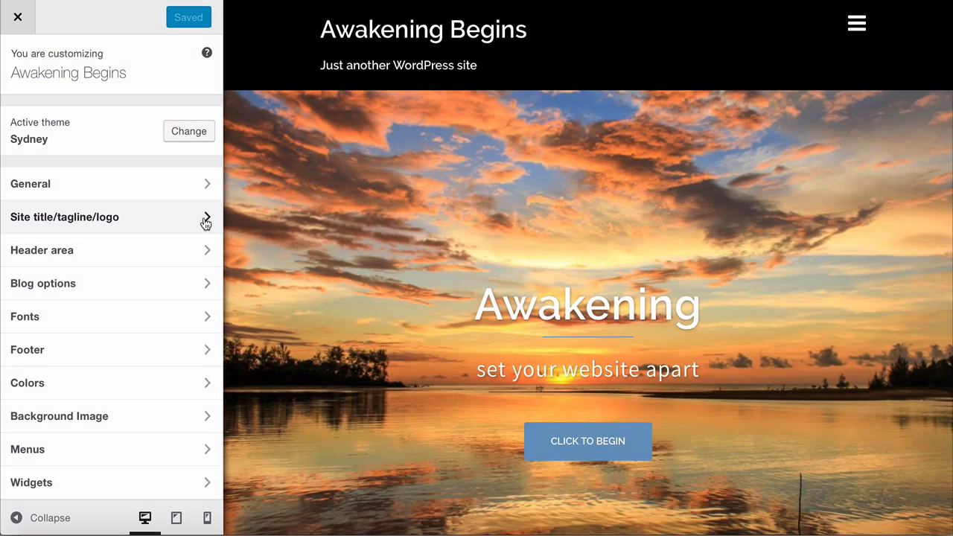
{"action": "left_click", "coordinate": [205, 219]}
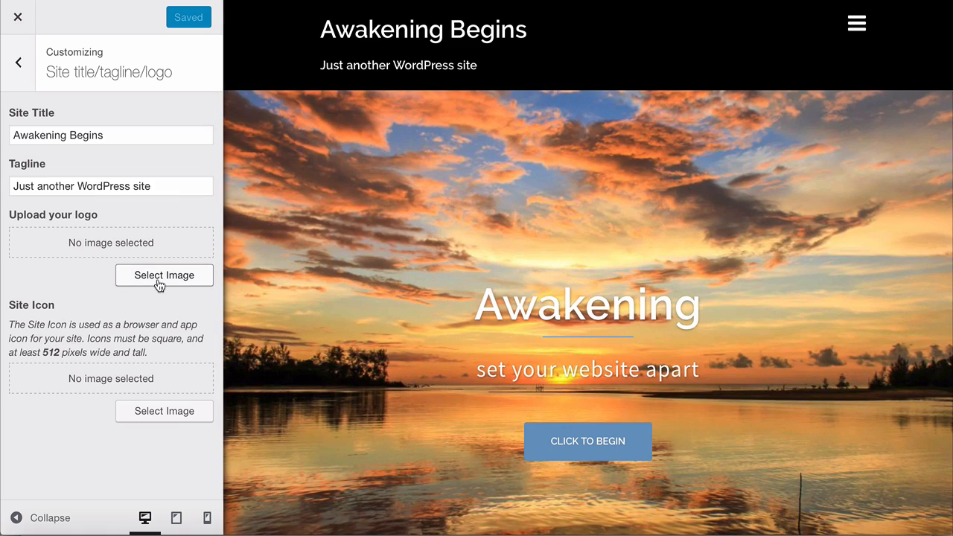
{"action": "left_click", "coordinate": [158, 284]}
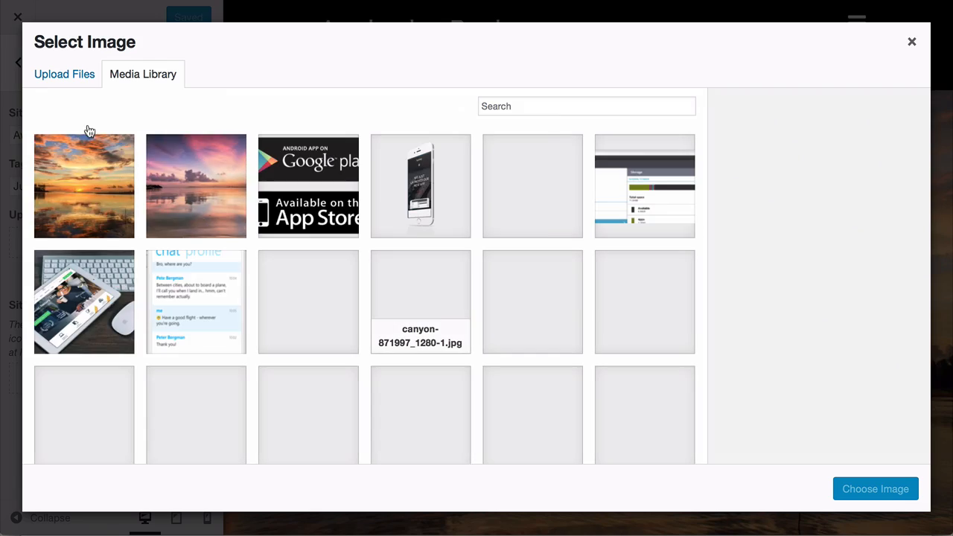
{"action": "left_click", "coordinate": [64, 79]}
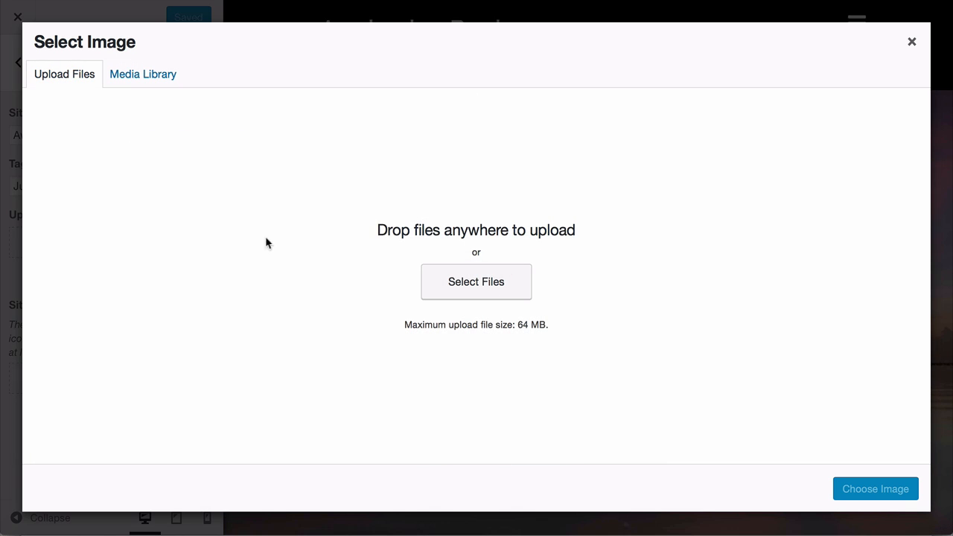
{"action": "left_click", "coordinate": [460, 289]}
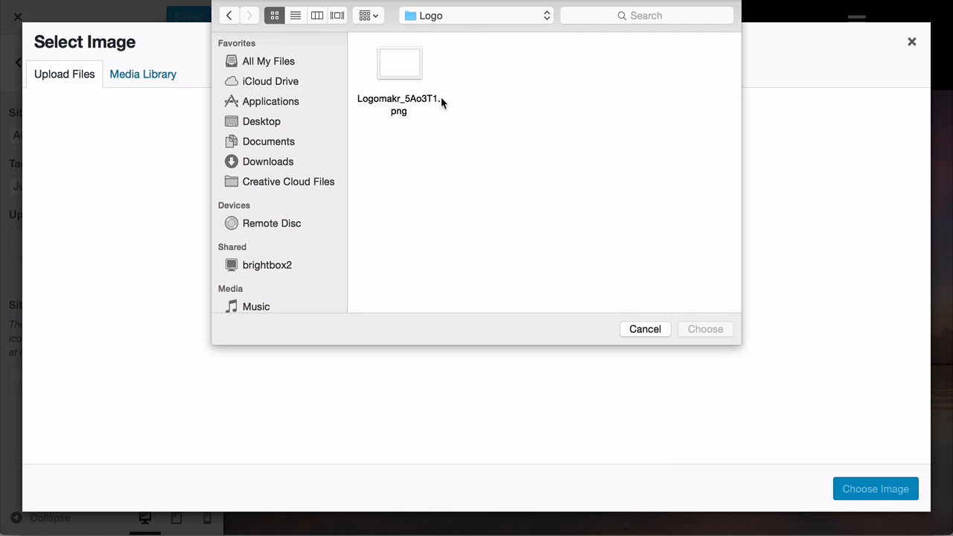
{"action": "left_click", "coordinate": [401, 72]}
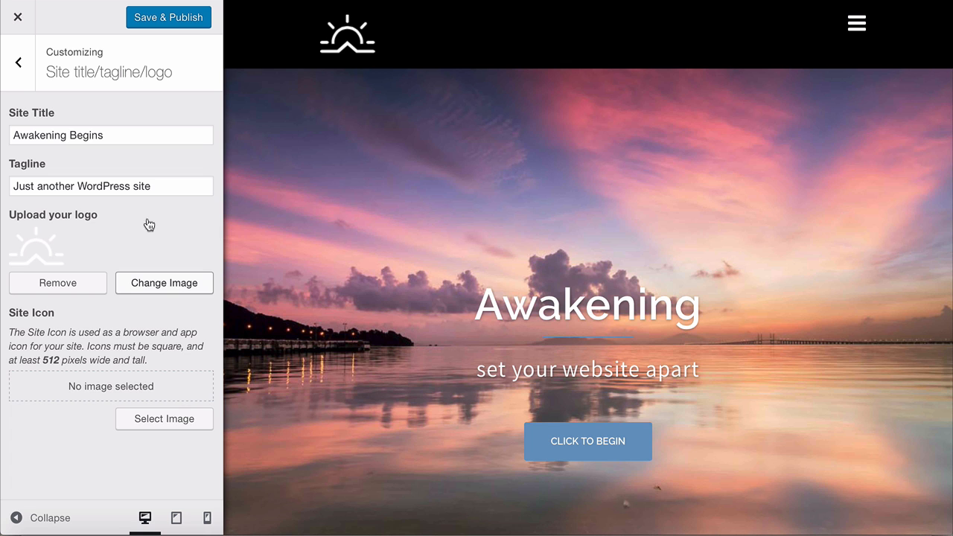
Remove the logo image from the site header, publish the change and leave the customizer
{"action": "left_click", "coordinate": [58, 284]}
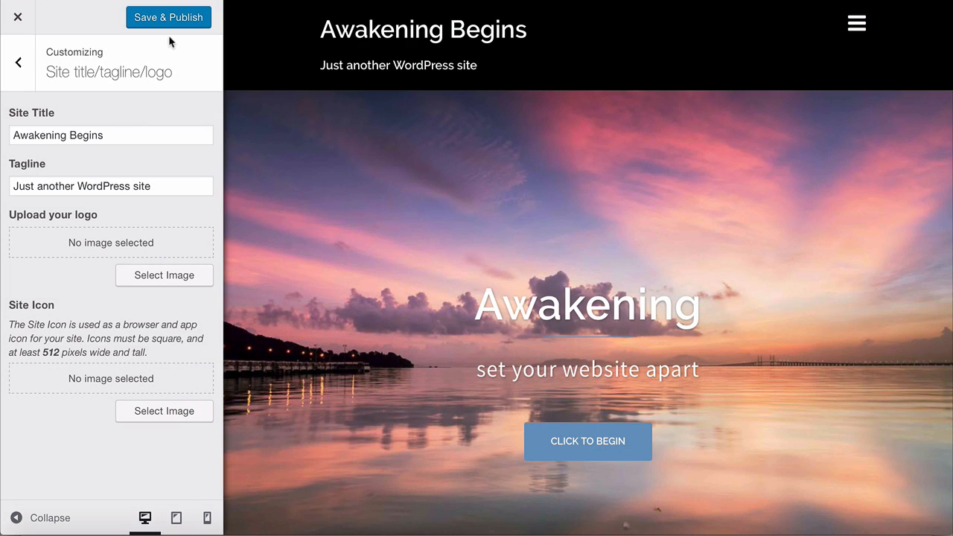
{"action": "left_click", "coordinate": [170, 27]}
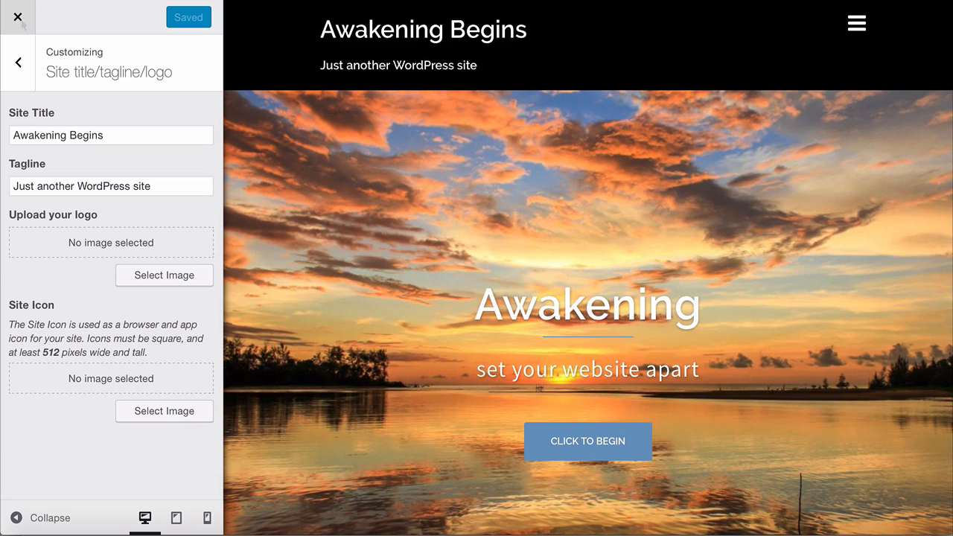
{"action": "left_click", "coordinate": [17, 17]}
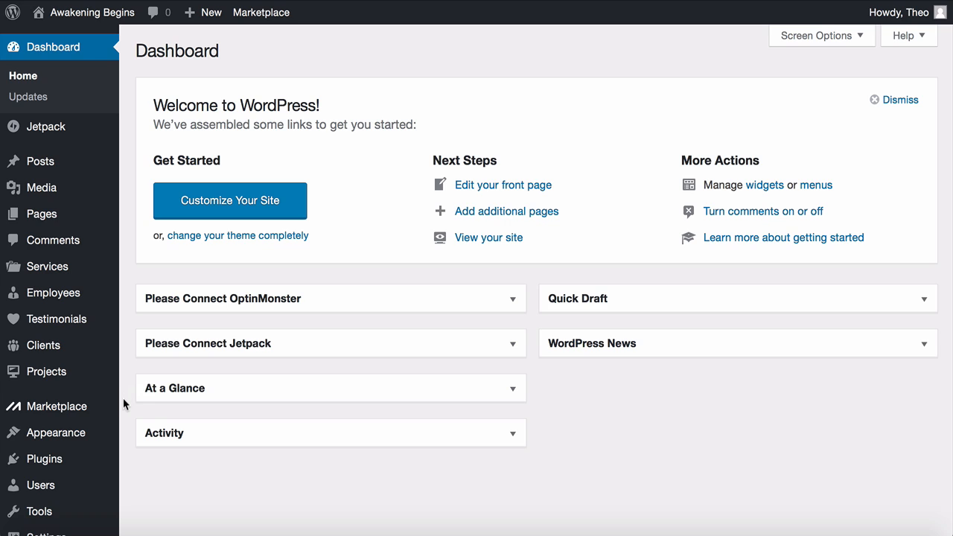
Search the plugin directory for "simple custom css", then install and activate the Simple Custom CSS and JS plugin
{"action": "mouse_move", "coordinate": [100, 463]}
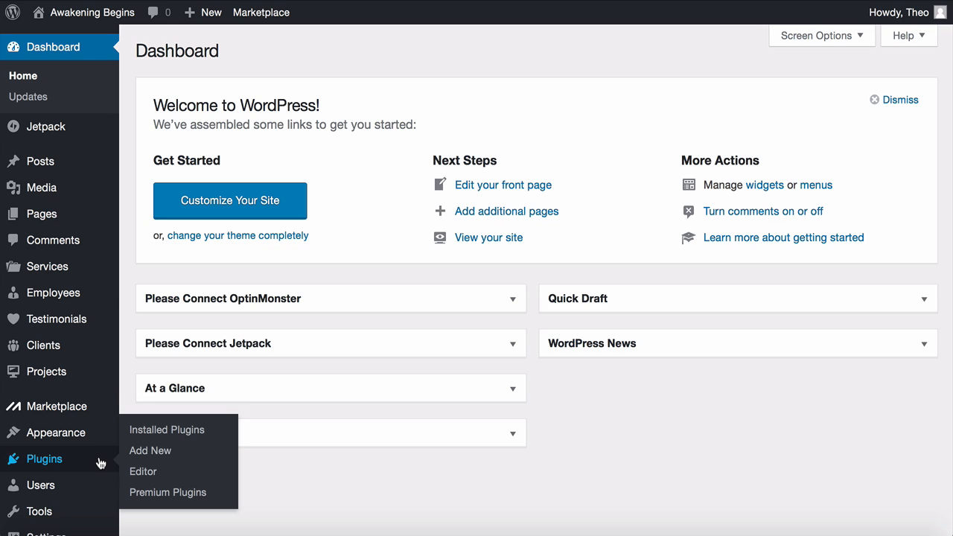
{"action": "left_click", "coordinate": [149, 456]}
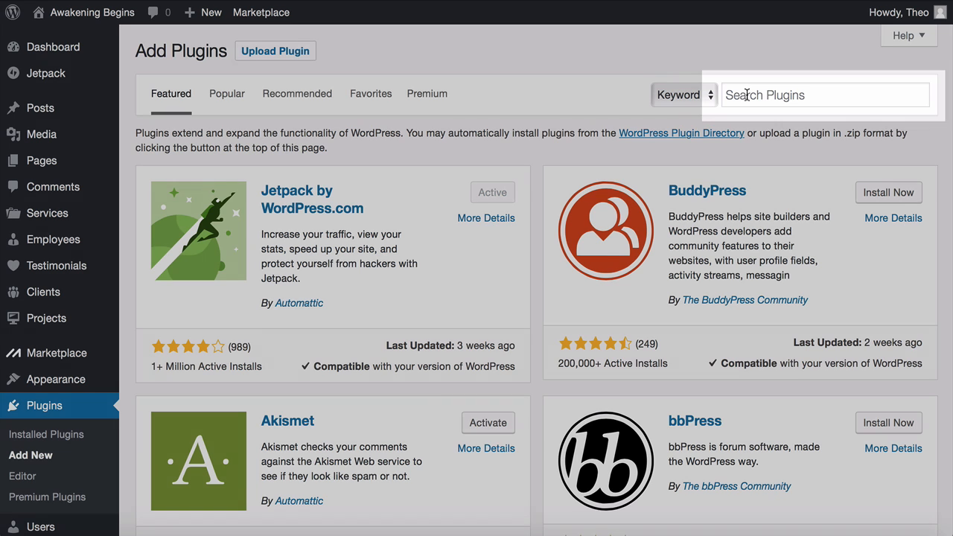
{"action": "left_click", "coordinate": [746, 94]}
{"action": "type", "text": "simple custom css"}
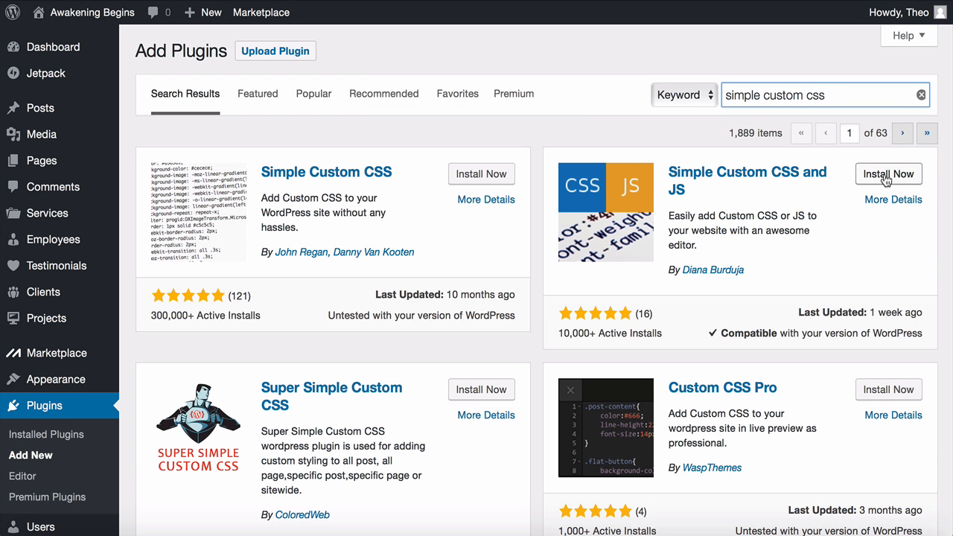
{"action": "left_click", "coordinate": [887, 176]}
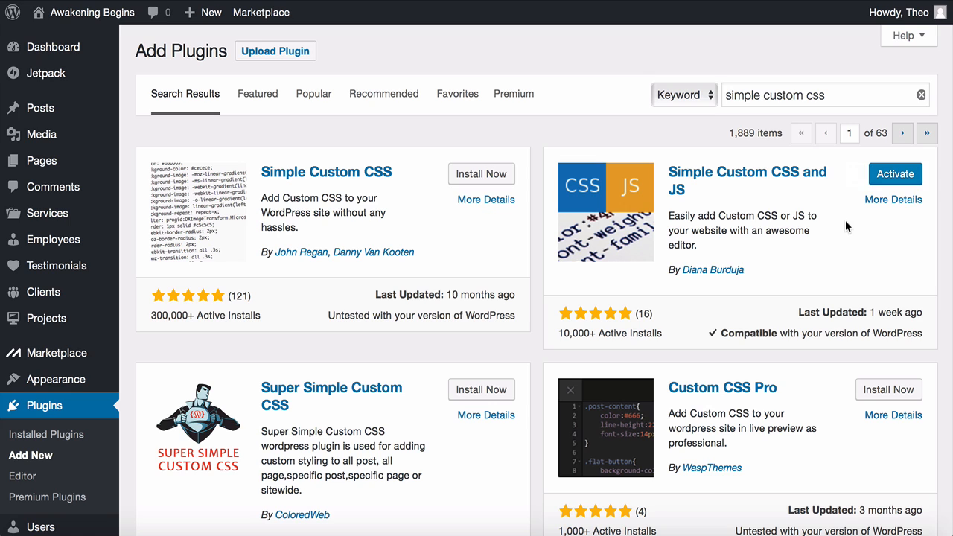
{"action": "left_click", "coordinate": [889, 177]}
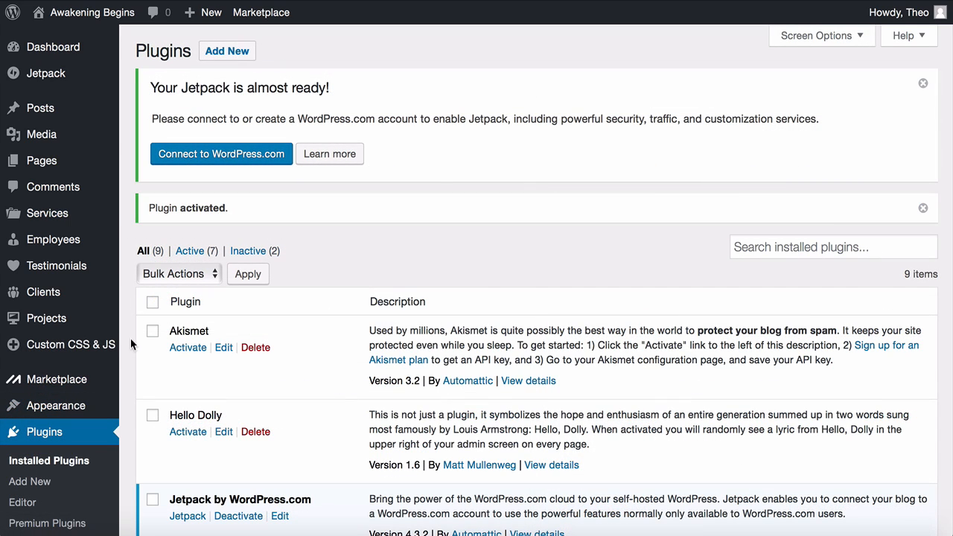
Start a new custom CSS entry and open a rule on line 12 for the selectors .site-title and .site-description
{"action": "mouse_move", "coordinate": [97, 351]}
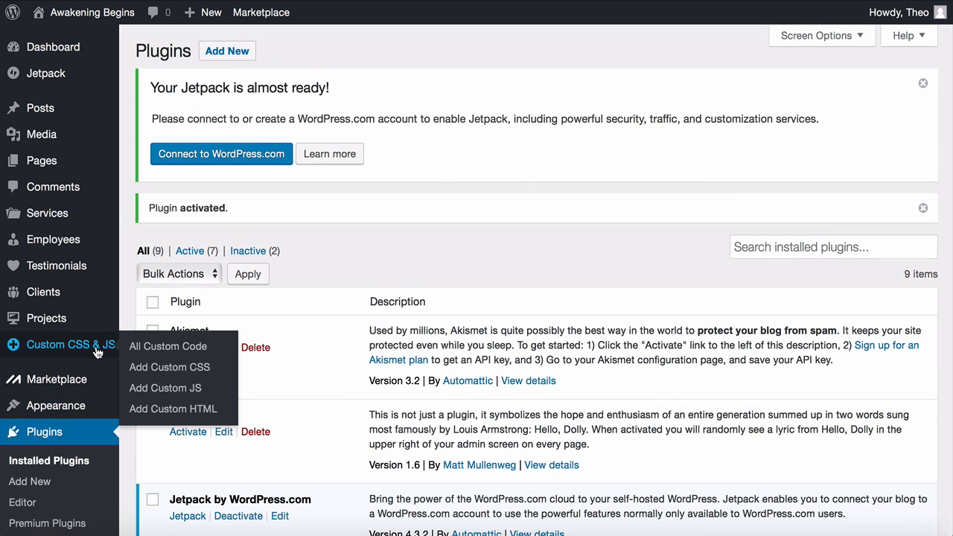
{"action": "left_click", "coordinate": [170, 369]}
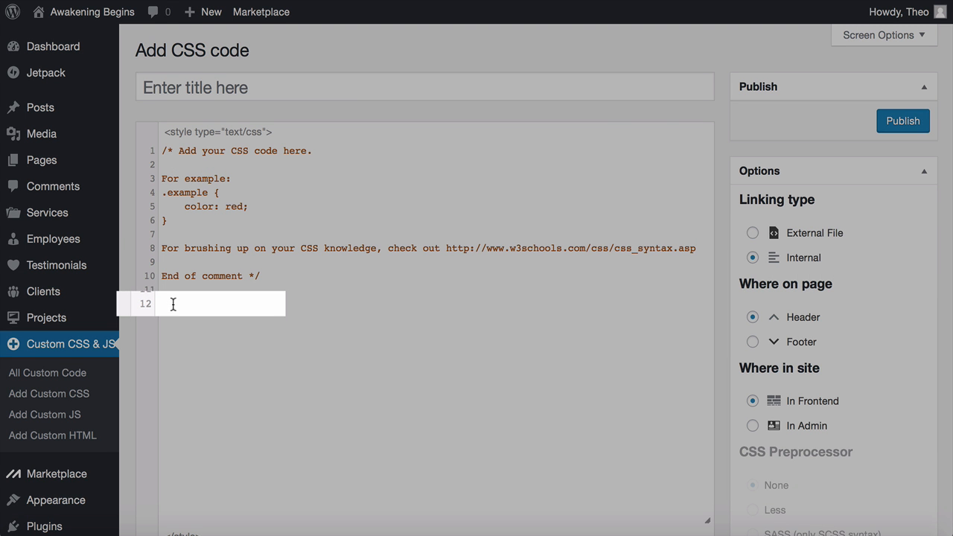
{"action": "left_click", "coordinate": [173, 304]}
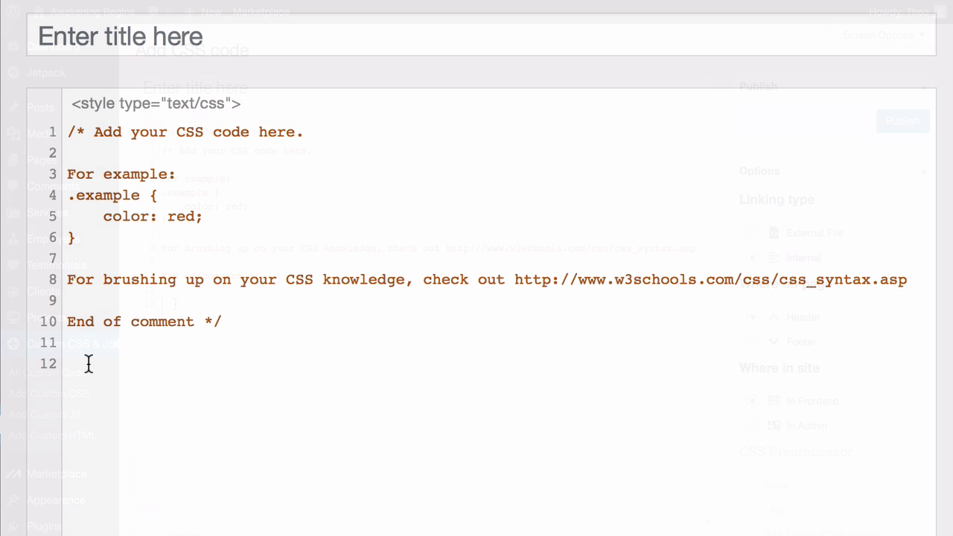
{"action": "type", "text": "."}
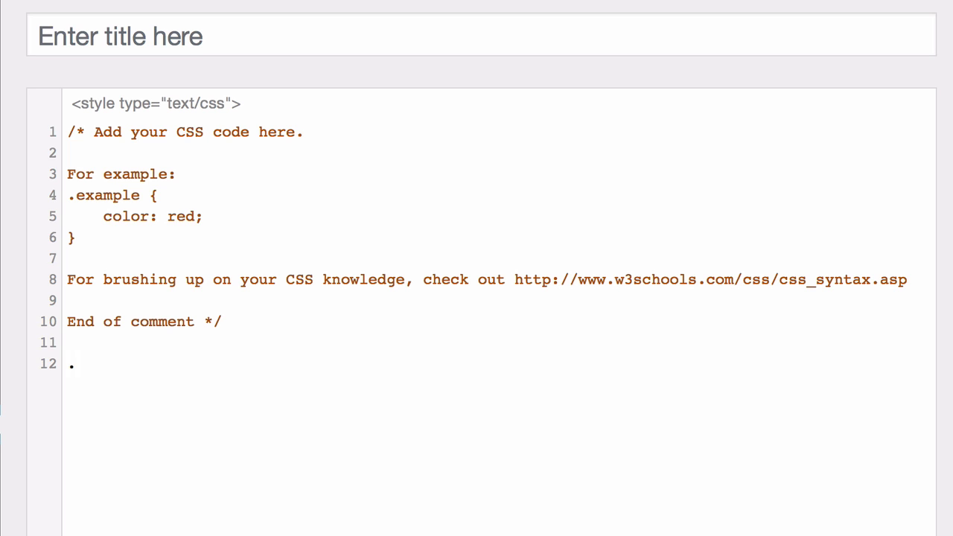
{"action": "type", "text": "site-title"}
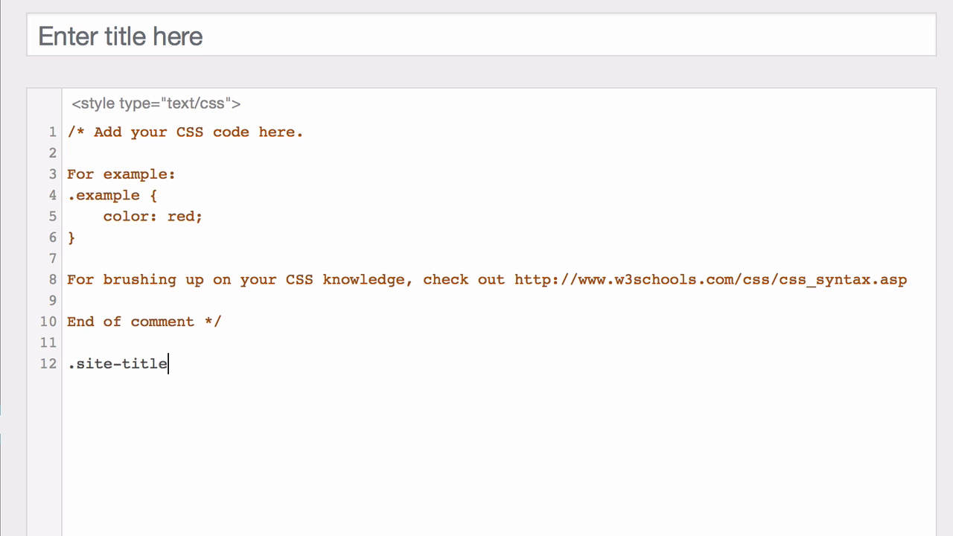
{"action": "type", "text": ","}
{"action": "key", "text": "Return"}
{"action": "type", "text": ".site-descrip"}
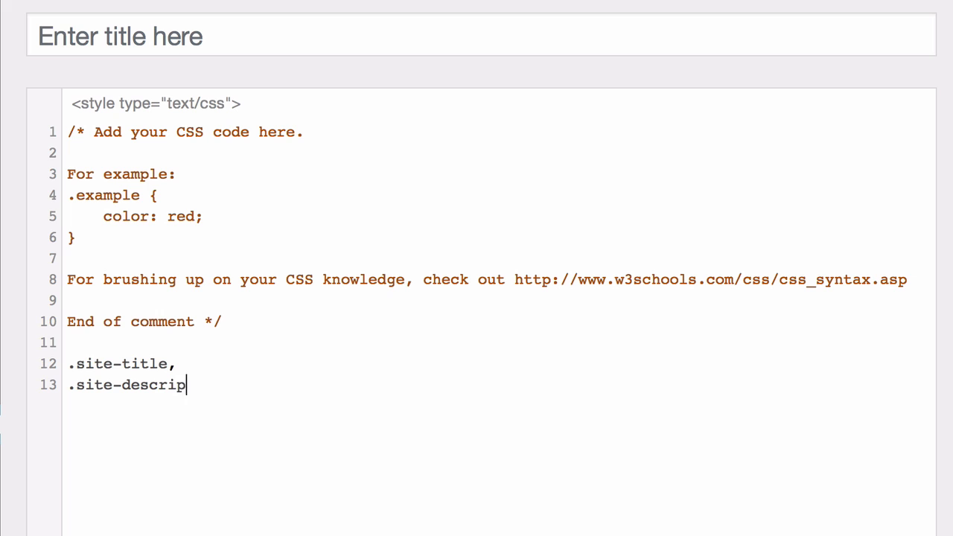
{"action": "type", "text": "tion{"}
Give the site title and description rule the declaration text-indent:-9999px; and close the rule
{"action": "key", "text": "Return"}
{"action": "type", "text": "text"}
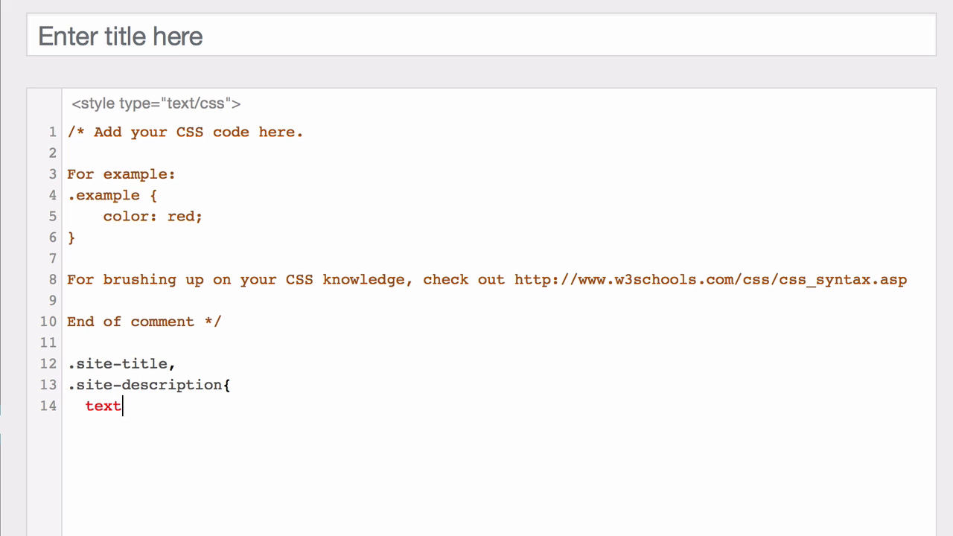
{"action": "type", "text": "-indent:"}
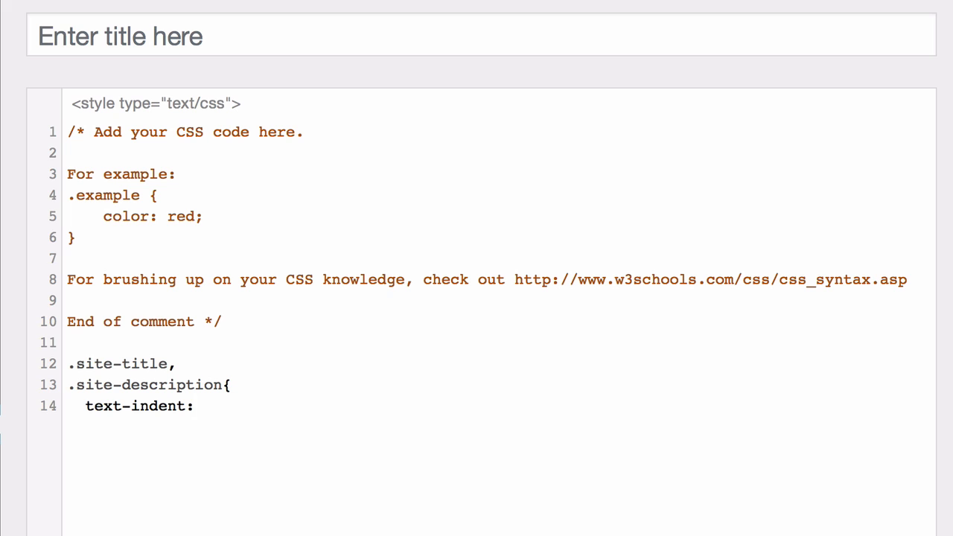
{"action": "type", "text": "-9999px;"}
{"action": "key", "text": "Return"}
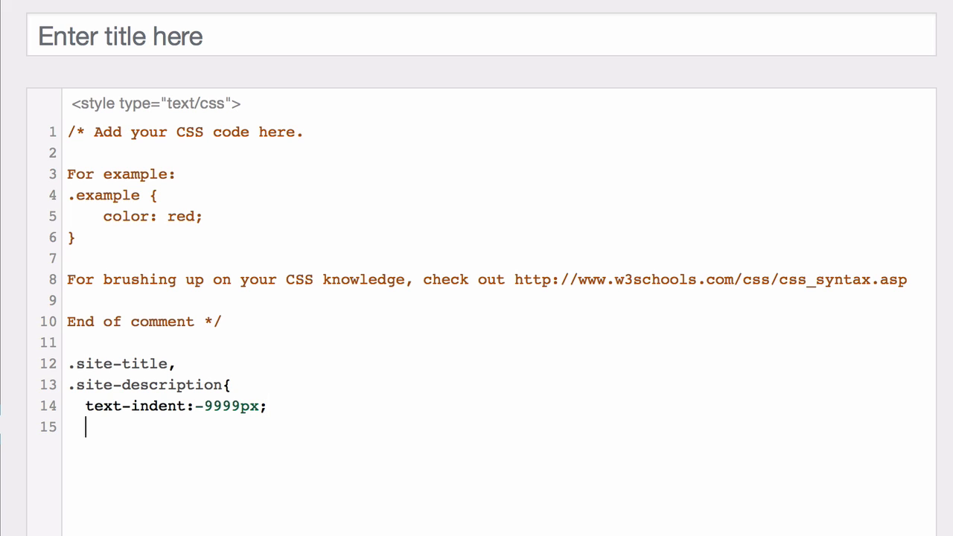
{"action": "type", "text": "}"}
{"action": "key", "text": "Return"}
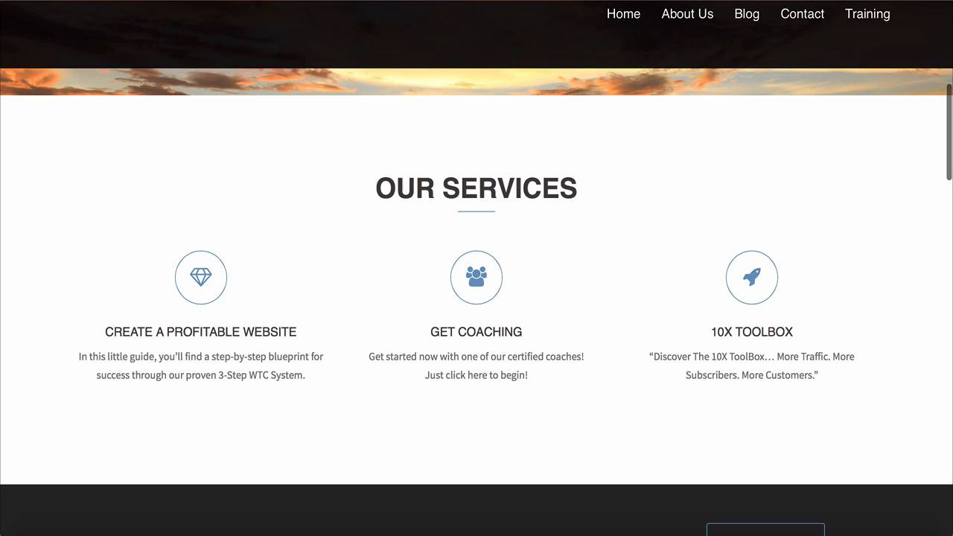
Look through the Awakening demo home page, including the slider's Click to Begin button and the Our Services and Our Work sections
{"action": "scroll", "coordinate": [477, 298], "scroll_direction": "down", "scroll_amount": 3}
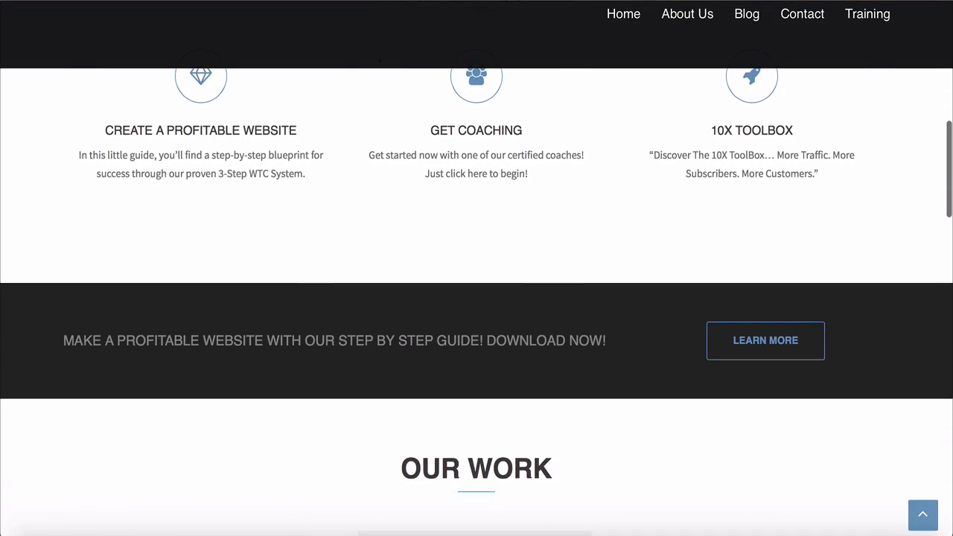
{"action": "scroll", "coordinate": [476, 298], "scroll_direction": "down", "scroll_amount": 4}
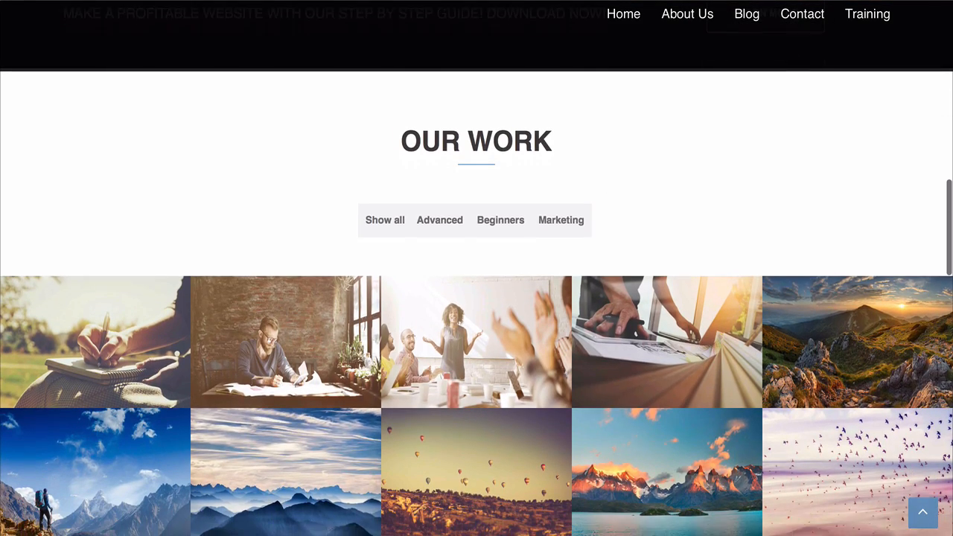
{"action": "scroll", "coordinate": [476, 298], "scroll_direction": "down", "scroll_amount": 4}
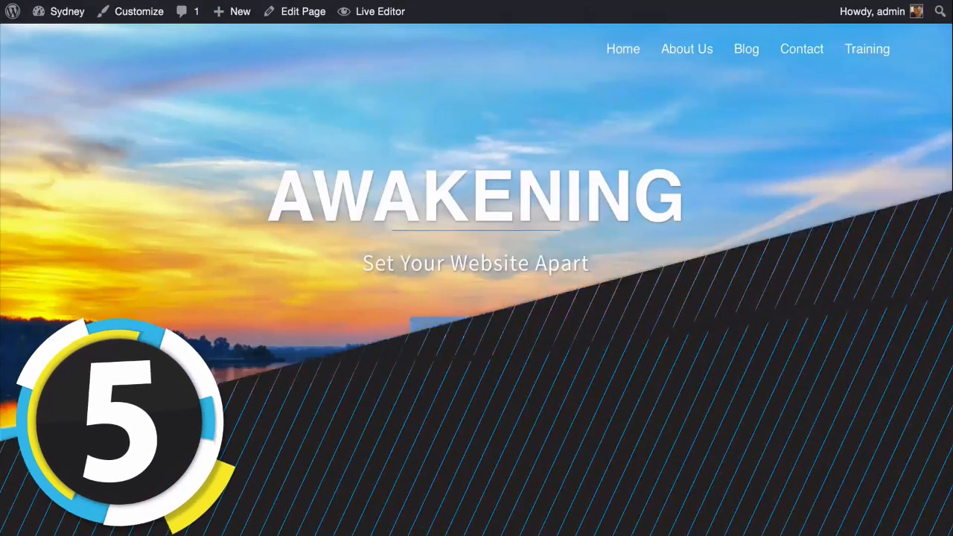
{"action": "scroll", "coordinate": [476, 268], "scroll_direction": "down", "scroll_amount": 3}
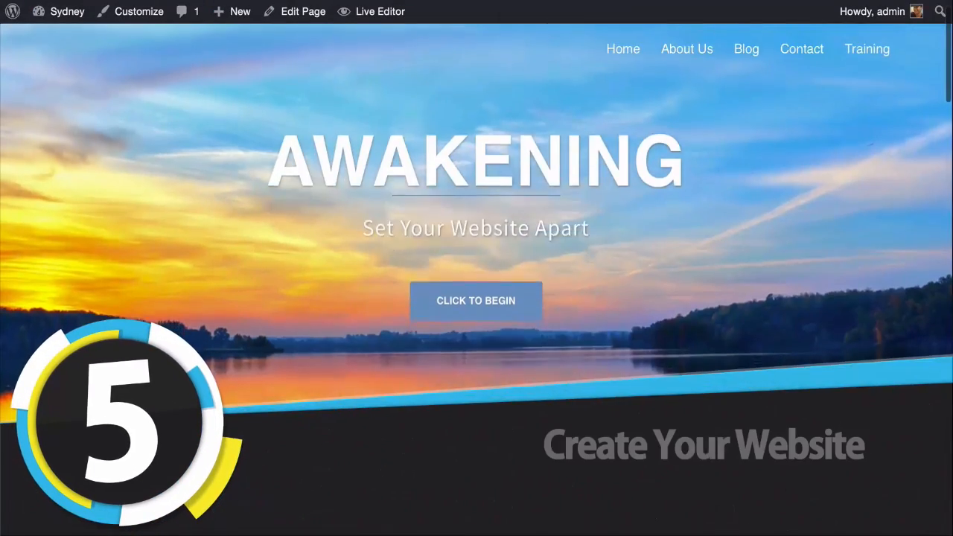
{"action": "scroll", "coordinate": [660, 365], "scroll_direction": "down", "scroll_amount": 5}
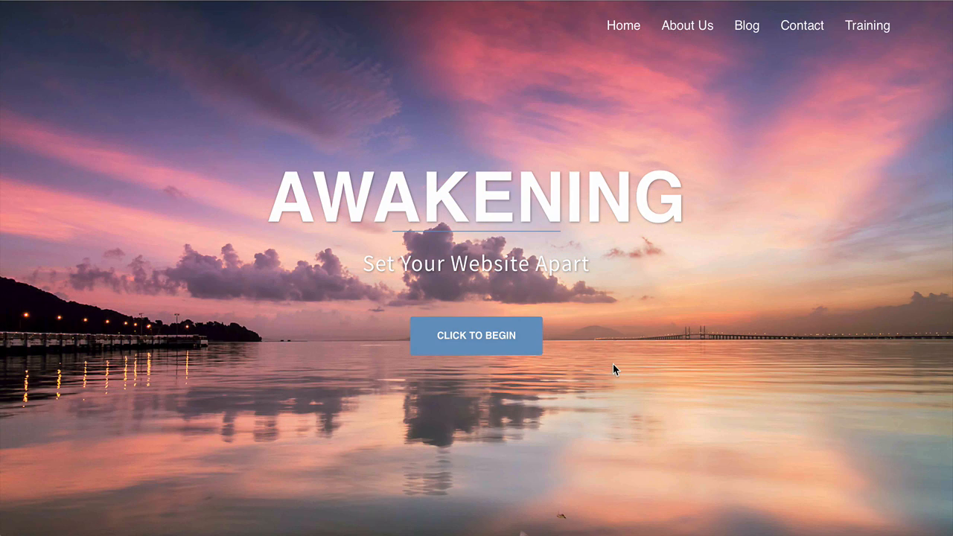
{"action": "left_click", "coordinate": [496, 337]}
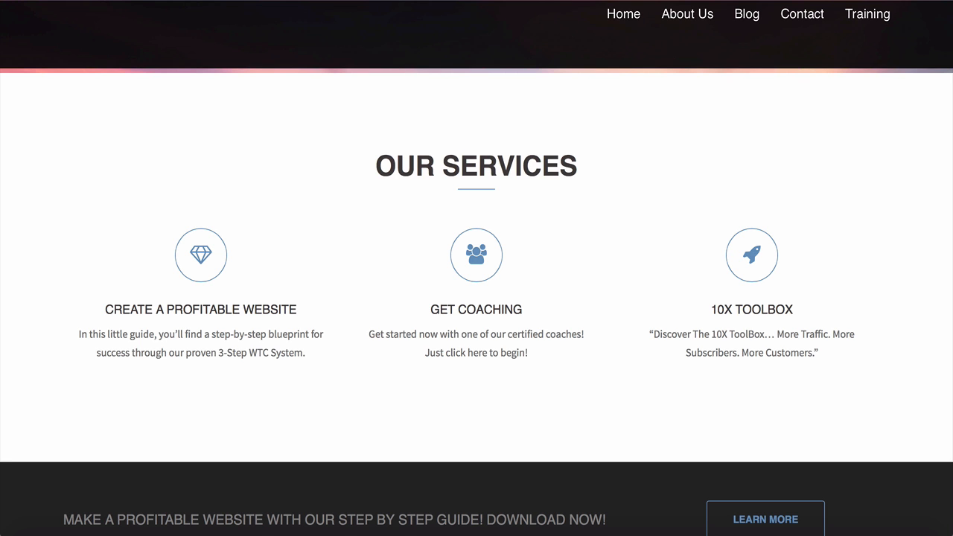
{"action": "scroll", "coordinate": [477, 298], "scroll_direction": "up", "scroll_amount": 7}
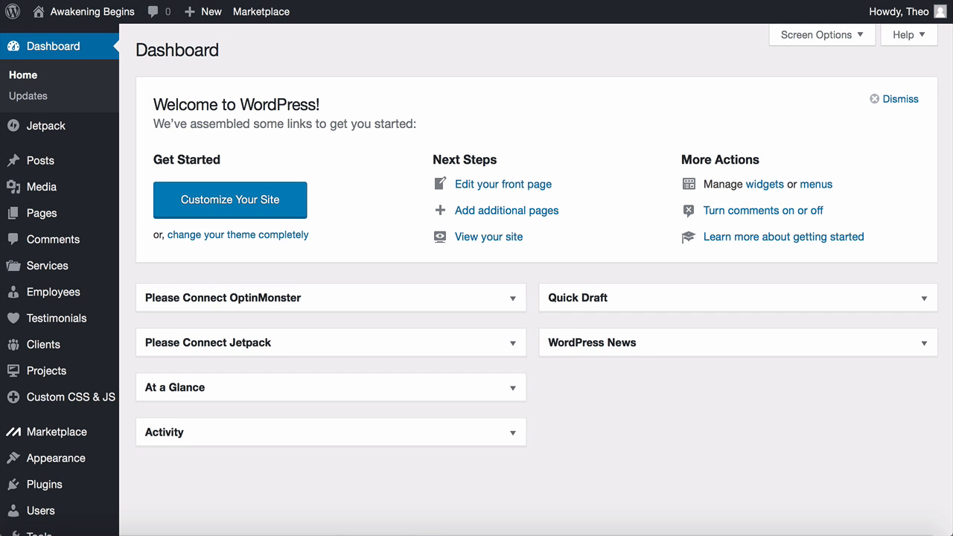
Move all existing sample services to the trash and open a blank new service
{"action": "mouse_move", "coordinate": [81, 270]}
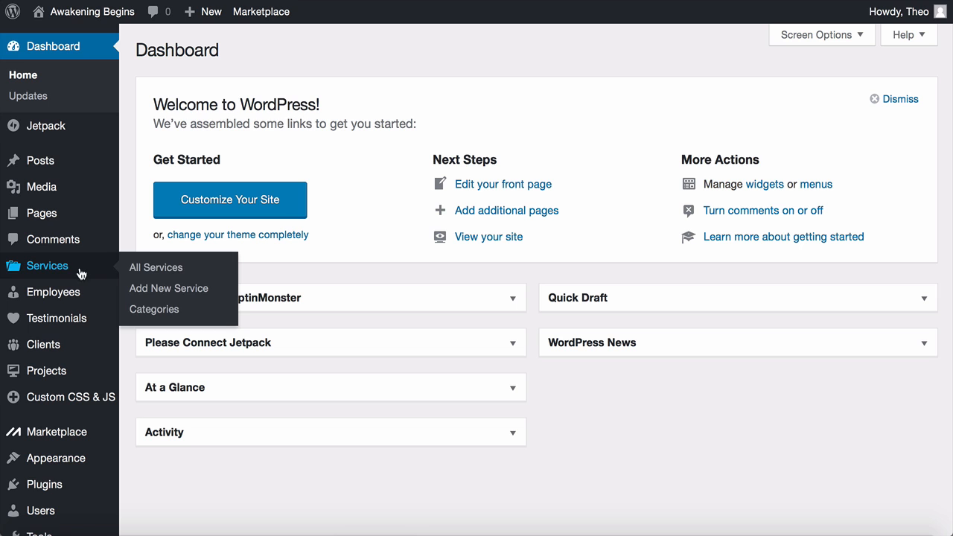
{"action": "left_click", "coordinate": [156, 270]}
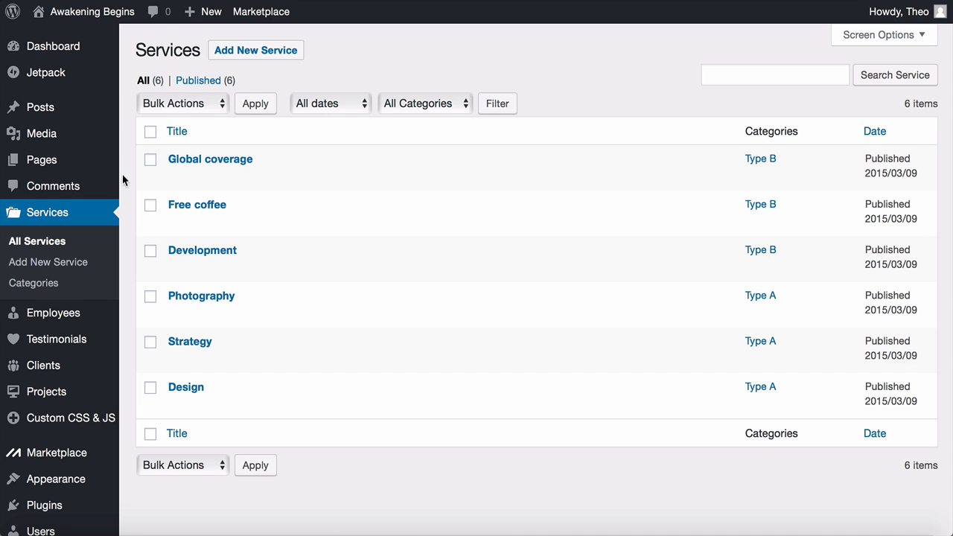
{"action": "left_click", "coordinate": [150, 132]}
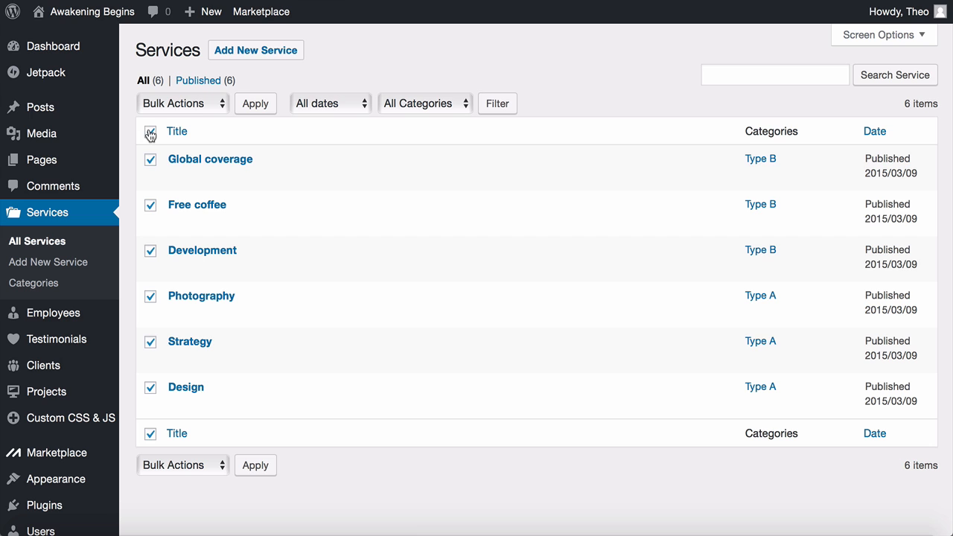
{"action": "left_click", "coordinate": [207, 108]}
{"action": "left_click", "coordinate": [192, 135]}
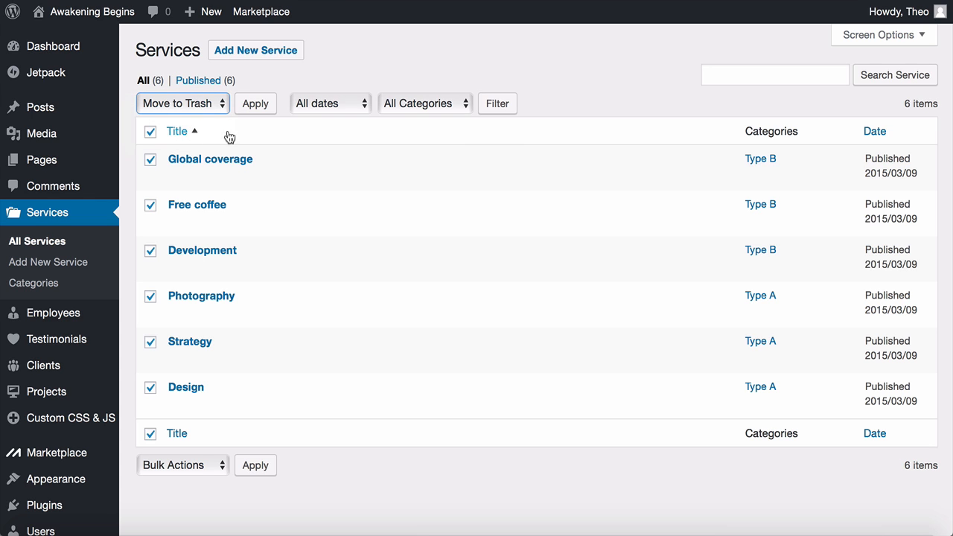
{"action": "left_click", "coordinate": [253, 104]}
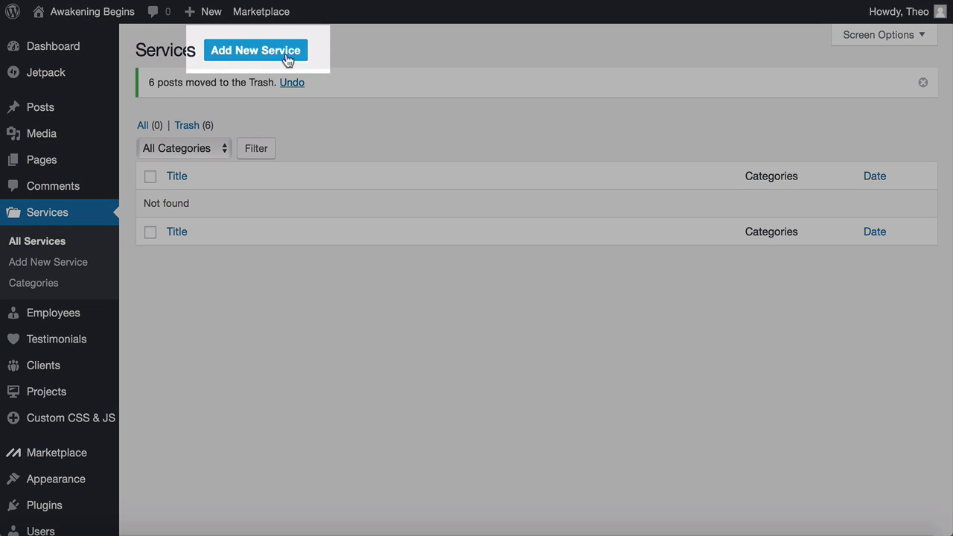
{"action": "left_click", "coordinate": [253, 58]}
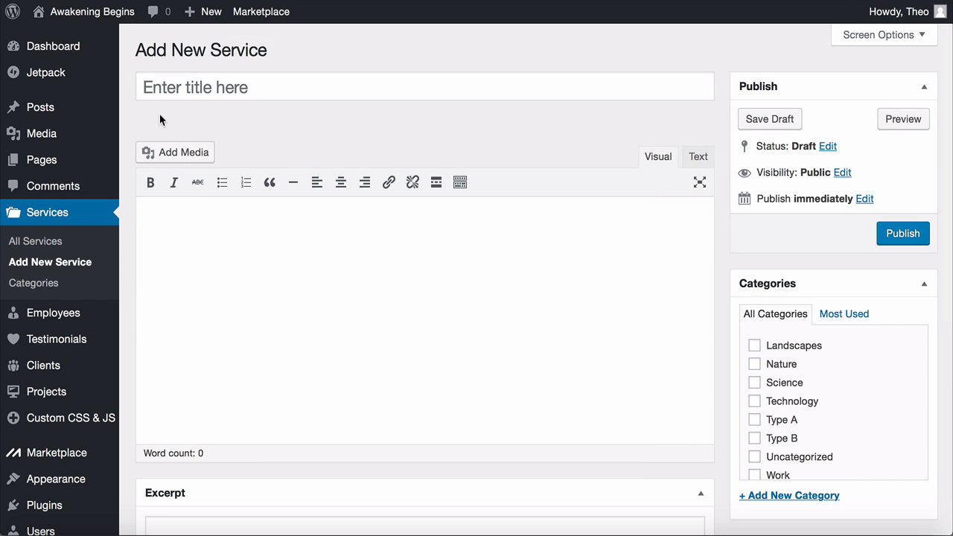
Title the new service CREATE A PROFITABLE WEBSITE and enter a one-sentence description of the step-by-step guide and 3-Step WTC System
{"action": "left_click", "coordinate": [160, 87]}
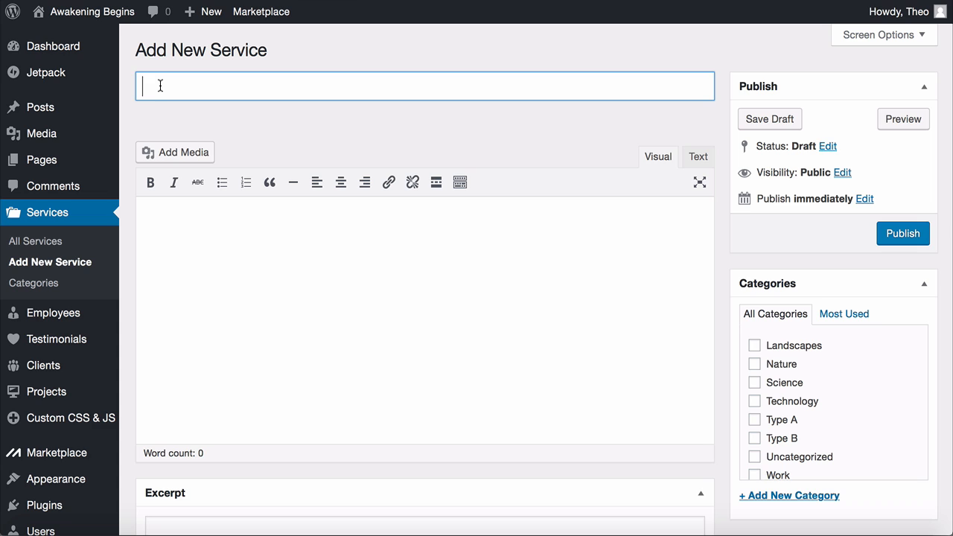
{"action": "type", "text": "CR"}
{"action": "type", "text": "EATE A PROFITABLE WEBSITE"}
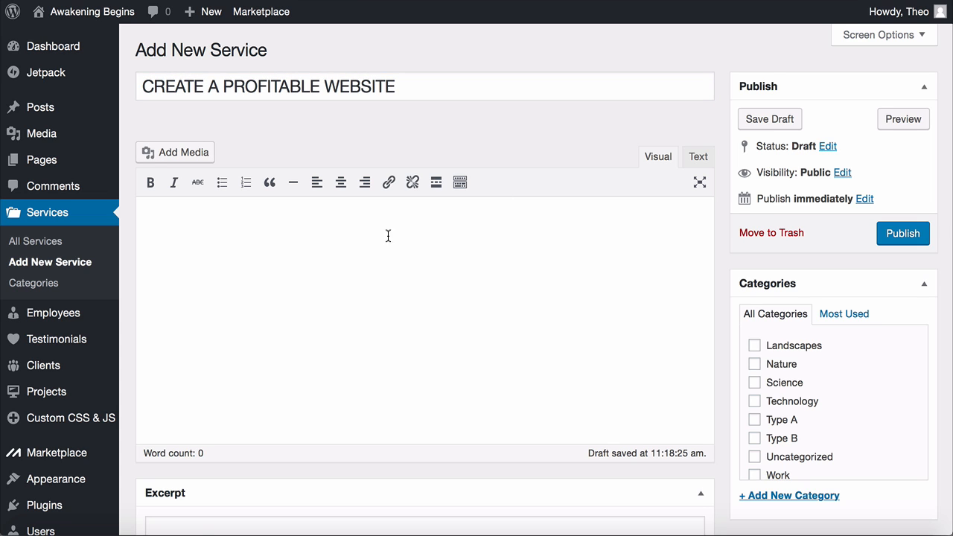
{"action": "left_click", "coordinate": [253, 243]}
{"action": "type", "text": "In this little guide, you’ll find a step-by-step blueprint for success through our proven 3-Step WTC System."}
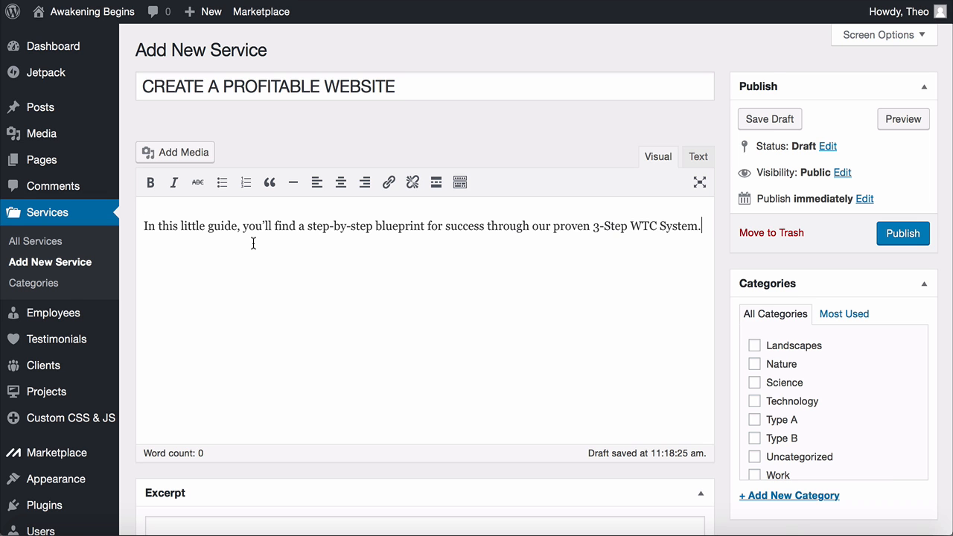
Find the diamond icon in the full list of service icons and copy its name, fa-diamond
{"action": "scroll", "coordinate": [253, 243], "scroll_direction": "down", "scroll_amount": 5}
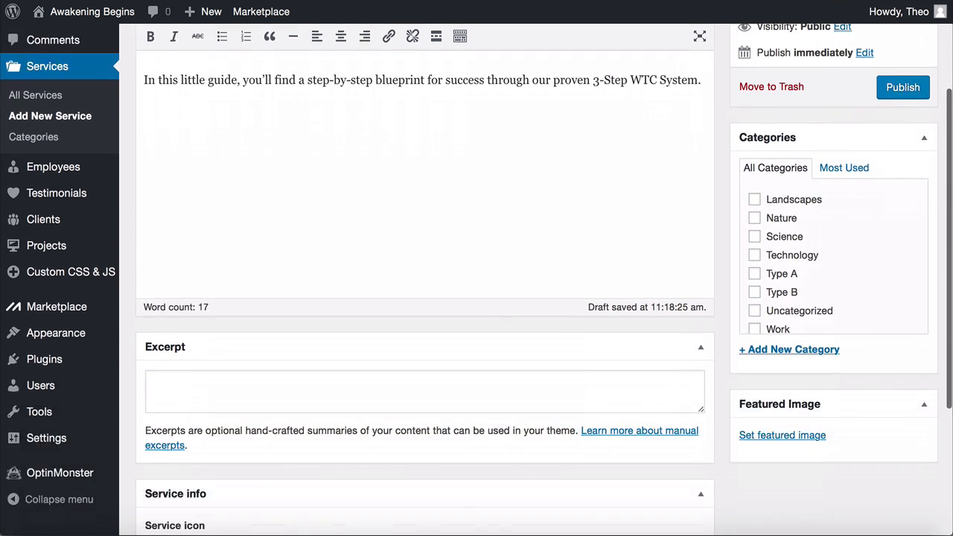
{"action": "scroll", "coordinate": [253, 242], "scroll_direction": "down", "scroll_amount": 2}
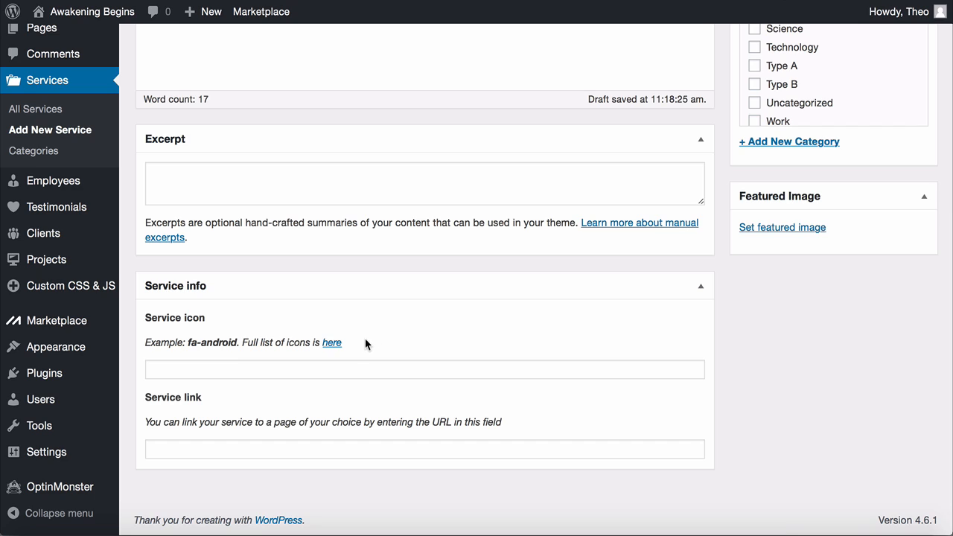
{"action": "left_click", "coordinate": [332, 343]}
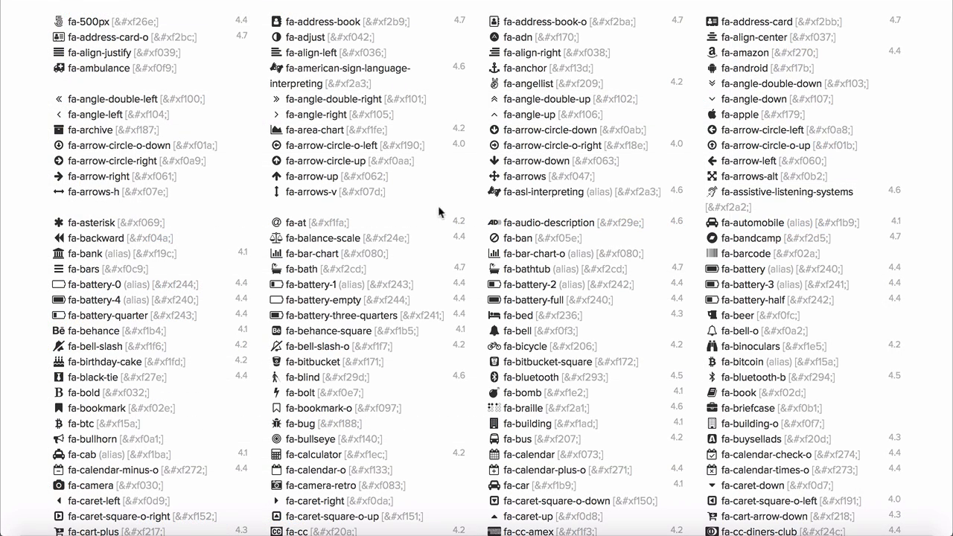
{"action": "scroll", "coordinate": [458, 253], "scroll_direction": "down", "scroll_amount": 1}
{"action": "scroll", "coordinate": [458, 253], "scroll_direction": "down", "scroll_amount": 7}
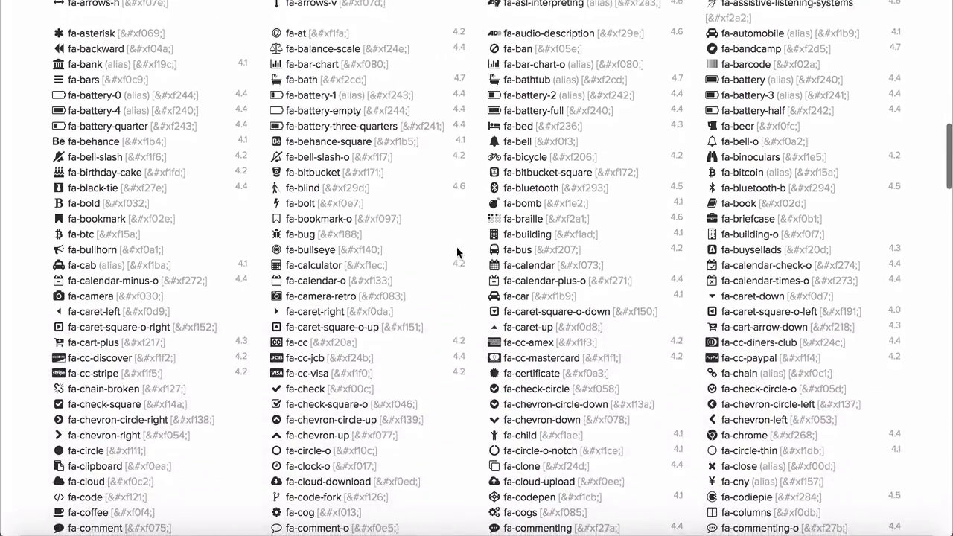
{"action": "scroll", "coordinate": [476, 268], "scroll_direction": "down", "scroll_amount": 5}
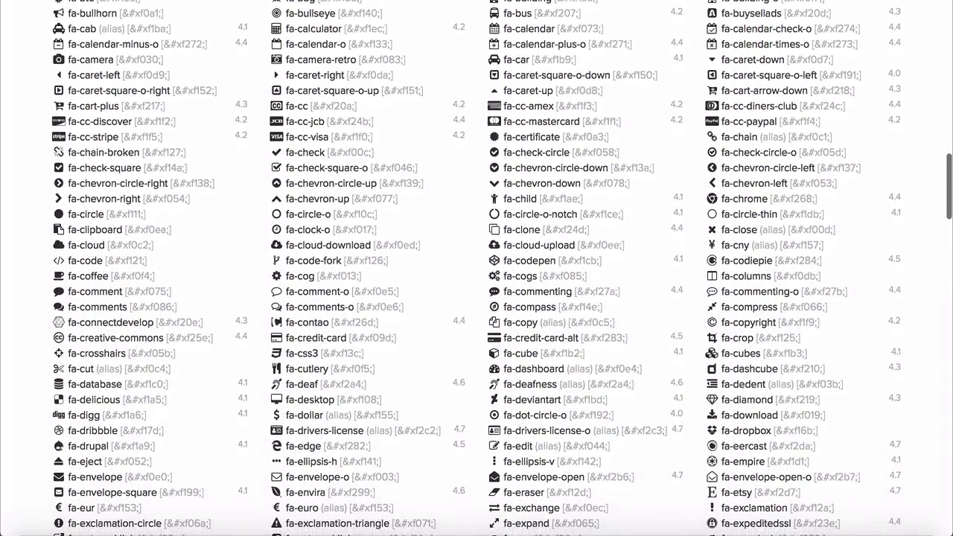
{"action": "scroll", "coordinate": [477, 268], "scroll_direction": "down", "scroll_amount": 7}
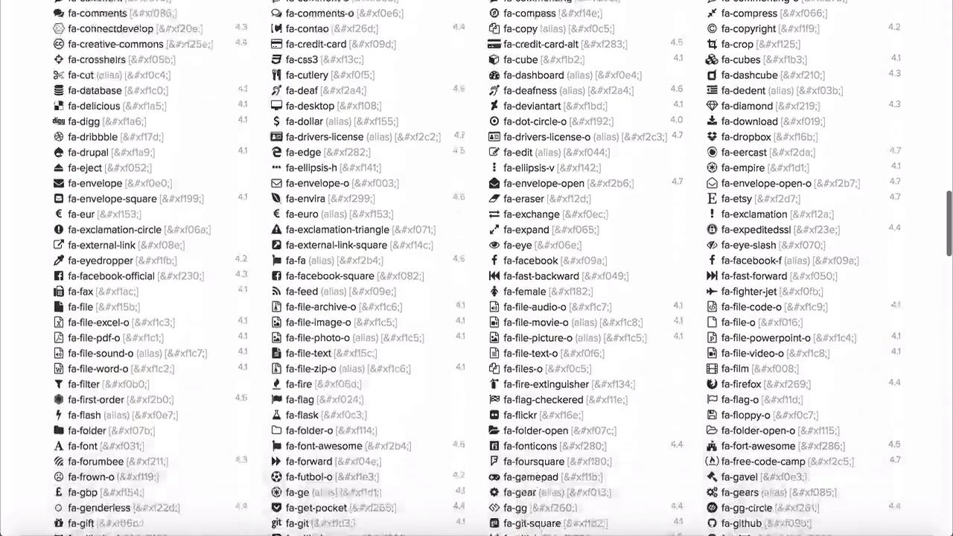
{"action": "scroll", "coordinate": [860, 269], "scroll_direction": "down", "scroll_amount": 6}
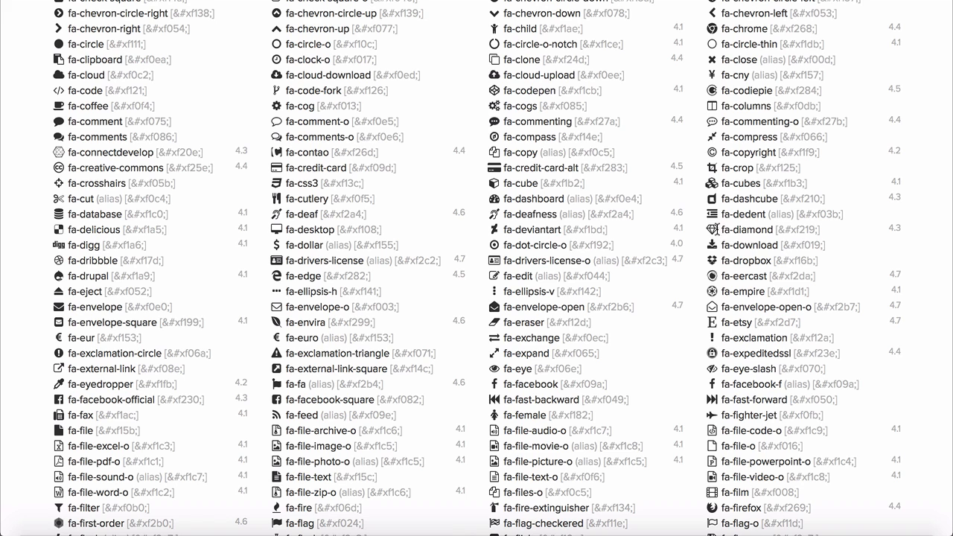
{"action": "left_click_drag", "start_coordinate": [722, 230], "coordinate": [773, 229]}
{"action": "key", "text": "ctrl+c"}
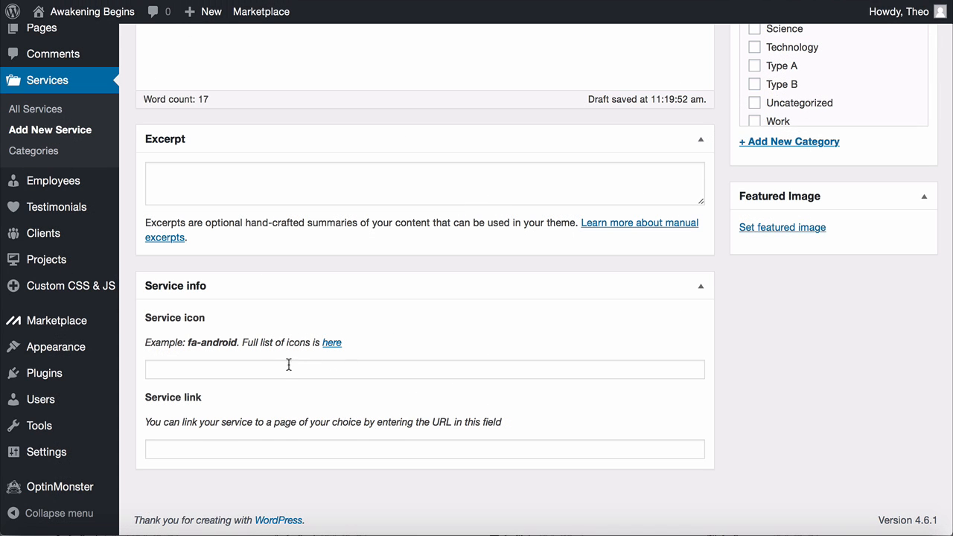
Set the service icon to fa-diamond in the service info
{"action": "left_click", "coordinate": [225, 370]}
{"action": "key", "text": "ctrl+v"}
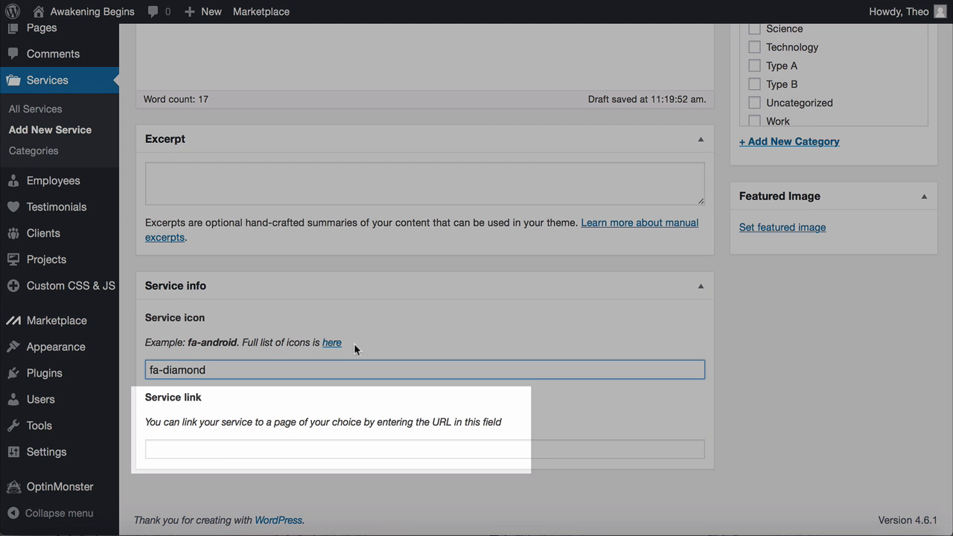
{"action": "left_click", "coordinate": [373, 327]}
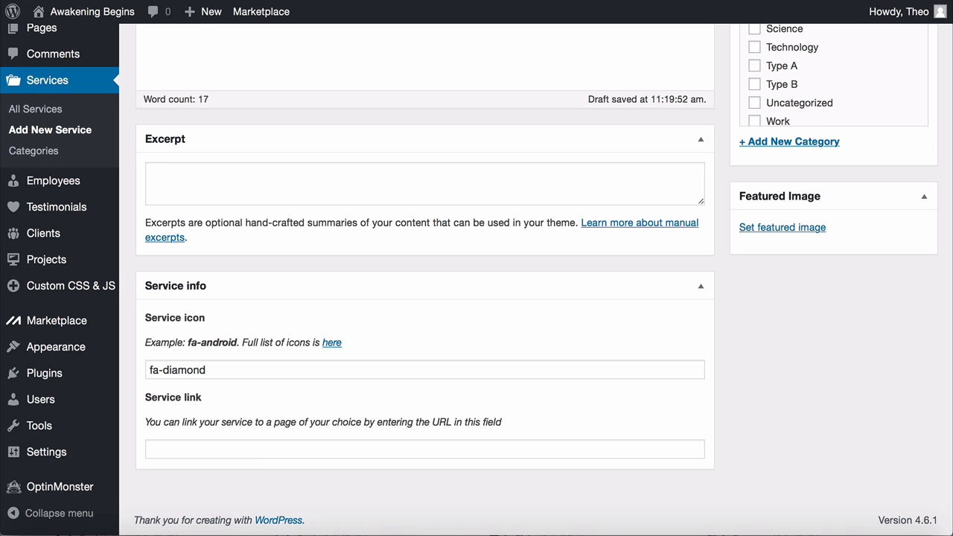
Add a new category named Our Services to the service and publish it
{"action": "scroll", "coordinate": [721, 227], "scroll_direction": "up", "scroll_amount": 6}
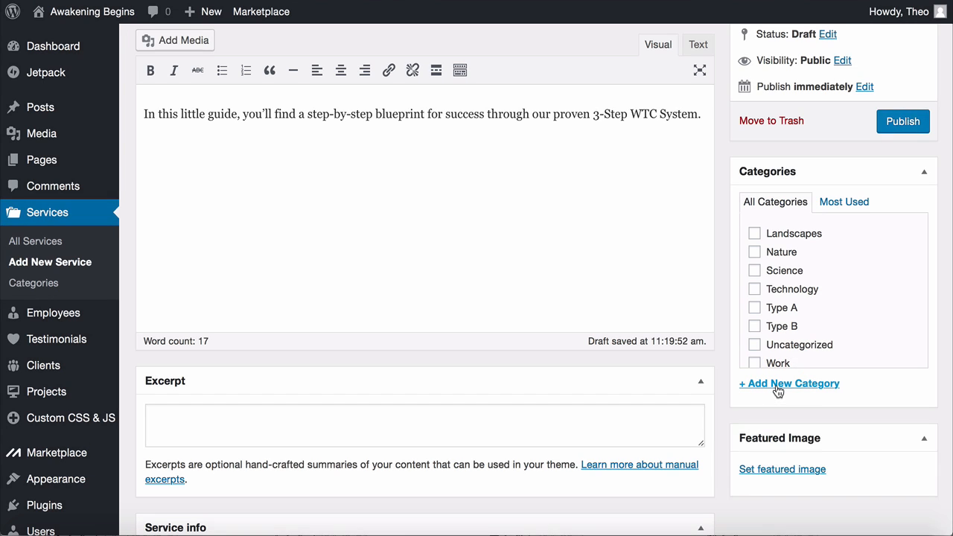
{"action": "left_click", "coordinate": [777, 389]}
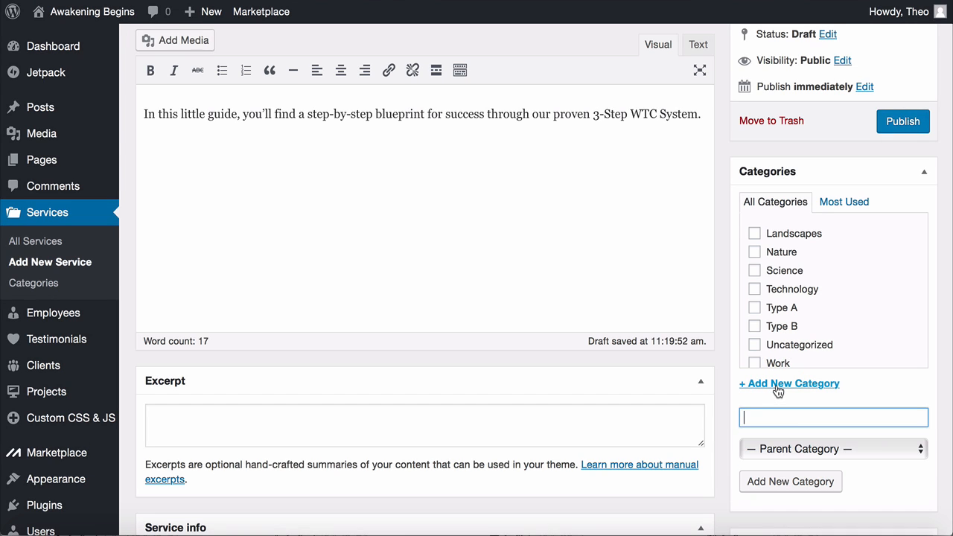
{"action": "type", "text": "Our Services"}
{"action": "key", "text": "Return"}
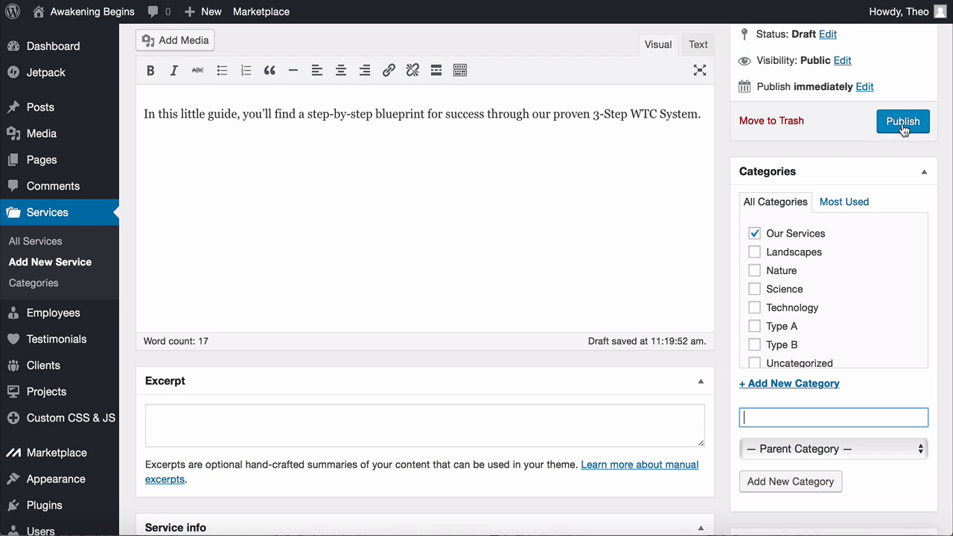
{"action": "left_click", "coordinate": [903, 123]}
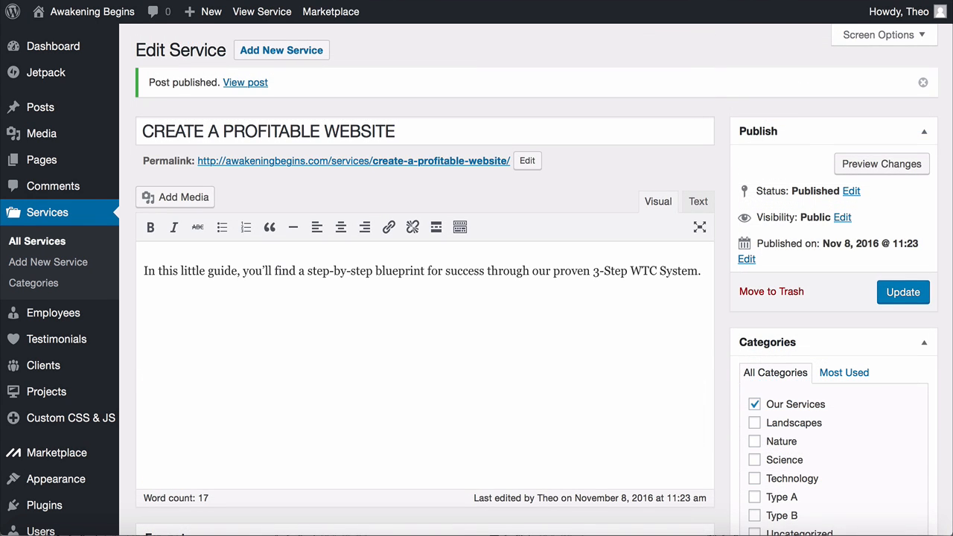
Create another service titled GET COACHING with the fa-group icon and the Our Services category, and publish it
{"action": "left_click", "coordinate": [282, 50]}
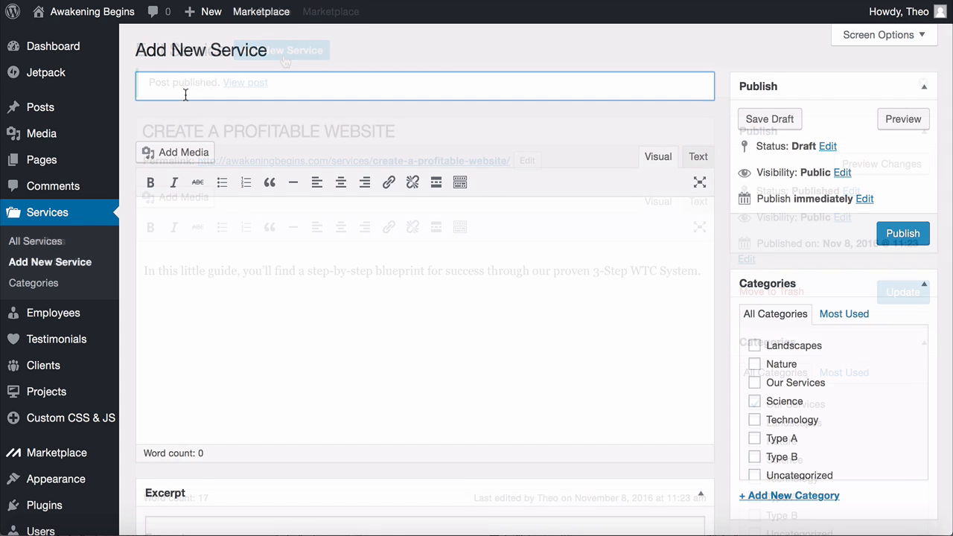
{"action": "type", "text": "GET COACHING"}
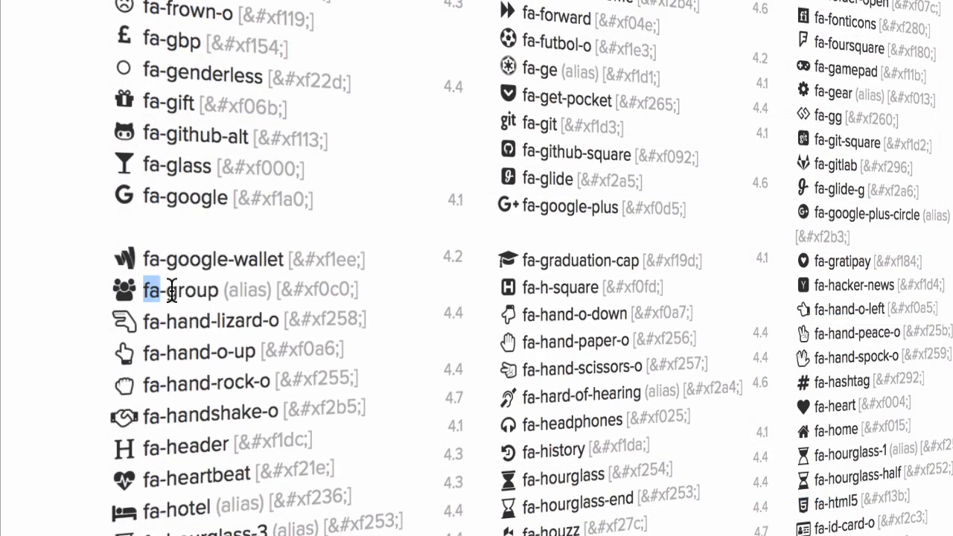
{"action": "left_click_drag", "start_coordinate": [171, 290], "coordinate": [218, 290]}
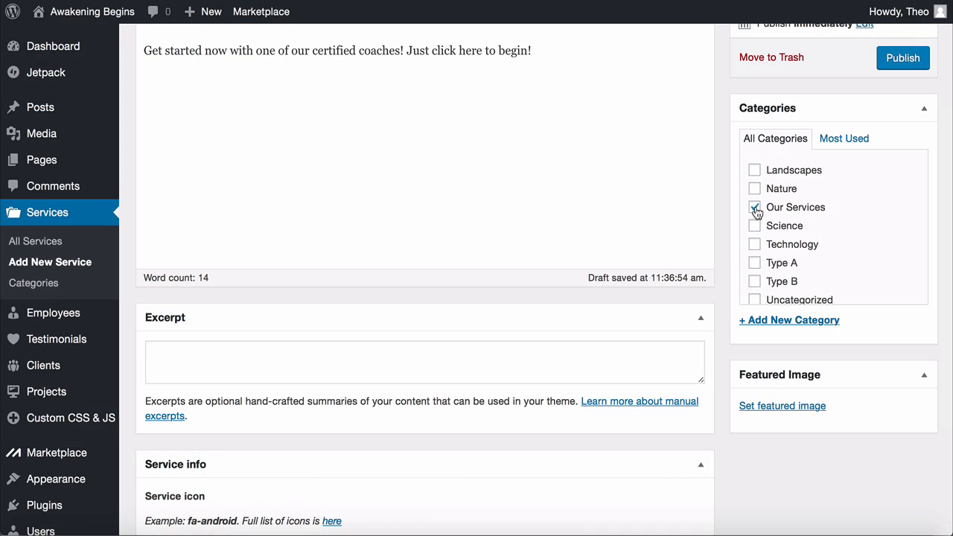
{"action": "scroll", "coordinate": [721, 205], "scroll_direction": "up", "scroll_amount": 4}
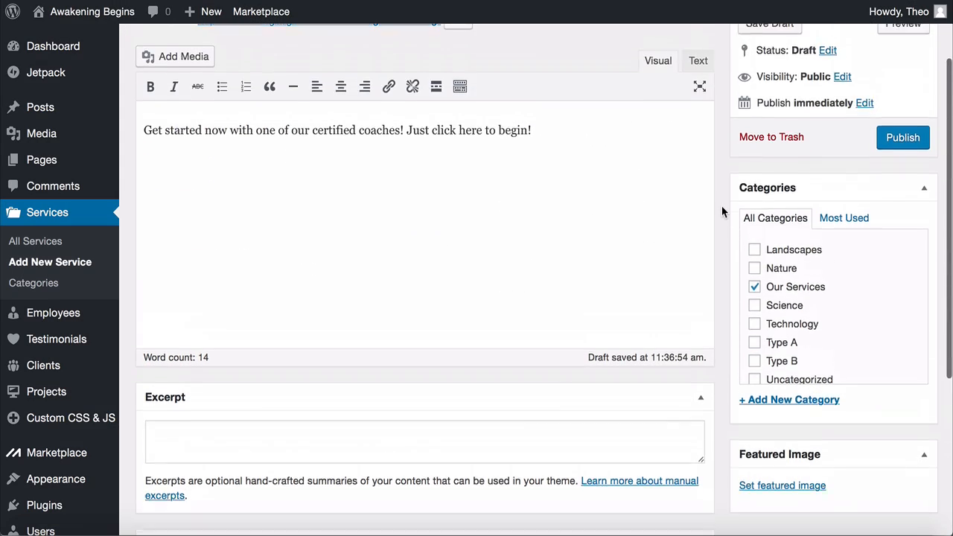
{"action": "left_click", "coordinate": [898, 203]}
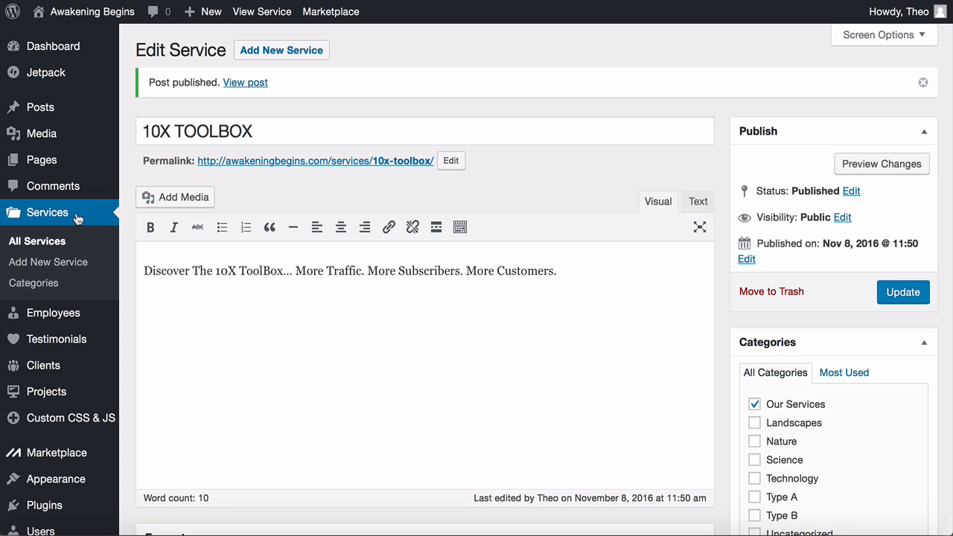
List all services and open the quick edit options of CREATE A PROFITABLE WEBSITE
{"action": "left_click", "coordinate": [37, 241]}
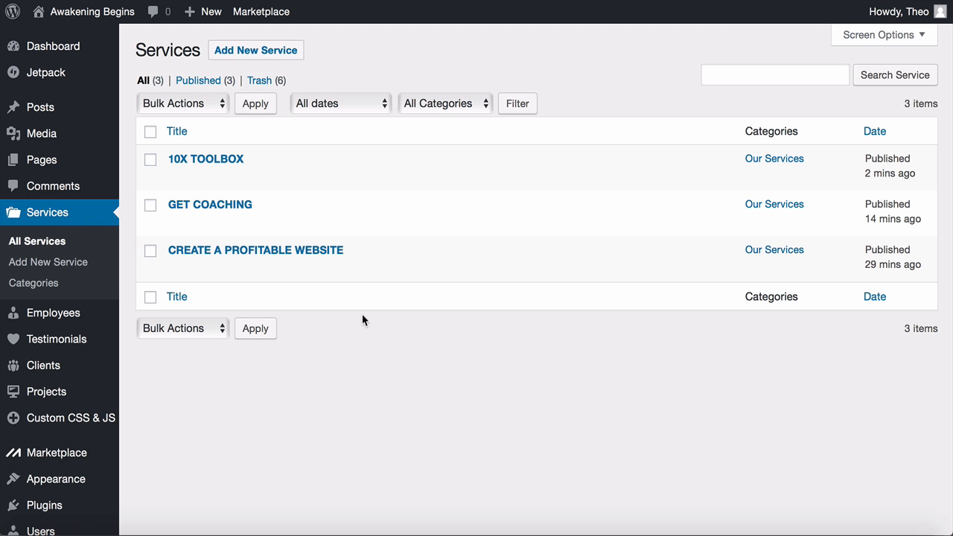
{"action": "mouse_move", "coordinate": [324, 269]}
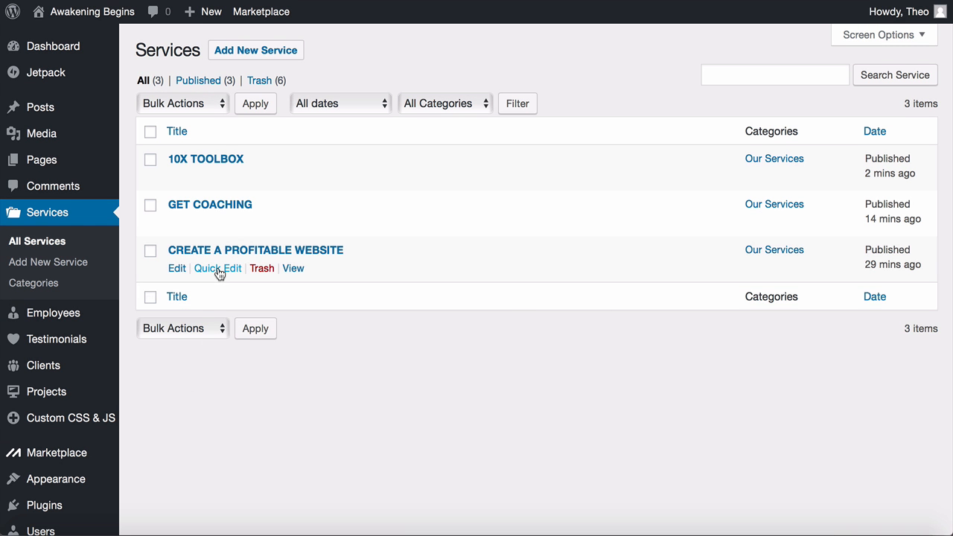
{"action": "left_click", "coordinate": [218, 269]}
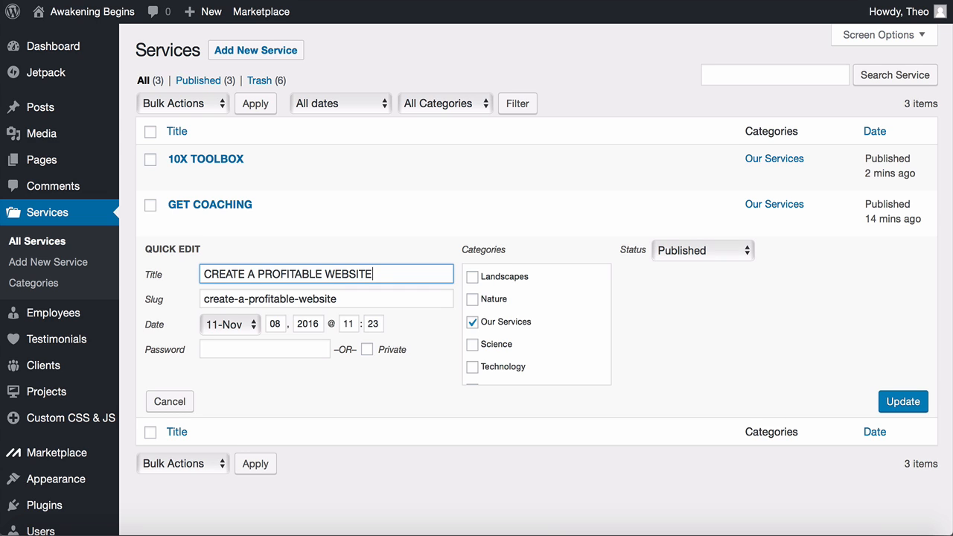
{"action": "left_click", "coordinate": [127, 302]}
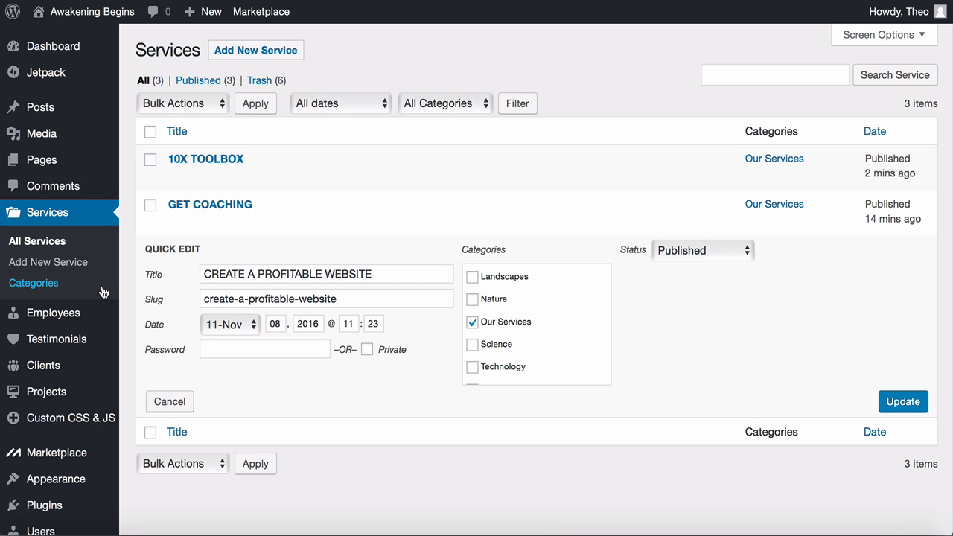
Bulk delete all service categories except Our Services and Uncategorized
{"action": "left_click", "coordinate": [37, 286]}
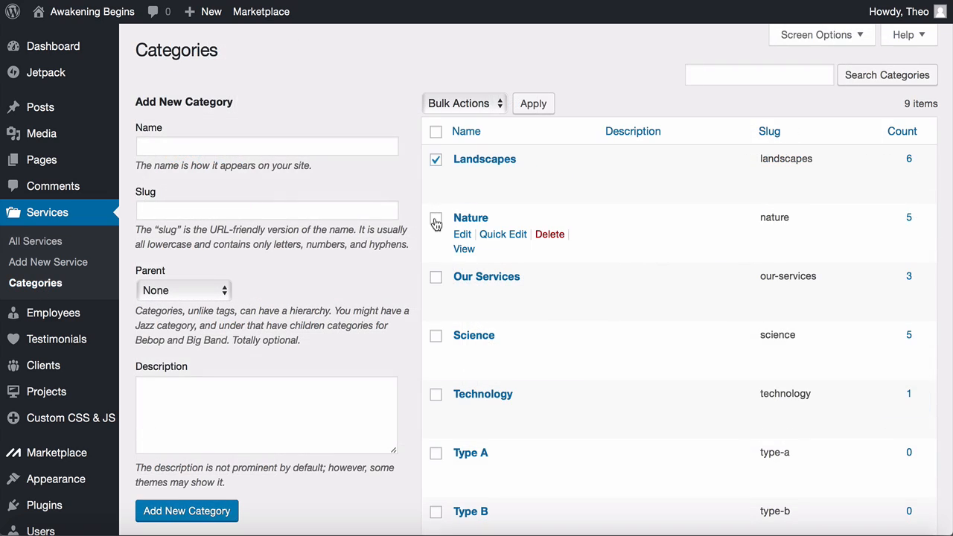
{"action": "left_click", "coordinate": [436, 218]}
{"action": "left_click", "coordinate": [436, 335]}
{"action": "scroll", "coordinate": [439, 313], "scroll_direction": "down", "scroll_amount": 4}
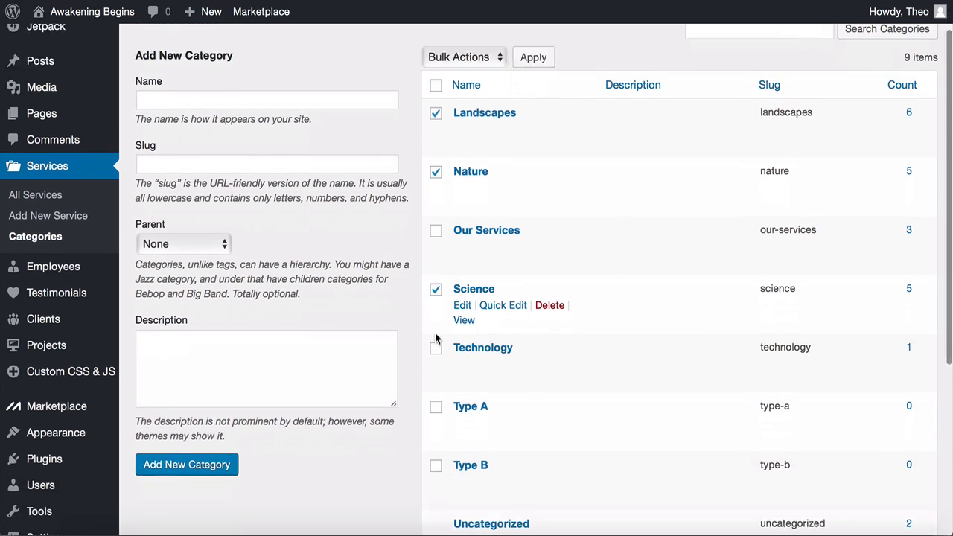
{"action": "left_click", "coordinate": [436, 255]}
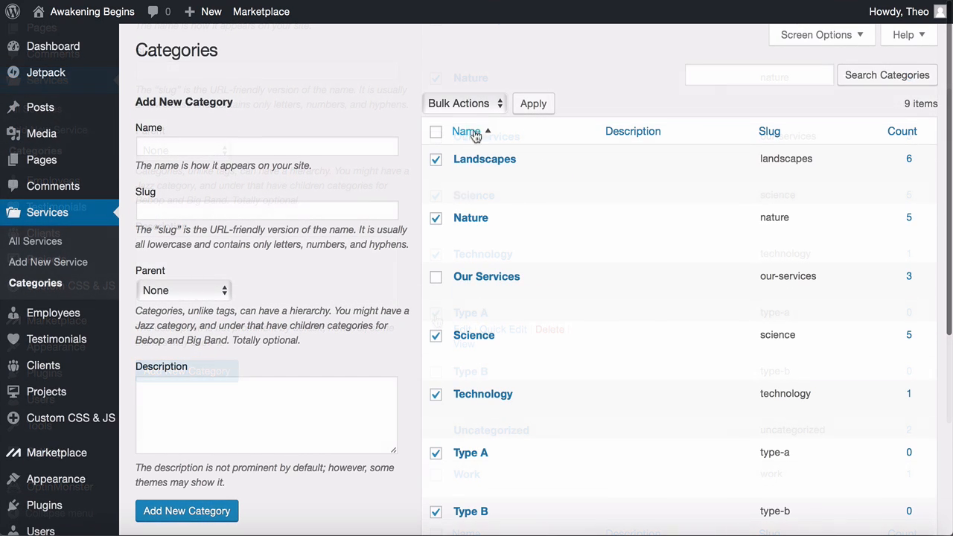
{"action": "left_click", "coordinate": [488, 106]}
{"action": "left_click", "coordinate": [470, 123]}
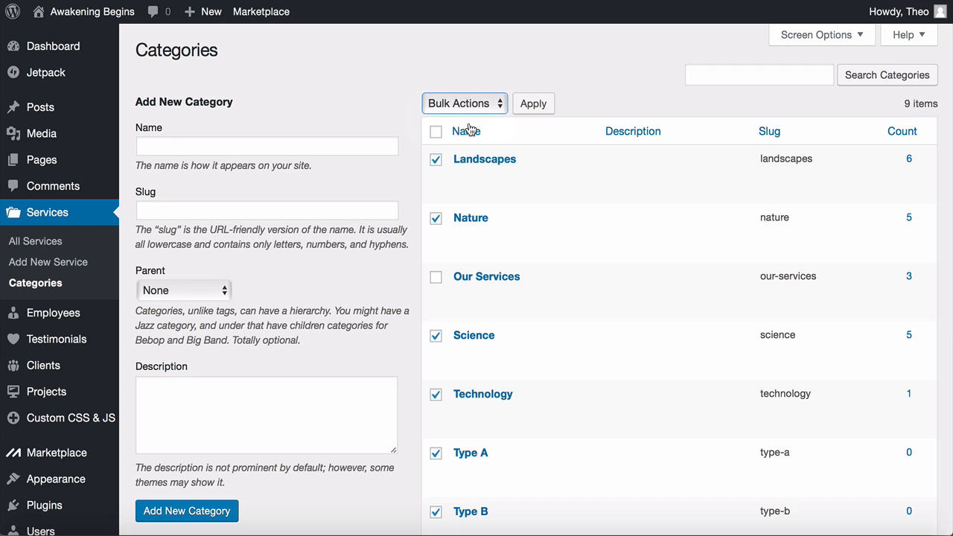
{"action": "left_click", "coordinate": [533, 105]}
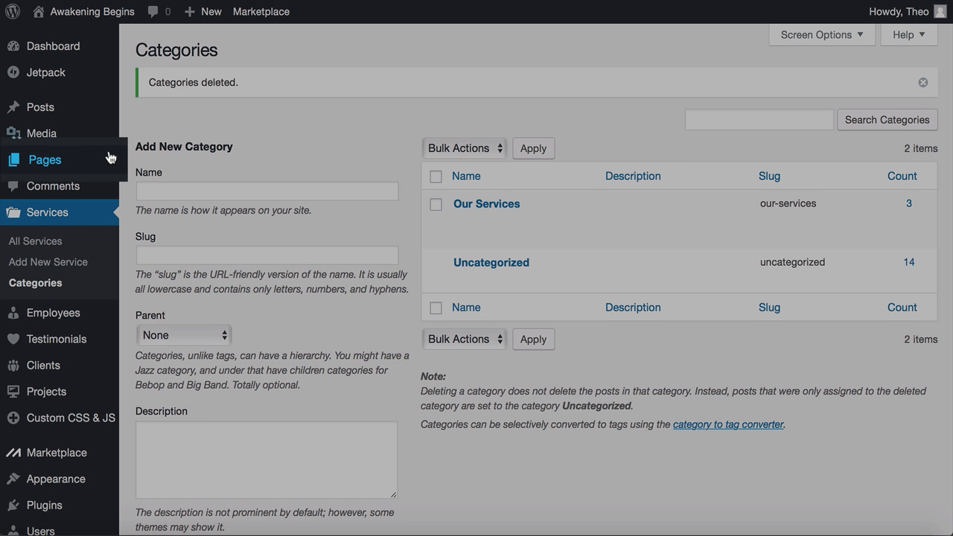
Open the Home front page for editing from the list of all pages
{"action": "mouse_move", "coordinate": [88, 162]}
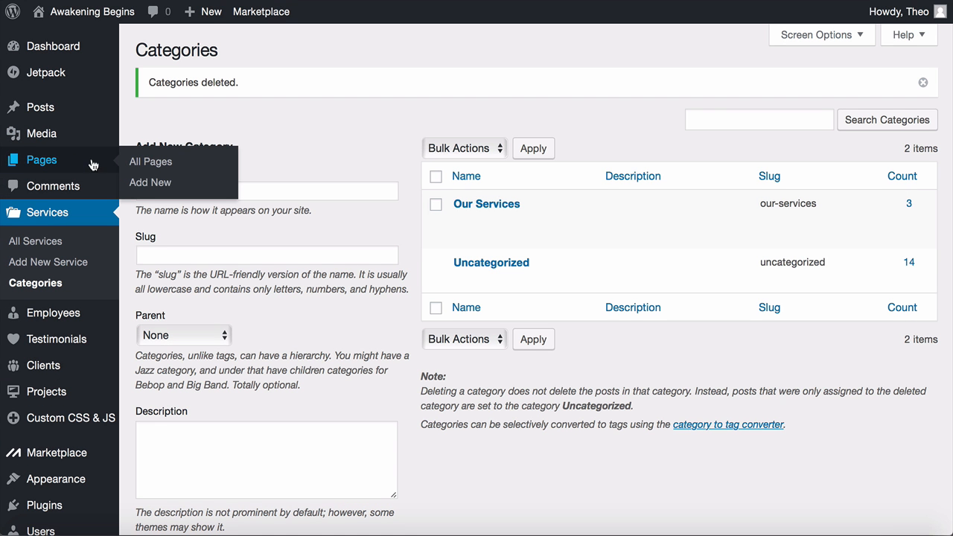
{"action": "left_click", "coordinate": [147, 164]}
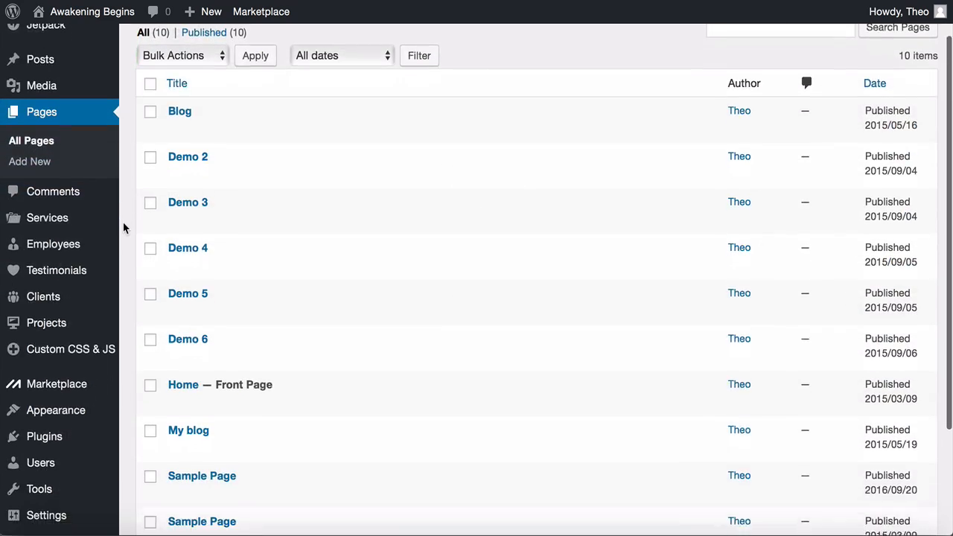
{"action": "scroll", "coordinate": [123, 222], "scroll_direction": "down", "scroll_amount": 3}
{"action": "mouse_move", "coordinate": [165, 273]}
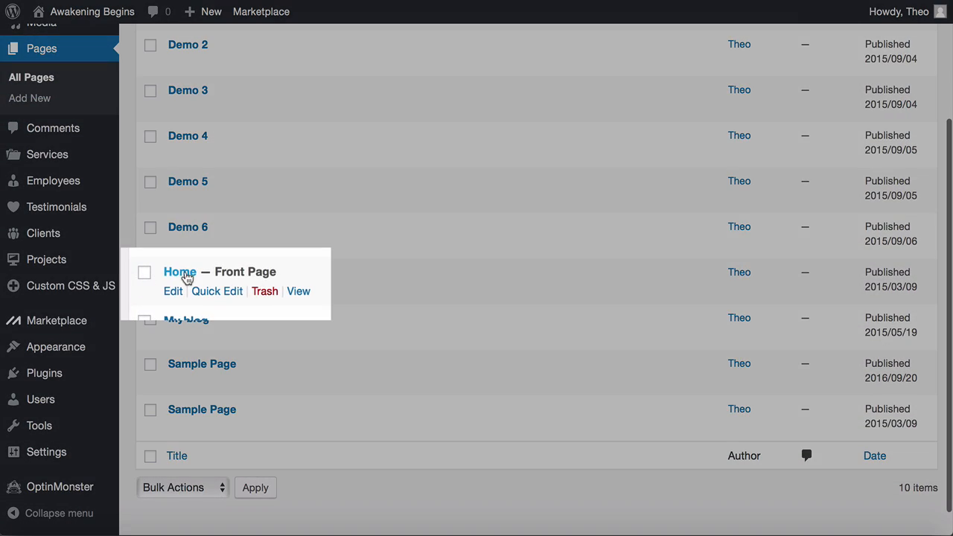
{"action": "left_click", "coordinate": [176, 292]}
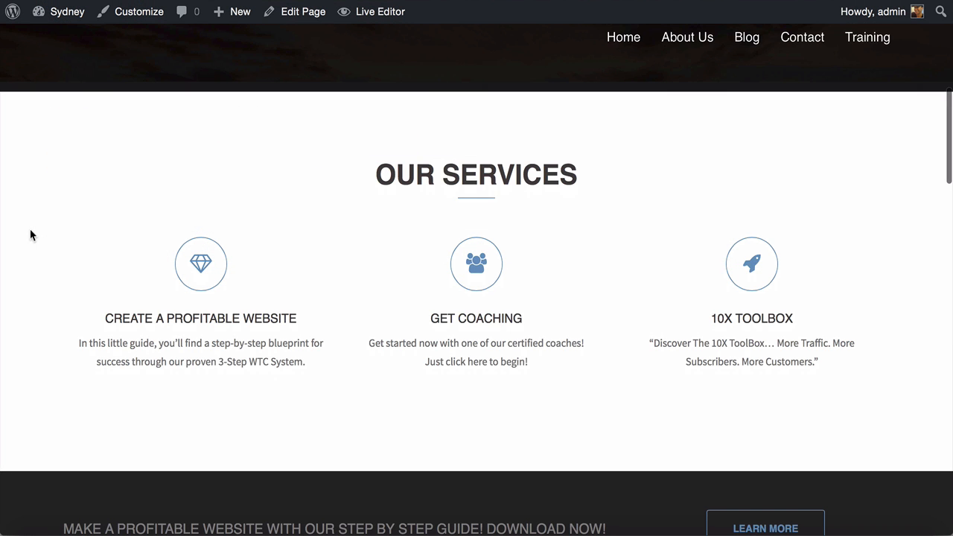
Move the Services Type A row below the Call to action row on the Home page and update the page
{"action": "scroll", "coordinate": [29, 235], "scroll_direction": "down", "scroll_amount": 4}
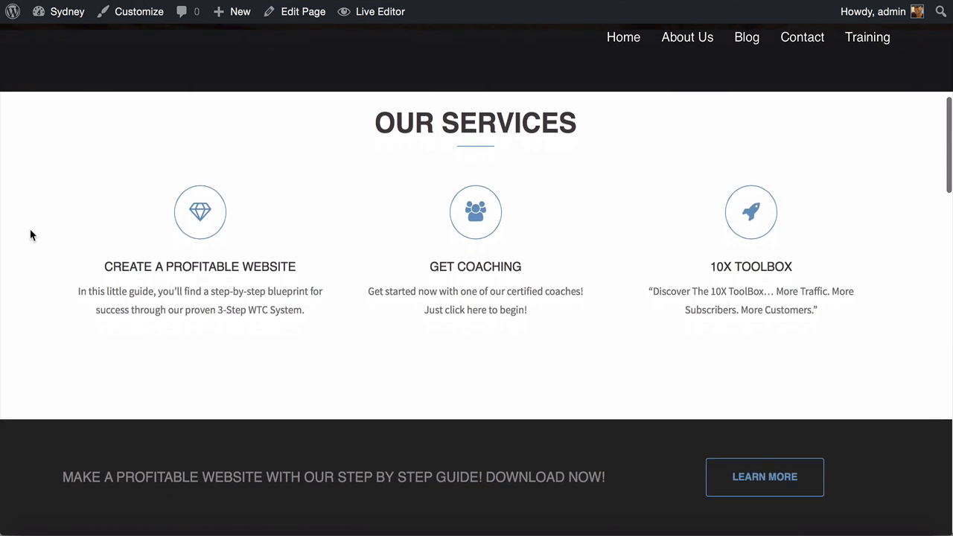
{"action": "scroll", "coordinate": [30, 235], "scroll_direction": "down", "scroll_amount": 5}
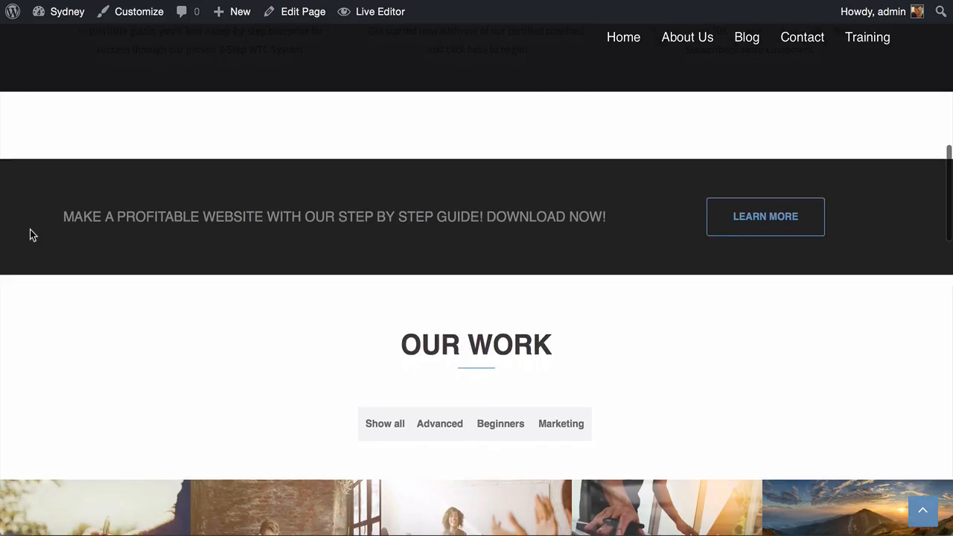
{"action": "scroll", "coordinate": [29, 234], "scroll_direction": "down", "scroll_amount": 3}
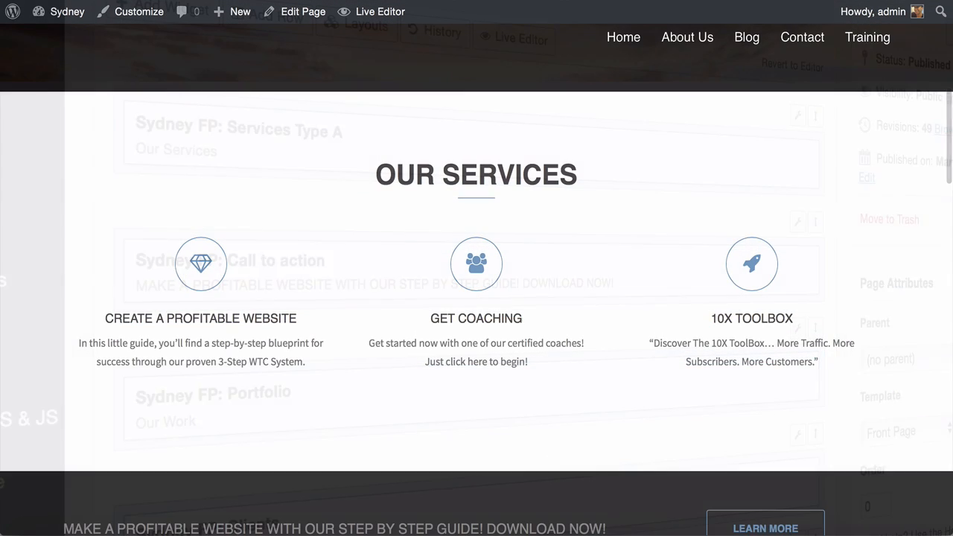
{"action": "scroll", "coordinate": [477, 297], "scroll_direction": "down", "scroll_amount": 5}
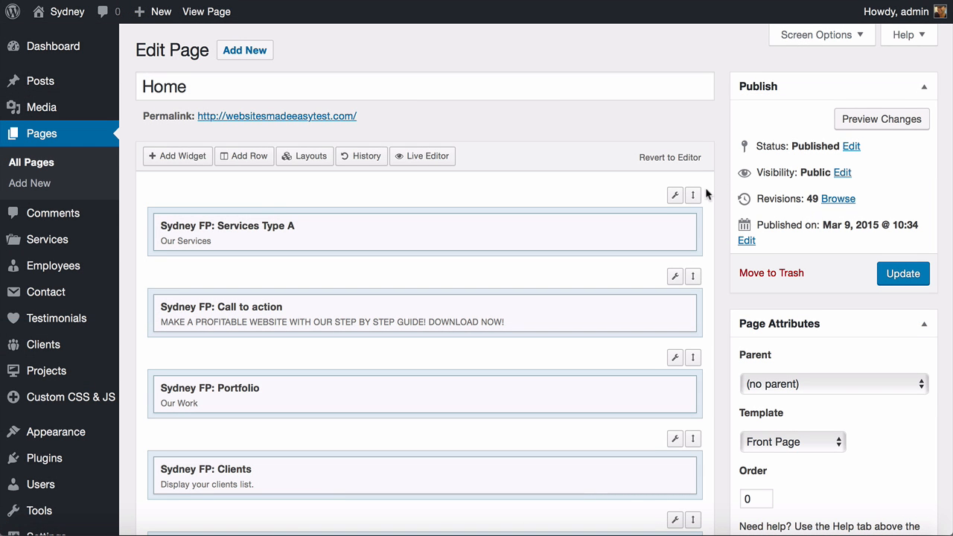
{"action": "left_click_drag", "start_coordinate": [693, 194], "coordinate": [698, 243]}
{"action": "left_click", "coordinate": [903, 276]}
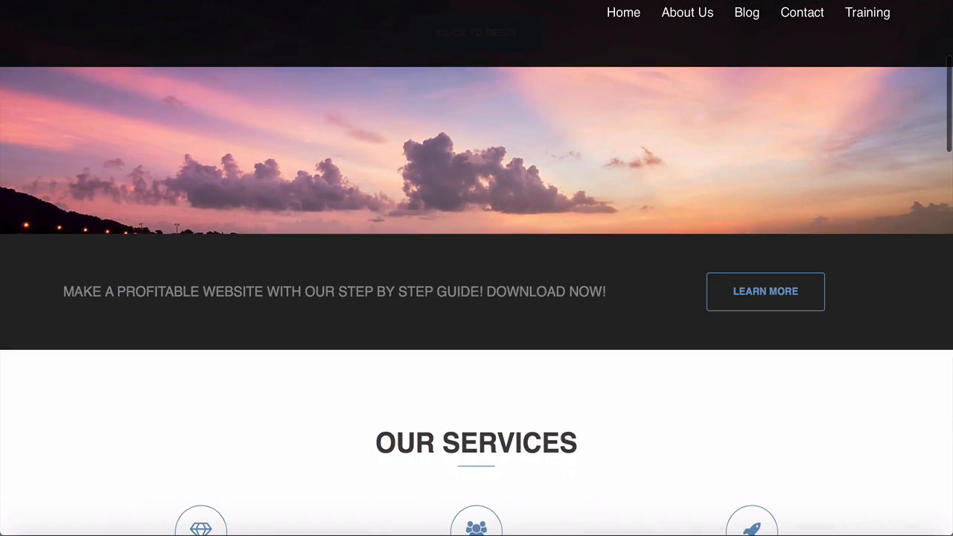
{"action": "scroll", "coordinate": [477, 268], "scroll_direction": "down", "scroll_amount": 2}
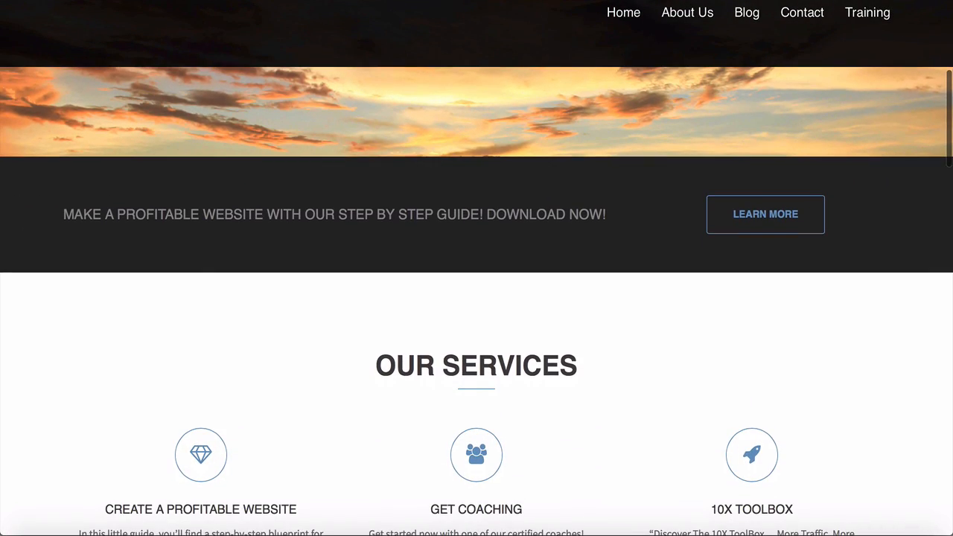
{"action": "scroll", "coordinate": [477, 298], "scroll_direction": "down", "scroll_amount": 2}
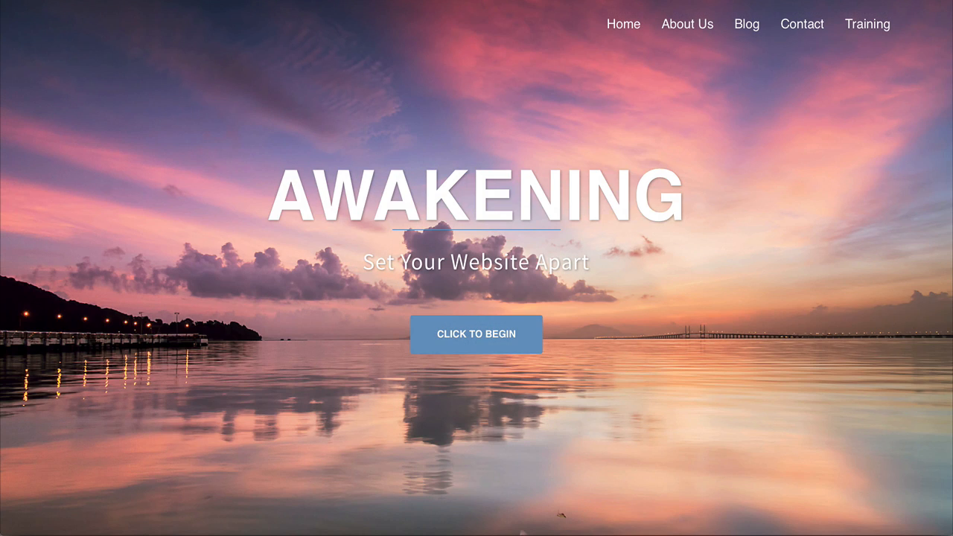
Examine the order of the services, call to action, Our Work, client logos and testimonials sections on the live home page
{"action": "scroll", "coordinate": [476, 298], "scroll_direction": "down", "scroll_amount": 5}
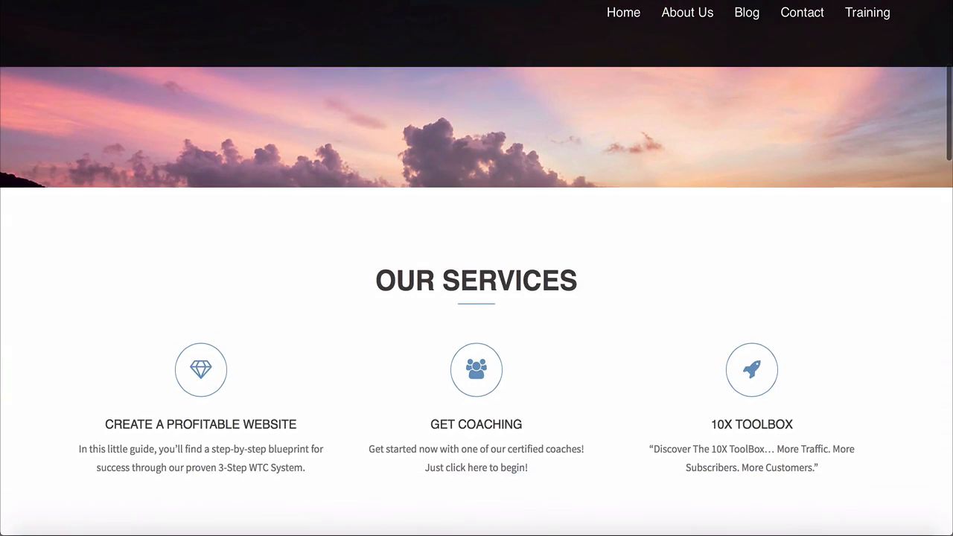
{"action": "scroll", "coordinate": [477, 298], "scroll_direction": "down", "scroll_amount": 3}
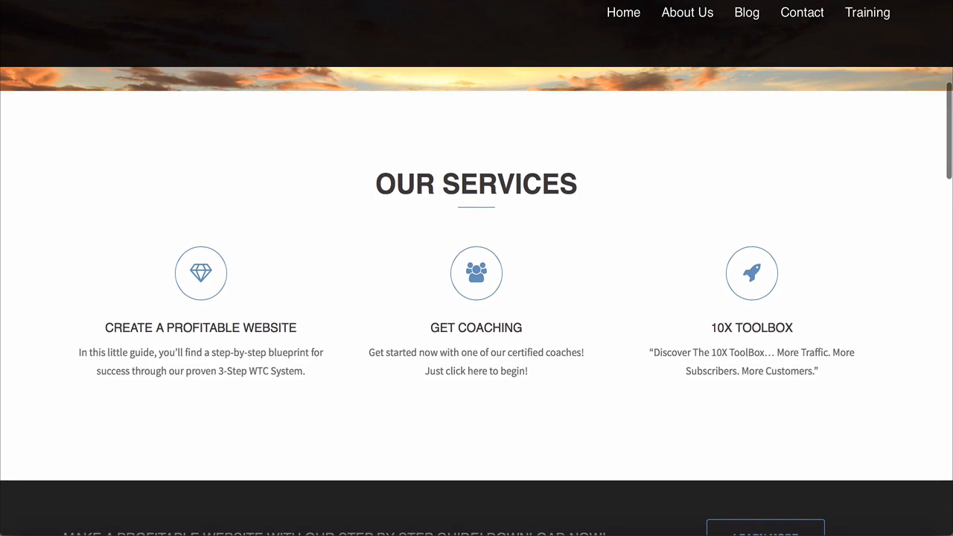
{"action": "scroll", "coordinate": [477, 297], "scroll_direction": "down", "scroll_amount": 5}
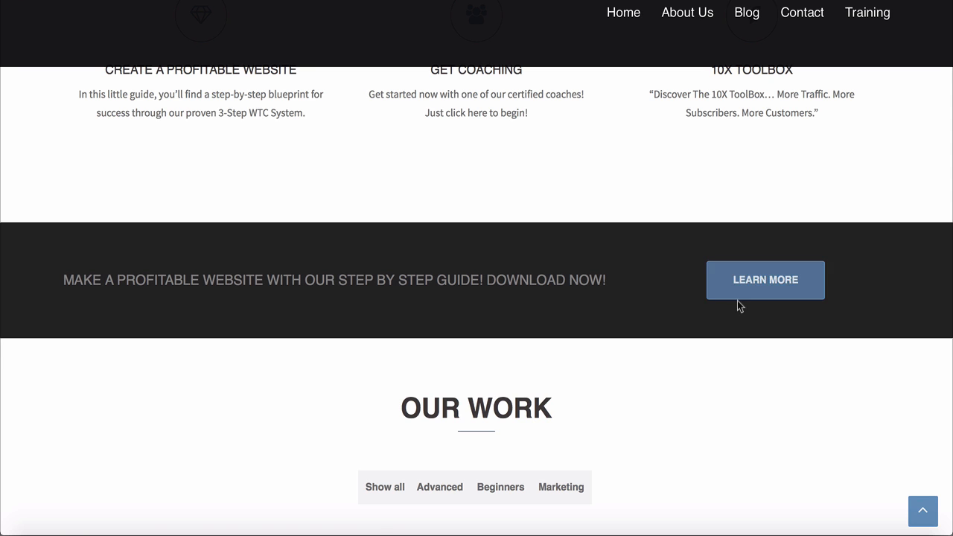
{"action": "scroll", "coordinate": [738, 304], "scroll_direction": "down", "scroll_amount": 1}
{"action": "scroll", "coordinate": [476, 298], "scroll_direction": "down", "scroll_amount": 4}
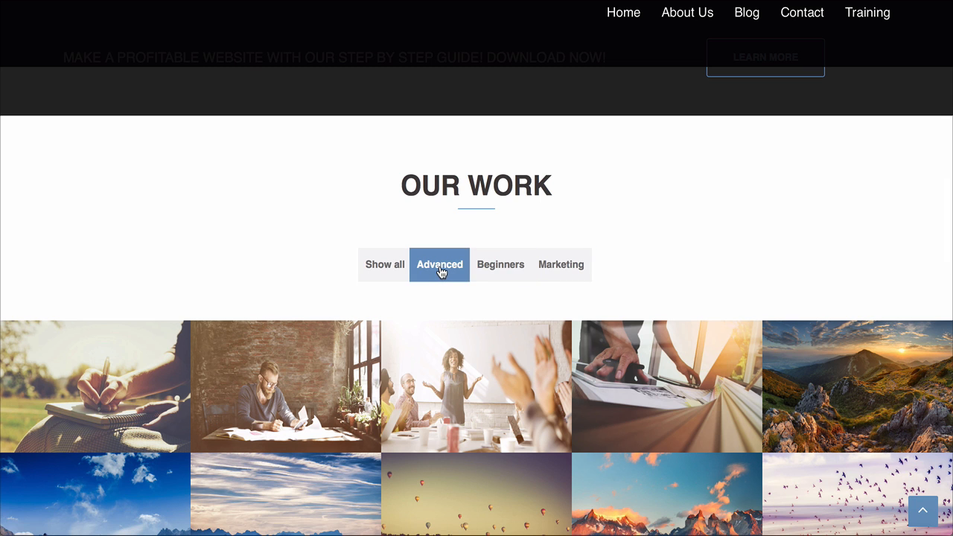
{"action": "scroll", "coordinate": [441, 273], "scroll_direction": "down", "scroll_amount": 3}
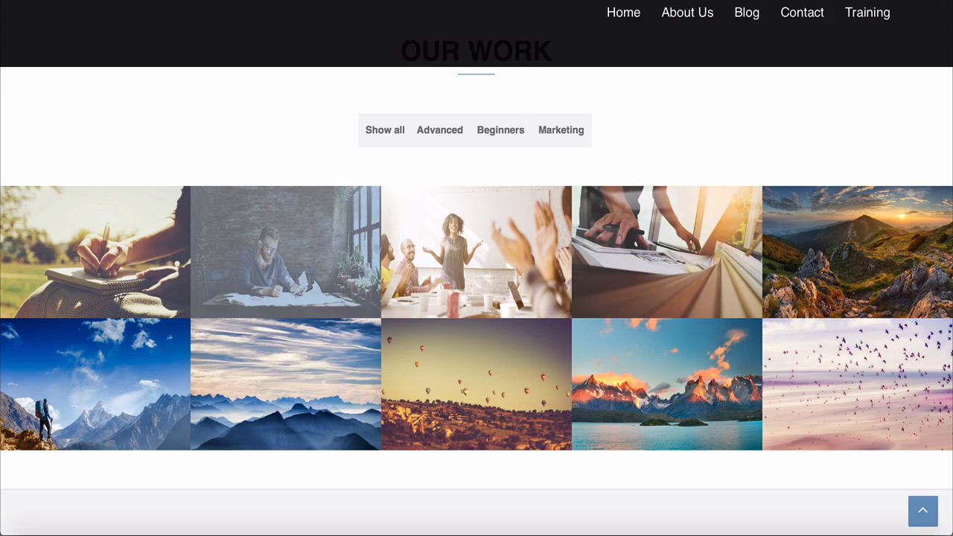
{"action": "scroll", "coordinate": [342, 298], "scroll_direction": "down", "scroll_amount": 4}
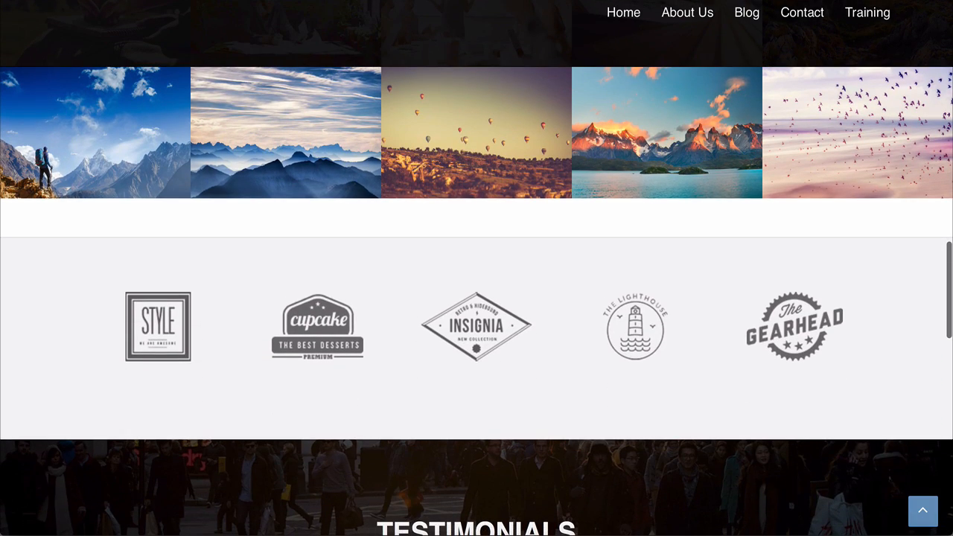
{"action": "scroll", "coordinate": [476, 268], "scroll_direction": "down", "scroll_amount": 4}
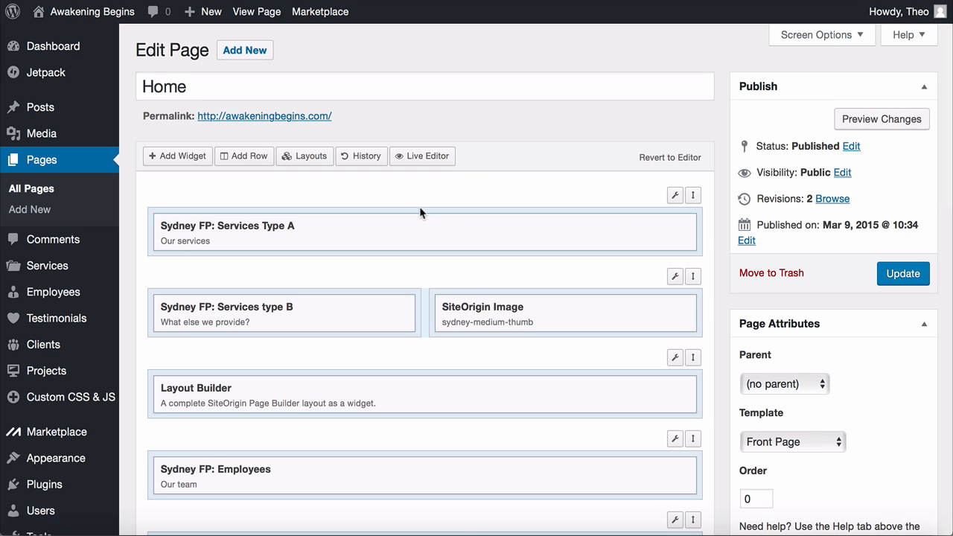
{"action": "mouse_move", "coordinate": [416, 219]}
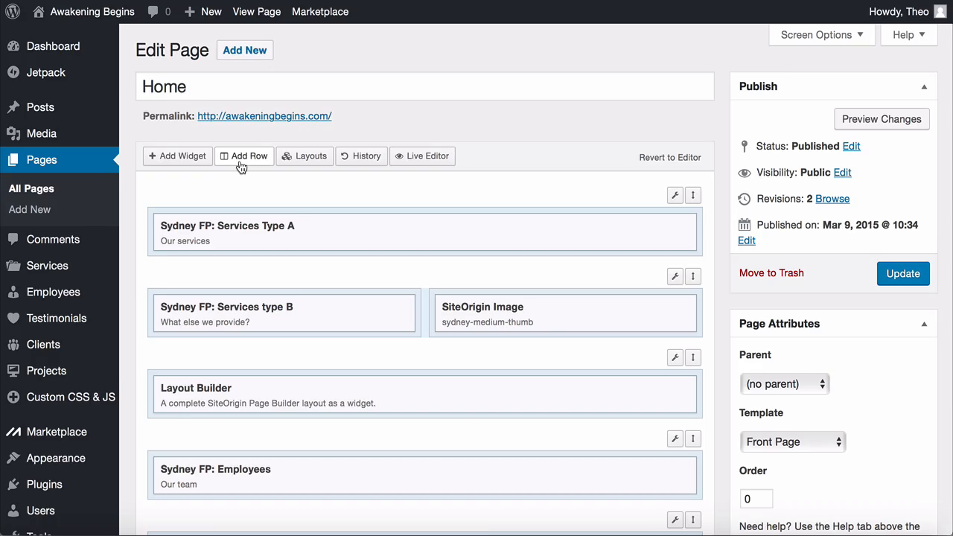
{"action": "left_click", "coordinate": [240, 157]}
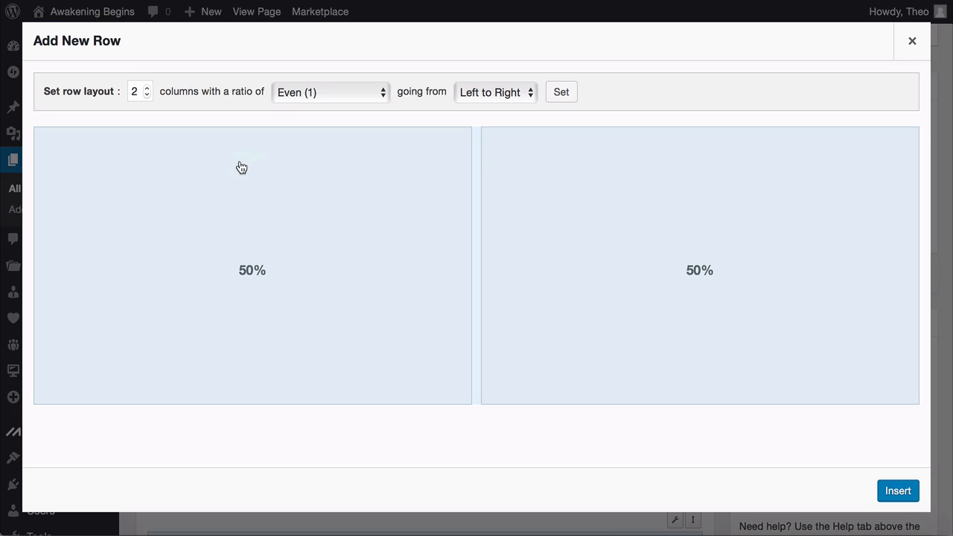
{"action": "left_click", "coordinate": [146, 87]}
{"action": "left_click", "coordinate": [146, 88]}
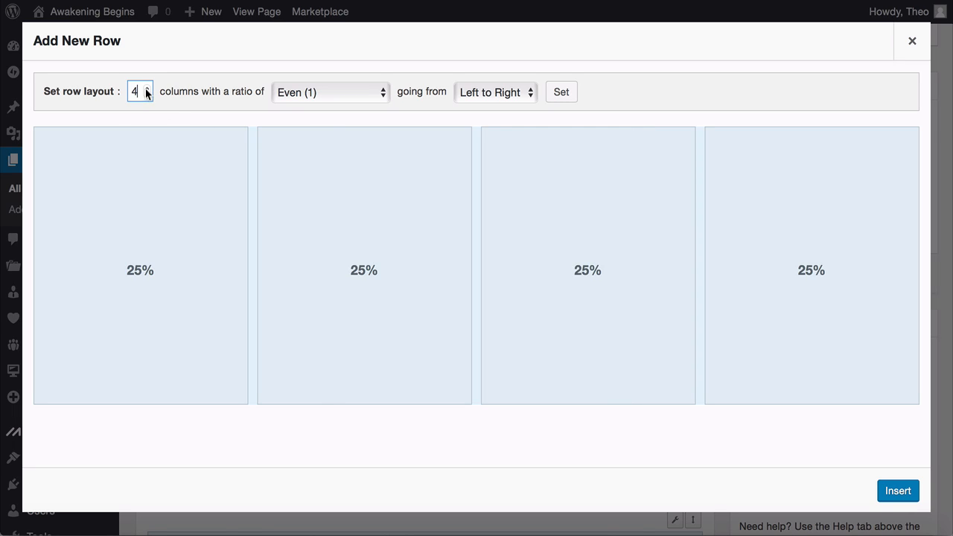
{"action": "left_click", "coordinate": [147, 93]}
{"action": "left_click", "coordinate": [146, 93]}
{"action": "left_click", "coordinate": [146, 94]}
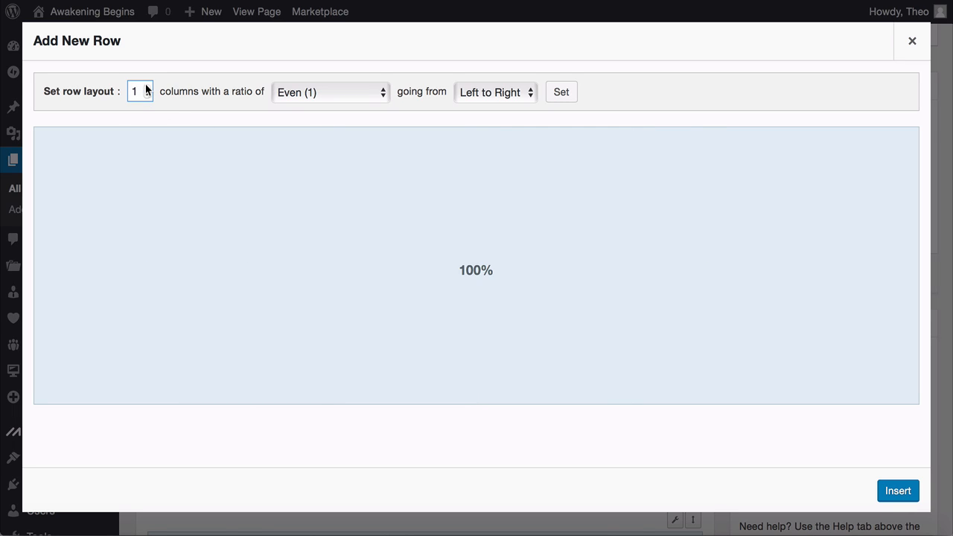
{"action": "left_click", "coordinate": [146, 88]}
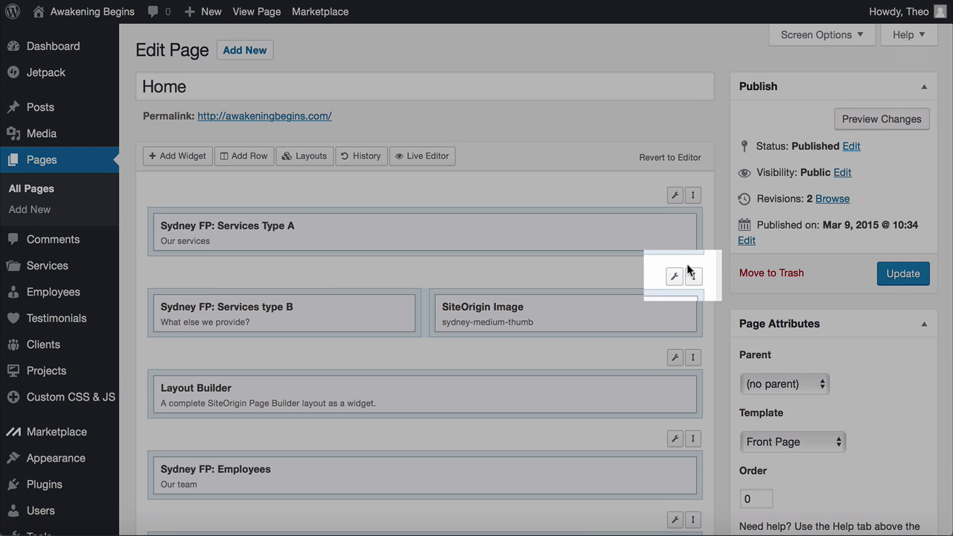
Delete the row with the Services type B and SiteOrigin Image widgets, and the Layout Builder row
{"action": "mouse_move", "coordinate": [676, 275]}
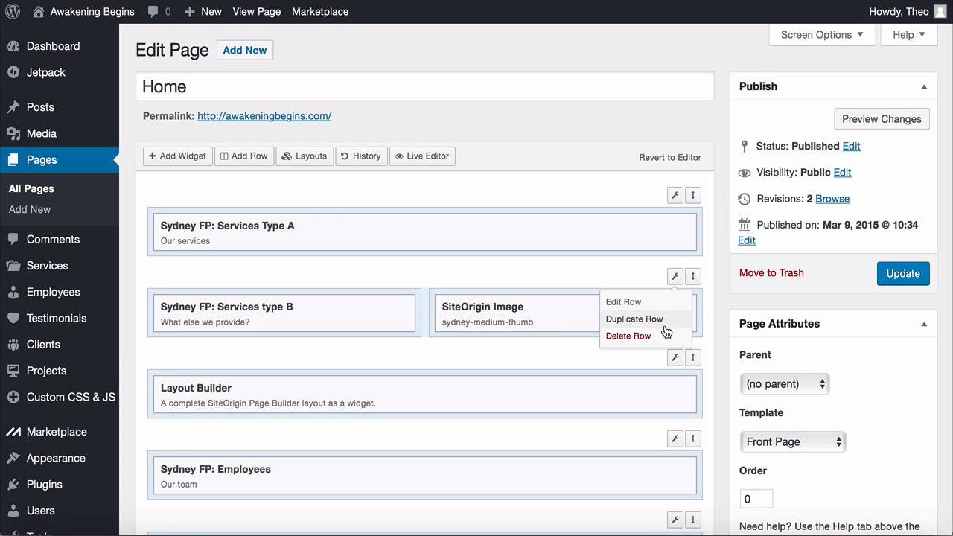
{"action": "left_click", "coordinate": [633, 337]}
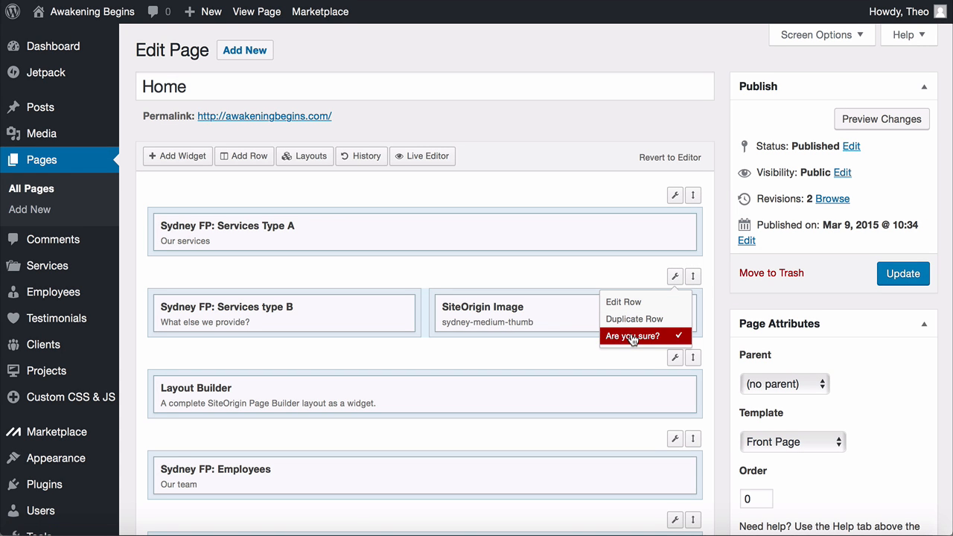
{"action": "left_click", "coordinate": [632, 337]}
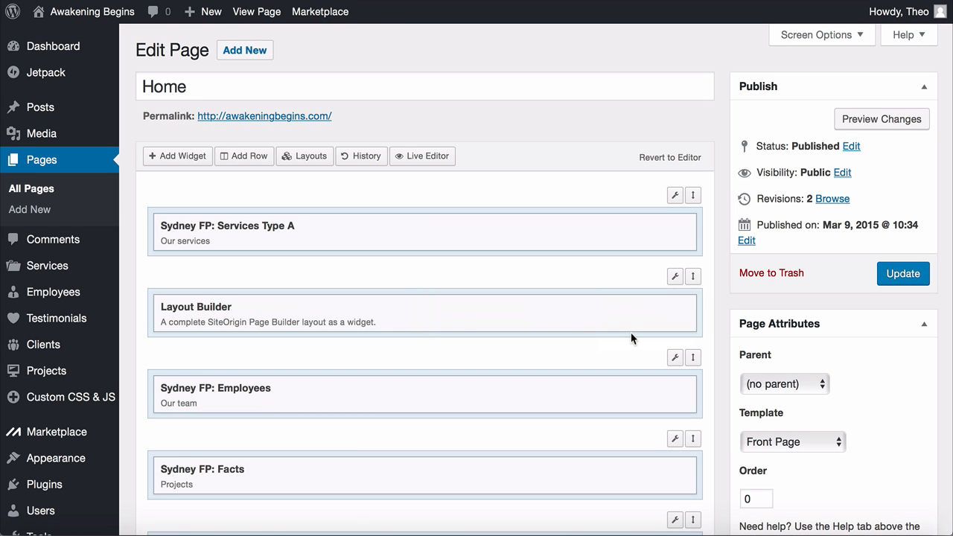
{"action": "mouse_move", "coordinate": [676, 276]}
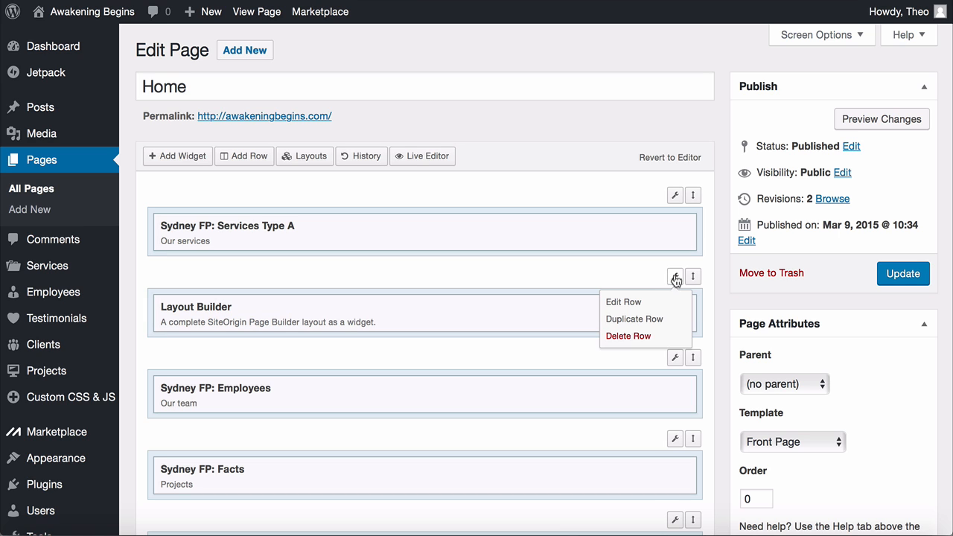
{"action": "left_click", "coordinate": [635, 339]}
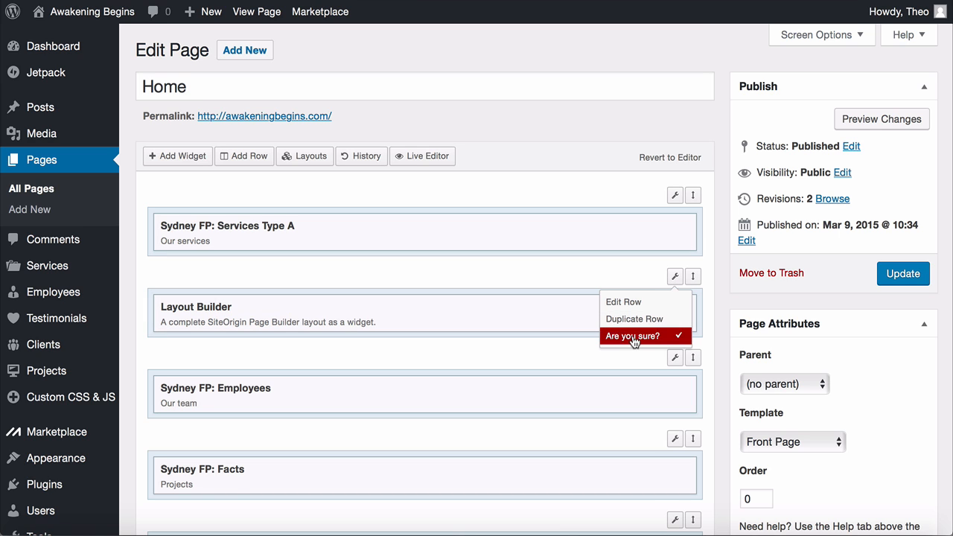
{"action": "left_click", "coordinate": [634, 341]}
Delete the Sydney FP: Employees row and the Sydney FP: Facts row from the Home page layout
{"action": "mouse_move", "coordinate": [676, 276]}
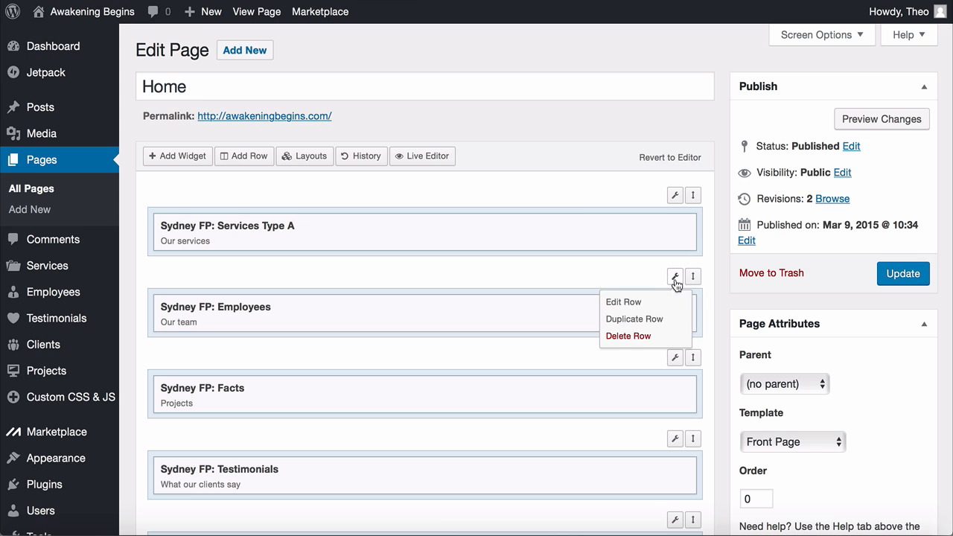
{"action": "left_click", "coordinate": [633, 339]}
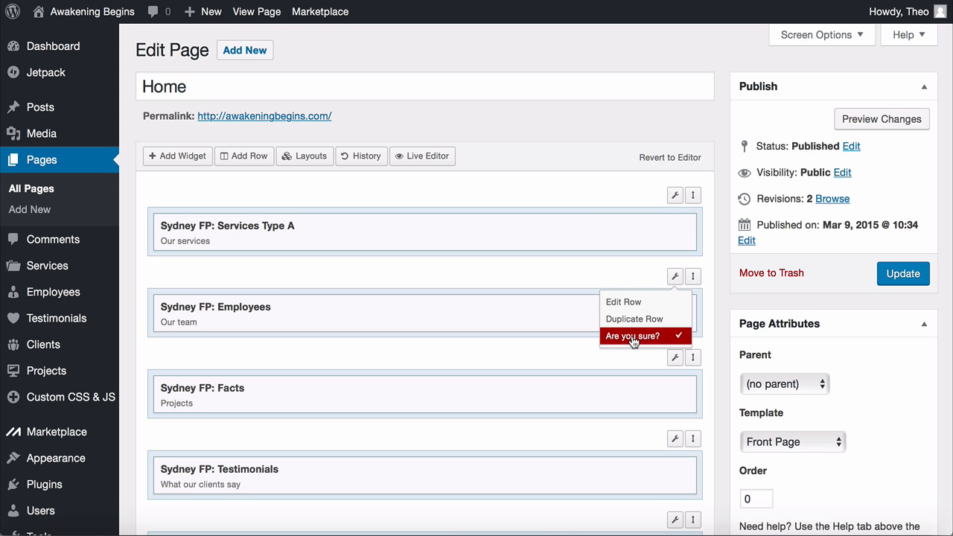
{"action": "left_click", "coordinate": [633, 339]}
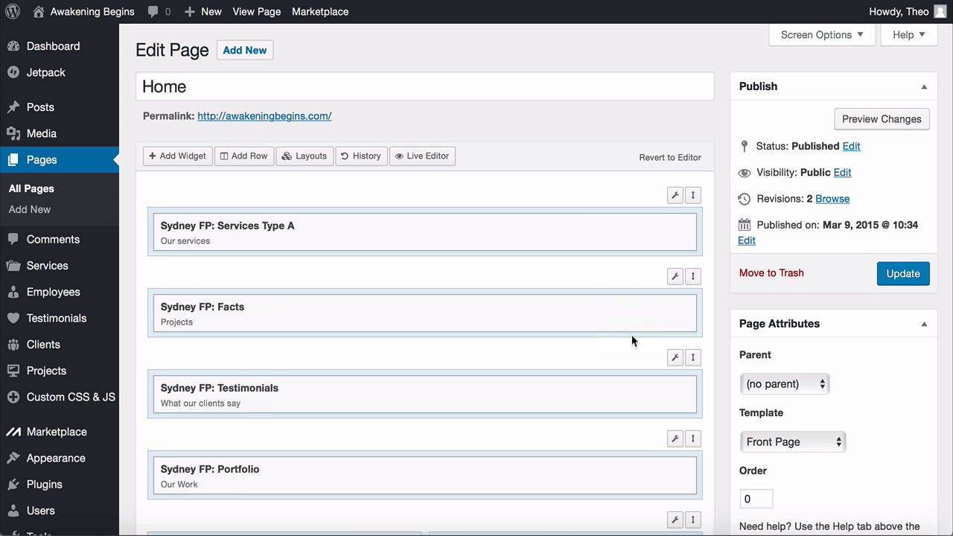
{"action": "mouse_move", "coordinate": [670, 282]}
{"action": "left_click", "coordinate": [635, 336]}
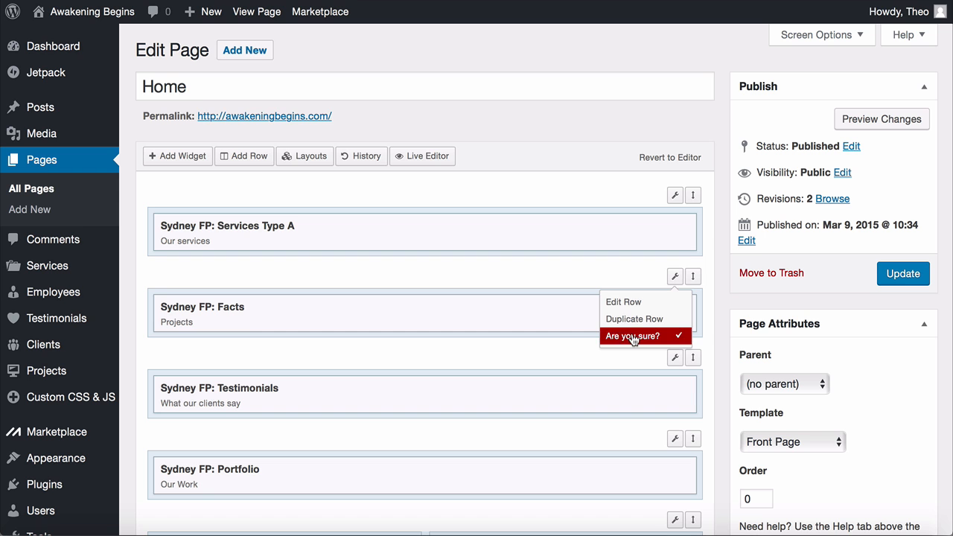
{"action": "left_click", "coordinate": [633, 337]}
Delete the two-column row containing the Sydney FP: List and Sydney FP: Skills widgets
{"action": "scroll", "coordinate": [631, 332], "scroll_direction": "down", "scroll_amount": 3}
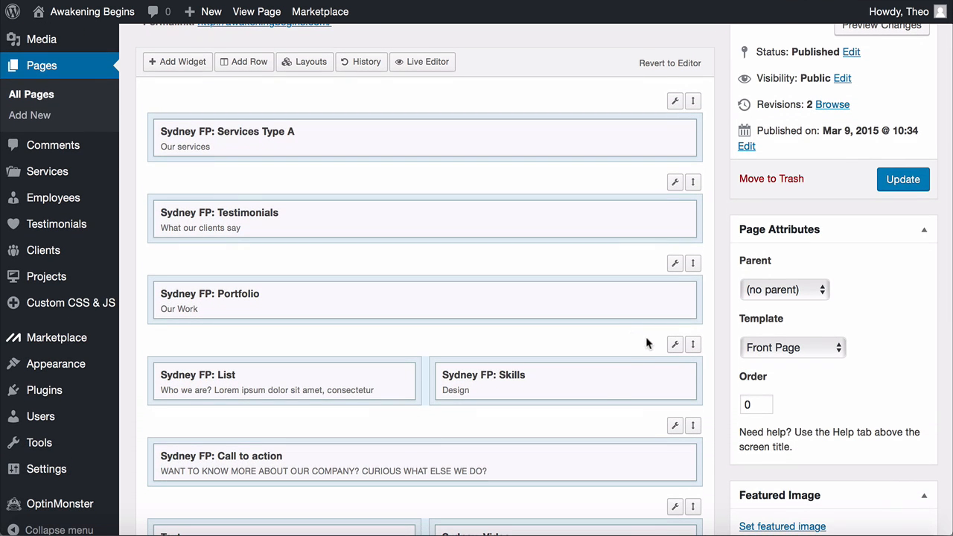
{"action": "mouse_move", "coordinate": [675, 344]}
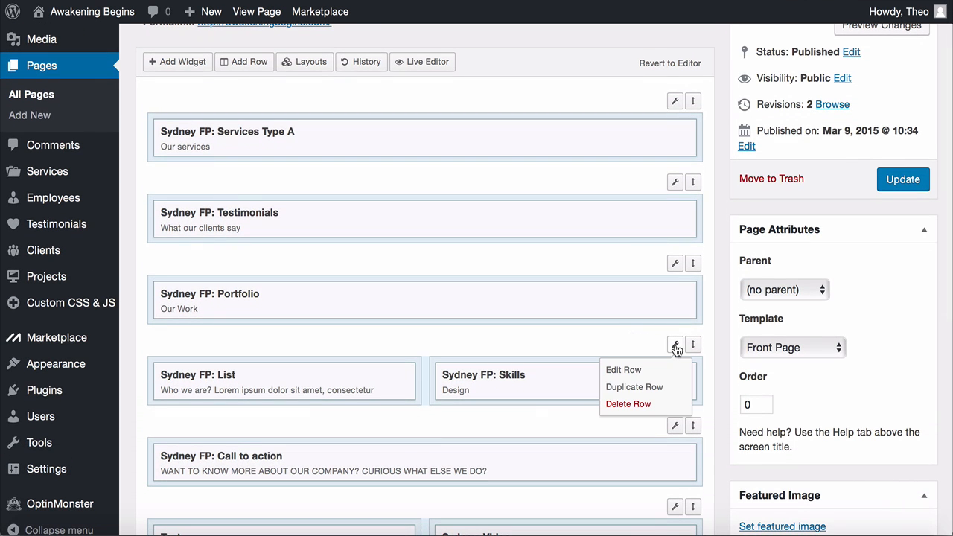
{"action": "left_click", "coordinate": [636, 404]}
{"action": "left_click", "coordinate": [633, 405]}
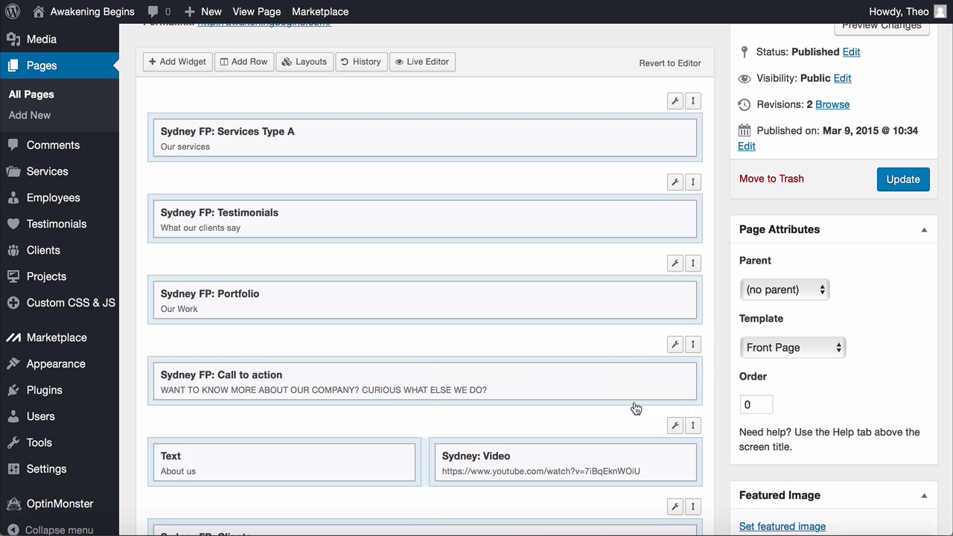
{"action": "scroll", "coordinate": [634, 402], "scroll_direction": "down", "scroll_amount": 3}
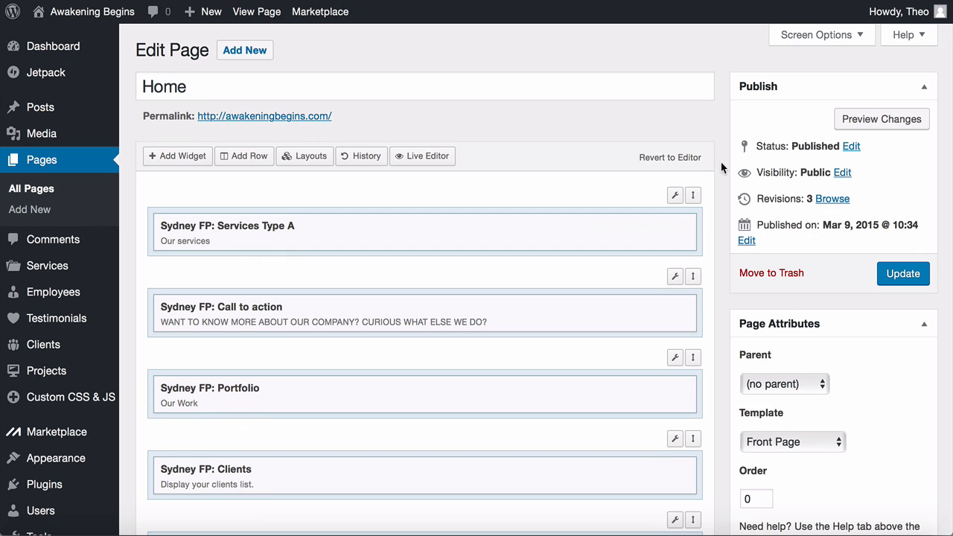
Delete the Sydney FP: Services Type A row from the Home page layout
{"action": "mouse_move", "coordinate": [619, 232]}
{"action": "mouse_move", "coordinate": [675, 195]}
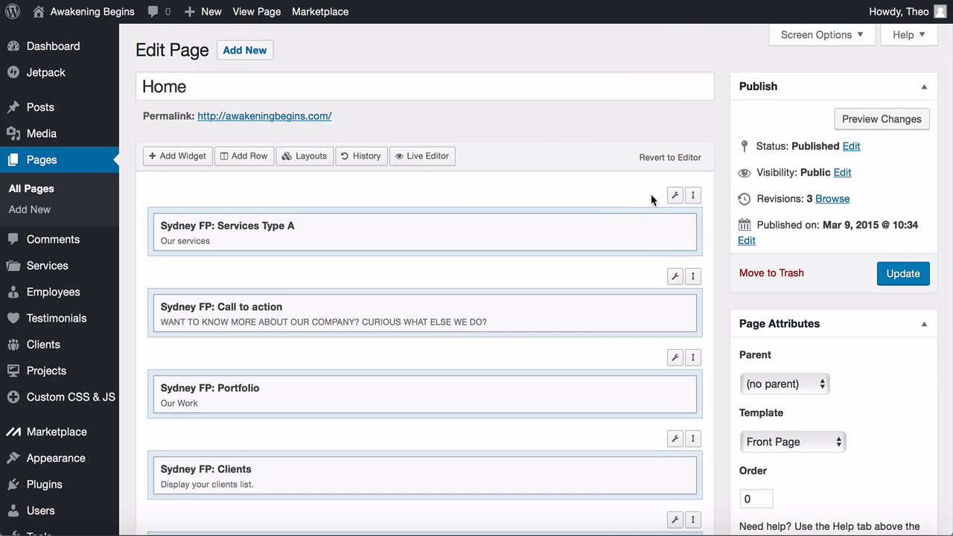
{"action": "mouse_move", "coordinate": [842, 223]}
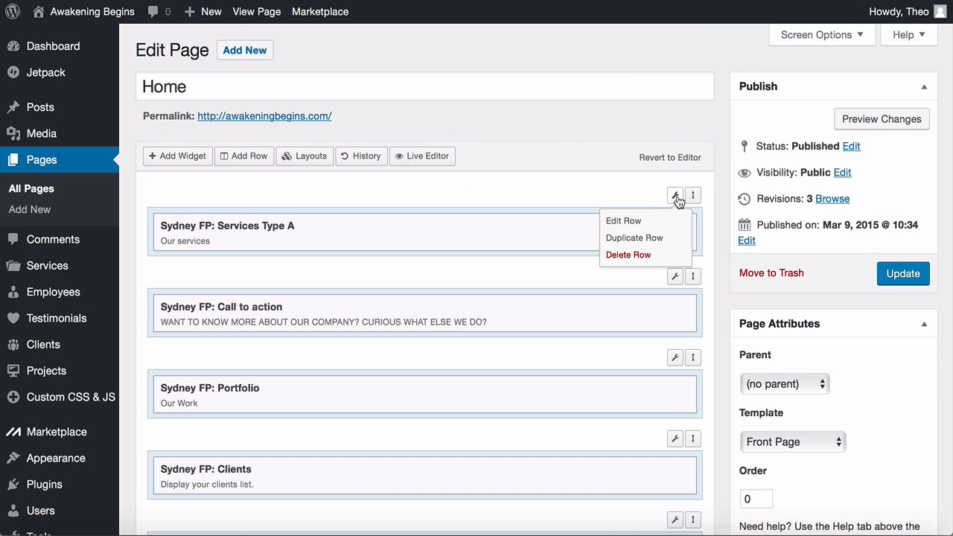
{"action": "left_click", "coordinate": [629, 256]}
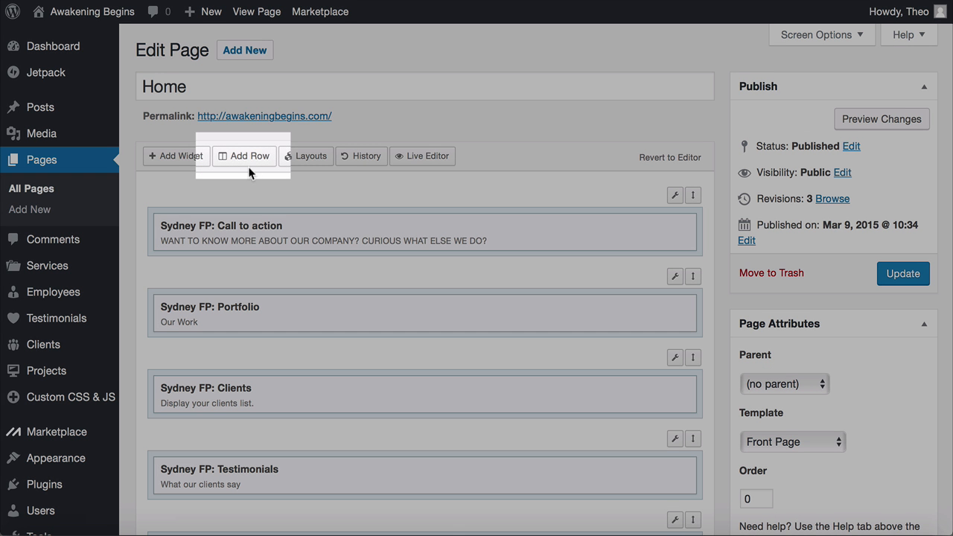
Insert a new one-column row into the Home page layout
{"action": "left_click", "coordinate": [249, 158]}
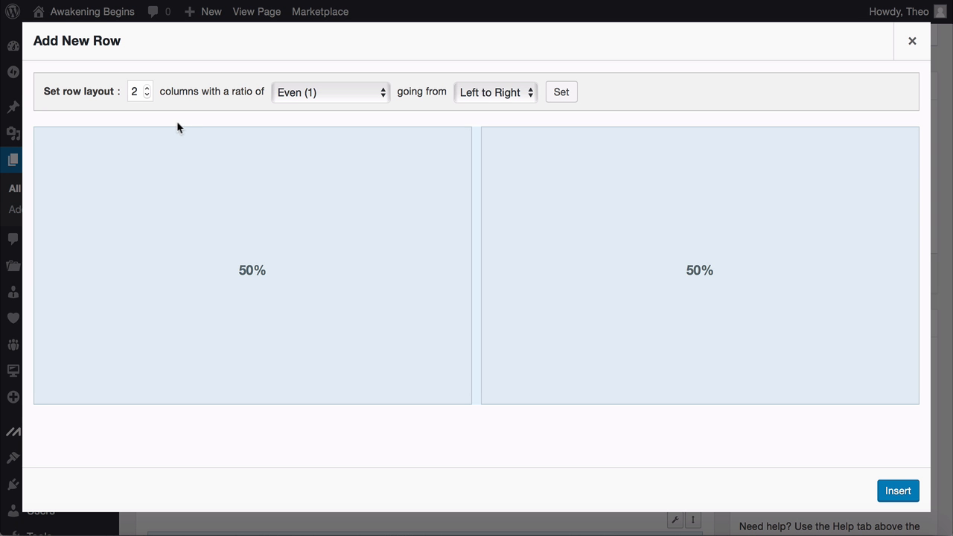
{"action": "left_click", "coordinate": [147, 95]}
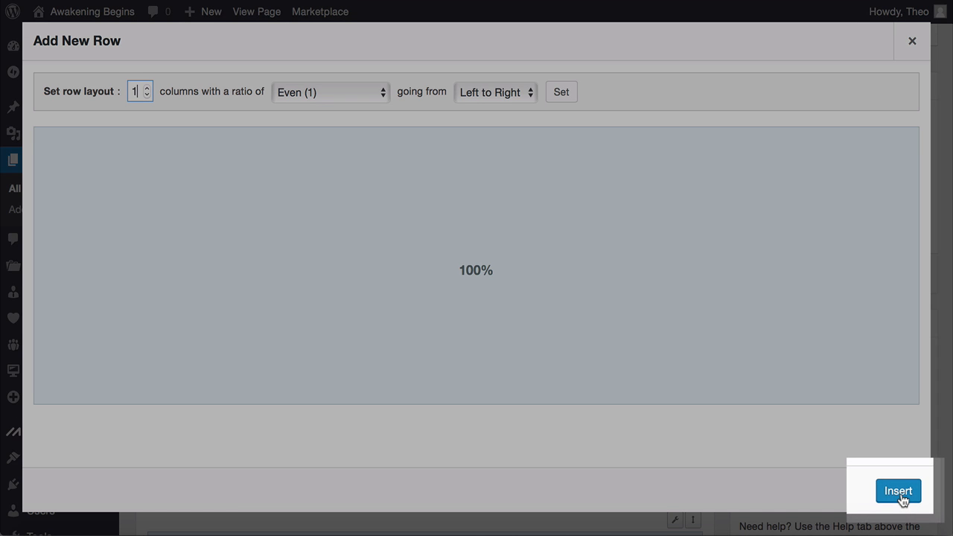
{"action": "left_click", "coordinate": [901, 496]}
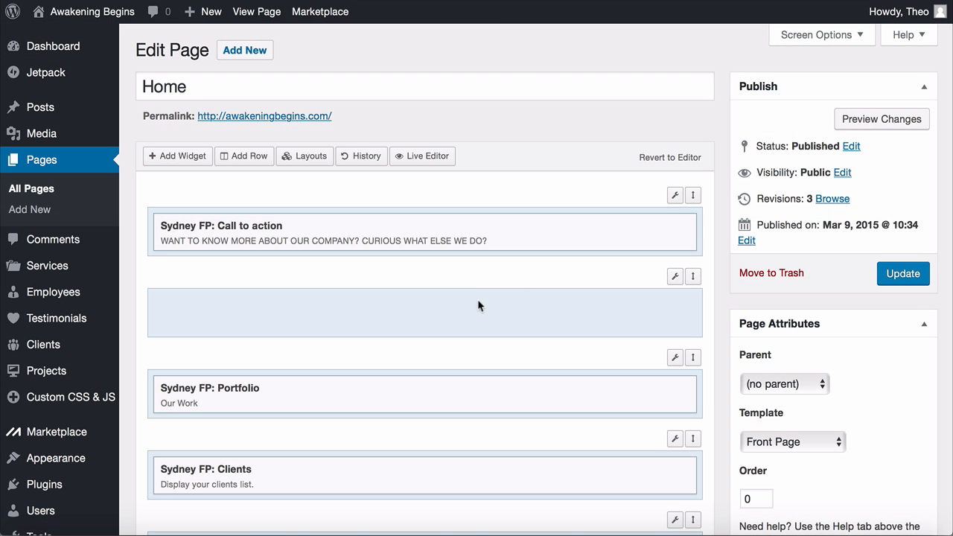
Add the Sydney FP: Services Type A theme widget to the empty row
{"action": "left_click", "coordinate": [463, 316]}
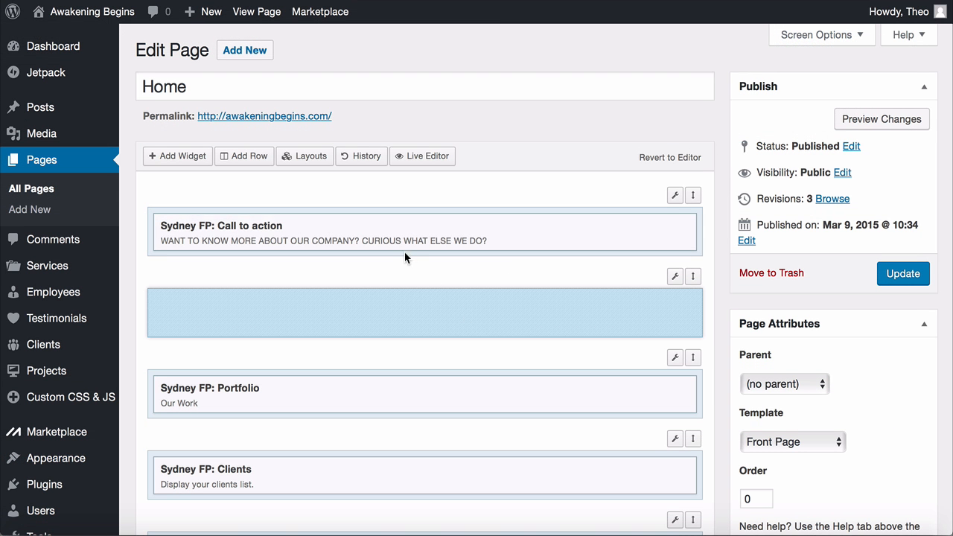
{"action": "left_click", "coordinate": [180, 160]}
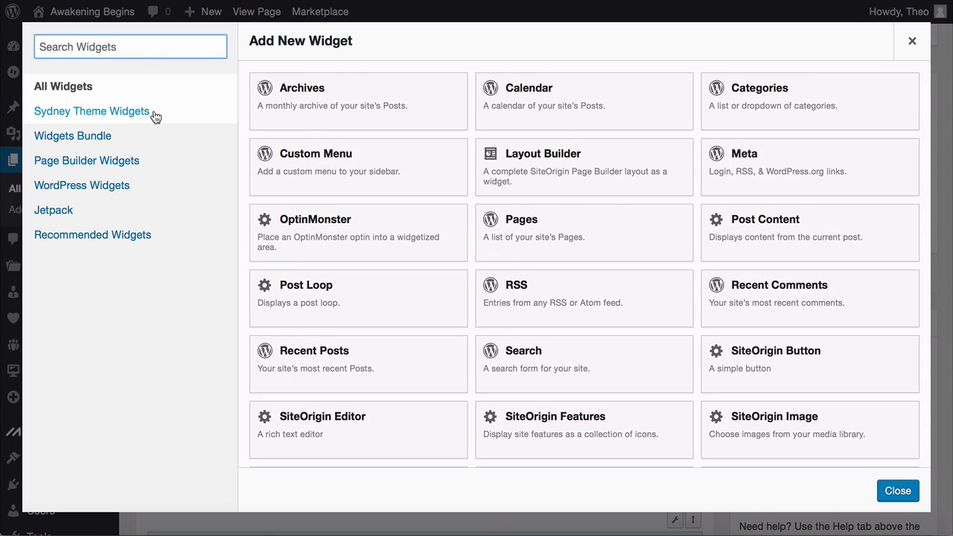
{"action": "left_click", "coordinate": [155, 116]}
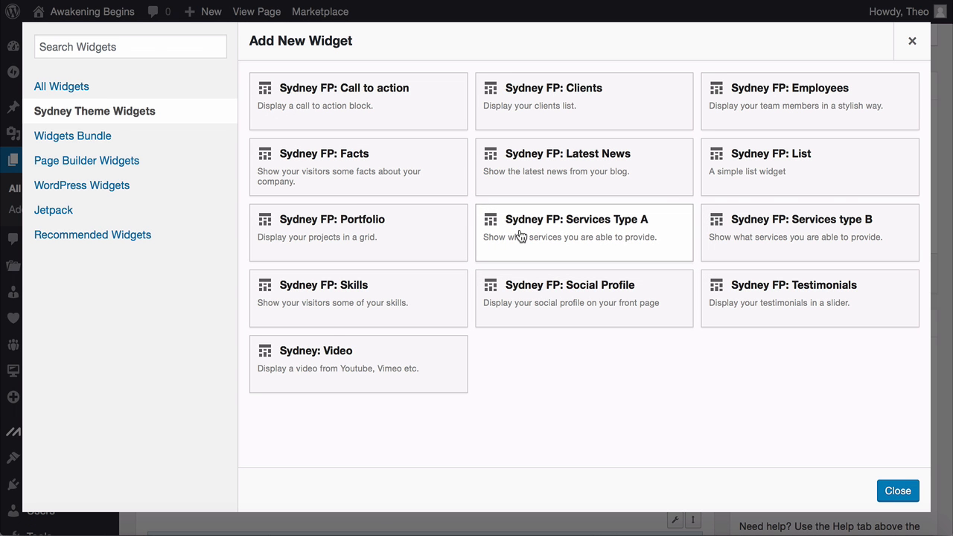
{"action": "left_click", "coordinate": [520, 236]}
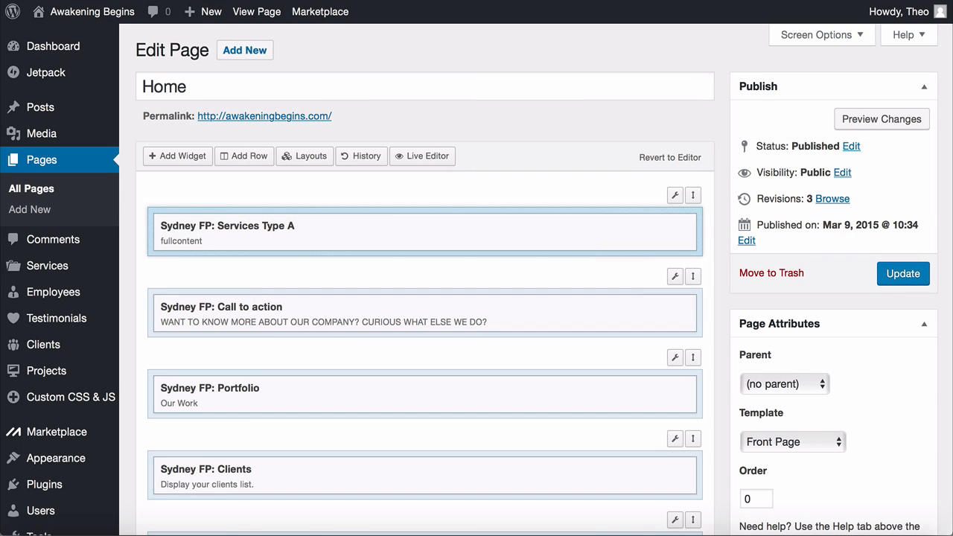
Set the Services Type A widget's title to "Our Services" and update the Home page
{"action": "mouse_move", "coordinate": [600, 234]}
{"action": "left_click", "coordinate": [600, 227]}
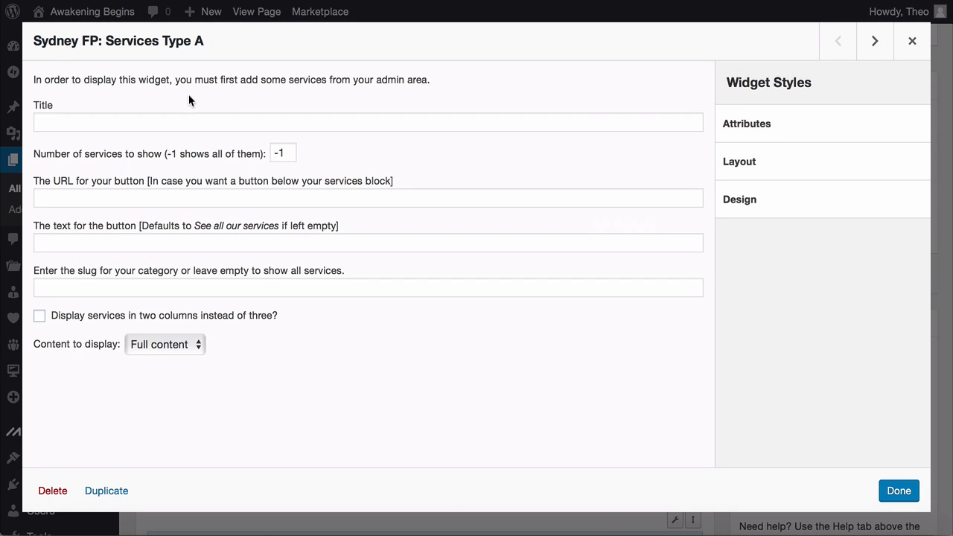
{"action": "left_click", "coordinate": [100, 123]}
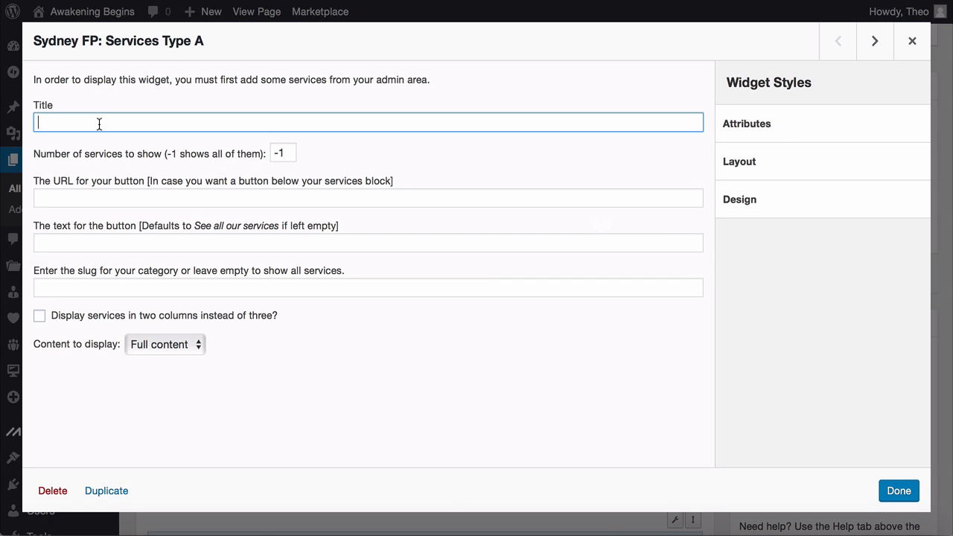
{"action": "type", "text": "Our Services"}
{"action": "left_click", "coordinate": [136, 141]}
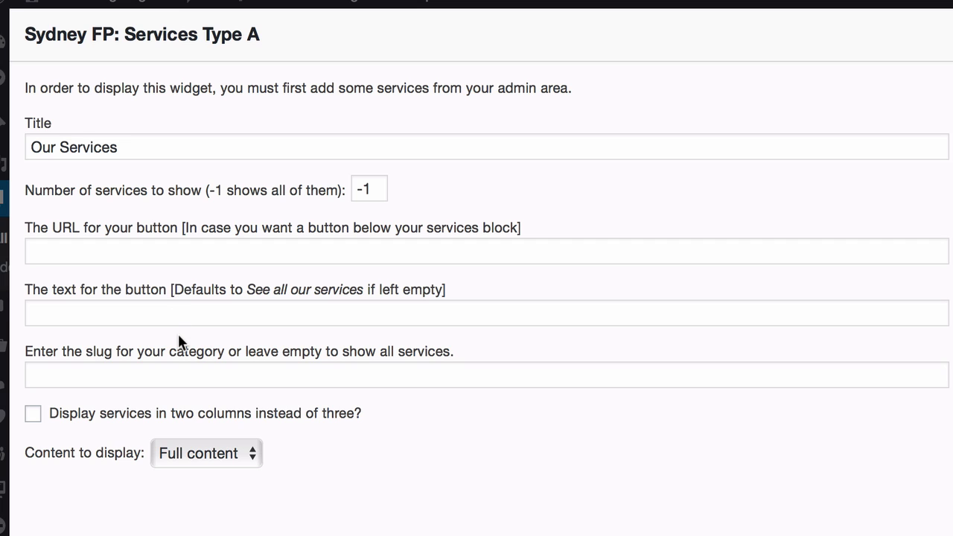
{"action": "left_click", "coordinate": [97, 374]}
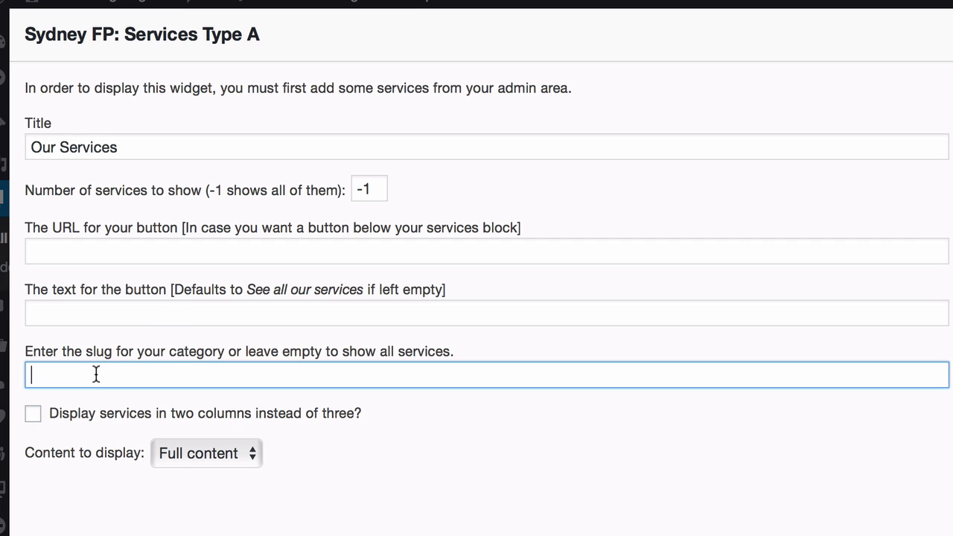
{"action": "type", "text": "Our Services"}
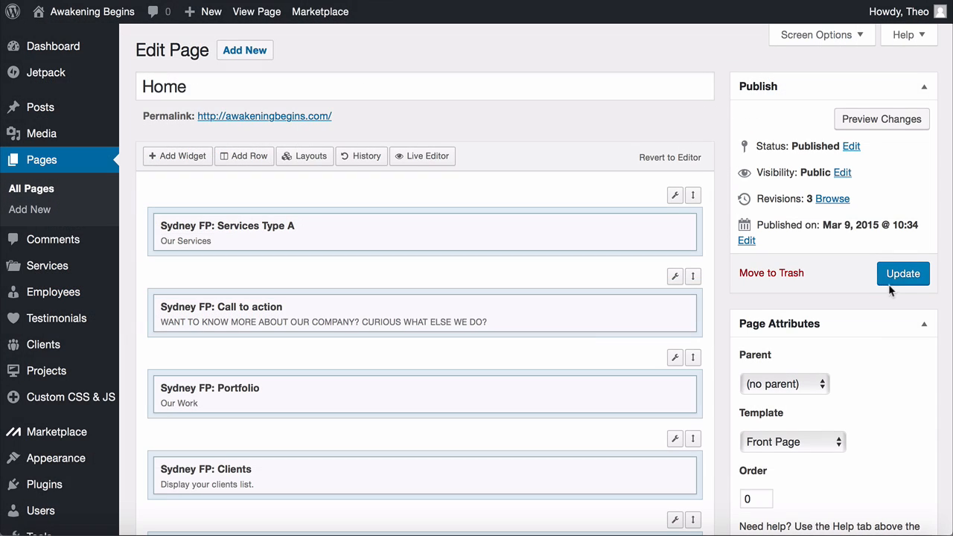
{"action": "left_click", "coordinate": [905, 276]}
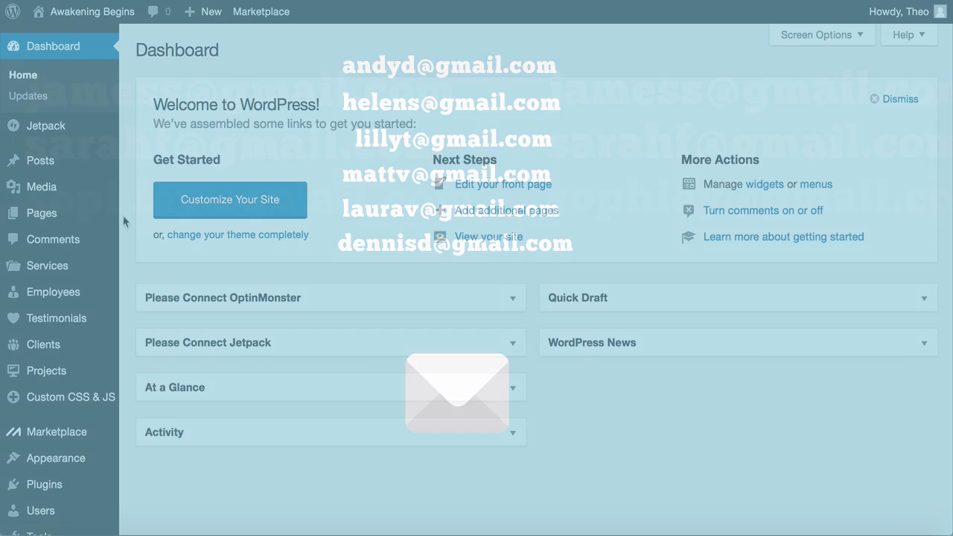
Open the Home front page for editing from the list of all pages
{"action": "mouse_move", "coordinate": [103, 216]}
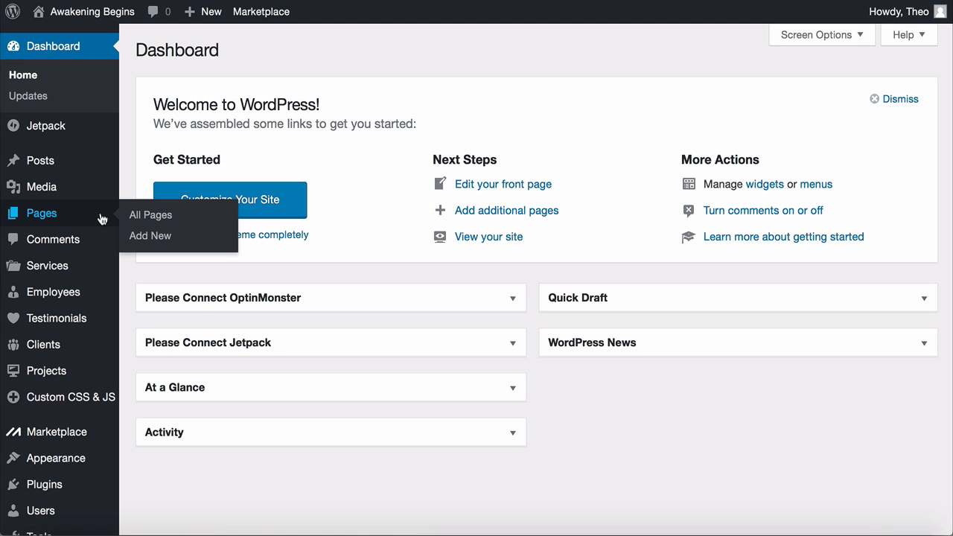
{"action": "left_click", "coordinate": [140, 215]}
{"action": "scroll", "coordinate": [125, 262], "scroll_direction": "down", "scroll_amount": 2}
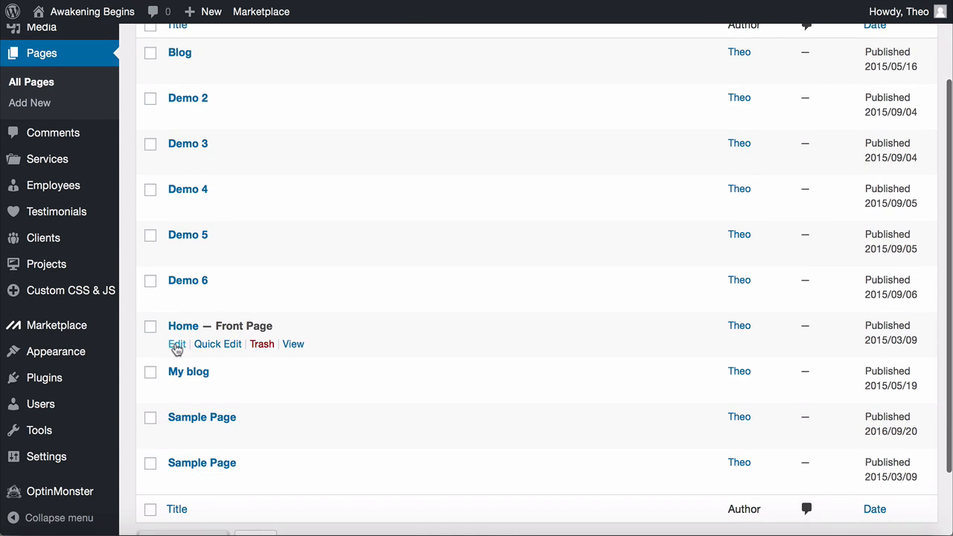
{"action": "left_click", "coordinate": [176, 345]}
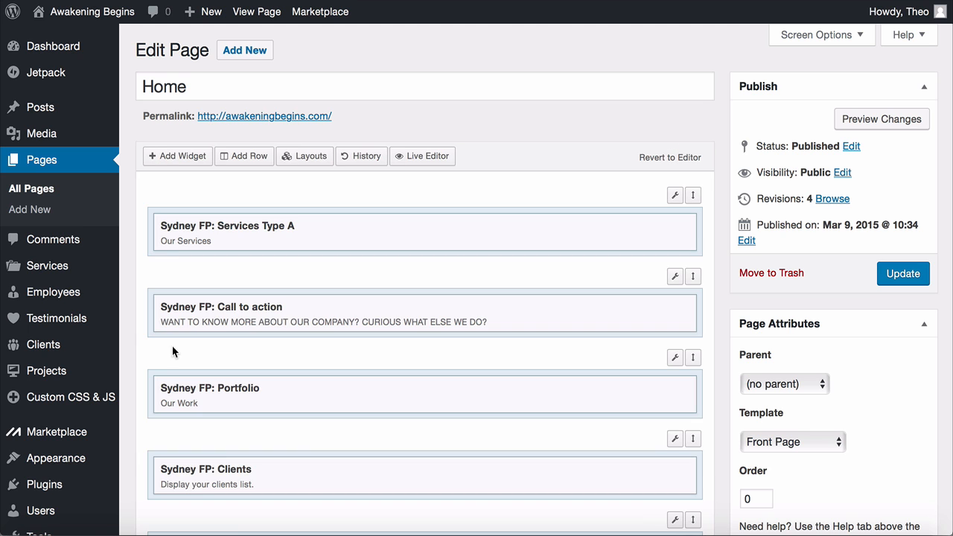
Set the call to action text to "MAKE A PROFITABLE WEBSITE WITH OUR STEP BY STEP GUIDE! DOWNLOAD NOW!" with the button inline, and update the page
{"action": "mouse_move", "coordinate": [192, 315]}
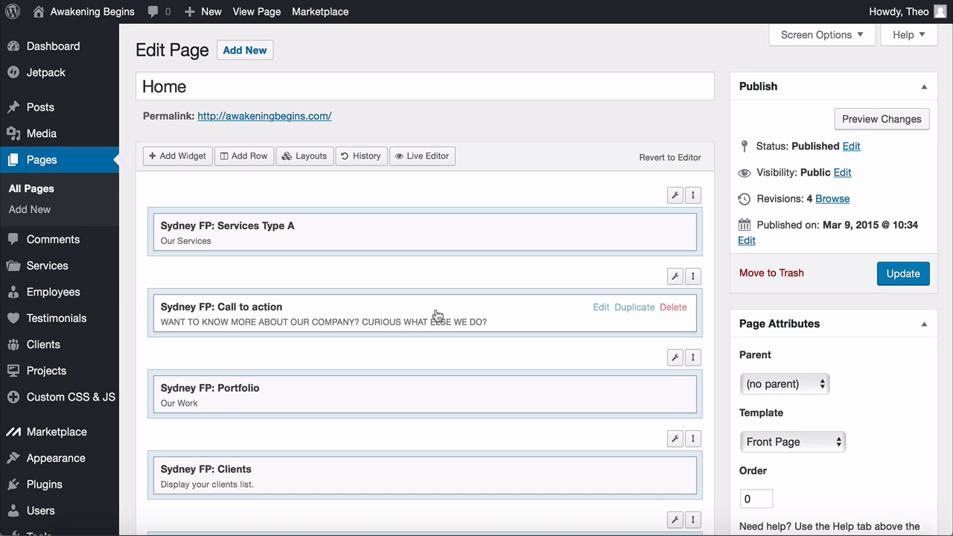
{"action": "left_click", "coordinate": [600, 308]}
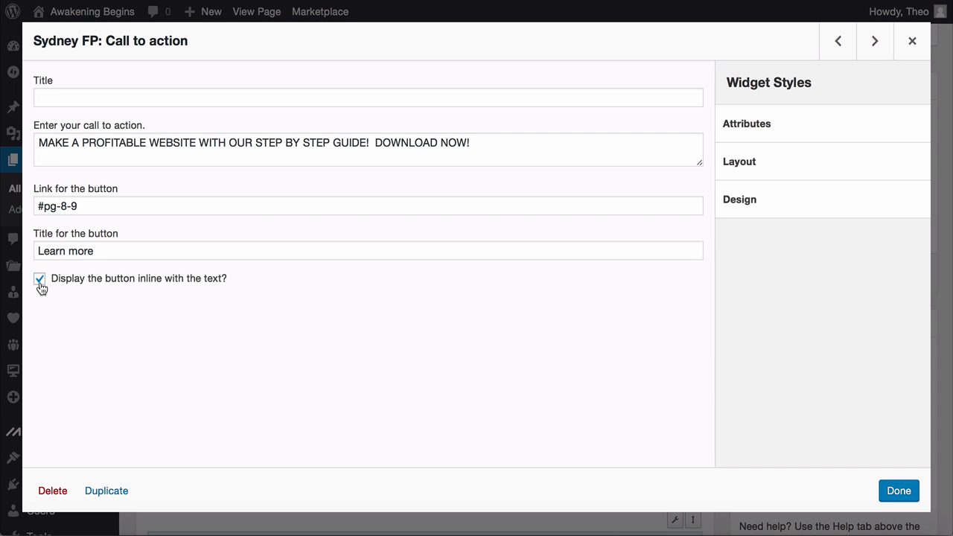
{"action": "left_click", "coordinate": [40, 286]}
{"action": "left_click", "coordinate": [41, 283]}
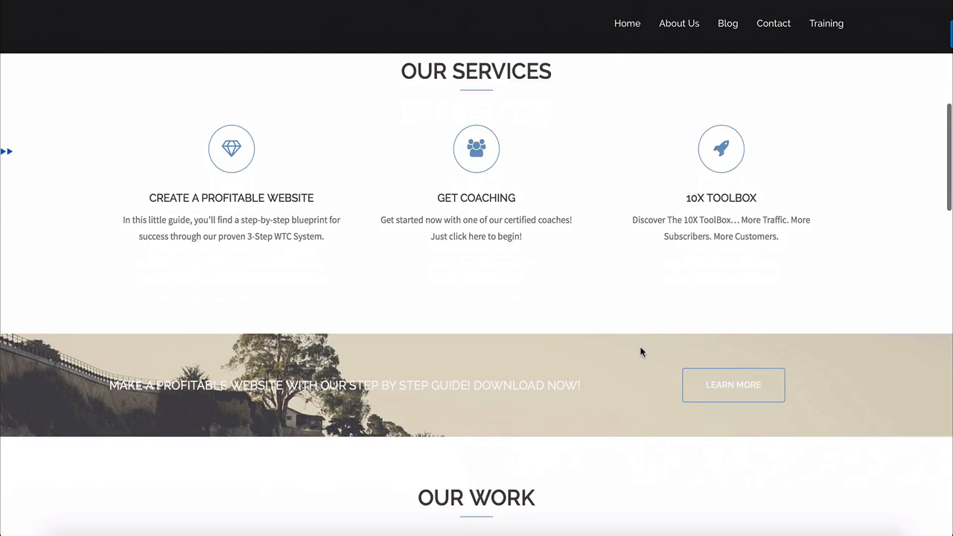
{"action": "scroll", "coordinate": [640, 352], "scroll_direction": "down", "scroll_amount": 2}
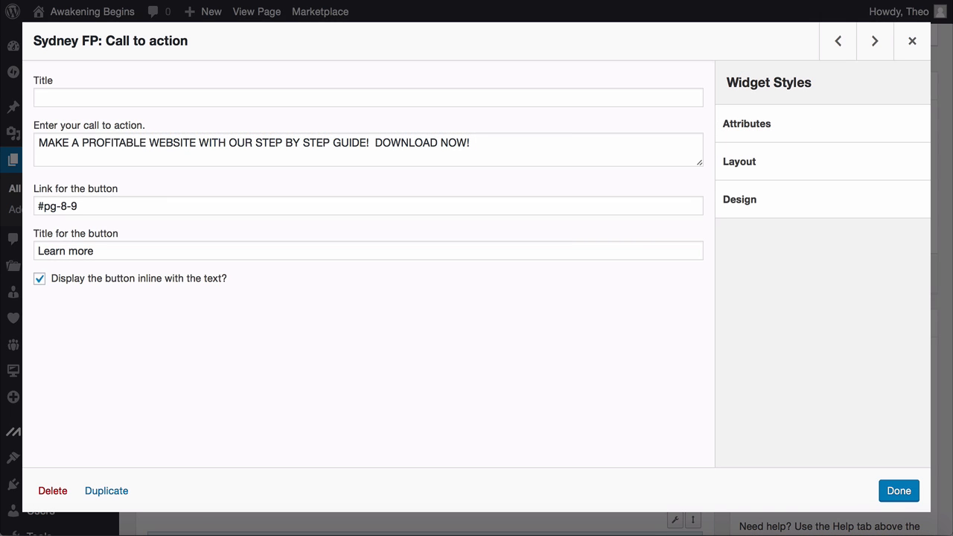
{"action": "left_click", "coordinate": [897, 493]}
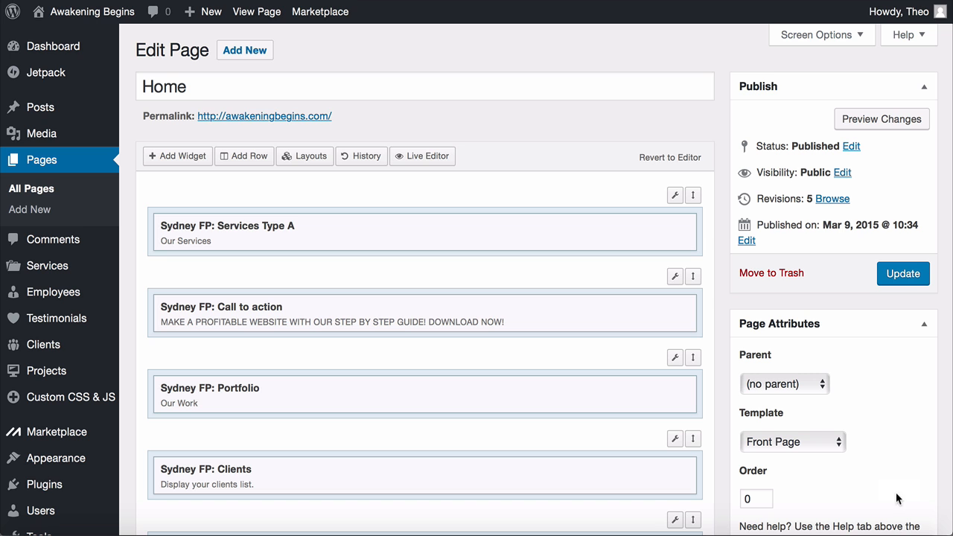
{"action": "left_click", "coordinate": [903, 274]}
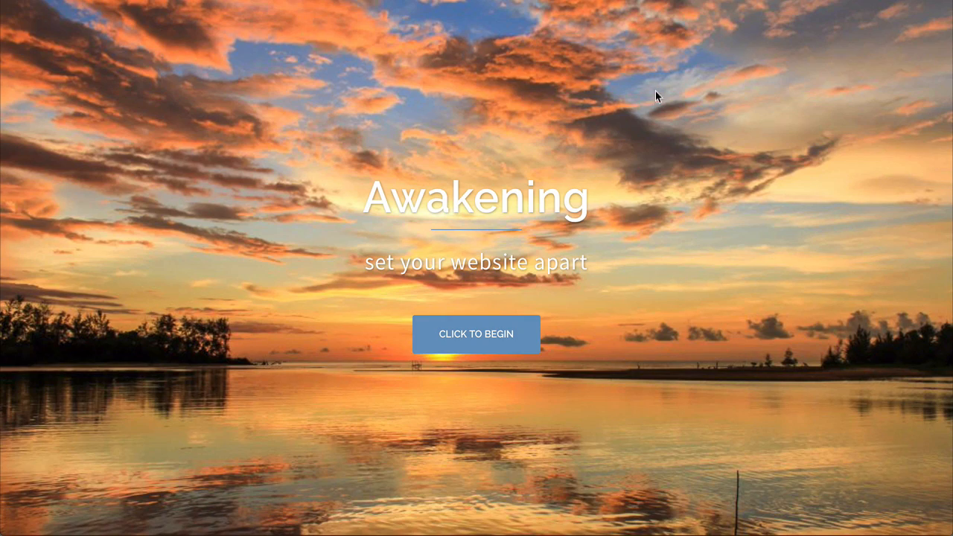
Reload the live front page and examine the Our Services section and the call to action banner
{"action": "key", "text": "super+r"}
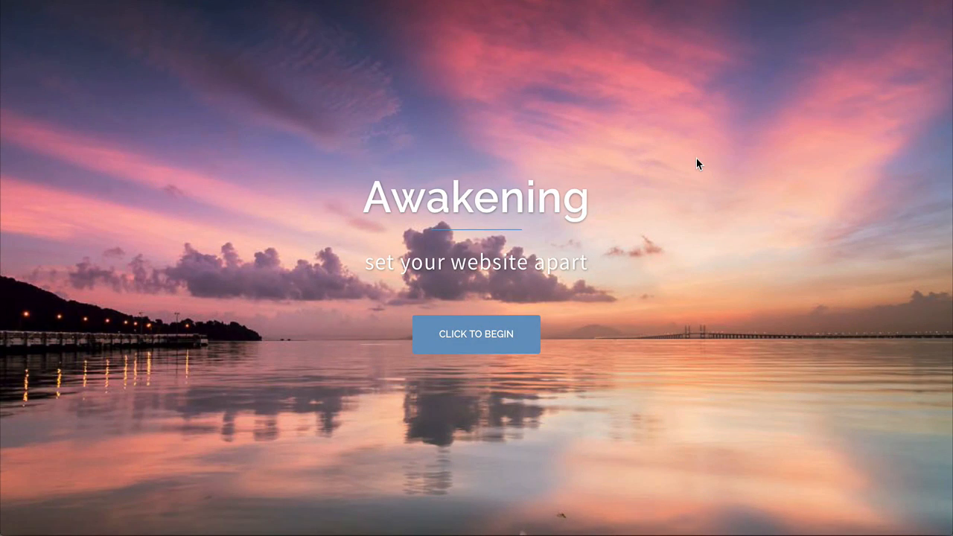
{"action": "scroll", "coordinate": [696, 159], "scroll_direction": "down", "scroll_amount": 4}
{"action": "scroll", "coordinate": [697, 161], "scroll_direction": "down", "scroll_amount": 3}
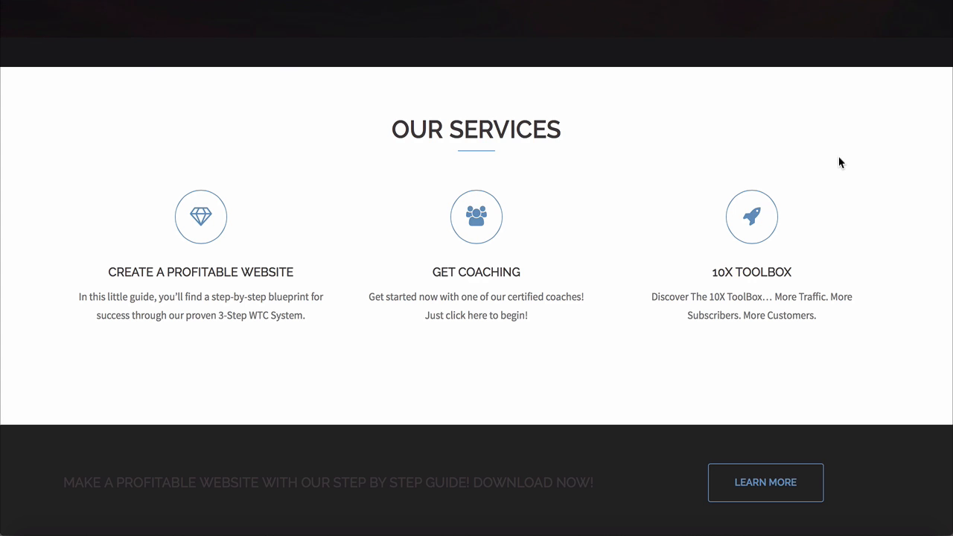
{"action": "scroll", "coordinate": [839, 162], "scroll_direction": "down", "scroll_amount": 2}
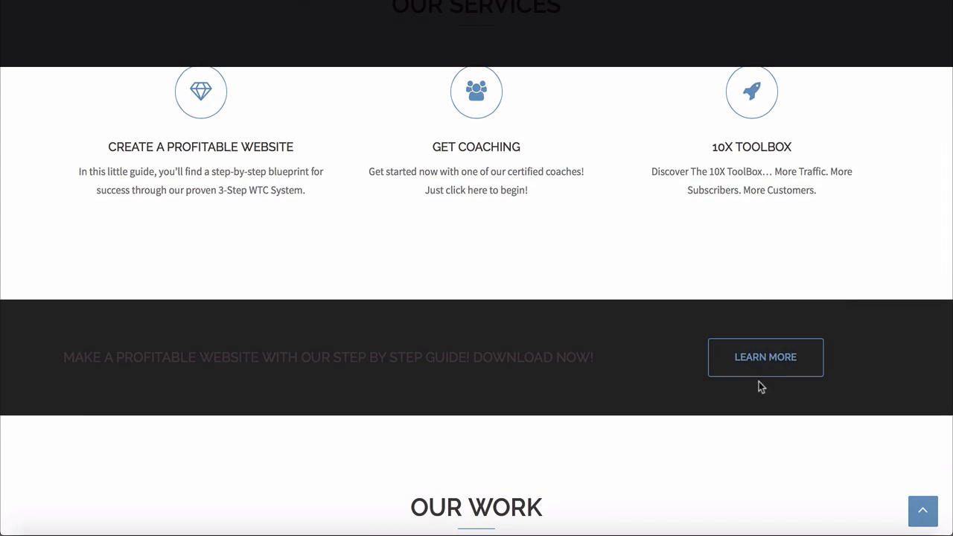
{"action": "scroll", "coordinate": [842, 246], "scroll_direction": "up", "scroll_amount": 2}
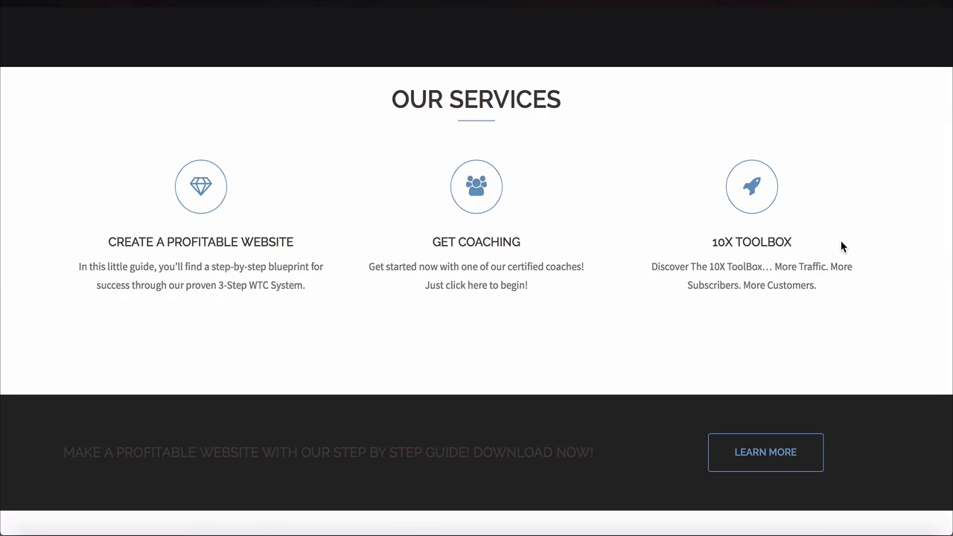
{"action": "scroll", "coordinate": [841, 246], "scroll_direction": "down", "scroll_amount": 2}
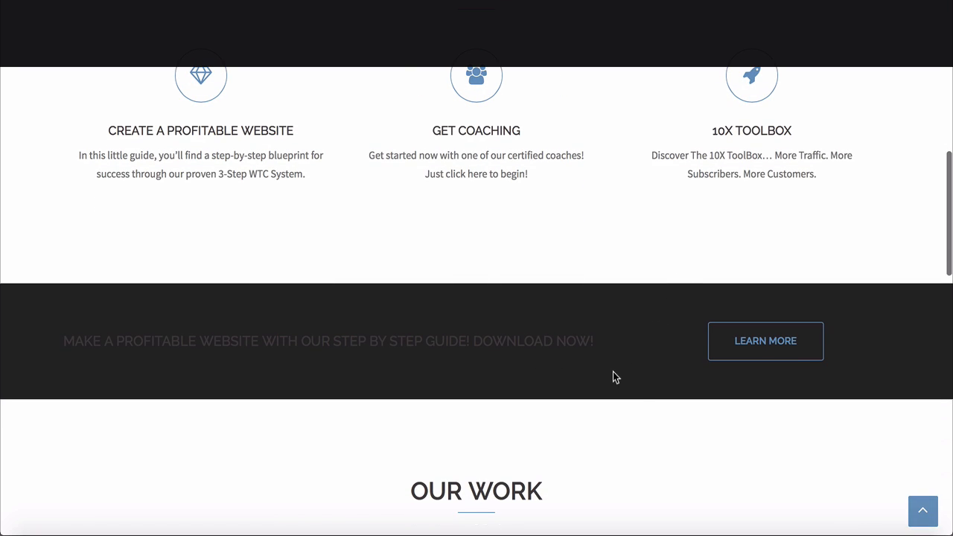
{"action": "scroll", "coordinate": [645, 414], "scroll_direction": "up", "scroll_amount": 1}
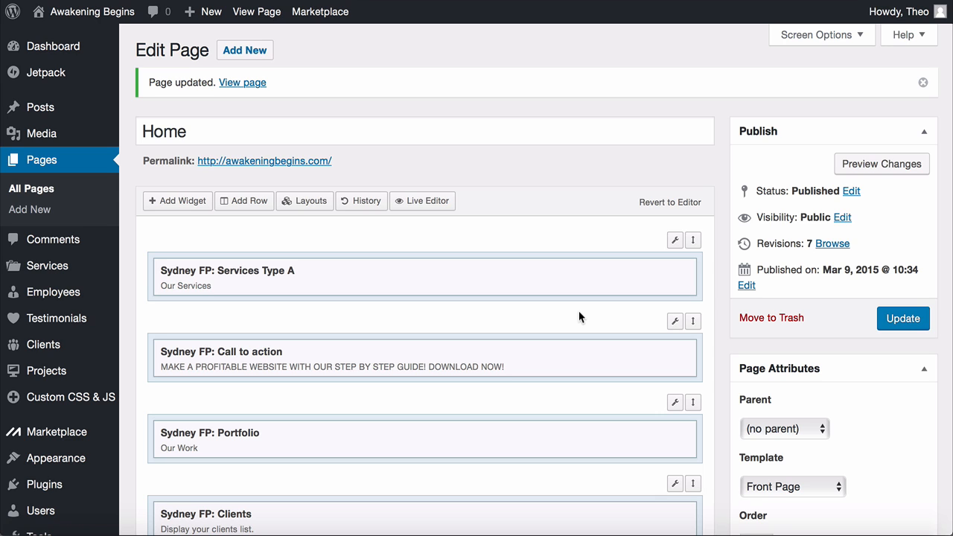
Set the call to action row's background image to coast-872096_1280.jpg from the media library and disable the row overlay
{"action": "mouse_move", "coordinate": [670, 321]}
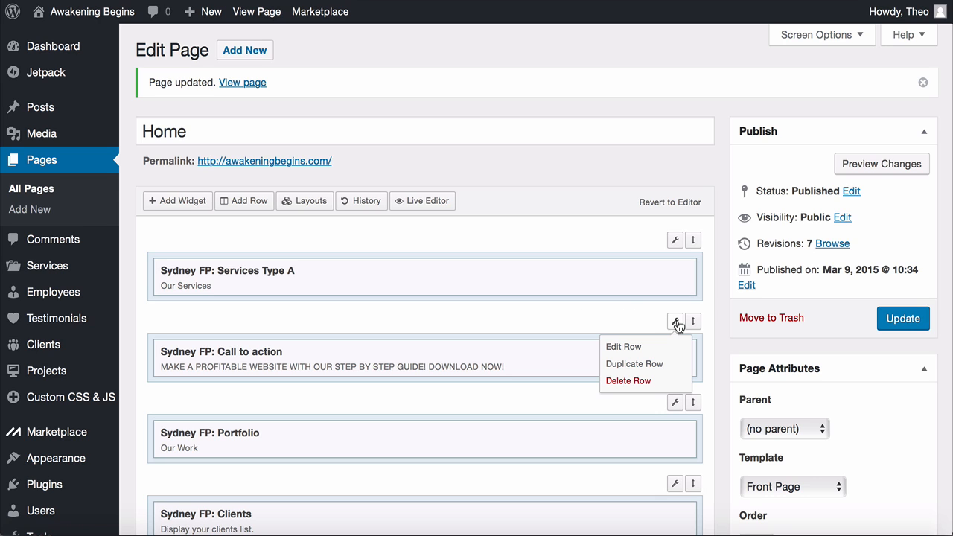
{"action": "left_click", "coordinate": [629, 347]}
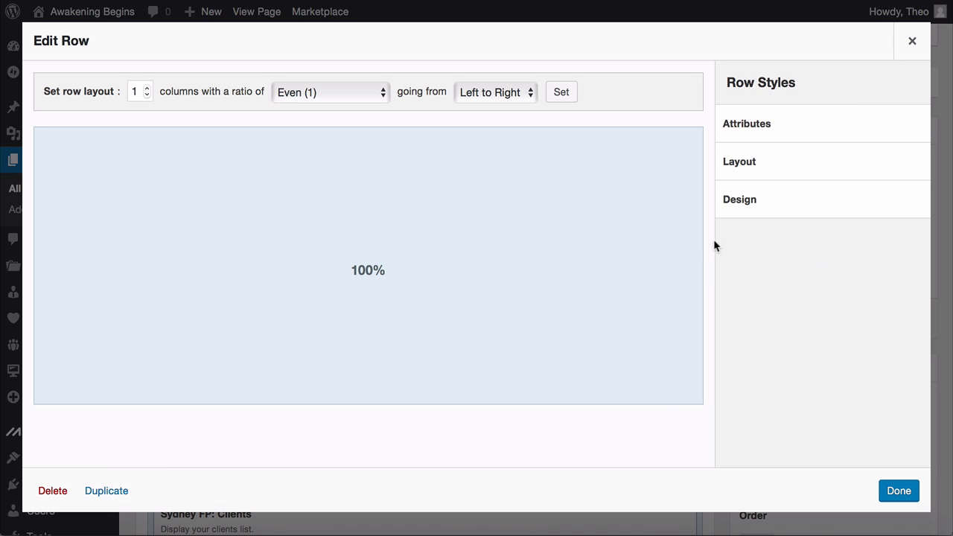
{"action": "left_click", "coordinate": [787, 207]}
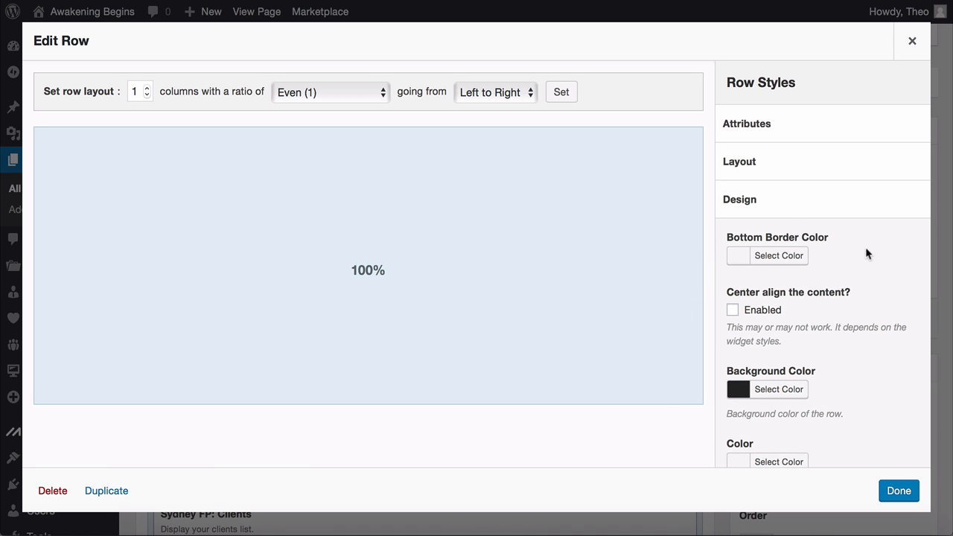
{"action": "scroll", "coordinate": [866, 254], "scroll_direction": "down", "scroll_amount": 5}
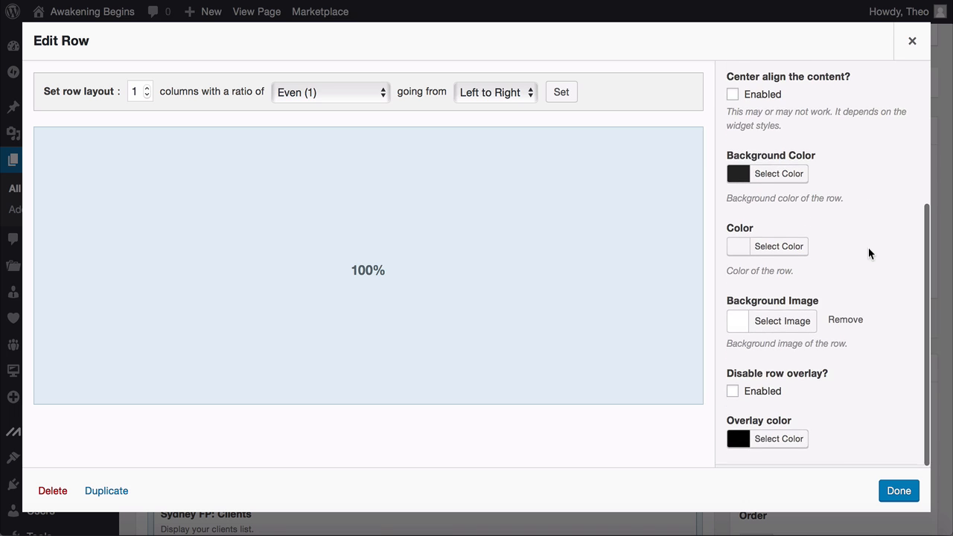
{"action": "left_click", "coordinate": [768, 327]}
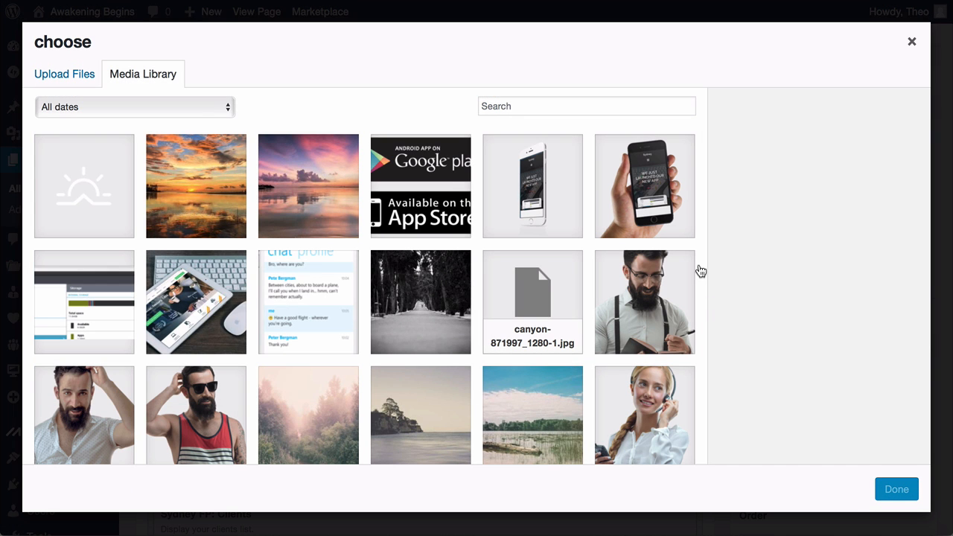
{"action": "scroll", "coordinate": [701, 259], "scroll_direction": "down", "scroll_amount": 5}
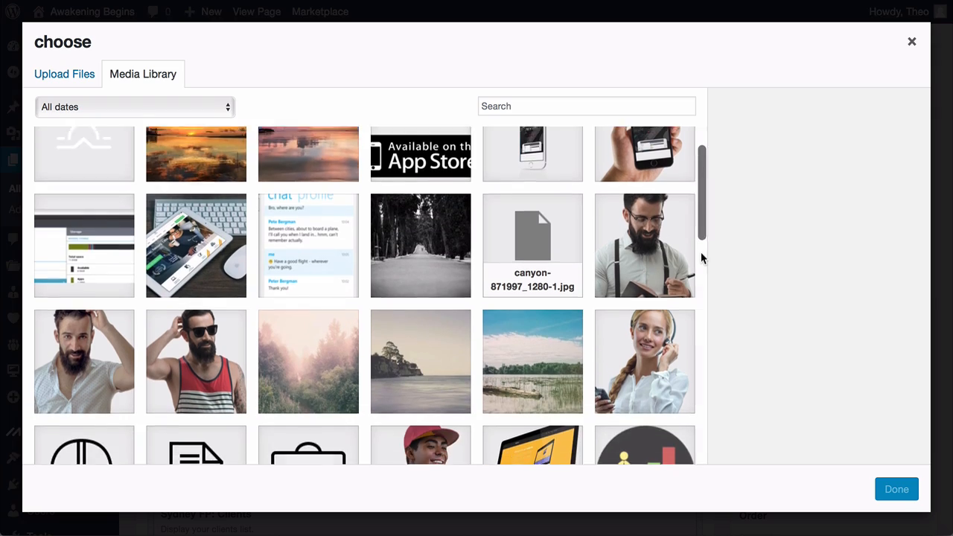
{"action": "scroll", "coordinate": [701, 258], "scroll_direction": "down", "scroll_amount": 8}
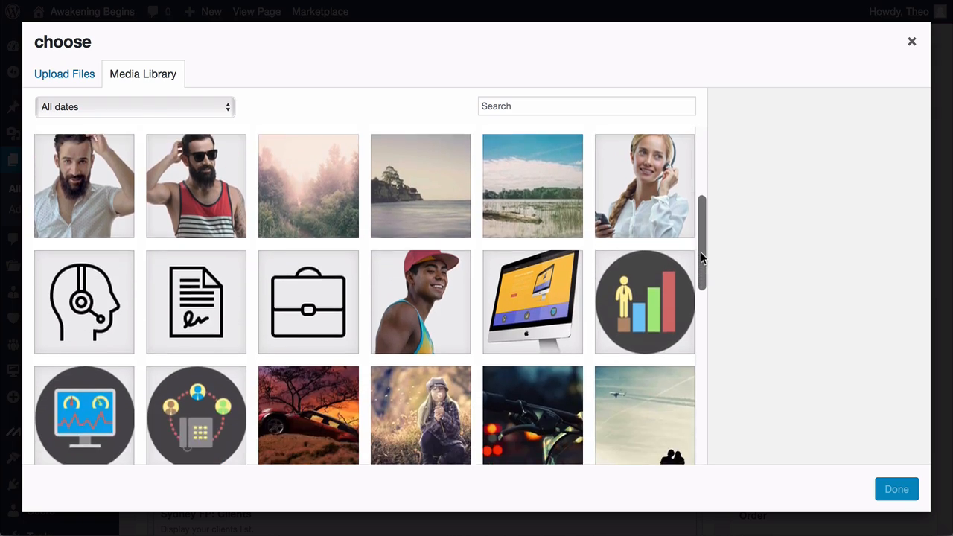
{"action": "scroll", "coordinate": [701, 258], "scroll_direction": "up", "scroll_amount": 5}
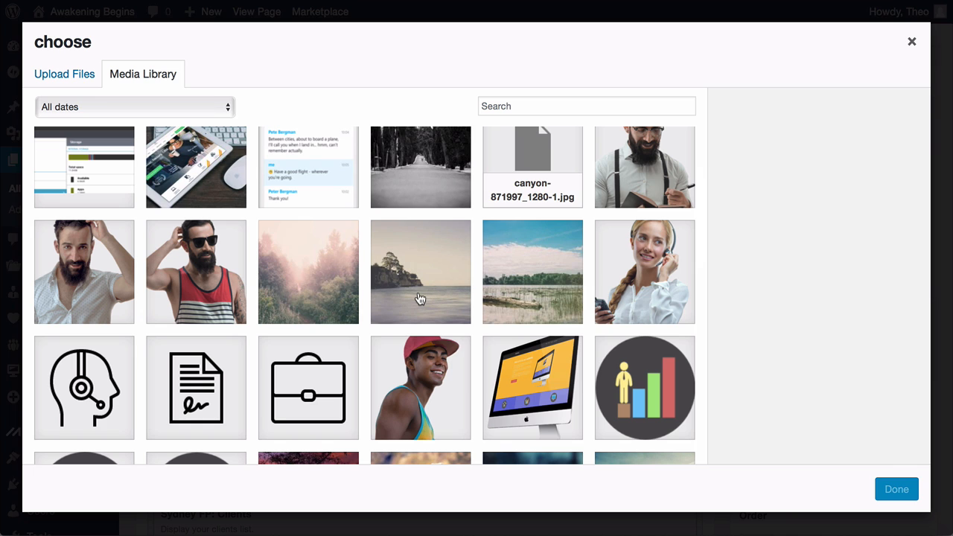
{"action": "left_click", "coordinate": [420, 299]}
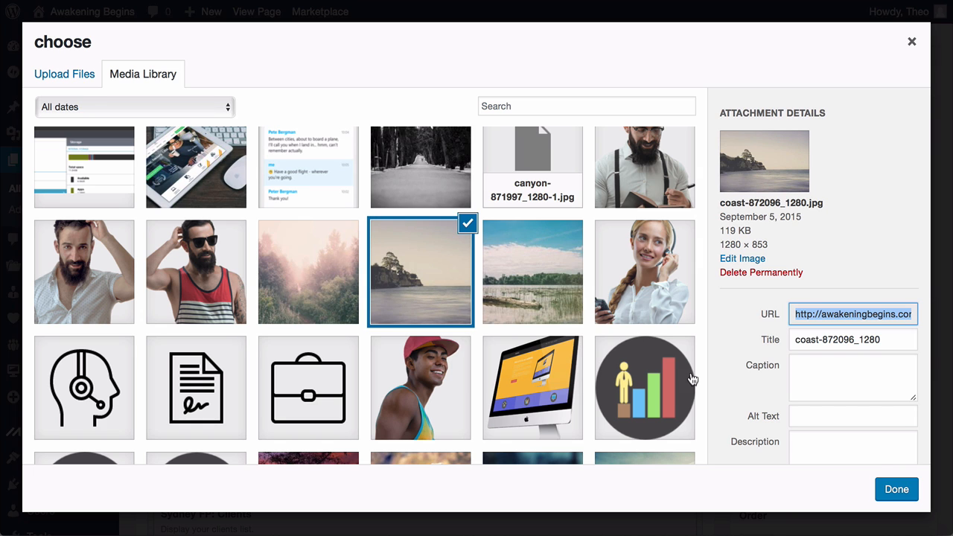
{"action": "left_click", "coordinate": [895, 493]}
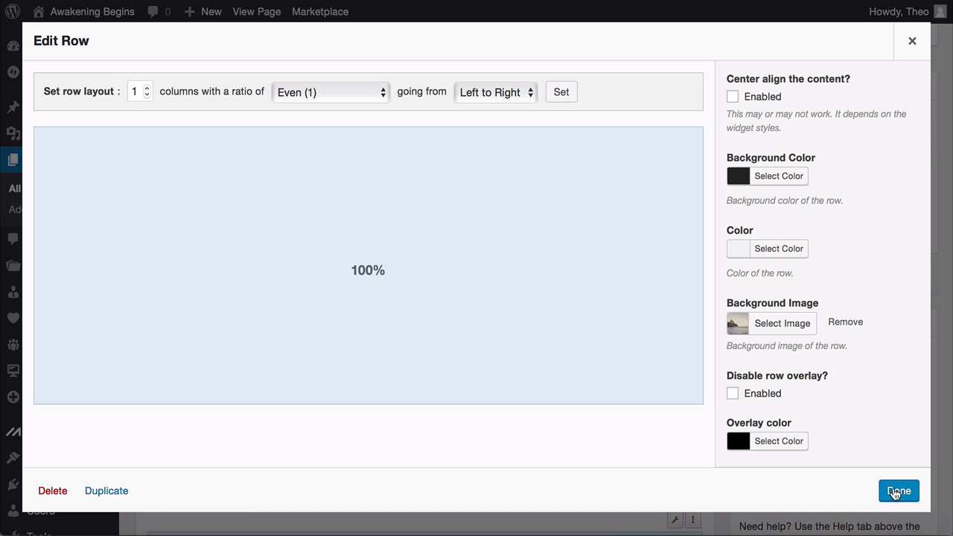
{"action": "left_click", "coordinate": [733, 394]}
{"action": "left_click", "coordinate": [898, 491]}
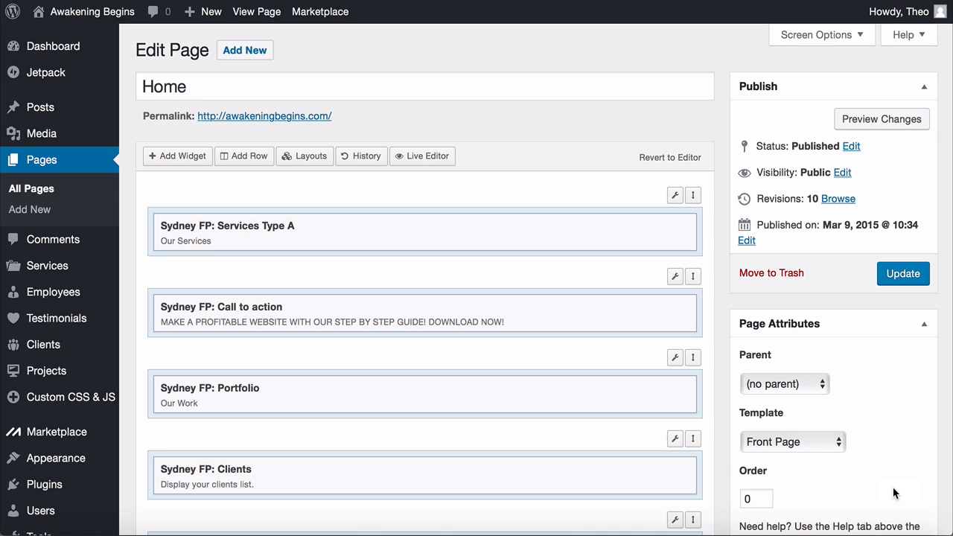
Set the call to action widget's headings color to #f4f4f4 and update the Home page
{"action": "mouse_move", "coordinate": [676, 303]}
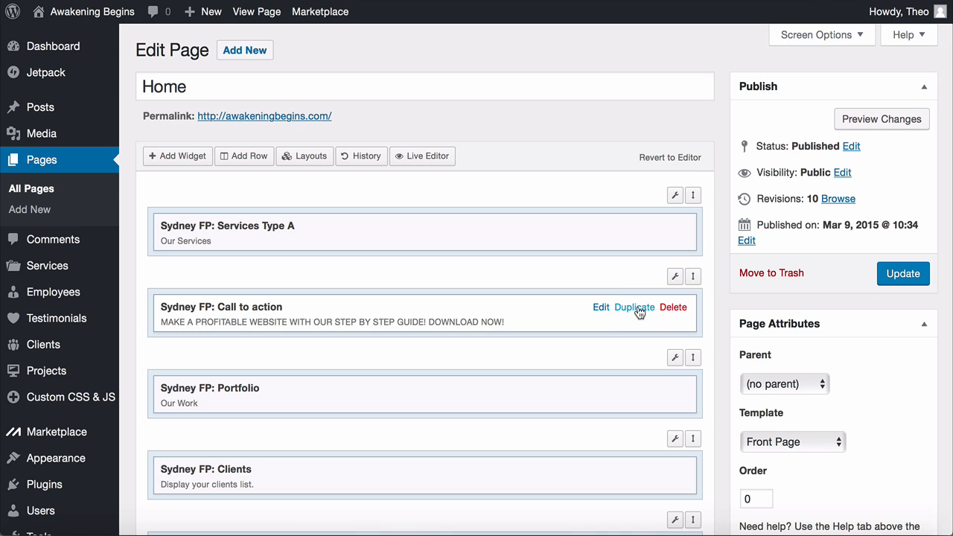
{"action": "left_click", "coordinate": [604, 308]}
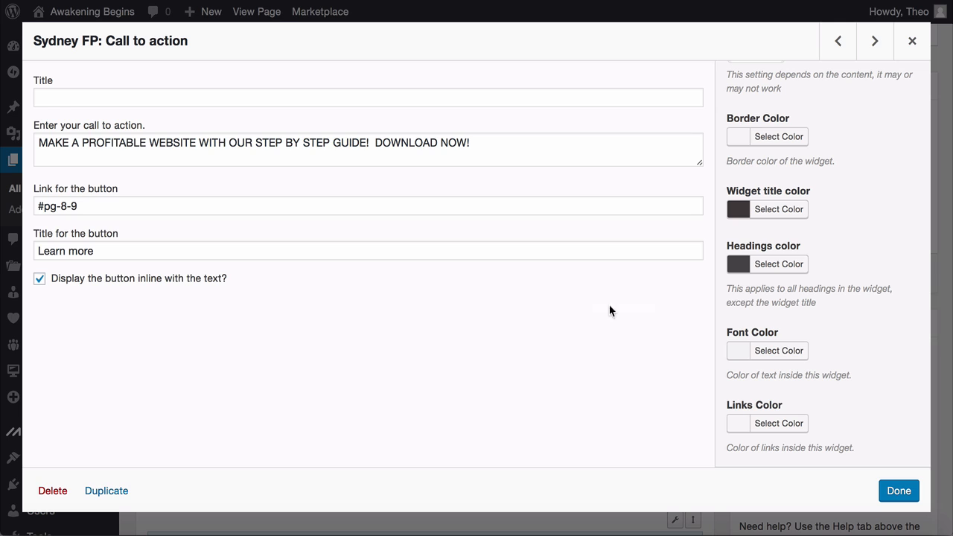
{"action": "left_click", "coordinate": [745, 272]}
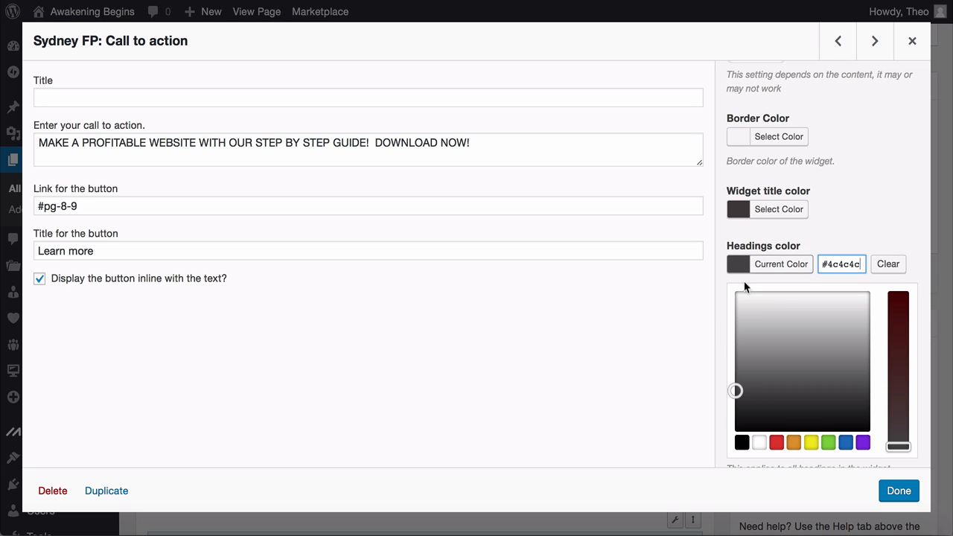
{"action": "left_click_drag", "start_coordinate": [746, 301], "coordinate": [734, 298]}
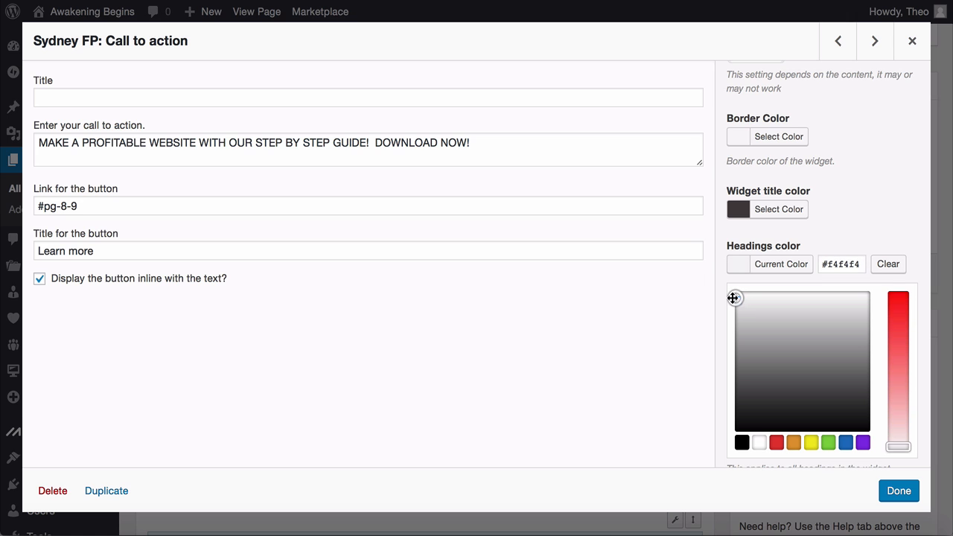
{"action": "left_click", "coordinate": [881, 491]}
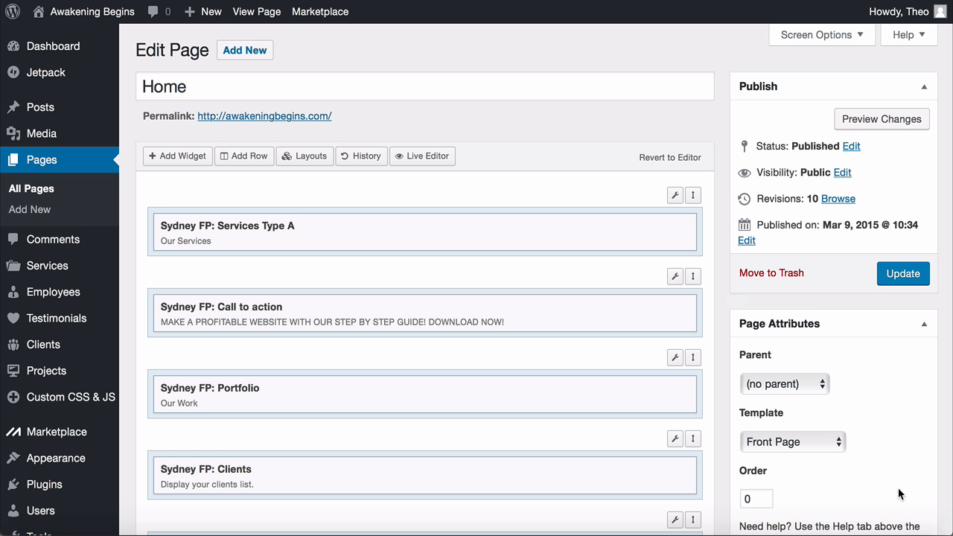
{"action": "left_click", "coordinate": [902, 276]}
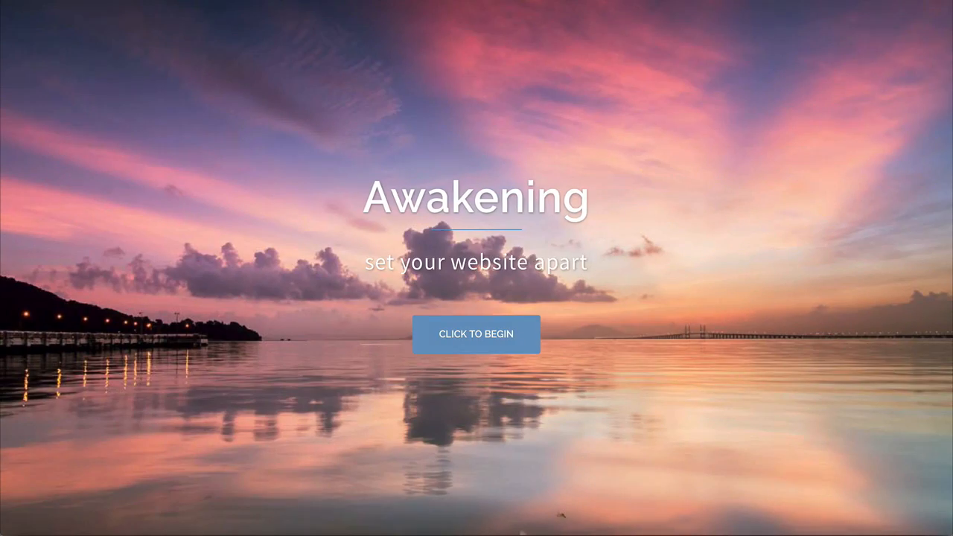
Examine the call to action banner with its background image and light text on the live front page
{"action": "scroll", "coordinate": [476, 268], "scroll_direction": "down", "scroll_amount": 1}
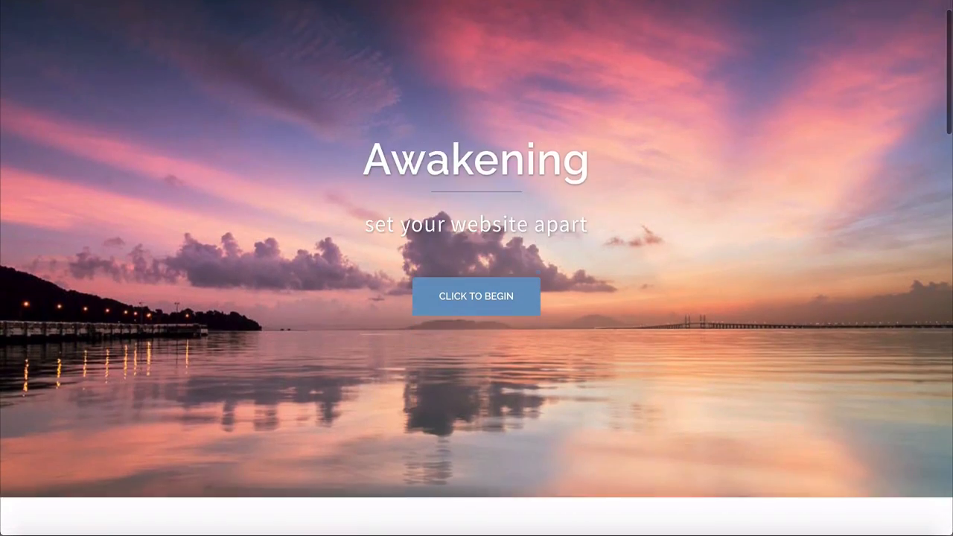
{"action": "scroll", "coordinate": [477, 268], "scroll_direction": "down", "scroll_amount": 5}
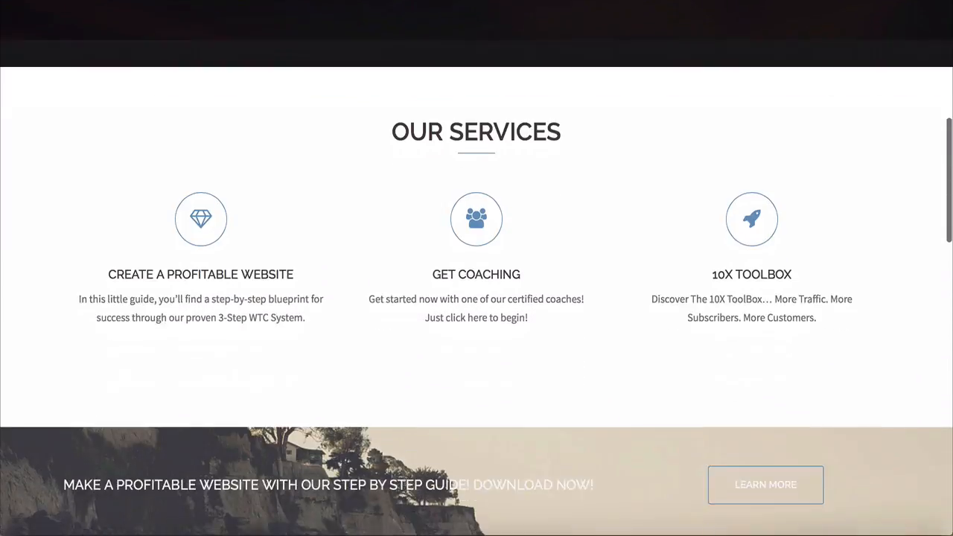
{"action": "scroll", "coordinate": [476, 268], "scroll_direction": "down", "scroll_amount": 3}
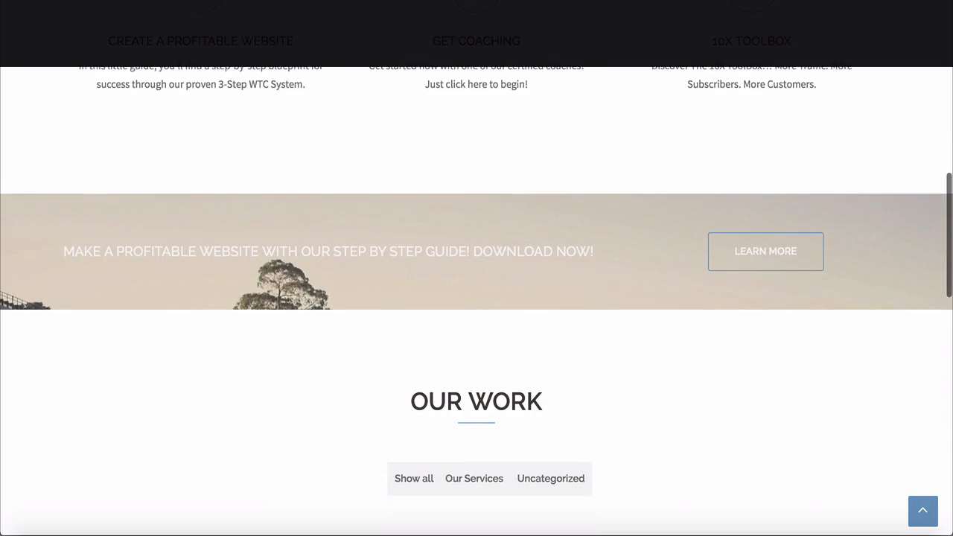
{"action": "scroll", "coordinate": [476, 268], "scroll_direction": "up", "scroll_amount": 3}
{"action": "scroll", "coordinate": [476, 268], "scroll_direction": "down", "scroll_amount": 1}
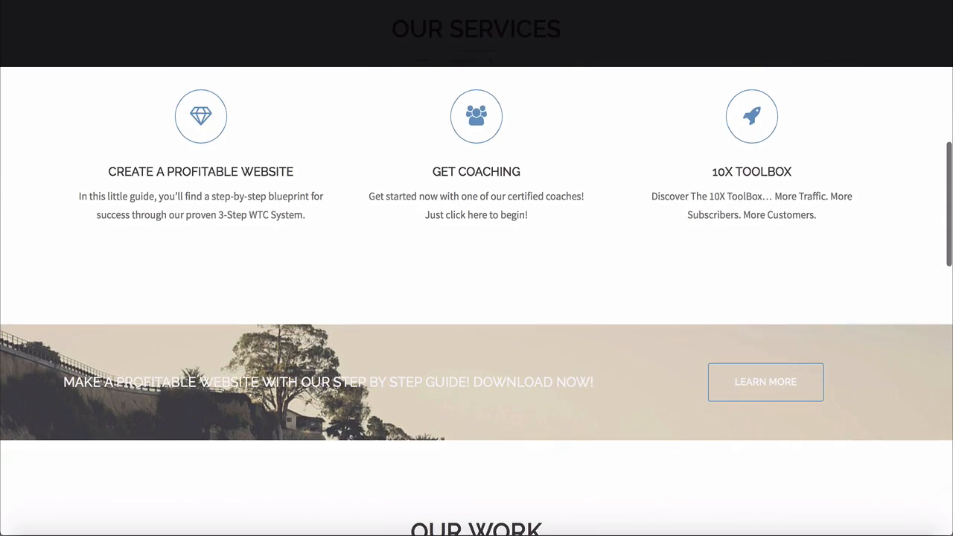
{"action": "scroll", "coordinate": [663, 230], "scroll_direction": "down", "scroll_amount": 1}
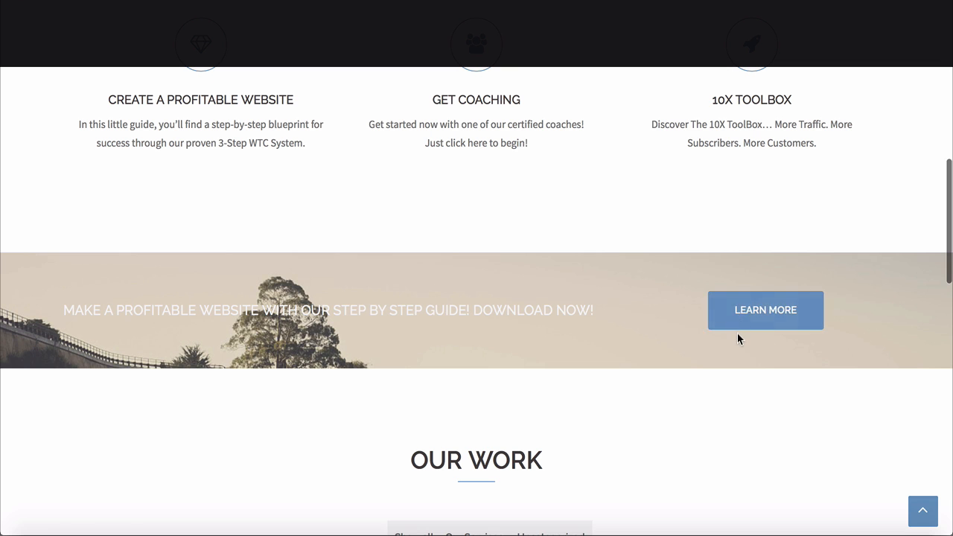
{"action": "scroll", "coordinate": [668, 268], "scroll_direction": "down", "scroll_amount": 1}
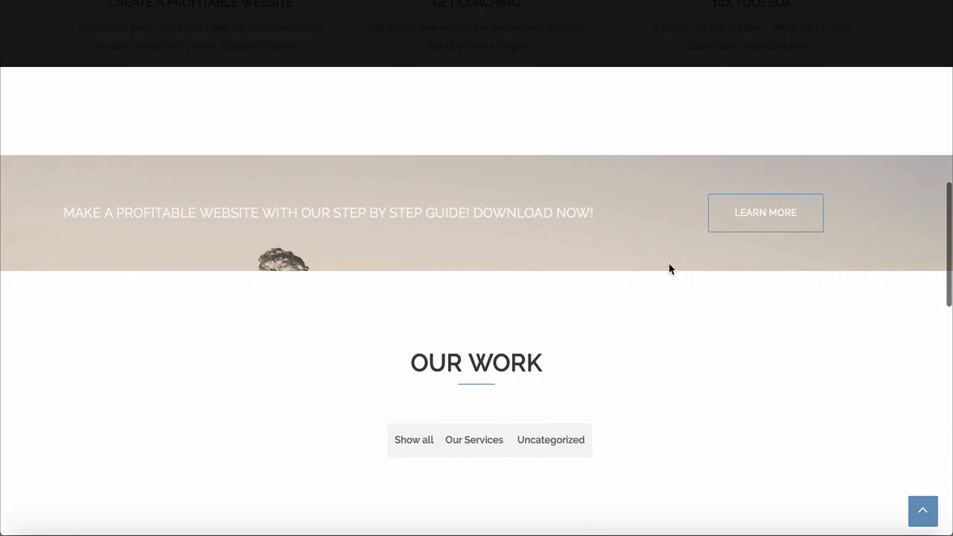
{"action": "scroll", "coordinate": [669, 268], "scroll_direction": "up", "scroll_amount": 3}
{"action": "scroll", "coordinate": [669, 268], "scroll_direction": "down", "scroll_amount": 2}
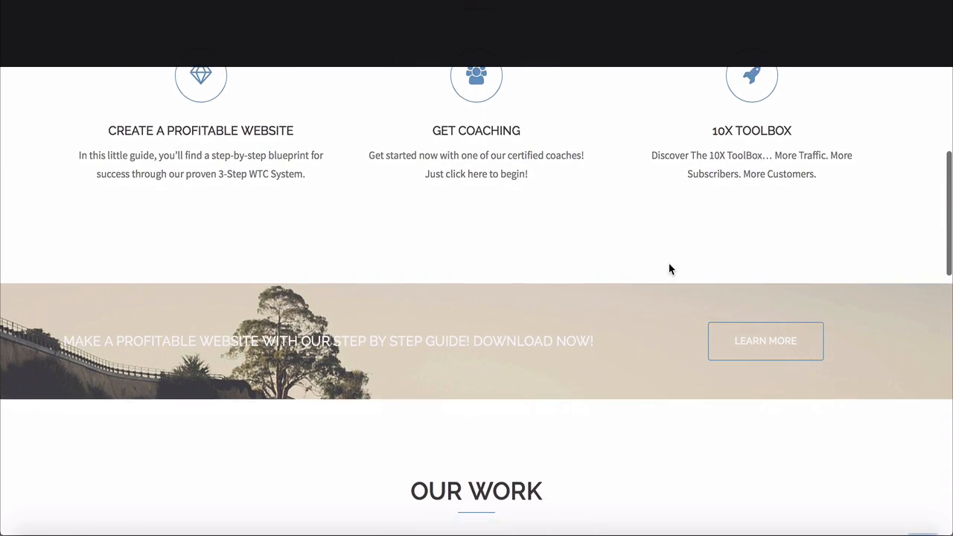
{"action": "scroll", "coordinate": [669, 268], "scroll_direction": "up", "scroll_amount": 1}
{"action": "scroll", "coordinate": [477, 301], "scroll_direction": "up", "scroll_amount": 1}
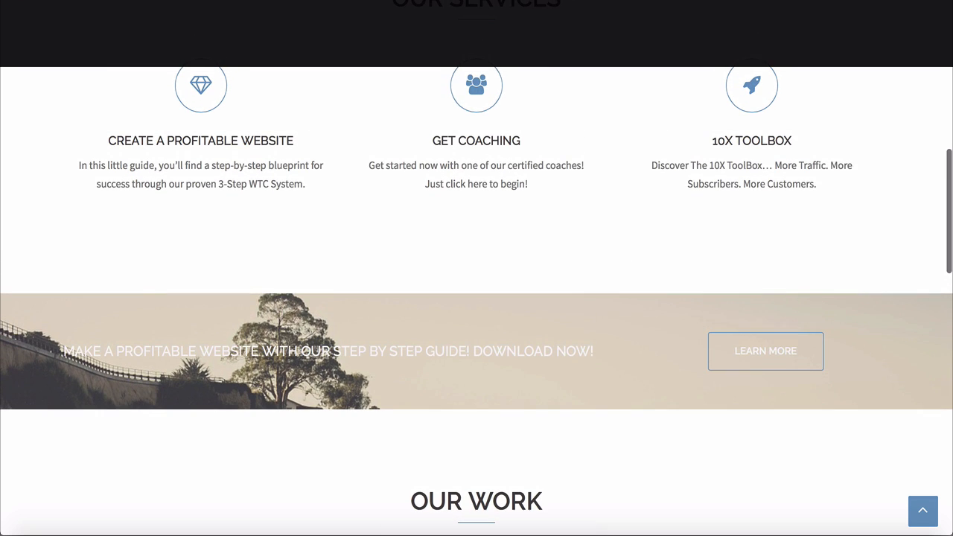
{"action": "scroll", "coordinate": [477, 301], "scroll_direction": "down", "scroll_amount": 1}
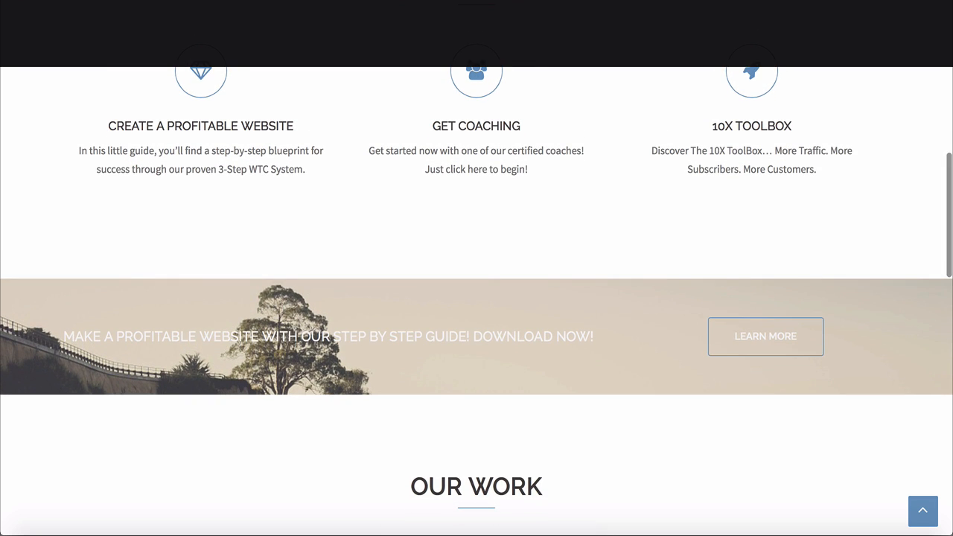
{"action": "scroll", "coordinate": [476, 301], "scroll_direction": "up", "scroll_amount": 1}
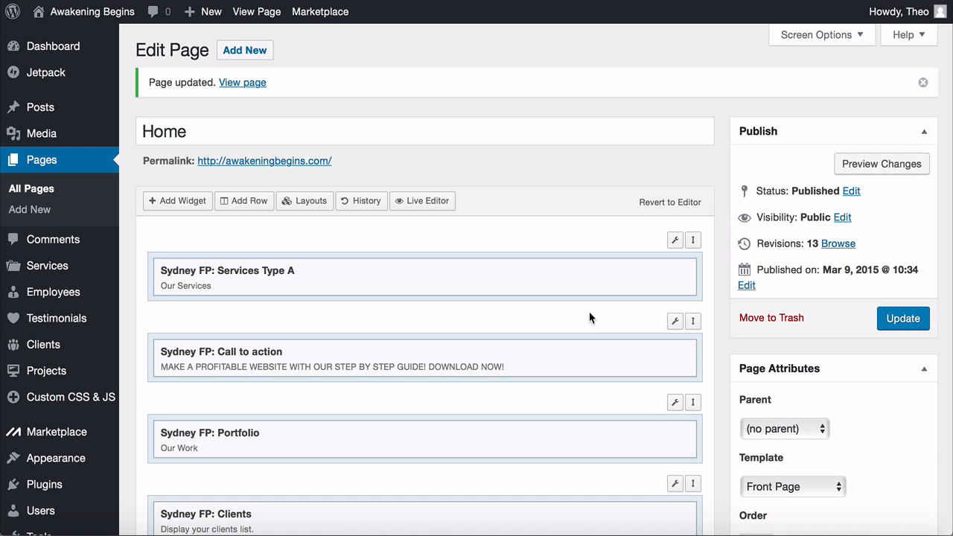
Review the call to action row's layout settings, keeping the row layout at Full Width
{"action": "mouse_move", "coordinate": [675, 321]}
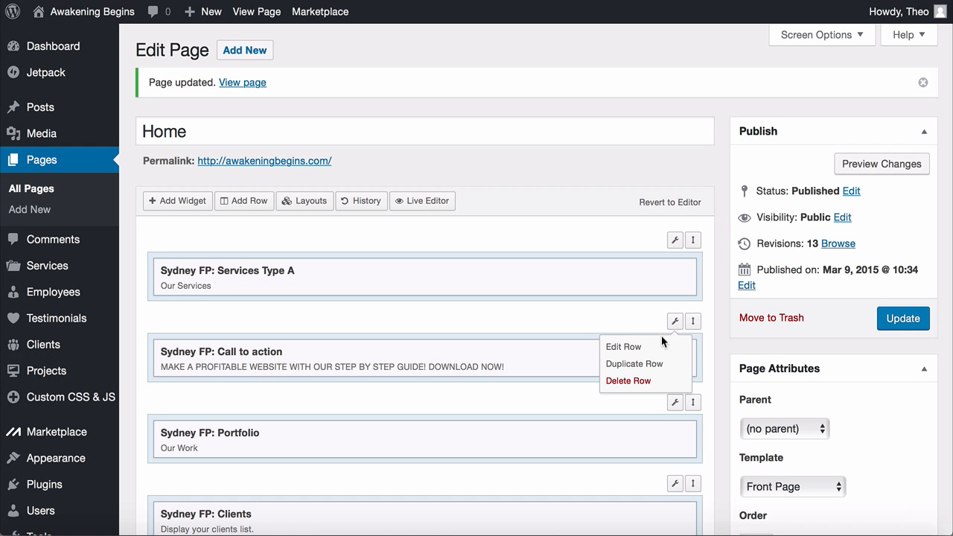
{"action": "left_click", "coordinate": [626, 347]}
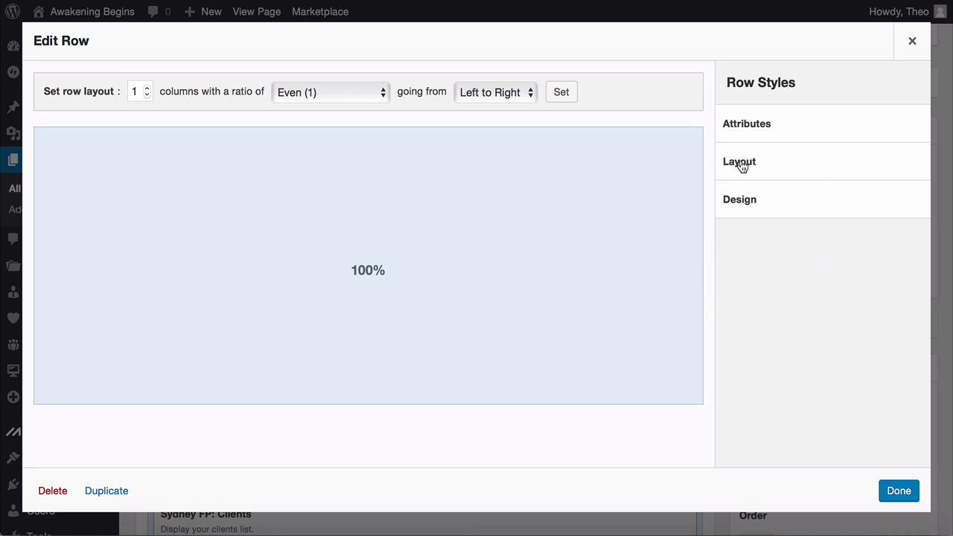
{"action": "left_click", "coordinate": [740, 165]}
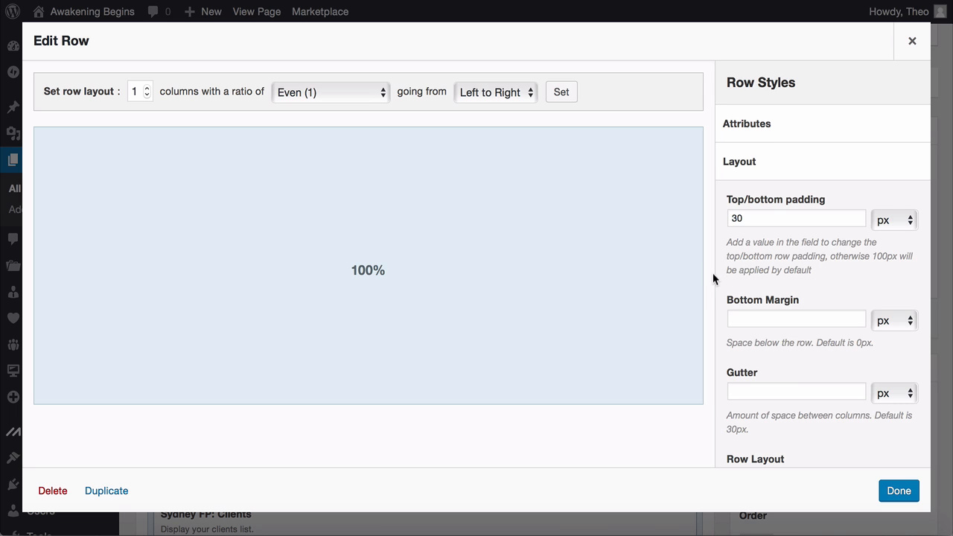
{"action": "scroll", "coordinate": [719, 265], "scroll_direction": "down", "scroll_amount": 5}
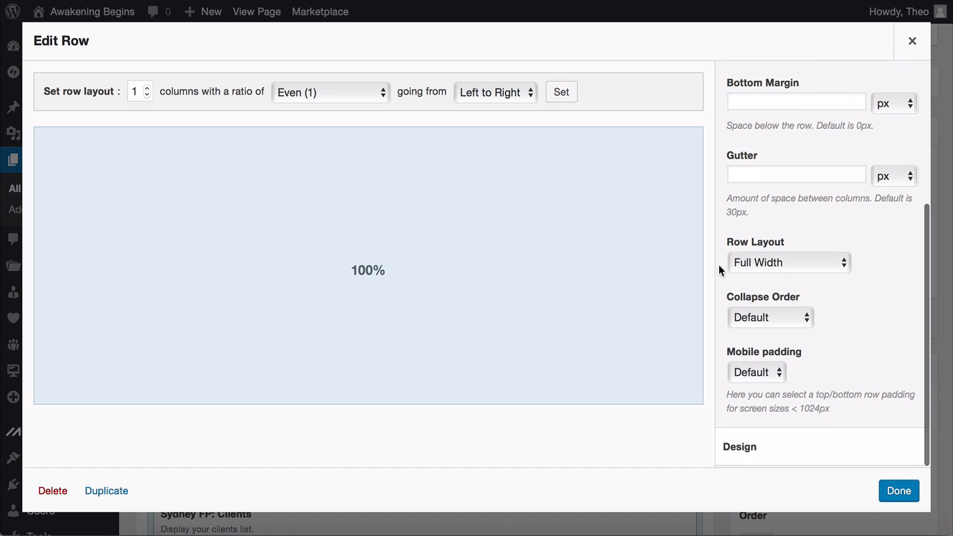
{"action": "left_click", "coordinate": [801, 264]}
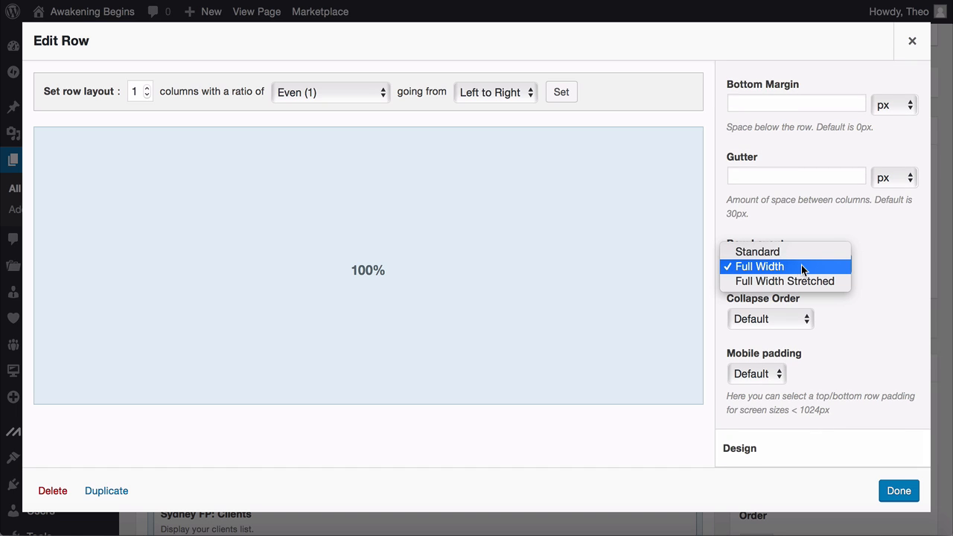
{"action": "left_click", "coordinate": [782, 267]}
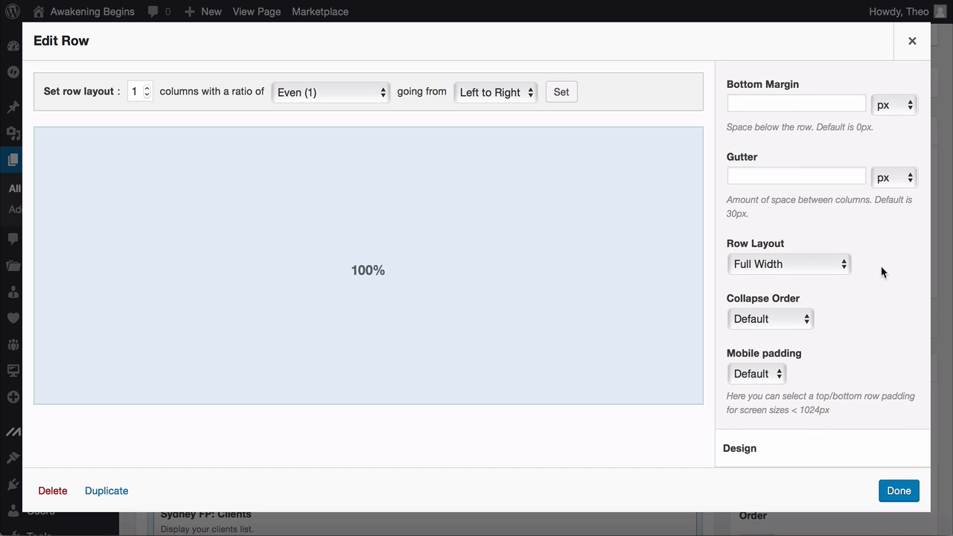
{"action": "left_click", "coordinate": [897, 491]}
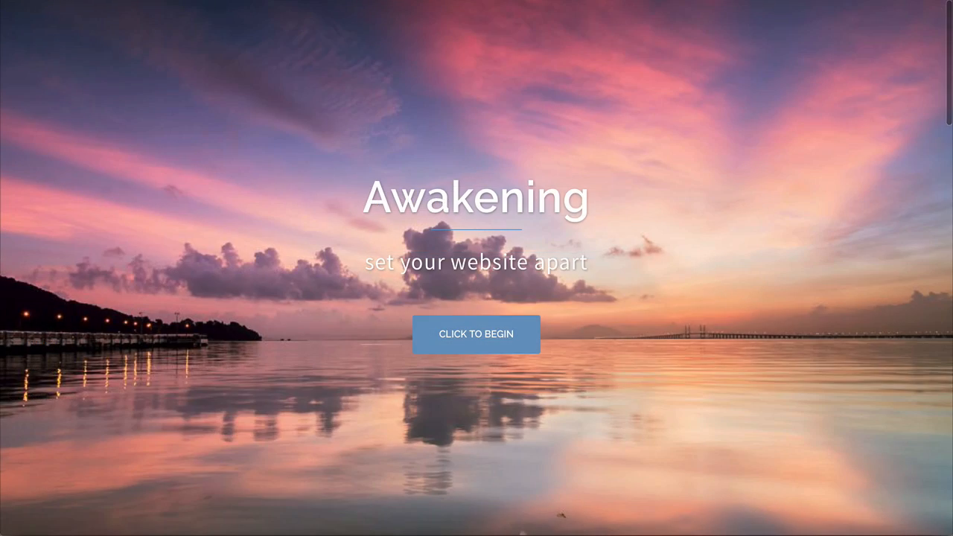
Examine how the call to action background image moves between the services and Our Work sections of the live front page
{"action": "scroll", "coordinate": [477, 268], "scroll_direction": "down", "scroll_amount": 1}
{"action": "scroll", "coordinate": [477, 268], "scroll_direction": "down", "scroll_amount": 7}
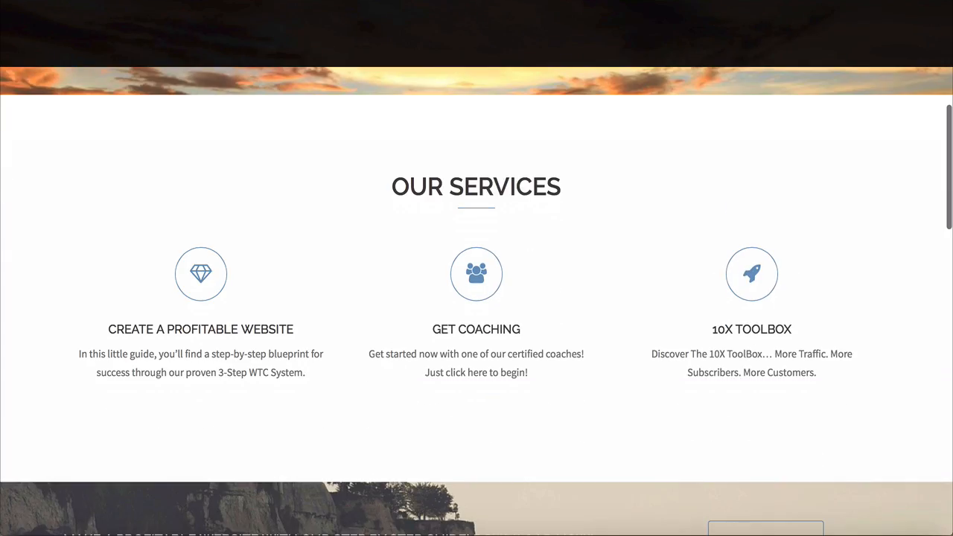
{"action": "scroll", "coordinate": [477, 268], "scroll_direction": "down", "scroll_amount": 2}
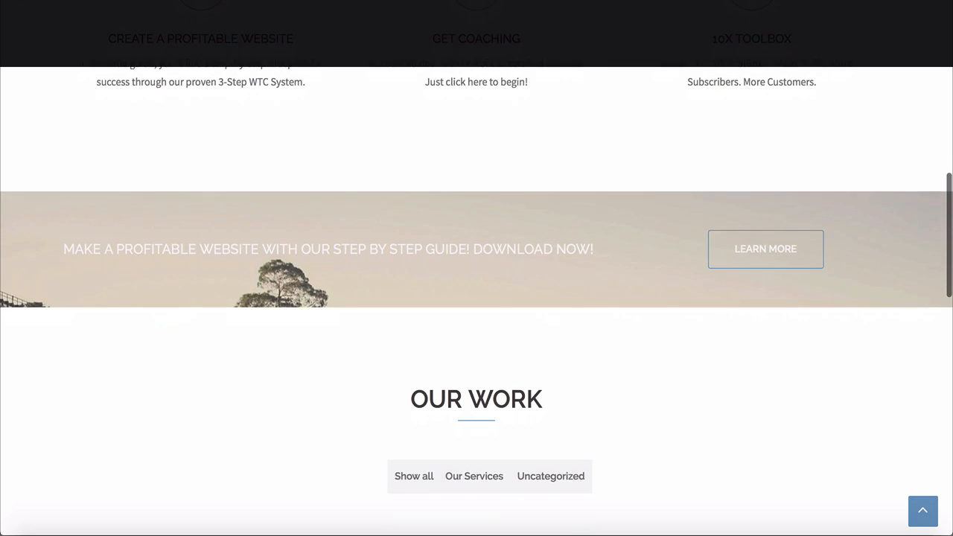
{"action": "scroll", "coordinate": [477, 268], "scroll_direction": "up", "scroll_amount": 3}
{"action": "scroll", "coordinate": [477, 268], "scroll_direction": "down", "scroll_amount": 1}
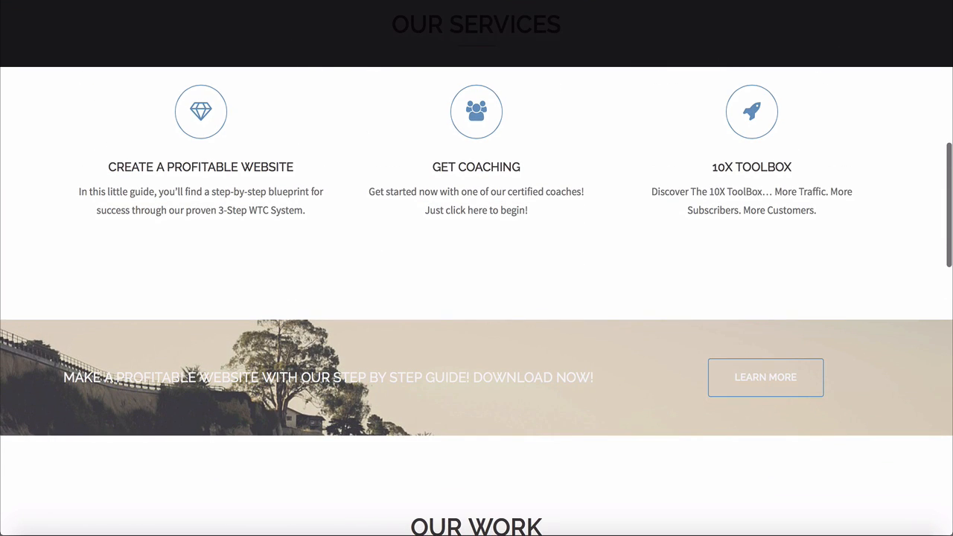
{"action": "scroll", "coordinate": [477, 268], "scroll_direction": "down", "scroll_amount": 2}
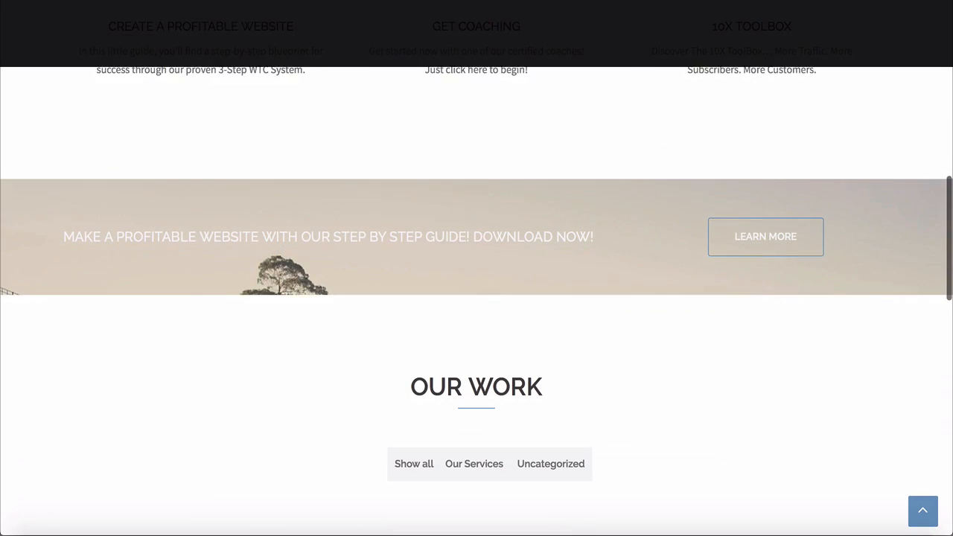
{"action": "scroll", "coordinate": [477, 268], "scroll_direction": "up", "scroll_amount": 2}
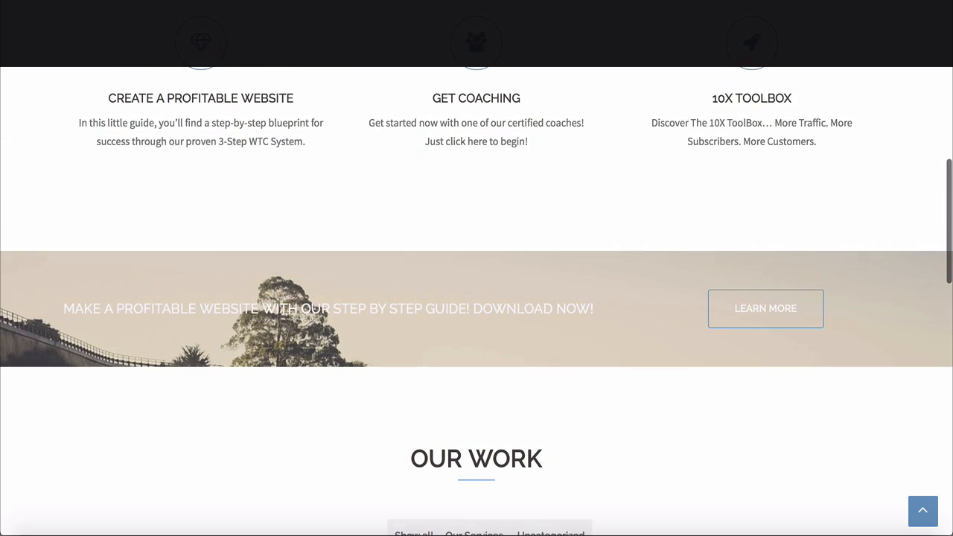
{"action": "scroll", "coordinate": [477, 268], "scroll_direction": "down", "scroll_amount": 1}
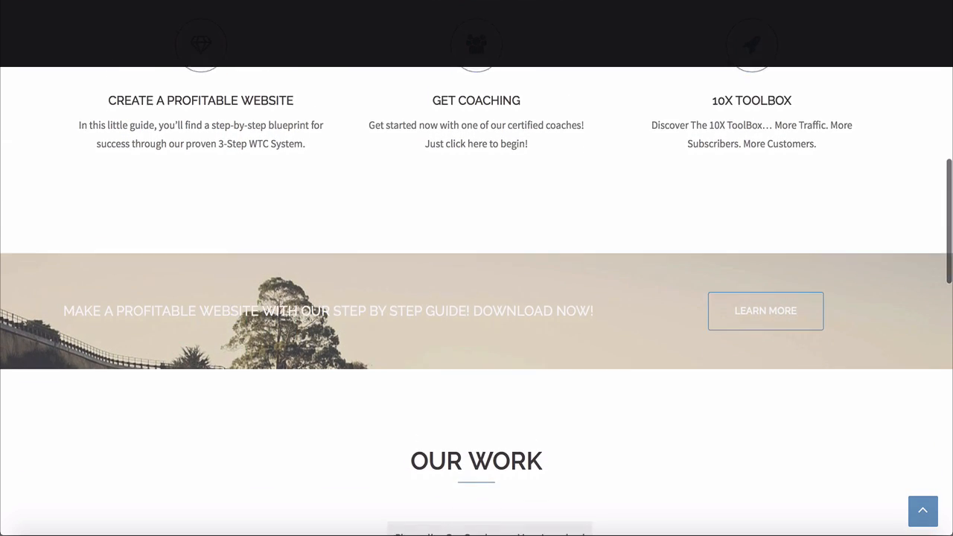
{"action": "scroll", "coordinate": [476, 268], "scroll_direction": "up", "scroll_amount": 2}
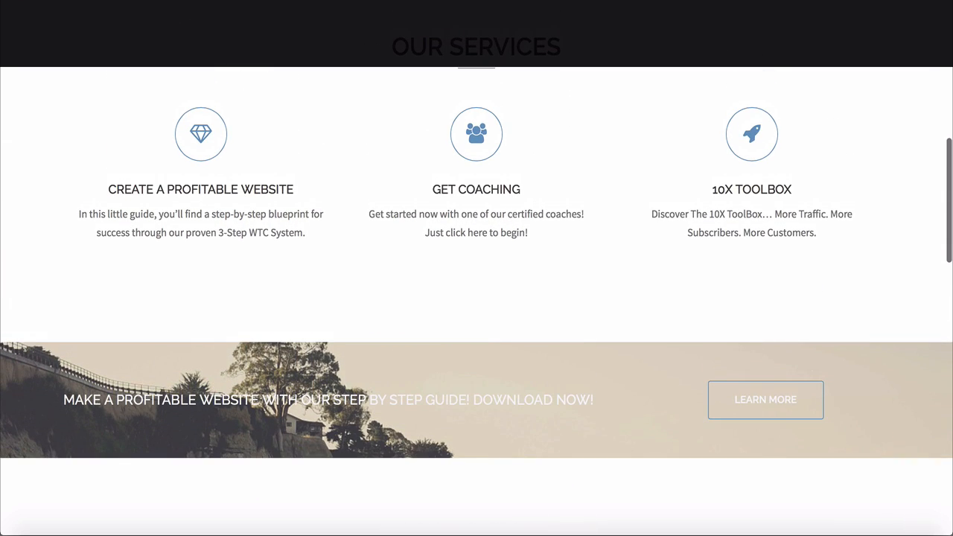
{"action": "scroll", "coordinate": [476, 268], "scroll_direction": "down", "scroll_amount": 1}
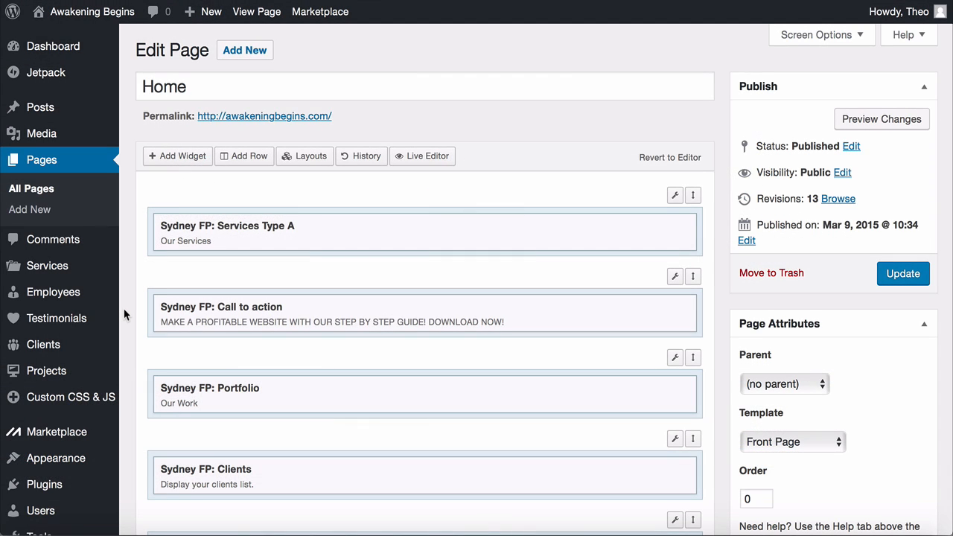
Review the page builder's widget rows and the Our Work portfolio section on the finished example site
{"action": "scroll", "coordinate": [124, 309], "scroll_direction": "down", "scroll_amount": 2}
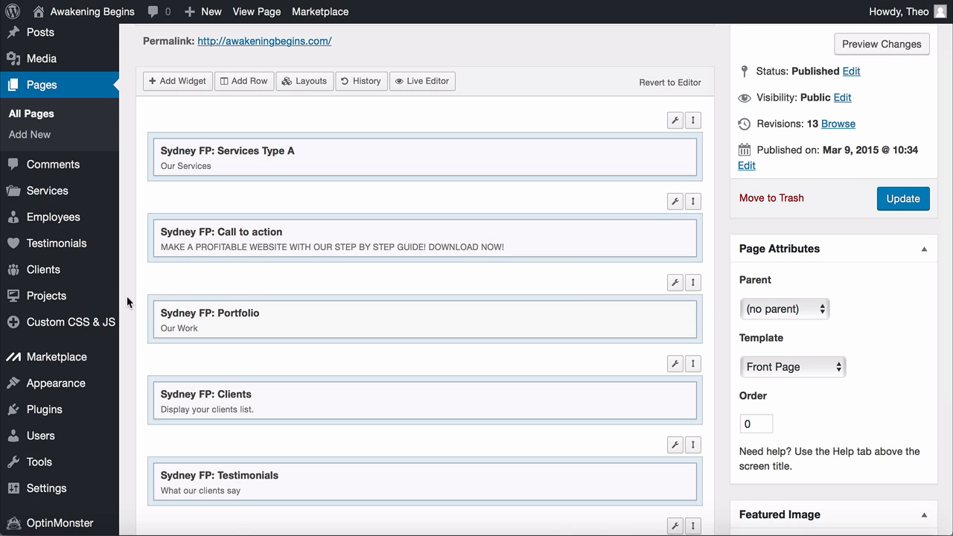
{"action": "mouse_move", "coordinate": [84, 300]}
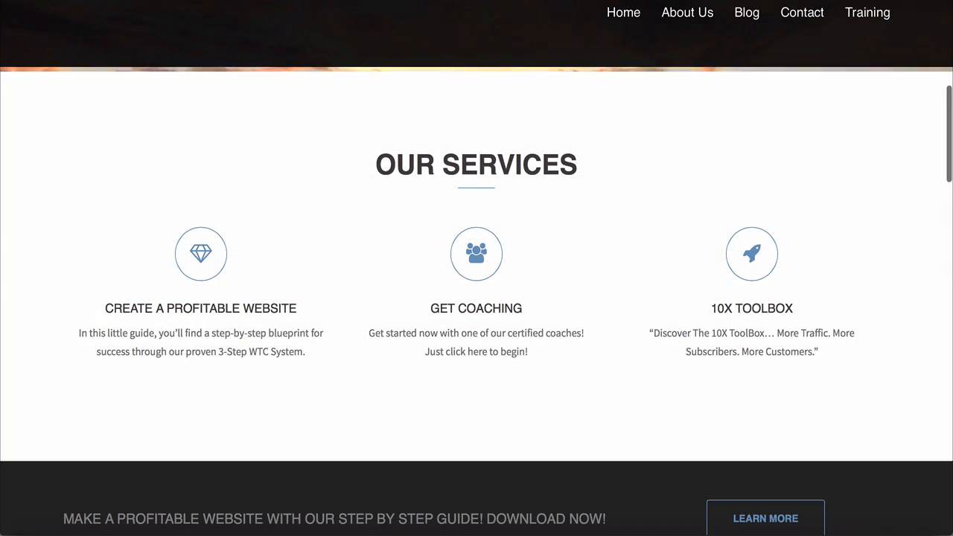
{"action": "scroll", "coordinate": [477, 298], "scroll_direction": "down", "scroll_amount": 1}
{"action": "scroll", "coordinate": [476, 297], "scroll_direction": "down", "scroll_amount": 5}
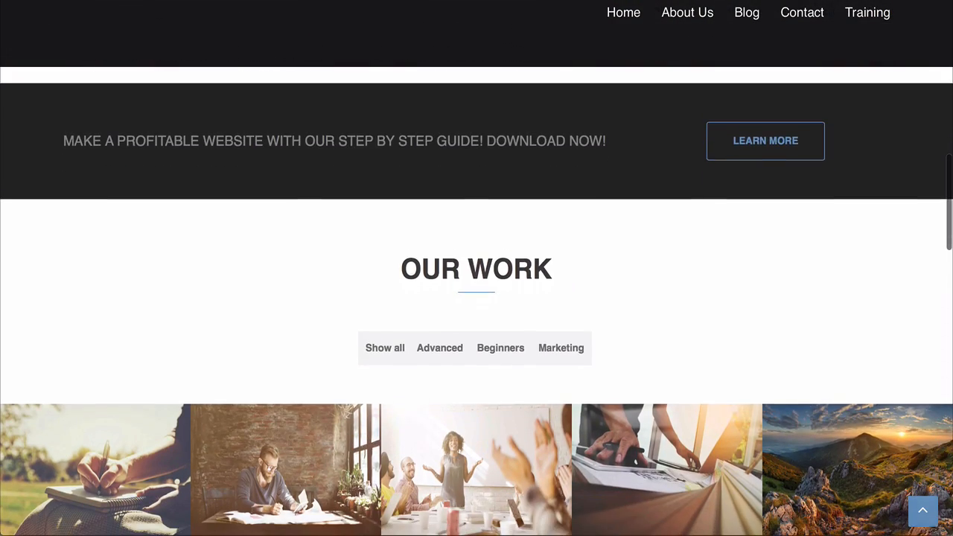
{"action": "scroll", "coordinate": [476, 298], "scroll_direction": "down", "scroll_amount": 3}
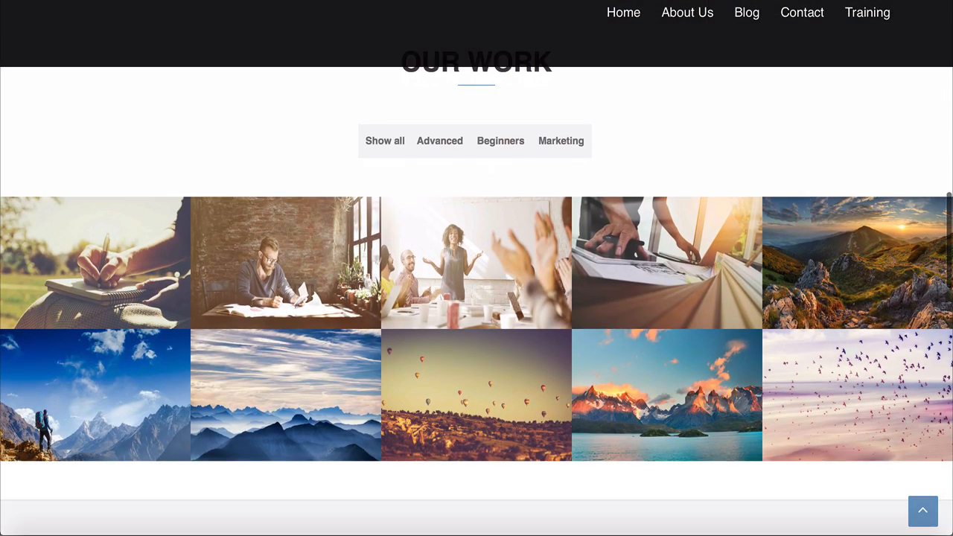
{"action": "scroll", "coordinate": [476, 298], "scroll_direction": "up", "scroll_amount": 1}
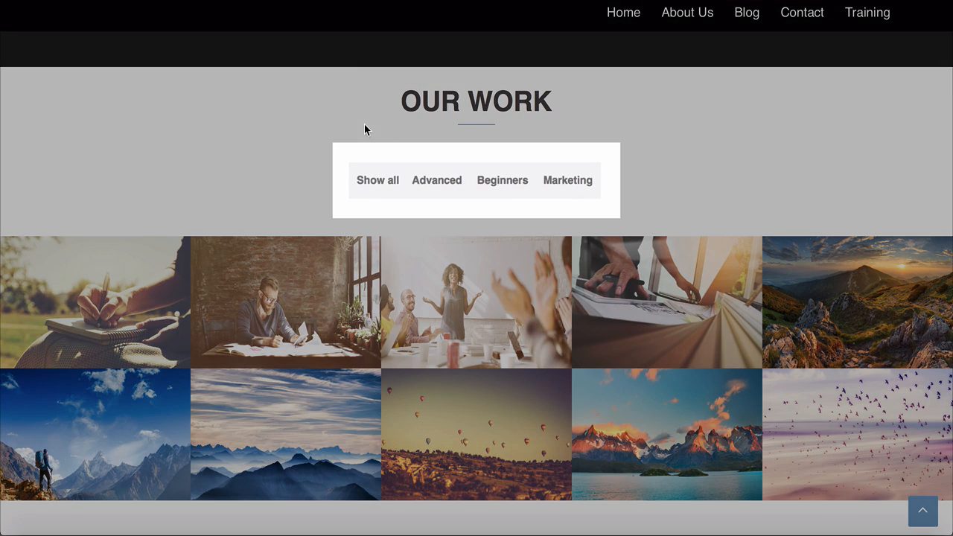
Try the Our Work portfolio filters on the example site, switching between Advanced, Beginners and Marketing before showing all projects
{"action": "left_click", "coordinate": [444, 183]}
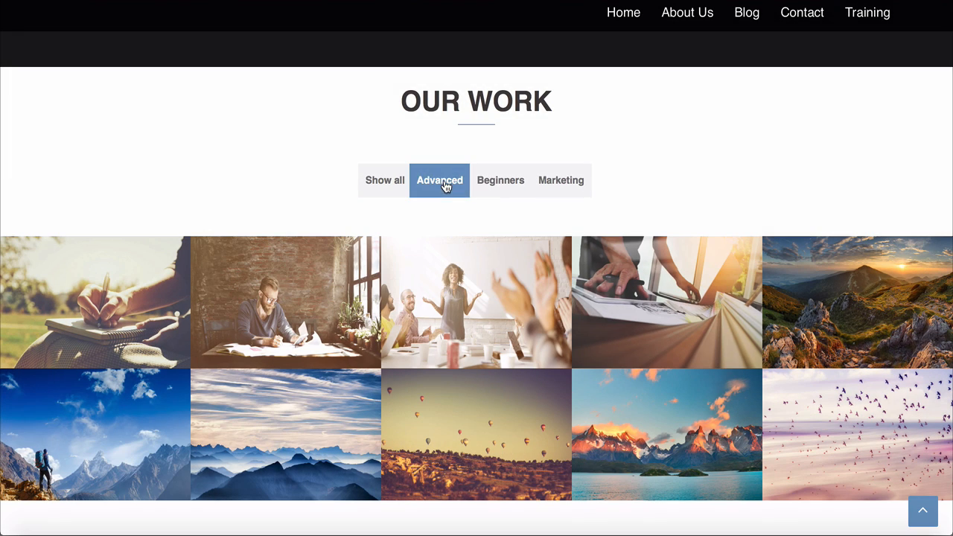
{"action": "left_click", "coordinate": [492, 189]}
{"action": "left_click", "coordinate": [550, 196]}
{"action": "left_click", "coordinate": [515, 196]}
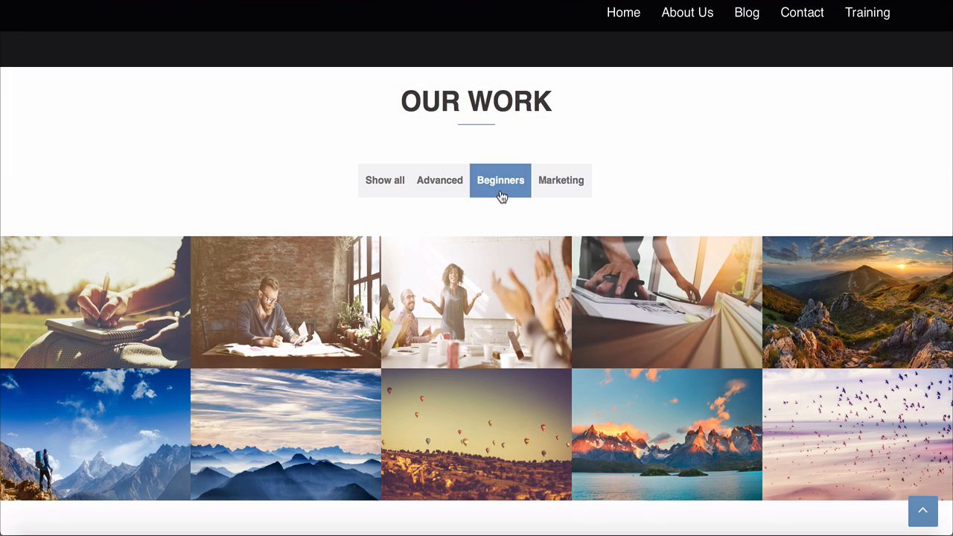
{"action": "left_click", "coordinate": [440, 194]}
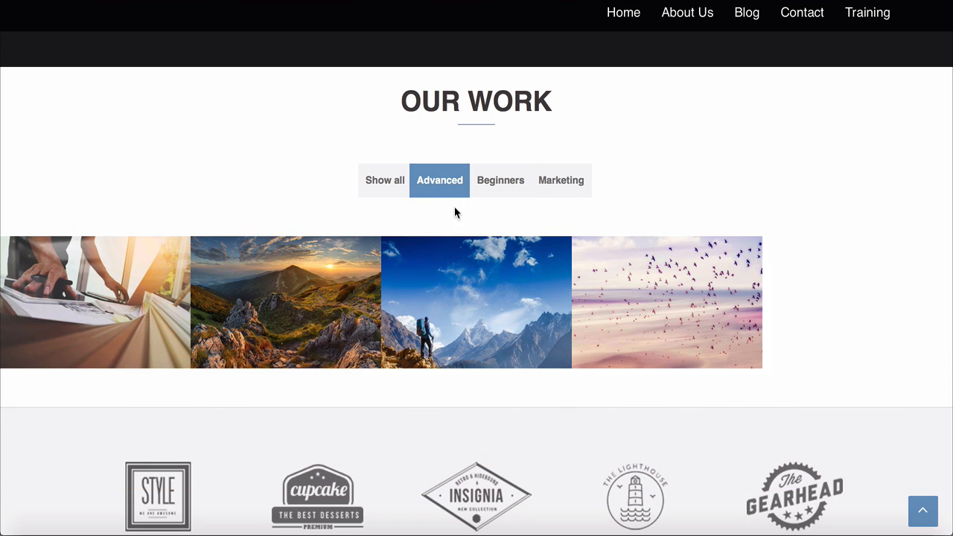
{"action": "left_click", "coordinate": [502, 189]}
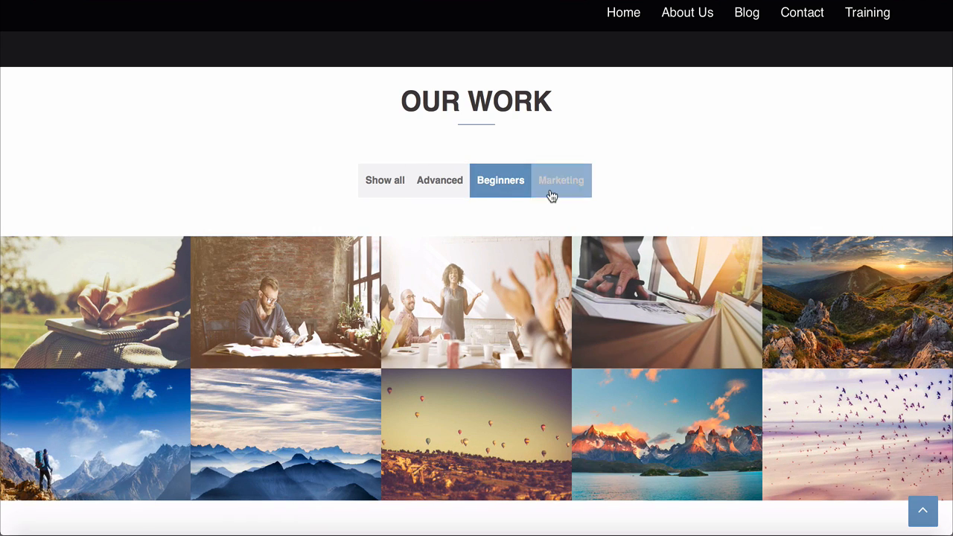
{"action": "left_click", "coordinate": [551, 195]}
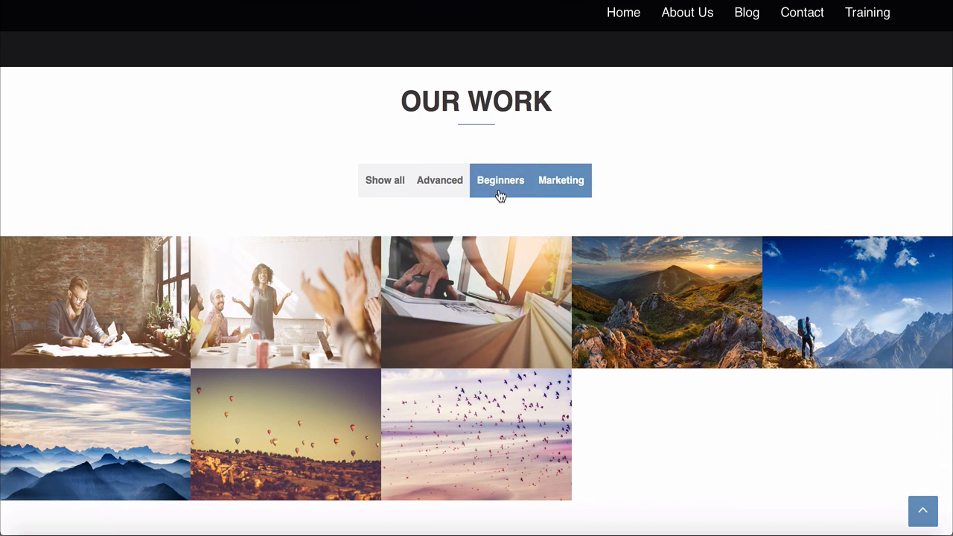
{"action": "left_click", "coordinate": [499, 197]}
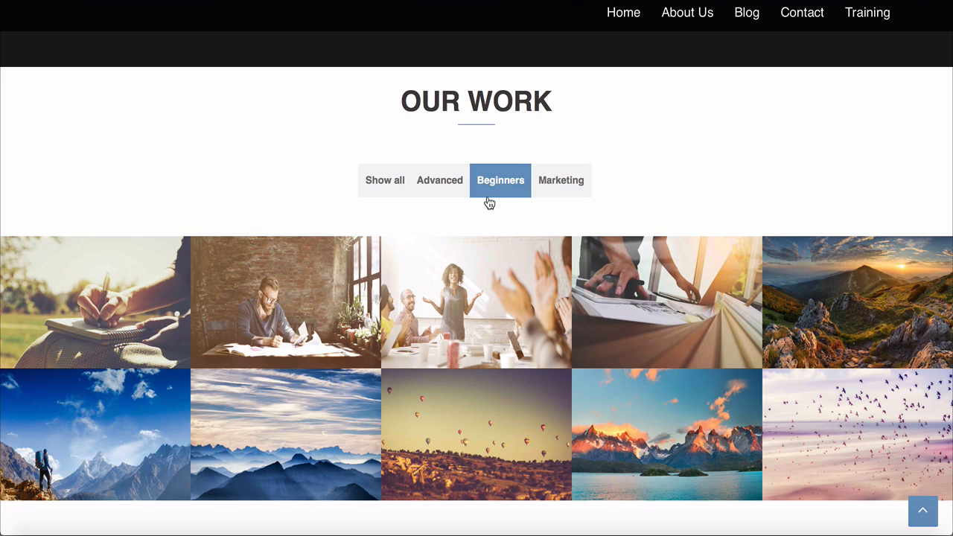
{"action": "left_click", "coordinate": [432, 192]}
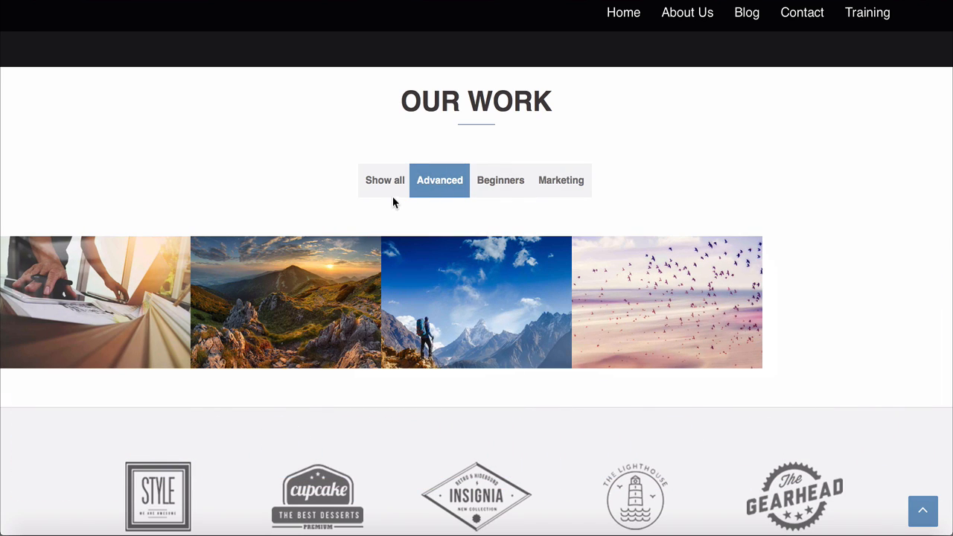
{"action": "left_click", "coordinate": [385, 192]}
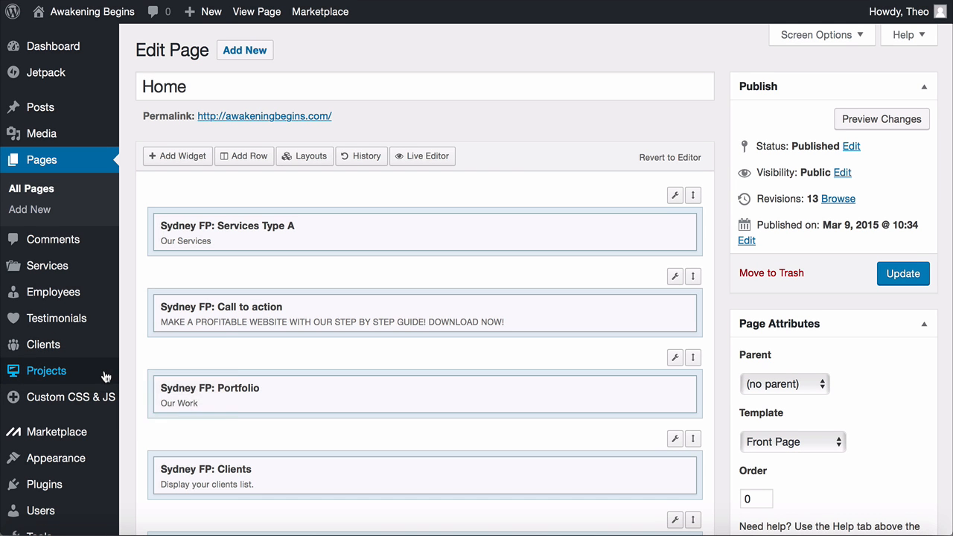
Open Project iota from the list of all projects and review its category, featured image and project link
{"action": "mouse_move", "coordinate": [102, 375]}
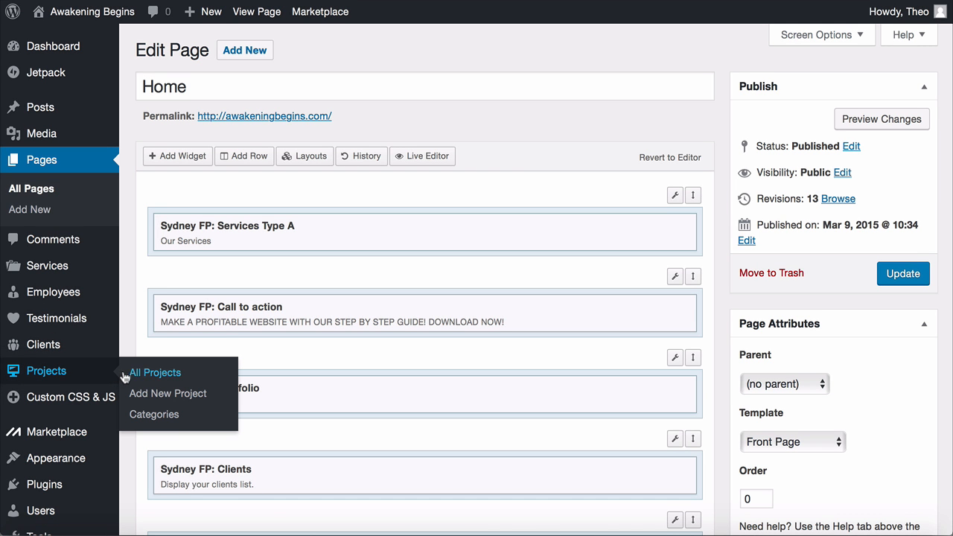
{"action": "left_click", "coordinate": [153, 375]}
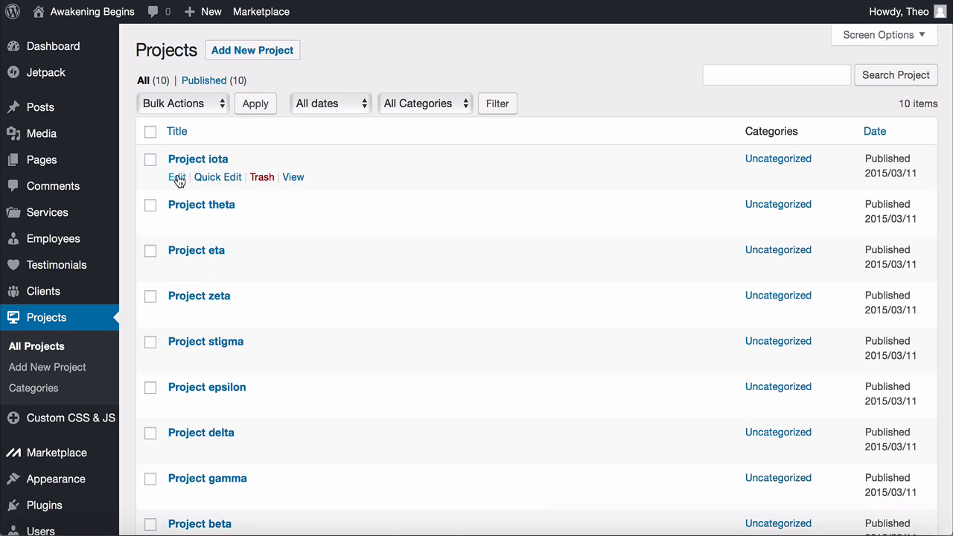
{"action": "left_click", "coordinate": [177, 176]}
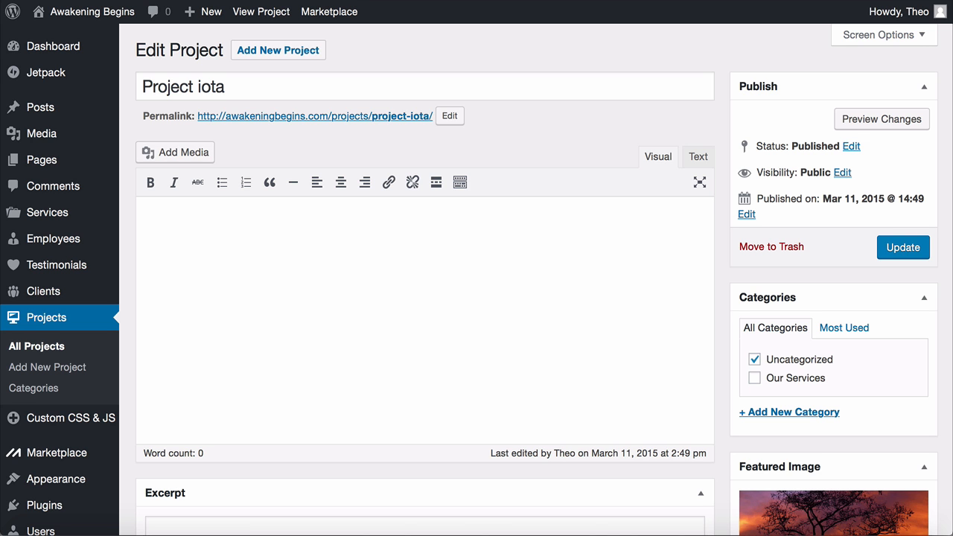
{"action": "scroll", "coordinate": [477, 280], "scroll_direction": "down", "scroll_amount": 1}
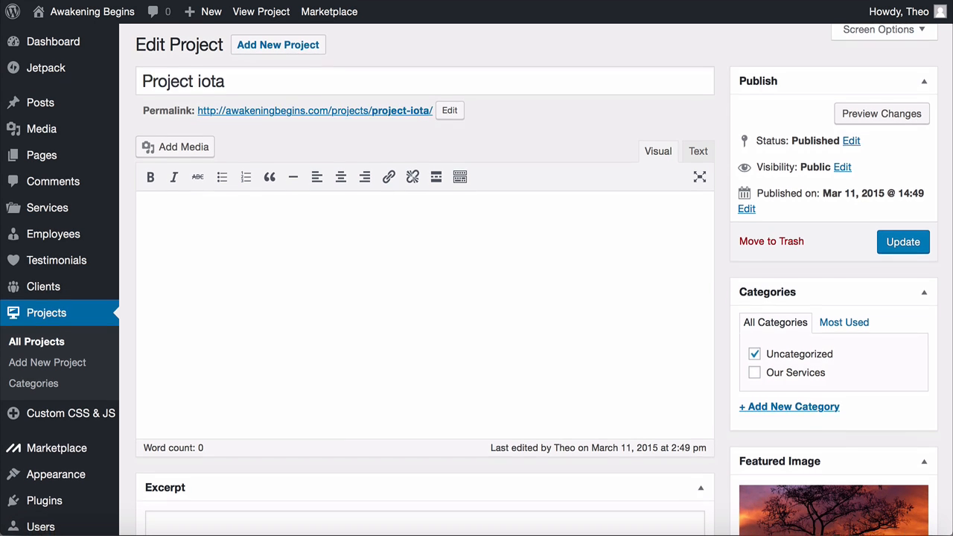
{"action": "scroll", "coordinate": [477, 280], "scroll_direction": "down", "scroll_amount": 5}
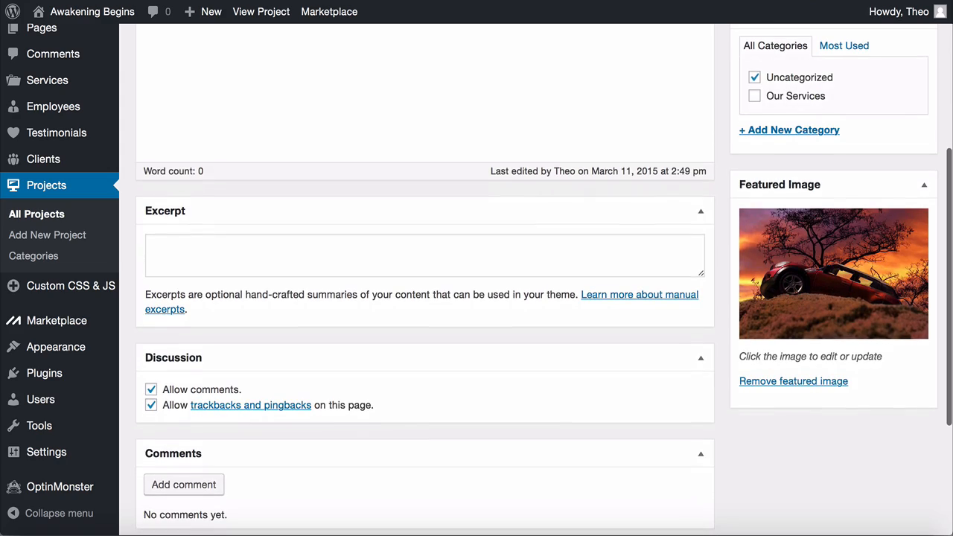
{"action": "scroll", "coordinate": [477, 280], "scroll_direction": "up", "scroll_amount": 2}
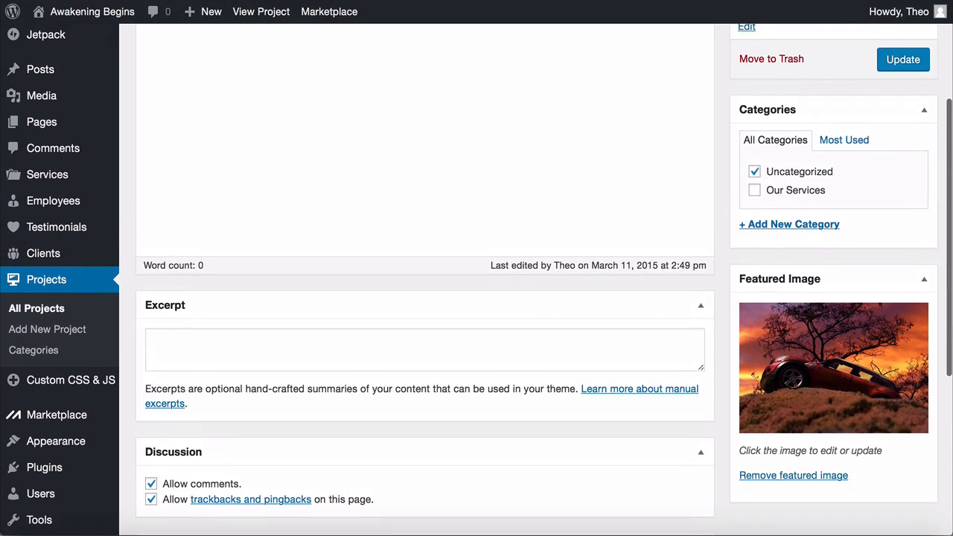
{"action": "scroll", "coordinate": [476, 280], "scroll_direction": "down", "scroll_amount": 1}
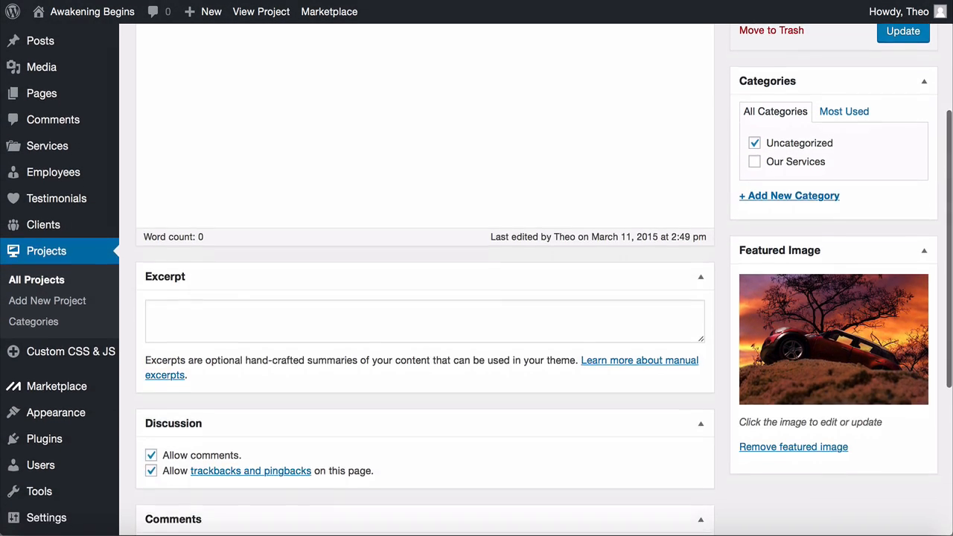
{"action": "scroll", "coordinate": [477, 280], "scroll_direction": "down", "scroll_amount": 4}
{"action": "scroll", "coordinate": [477, 280], "scroll_direction": "down", "scroll_amount": 1}
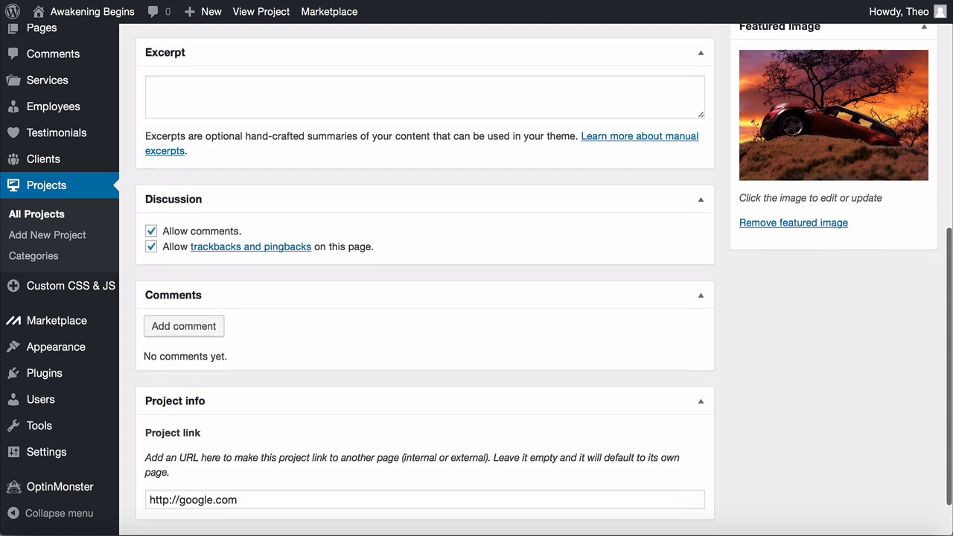
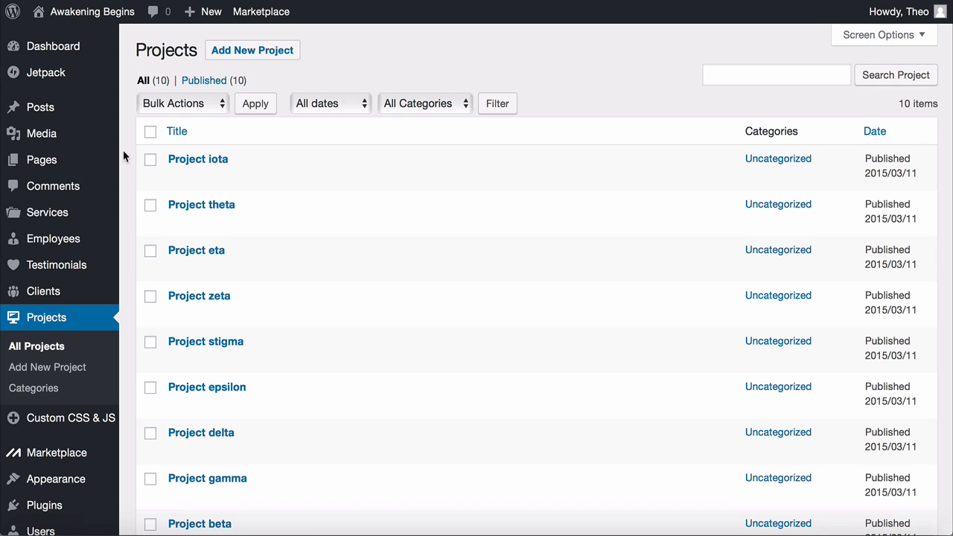
Move all existing sample projects to the trash with one bulk action
{"action": "left_click", "coordinate": [150, 132]}
{"action": "left_click", "coordinate": [220, 105]}
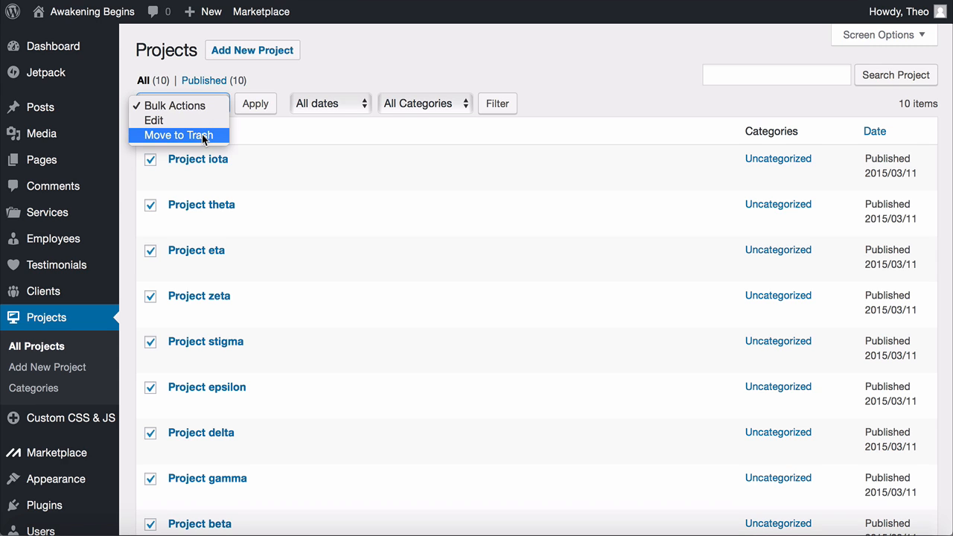
{"action": "left_click", "coordinate": [207, 135]}
{"action": "left_click", "coordinate": [255, 105]}
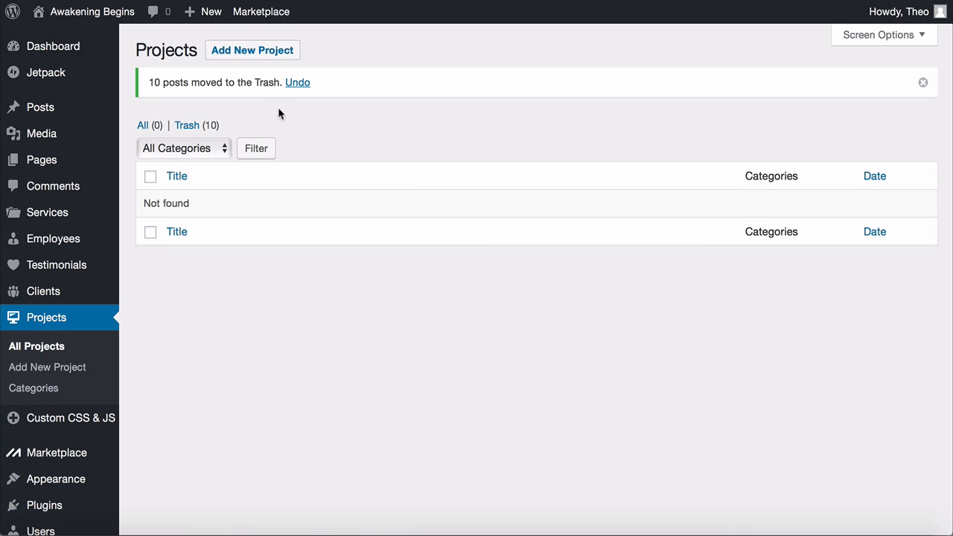
Create a new project titled "Driving Traffic To Your Wordpress Site" and upload "Driving-Traffic copy.png" for its featured image
{"action": "left_click", "coordinate": [253, 51]}
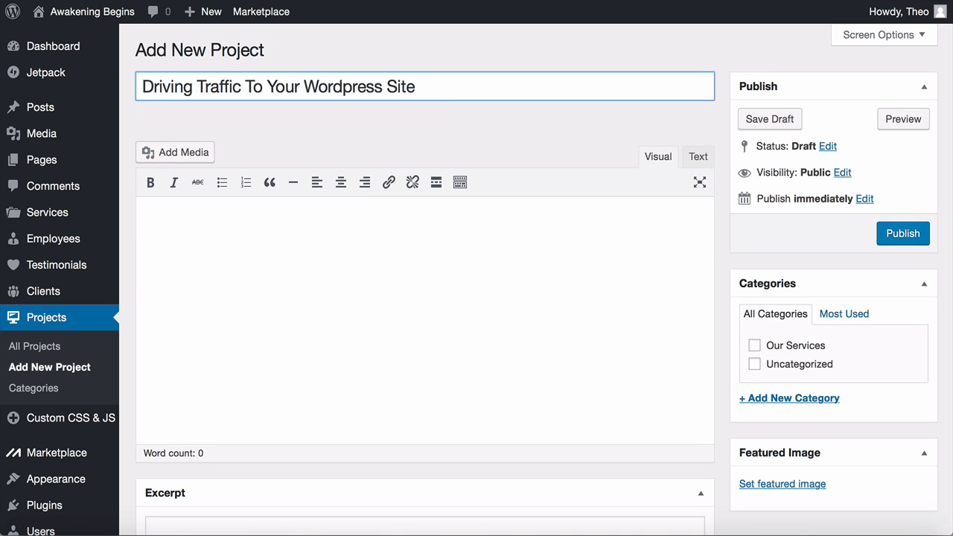
{"action": "scroll", "coordinate": [719, 181], "scroll_direction": "down", "scroll_amount": 3}
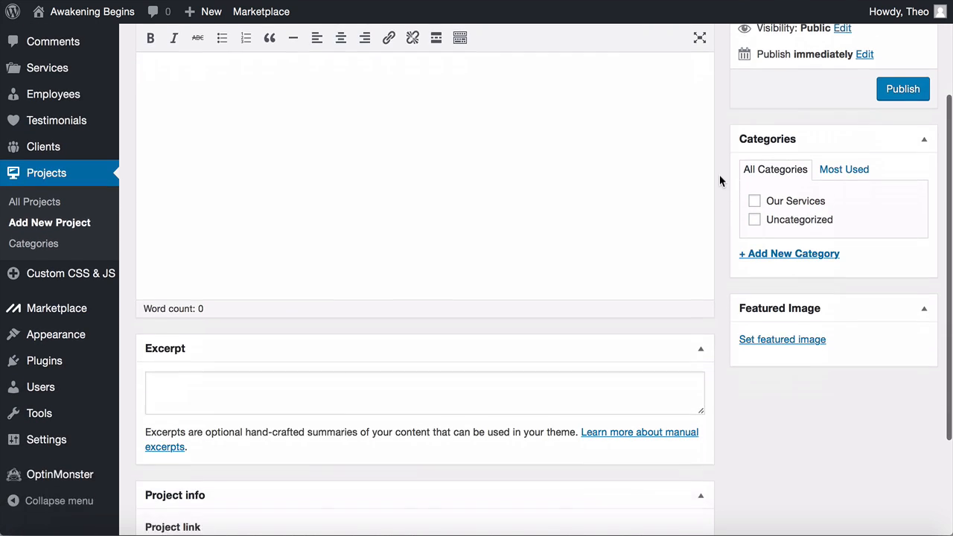
{"action": "left_click", "coordinate": [762, 322]}
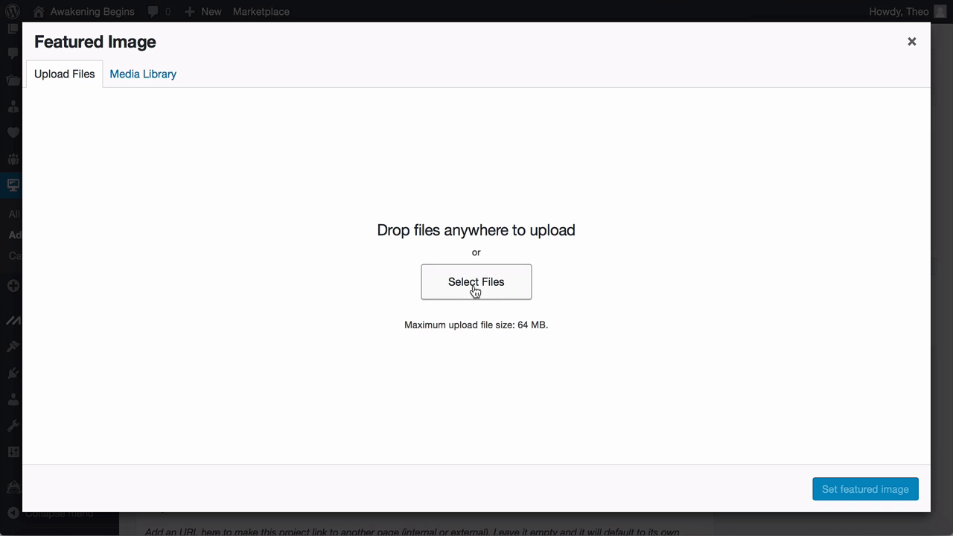
{"action": "left_click", "coordinate": [147, 78]}
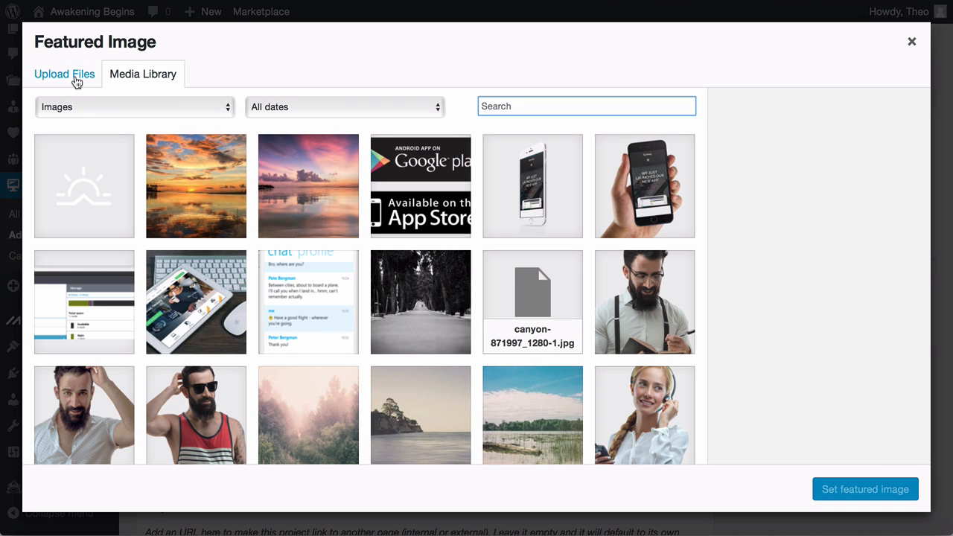
{"action": "left_click", "coordinate": [74, 80]}
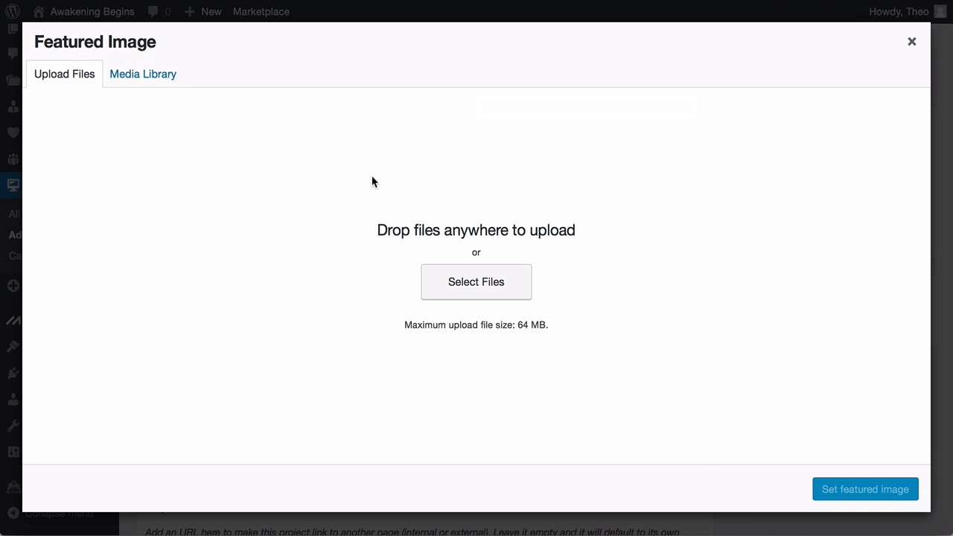
{"action": "left_click", "coordinate": [481, 290]}
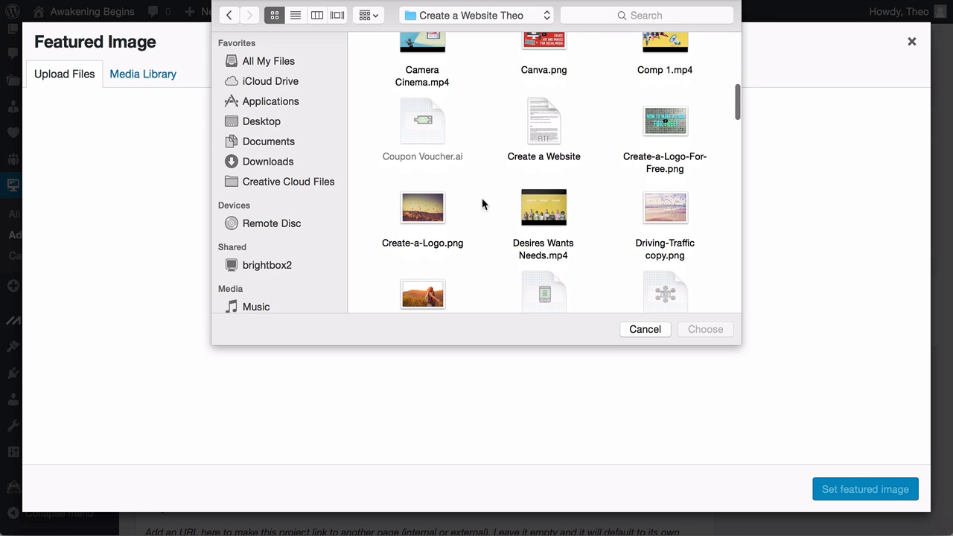
{"action": "scroll", "coordinate": [483, 204], "scroll_direction": "down", "scroll_amount": 1}
{"action": "double_click", "coordinate": [655, 181]}
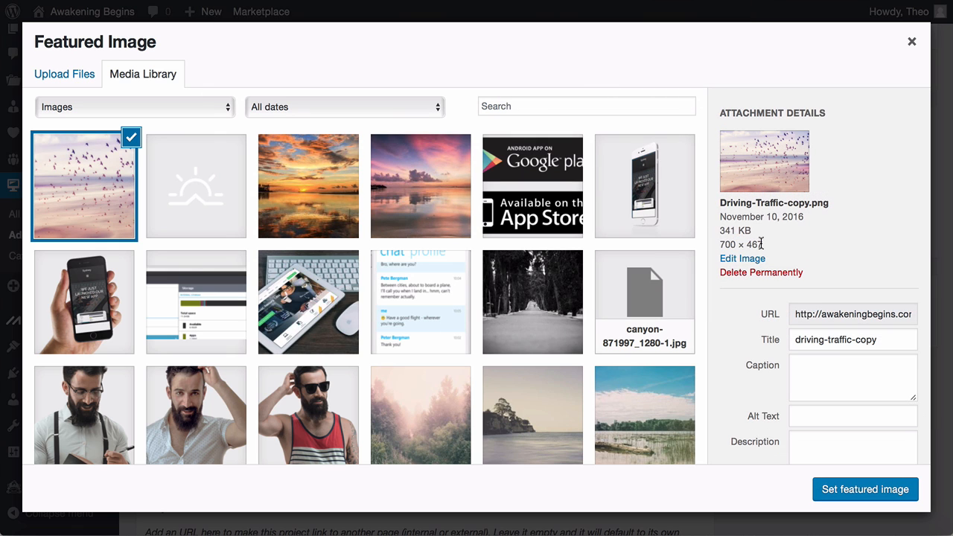
Examine the uploaded image's dimensions and scaling options in the image editor, then return to the media library without changes
{"action": "mouse_move", "coordinate": [761, 244]}
{"action": "left_mouse_down"}
{"action": "mouse_move", "coordinate": [721, 245]}
{"action": "mouse_move", "coordinate": [765, 248]}
{"action": "left_mouse_up"}
{"action": "left_click", "coordinate": [744, 260]}
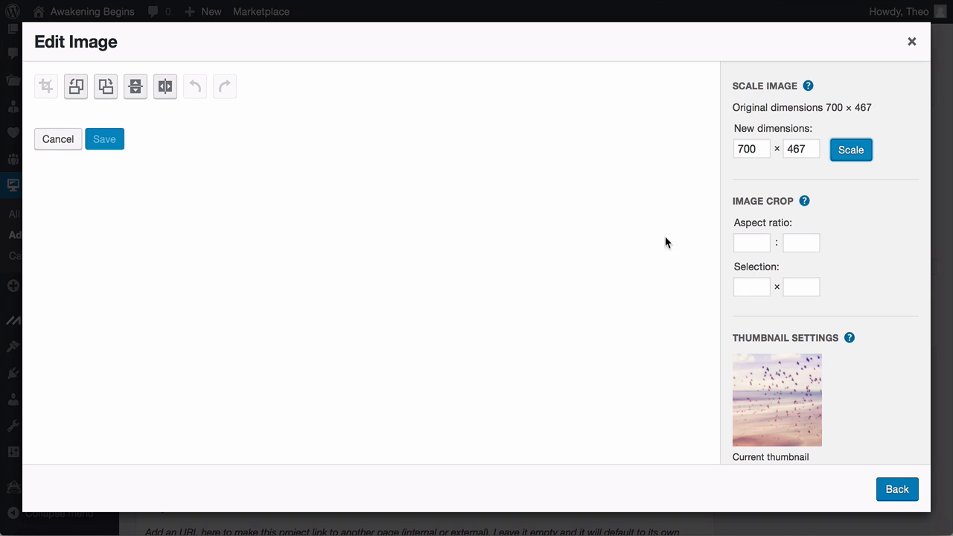
{"action": "left_click", "coordinate": [754, 149]}
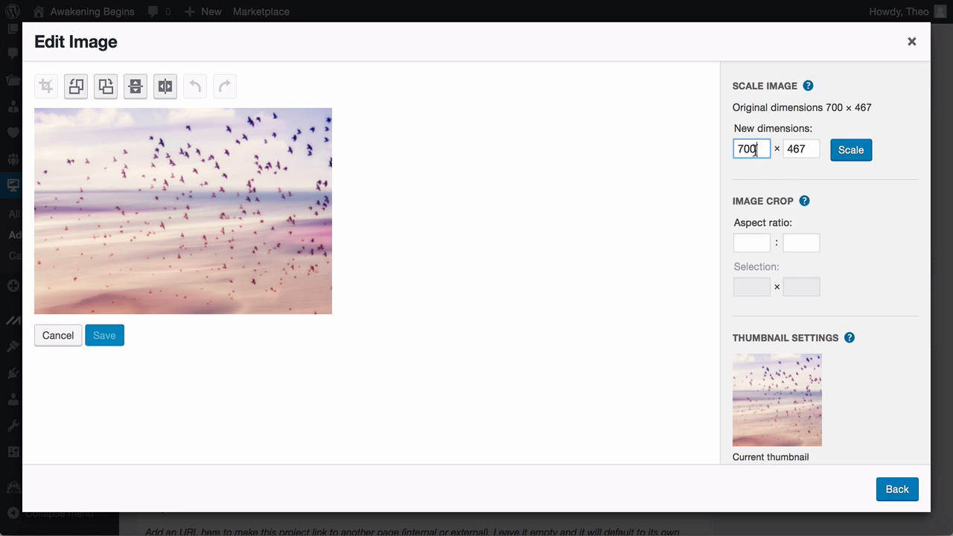
{"action": "left_click", "coordinate": [801, 171]}
{"action": "left_click", "coordinate": [897, 489]}
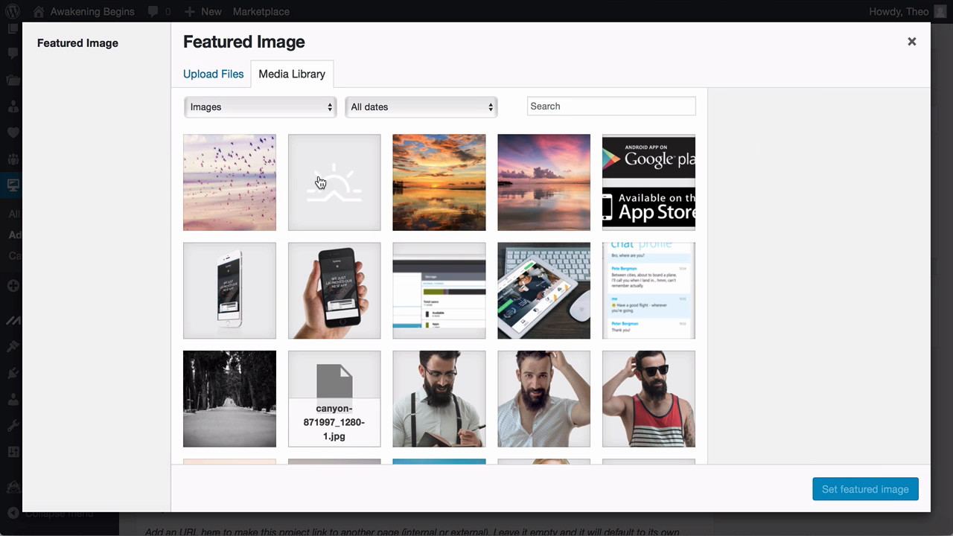
Set the uploaded birds image as the project's featured image and add a new category named Wordpress to the project
{"action": "left_click", "coordinate": [252, 173]}
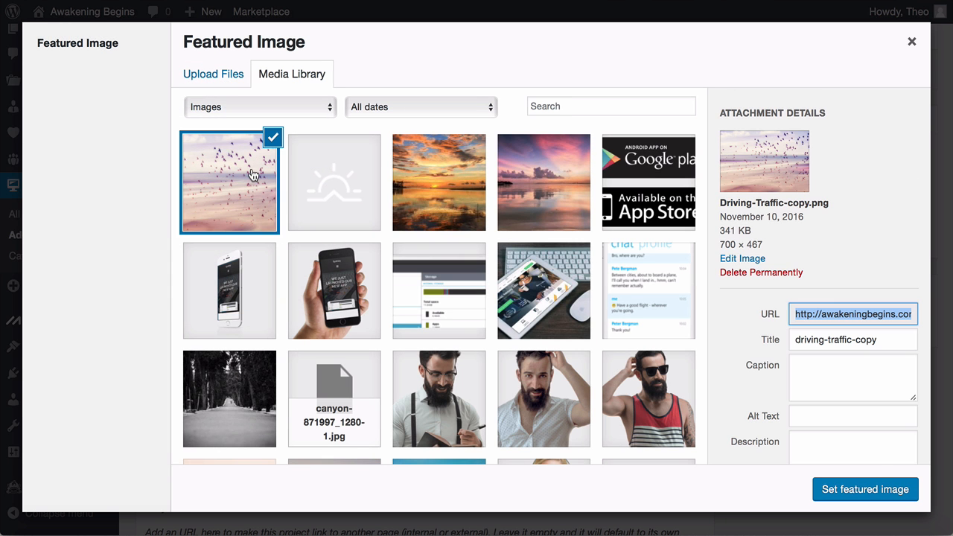
{"action": "left_click", "coordinate": [861, 491]}
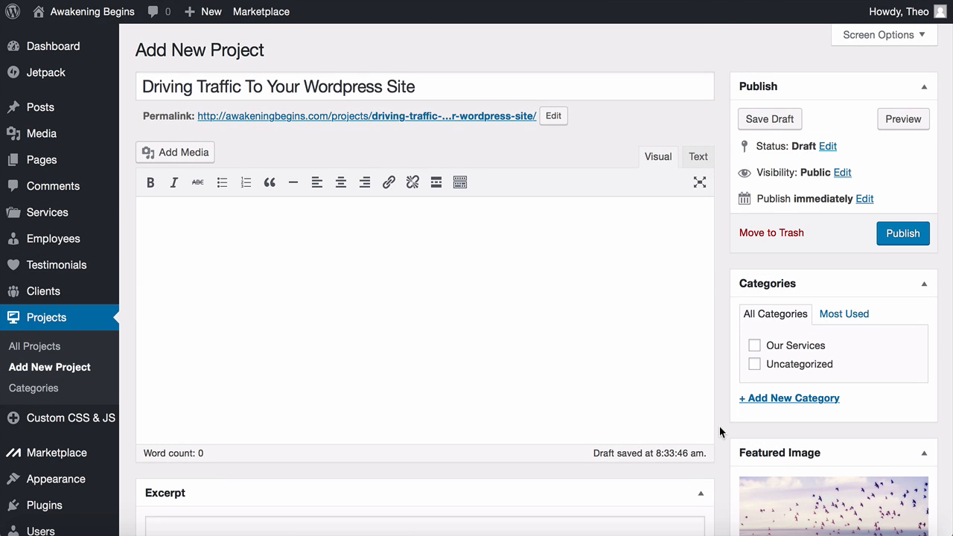
{"action": "left_click", "coordinate": [768, 399]}
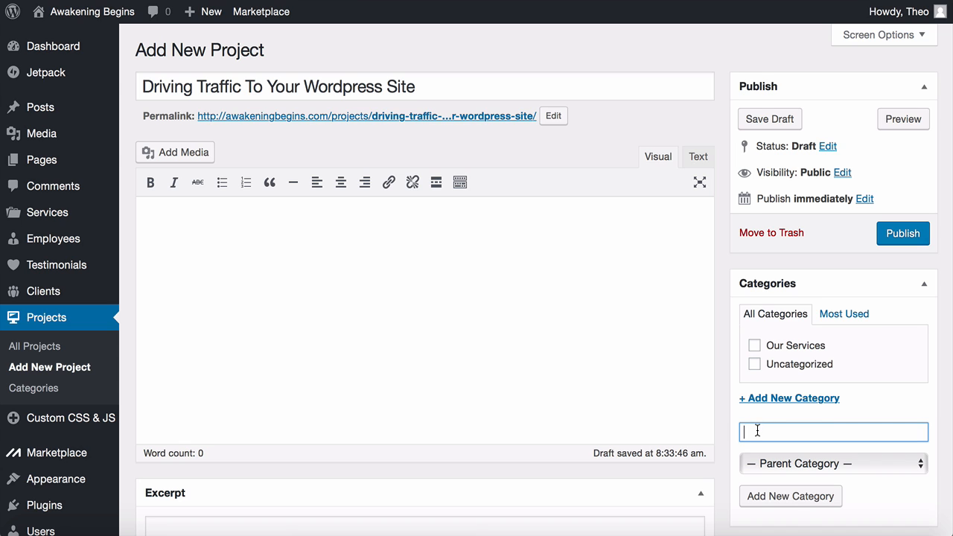
{"action": "type", "text": "Wordpress"}
{"action": "key", "text": "Return"}
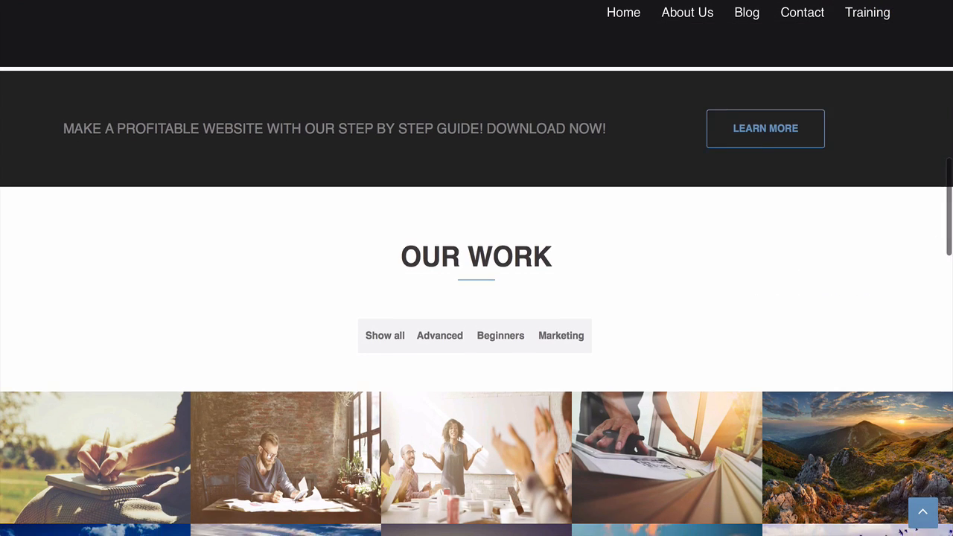
Check on the example site how the Our Work filters sort the projects into Marketing, Advanced and Beginners
{"action": "scroll", "coordinate": [477, 297], "scroll_direction": "down", "scroll_amount": 3}
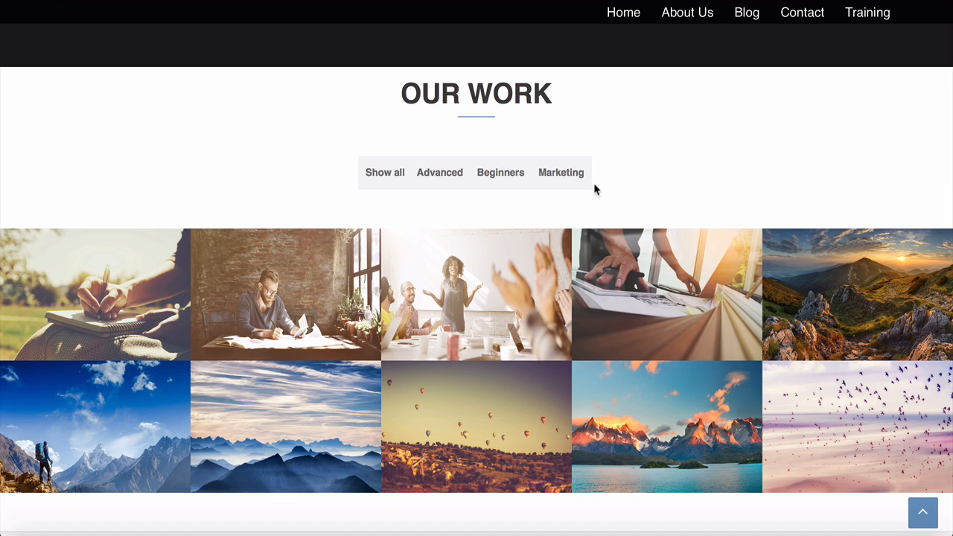
{"action": "left_click", "coordinate": [566, 183]}
{"action": "left_click", "coordinate": [449, 188]}
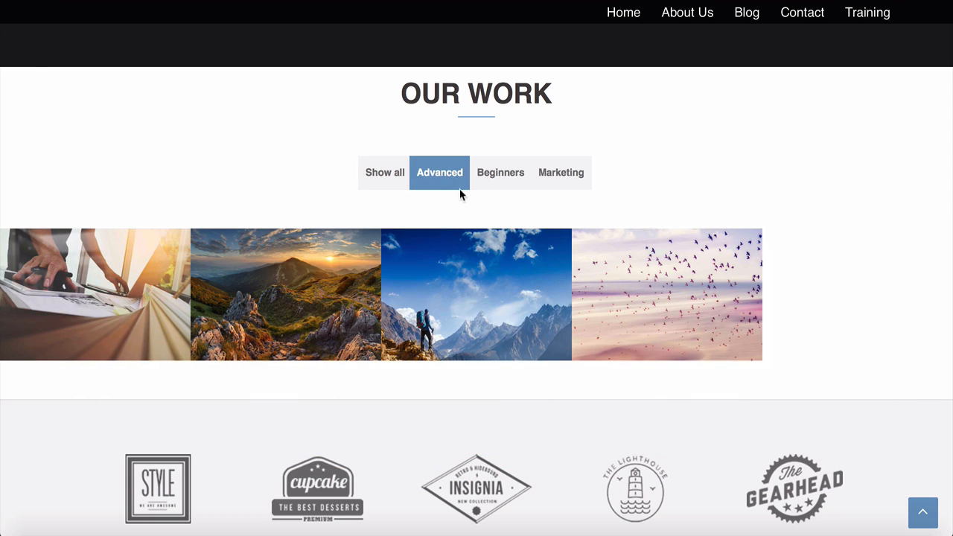
{"action": "left_click", "coordinate": [512, 188]}
{"action": "left_click", "coordinate": [556, 189]}
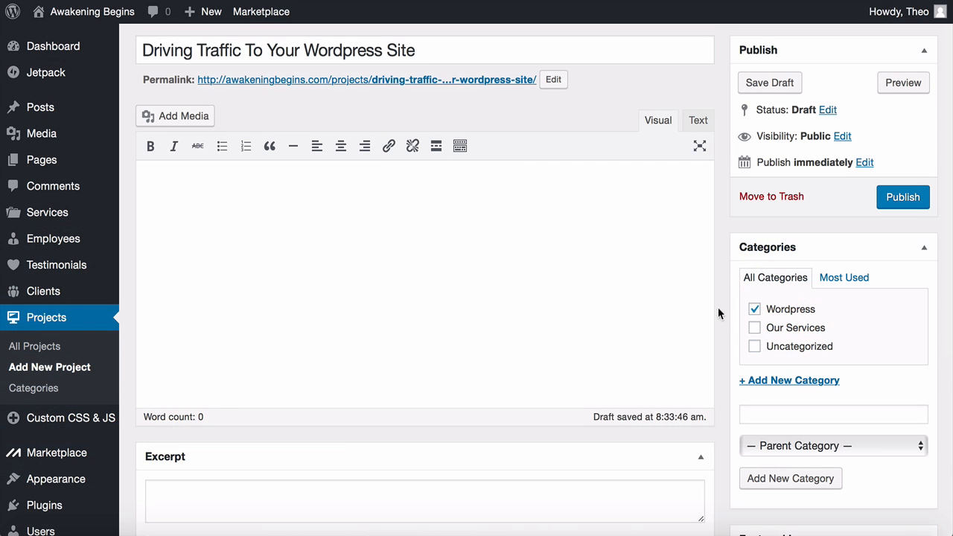
Publish the Driving Traffic project and look through the titles and categories in the list of all projects
{"action": "left_click", "coordinate": [903, 198]}
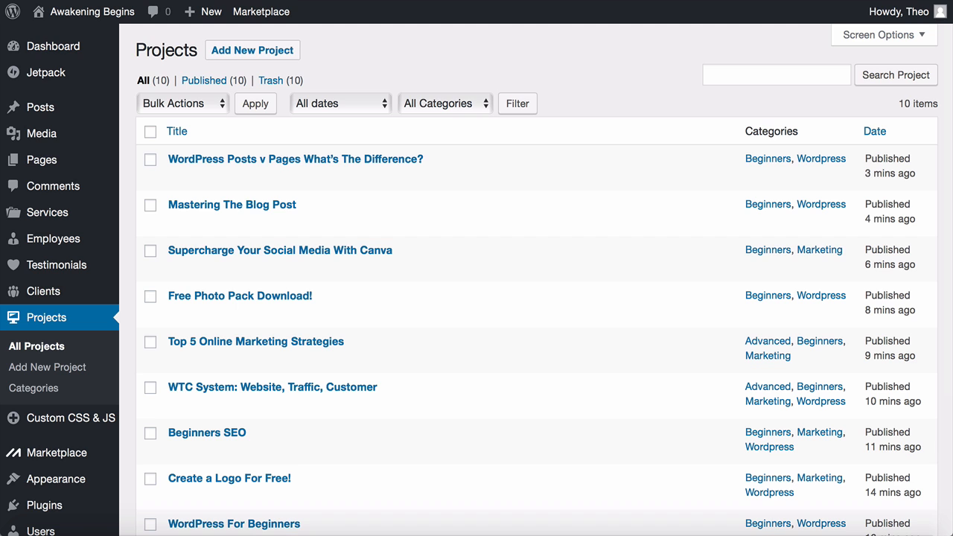
{"action": "scroll", "coordinate": [536, 297], "scroll_direction": "down", "scroll_amount": 5}
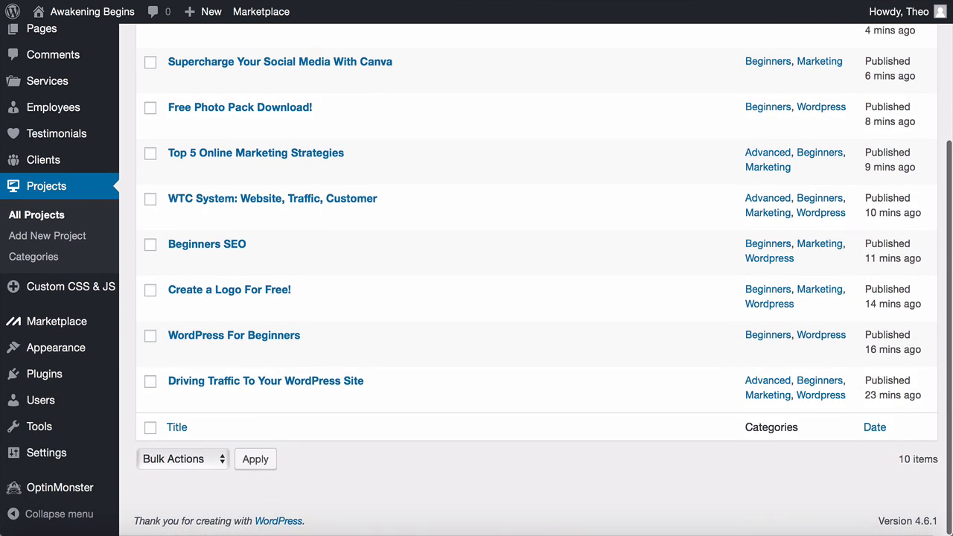
{"action": "scroll", "coordinate": [536, 298], "scroll_direction": "up", "scroll_amount": 3}
{"action": "scroll", "coordinate": [536, 297], "scroll_direction": "up", "scroll_amount": 1}
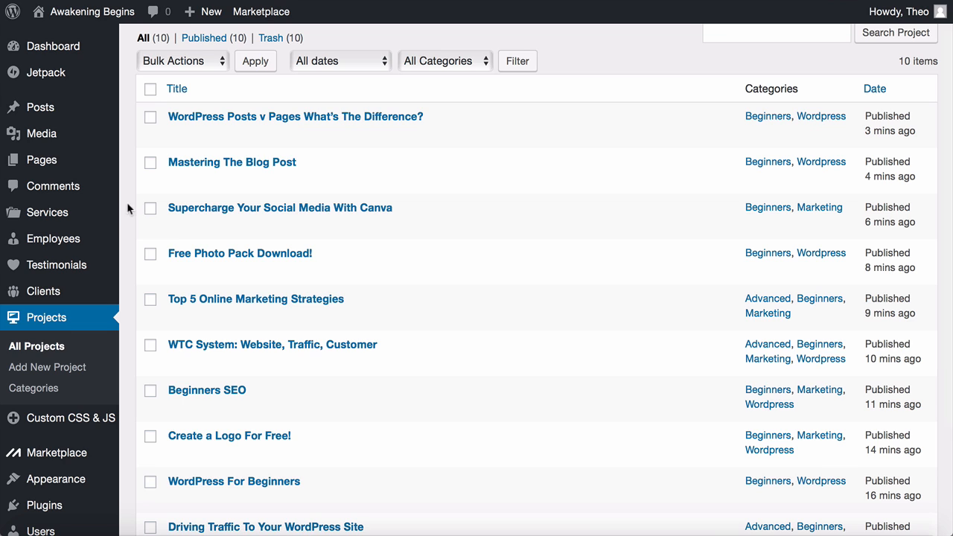
Open the Home front page for editing from the list of all pages
{"action": "mouse_move", "coordinate": [94, 162]}
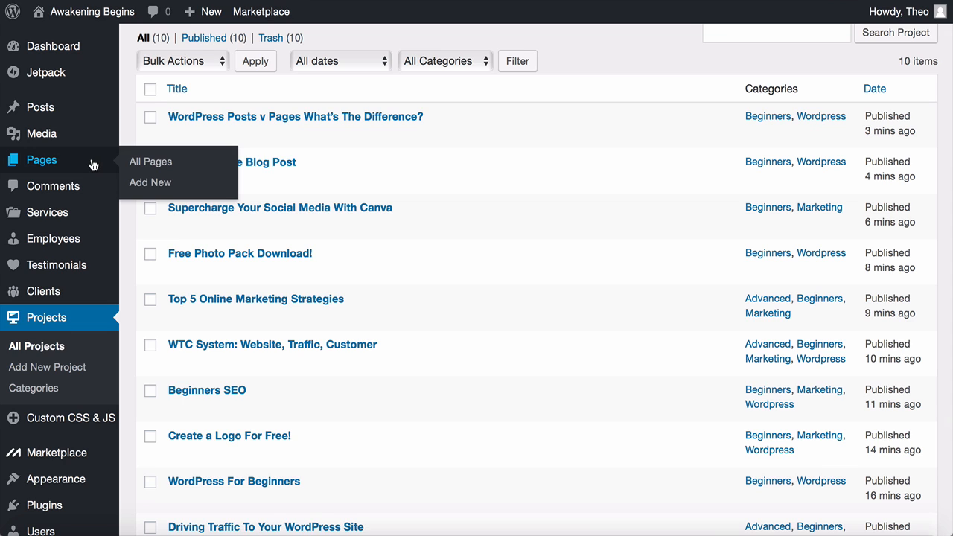
{"action": "left_click", "coordinate": [151, 164]}
{"action": "scroll", "coordinate": [123, 235], "scroll_direction": "down", "scroll_amount": 3}
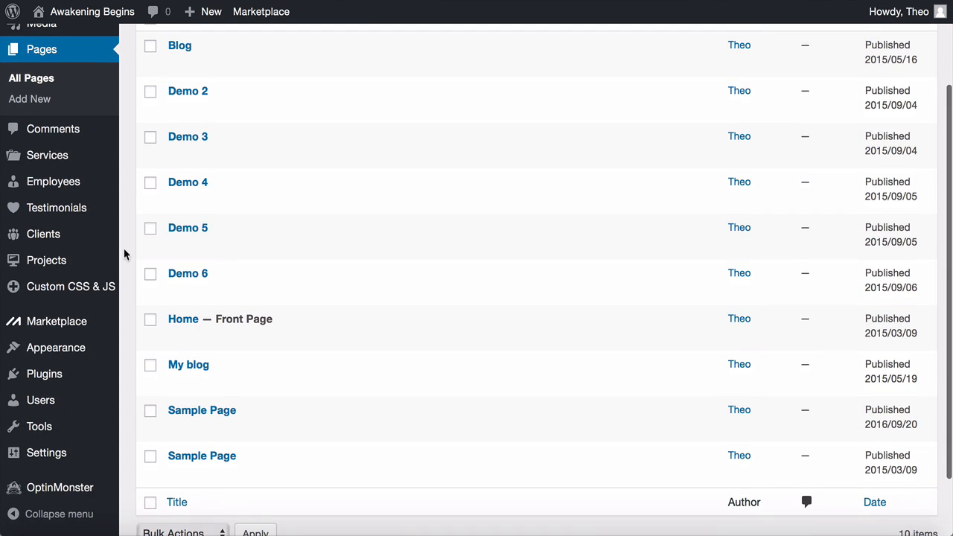
{"action": "left_click", "coordinate": [178, 338]}
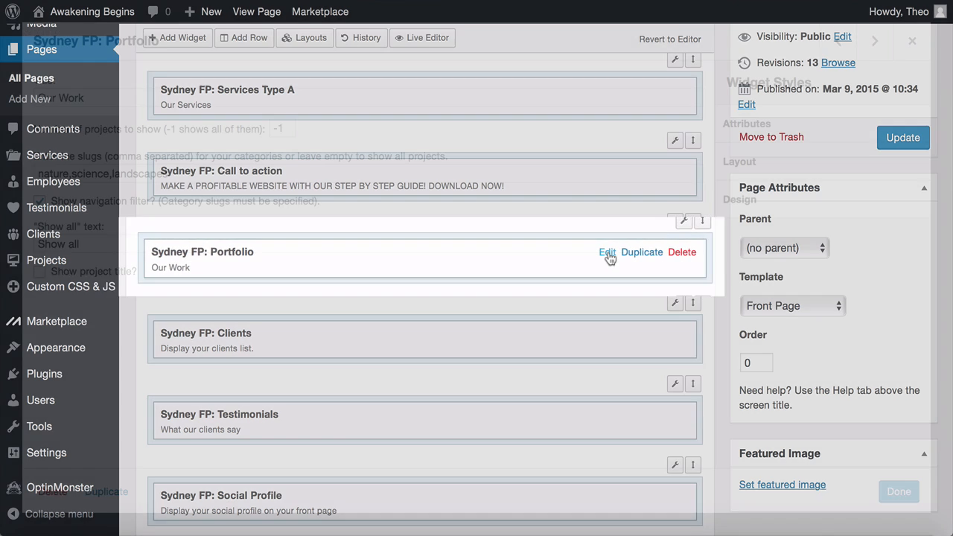
Replace the Our Work portfolio widget's category slugs with "Wordpress, Beginners, Advanced, Marketing"
{"action": "left_click", "coordinate": [610, 253]}
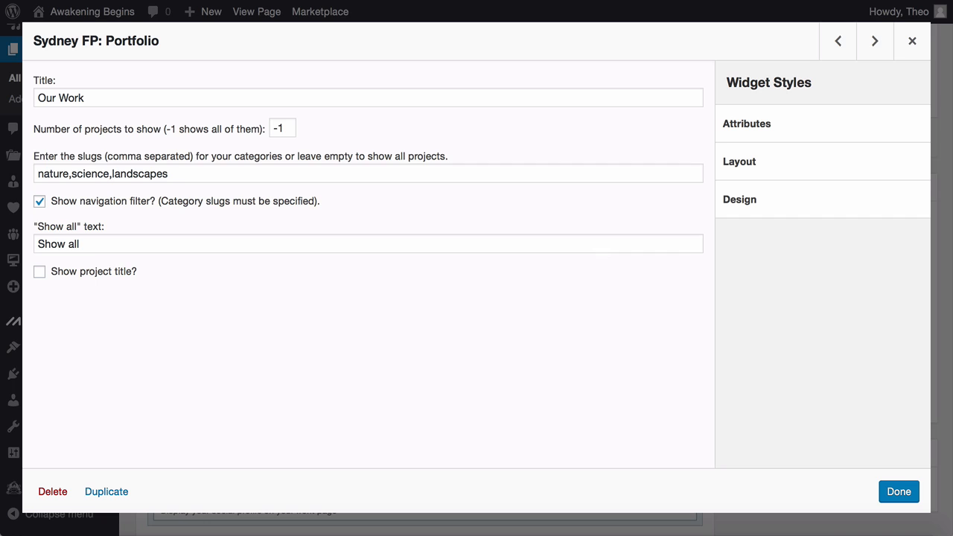
{"action": "left_click_drag", "start_coordinate": [182, 175], "coordinate": [37, 176]}
{"action": "key", "text": "BackSpace"}
{"action": "type", "text": "W"}
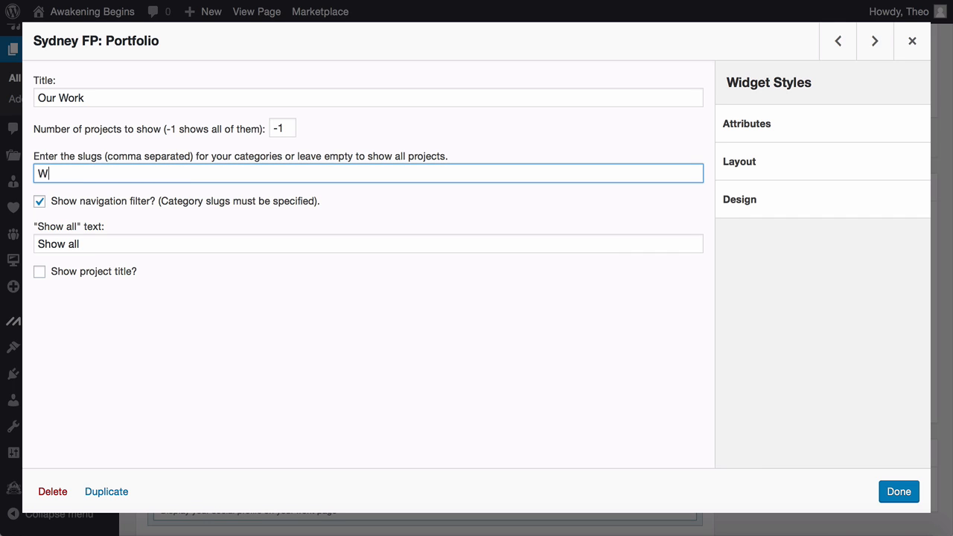
{"action": "type", "text": "ordpress, Beginners"}
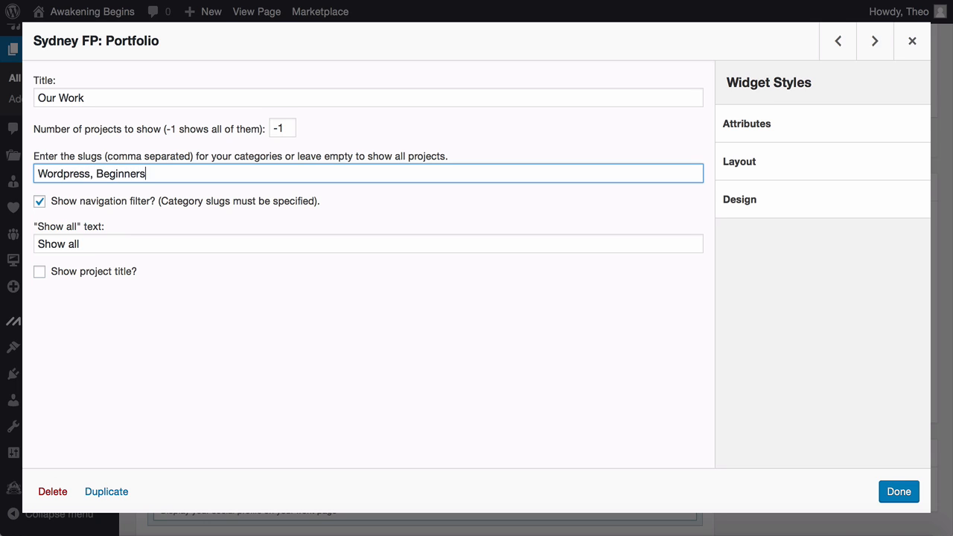
{"action": "type", "text": ","}
{"action": "type", "text": "Advanced, Marketing"}
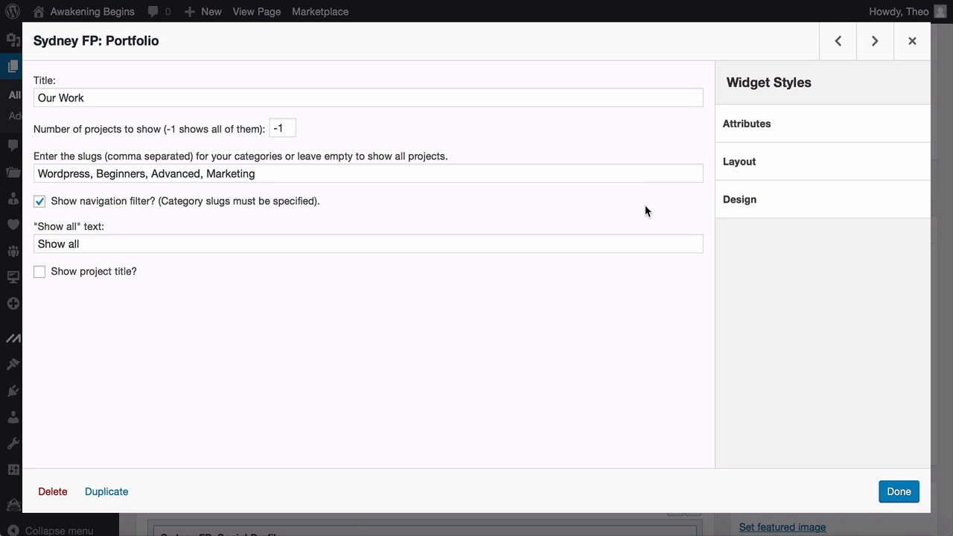
Set the portfolio widget's padding to 70 px with 0 px for the right and bottom sides, and finish editing the widget
{"action": "left_click", "coordinate": [738, 168]}
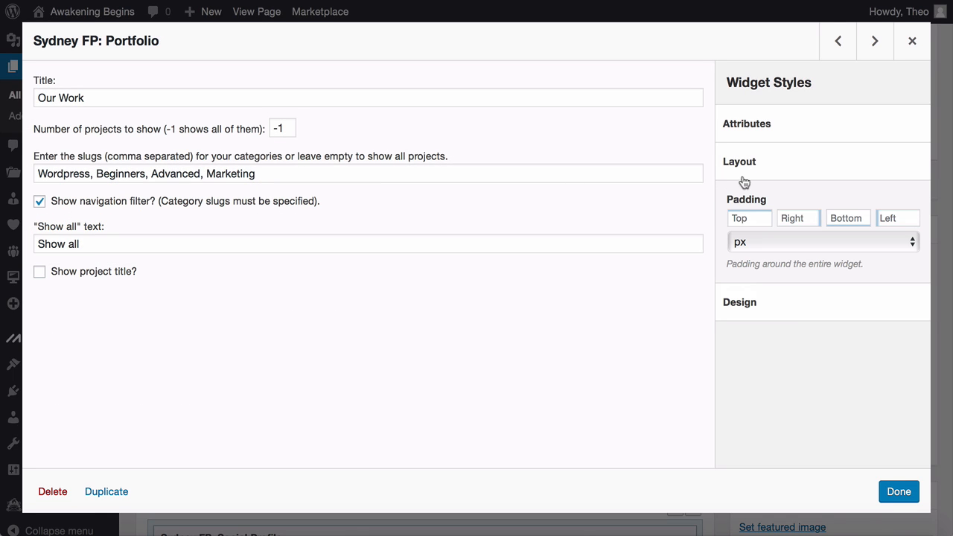
{"action": "left_click", "coordinate": [750, 217]}
{"action": "type", "text": "70"}
{"action": "left_click", "coordinate": [792, 218]}
{"action": "key", "text": "BackSpace"}
{"action": "key", "text": "BackSpace"}
{"action": "type", "text": "0"}
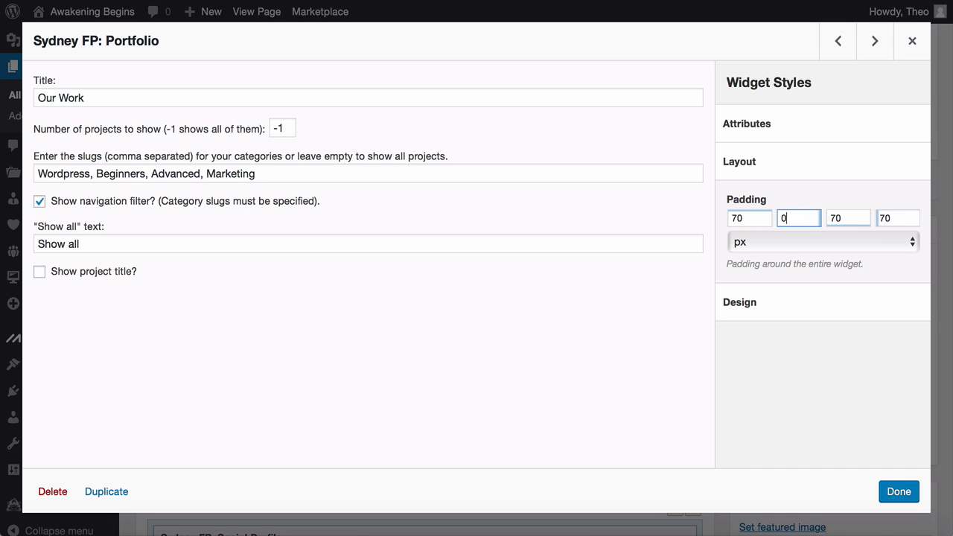
{"action": "left_click", "coordinate": [842, 218]}
{"action": "key", "text": "BackSpace"}
{"action": "key", "text": "BackSpace"}
{"action": "type", "text": "0"}
{"action": "left_click", "coordinate": [897, 492]}
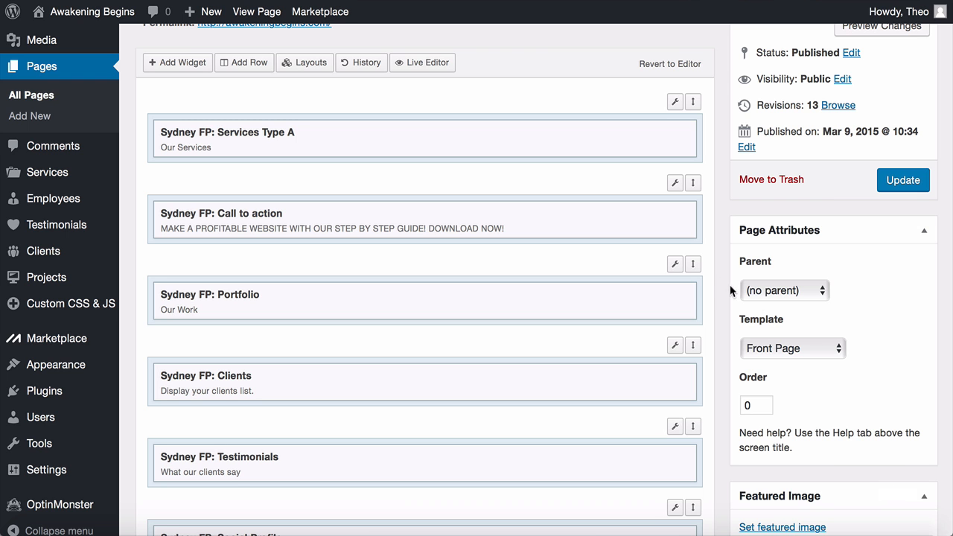
Set the portfolio row's top/bottom padding to 0 px and its row layout to Full Width Stretched
{"action": "mouse_move", "coordinate": [674, 265]}
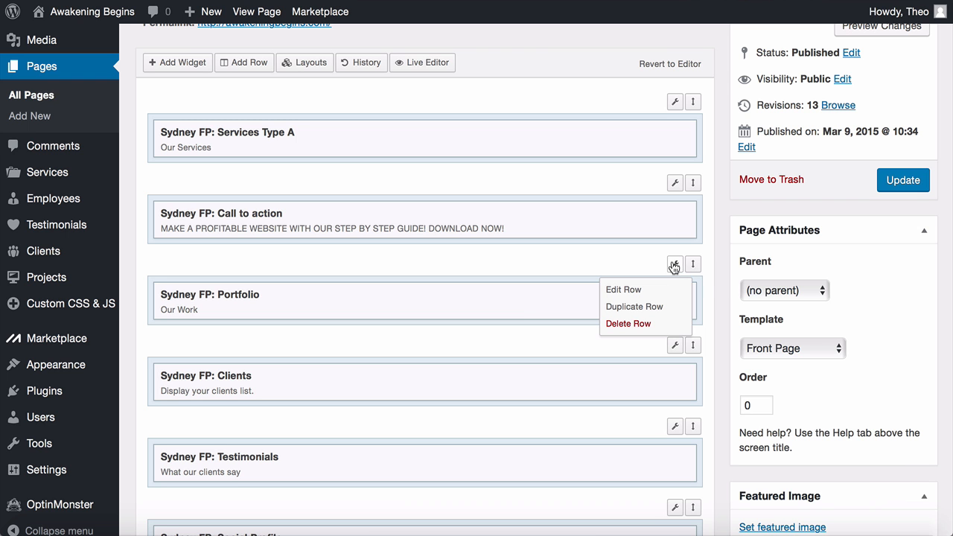
{"action": "left_click", "coordinate": [650, 292]}
{"action": "left_click", "coordinate": [744, 164]}
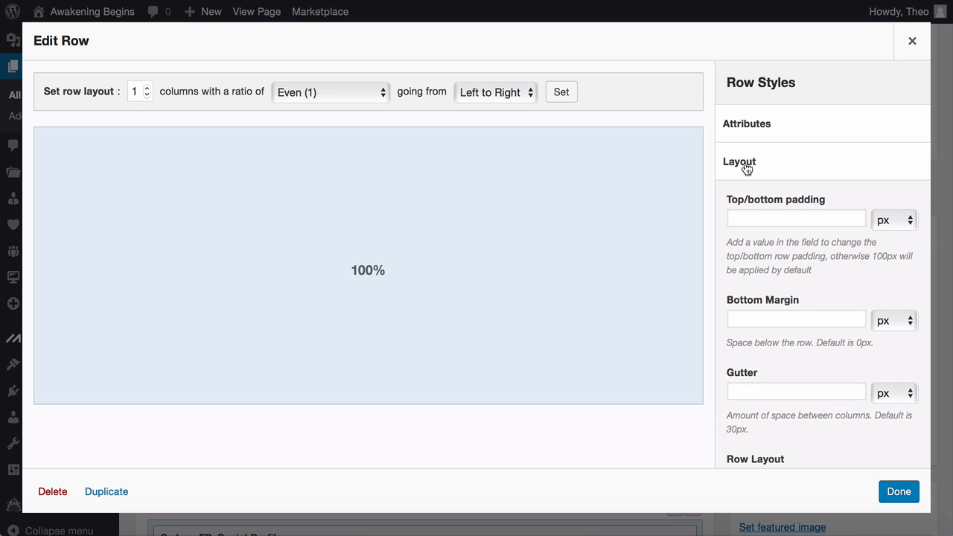
{"action": "left_click", "coordinate": [756, 219]}
{"action": "type", "text": "0"}
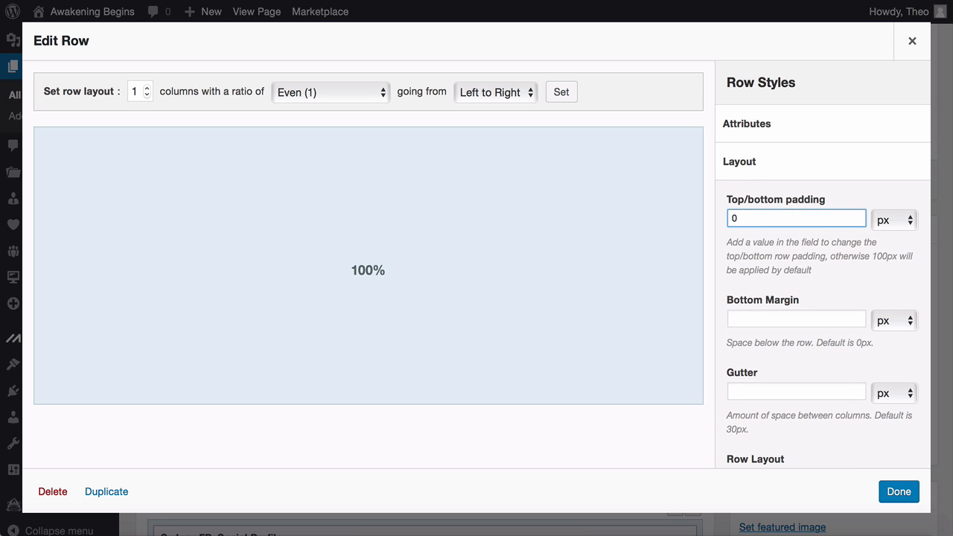
{"action": "scroll", "coordinate": [823, 264], "scroll_direction": "down", "scroll_amount": 5}
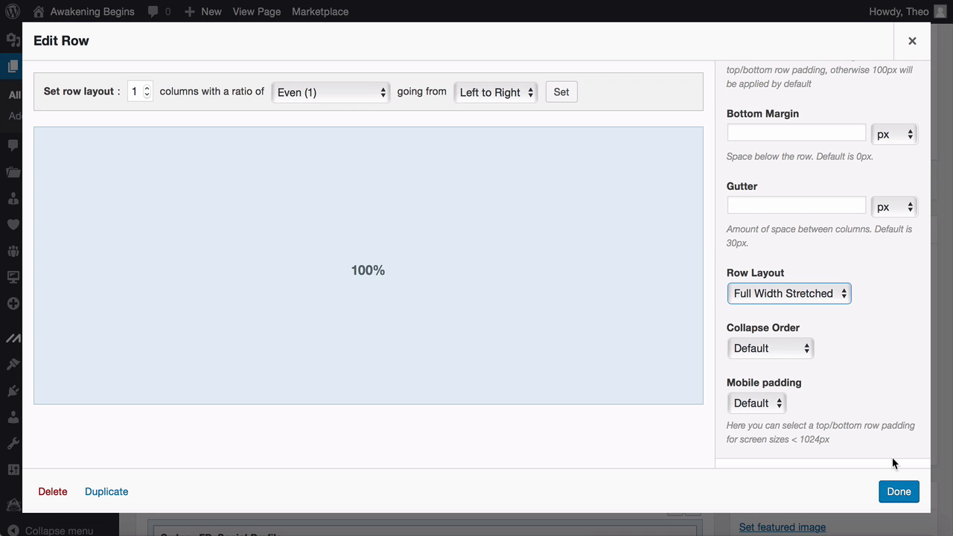
{"action": "left_click", "coordinate": [898, 493]}
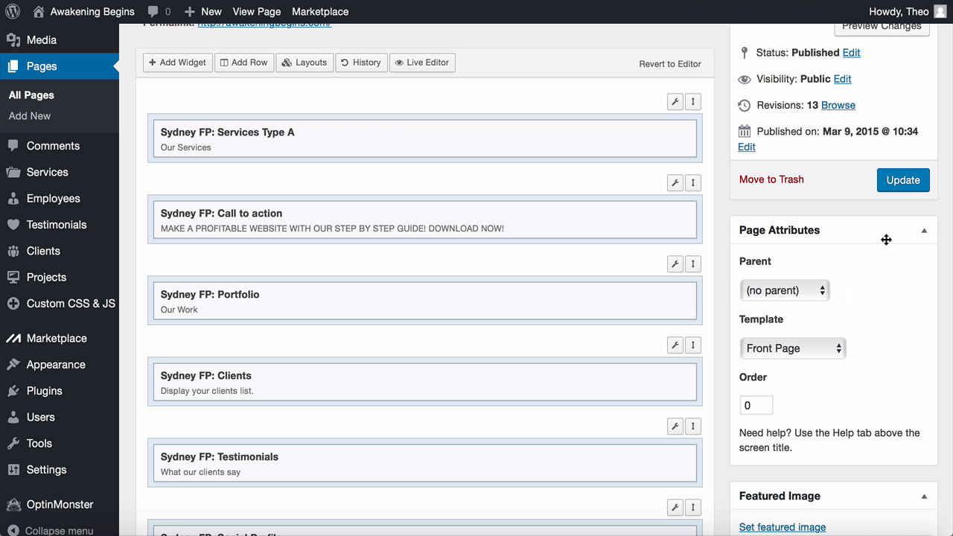
Update the Home page and review the Our Work and clients sections on the live site
{"action": "left_click", "coordinate": [903, 186]}
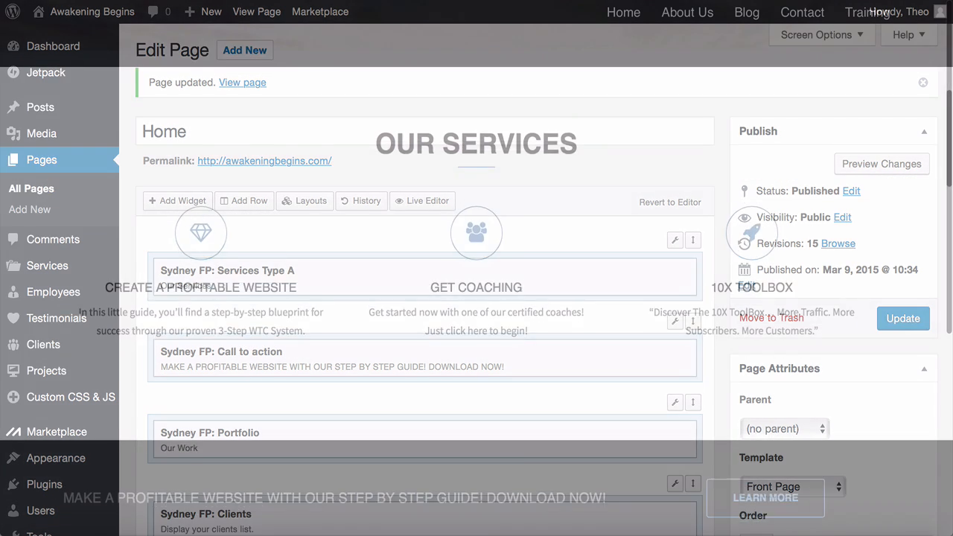
{"action": "scroll", "coordinate": [476, 297], "scroll_direction": "down", "scroll_amount": 10}
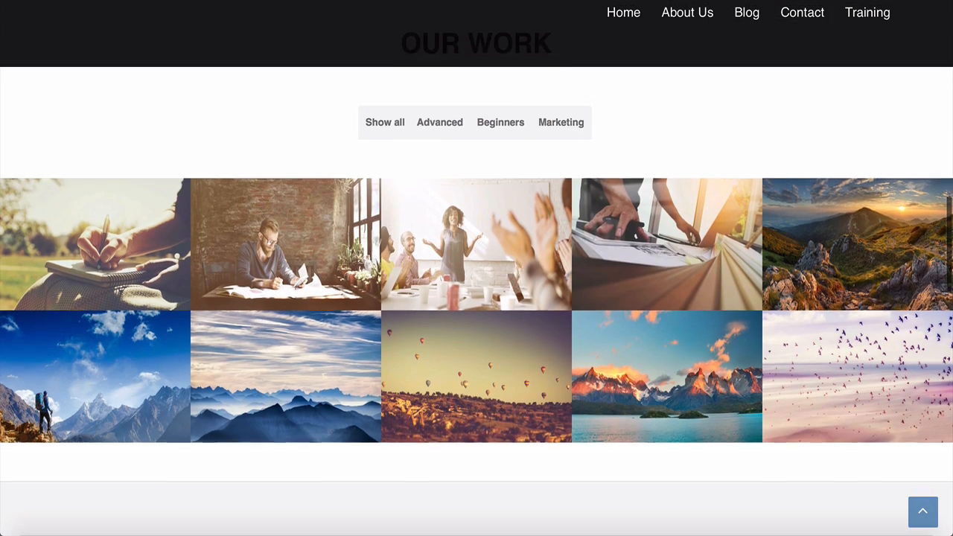
{"action": "scroll", "coordinate": [477, 298], "scroll_direction": "down", "scroll_amount": 3}
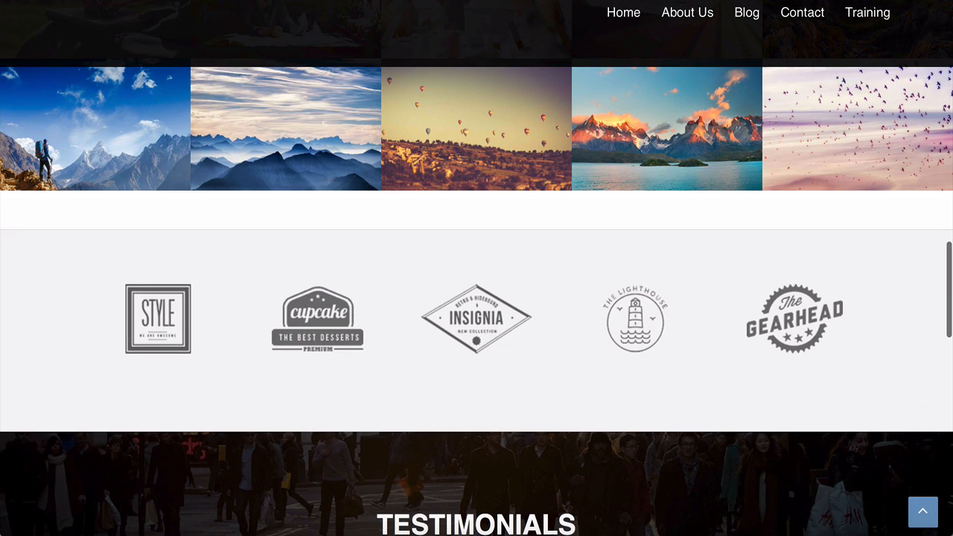
{"action": "scroll", "coordinate": [477, 298], "scroll_direction": "down", "scroll_amount": 1}
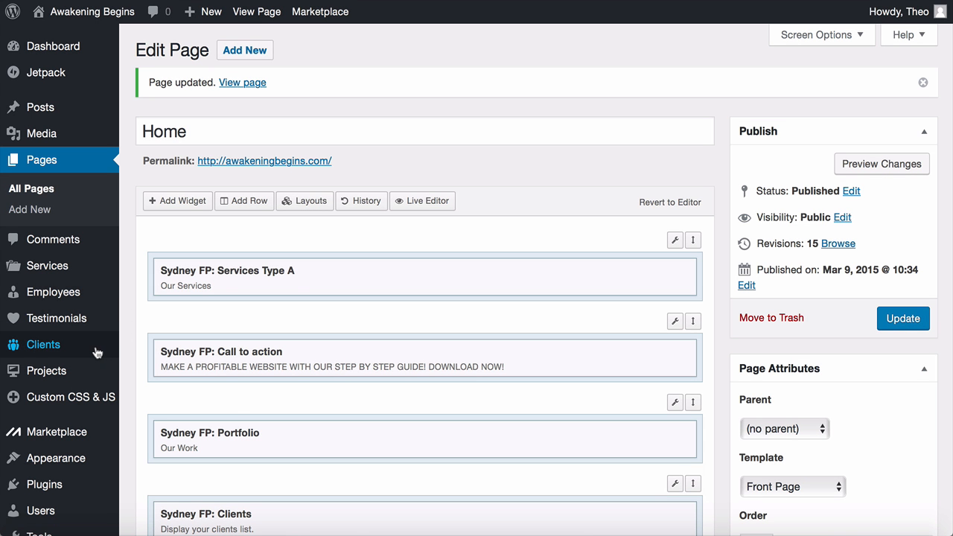
Open Client 1 from the list of all clients and review its link, categories and featured image
{"action": "mouse_move", "coordinate": [89, 351]}
{"action": "left_click", "coordinate": [145, 349]}
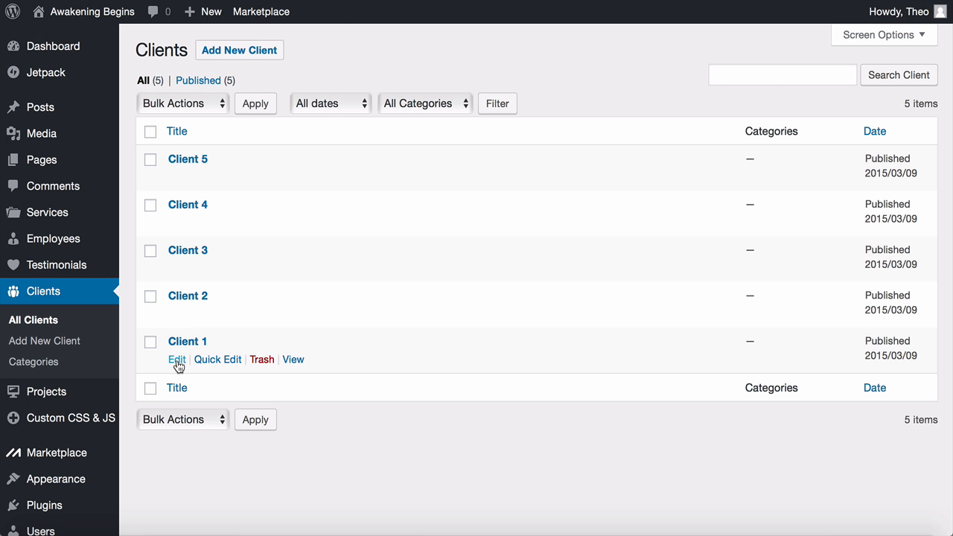
{"action": "left_click", "coordinate": [177, 360]}
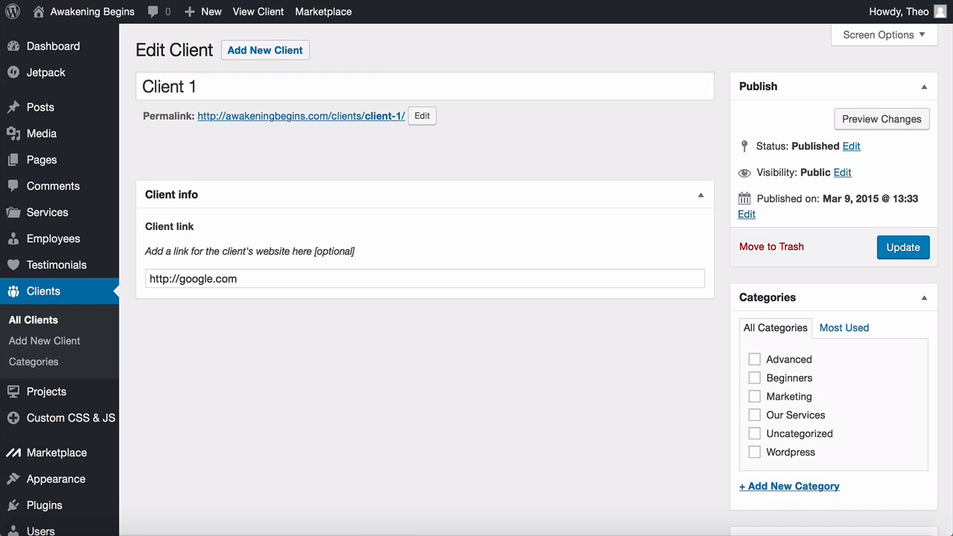
{"action": "scroll", "coordinate": [476, 298], "scroll_direction": "down", "scroll_amount": 5}
{"action": "scroll", "coordinate": [477, 298], "scroll_direction": "down", "scroll_amount": 2}
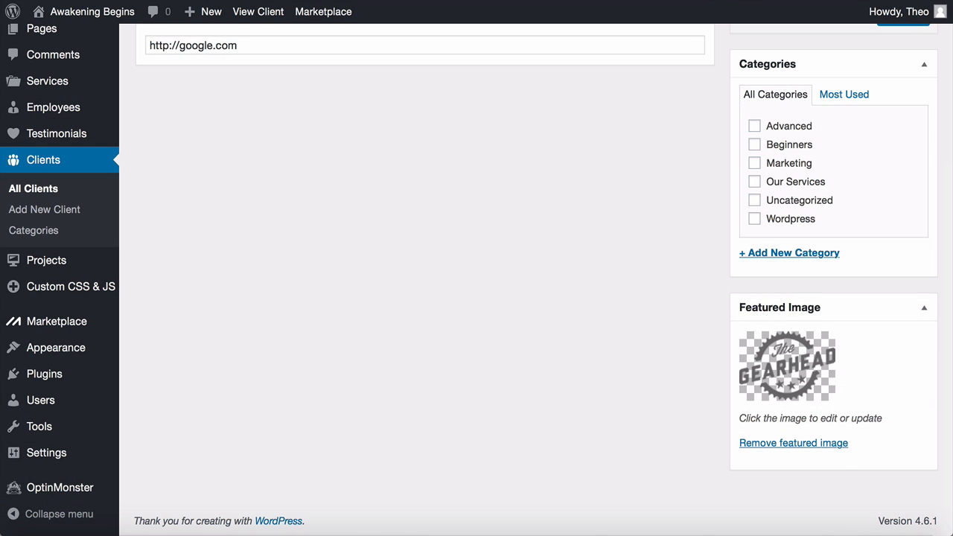
{"action": "scroll", "coordinate": [476, 298], "scroll_direction": "up", "scroll_amount": 7}
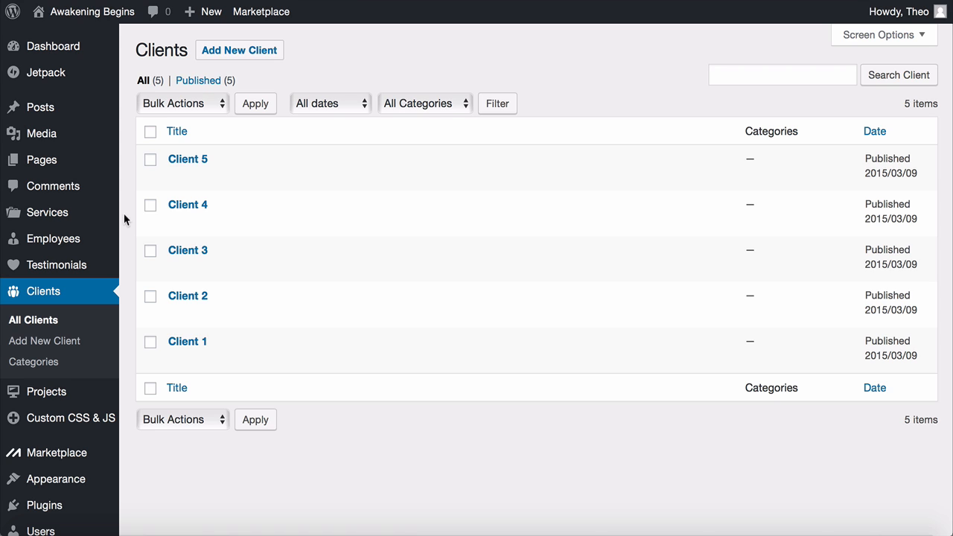
Return to the Home page editor and look at the Clients widget's options and layout settings
{"action": "mouse_move", "coordinate": [96, 163]}
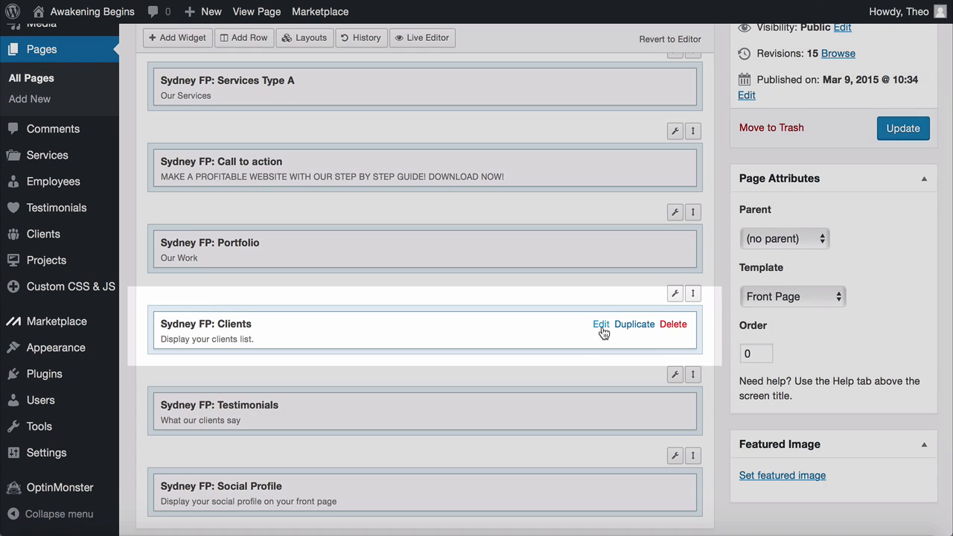
{"action": "left_click", "coordinate": [601, 325]}
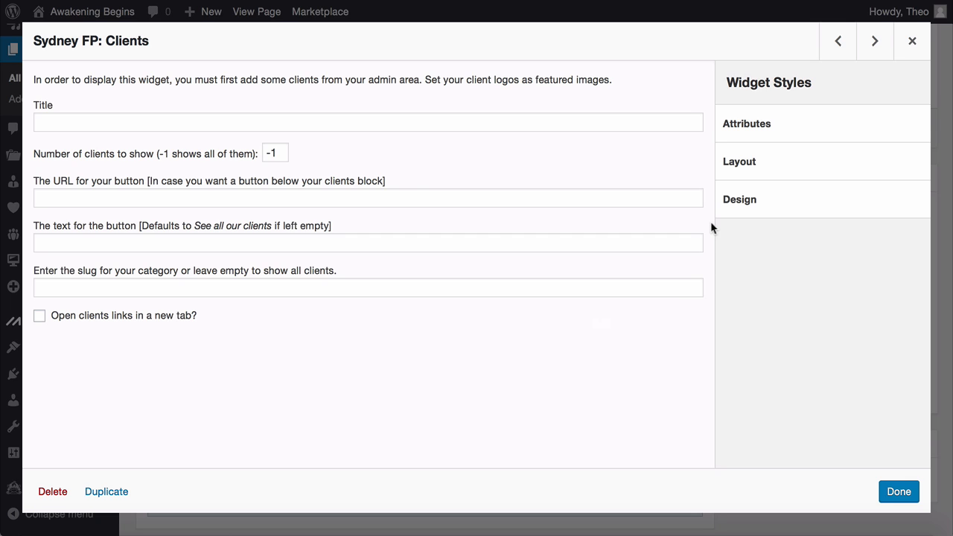
{"action": "left_click", "coordinate": [737, 168]}
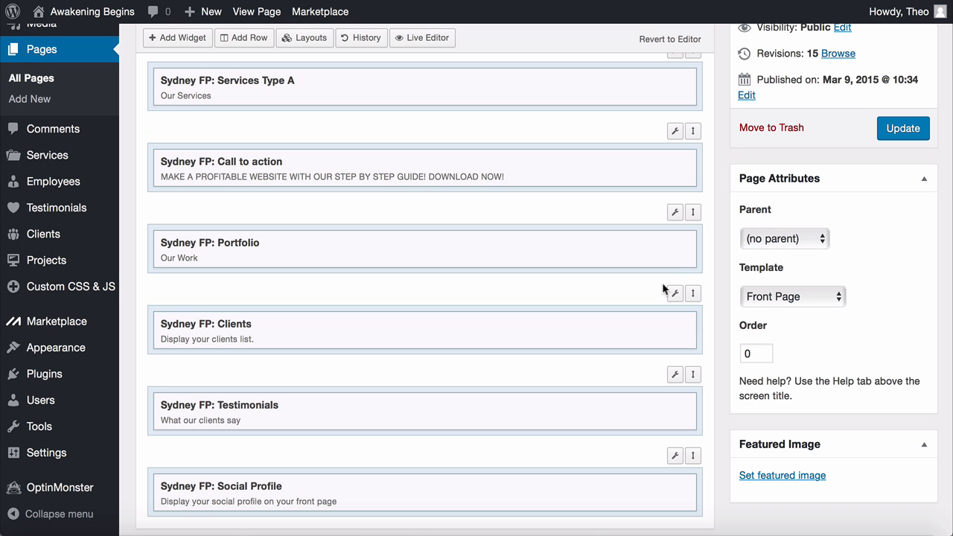
Set the Clients row's top/bottom padding to 20 px and check its remaining layout options
{"action": "mouse_move", "coordinate": [674, 295]}
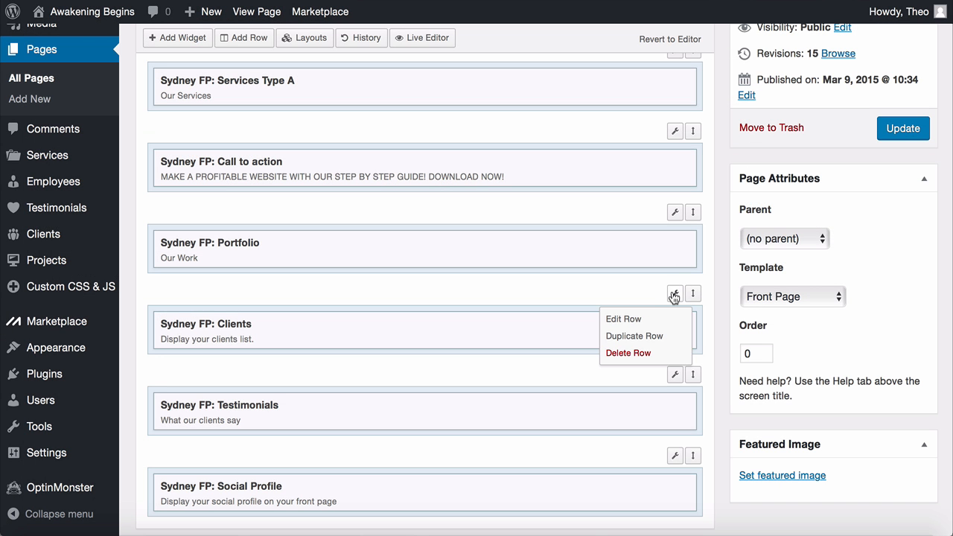
{"action": "left_click", "coordinate": [624, 320]}
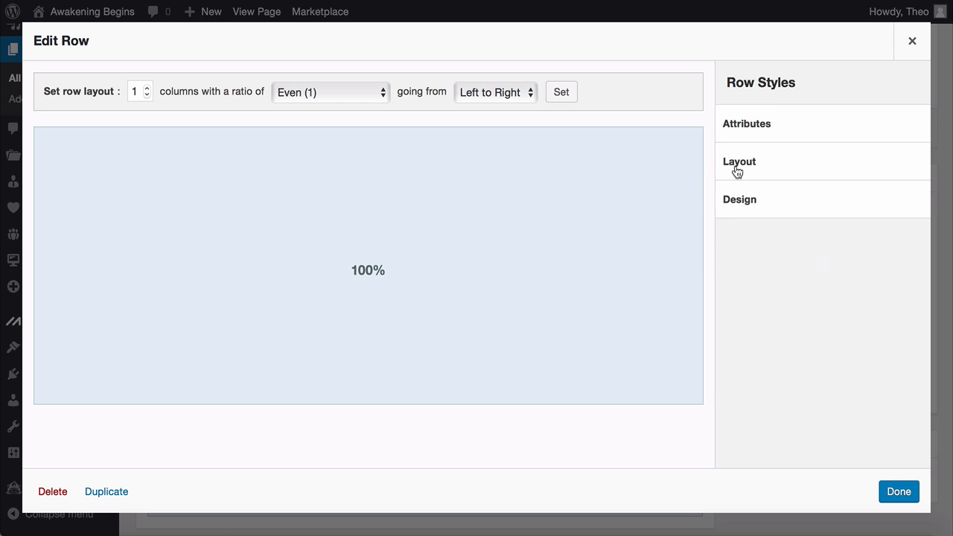
{"action": "left_click", "coordinate": [738, 168]}
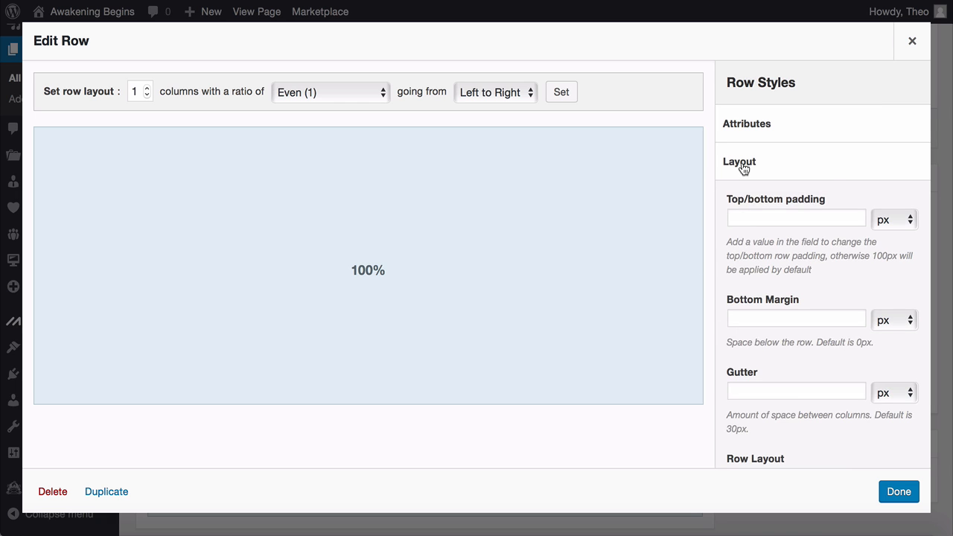
{"action": "left_click", "coordinate": [759, 216]}
{"action": "type", "text": "20"}
{"action": "left_click", "coordinate": [719, 285]}
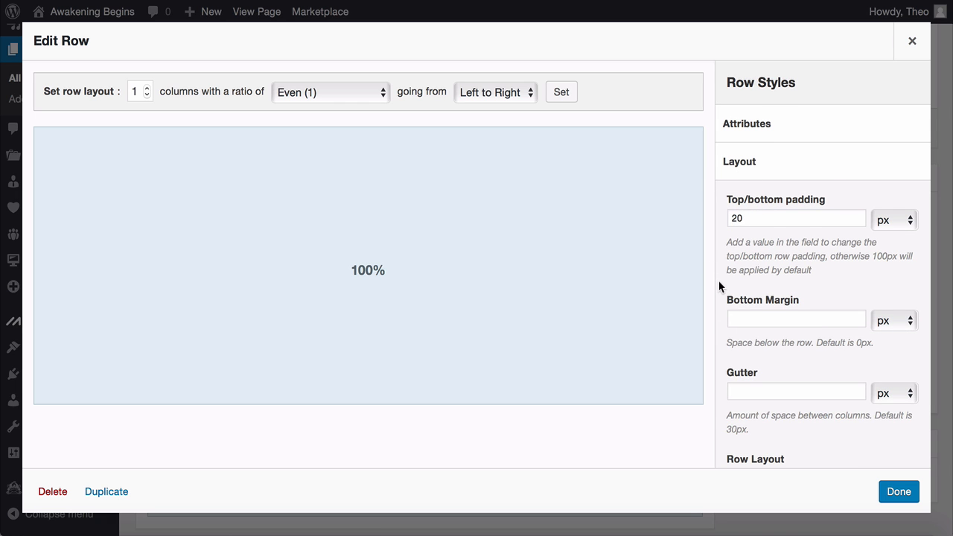
{"action": "scroll", "coordinate": [719, 286], "scroll_direction": "down", "scroll_amount": 5}
{"action": "left_click", "coordinate": [797, 274]}
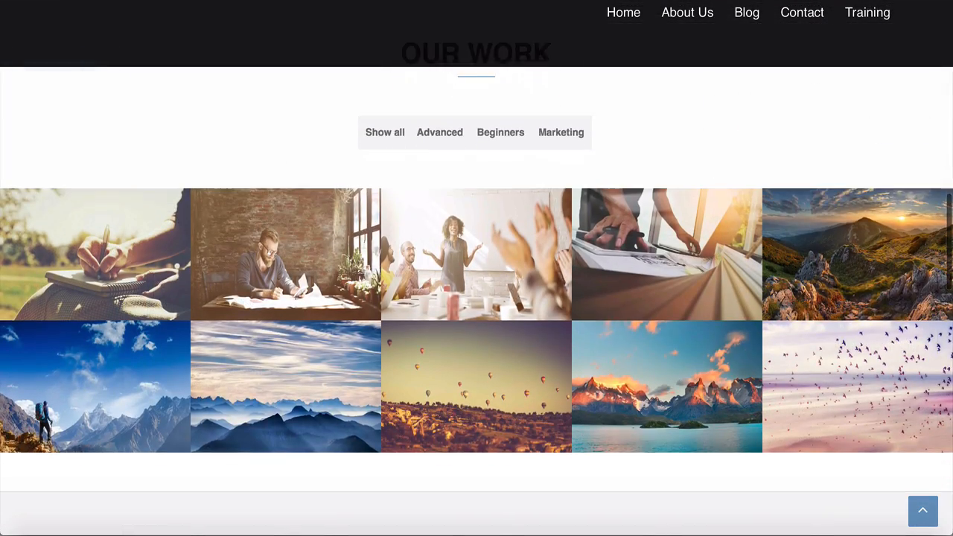
Look over the client logos and Testimonials sections on the live home page
{"action": "scroll", "coordinate": [477, 268], "scroll_direction": "down", "scroll_amount": 3}
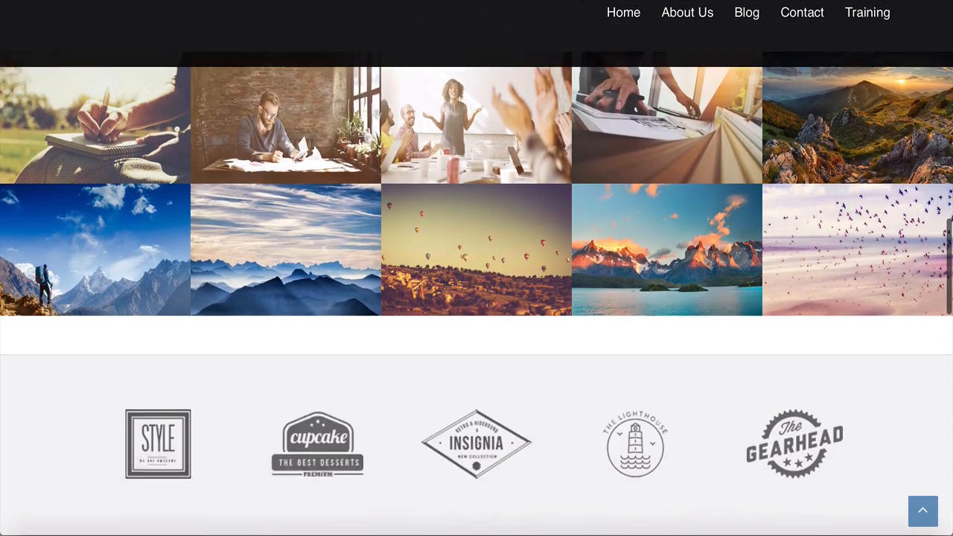
{"action": "scroll", "coordinate": [477, 268], "scroll_direction": "down", "scroll_amount": 5}
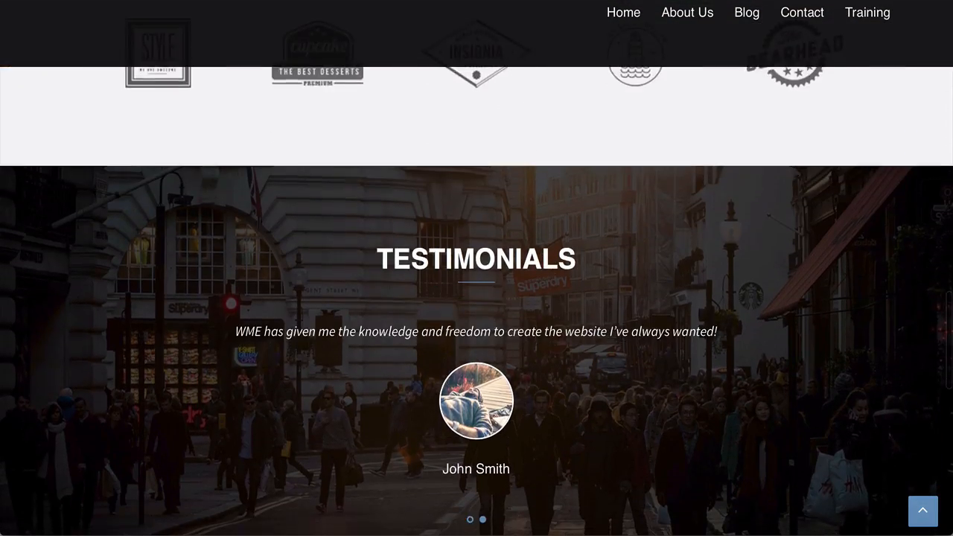
{"action": "scroll", "coordinate": [476, 269], "scroll_direction": "down", "scroll_amount": 2}
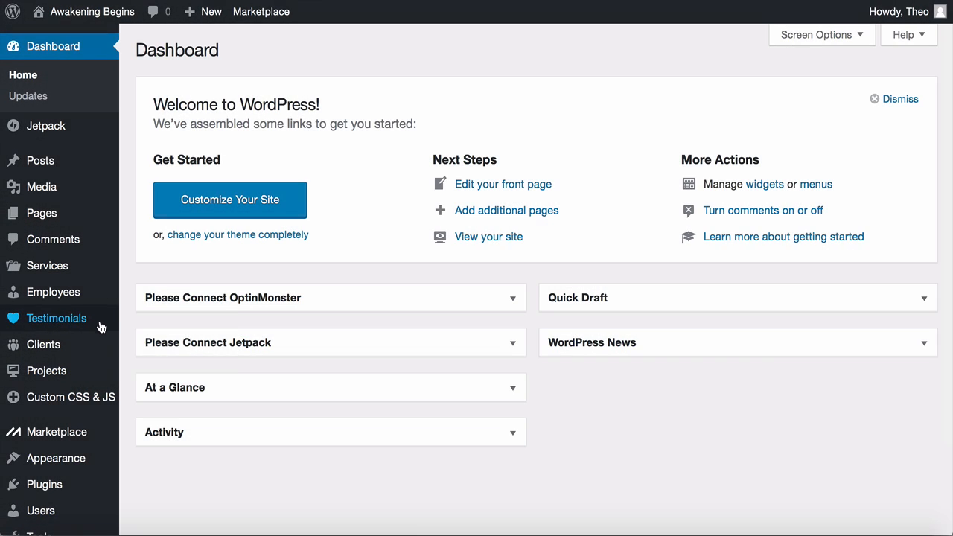
Open the first testimonial in the list of all testimonials and review its text, client info and featured image
{"action": "mouse_move", "coordinate": [94, 323]}
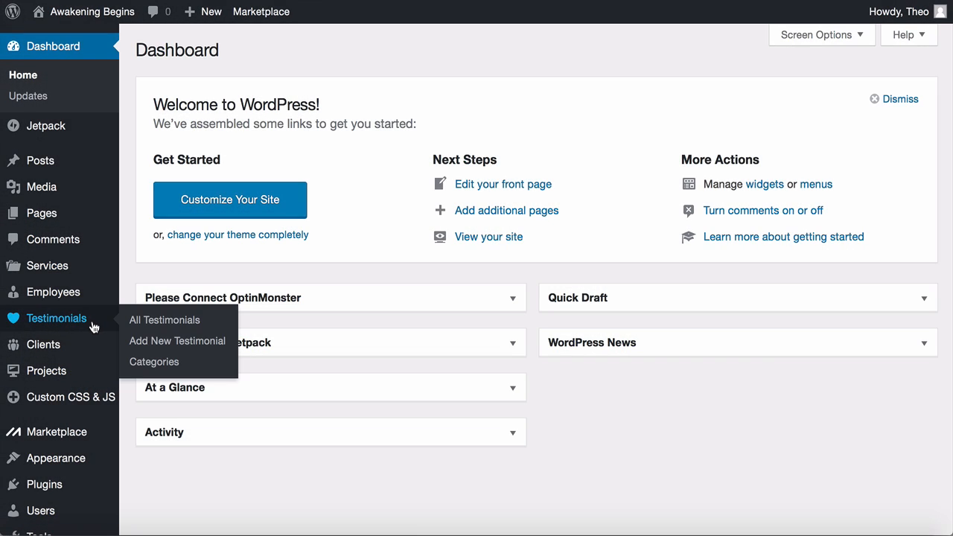
{"action": "left_click", "coordinate": [147, 322]}
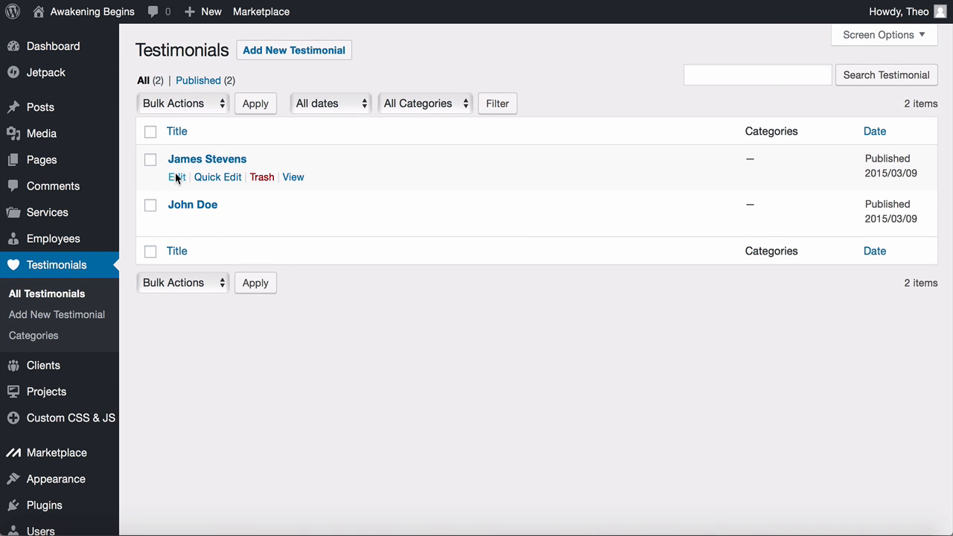
{"action": "left_click", "coordinate": [176, 174]}
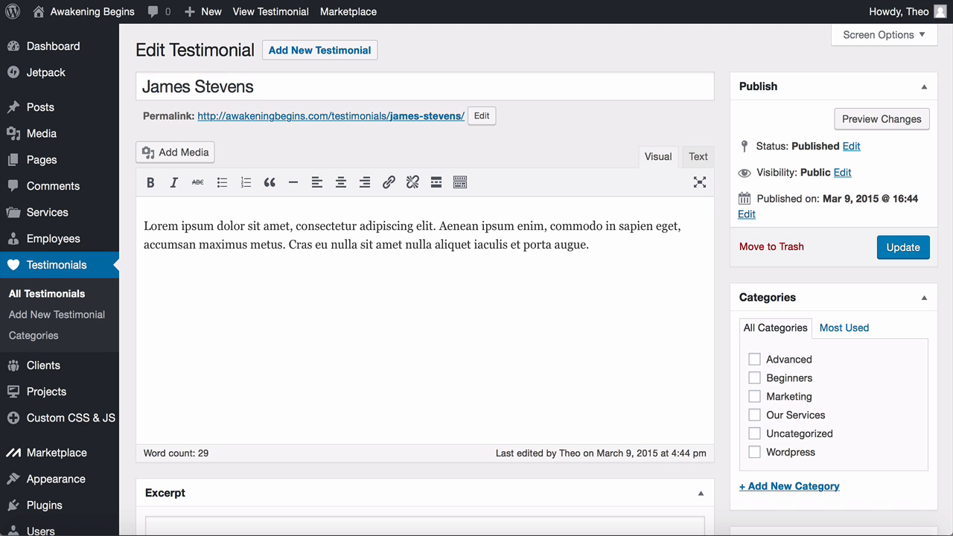
{"action": "scroll", "coordinate": [424, 297], "scroll_direction": "down", "scroll_amount": 5}
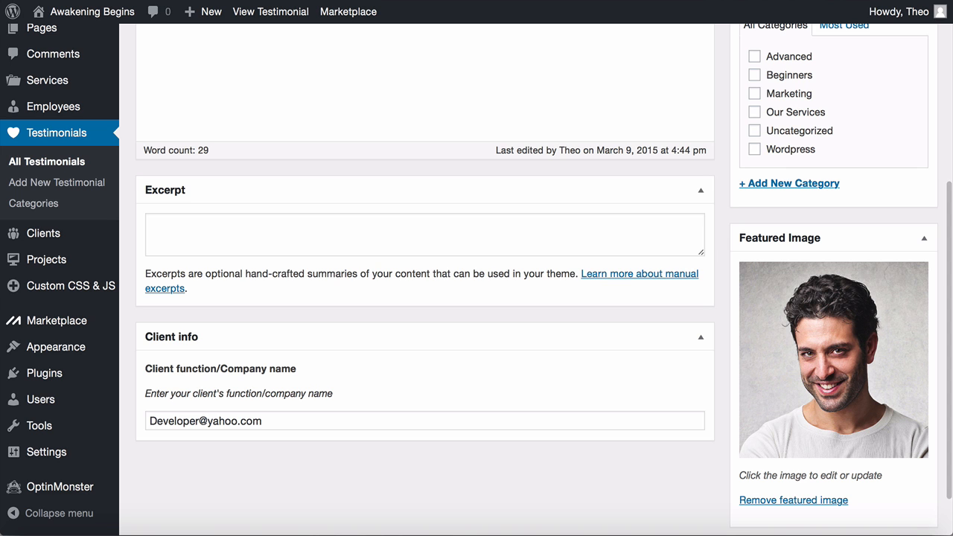
{"action": "scroll", "coordinate": [425, 298], "scroll_direction": "up", "scroll_amount": 3}
{"action": "scroll", "coordinate": [810, 198], "scroll_direction": "up", "scroll_amount": 1}
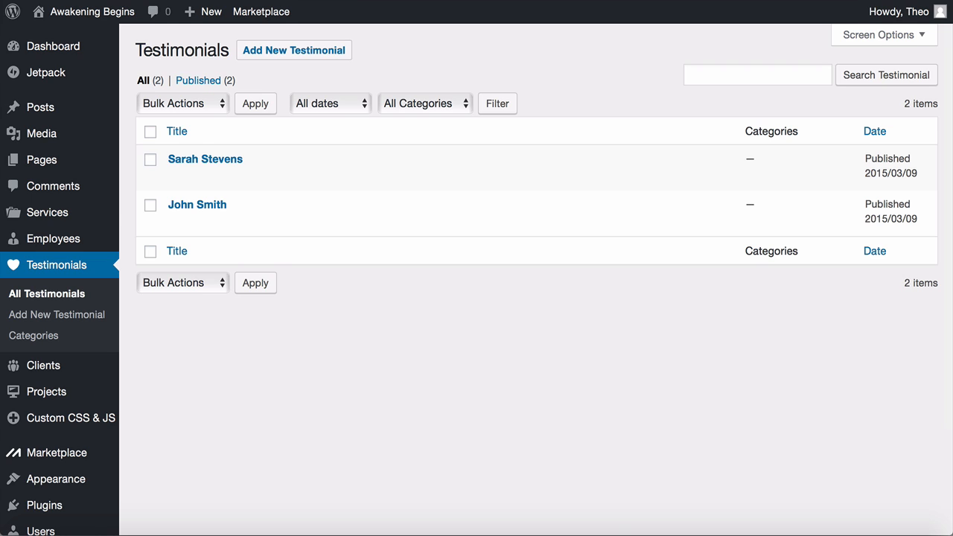
Open the Home front page for editing from the list of all pages
{"action": "mouse_move", "coordinate": [100, 164]}
{"action": "left_click", "coordinate": [138, 166]}
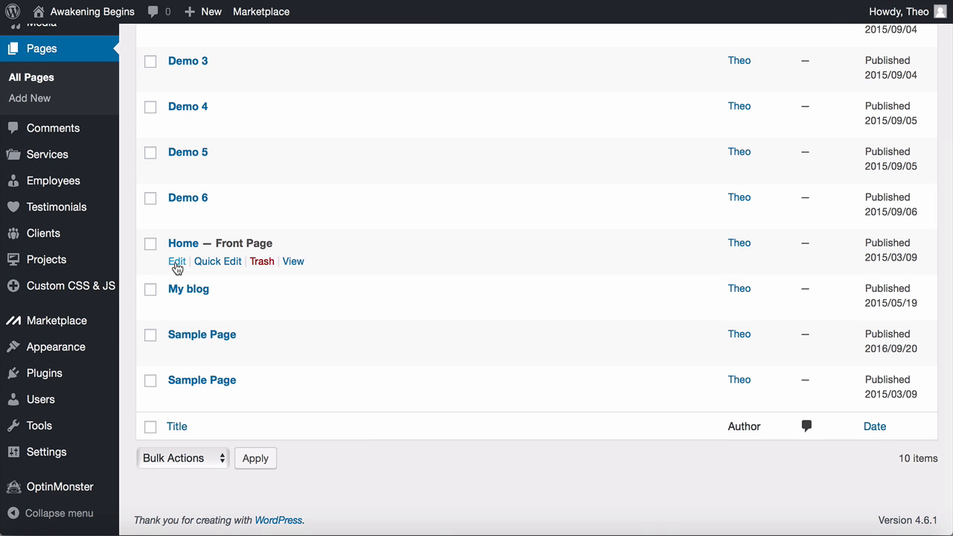
{"action": "left_click", "coordinate": [177, 263]}
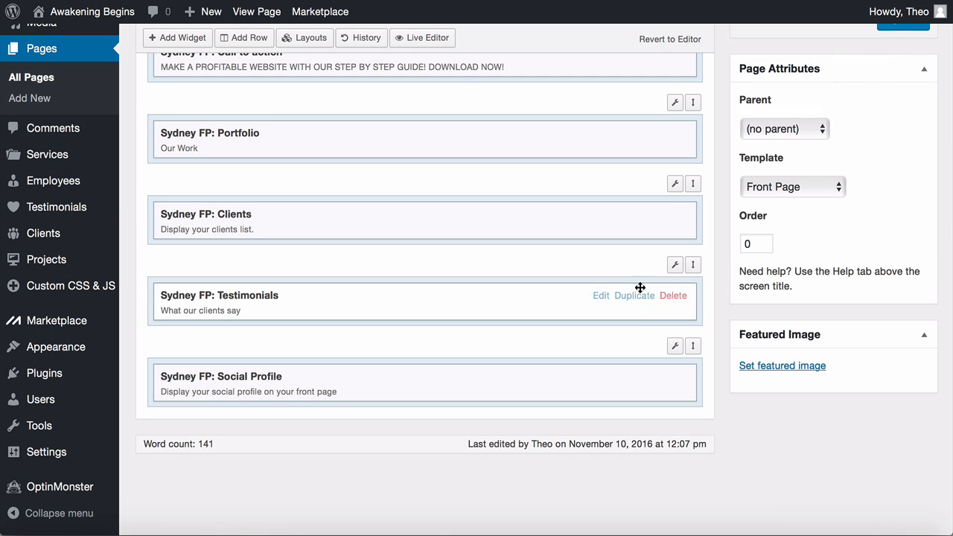
Change the Testimonials widget's title to "Testimonials"
{"action": "left_click", "coordinate": [601, 297]}
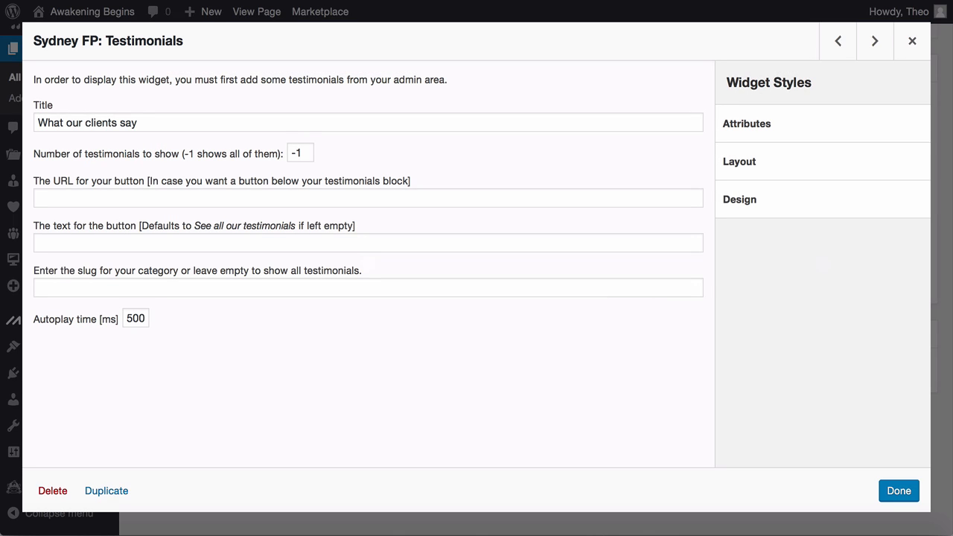
{"action": "left_click_drag", "start_coordinate": [141, 122], "coordinate": [35, 124]}
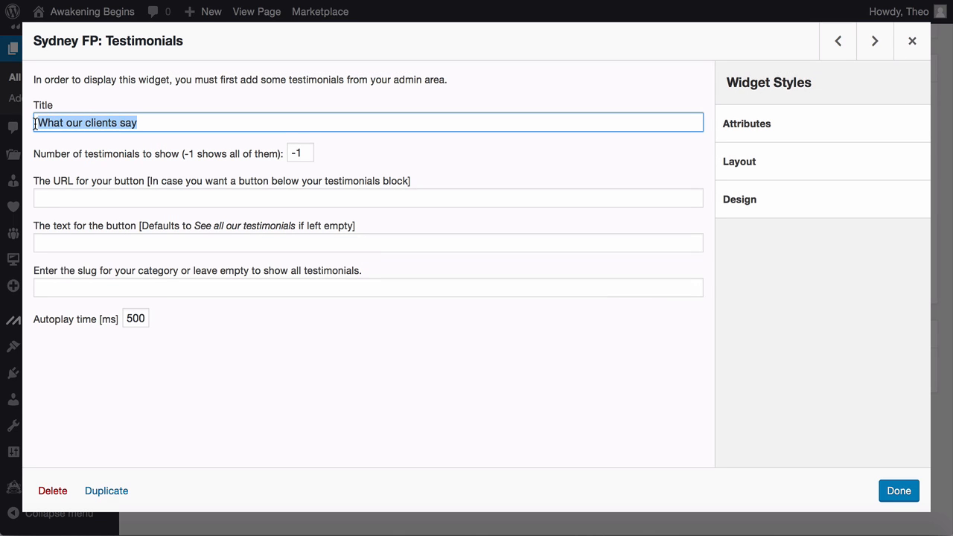
{"action": "type", "text": "Testimonials"}
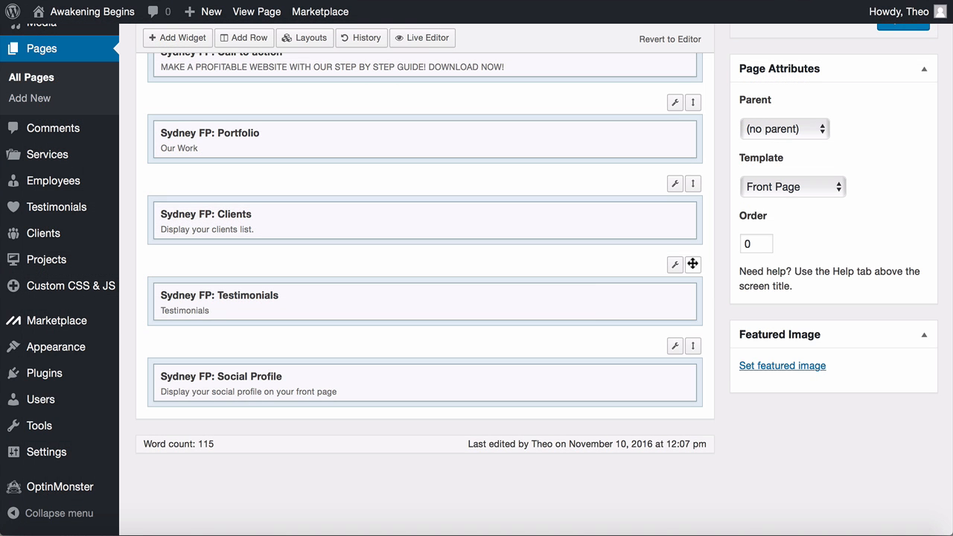
Open the Testimonials row's design settings and examine its background image and overlay options
{"action": "mouse_move", "coordinate": [674, 265]}
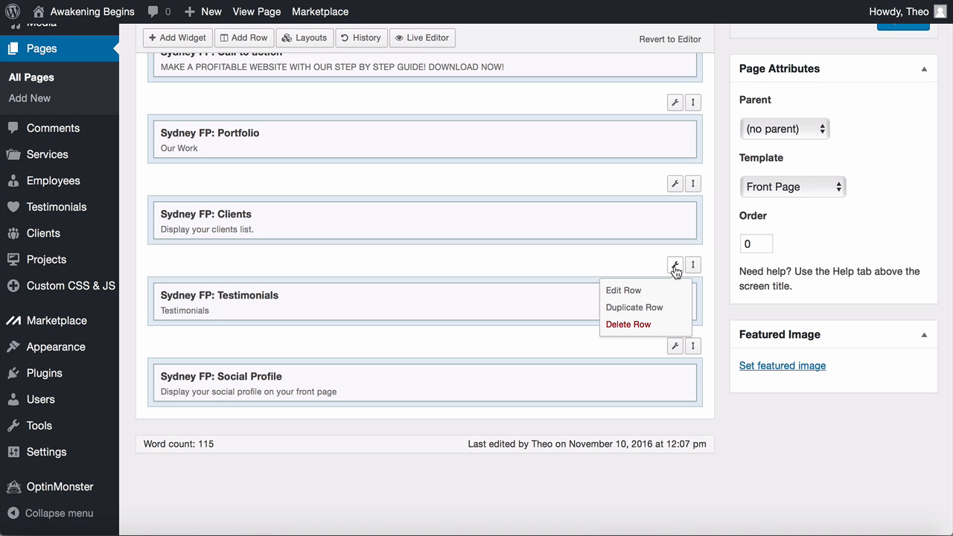
{"action": "left_click", "coordinate": [635, 297]}
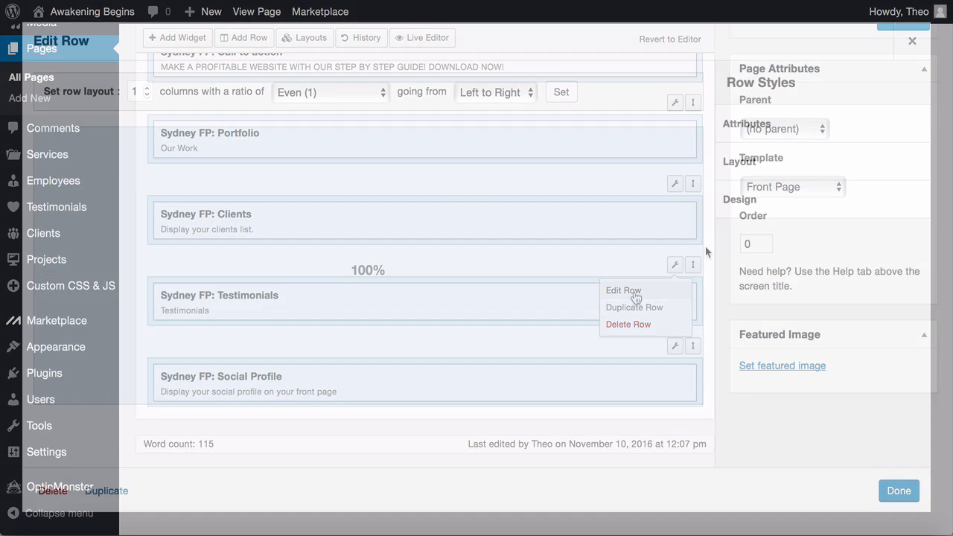
{"action": "left_click", "coordinate": [737, 203]}
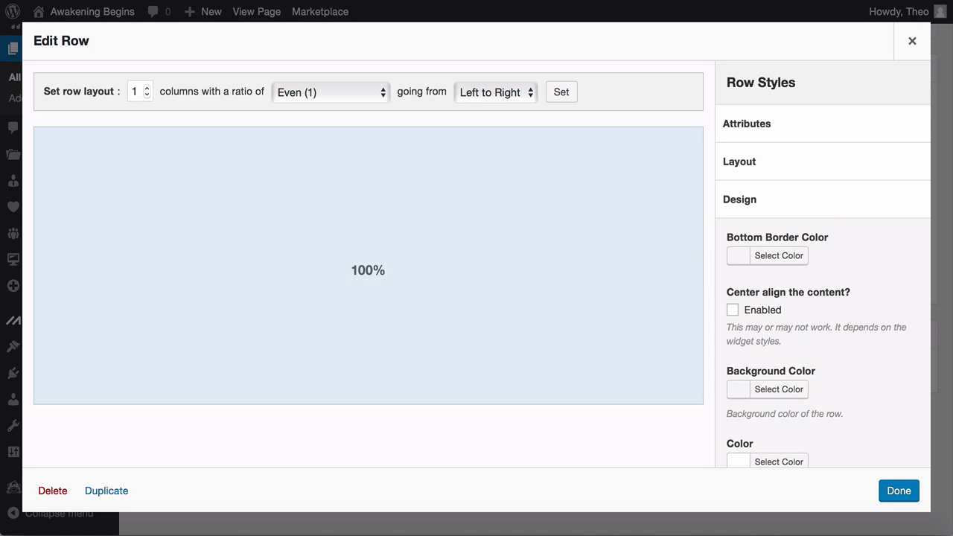
{"action": "scroll", "coordinate": [737, 203], "scroll_direction": "down", "scroll_amount": 5}
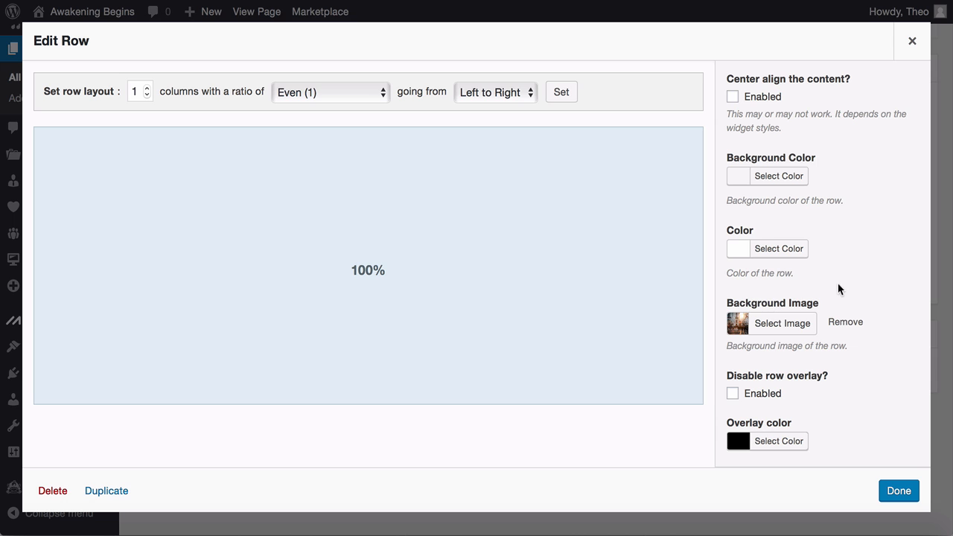
{"action": "left_click", "coordinate": [781, 331]}
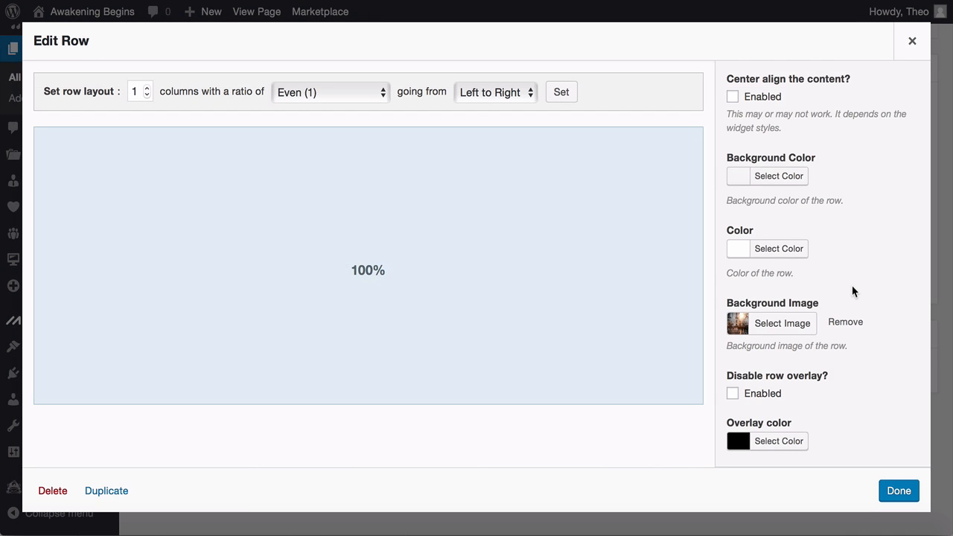
Set the Testimonials row's layout to Full Width
{"action": "scroll", "coordinate": [852, 289], "scroll_direction": "up", "scroll_amount": 3}
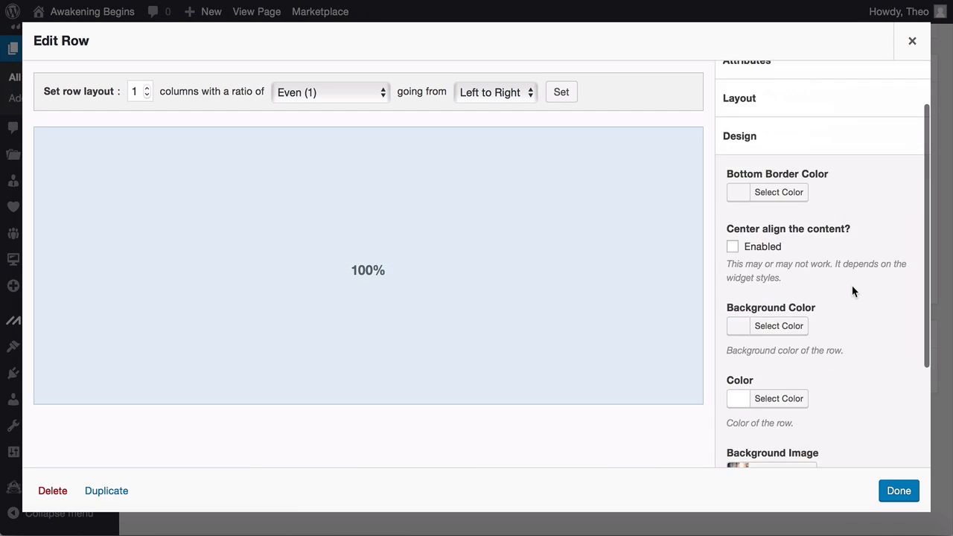
{"action": "left_click", "coordinate": [786, 165]}
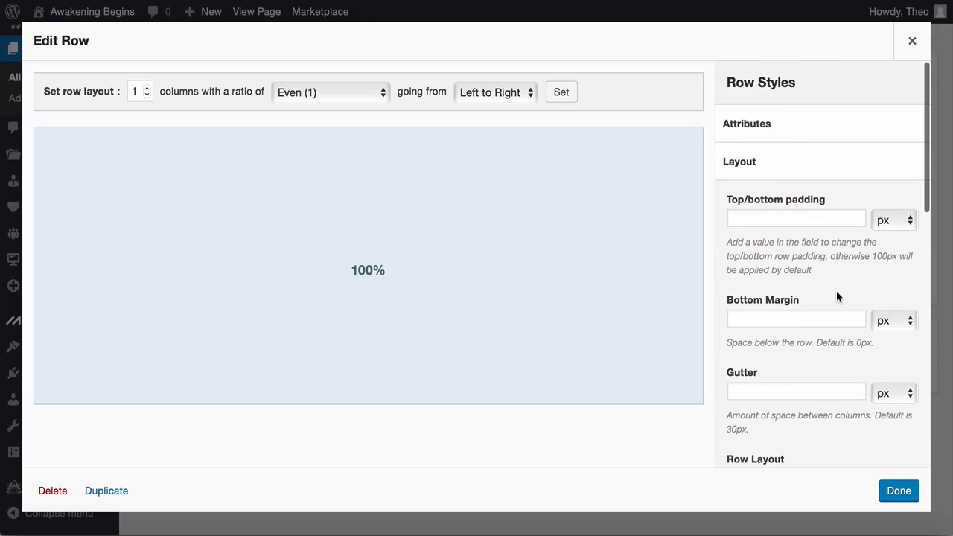
{"action": "scroll", "coordinate": [837, 296], "scroll_direction": "down", "scroll_amount": 1}
{"action": "scroll", "coordinate": [836, 291], "scroll_direction": "down", "scroll_amount": 3}
{"action": "left_click", "coordinate": [825, 337]}
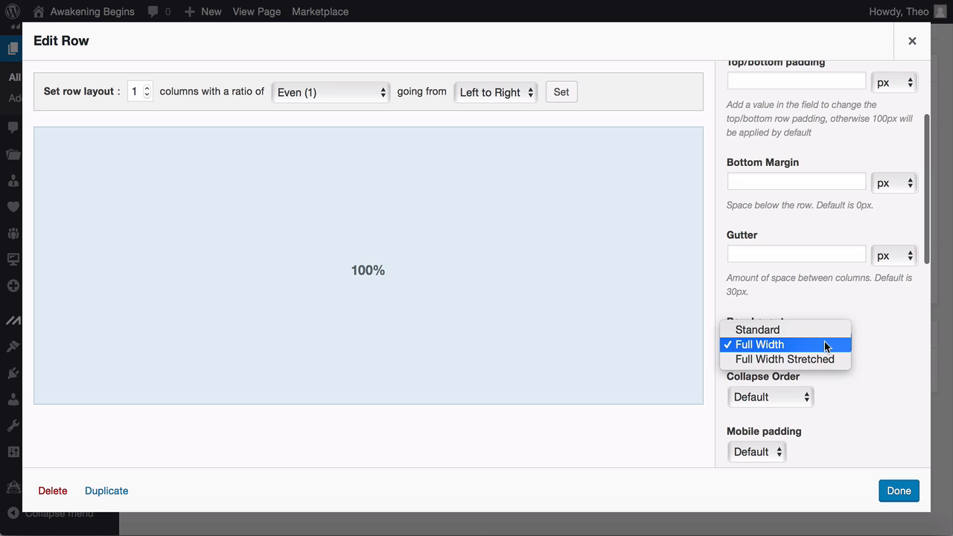
{"action": "left_click", "coordinate": [757, 347]}
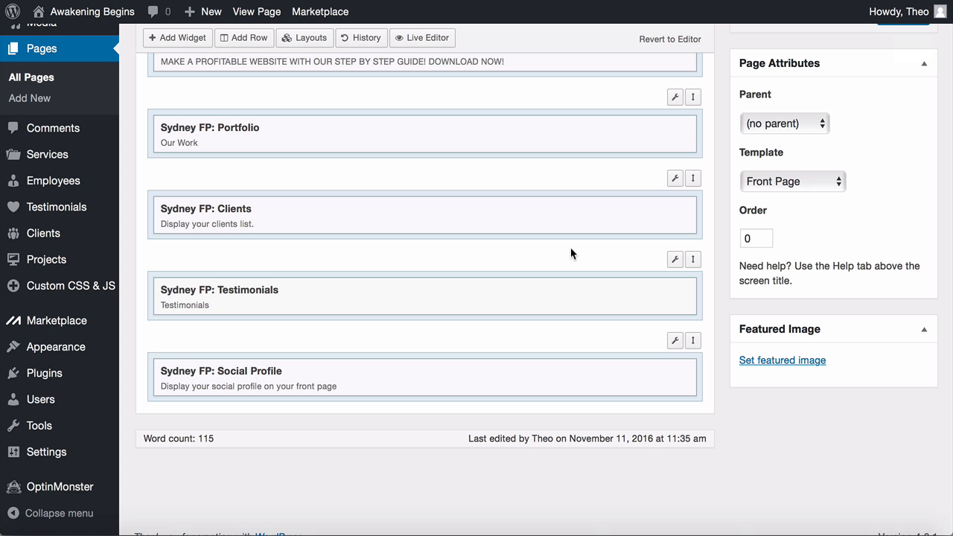
Set the Testimonials widget's headings color to #f4e6e6 and update the Home page
{"action": "mouse_move", "coordinate": [573, 295]}
{"action": "left_click", "coordinate": [602, 293]}
{"action": "left_click", "coordinate": [738, 205]}
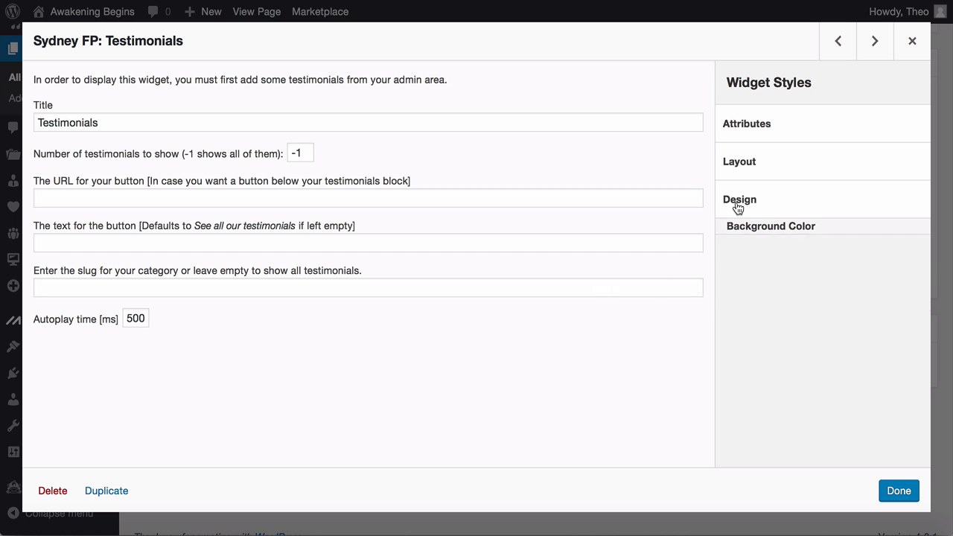
{"action": "scroll", "coordinate": [877, 266], "scroll_direction": "down", "scroll_amount": 4}
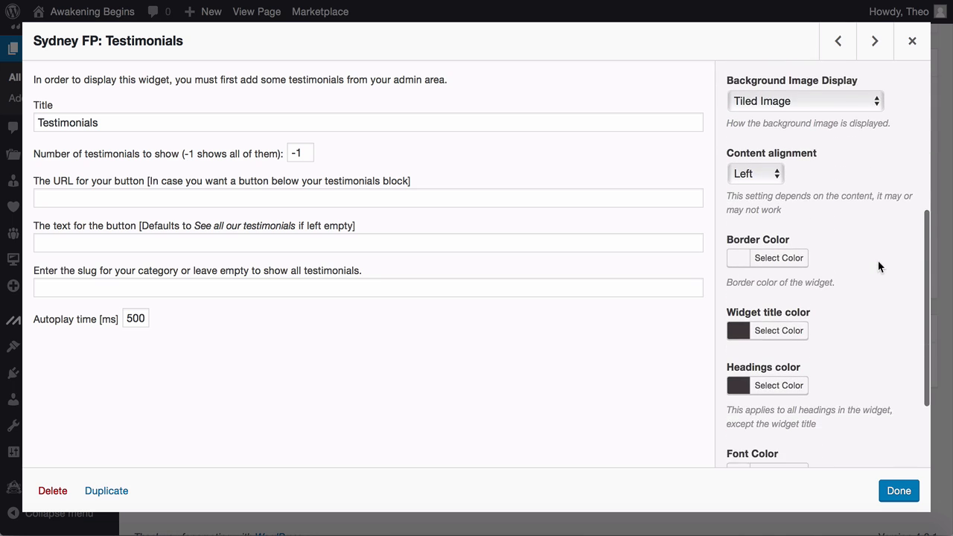
{"action": "scroll", "coordinate": [878, 267], "scroll_direction": "down", "scroll_amount": 1}
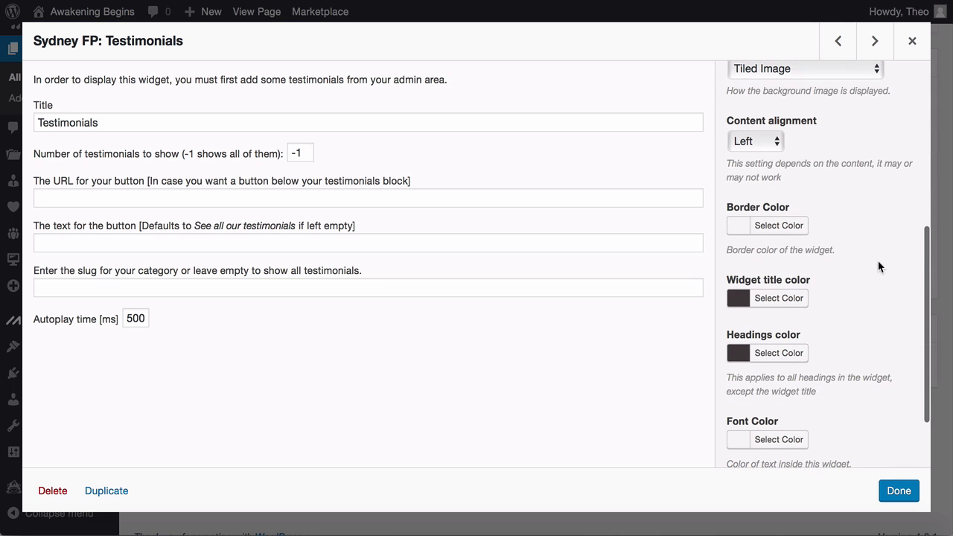
{"action": "left_click", "coordinate": [773, 356]}
{"action": "scroll", "coordinate": [773, 357], "scroll_direction": "down", "scroll_amount": 5}
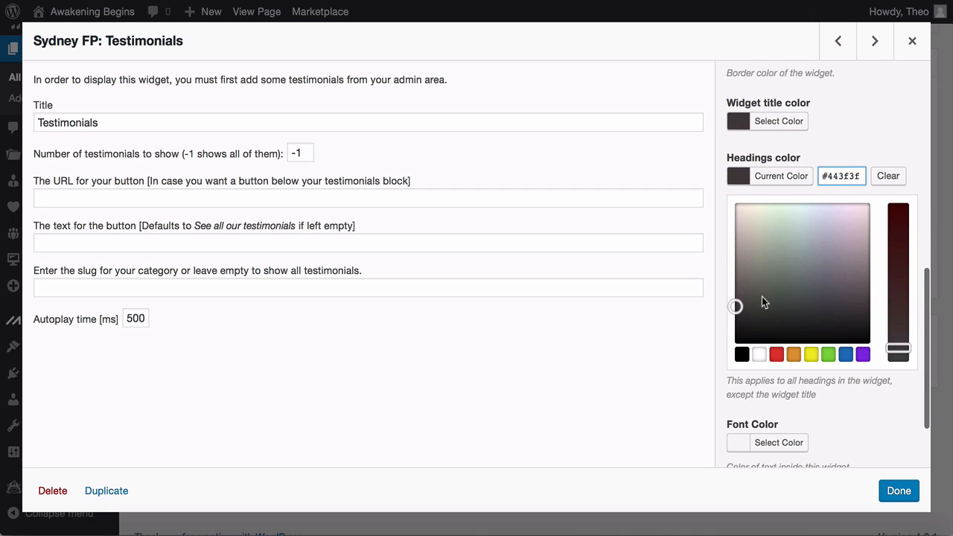
{"action": "left_click", "coordinate": [738, 213]}
{"action": "left_click_drag", "start_coordinate": [738, 212], "coordinate": [733, 209]}
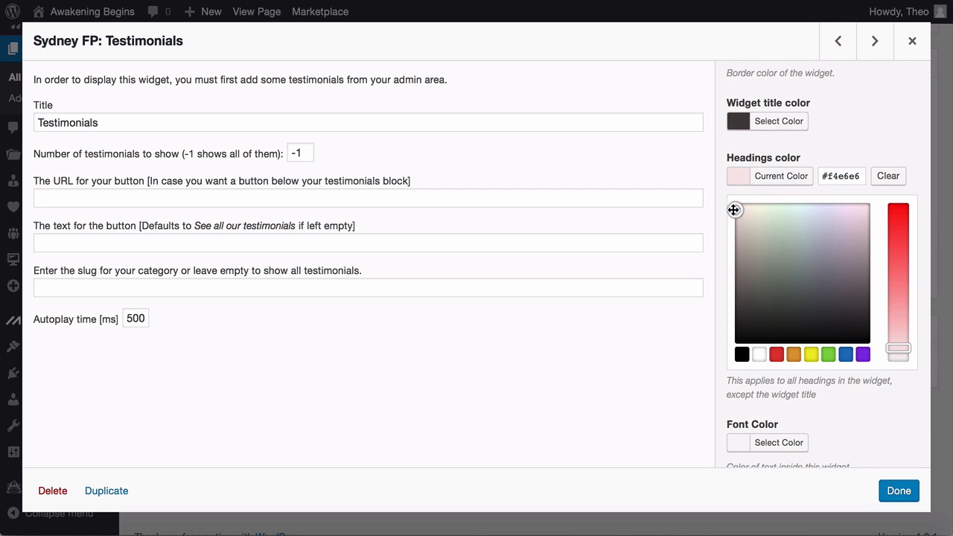
{"action": "left_click", "coordinate": [899, 492]}
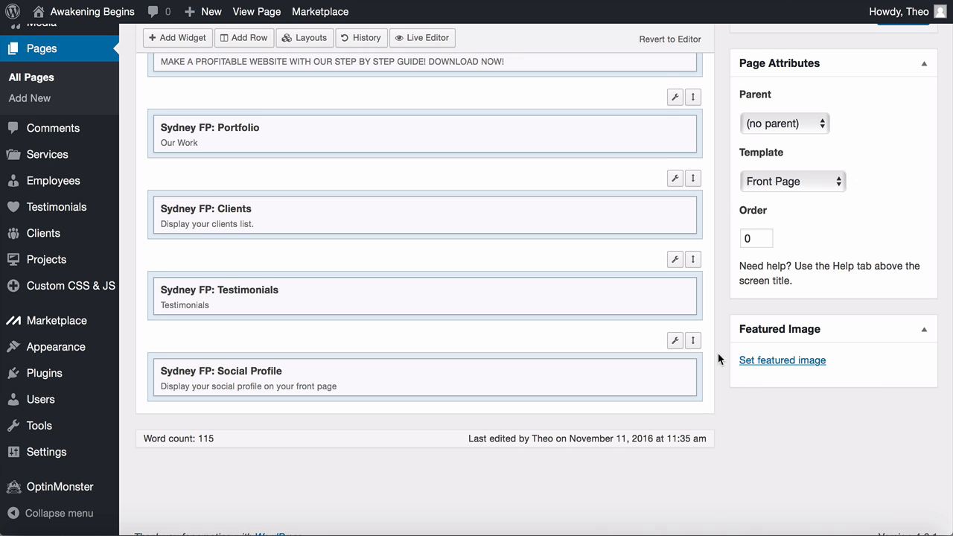
{"action": "scroll", "coordinate": [718, 353], "scroll_direction": "up", "scroll_amount": 3}
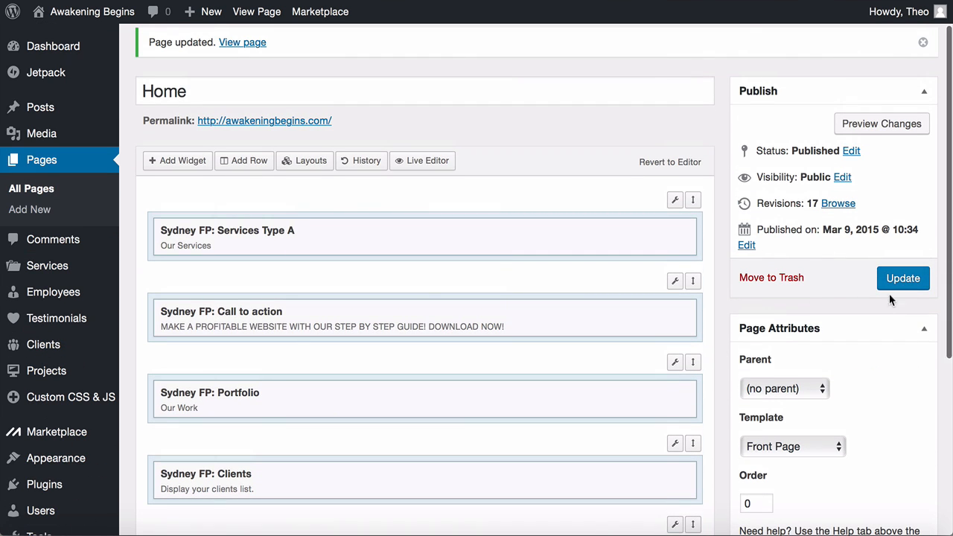
{"action": "left_click", "coordinate": [903, 281]}
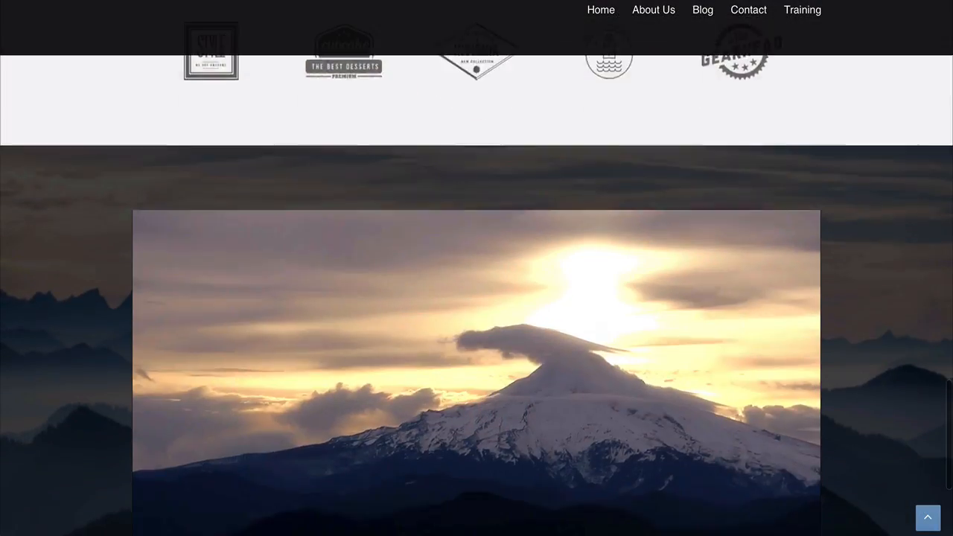
Look over the Testimonials section on the live home page and the content of the About Us page
{"action": "scroll", "coordinate": [476, 312], "scroll_direction": "down", "scroll_amount": 2}
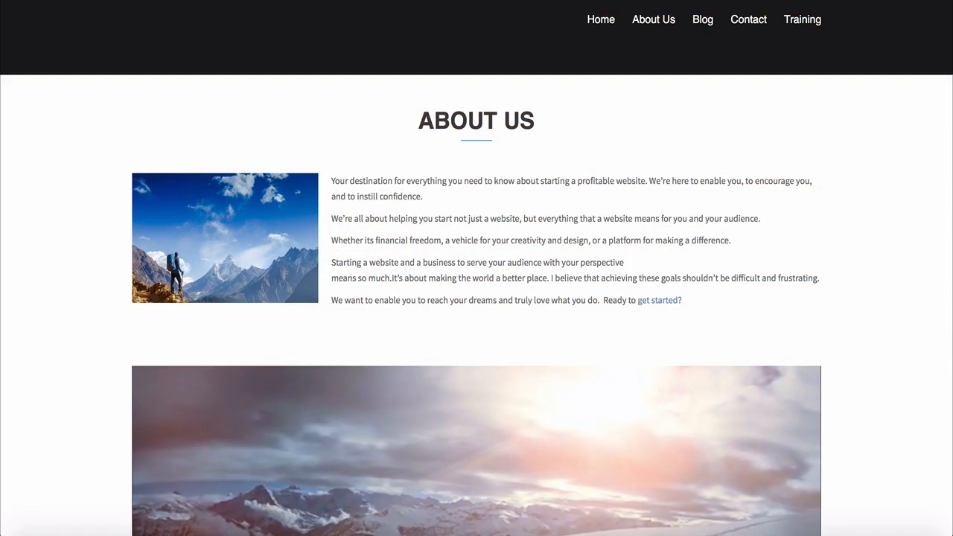
{"action": "scroll", "coordinate": [476, 298], "scroll_direction": "down", "scroll_amount": 3}
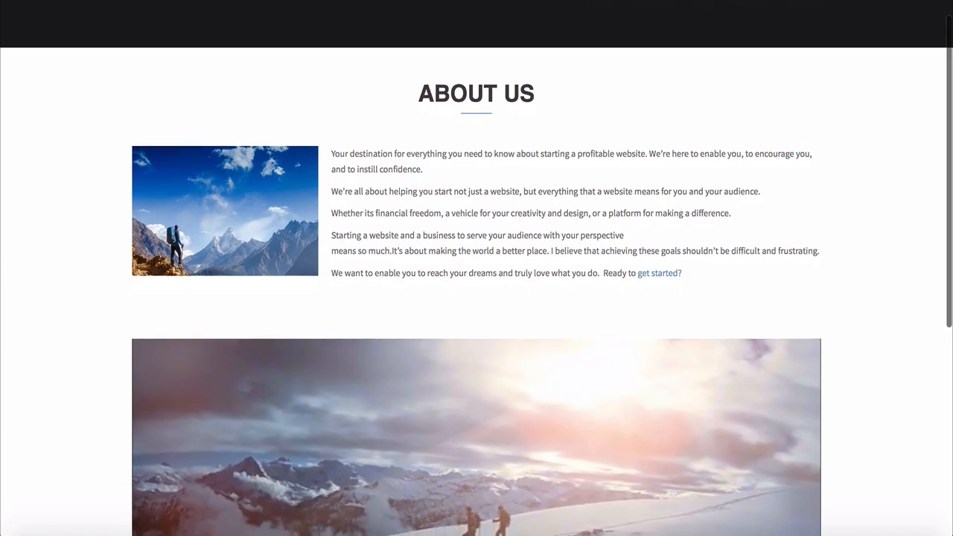
{"action": "scroll", "coordinate": [477, 298], "scroll_direction": "down", "scroll_amount": 3}
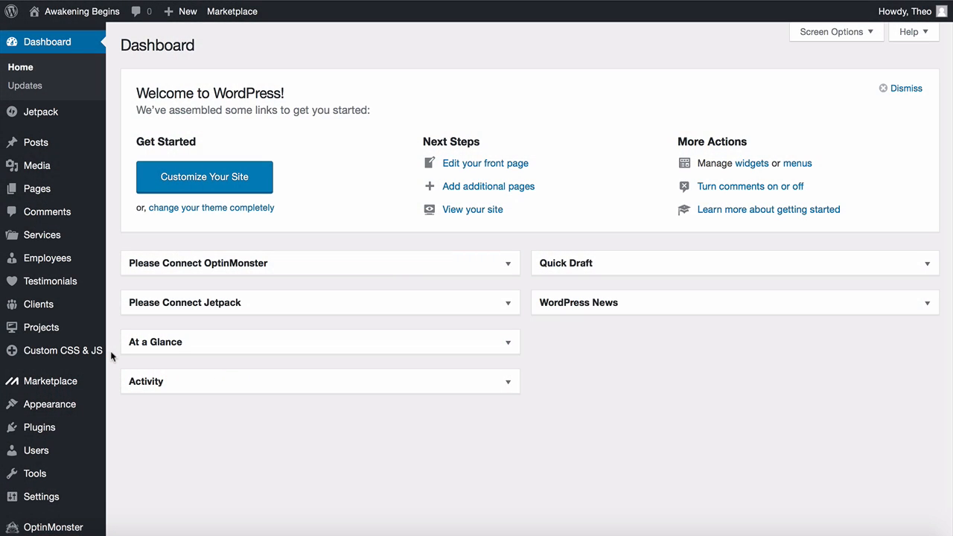
Open the site's menu management in the dashboard and keep Menu 1 as the menu to edit
{"action": "mouse_move", "coordinate": [90, 410]}
{"action": "left_click", "coordinate": [124, 409]}
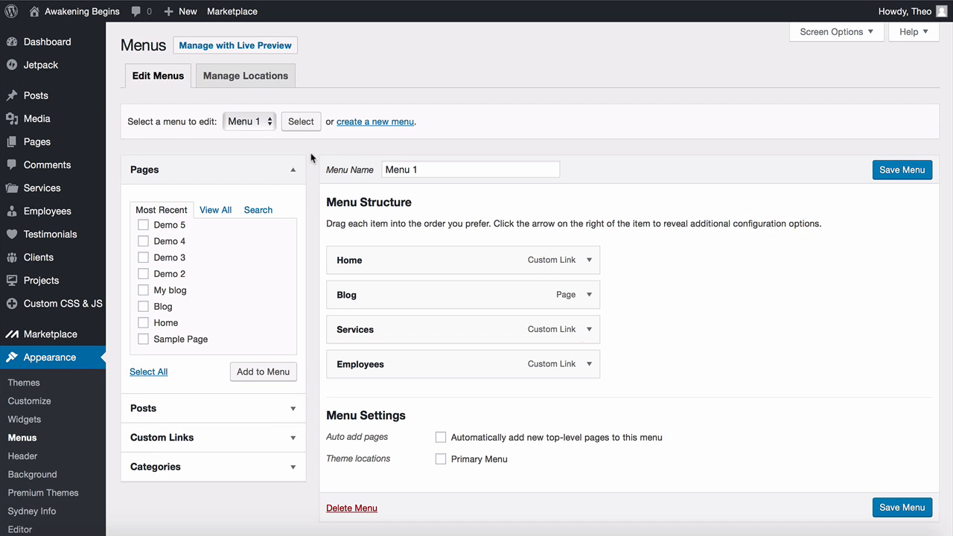
{"action": "left_click", "coordinate": [268, 123]}
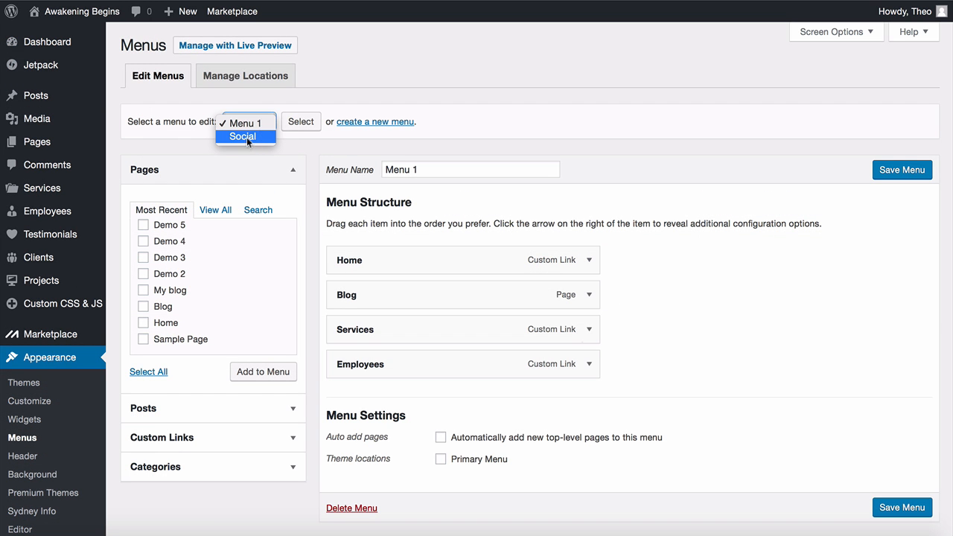
{"action": "left_click", "coordinate": [244, 123]}
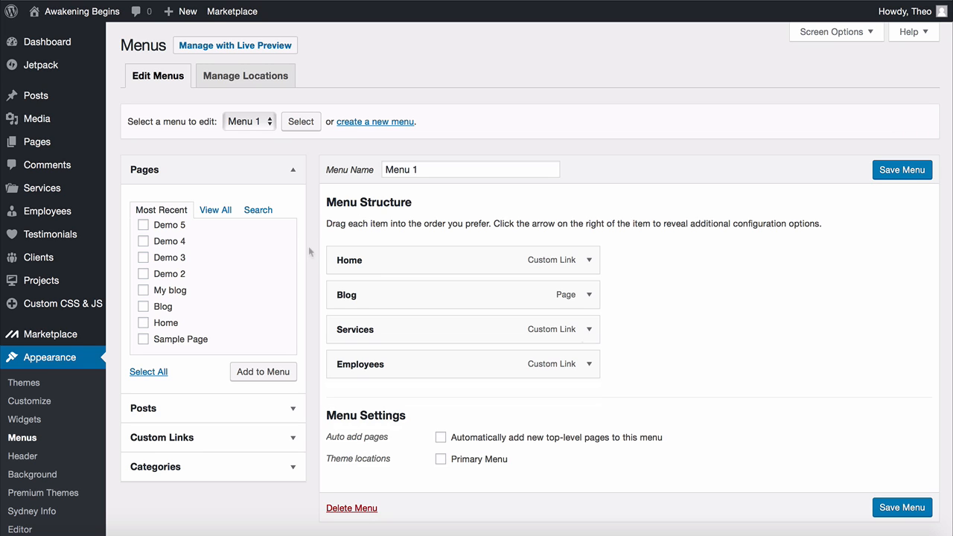
Add the Blog page to the end of Menu 1
{"action": "left_click", "coordinate": [144, 309]}
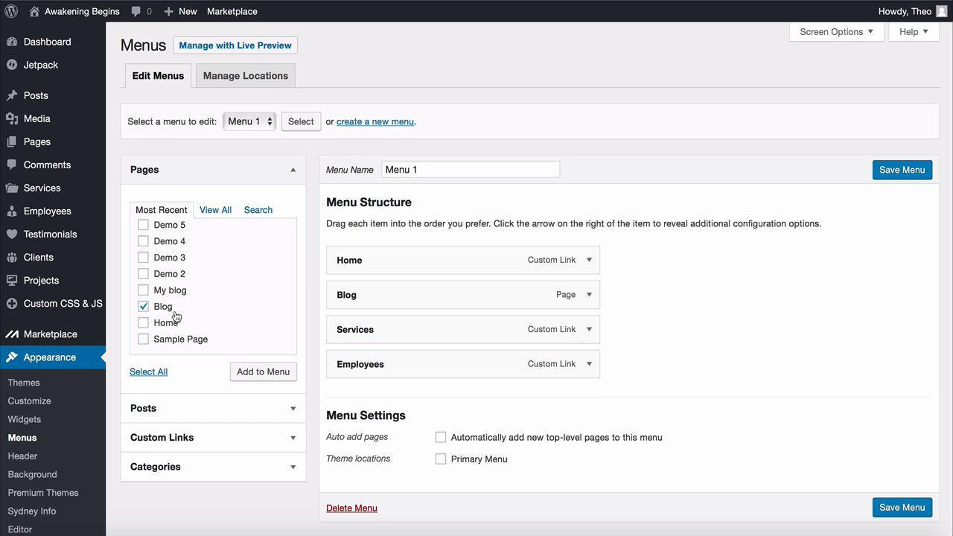
{"action": "left_click", "coordinate": [263, 375]}
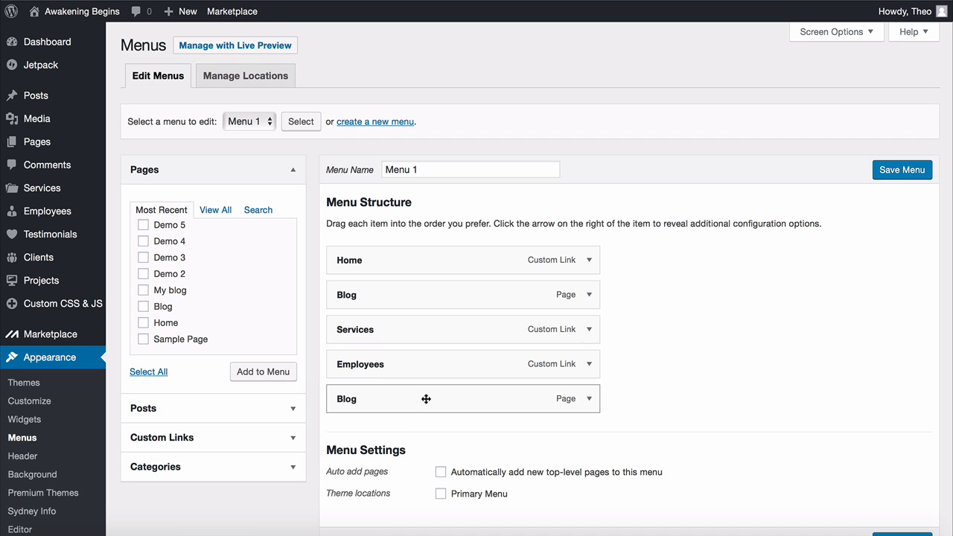
{"action": "left_click_drag", "start_coordinate": [425, 395], "coordinate": [577, 398]}
Remove the duplicate Blog item at the end of Menu 1
{"action": "left_click", "coordinate": [589, 399]}
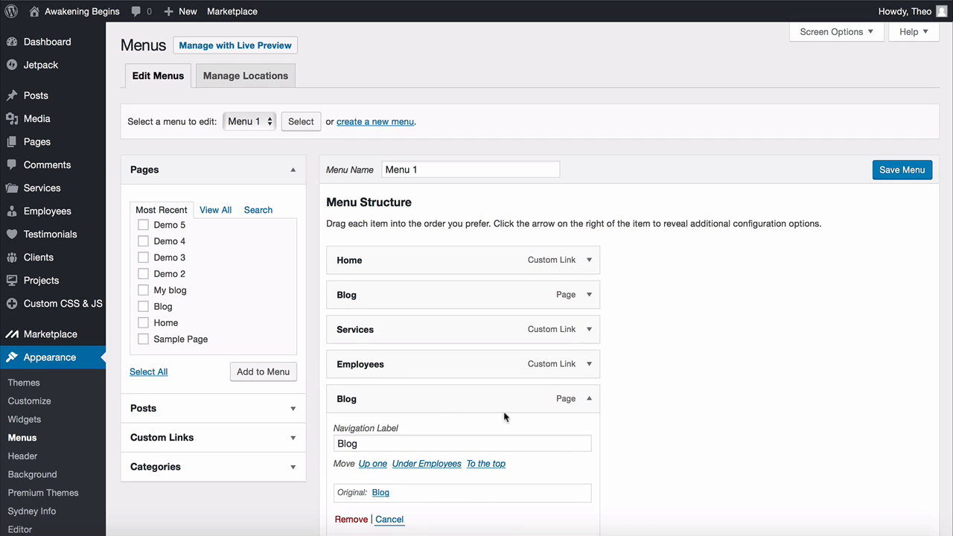
{"action": "scroll", "coordinate": [507, 417], "scroll_direction": "down", "scroll_amount": 3}
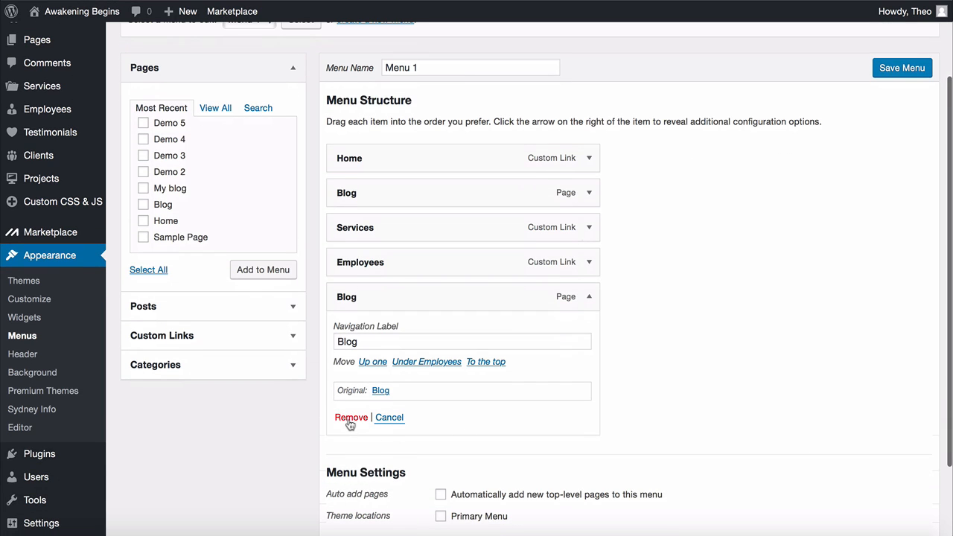
{"action": "double_click", "coordinate": [350, 419]}
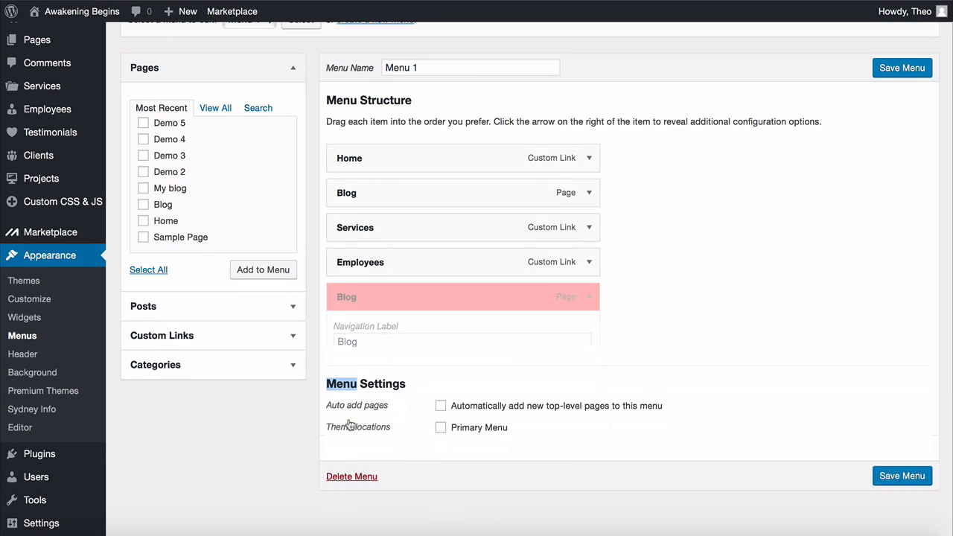
Remove the Blog, Services and Employees items from Menu 1, keep only Home, and save the menu
{"action": "scroll", "coordinate": [313, 301], "scroll_direction": "up", "scroll_amount": 2}
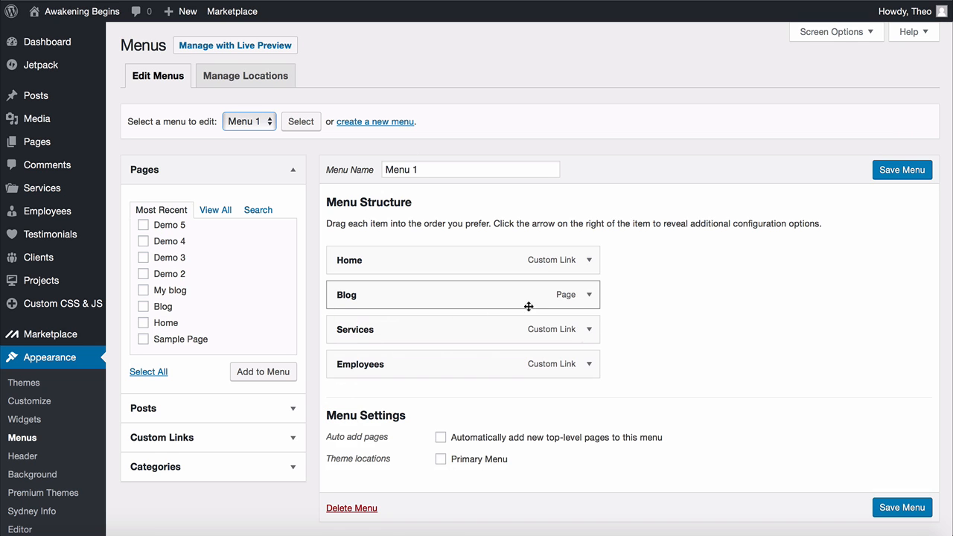
{"action": "left_click", "coordinate": [588, 296]}
{"action": "left_click", "coordinate": [344, 416]}
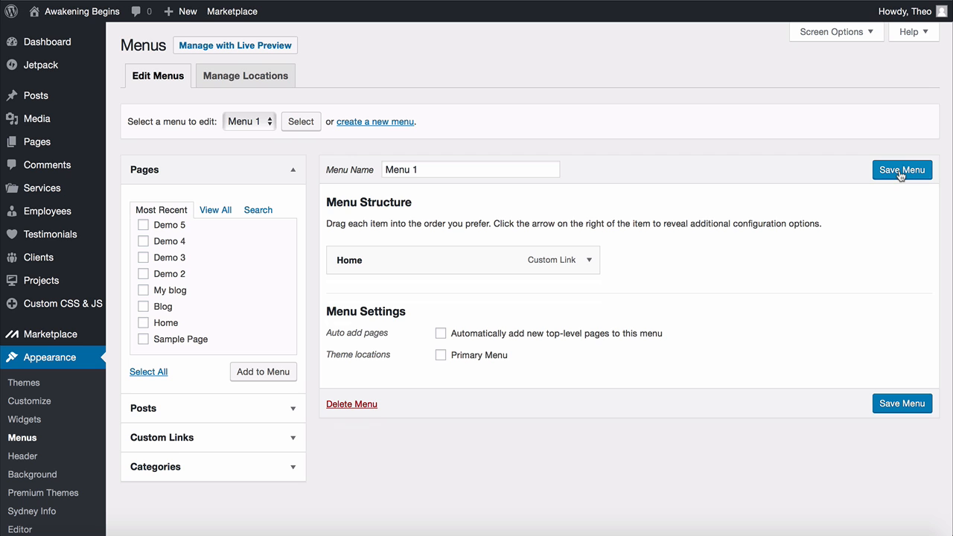
{"action": "left_click", "coordinate": [897, 178]}
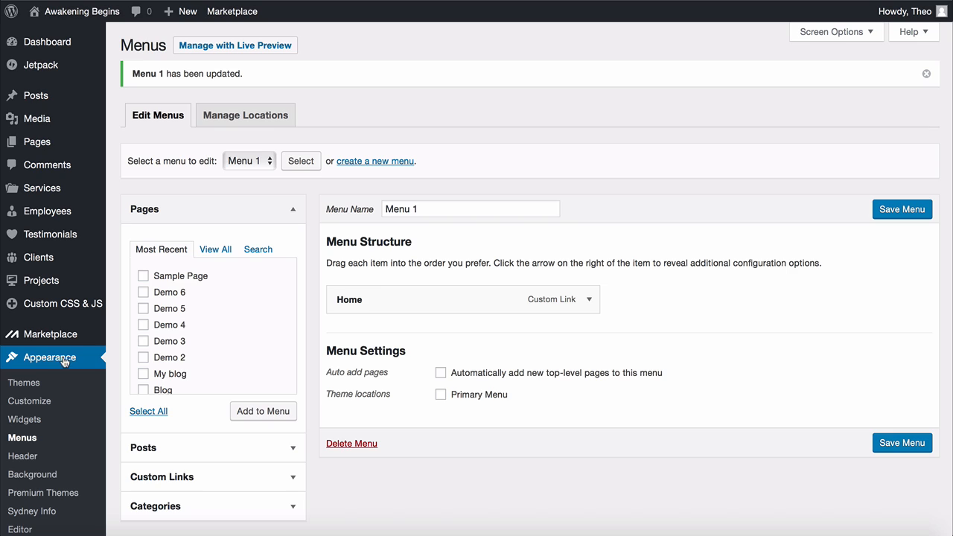
Assign Menu 1 to the Primary Menu location in the theme customizer and save the change
{"action": "left_click", "coordinate": [30, 402]}
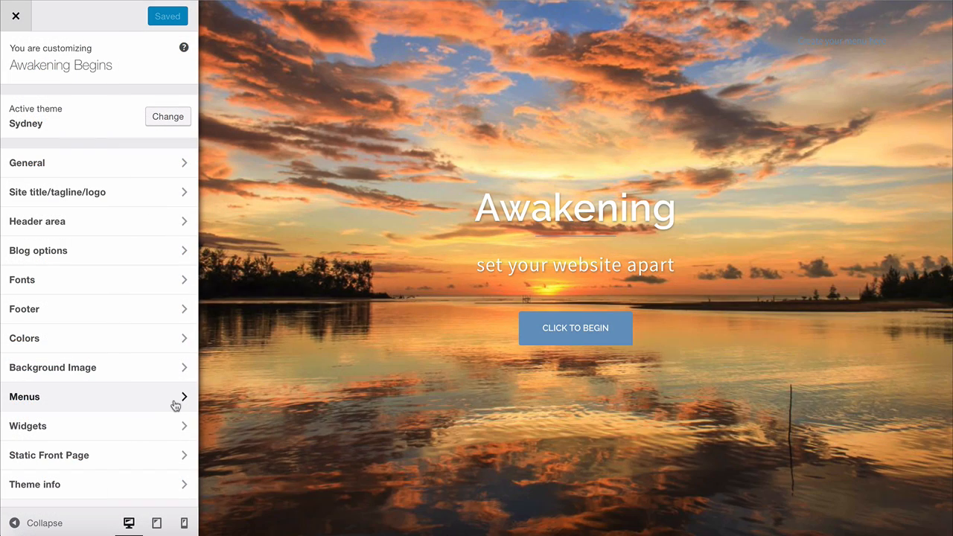
{"action": "left_click", "coordinate": [173, 404]}
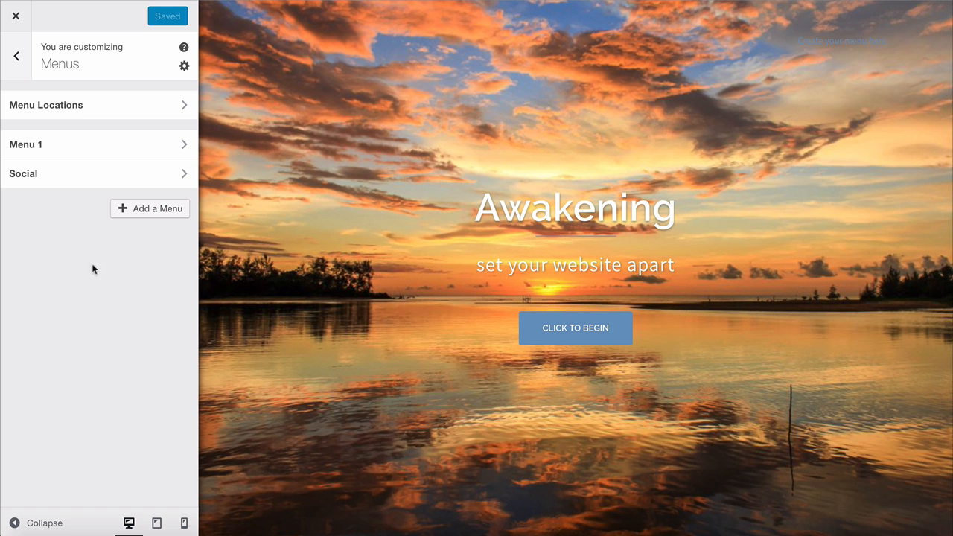
{"action": "left_click", "coordinate": [88, 153]}
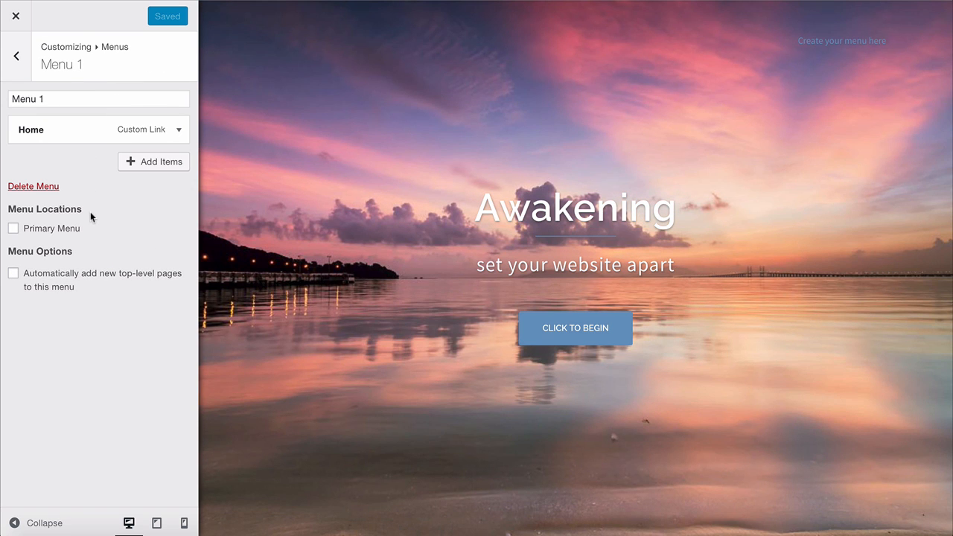
{"action": "left_click", "coordinate": [13, 228]}
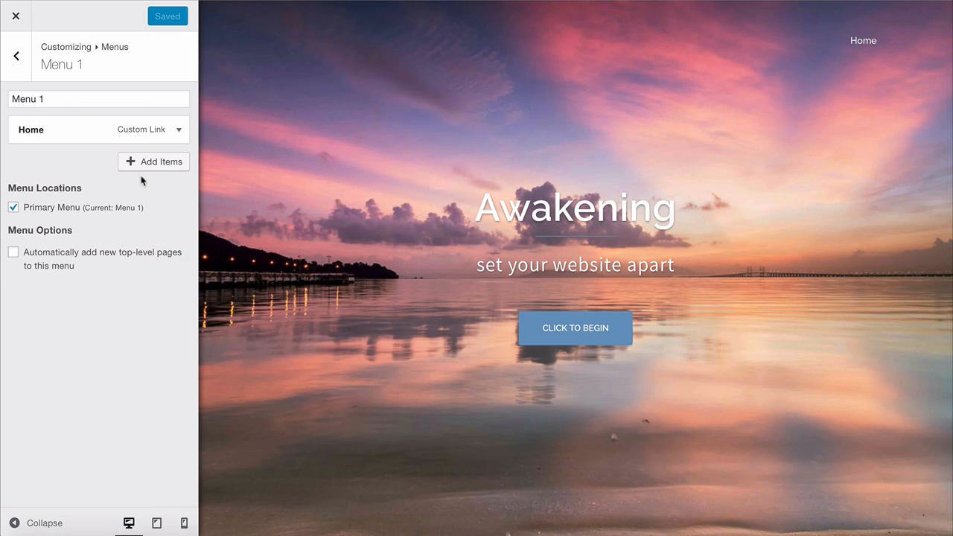
{"action": "left_click", "coordinate": [137, 164]}
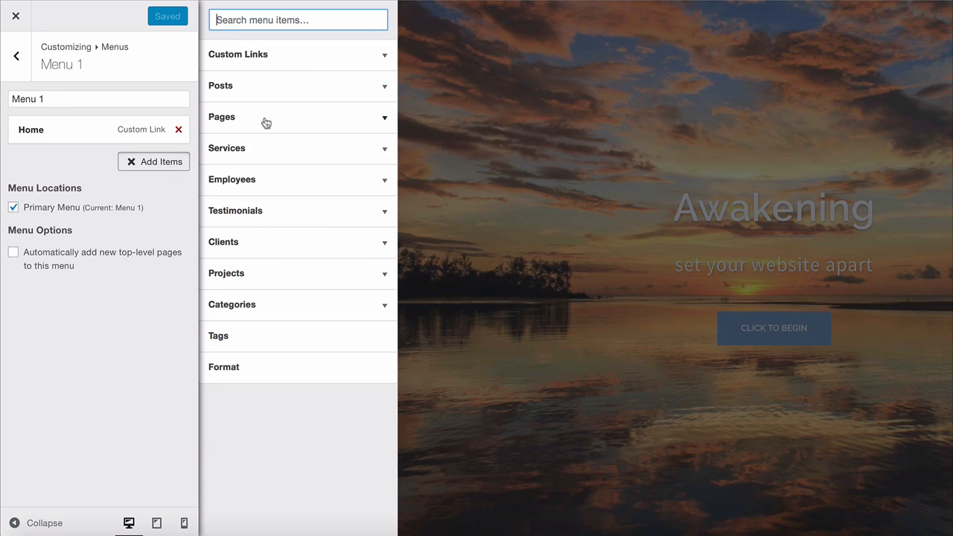
{"action": "left_click", "coordinate": [266, 119]}
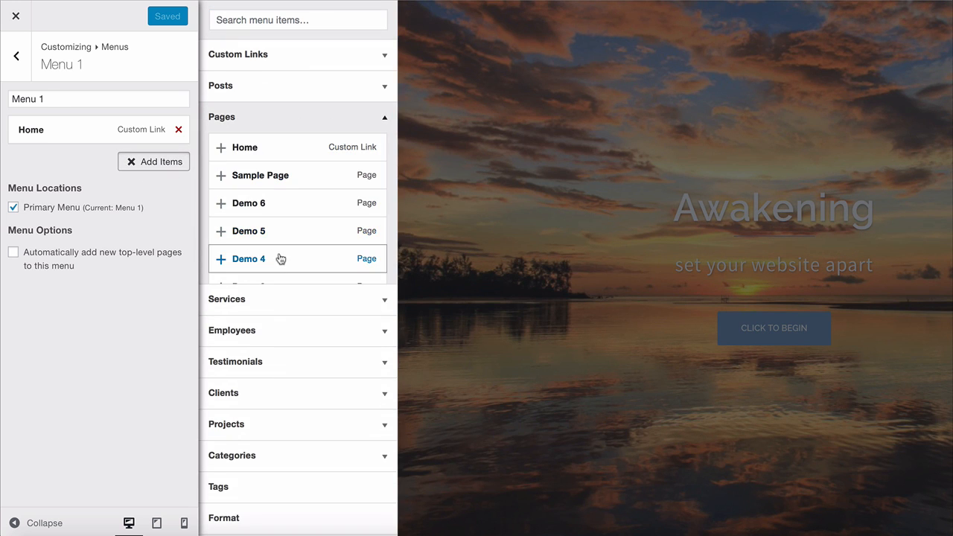
{"action": "left_click", "coordinate": [315, 116]}
{"action": "left_click", "coordinate": [309, 88]}
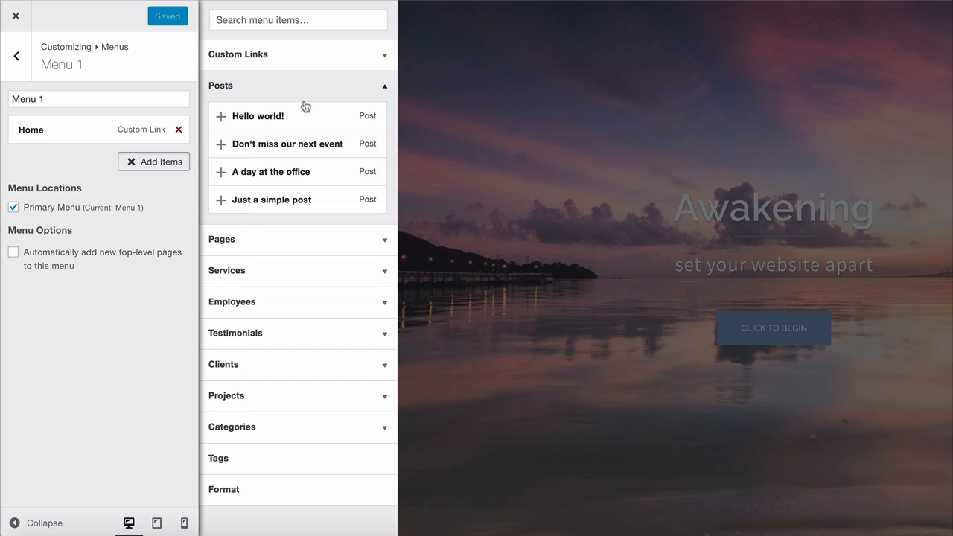
{"action": "left_click", "coordinate": [301, 91]}
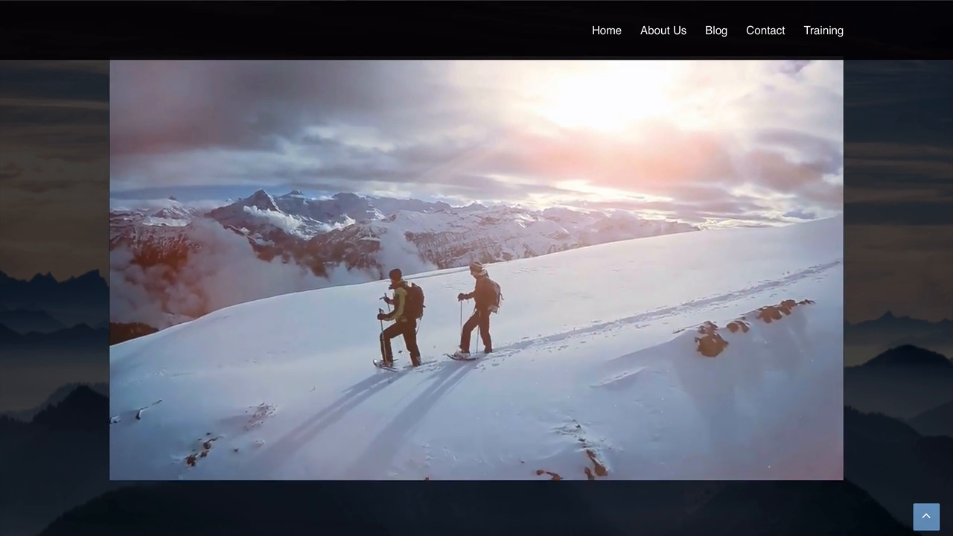
{"action": "scroll", "coordinate": [476, 285], "scroll_direction": "up", "scroll_amount": 1}
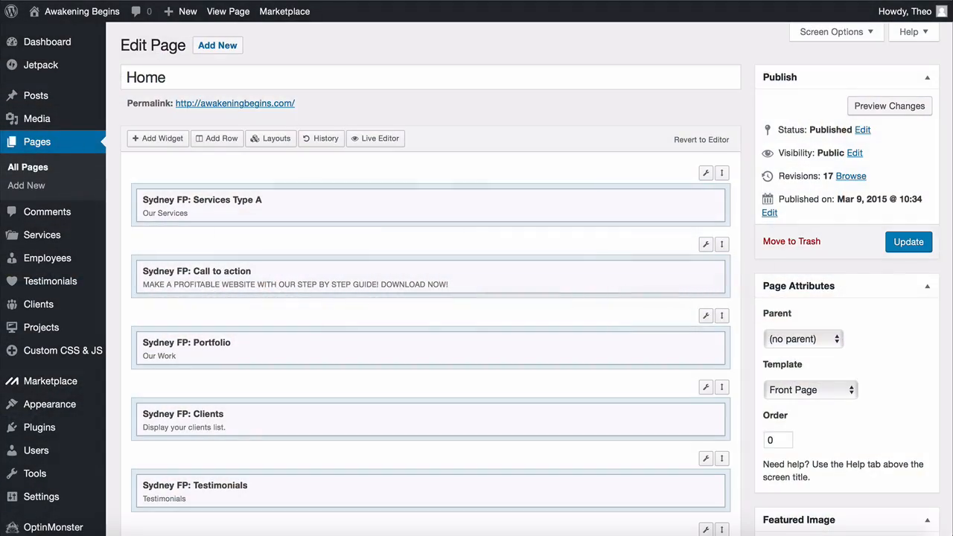
Add a one-column row between the Testimonials and Social Profile rows and place a Sydney: Video widget in it
{"action": "scroll", "coordinate": [477, 298], "scroll_direction": "down", "scroll_amount": 1}
{"action": "scroll", "coordinate": [443, 44], "scroll_direction": "down", "scroll_amount": 5}
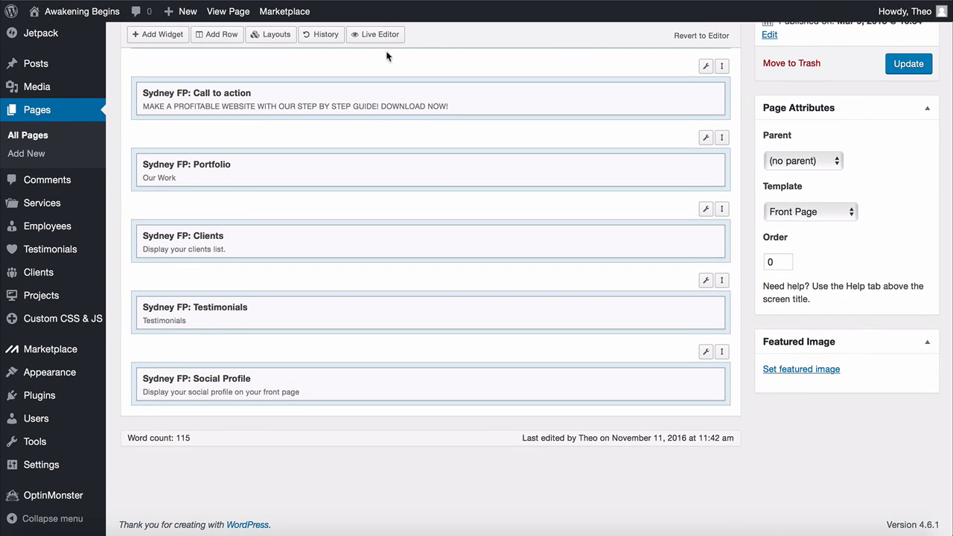
{"action": "left_click", "coordinate": [219, 35]}
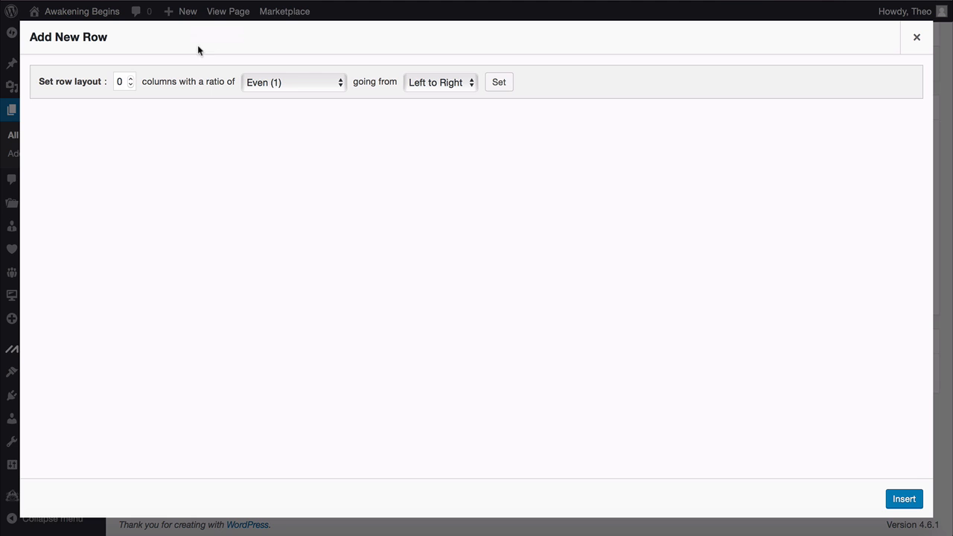
{"action": "left_click", "coordinate": [131, 80]}
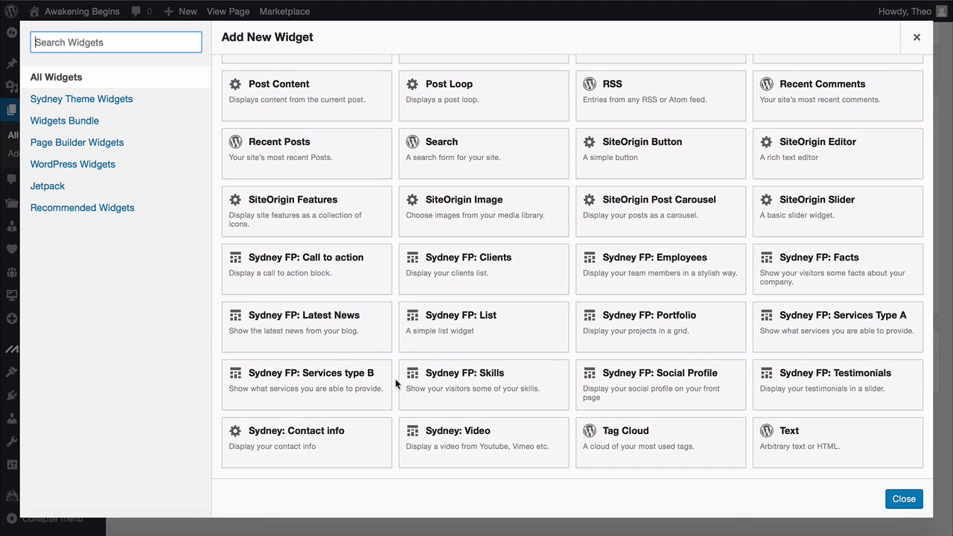
{"action": "left_click", "coordinate": [472, 445]}
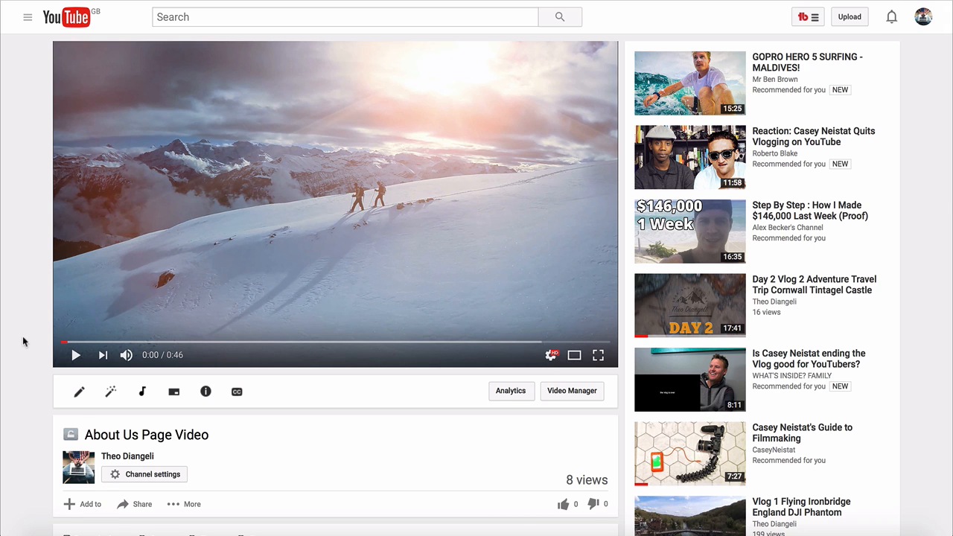
Switch to the About Us Page Video on YouTube and copy its share link
{"action": "scroll", "coordinate": [23, 341], "scroll_direction": "down", "scroll_amount": 3}
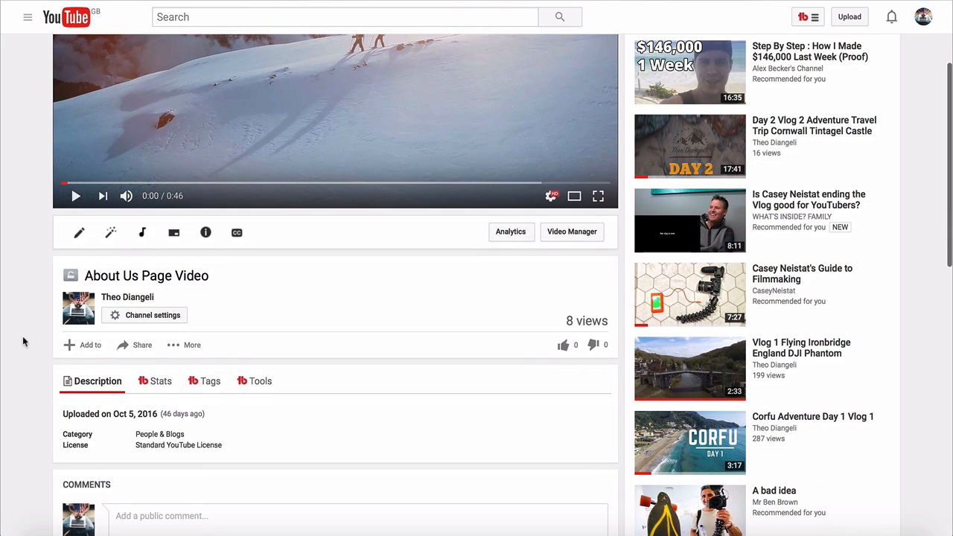
{"action": "left_click", "coordinate": [140, 354]}
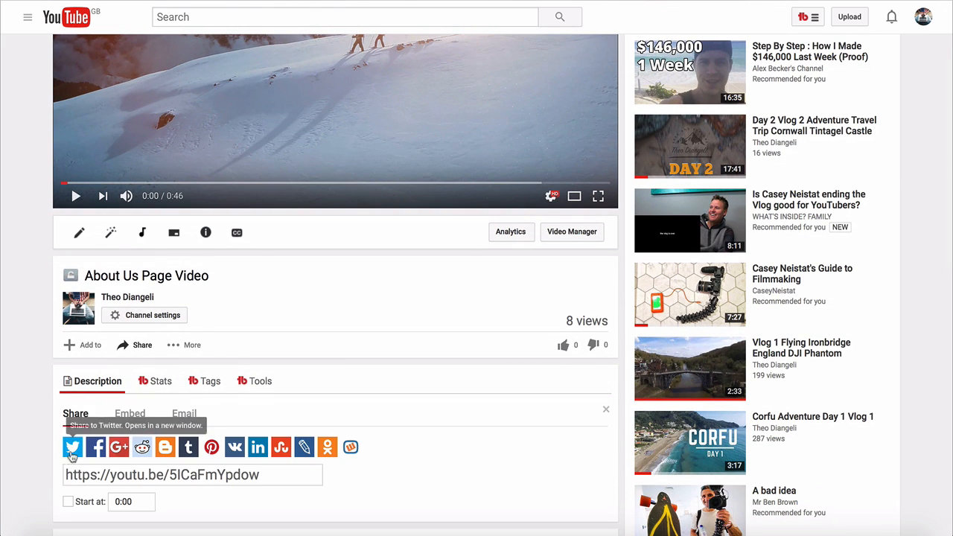
{"action": "scroll", "coordinate": [65, 410], "scroll_direction": "down", "scroll_amount": 1}
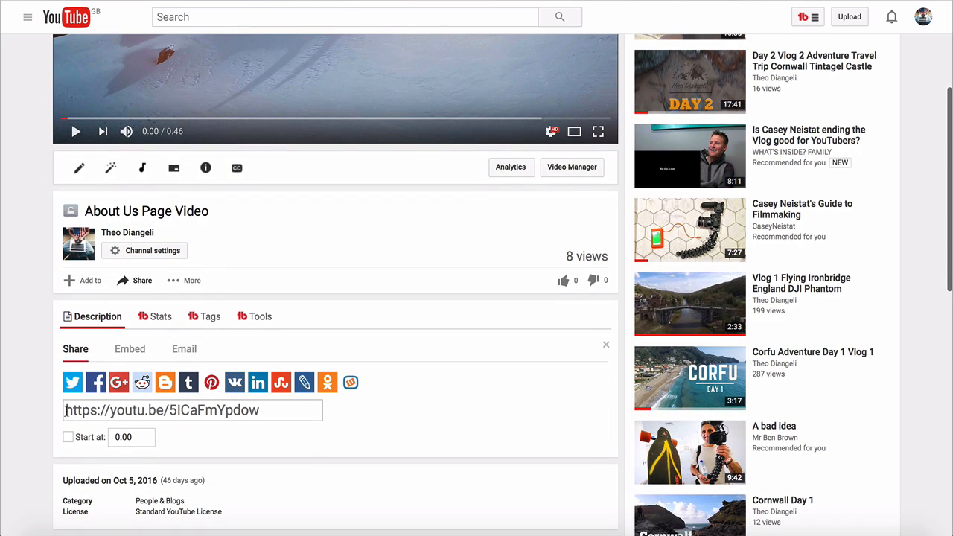
{"action": "left_click_drag", "start_coordinate": [66, 410], "coordinate": [267, 409]}
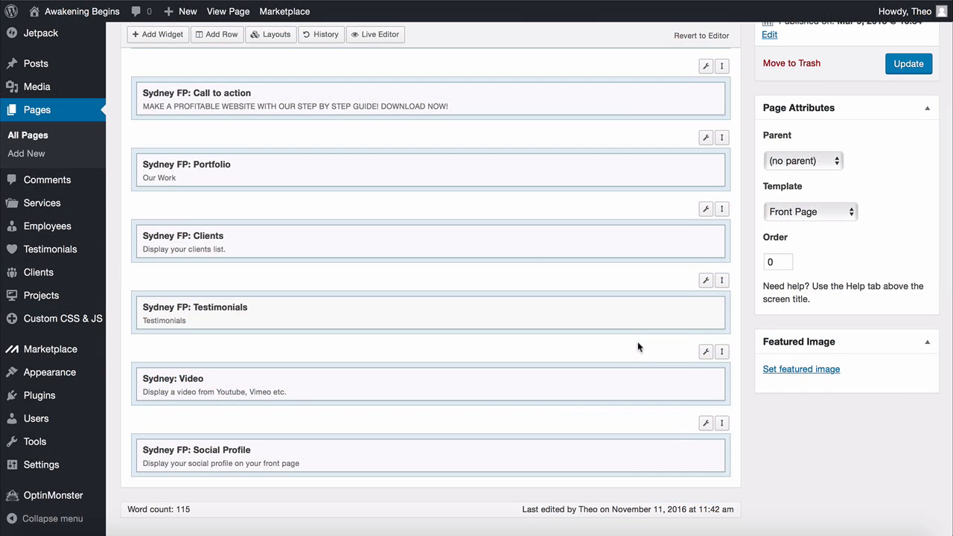
{"action": "left_click", "coordinate": [639, 380]}
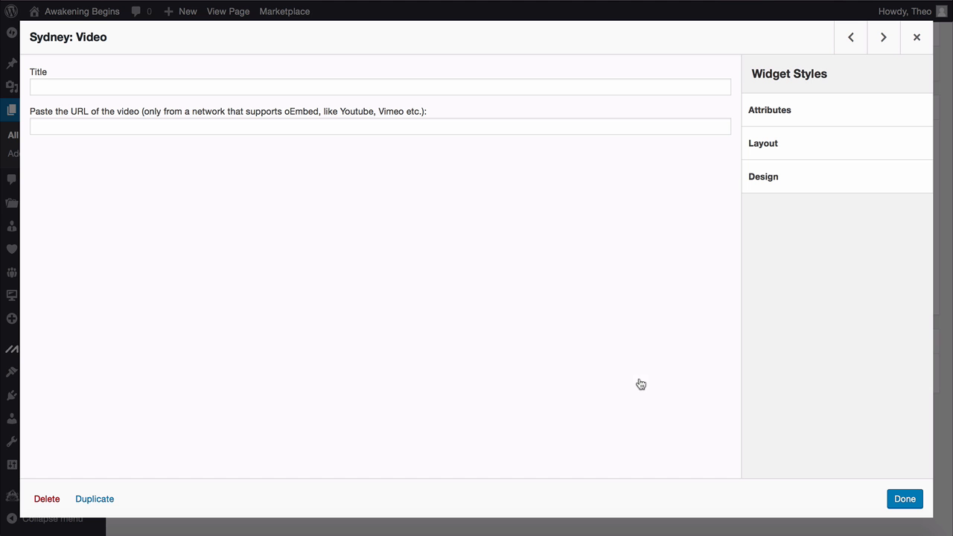
{"action": "left_click", "coordinate": [400, 129]}
{"action": "type", "text": "https://youtu.be/5ICaFmYpdow"}
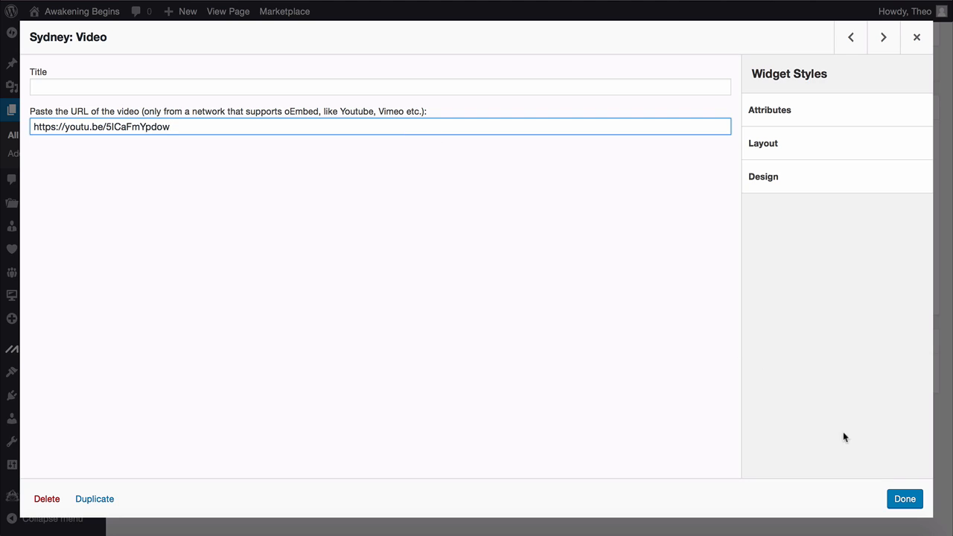
{"action": "left_click", "coordinate": [901, 491]}
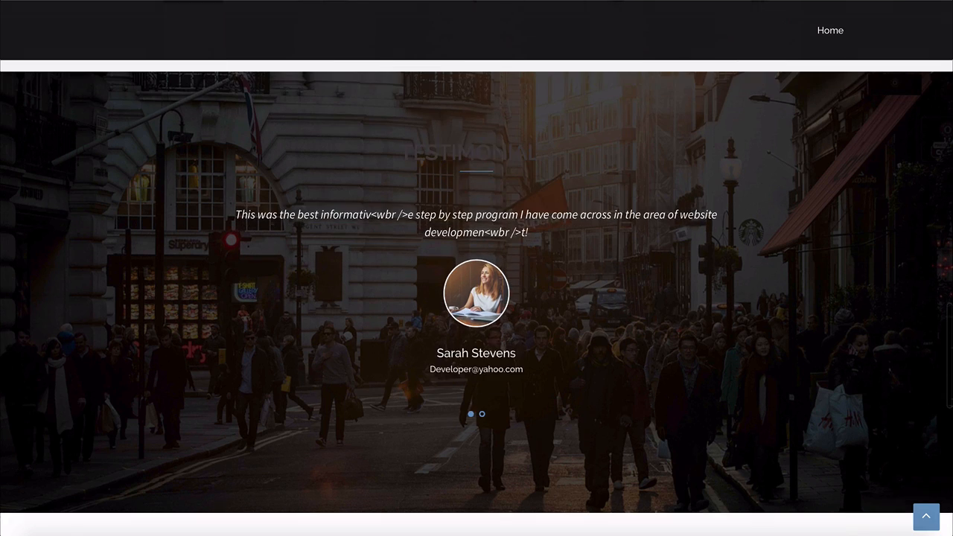
{"action": "scroll", "coordinate": [477, 298], "scroll_direction": "down", "scroll_amount": 3}
{"action": "scroll", "coordinate": [476, 298], "scroll_direction": "down", "scroll_amount": 3}
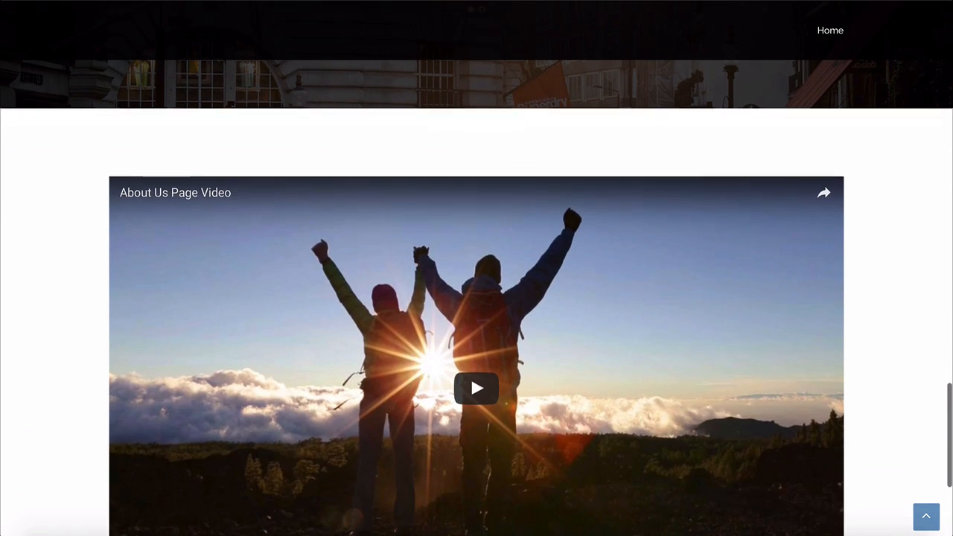
{"action": "scroll", "coordinate": [476, 297], "scroll_direction": "down", "scroll_amount": 3}
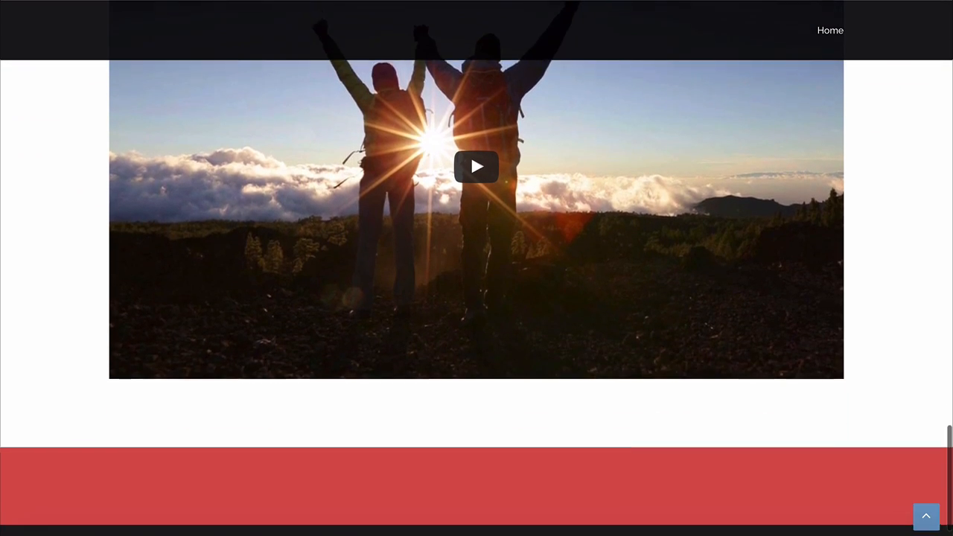
{"action": "scroll", "coordinate": [476, 298], "scroll_direction": "up", "scroll_amount": 3}
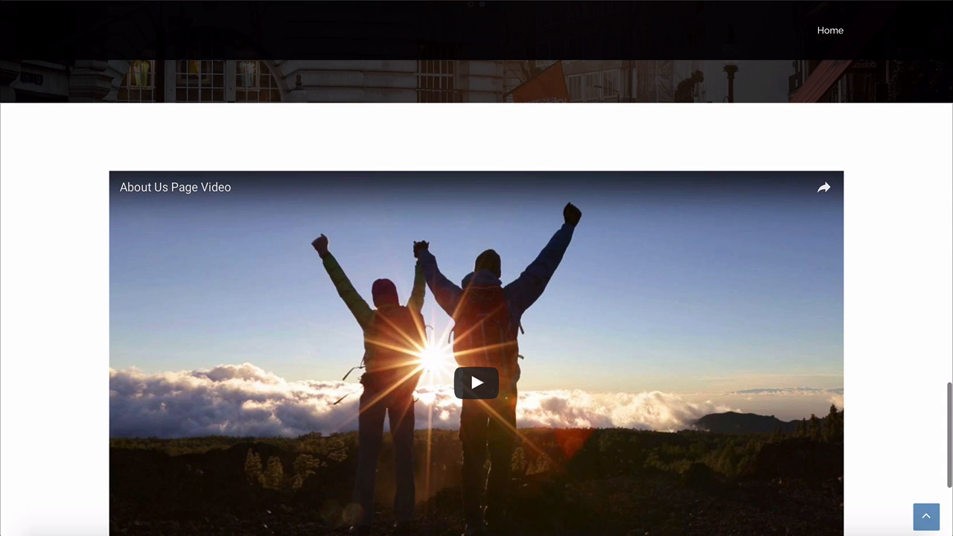
{"action": "scroll", "coordinate": [477, 298], "scroll_direction": "down", "scroll_amount": 1}
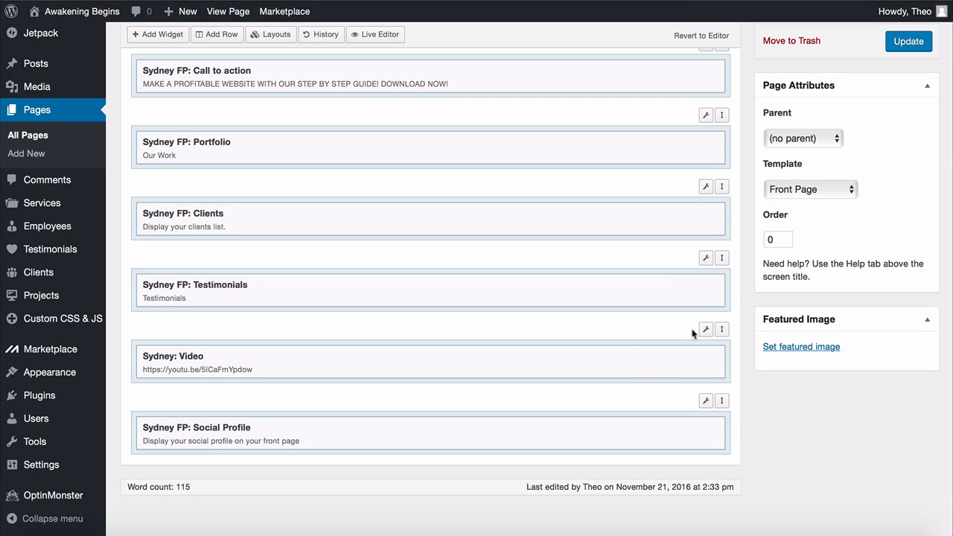
Give the video row the background image of dark mountain silhouettes under a cloudy sky, update the page and check the live video section
{"action": "mouse_move", "coordinate": [707, 332]}
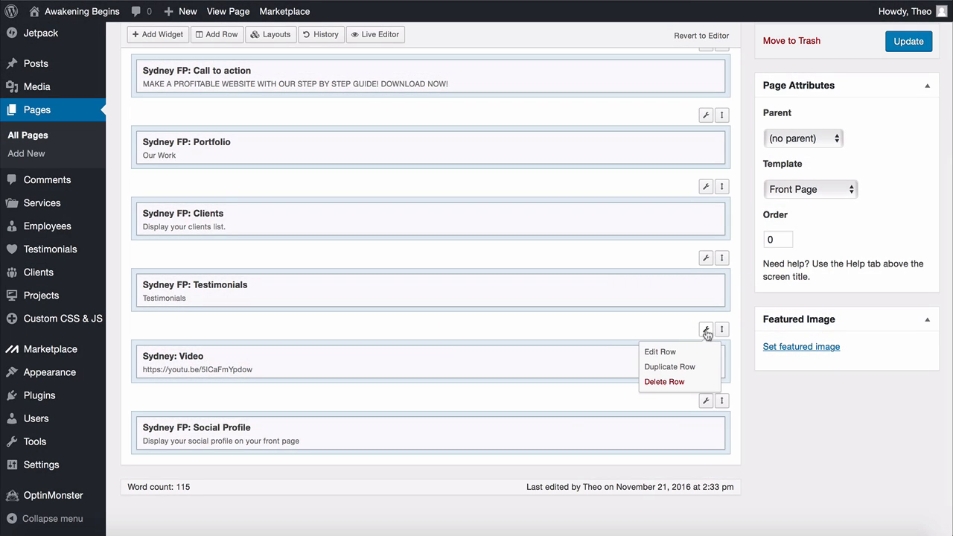
{"action": "left_click", "coordinate": [670, 354]}
{"action": "left_click", "coordinate": [792, 180]}
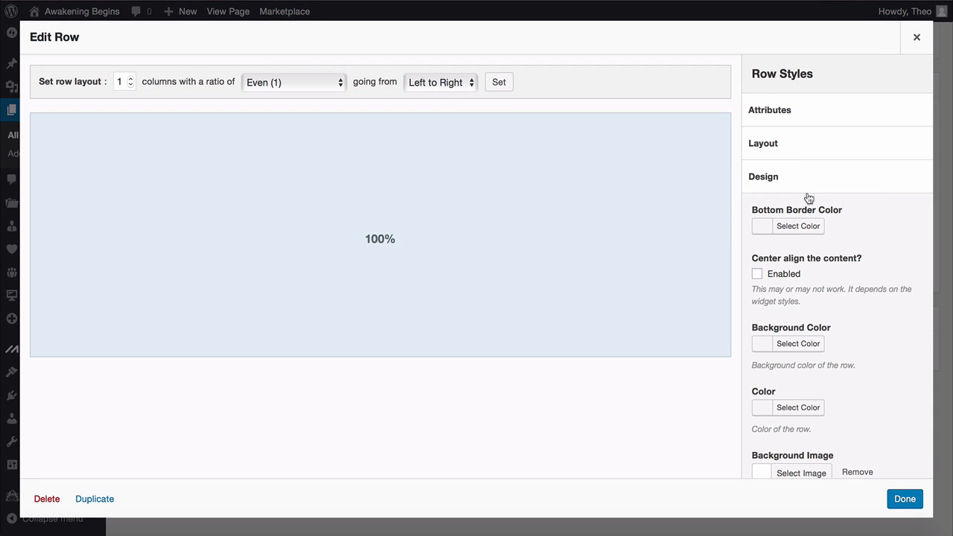
{"action": "scroll", "coordinate": [886, 254], "scroll_direction": "down", "scroll_amount": 3}
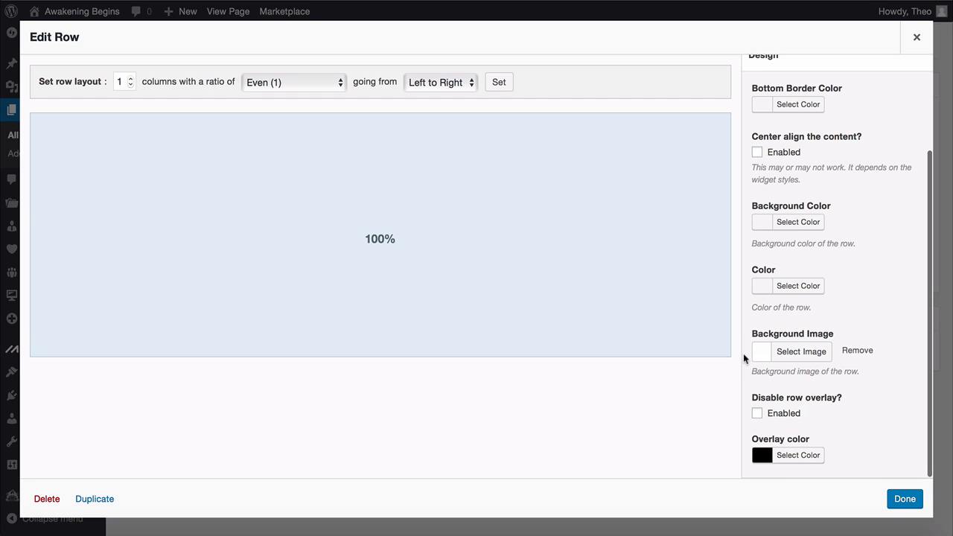
{"action": "left_click", "coordinate": [801, 352]}
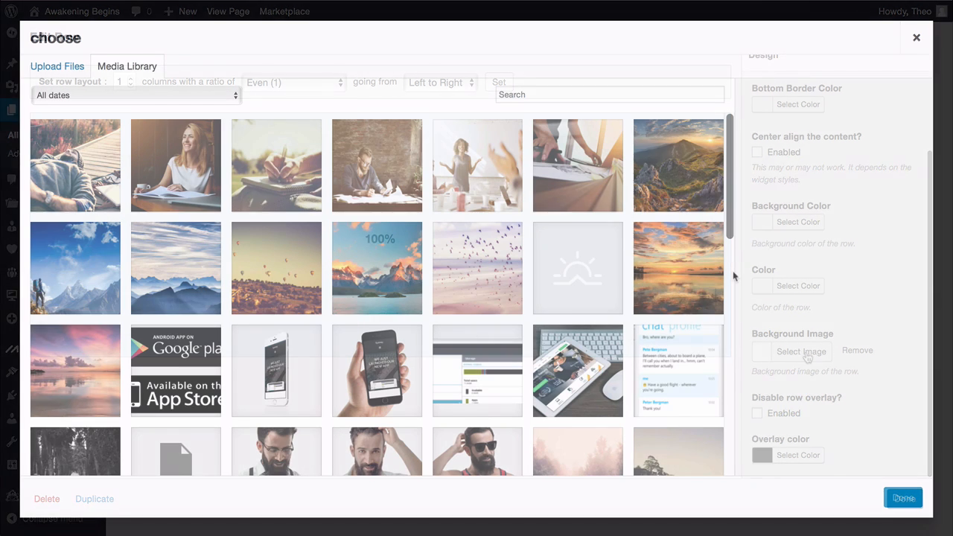
{"action": "left_click", "coordinate": [204, 292]}
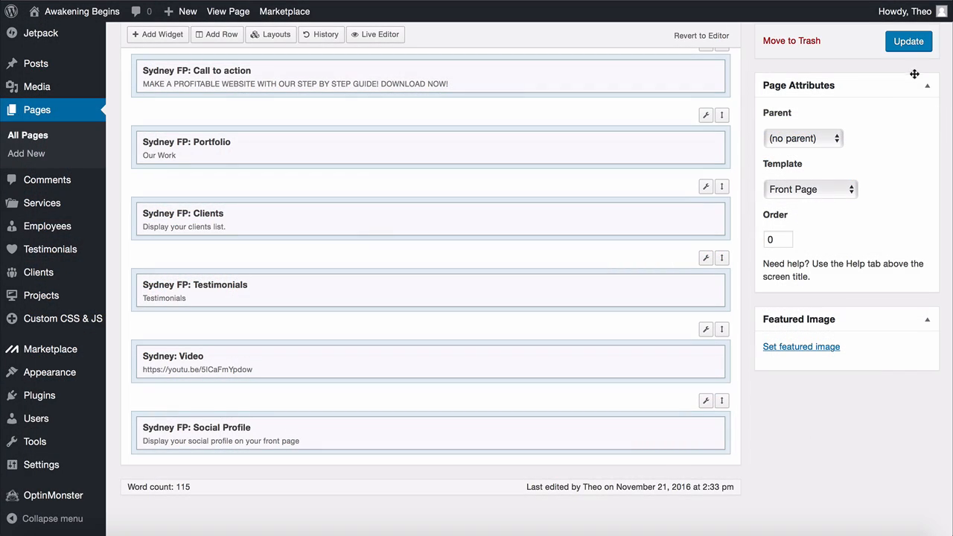
{"action": "left_click", "coordinate": [909, 43]}
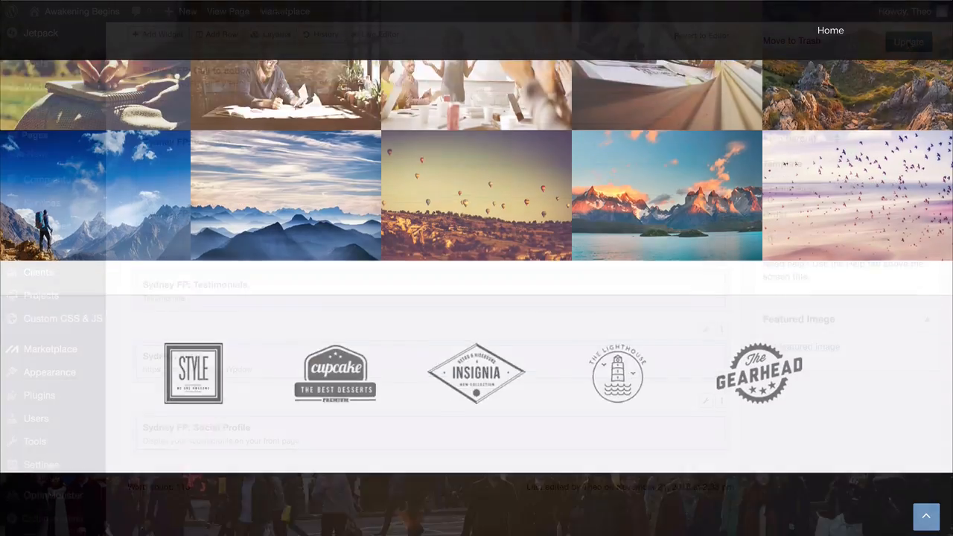
{"action": "scroll", "coordinate": [477, 268], "scroll_direction": "down", "scroll_amount": 4}
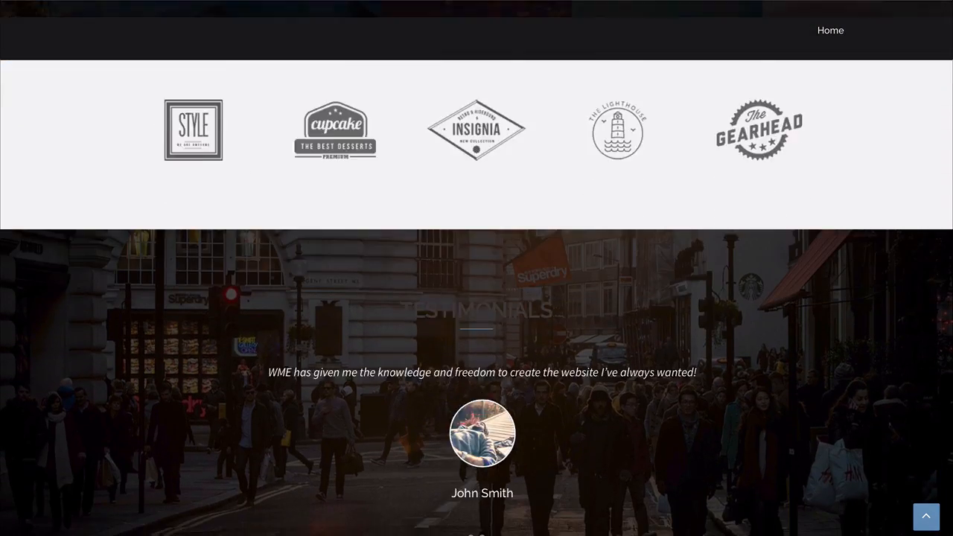
{"action": "scroll", "coordinate": [476, 268], "scroll_direction": "down", "scroll_amount": 7}
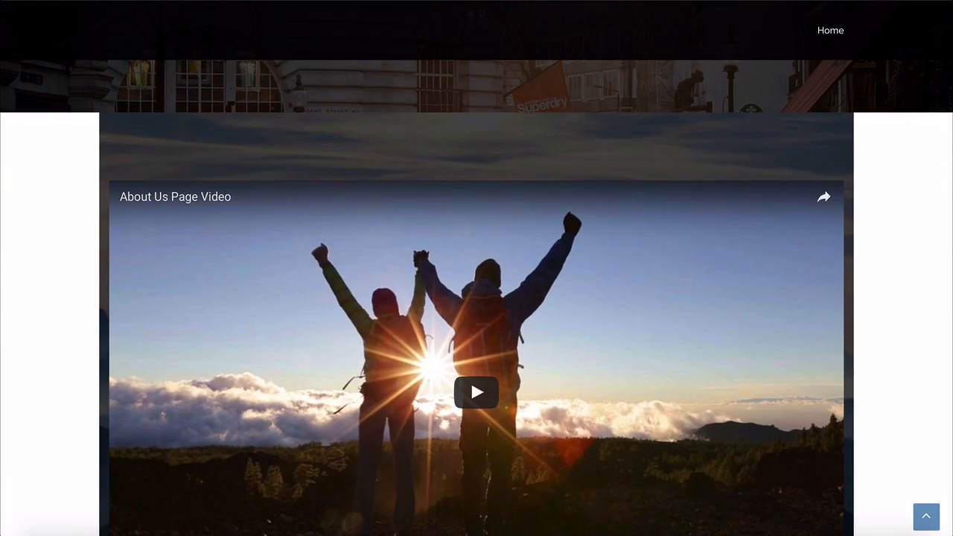
{"action": "scroll", "coordinate": [477, 268], "scroll_direction": "down", "scroll_amount": 3}
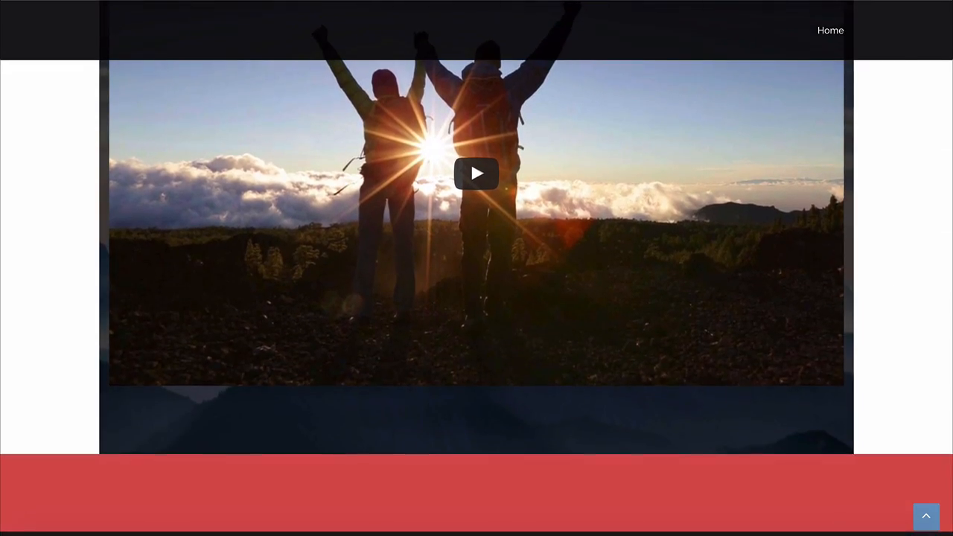
{"action": "scroll", "coordinate": [477, 268], "scroll_direction": "up", "scroll_amount": 3}
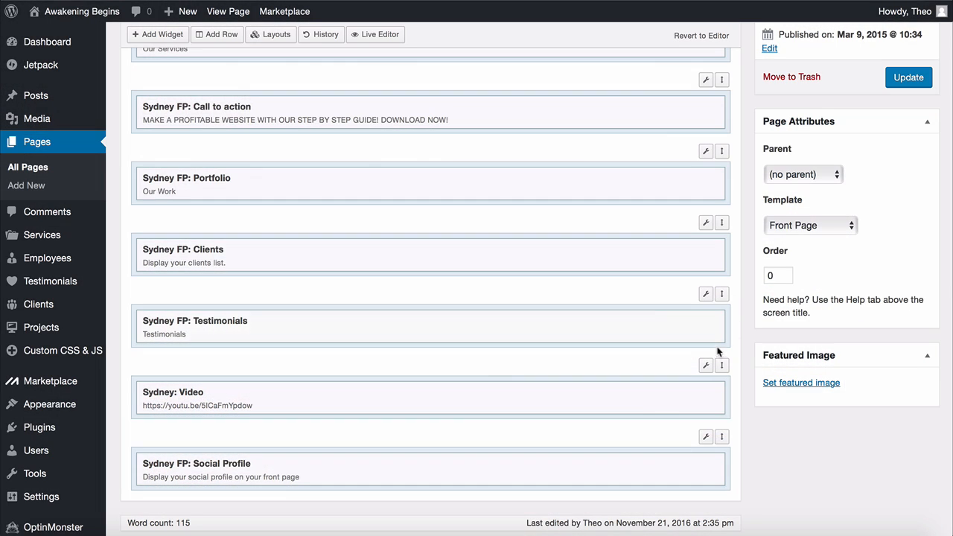
Set the video row's Row Layout to Full Width
{"action": "mouse_move", "coordinate": [706, 365]}
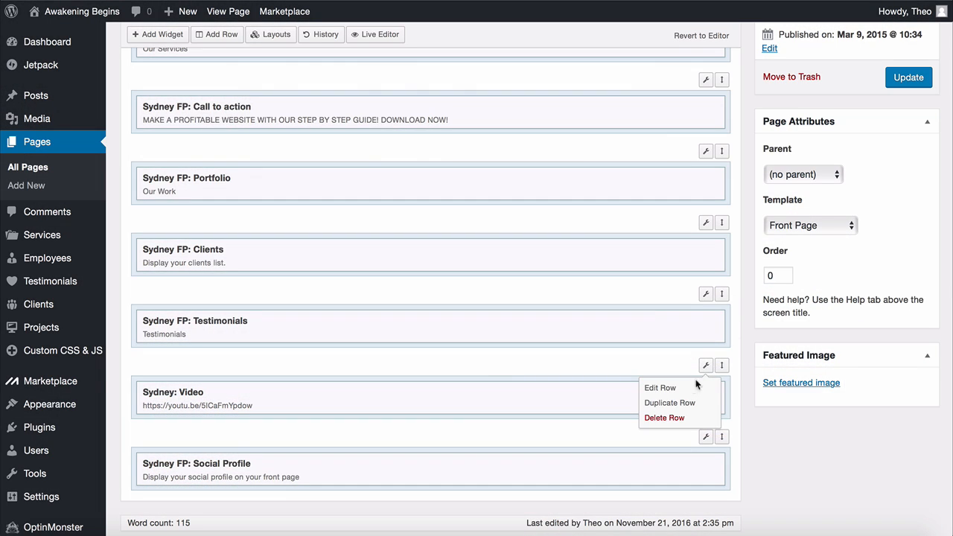
{"action": "left_click", "coordinate": [665, 388]}
{"action": "left_click", "coordinate": [809, 152]}
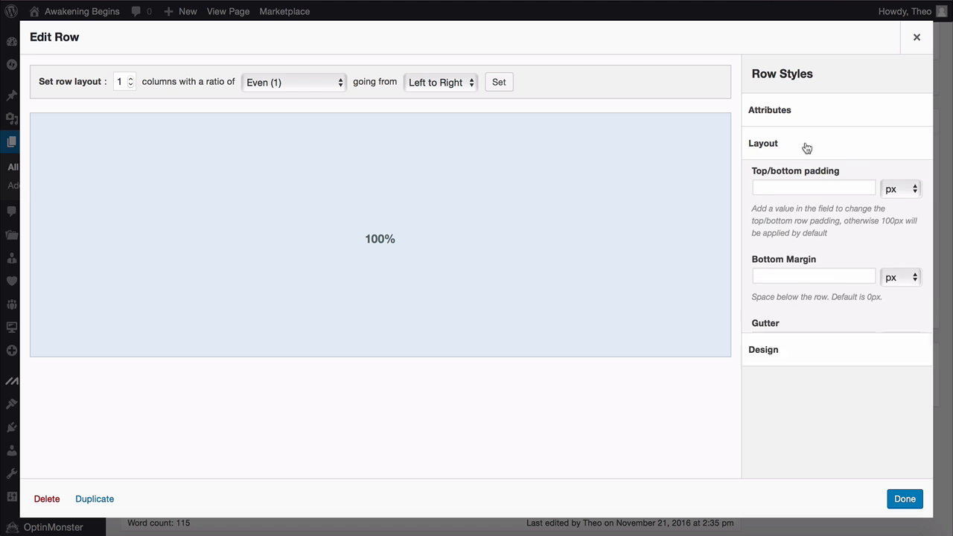
{"action": "scroll", "coordinate": [882, 250], "scroll_direction": "down", "scroll_amount": 3}
{"action": "left_click", "coordinate": [856, 296]}
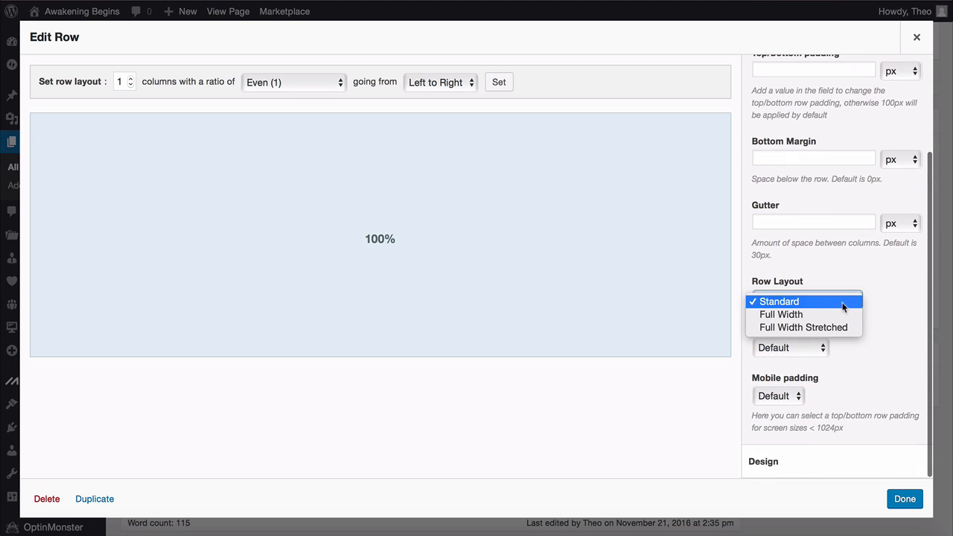
{"action": "left_click", "coordinate": [808, 316]}
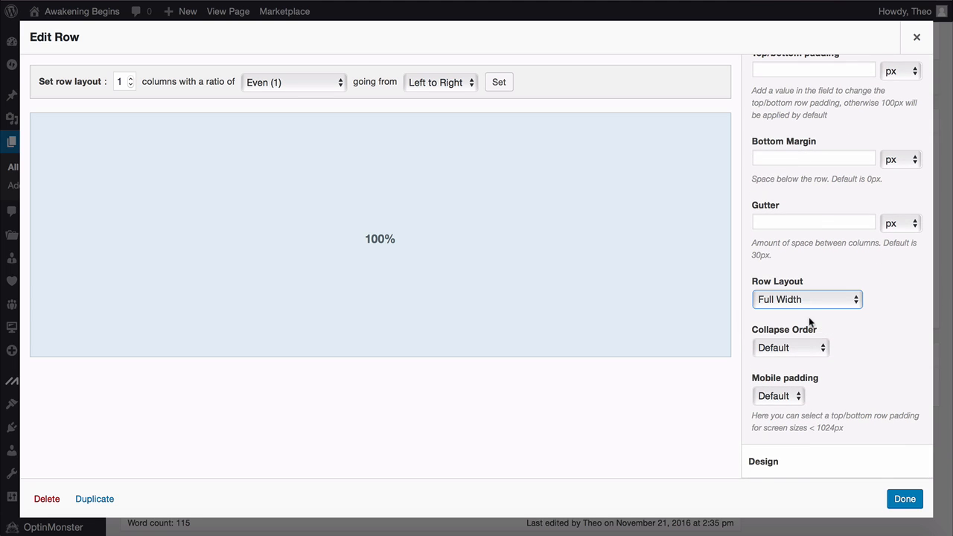
{"action": "left_click", "coordinate": [904, 500]}
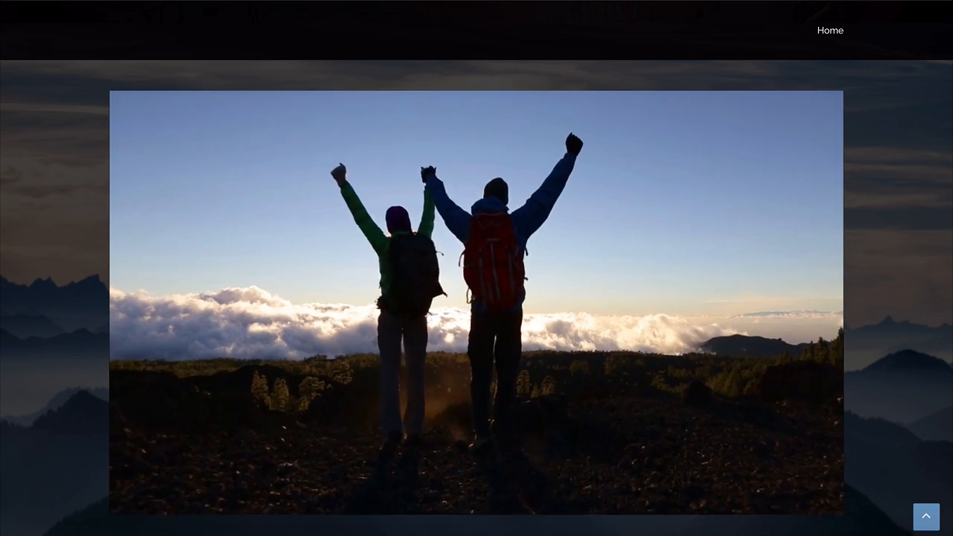
Check how the video section with its full-width background looks on the live home page
{"action": "scroll", "coordinate": [131, 439], "scroll_direction": "up", "scroll_amount": 2}
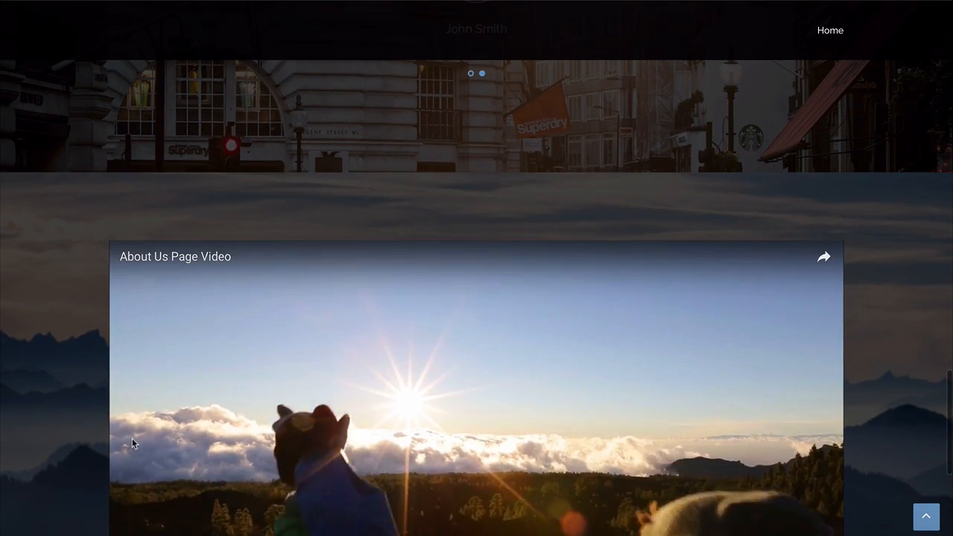
{"action": "scroll", "coordinate": [132, 439], "scroll_direction": "up", "scroll_amount": 1}
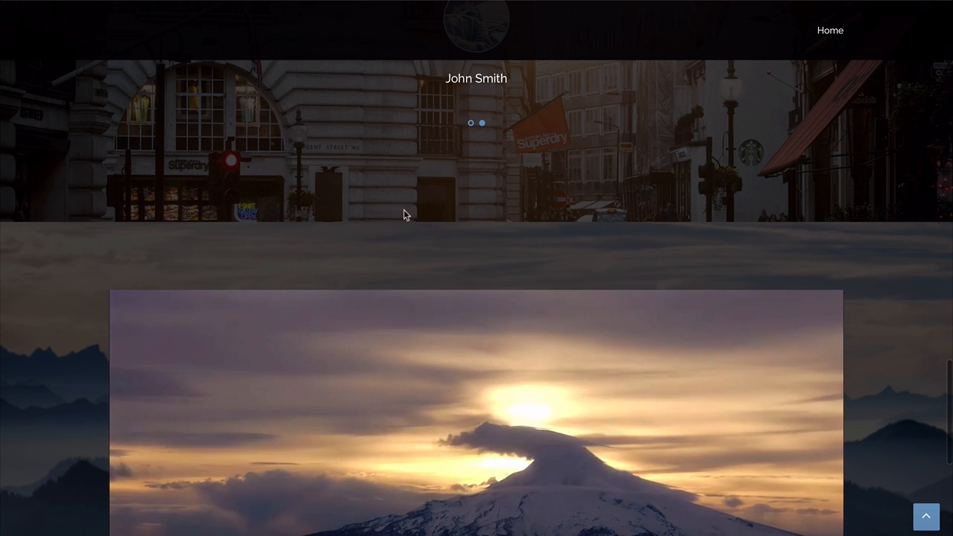
{"action": "scroll", "coordinate": [82, 269], "scroll_direction": "down", "scroll_amount": 1}
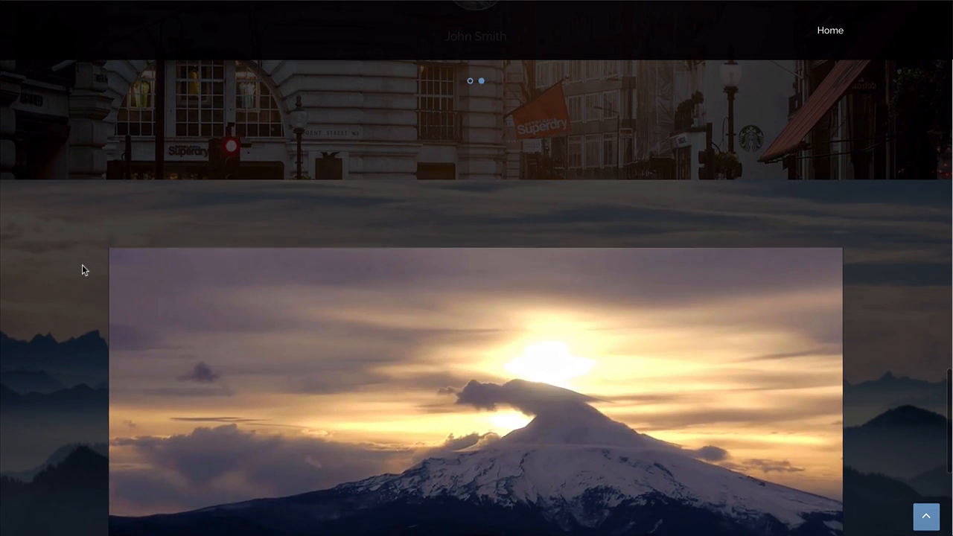
{"action": "scroll", "coordinate": [82, 270], "scroll_direction": "down", "scroll_amount": 3}
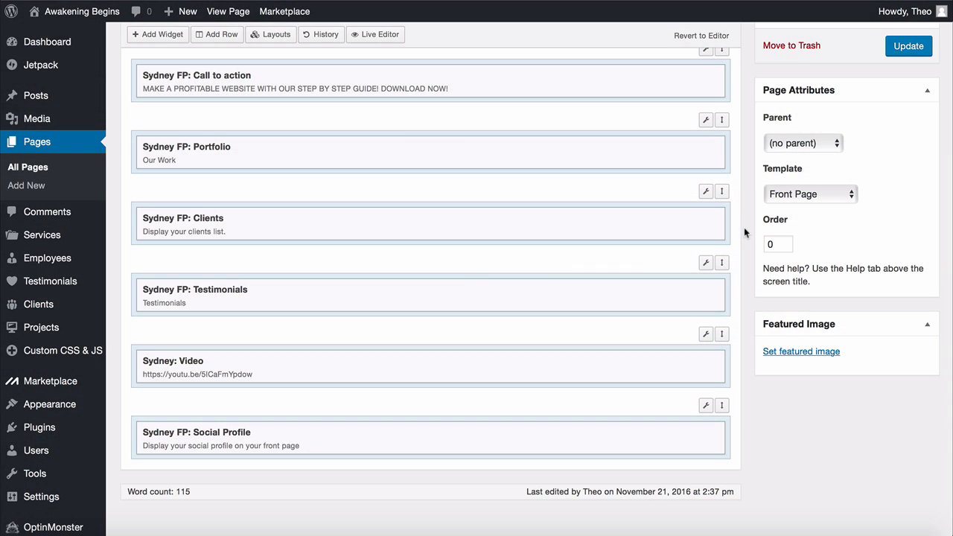
Move the Sydney FP: Clients row below the Testimonials row and delete the Sydney FP: Social Profile row
{"action": "left_click_drag", "start_coordinate": [725, 191], "coordinate": [732, 291]}
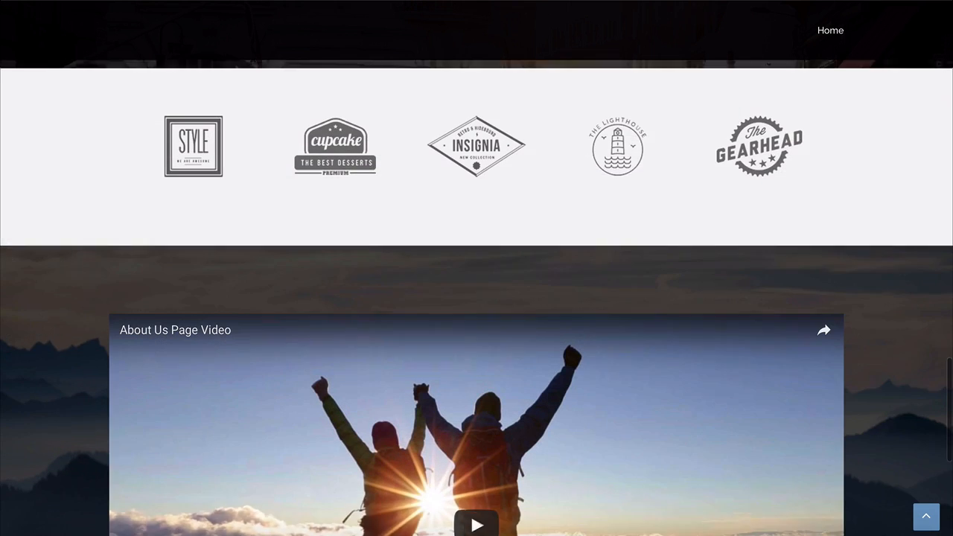
{"action": "scroll", "coordinate": [476, 298], "scroll_direction": "up", "scroll_amount": 1}
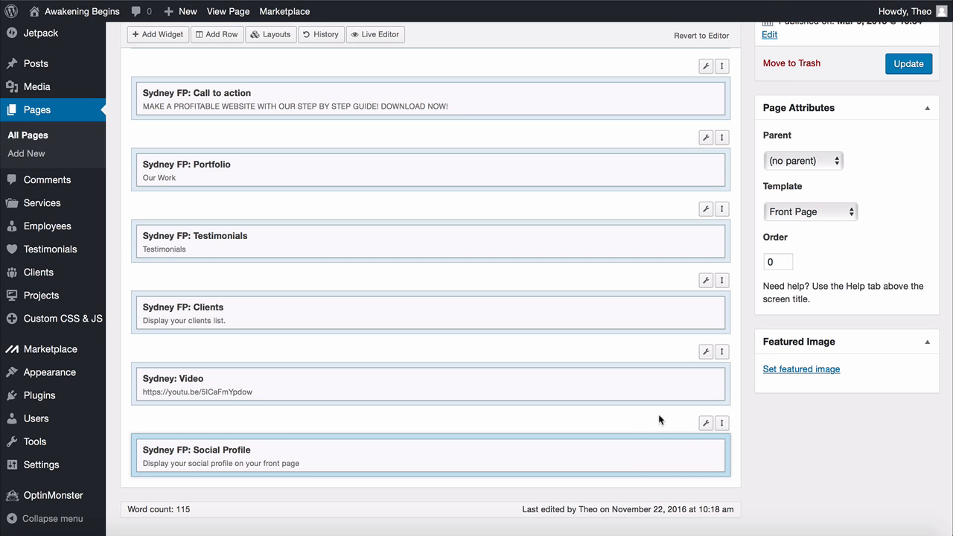
{"action": "mouse_move", "coordinate": [705, 423]}
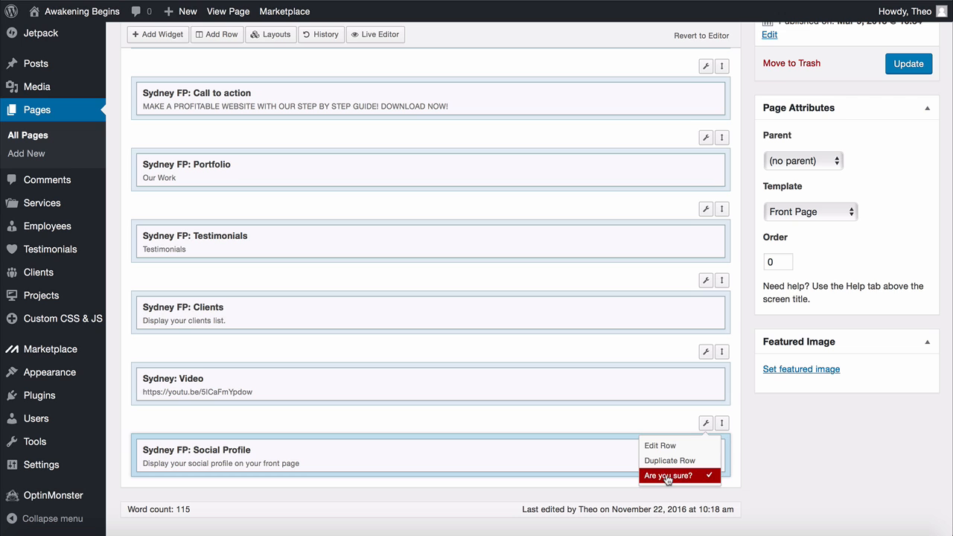
{"action": "left_click", "coordinate": [668, 477]}
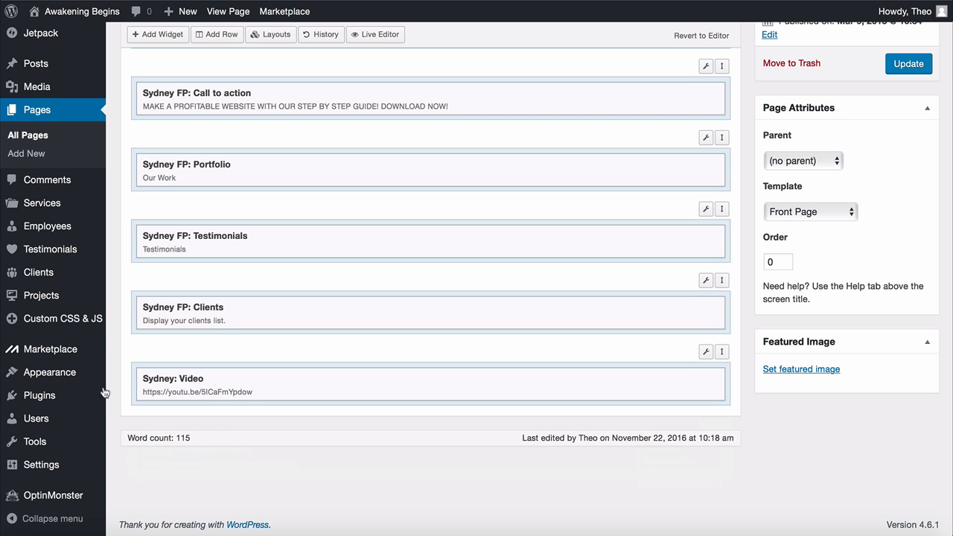
Search the plugin directory for "siteorigin widgets", then install and activate the SiteOrigin Widgets Bundle plugin
{"action": "mouse_move", "coordinate": [74, 399]}
{"action": "left_click", "coordinate": [134, 417]}
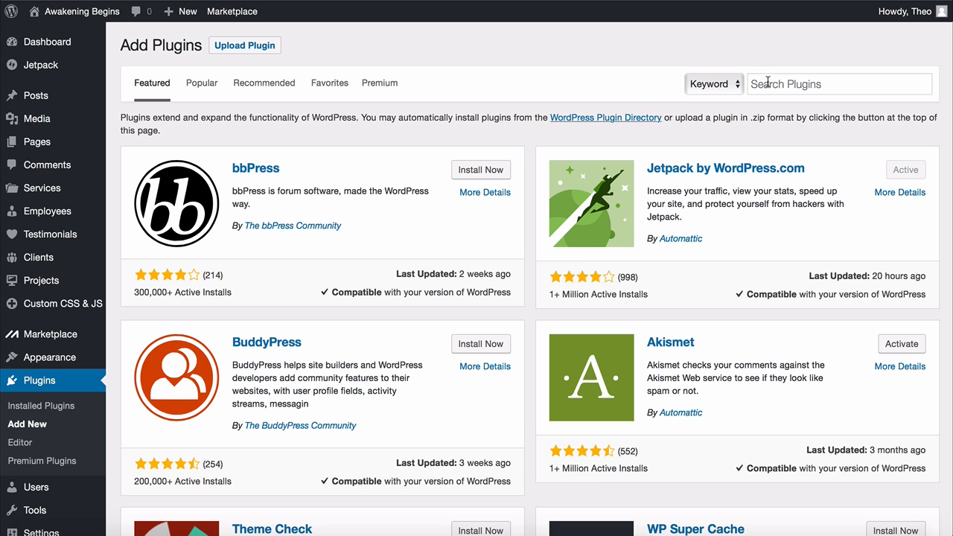
{"action": "left_click", "coordinate": [768, 84]}
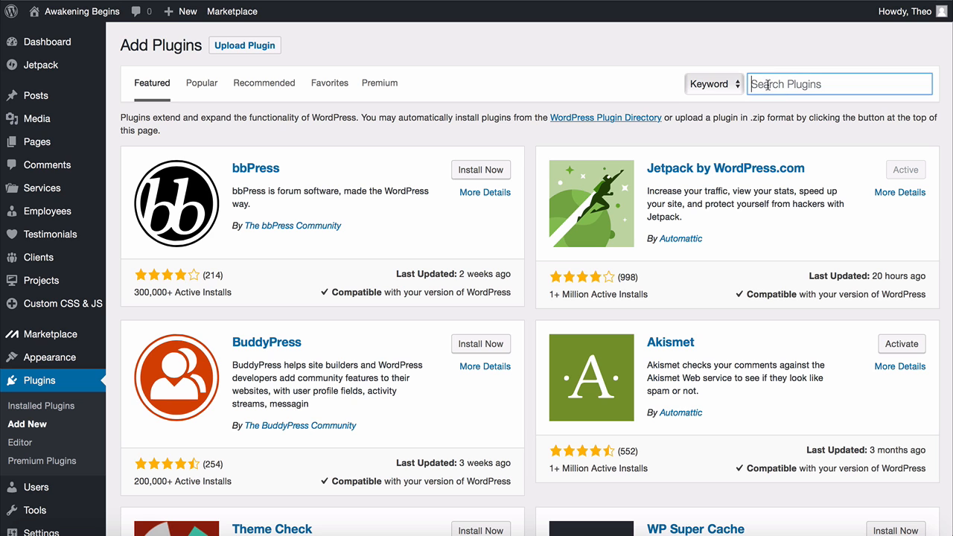
{"action": "type", "text": "siteorigin"}
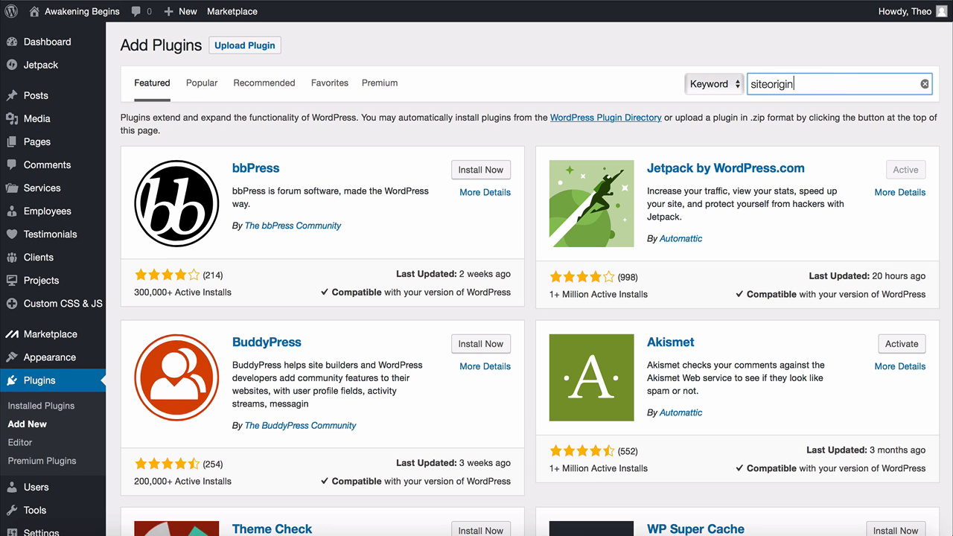
{"action": "type", "text": " widgets"}
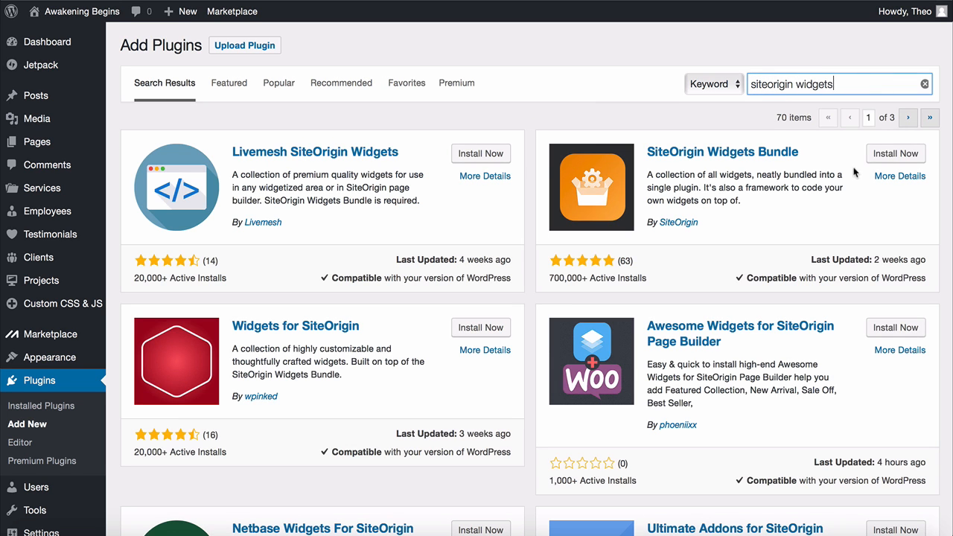
{"action": "left_click", "coordinate": [895, 158]}
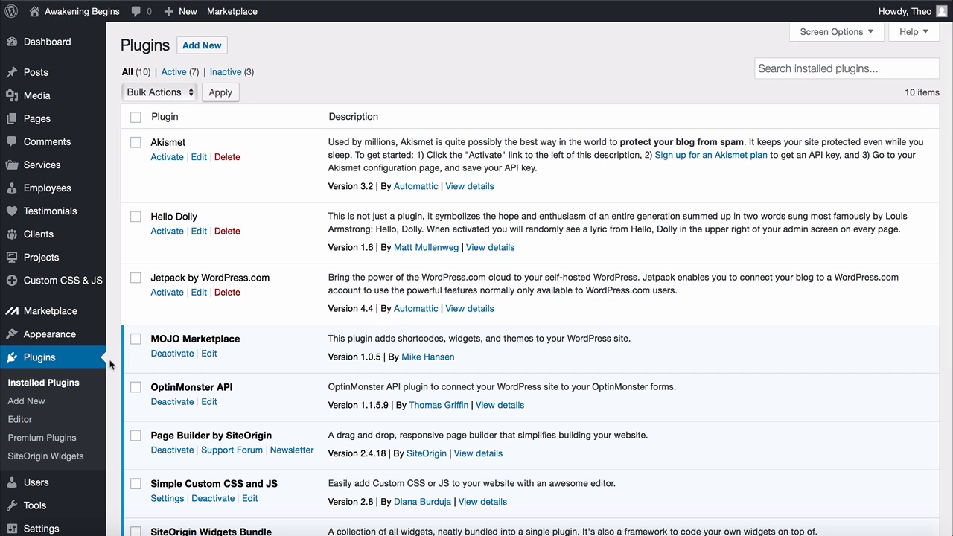
Activate the inactive widgets of the SiteOrigin Widgets Bundle, including Call-To-Action, Contact Form, Features, Headline, Hero Image and Icon
{"action": "left_click", "coordinate": [55, 457]}
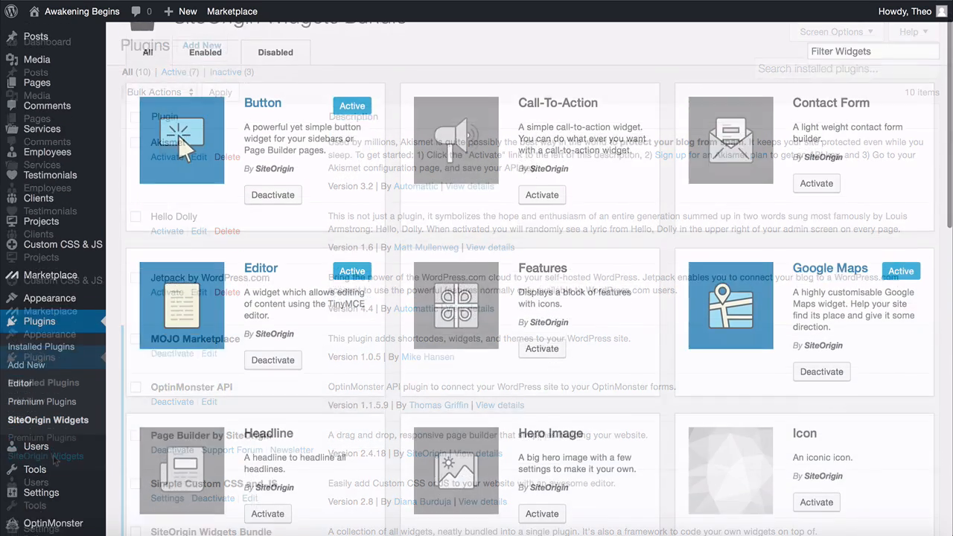
{"action": "scroll", "coordinate": [528, 298], "scroll_direction": "down", "scroll_amount": 5}
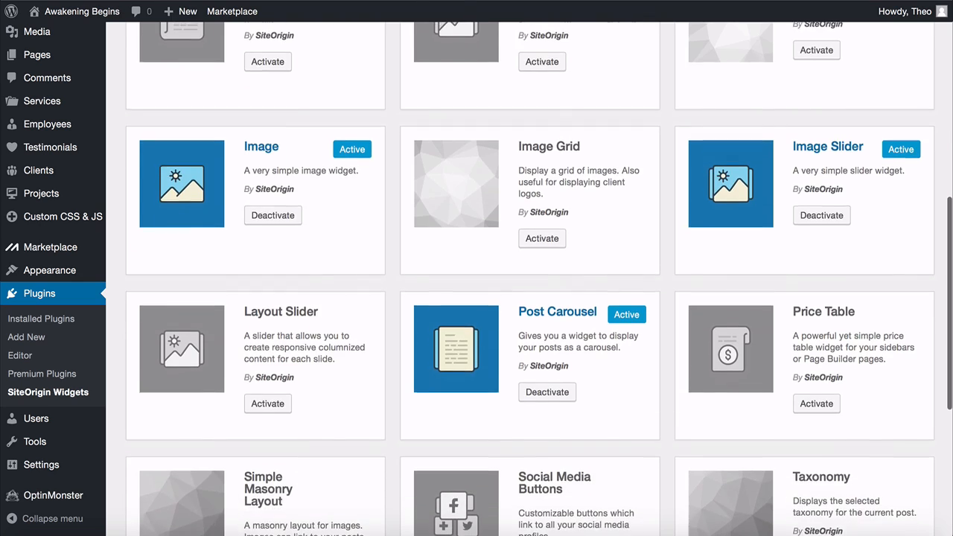
{"action": "scroll", "coordinate": [529, 298], "scroll_direction": "down", "scroll_amount": 3}
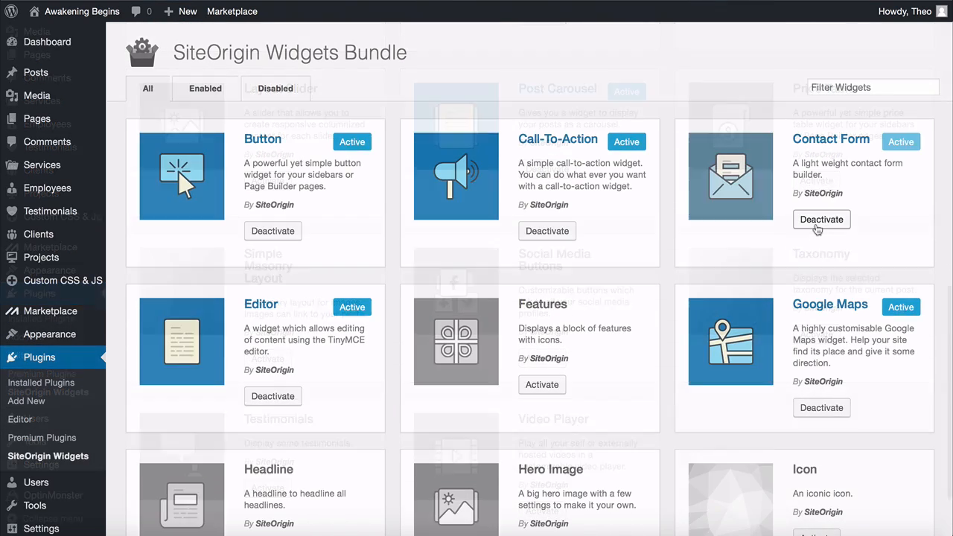
{"action": "scroll", "coordinate": [815, 227], "scroll_direction": "down", "scroll_amount": 3}
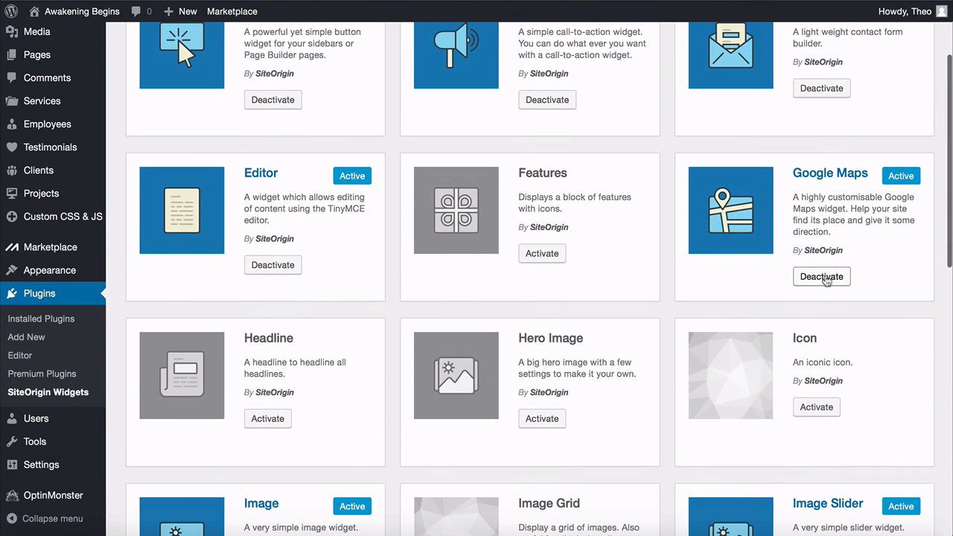
{"action": "left_click", "coordinate": [542, 253]}
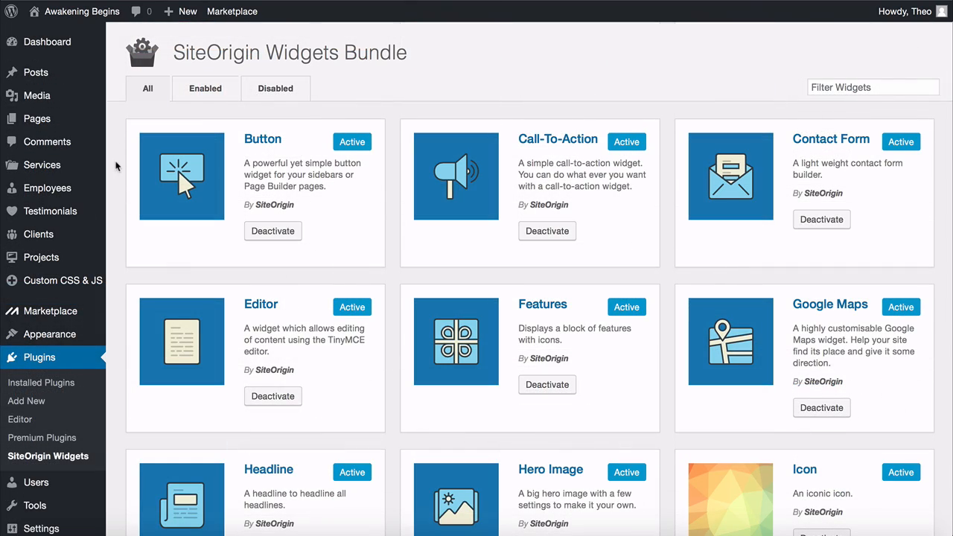
Open the Home page for editing and insert a new row with 1 column
{"action": "mouse_move", "coordinate": [101, 124]}
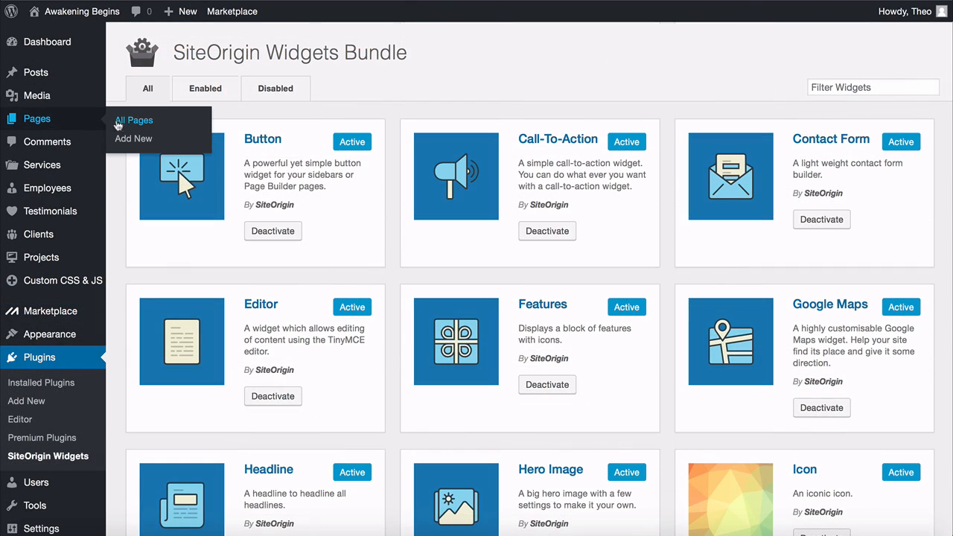
{"action": "left_click", "coordinate": [131, 122]}
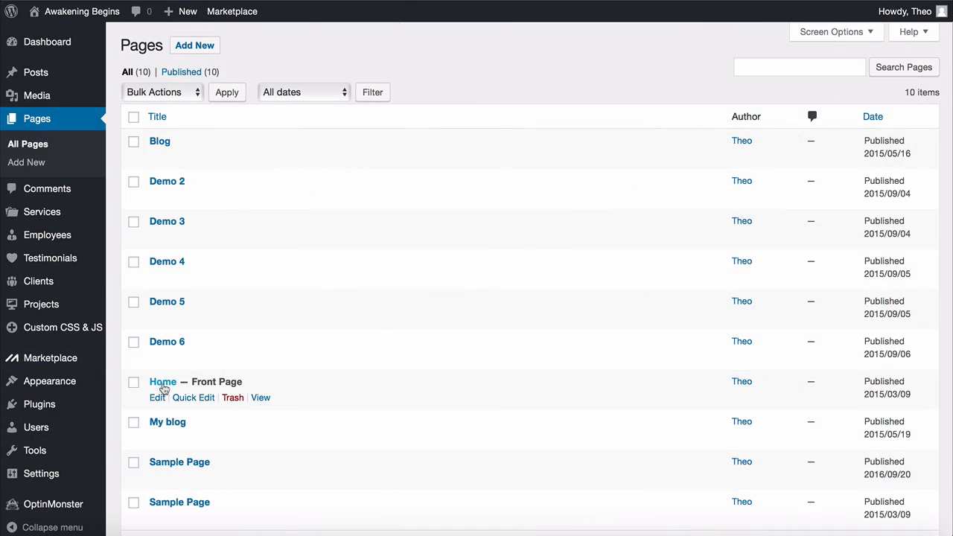
{"action": "left_click", "coordinate": [146, 395]}
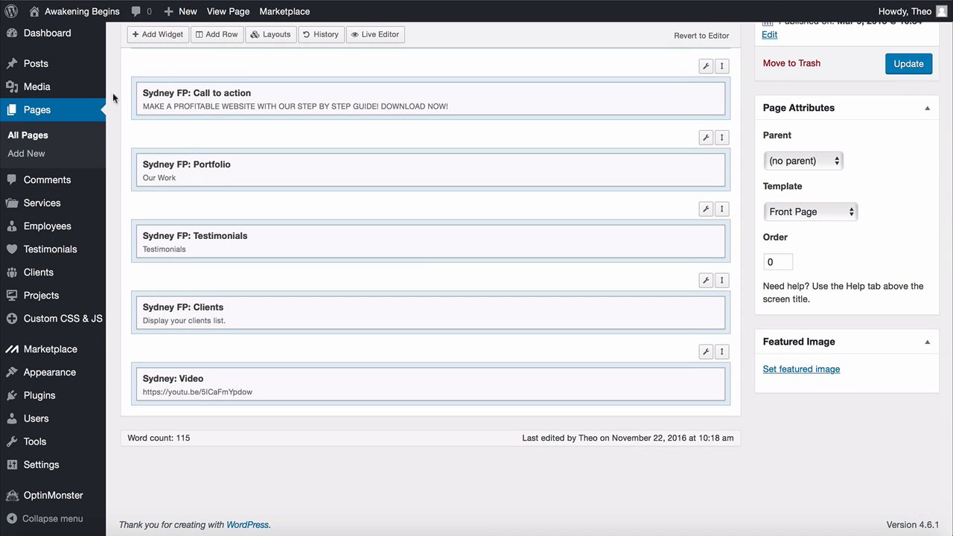
{"action": "left_click", "coordinate": [216, 34]}
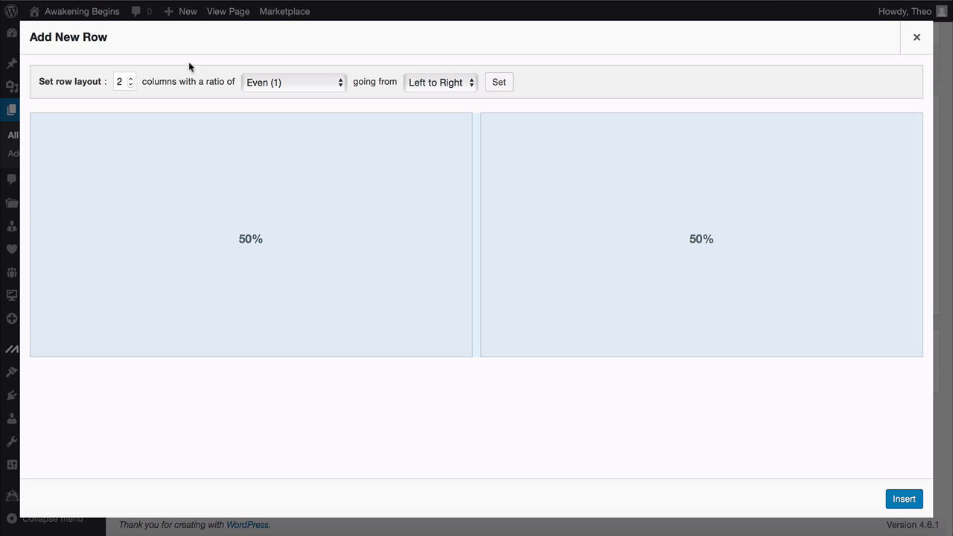
{"action": "left_click", "coordinate": [131, 86]}
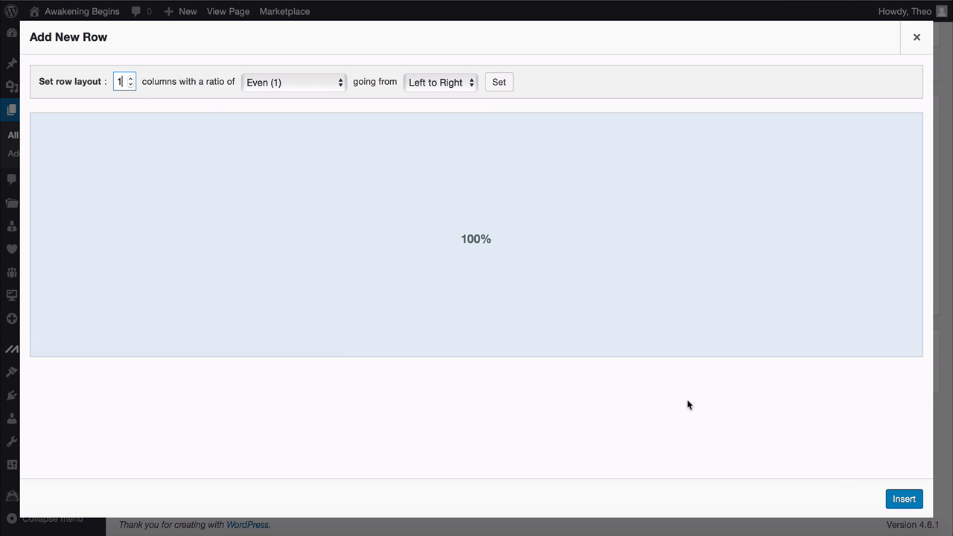
{"action": "left_click", "coordinate": [903, 499]}
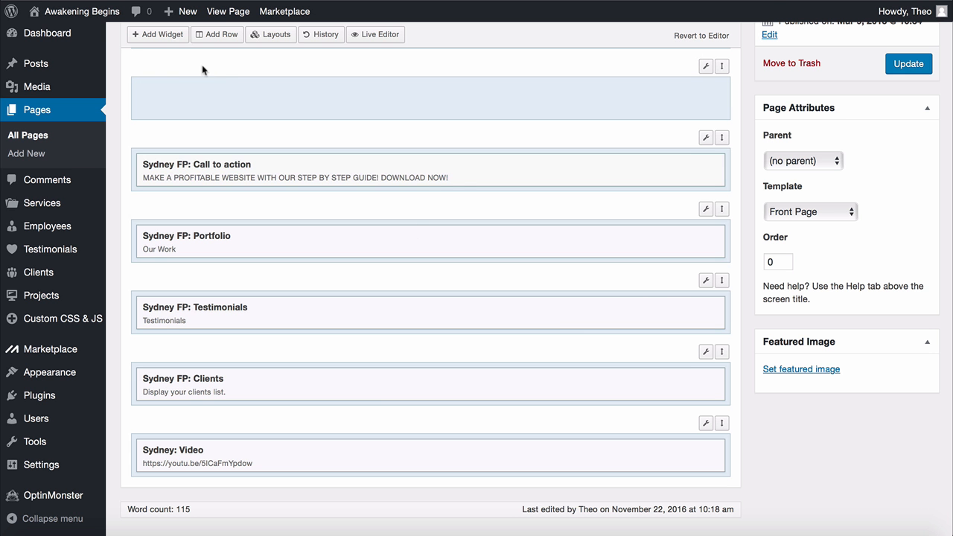
Add the SiteOrigin Social Media Buttons widget to the new empty row and move that row below the Sydney: Video row
{"action": "left_click", "coordinate": [158, 34]}
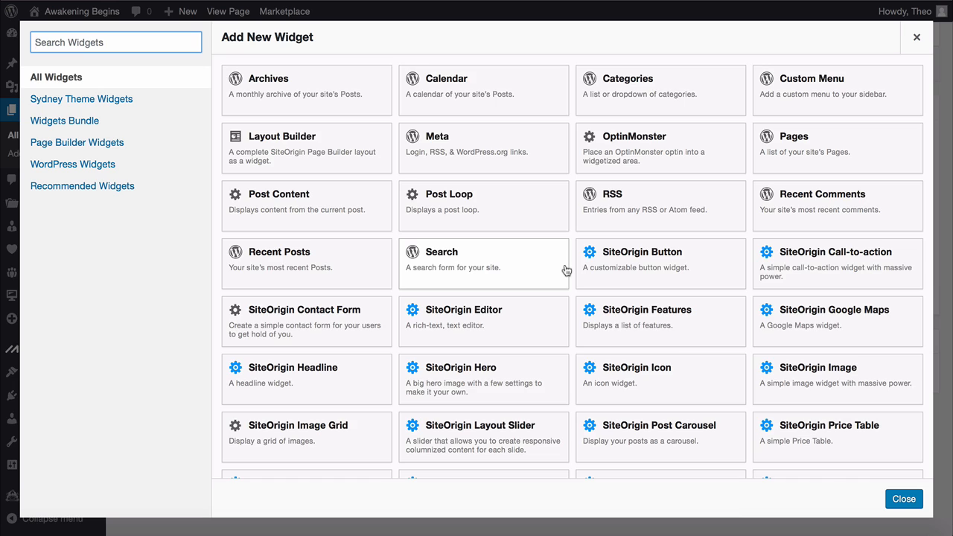
{"action": "scroll", "coordinate": [566, 271], "scroll_direction": "down", "scroll_amount": 5}
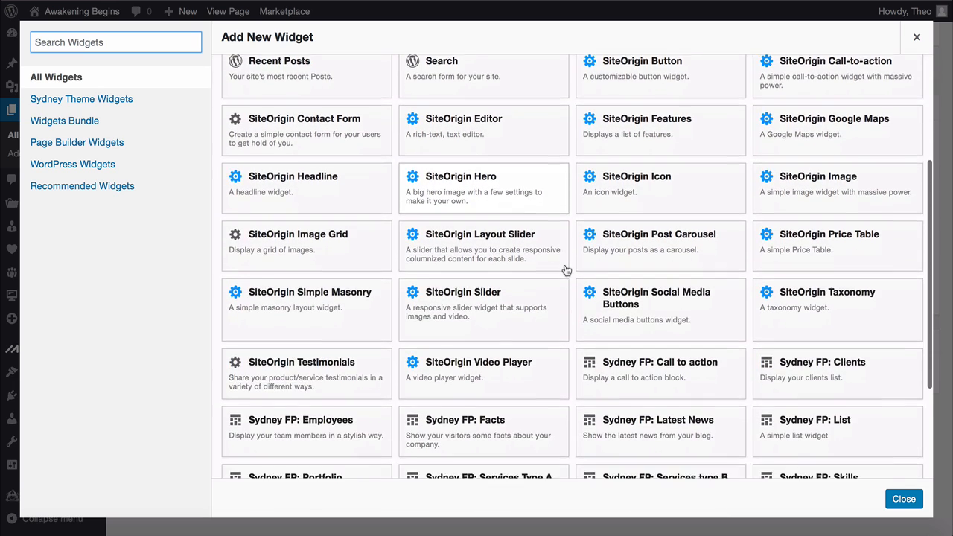
{"action": "scroll", "coordinate": [566, 270], "scroll_direction": "down", "scroll_amount": 1}
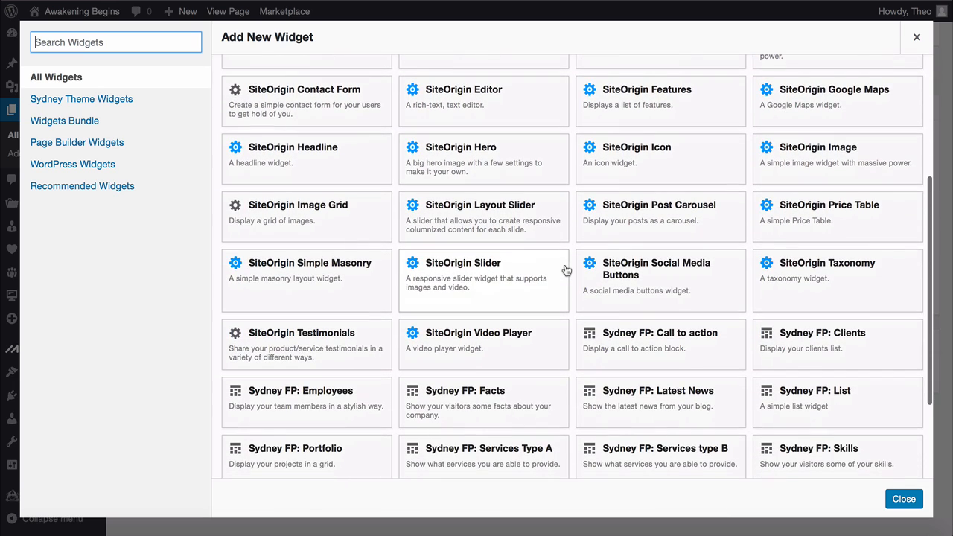
{"action": "left_click", "coordinate": [685, 277]}
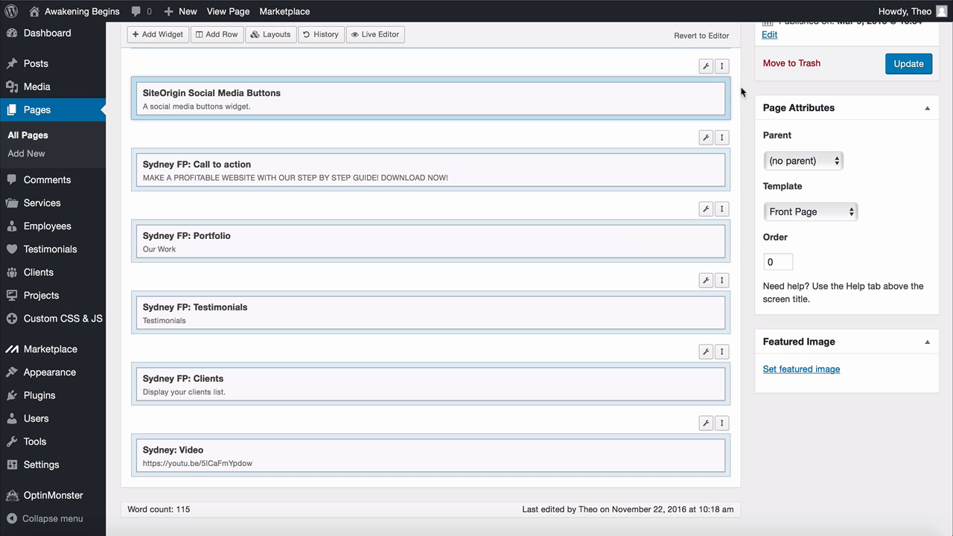
{"action": "left_click_drag", "start_coordinate": [725, 66], "coordinate": [734, 421]}
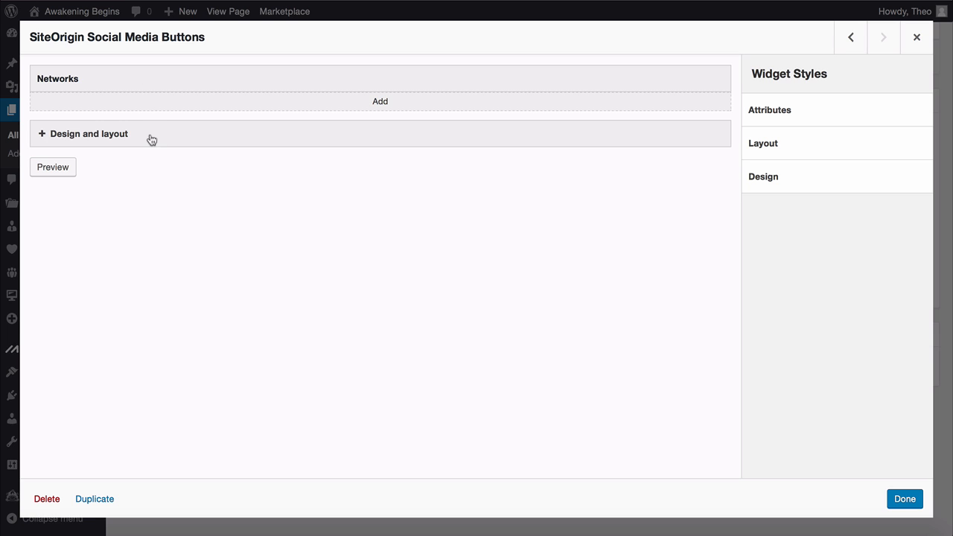
Add a network entry to the Social Media Buttons widget and open its choice of networks
{"action": "left_click", "coordinate": [379, 104]}
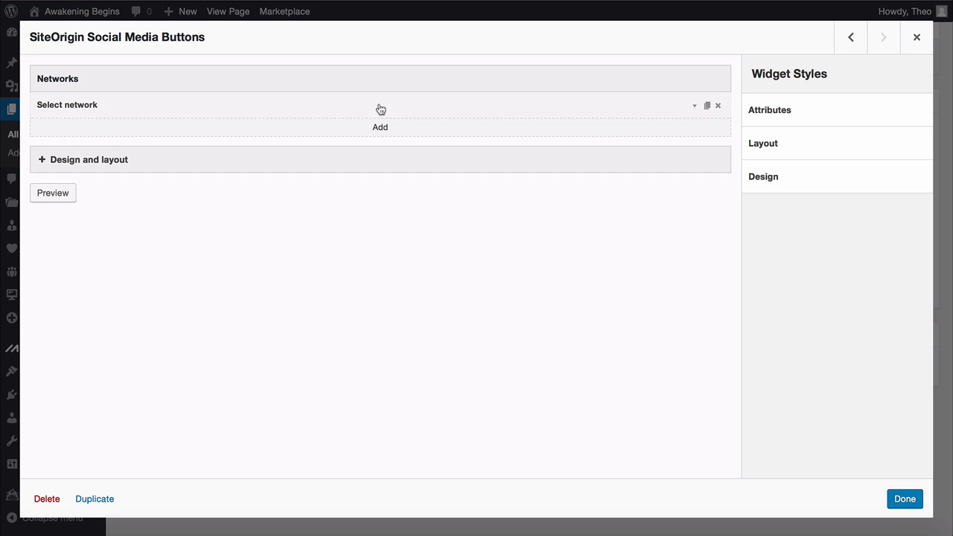
{"action": "left_click", "coordinate": [157, 103]}
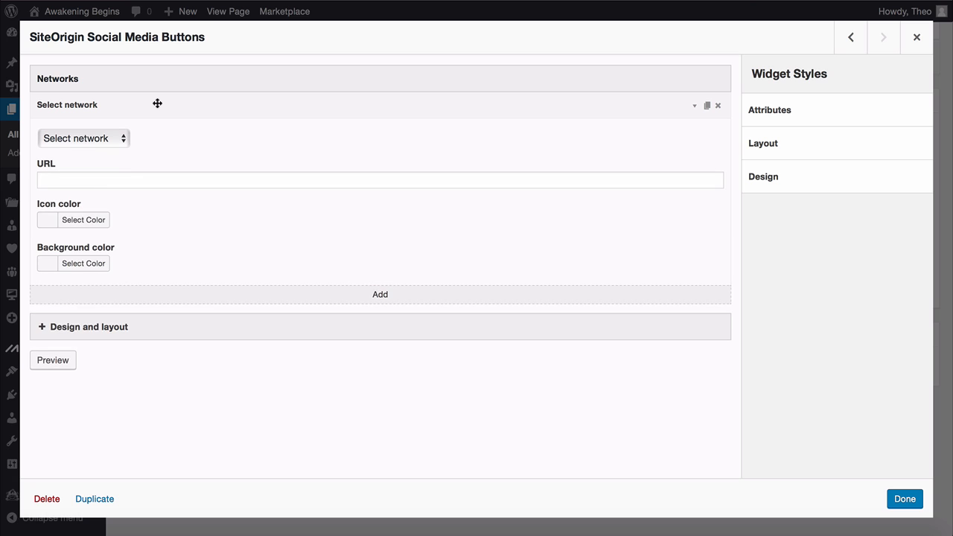
{"action": "left_click", "coordinate": [124, 140]}
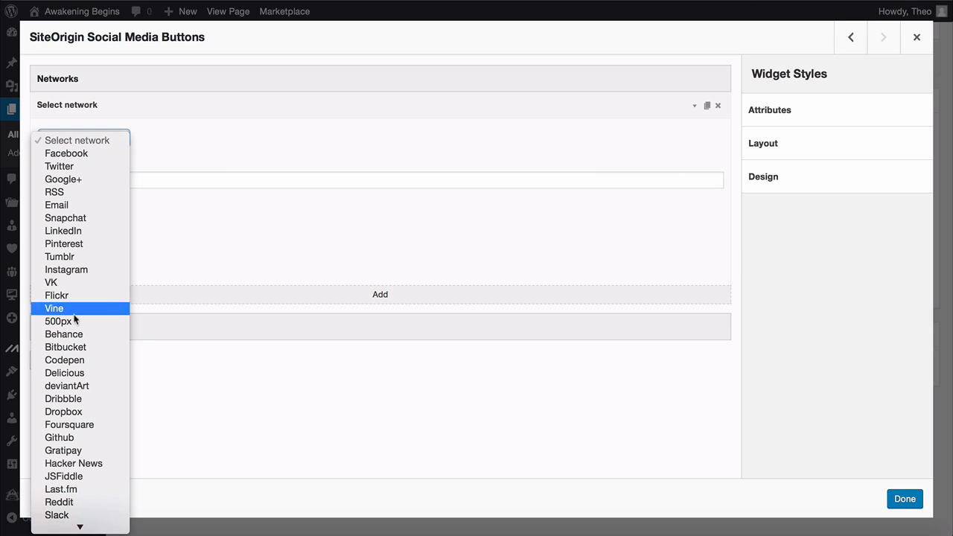
{"action": "left_click", "coordinate": [99, 154]}
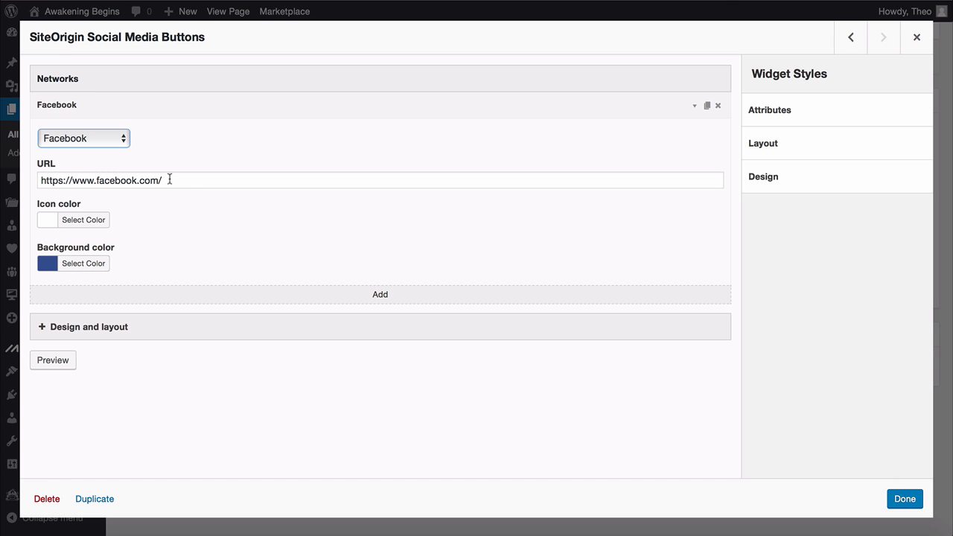
{"action": "left_click_drag", "start_coordinate": [173, 179], "coordinate": [41, 177]}
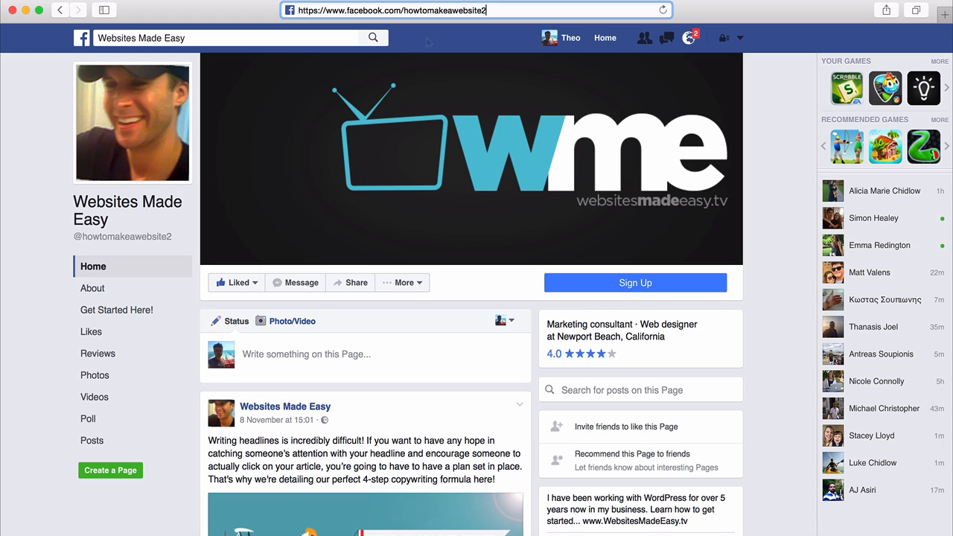
{"action": "left_click_drag", "start_coordinate": [489, 11], "coordinate": [298, 9]}
{"action": "key", "text": "super+c"}
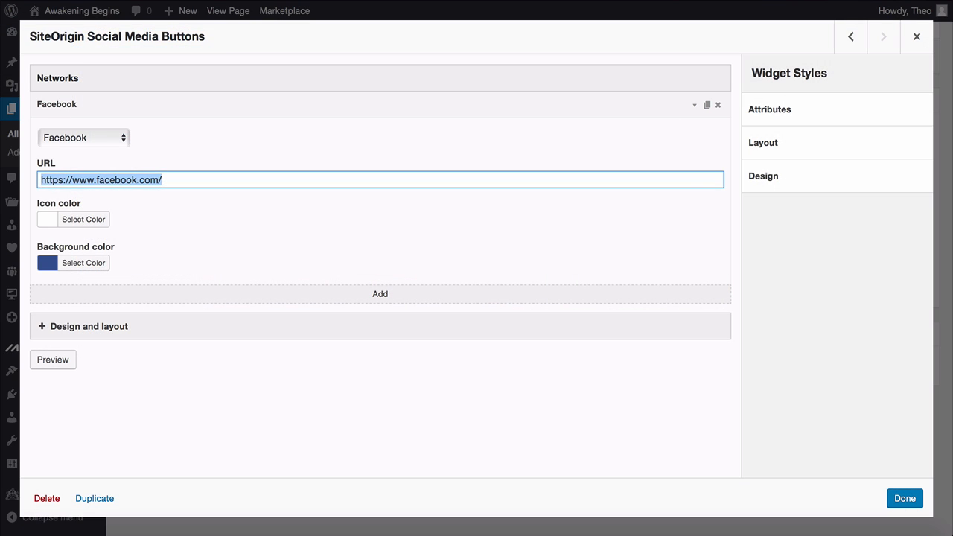
{"action": "key", "text": "BackSpace"}
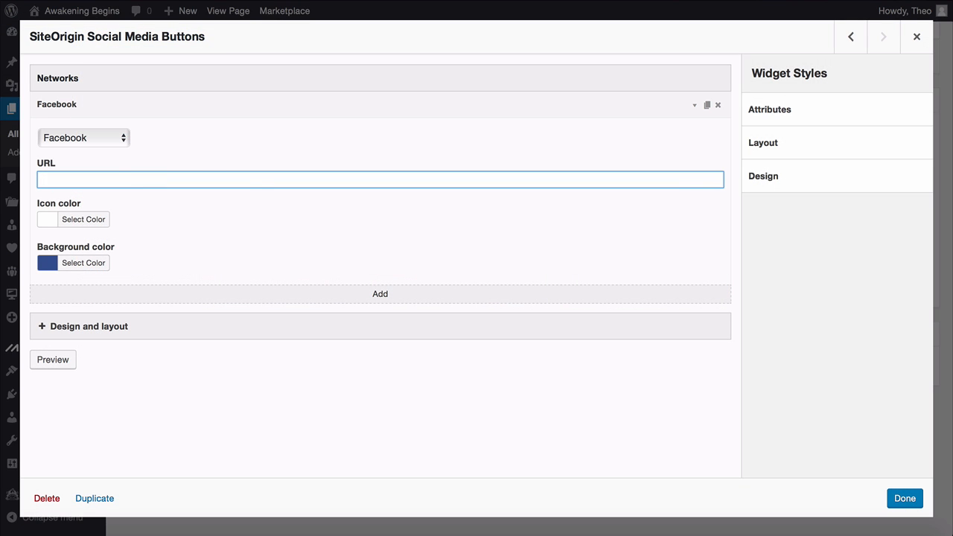
{"action": "key", "text": "super+v"}
{"action": "left_click", "coordinate": [278, 232]}
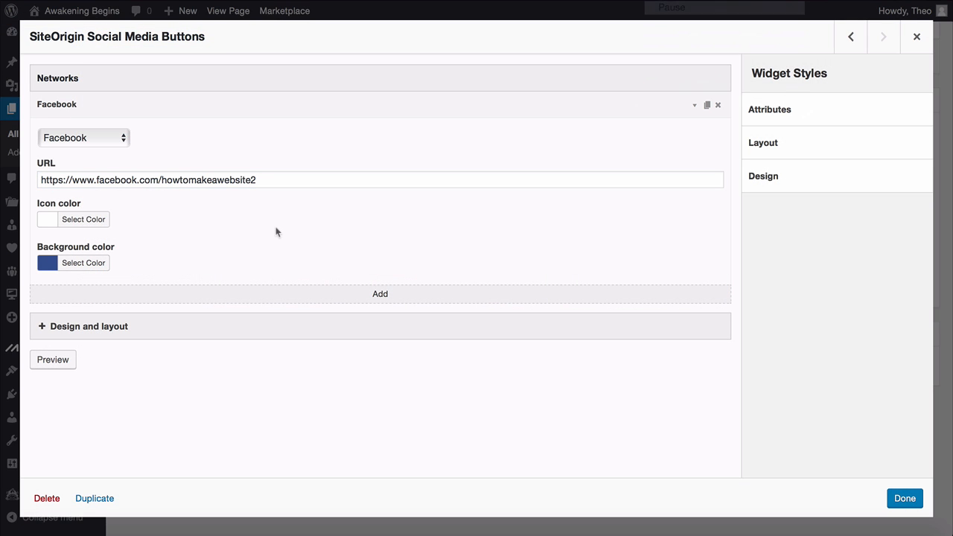
Add a second network entry below Facebook and open its list of network choices
{"action": "left_click", "coordinate": [380, 294]}
{"action": "left_click", "coordinate": [231, 296]}
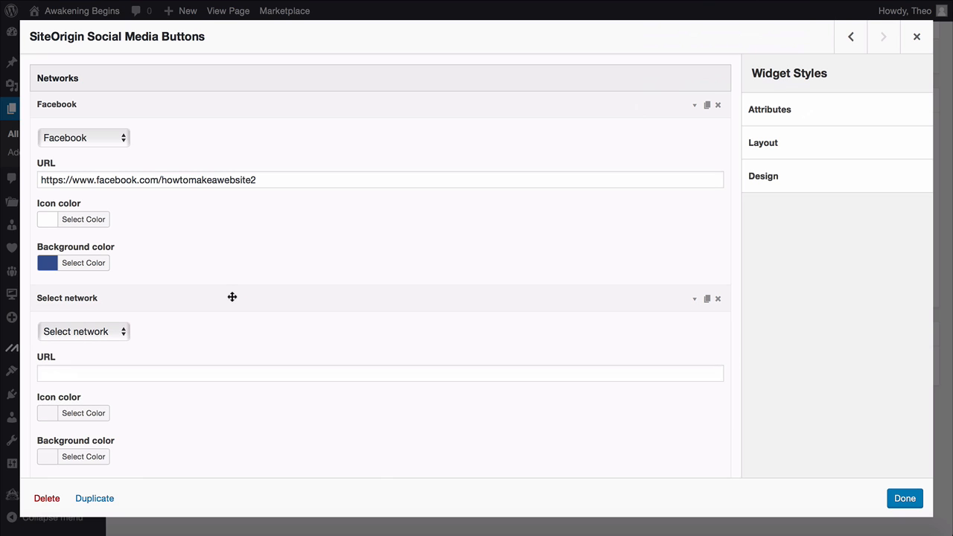
{"action": "left_click", "coordinate": [125, 332]}
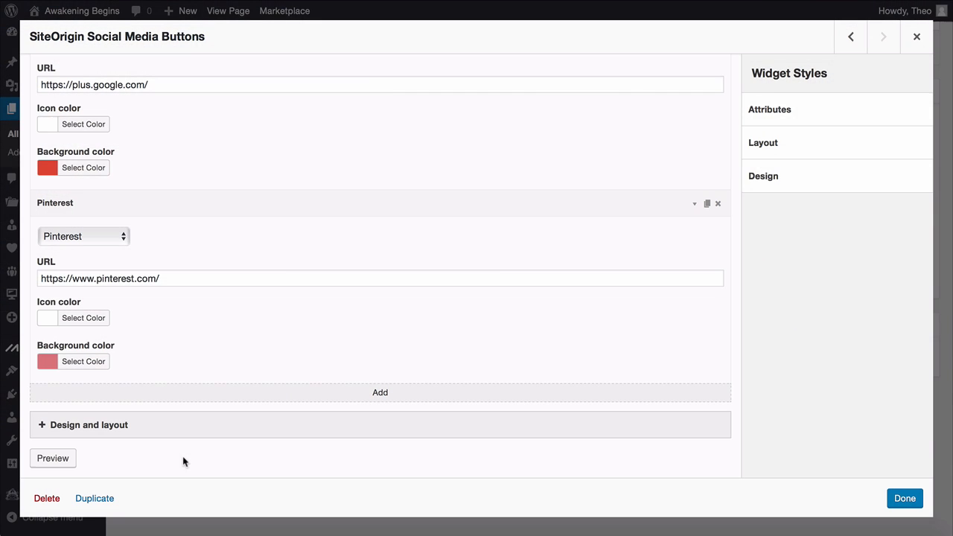
Keep the buttons' design at Flat theme, Normal icon size, Low padding and Center alignment, and finish editing the widget
{"action": "left_click", "coordinate": [121, 425]}
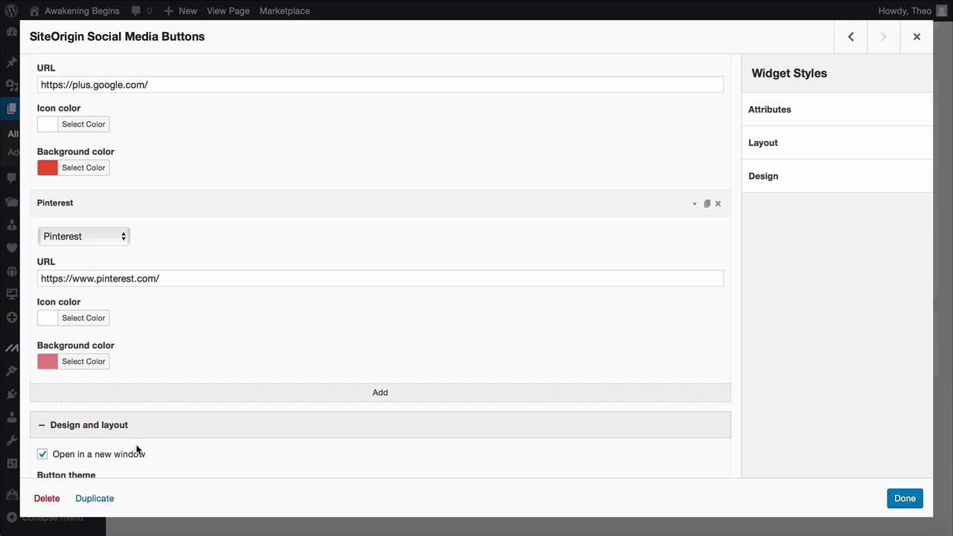
{"action": "scroll", "coordinate": [170, 446], "scroll_direction": "down", "scroll_amount": 8}
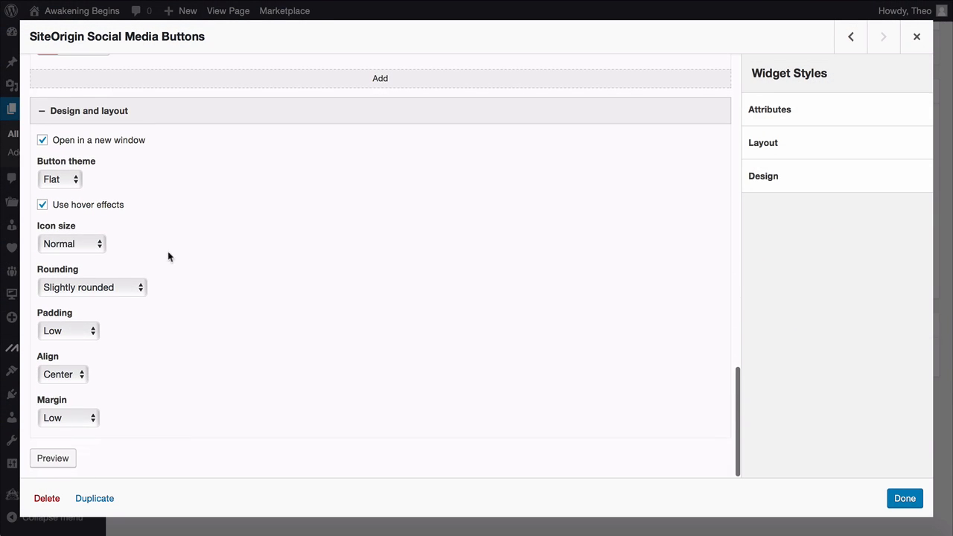
{"action": "left_click", "coordinate": [78, 179]}
{"action": "left_click", "coordinate": [74, 182]}
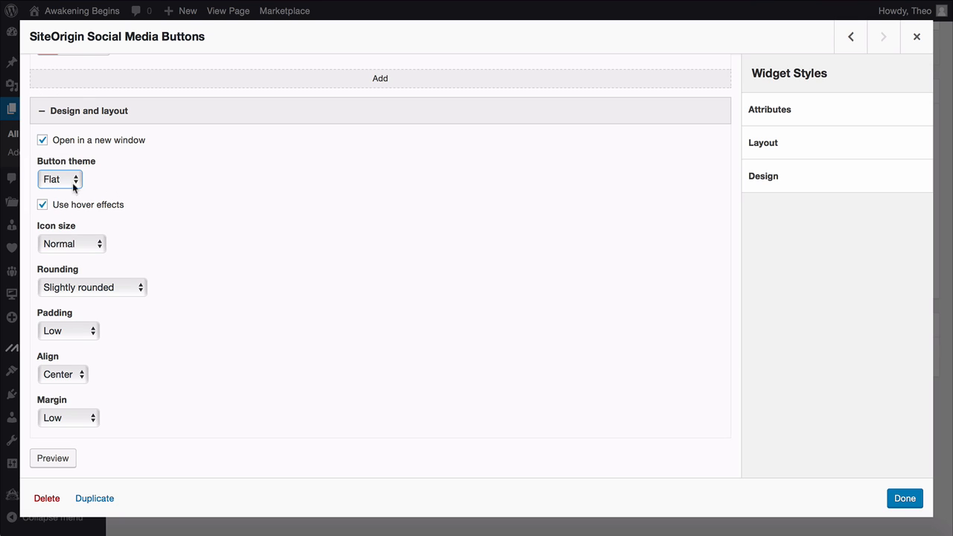
{"action": "left_click", "coordinate": [104, 243]}
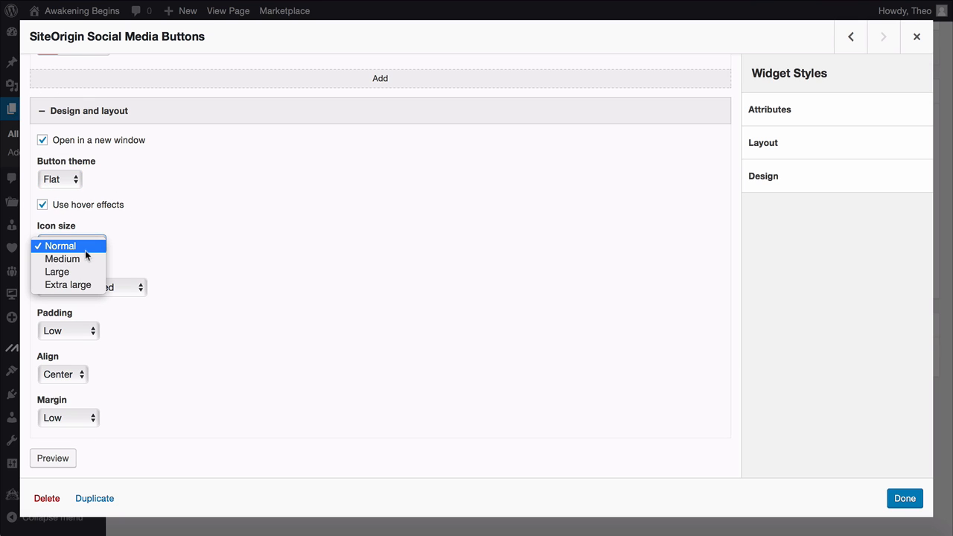
{"action": "left_click", "coordinate": [83, 244]}
{"action": "scroll", "coordinate": [191, 265], "scroll_direction": "down", "scroll_amount": 1}
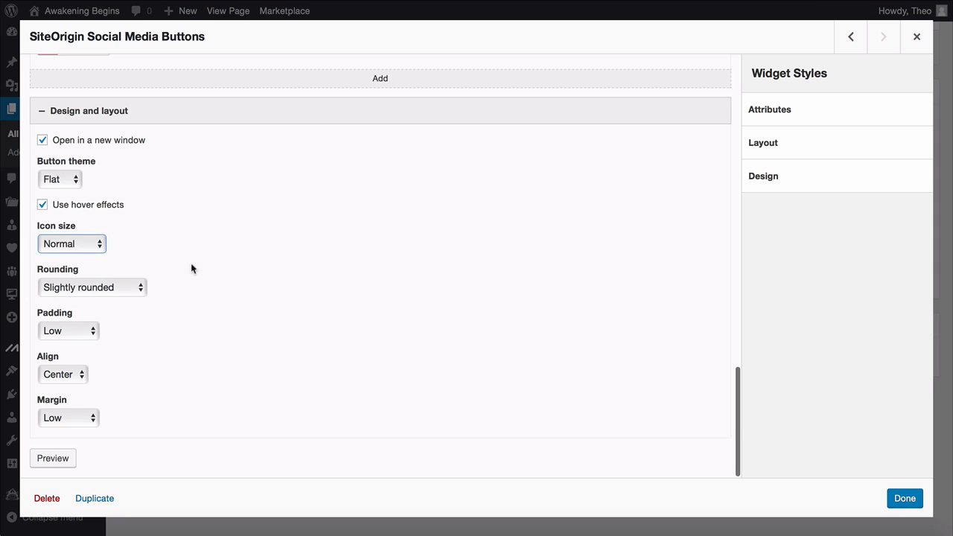
{"action": "left_click", "coordinate": [96, 335]}
{"action": "left_click", "coordinate": [141, 337]}
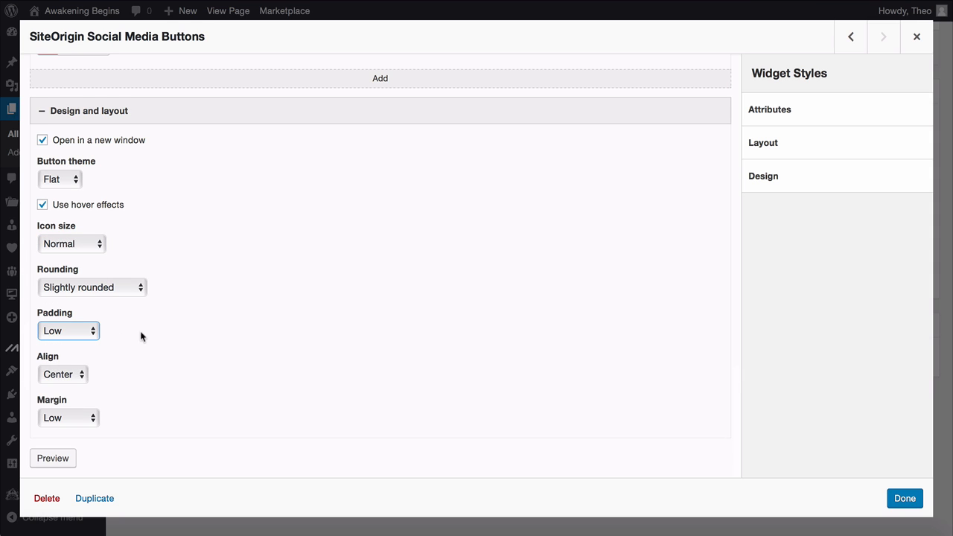
{"action": "left_click", "coordinate": [80, 377]}
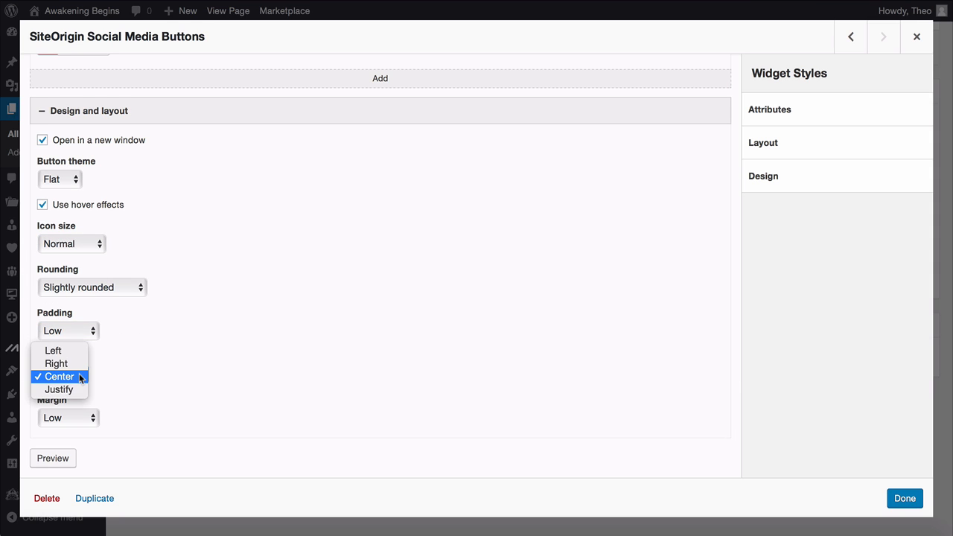
{"action": "left_click", "coordinate": [67, 376]}
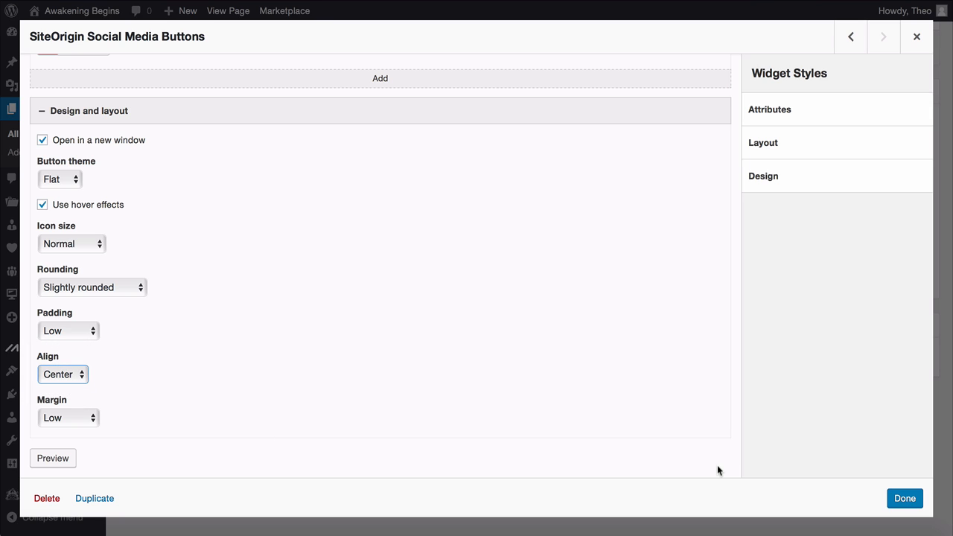
{"action": "left_click", "coordinate": [905, 499]}
Edit the social media buttons row to use 20 px top/bottom padding and the Full Width row layout
{"action": "mouse_move", "coordinate": [706, 413]}
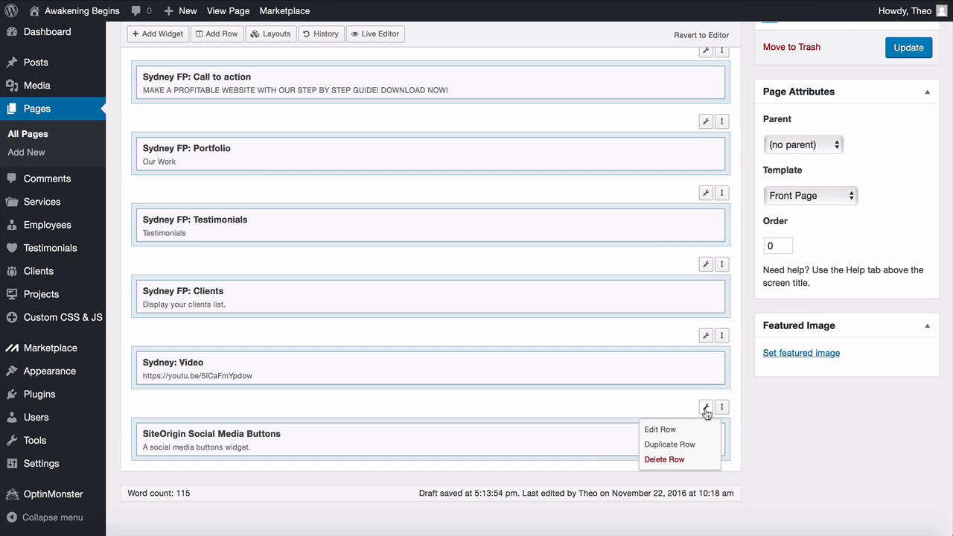
{"action": "left_click", "coordinate": [660, 430]}
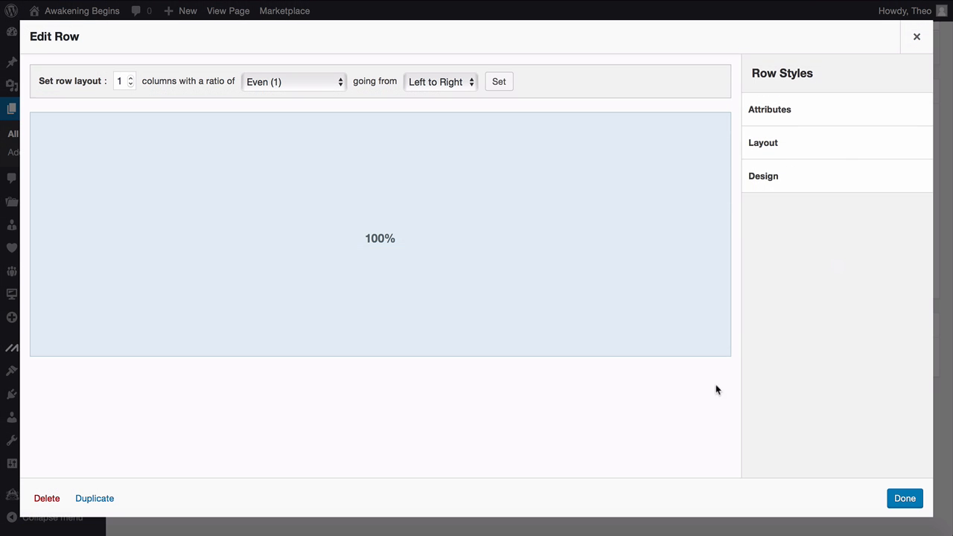
{"action": "left_click", "coordinate": [769, 150]}
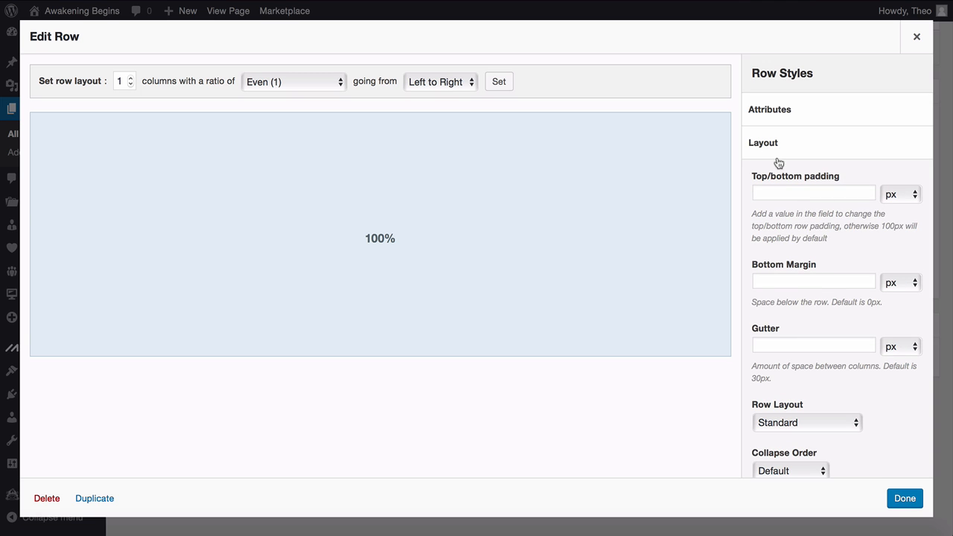
{"action": "left_click", "coordinate": [782, 191]}
{"action": "type", "text": "20"}
{"action": "left_click", "coordinate": [826, 422]}
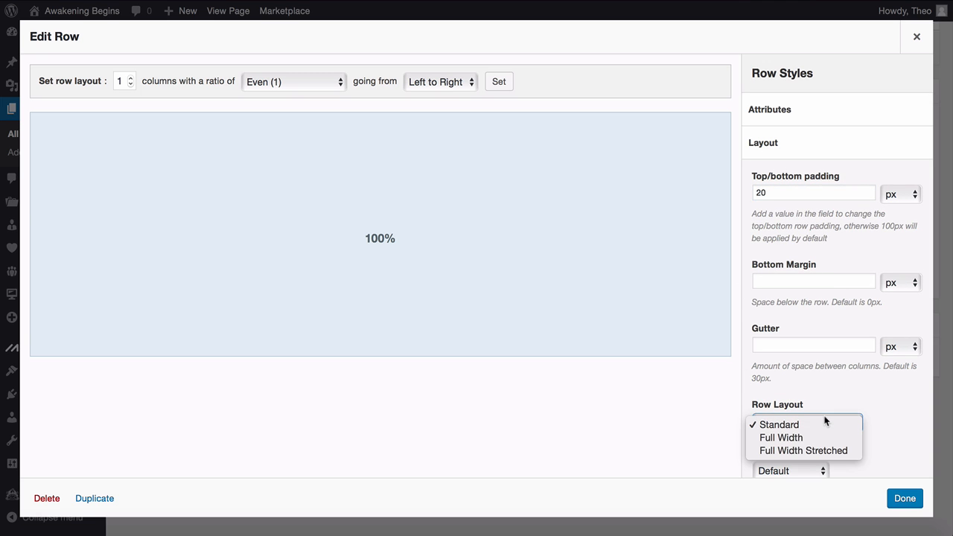
{"action": "left_click", "coordinate": [790, 437]}
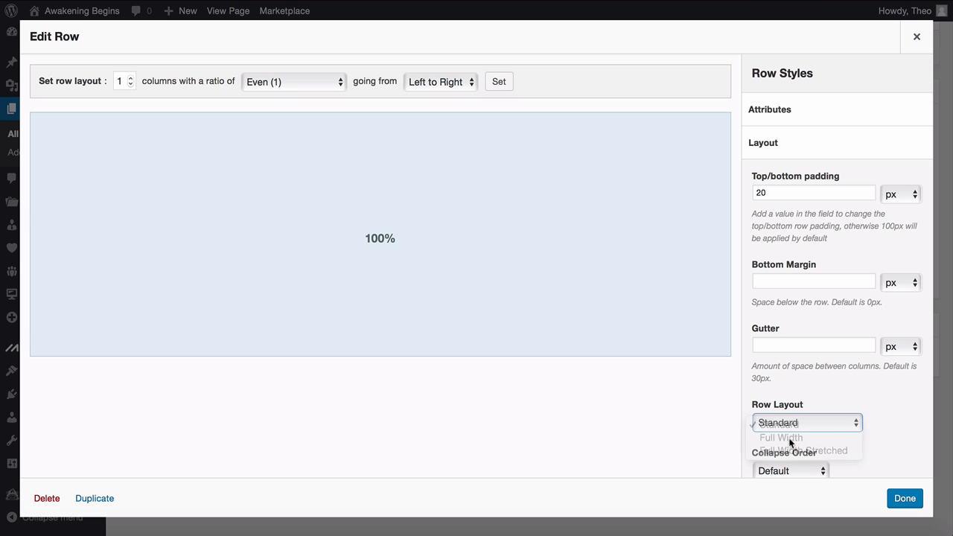
{"action": "left_click", "coordinate": [905, 499]}
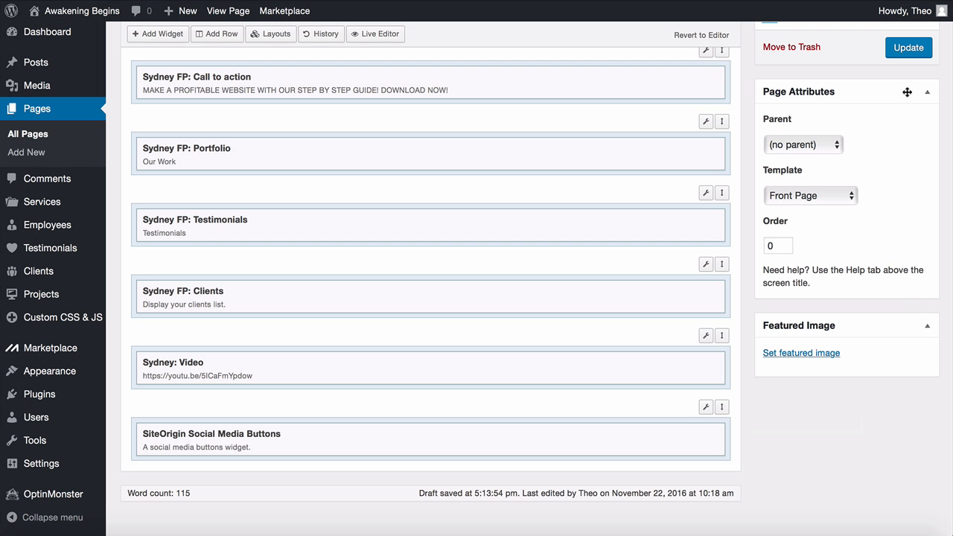
Update the page and review the live homepage below the header image
{"action": "left_click", "coordinate": [908, 48]}
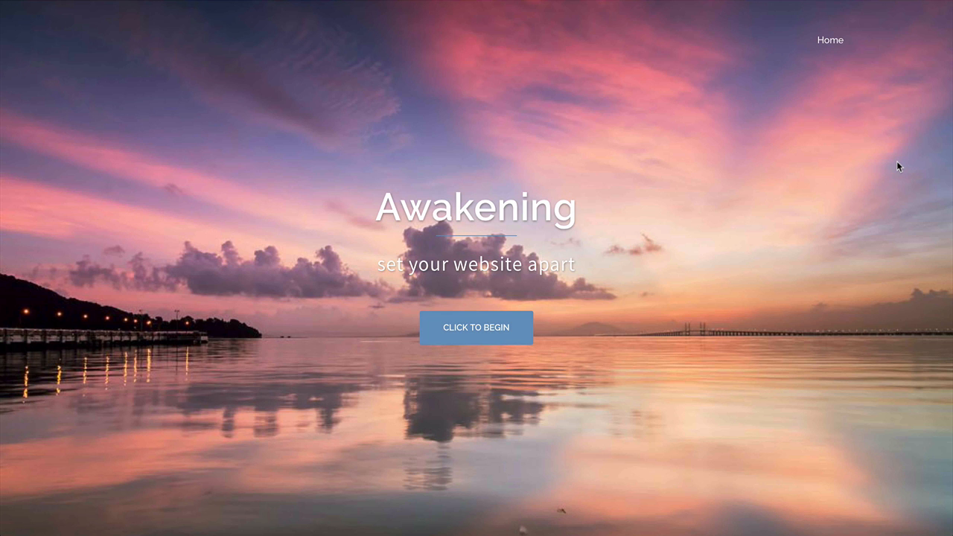
{"action": "scroll", "coordinate": [897, 162], "scroll_direction": "down", "scroll_amount": 5}
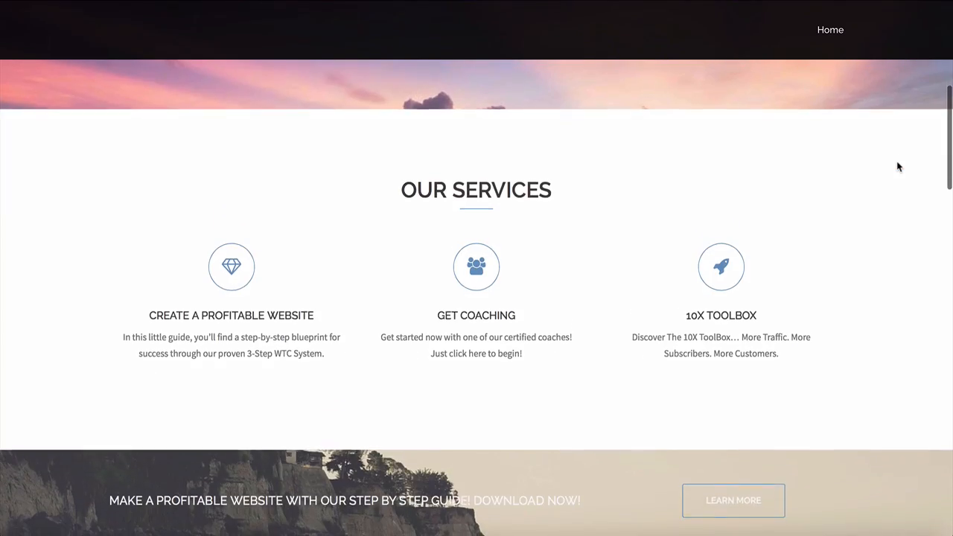
{"action": "scroll", "coordinate": [897, 165], "scroll_direction": "down", "scroll_amount": 10}
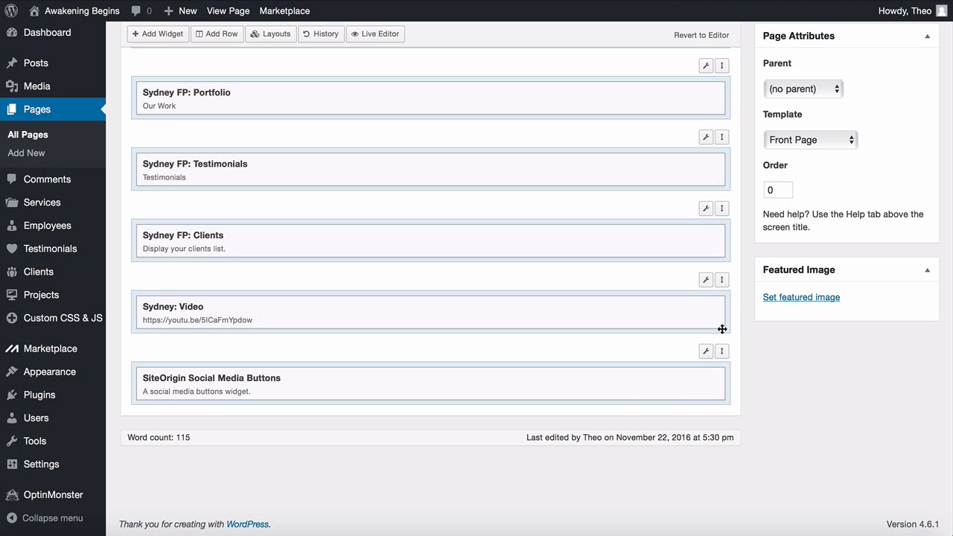
Change the social media buttons row's background color to a dark gray shade and review the live homepage
{"action": "mouse_move", "coordinate": [704, 352]}
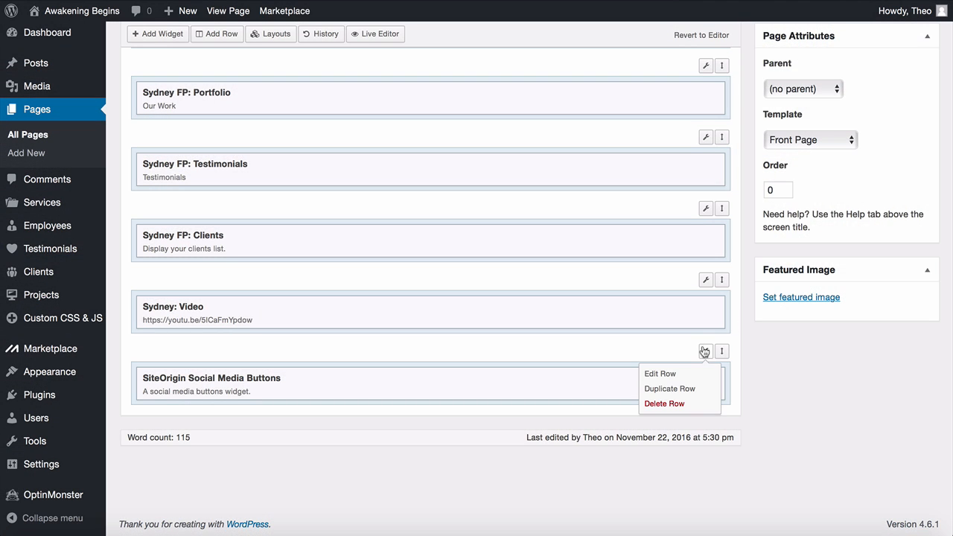
{"action": "left_click", "coordinate": [666, 377]}
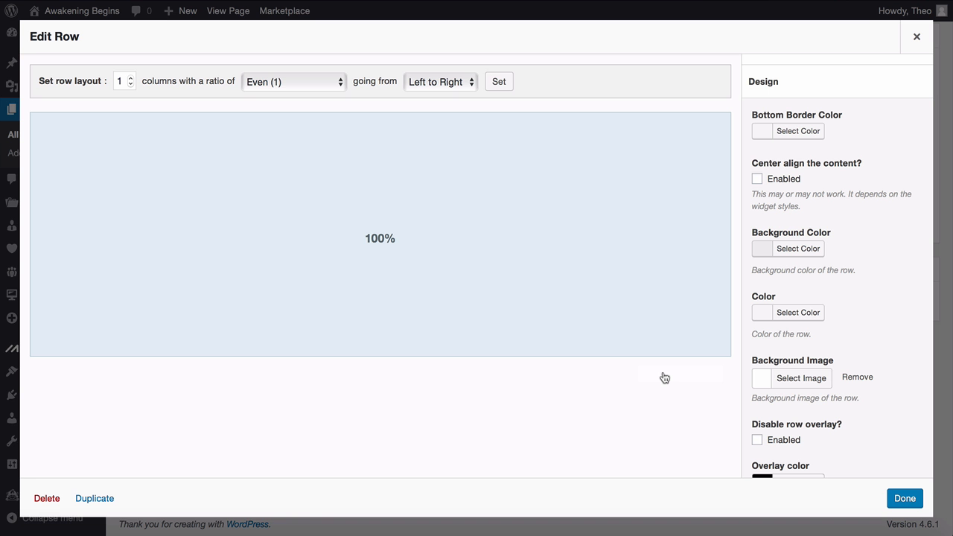
{"action": "left_click", "coordinate": [767, 249]}
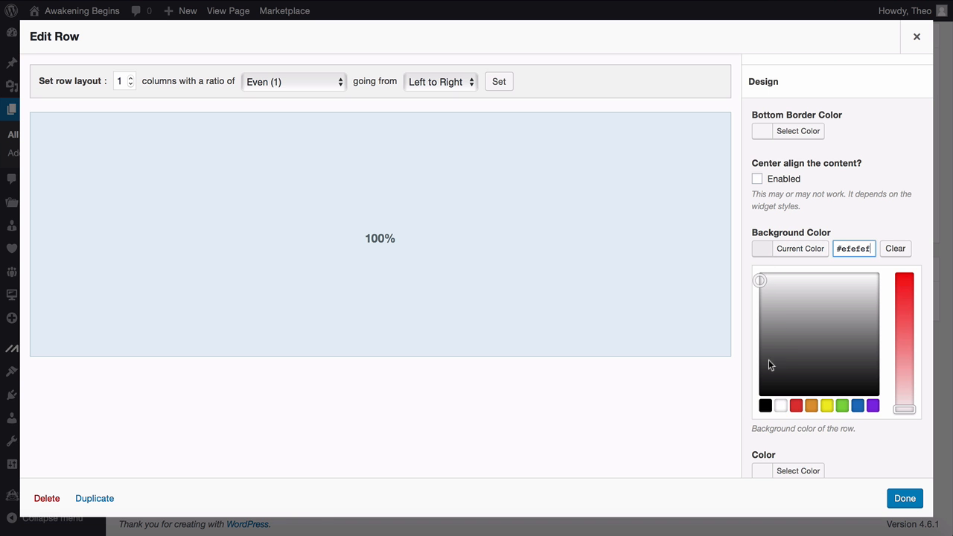
{"action": "left_click_drag", "start_coordinate": [768, 361], "coordinate": [752, 383]}
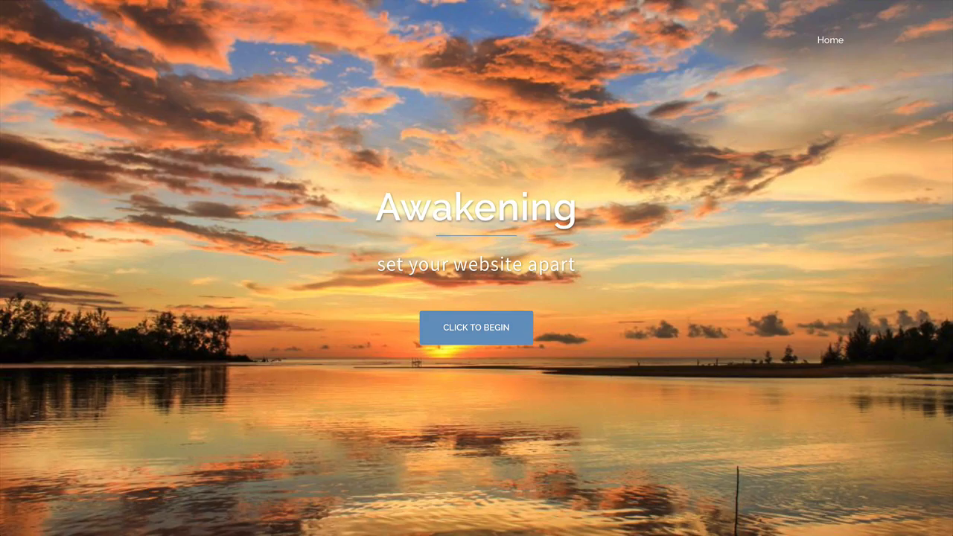
{"action": "scroll", "coordinate": [477, 268], "scroll_direction": "down", "scroll_amount": 5}
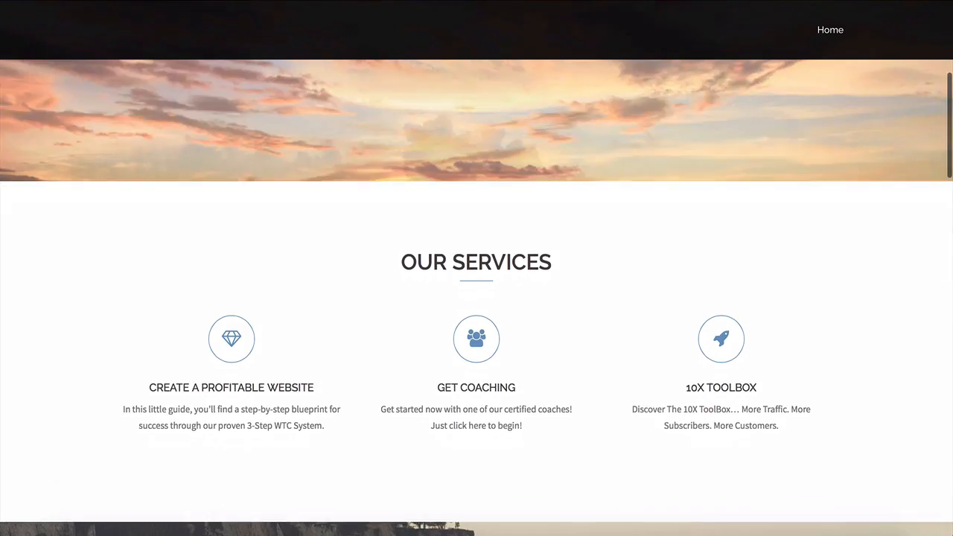
{"action": "scroll", "coordinate": [476, 298], "scroll_direction": "down", "scroll_amount": 3}
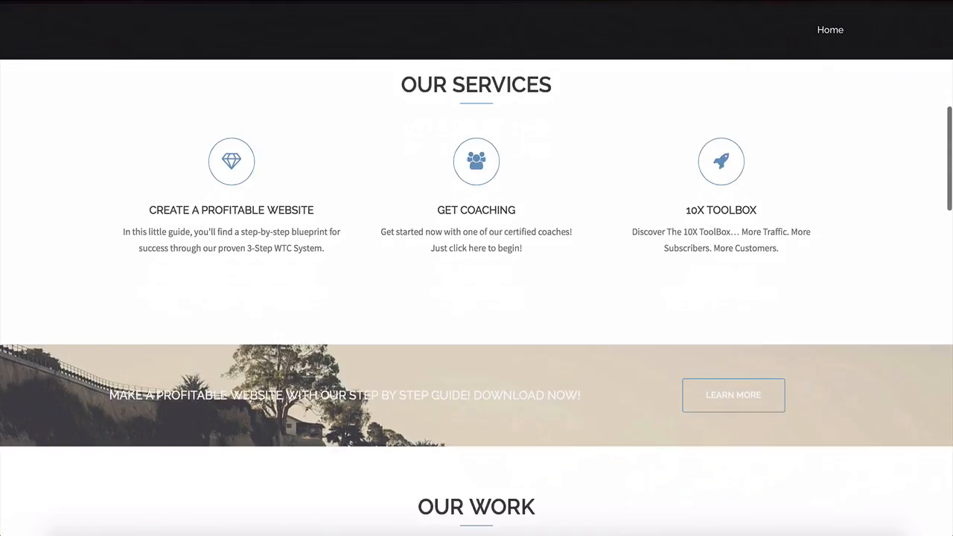
{"action": "scroll", "coordinate": [476, 298], "scroll_direction": "down", "scroll_amount": 2}
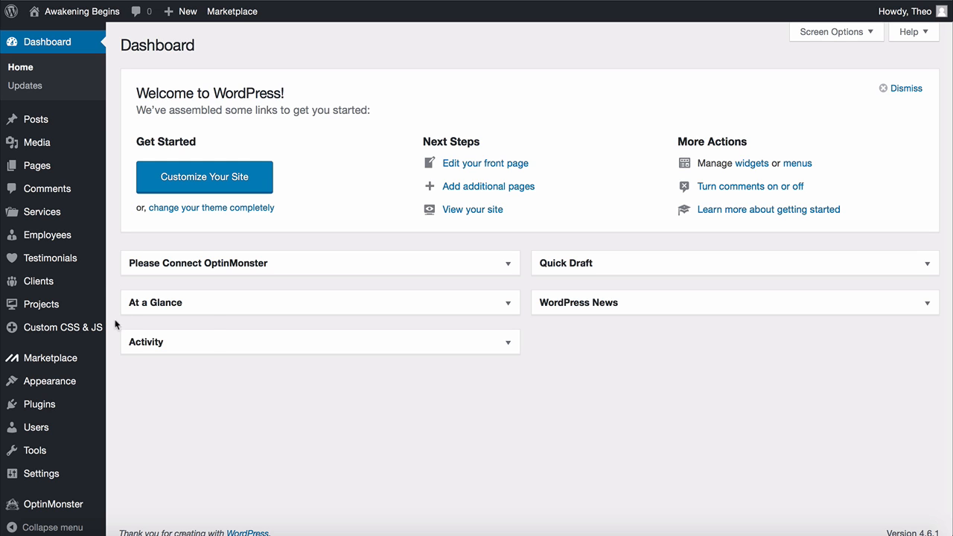
Start a new custom CSS code and add a .text-slider h2.maintitle rule below the comment with font-size:90px
{"action": "mouse_move", "coordinate": [96, 326]}
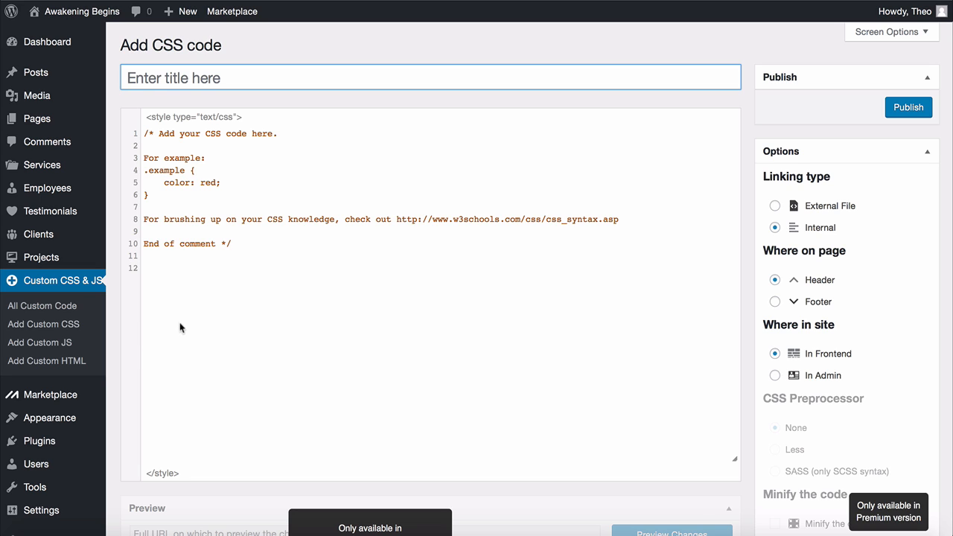
{"action": "left_click", "coordinate": [183, 268]}
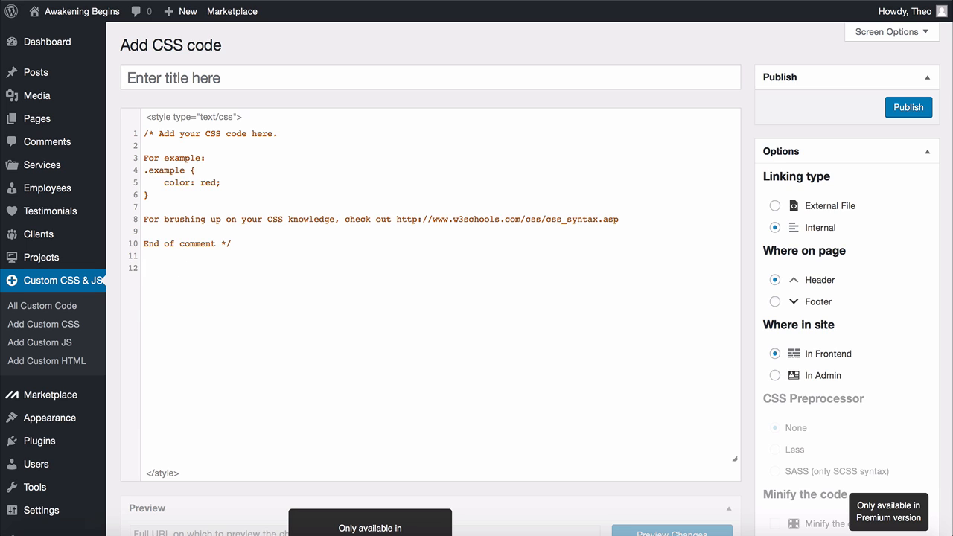
{"action": "type", "text": ".text-slider h2.maintitle{"}
{"action": "key", "text": "Return"}
{"action": "type", "text": "font"}
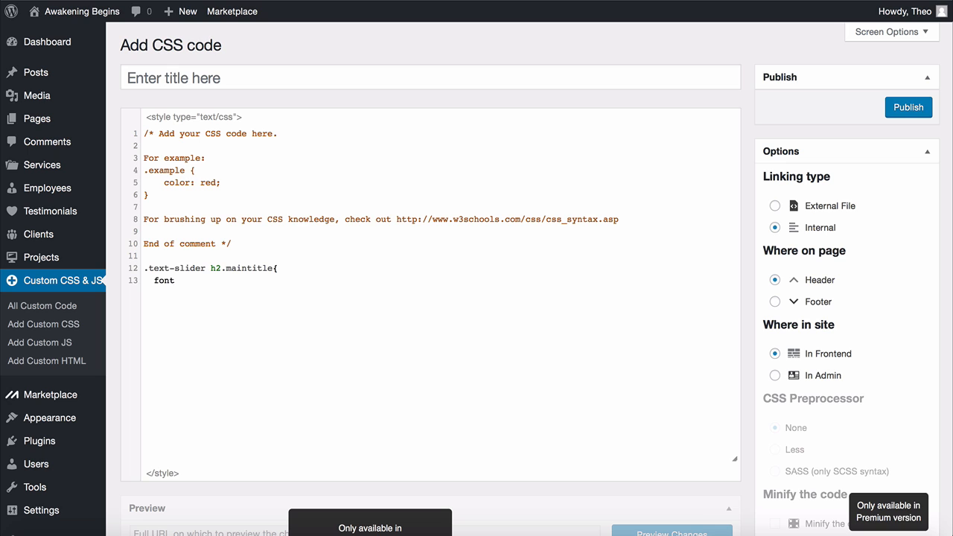
{"action": "type", "text": "-"}
{"action": "type", "text": "size"}
{"action": "type", "text": ":"}
{"action": "type", "text": "90px"}
{"action": "type", "text": "}"}
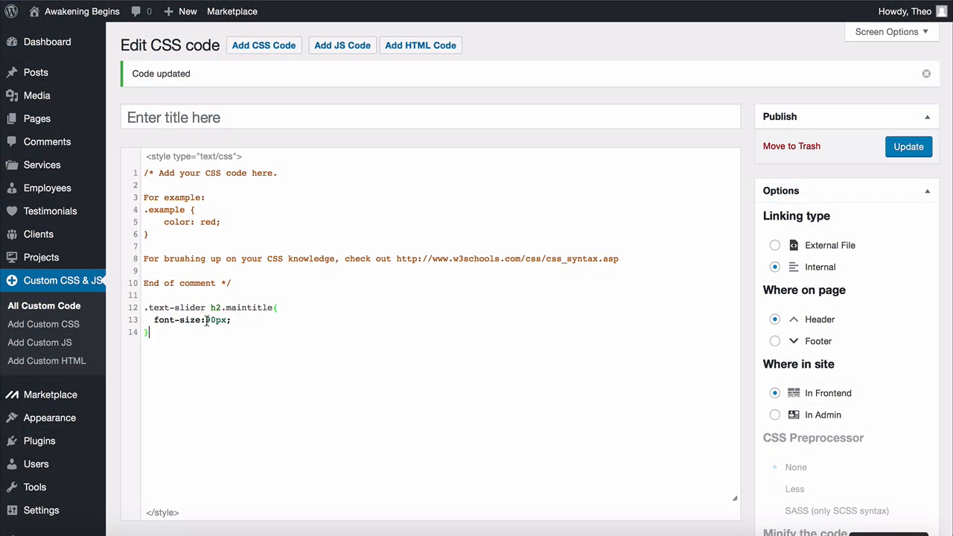
Review the live About Us page from its heading and text down to the large image below
{"action": "left_click_drag", "start_coordinate": [205, 320], "coordinate": [216, 321]}
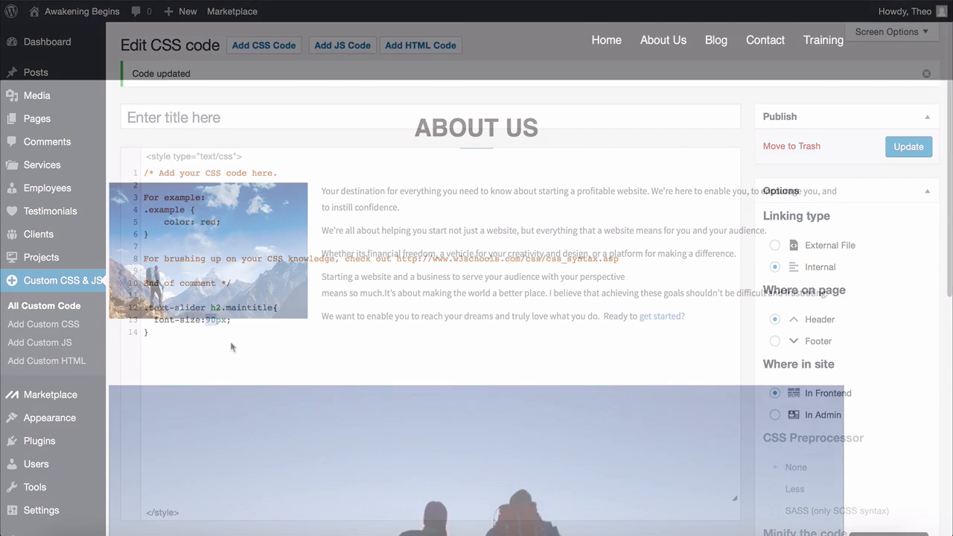
{"action": "scroll", "coordinate": [477, 298], "scroll_direction": "down", "scroll_amount": 5}
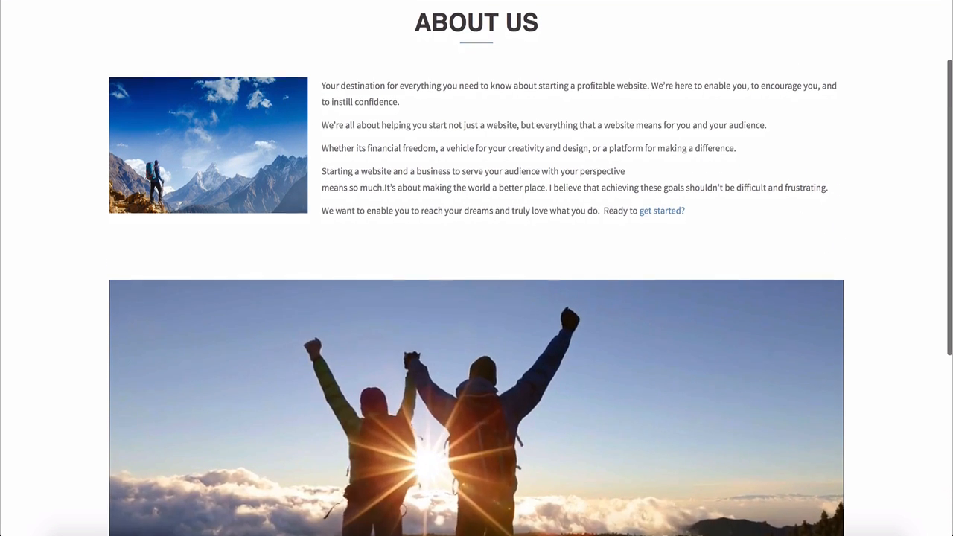
{"action": "scroll", "coordinate": [477, 298], "scroll_direction": "down", "scroll_amount": 5}
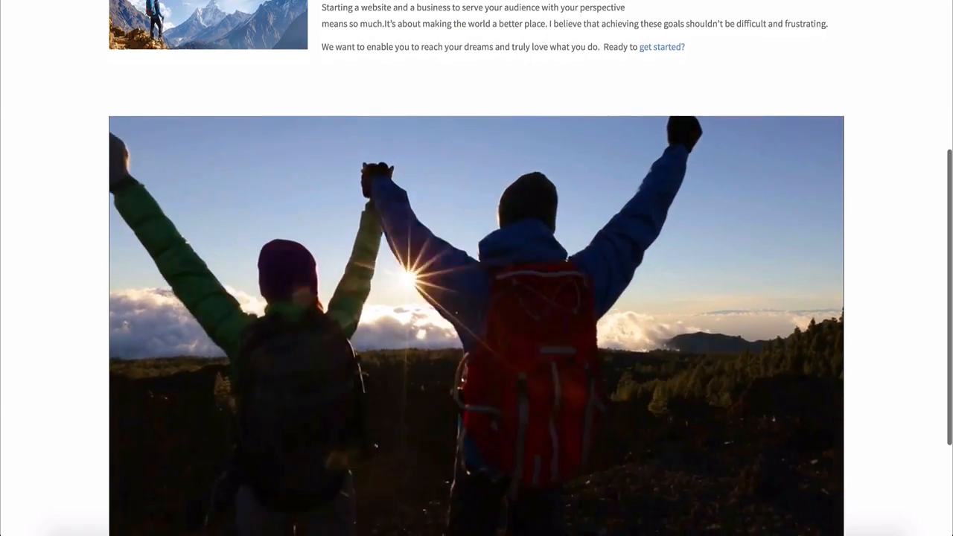
{"action": "scroll", "coordinate": [477, 297], "scroll_direction": "down", "scroll_amount": 2}
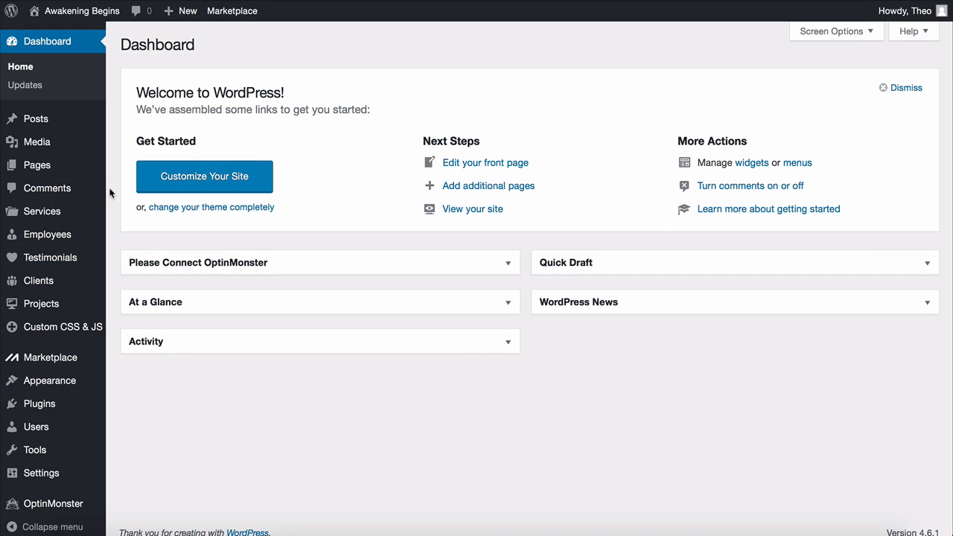
Create a new page titled "About Us" with the Front Page template and publish it
{"action": "mouse_move", "coordinate": [84, 165]}
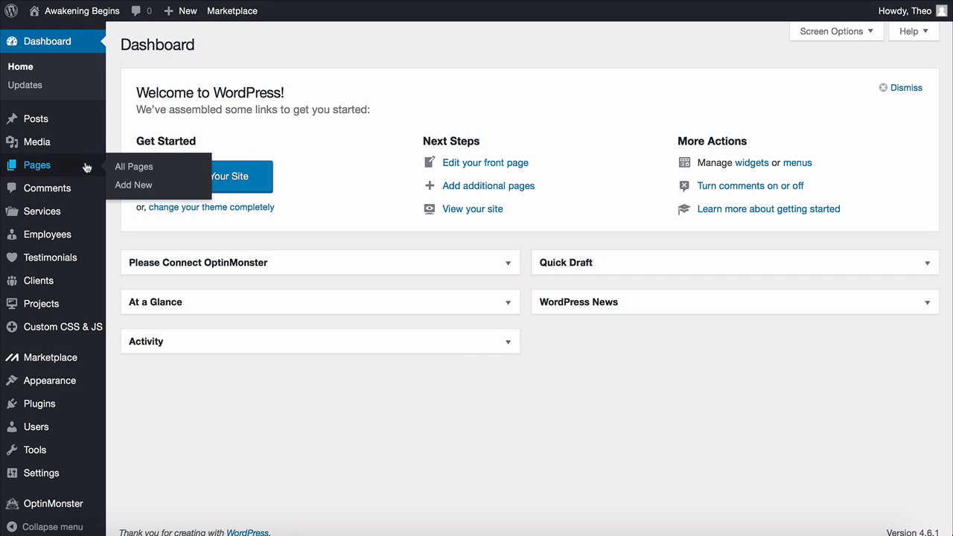
{"action": "left_click", "coordinate": [131, 186]}
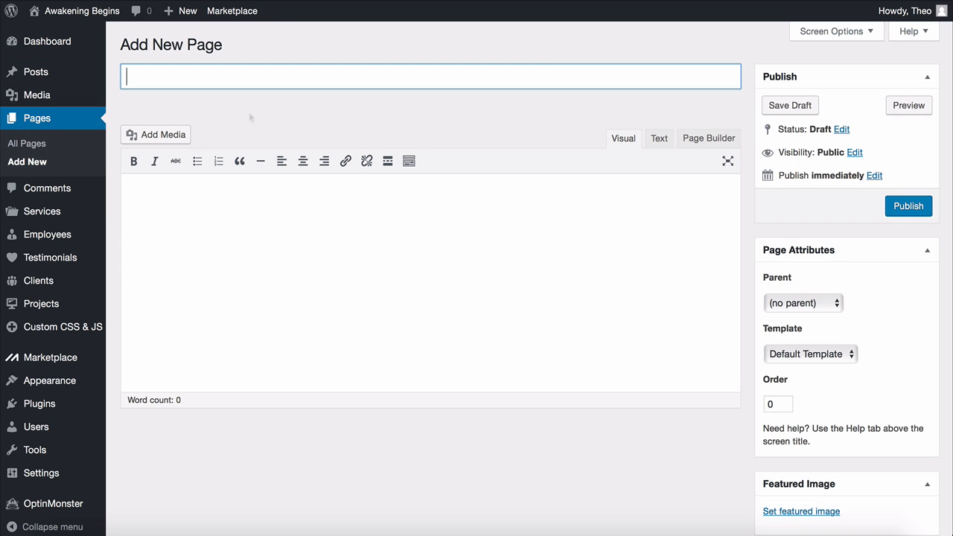
{"action": "type", "text": "About Us"}
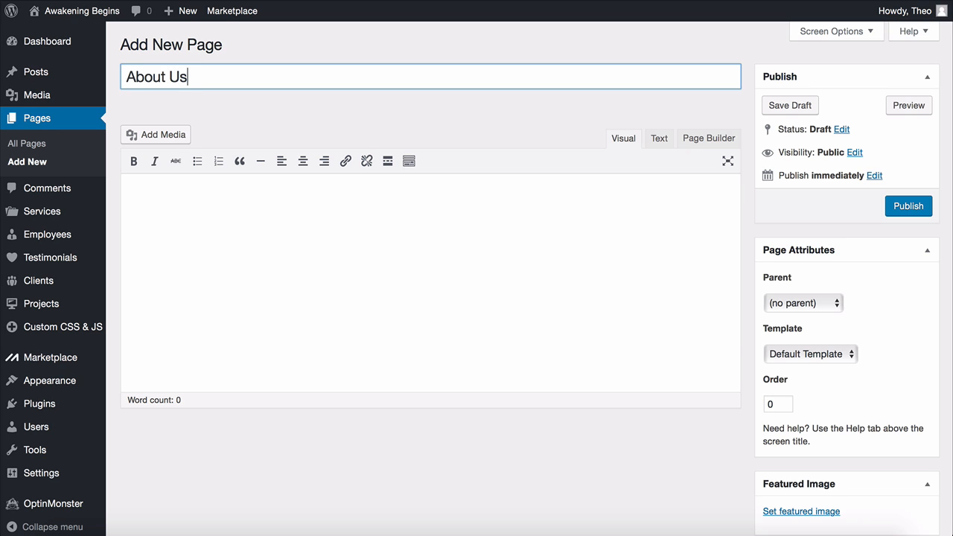
{"action": "left_click", "coordinate": [799, 356]}
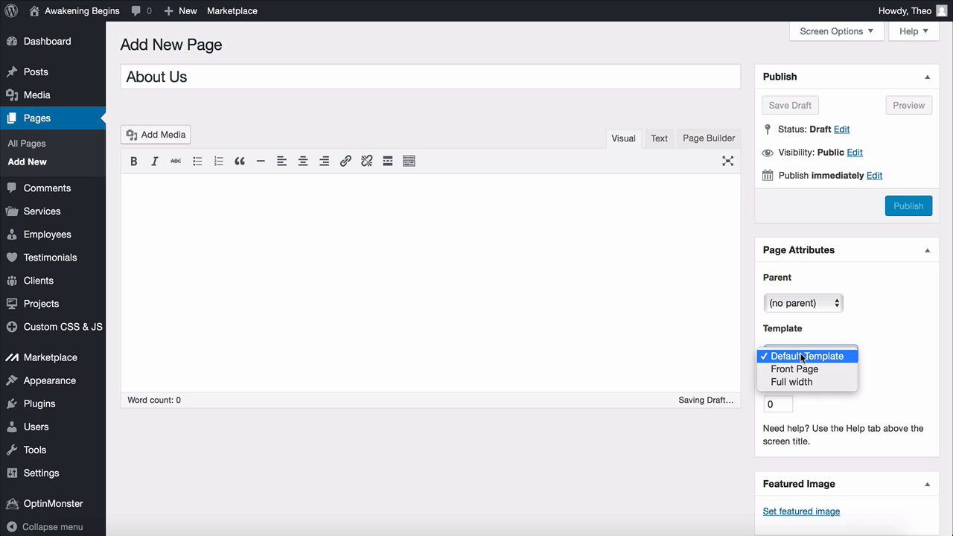
{"action": "left_click", "coordinate": [792, 371]}
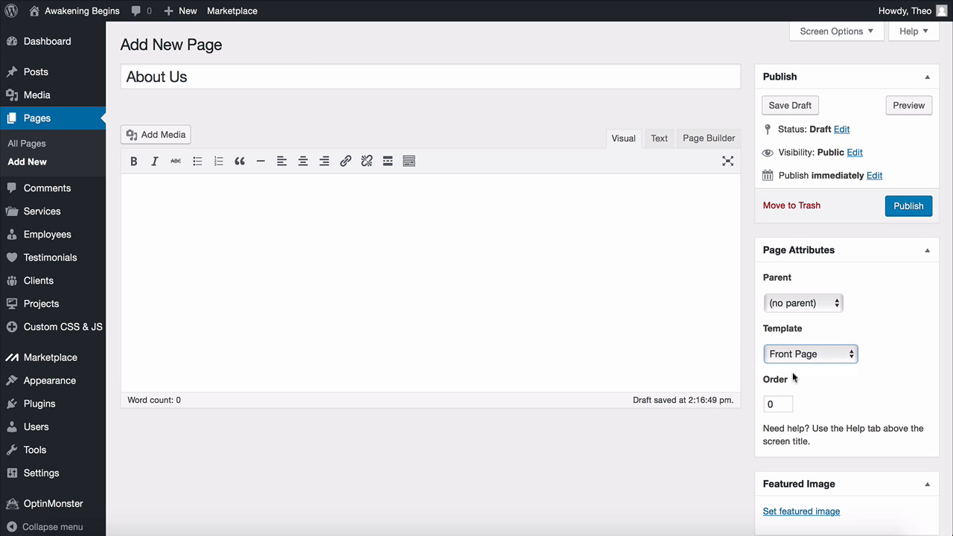
{"action": "left_click", "coordinate": [905, 209]}
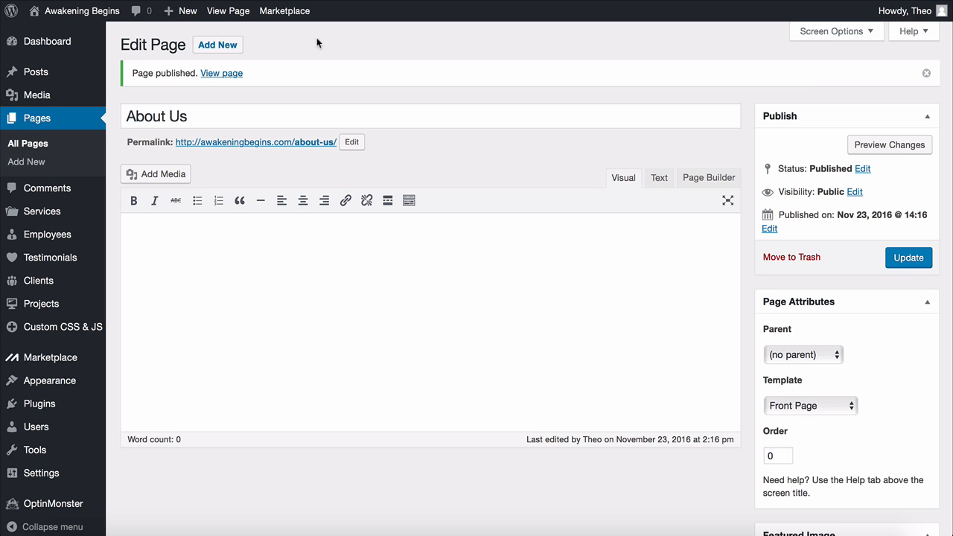
Add another page titled "Contact" with the Front Page template and publish it
{"action": "left_click", "coordinate": [222, 46]}
{"action": "type", "text": "C"}
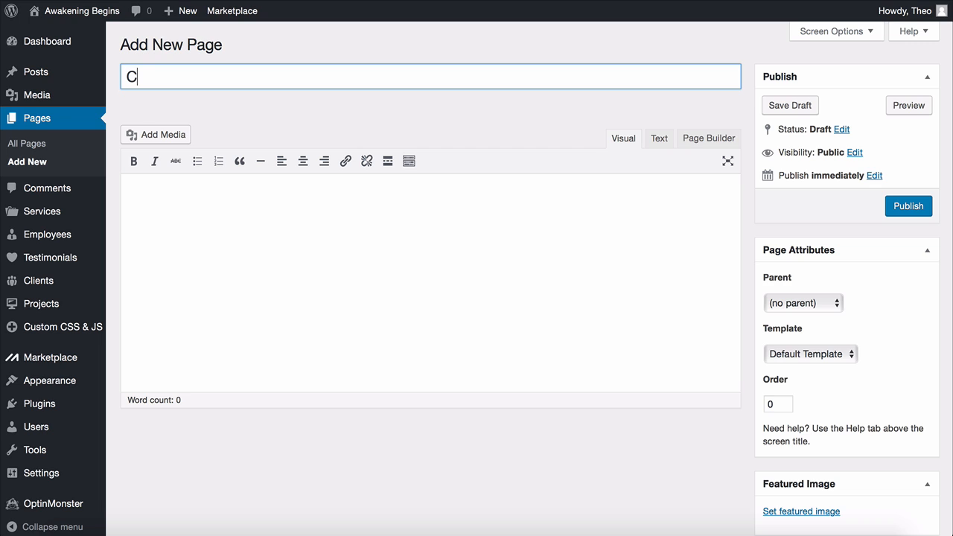
{"action": "type", "text": "ontact"}
{"action": "left_click", "coordinate": [790, 356]}
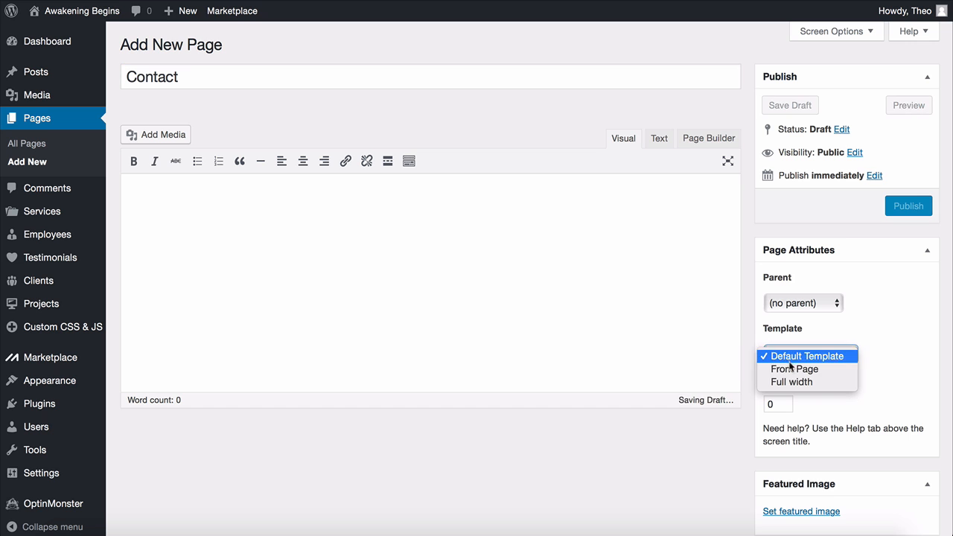
{"action": "left_click", "coordinate": [794, 368]}
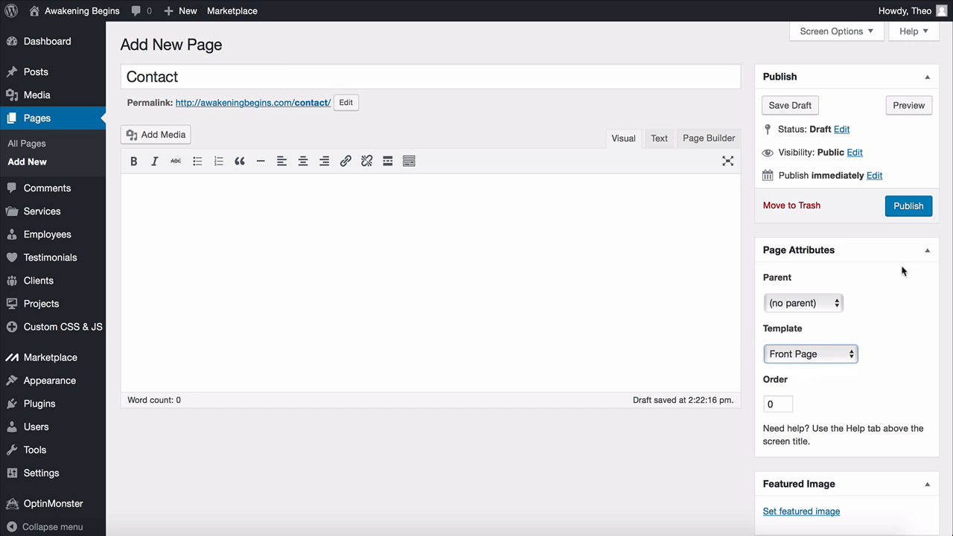
{"action": "left_click", "coordinate": [908, 206]}
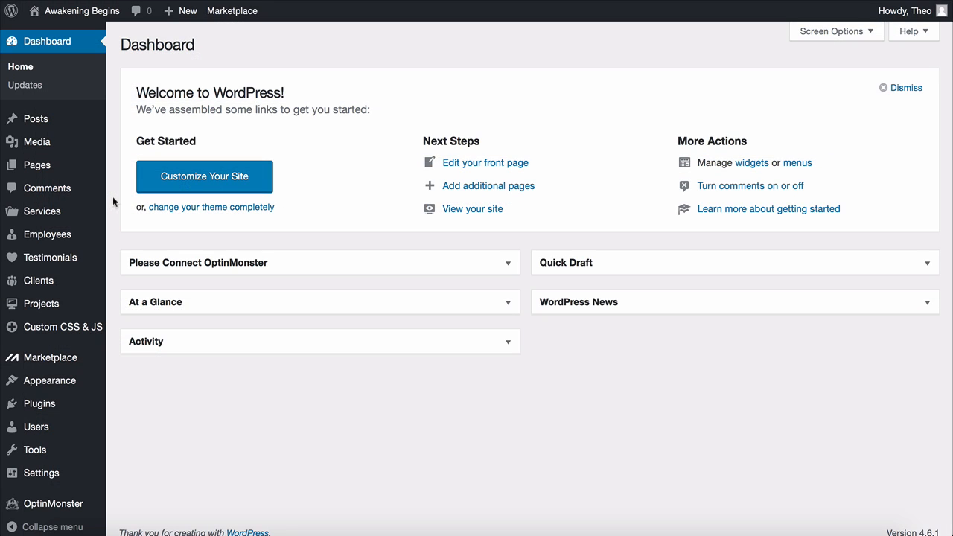
Move every page except About Us, Contact and Home to the trash in one bulk action
{"action": "mouse_move", "coordinate": [87, 168]}
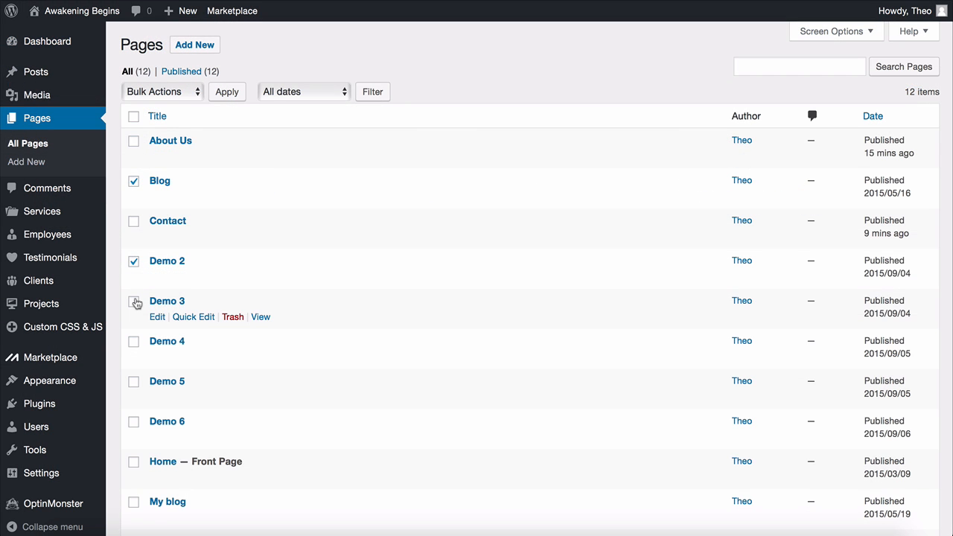
{"action": "left_click", "coordinate": [134, 302]}
{"action": "left_click", "coordinate": [134, 342]}
{"action": "left_click", "coordinate": [134, 382]}
{"action": "left_click", "coordinate": [134, 423]}
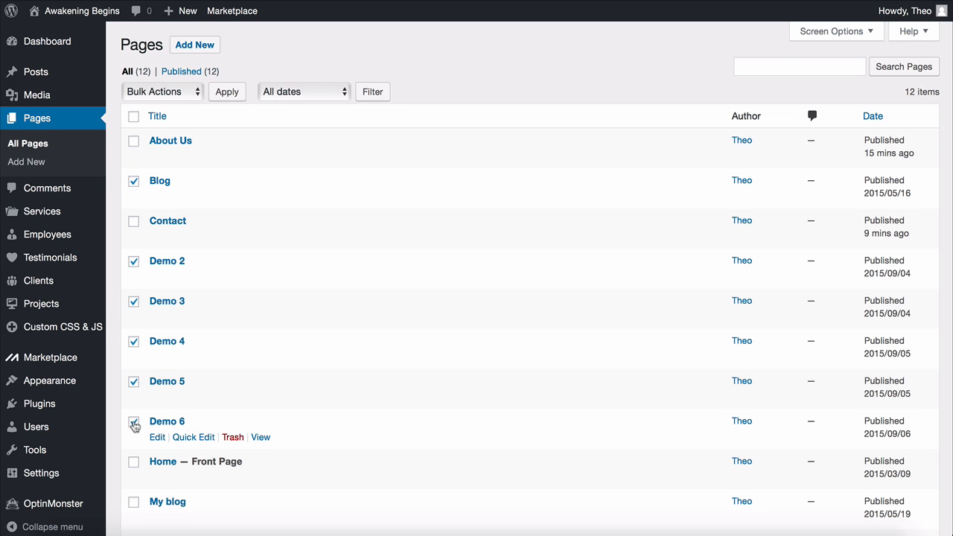
{"action": "scroll", "coordinate": [134, 425], "scroll_direction": "down", "scroll_amount": 4}
{"action": "left_click", "coordinate": [134, 369]}
{"action": "scroll", "coordinate": [134, 393], "scroll_direction": "up", "scroll_amount": 5}
{"action": "left_click", "coordinate": [176, 93]}
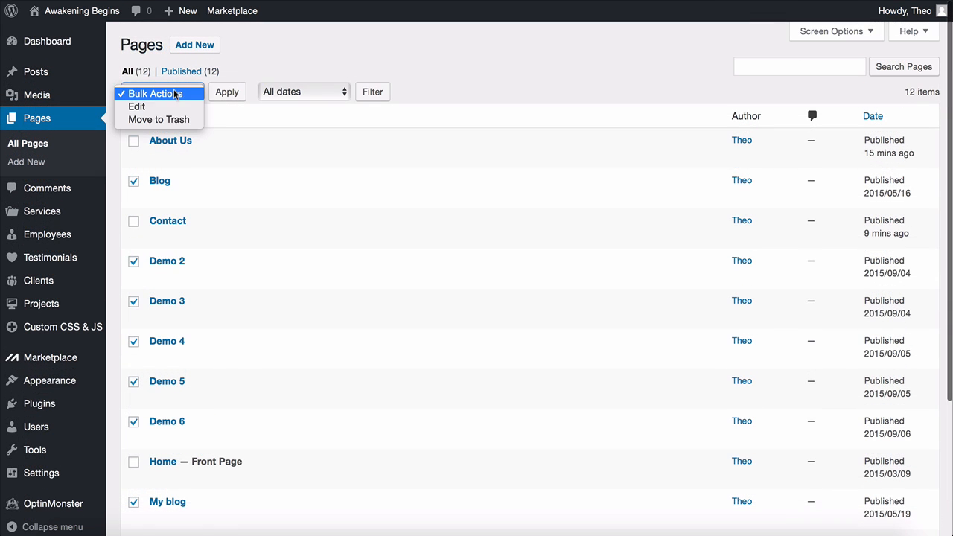
{"action": "left_click", "coordinate": [161, 119]}
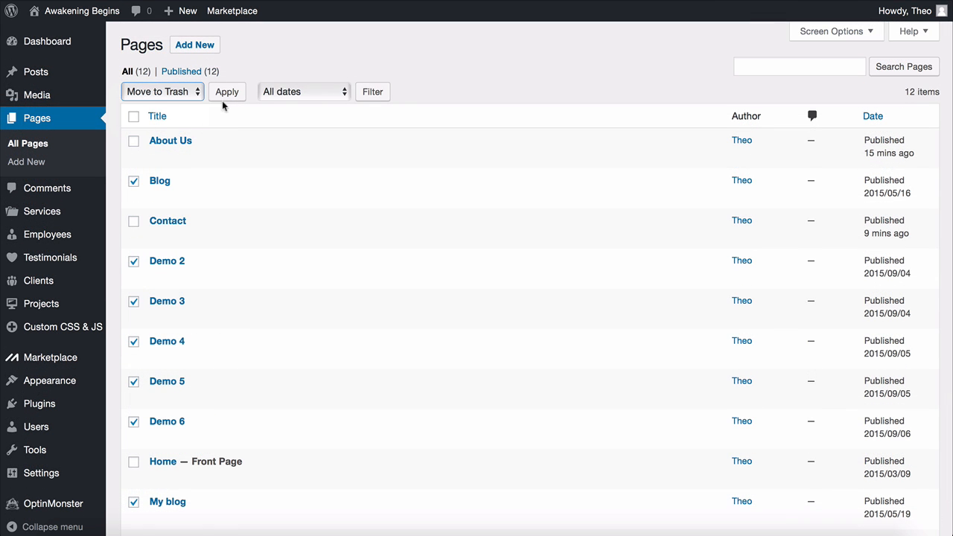
{"action": "left_click", "coordinate": [224, 91]}
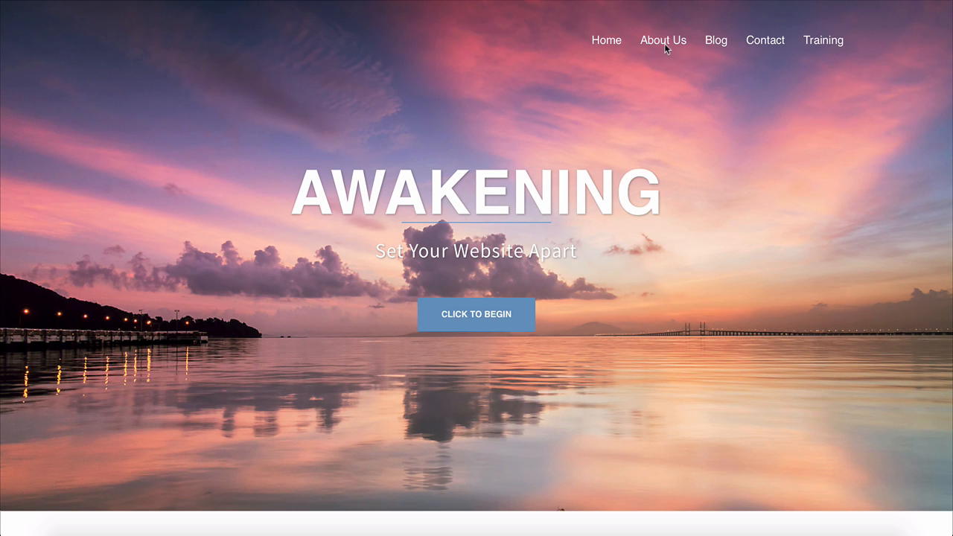
Open the example site's About Us page and examine its layout from the header down to the footer
{"action": "left_click", "coordinate": [665, 43]}
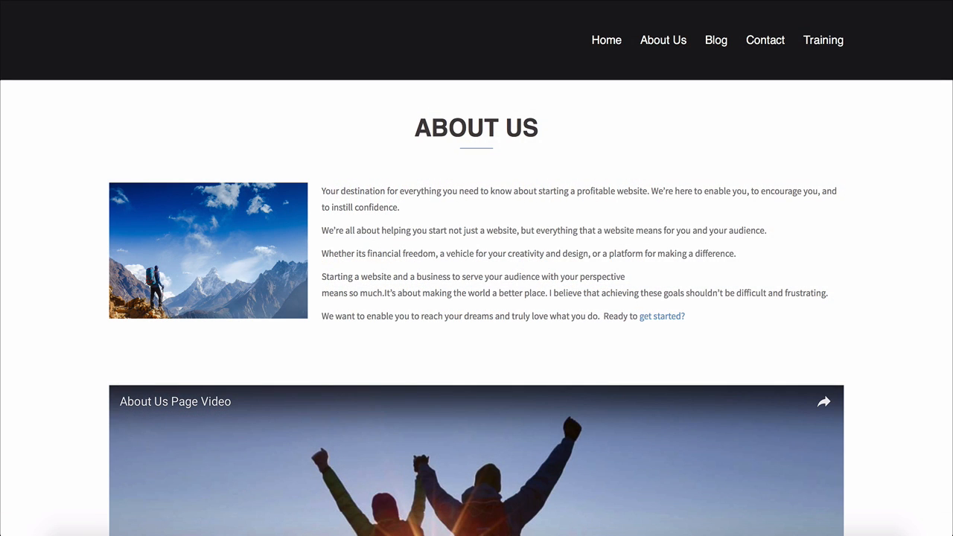
{"action": "scroll", "coordinate": [476, 298], "scroll_direction": "down", "scroll_amount": 5}
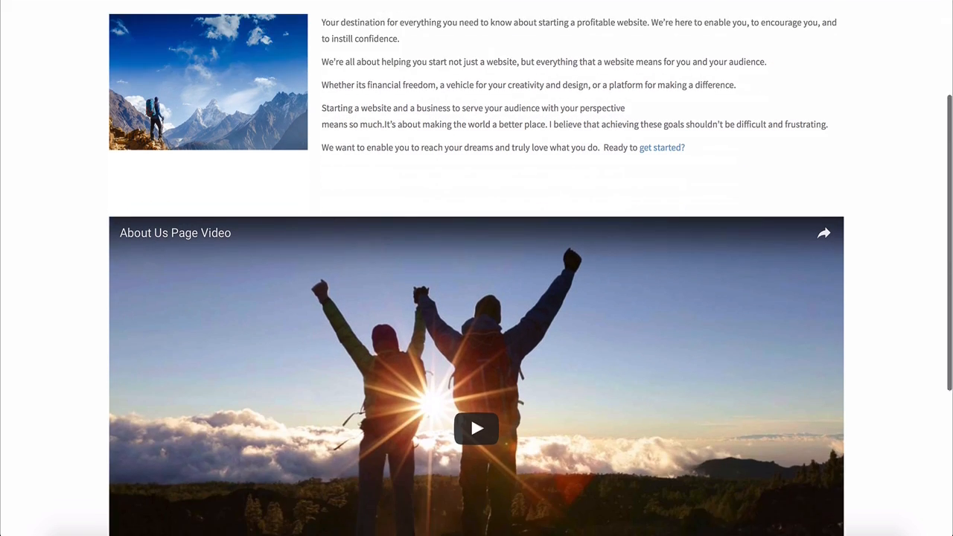
{"action": "scroll", "coordinate": [476, 298], "scroll_direction": "down", "scroll_amount": 1}
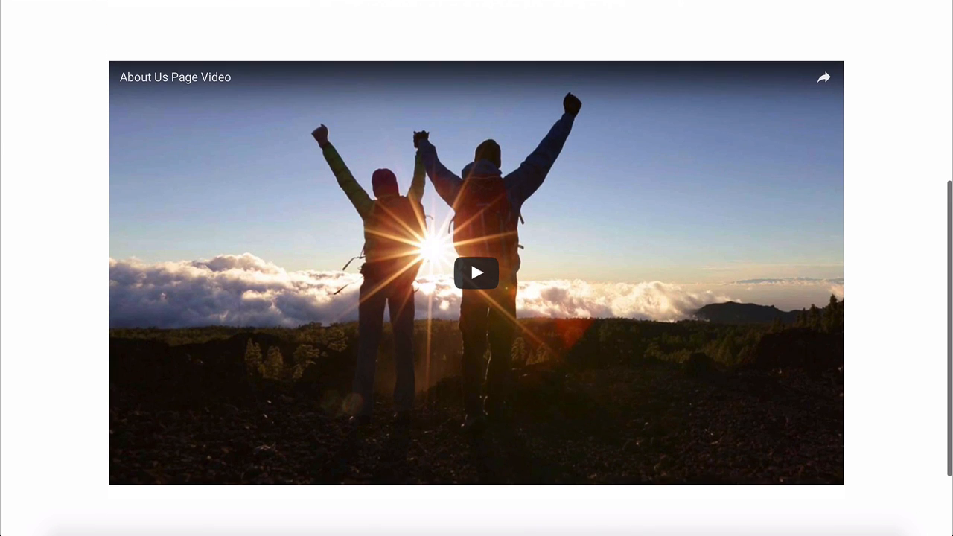
{"action": "scroll", "coordinate": [477, 298], "scroll_direction": "down", "scroll_amount": 2}
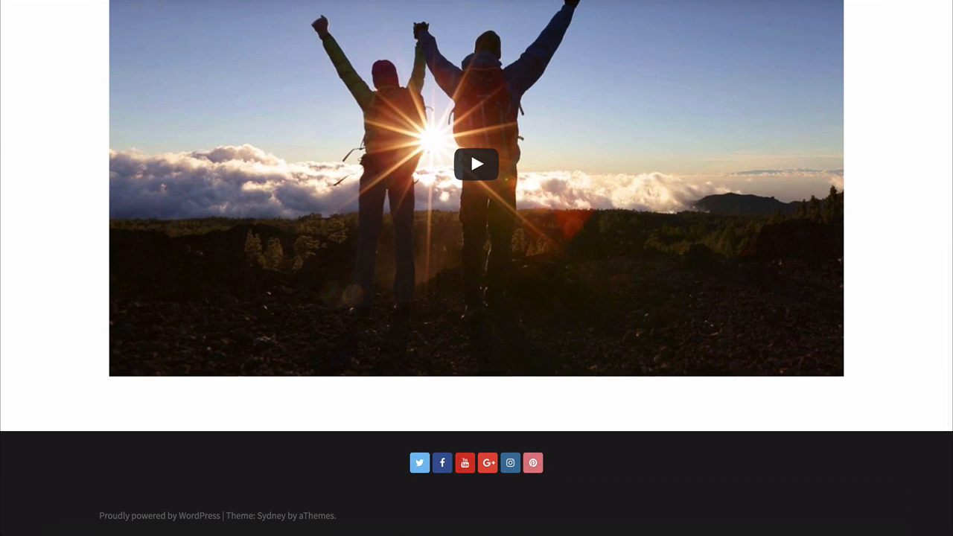
{"action": "scroll", "coordinate": [476, 297], "scroll_direction": "up", "scroll_amount": 10}
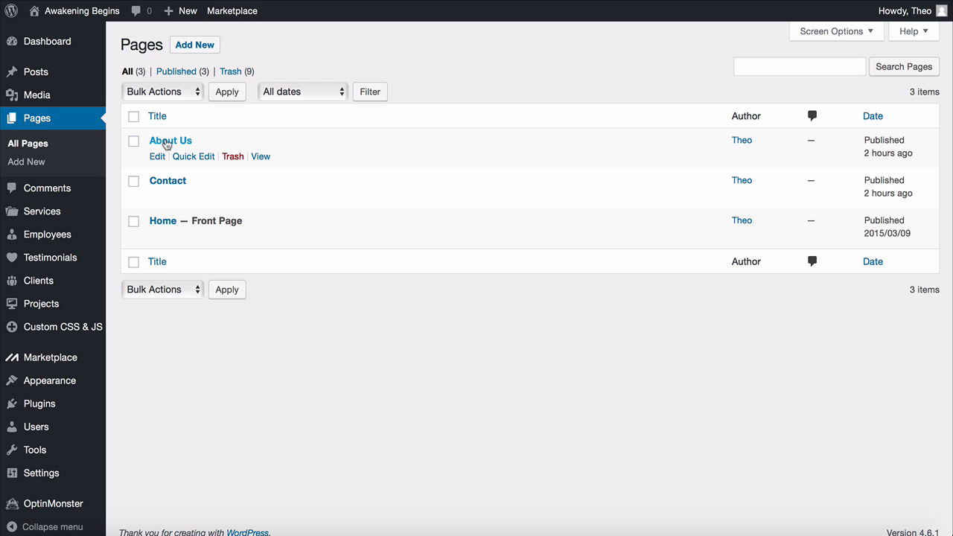
Edit the About Us page in Page Builder and insert a one-column row
{"action": "left_click", "coordinate": [156, 158]}
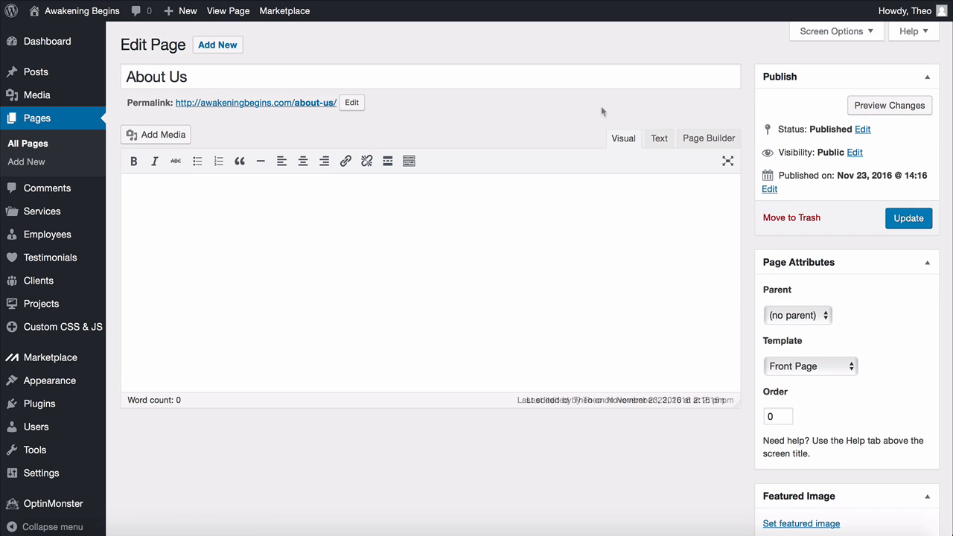
{"action": "left_click", "coordinate": [706, 140]}
{"action": "left_click", "coordinate": [219, 139]}
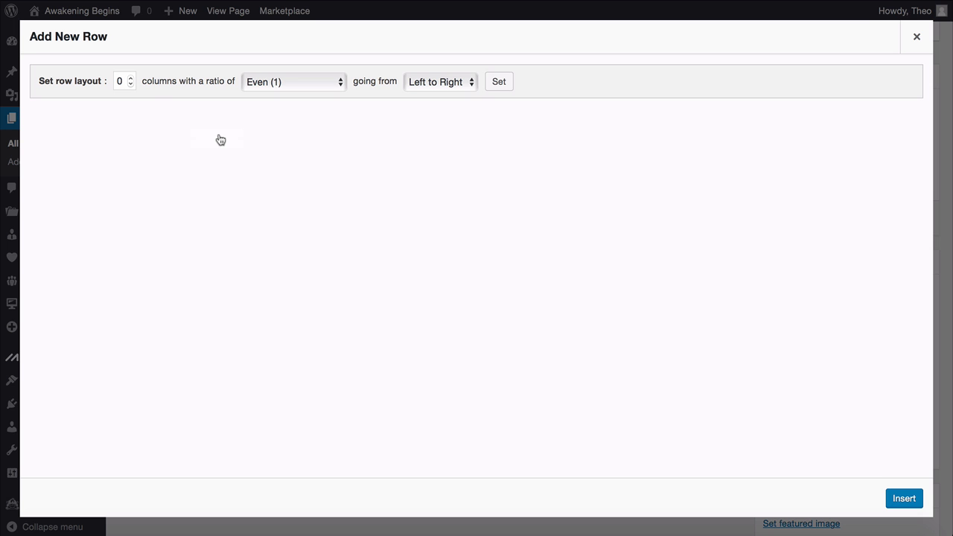
{"action": "left_click", "coordinate": [130, 78]}
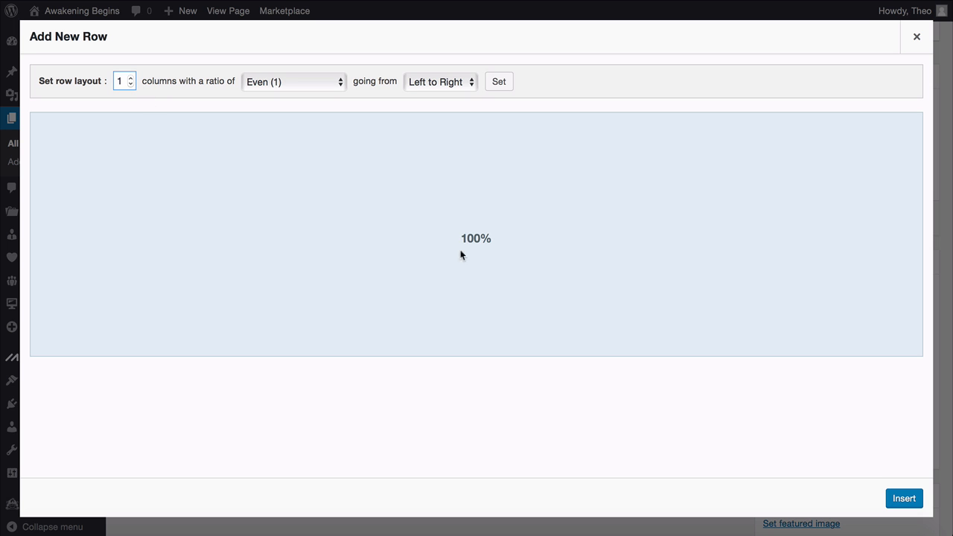
{"action": "left_click", "coordinate": [904, 498]}
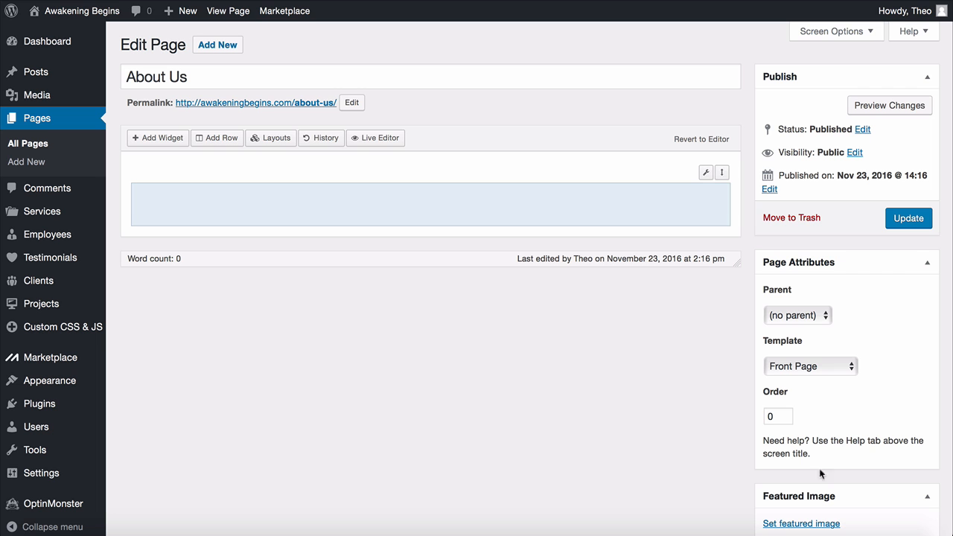
Add a SiteOrigin Editor widget to the new row of the About Us page
{"action": "left_click", "coordinate": [160, 138]}
{"action": "scroll", "coordinate": [548, 265], "scroll_direction": "down", "scroll_amount": 2}
{"action": "scroll", "coordinate": [548, 266], "scroll_direction": "down", "scroll_amount": 2}
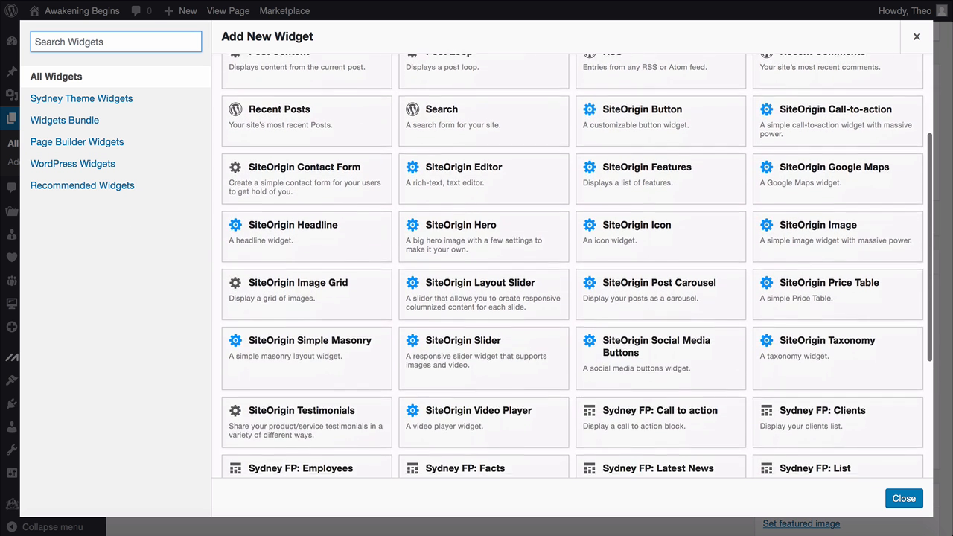
{"action": "scroll", "coordinate": [547, 266], "scroll_direction": "down", "scroll_amount": 3}
{"action": "scroll", "coordinate": [547, 266], "scroll_direction": "down", "scroll_amount": 2}
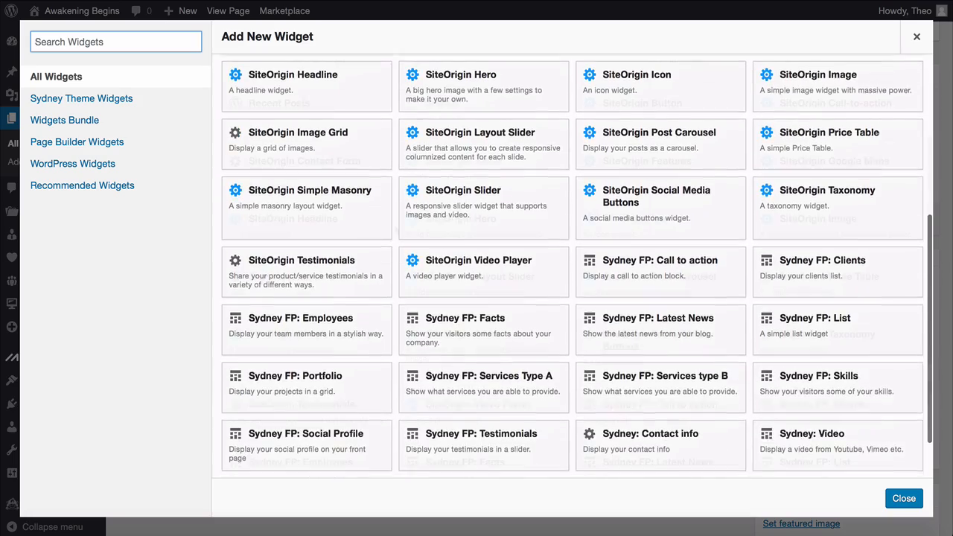
{"action": "scroll", "coordinate": [449, 194], "scroll_direction": "up", "scroll_amount": 3}
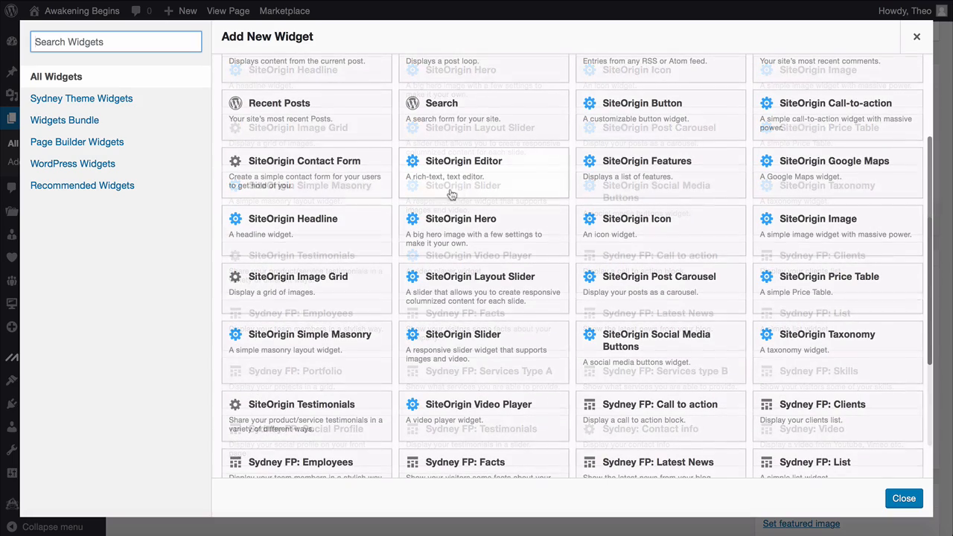
{"action": "left_click", "coordinate": [496, 178]}
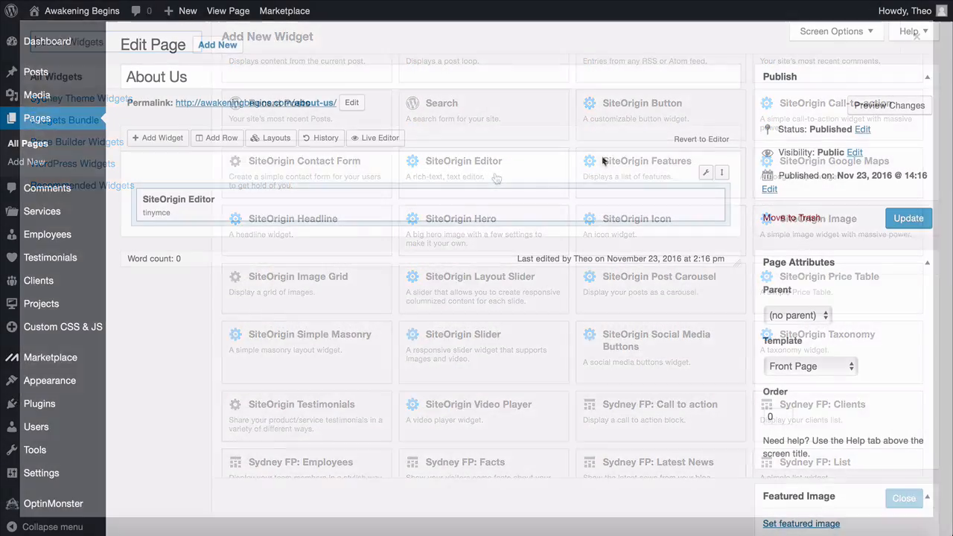
Title the SiteOrigin Editor widget About Us and fill its body with the introductory text copied from the example site's About Us page
{"action": "left_click", "coordinate": [639, 201]}
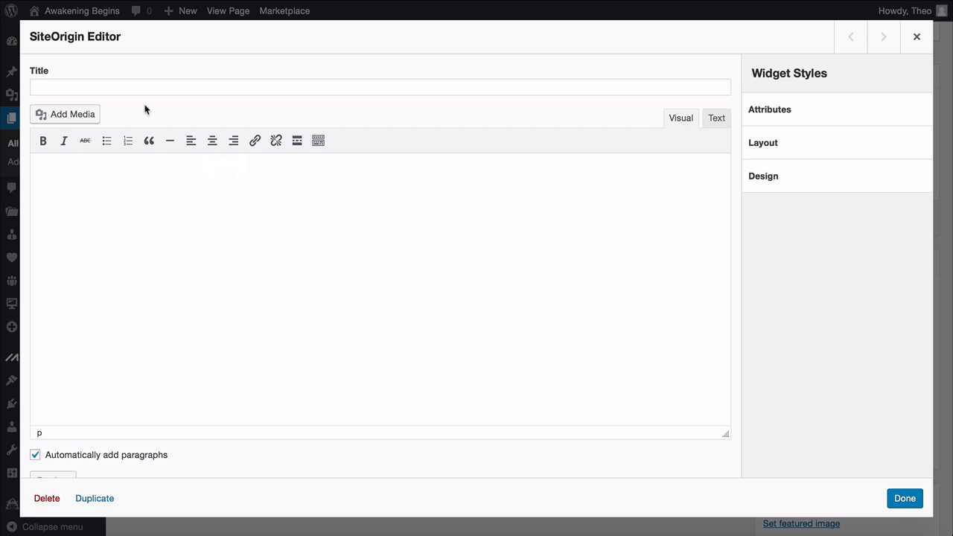
{"action": "left_click", "coordinate": [83, 87]}
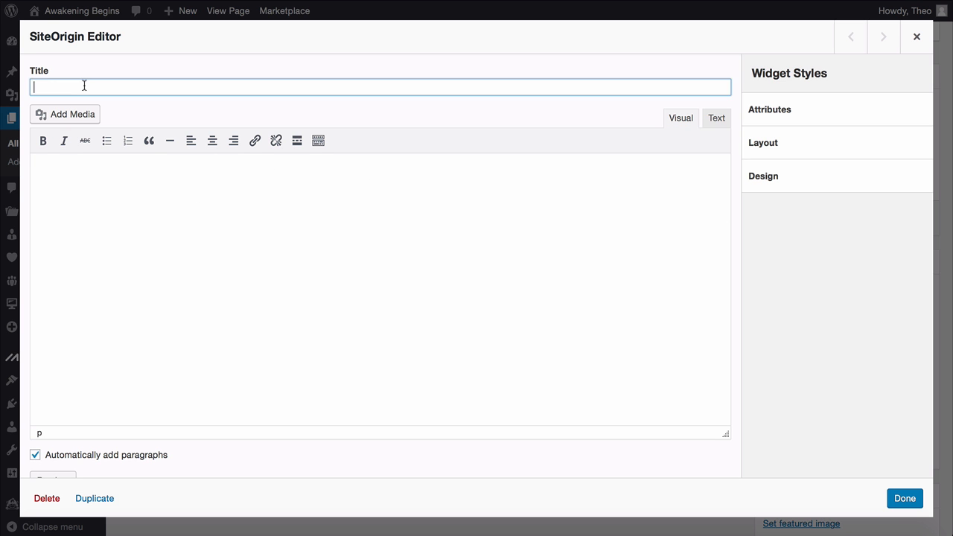
{"action": "type", "text": "About"}
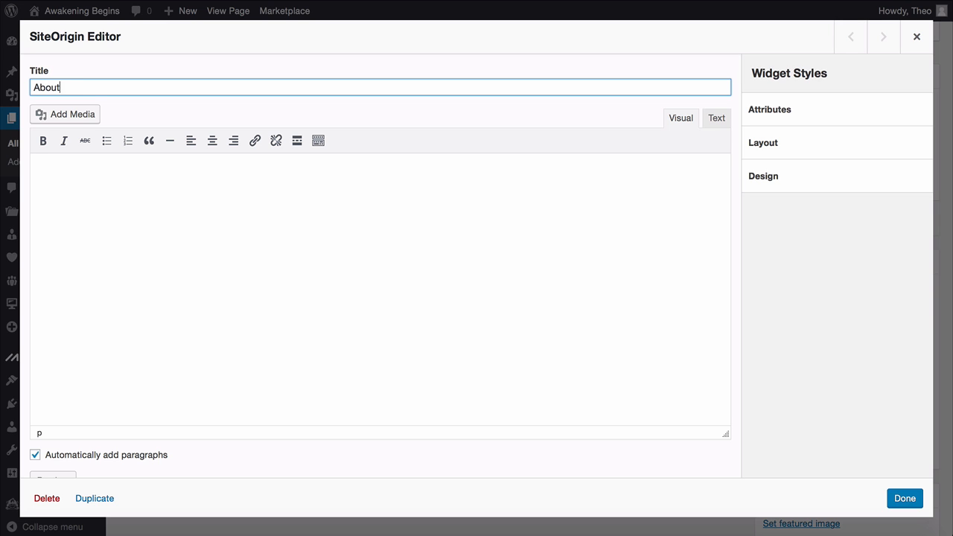
{"action": "type", "text": " Us"}
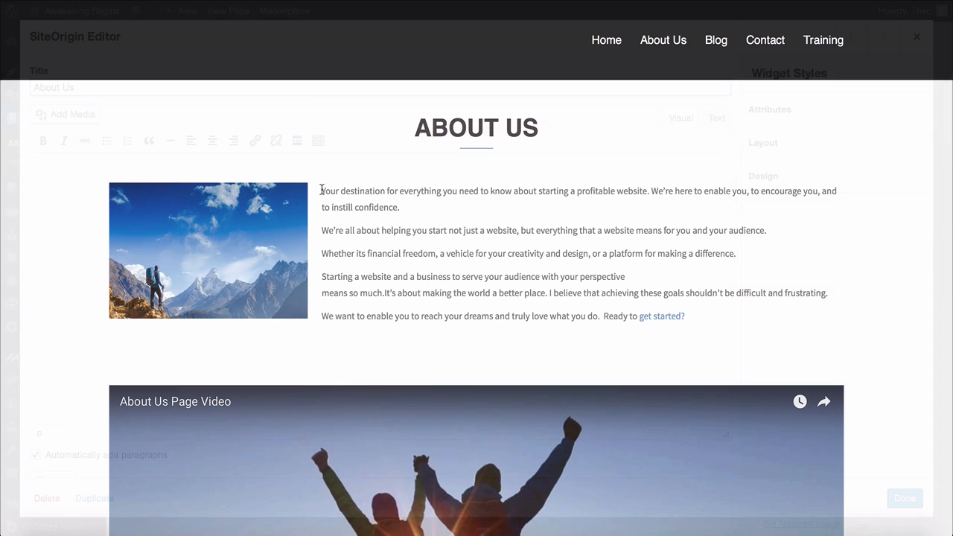
{"action": "left_click_drag", "start_coordinate": [322, 191], "coordinate": [686, 317]}
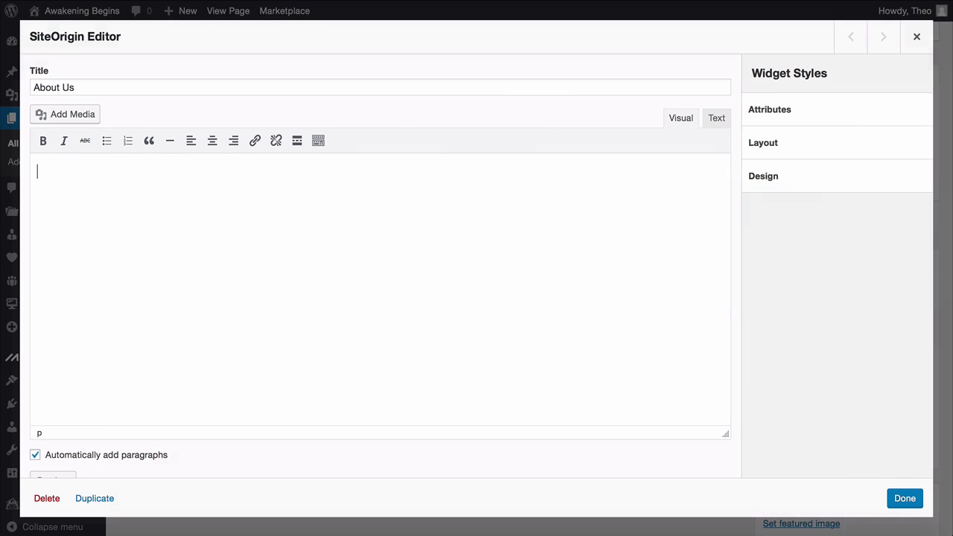
{"action": "type", "text": "Your destination for everything you need to know about starting a profitable website. We’re here to enable you, to encourage you, and to instill confidence. We’re all about helping you start not just a website, but everything that a website means for you and your audience. Whether its financial freedom, a vehicle for your creativity and design, or a platform for making a difference. Starting a website and a business to serve your audience with your perspective means so much.It’s about making the world a better place. I believe that achieving these goals shouldn’t be difficult and frustrating. We want to enable you to reach your dreams and truly love what you do.  Ready to get started?"}
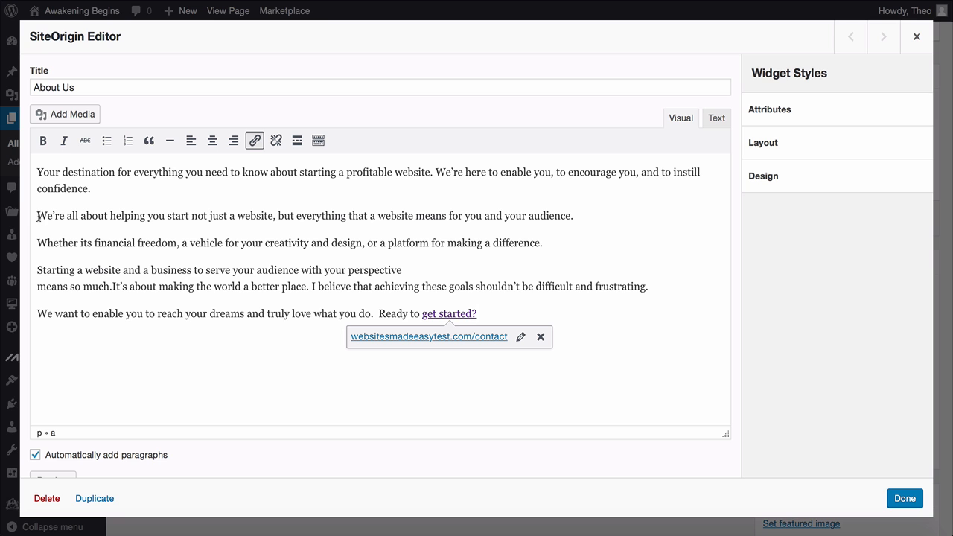
Insert the mountain hiker image from the media library at the start of the widget's first paragraph
{"action": "left_click", "coordinate": [34, 176]}
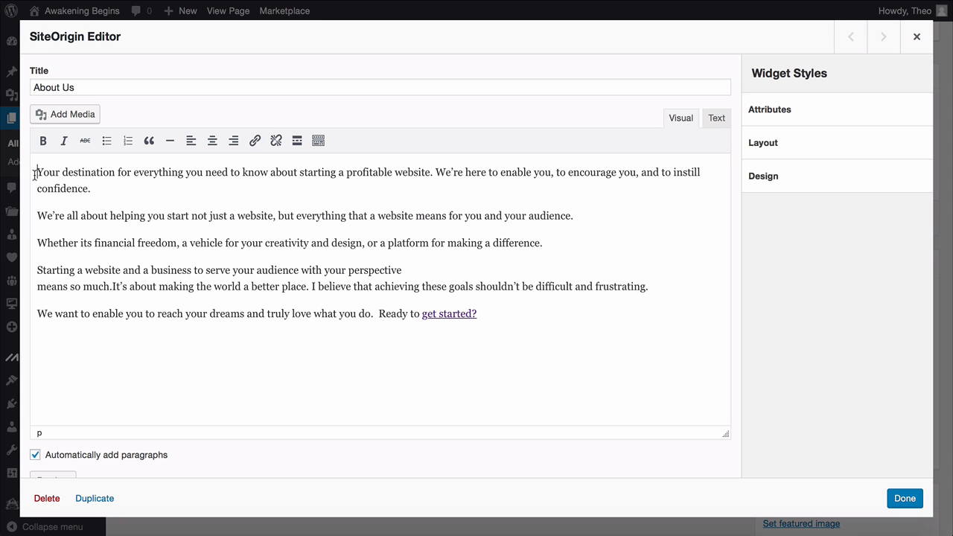
{"action": "left_click", "coordinate": [65, 117]}
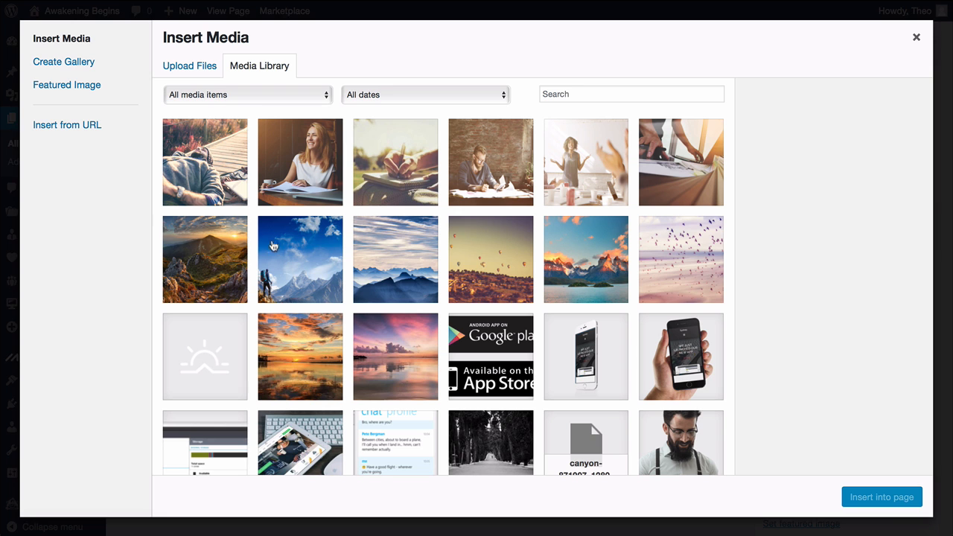
{"action": "left_click", "coordinate": [288, 266]}
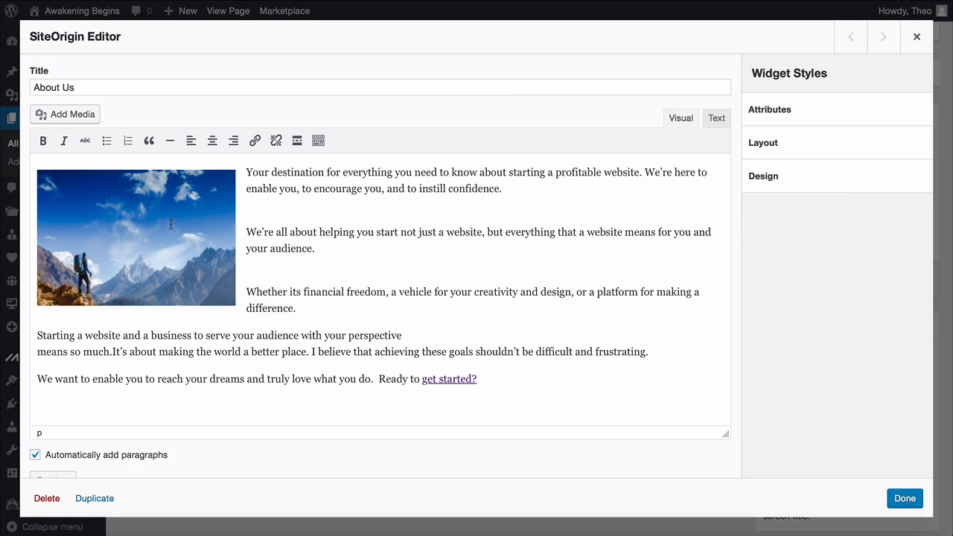
Open the details of the inserted hiker image and examine its alignment and size options
{"action": "left_click", "coordinate": [170, 225]}
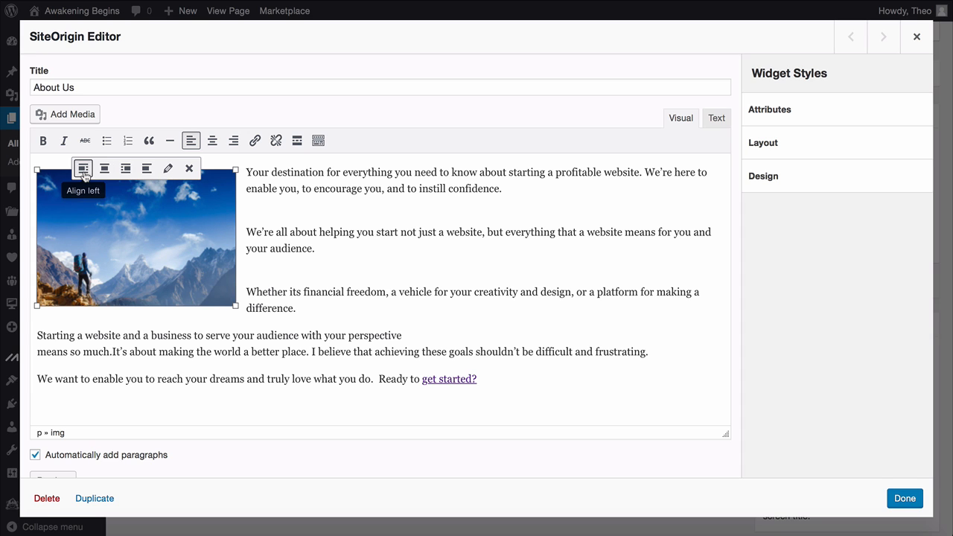
{"action": "left_click", "coordinate": [169, 173]}
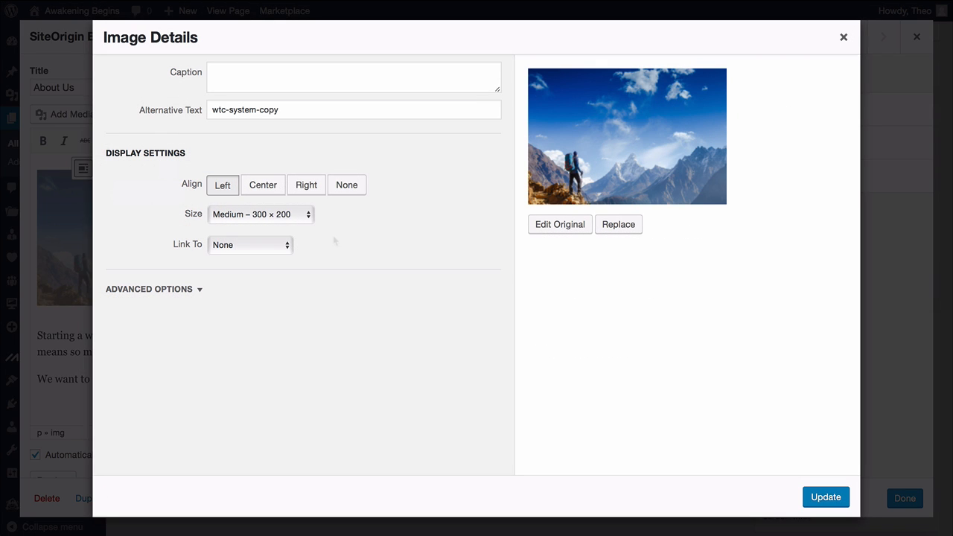
{"action": "left_click", "coordinate": [309, 216]}
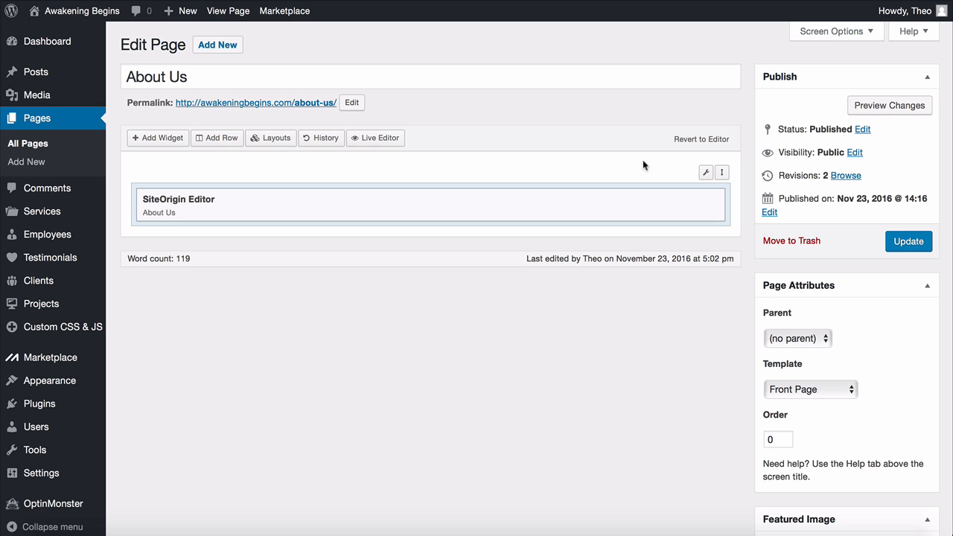
Set the top/bottom padding of the About Us text row to 50 px and update the page
{"action": "mouse_move", "coordinate": [706, 173]}
{"action": "left_click", "coordinate": [662, 196]}
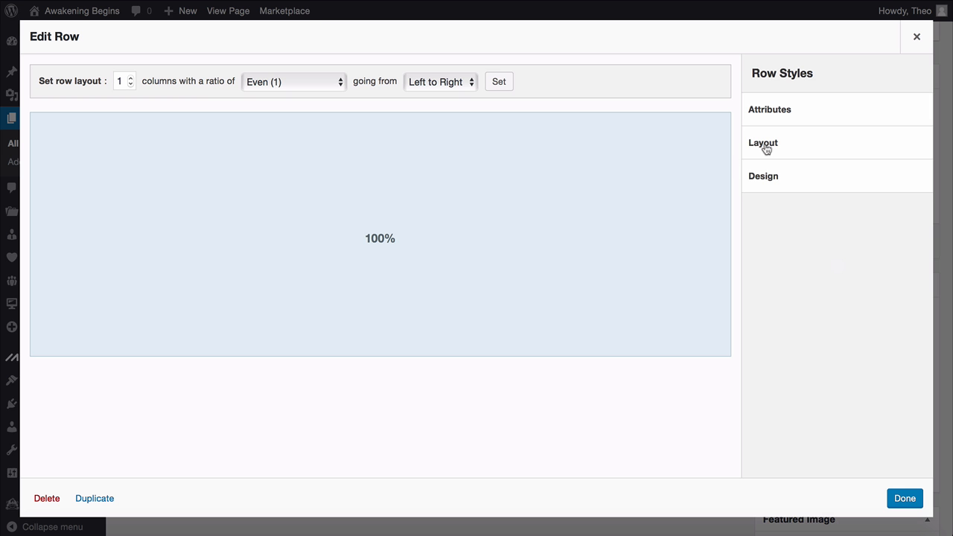
{"action": "left_click", "coordinate": [765, 147]}
{"action": "left_click", "coordinate": [781, 191]}
{"action": "type", "text": "50"}
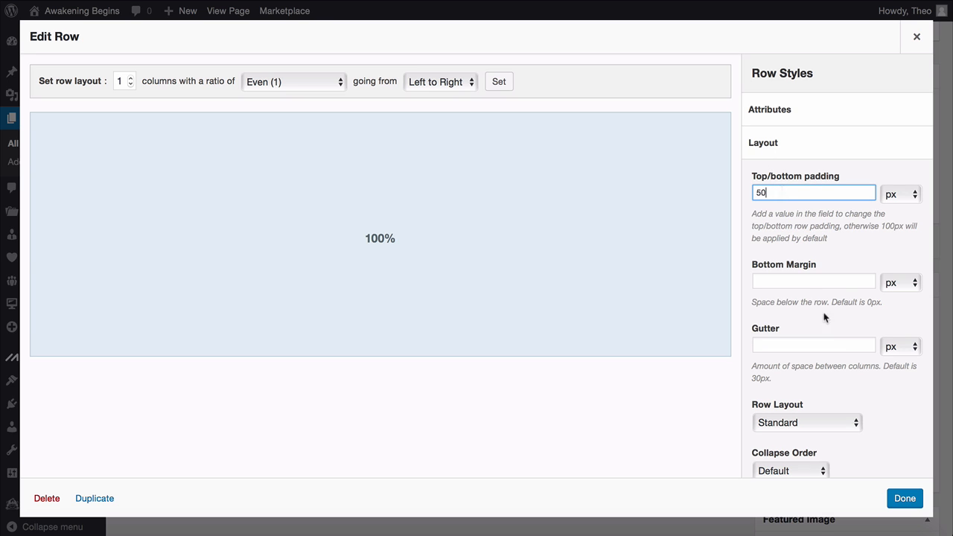
{"action": "left_click", "coordinate": [904, 498]}
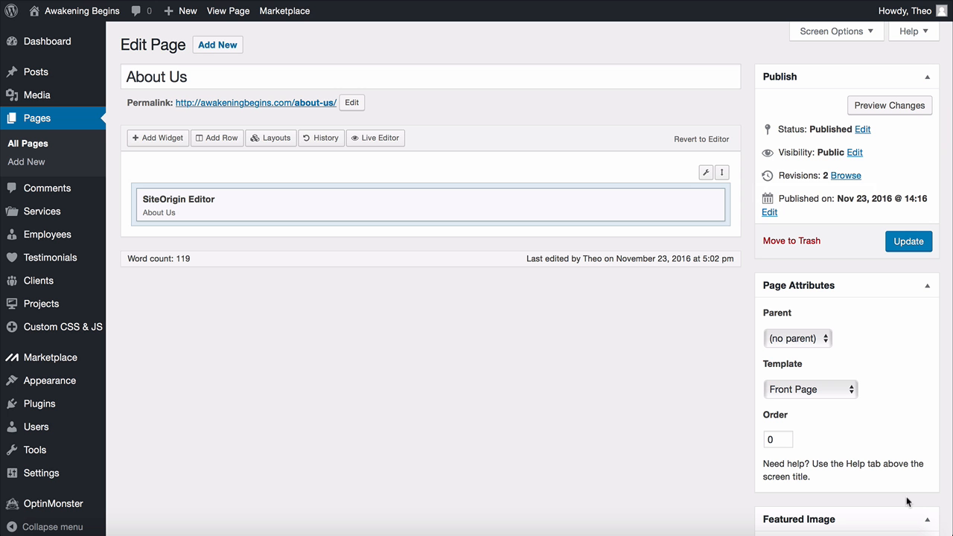
{"action": "left_click", "coordinate": [908, 242]}
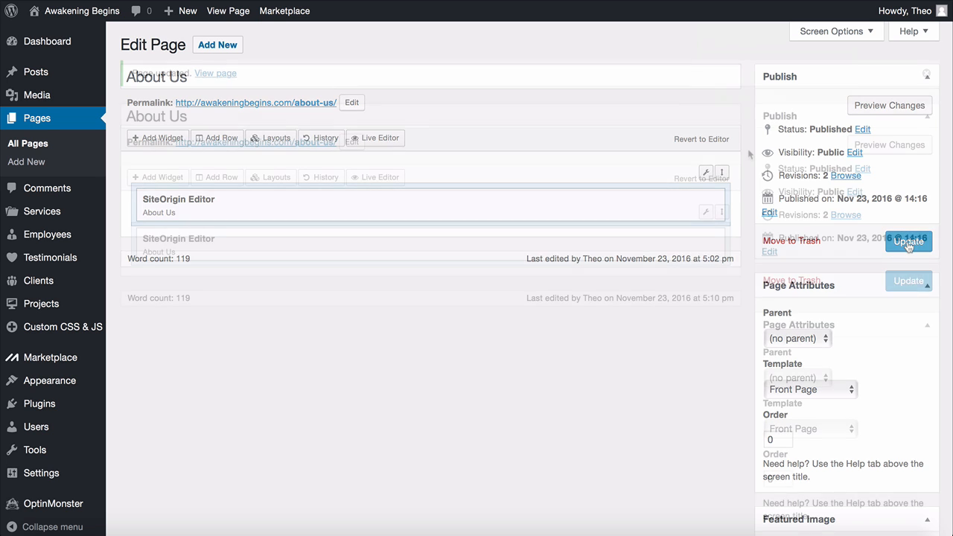
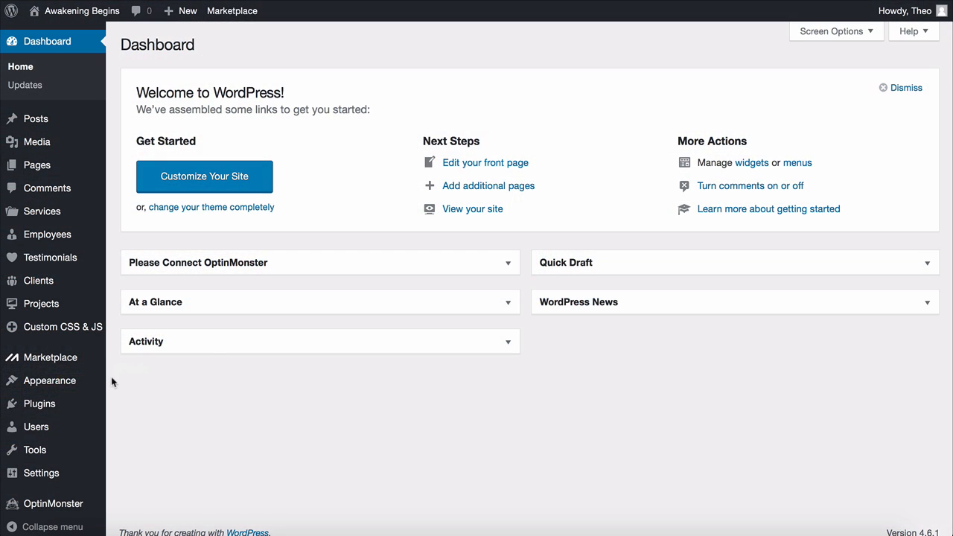
Add the About Us page to the primary menu, Menu 1, and save the menu
{"action": "mouse_move", "coordinate": [92, 387]}
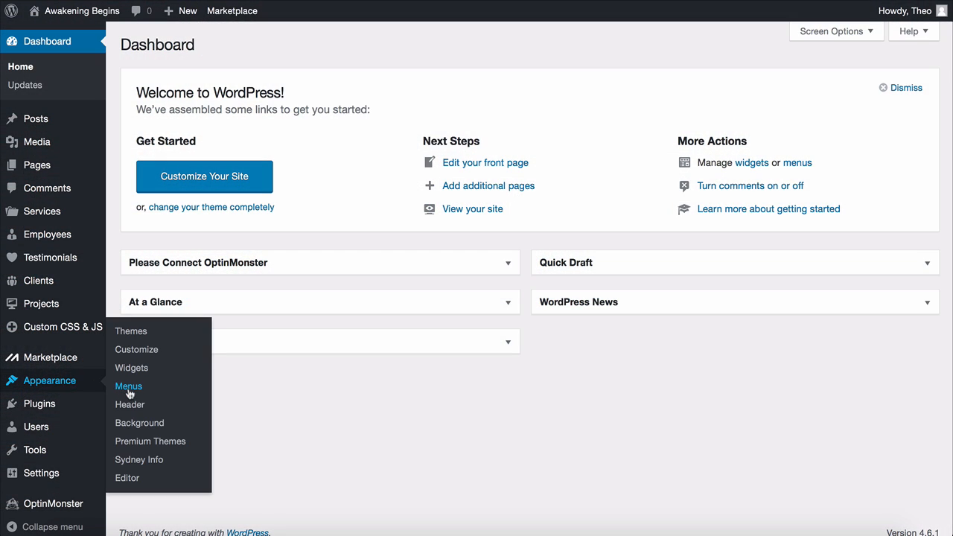
{"action": "left_click", "coordinate": [129, 387]}
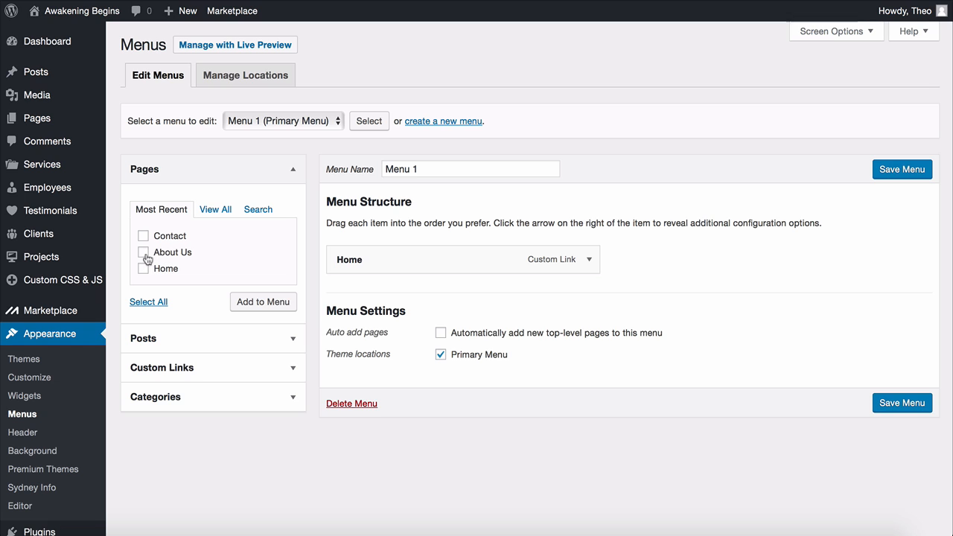
{"action": "left_click", "coordinate": [143, 253]}
{"action": "left_click", "coordinate": [256, 305]}
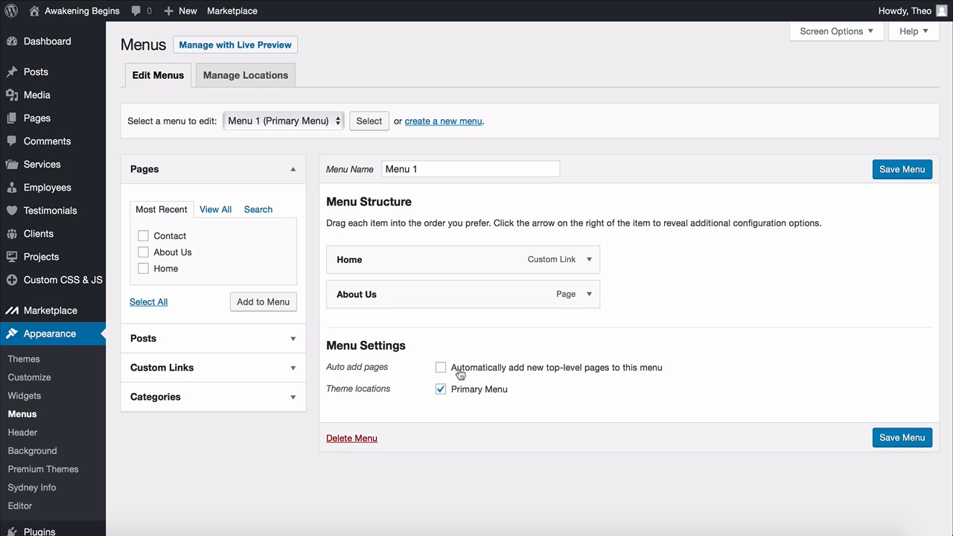
{"action": "left_click", "coordinate": [905, 441]}
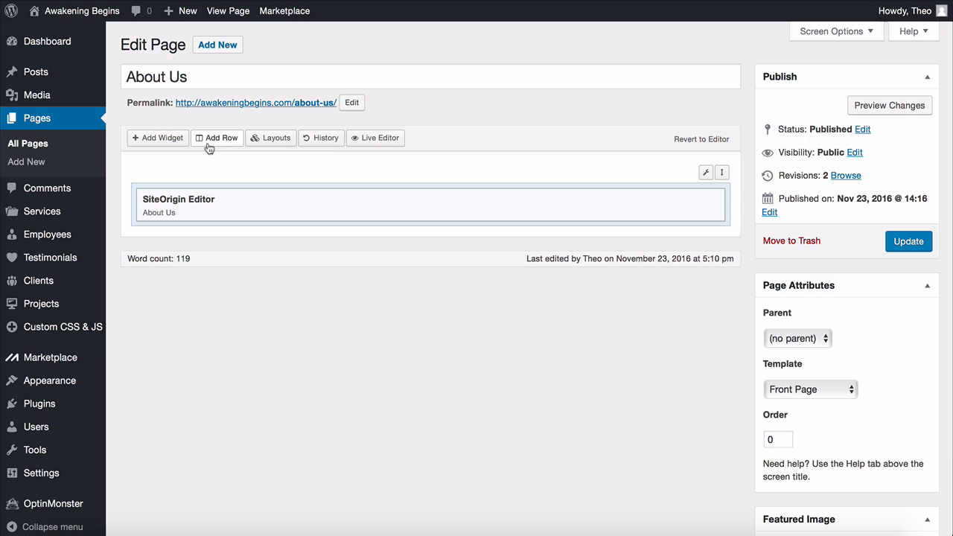
Insert a second row with one column on the About Us page and add a Text widget to it
{"action": "left_click", "coordinate": [210, 146]}
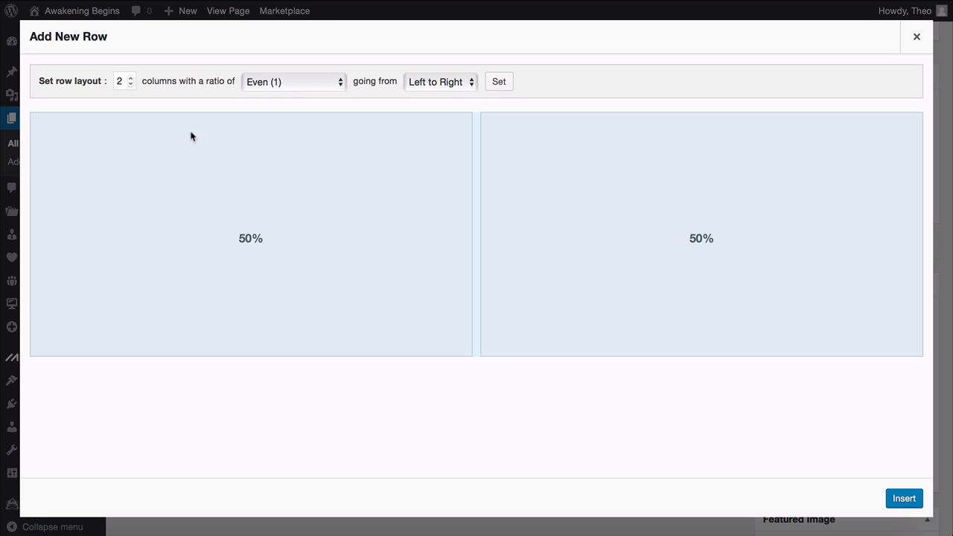
{"action": "left_click", "coordinate": [131, 84]}
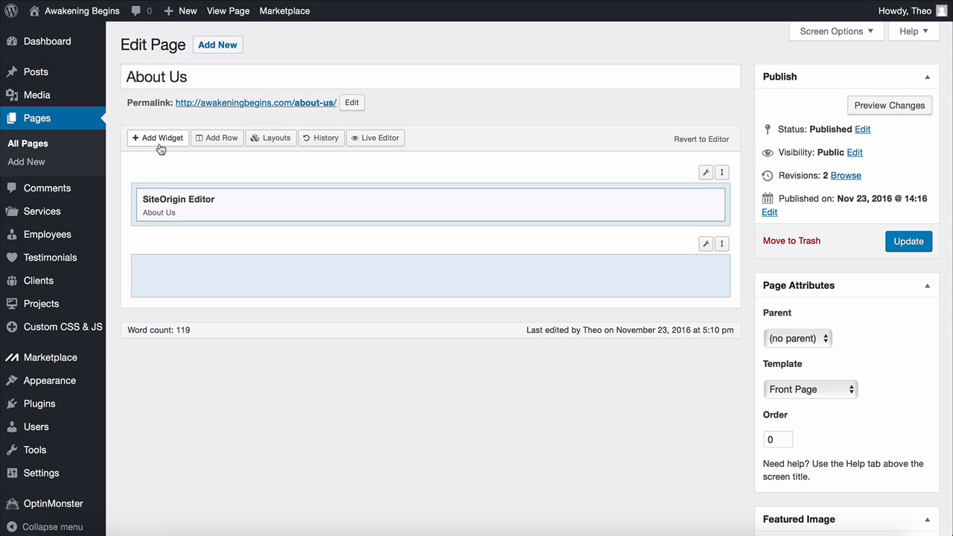
{"action": "left_click", "coordinate": [160, 144]}
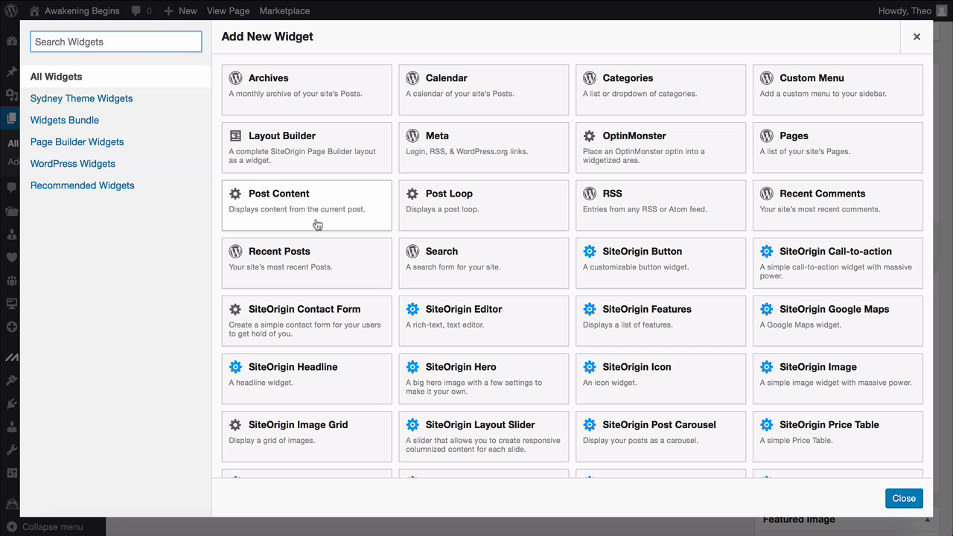
{"action": "scroll", "coordinate": [393, 224], "scroll_direction": "down", "scroll_amount": 1}
{"action": "scroll", "coordinate": [393, 223], "scroll_direction": "down", "scroll_amount": 5}
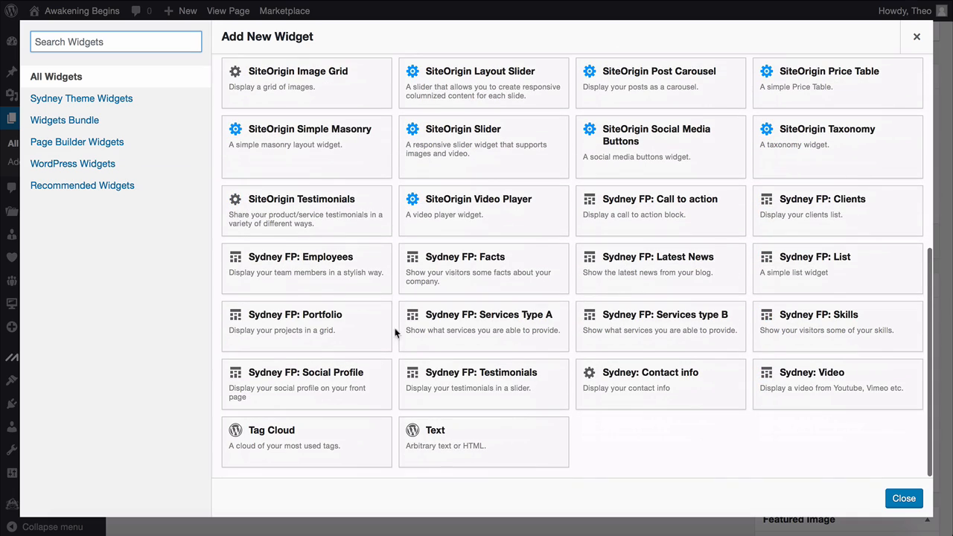
{"action": "left_click", "coordinate": [479, 444]}
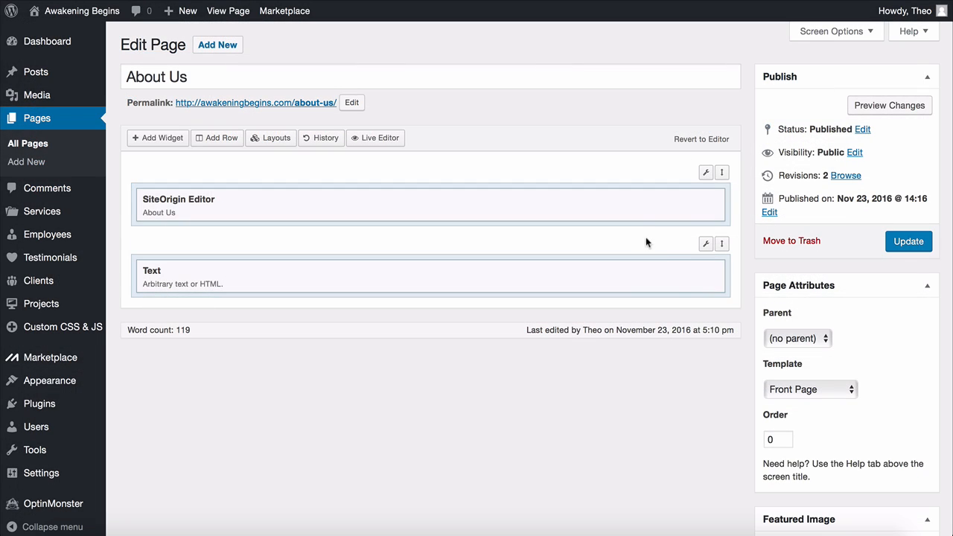
Set the top/bottom padding of the Text widget's row to 30 px
{"action": "mouse_move", "coordinate": [704, 246]}
{"action": "left_click", "coordinate": [667, 267]}
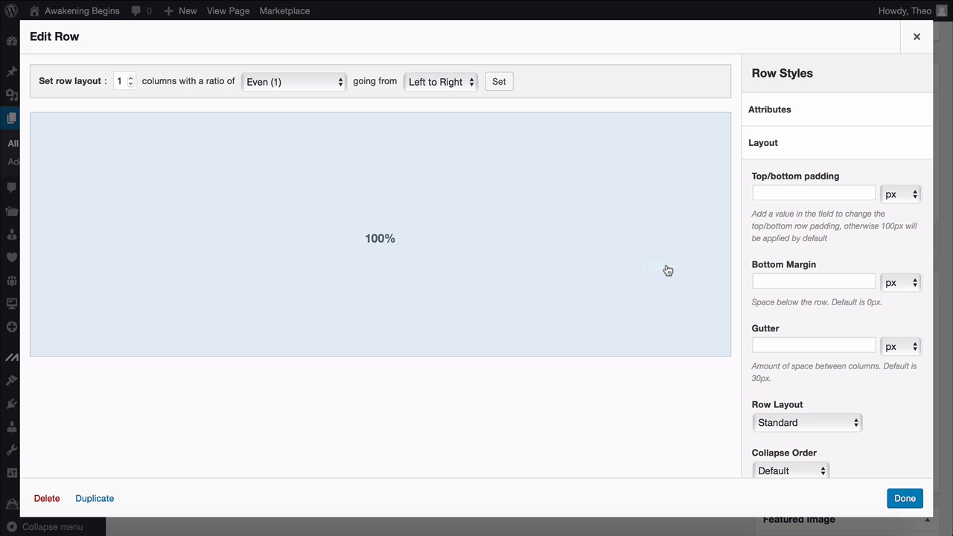
{"action": "left_click", "coordinate": [765, 192]}
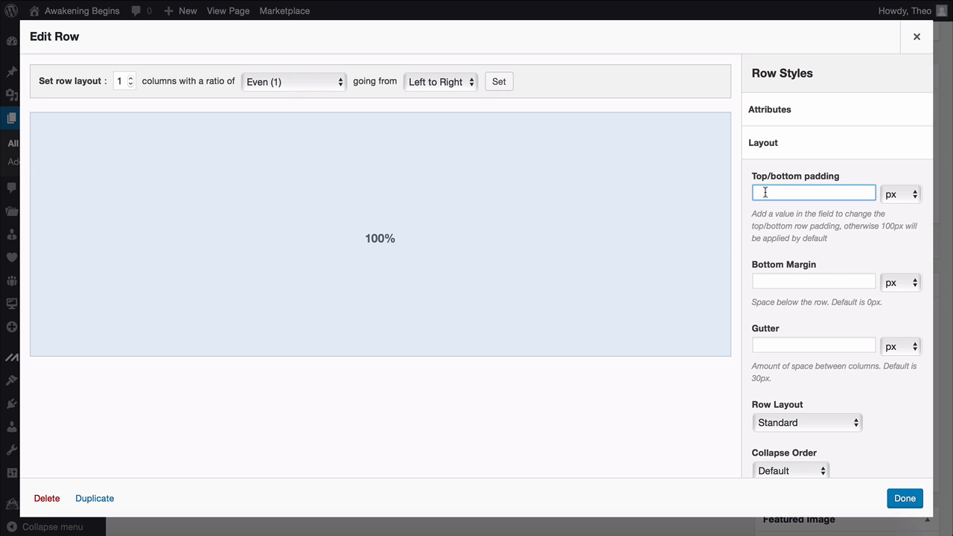
{"action": "type", "text": "30"}
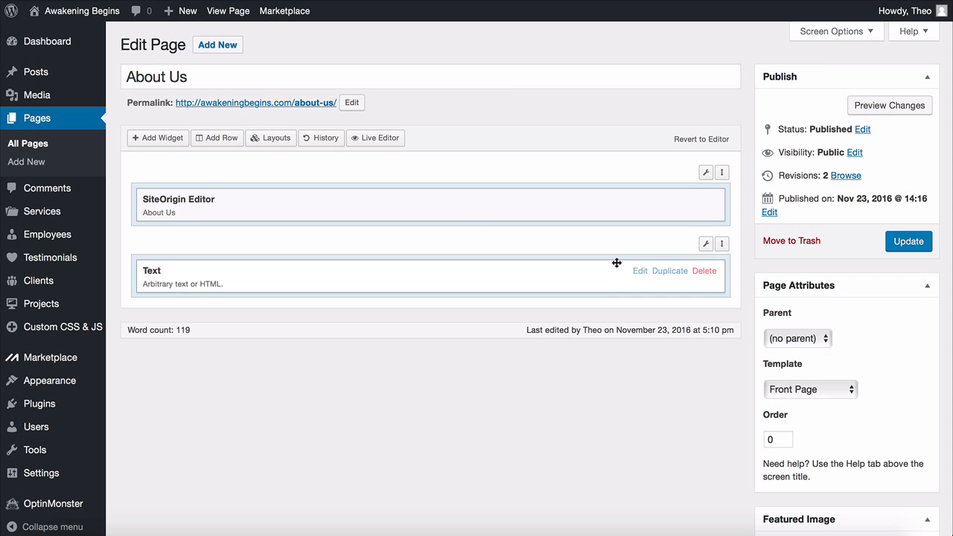
Copy the iframe embed code of the About Us Page Video from YouTube and paste it into the Text widget's content
{"action": "left_click", "coordinate": [638, 271]}
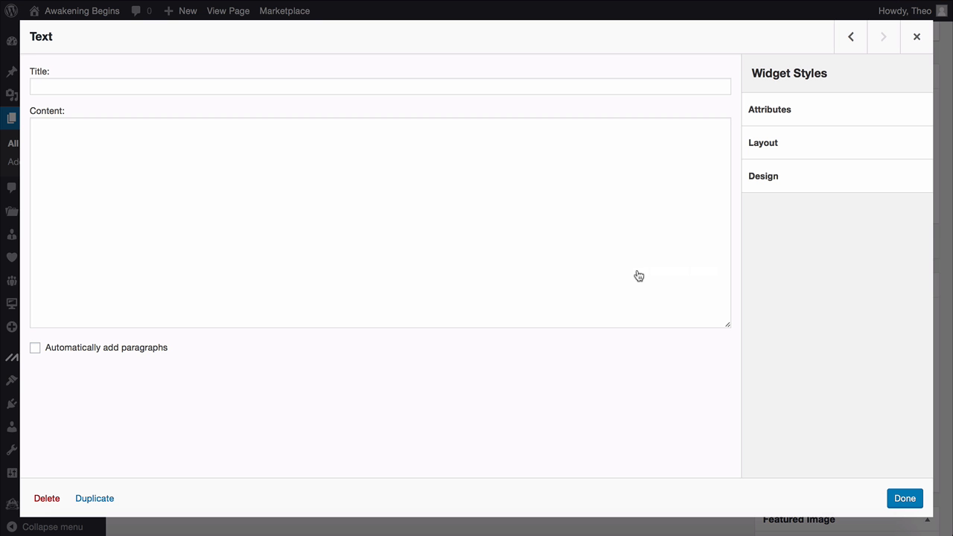
{"action": "left_click", "coordinate": [779, 153]}
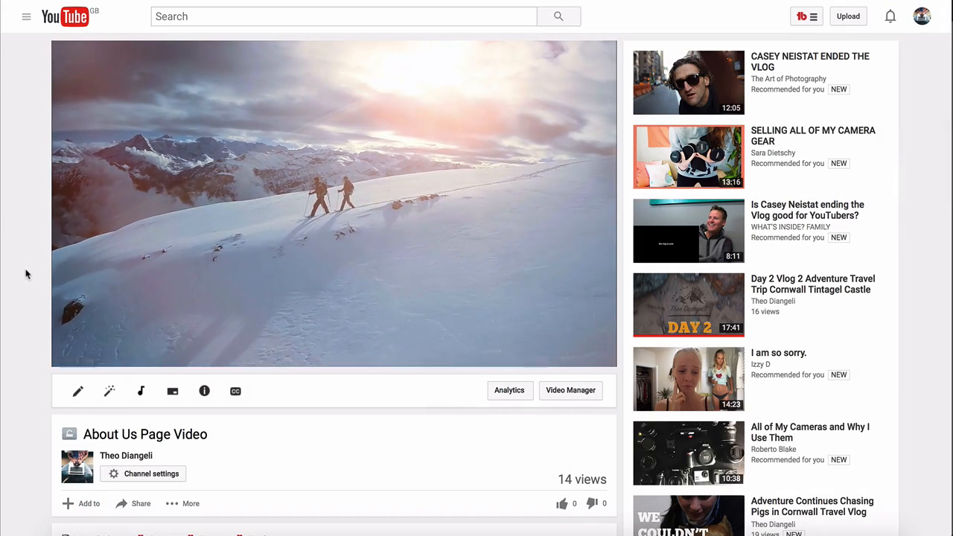
{"action": "scroll", "coordinate": [25, 274], "scroll_direction": "down", "scroll_amount": 2}
{"action": "scroll", "coordinate": [25, 274], "scroll_direction": "down", "scroll_amount": 5}
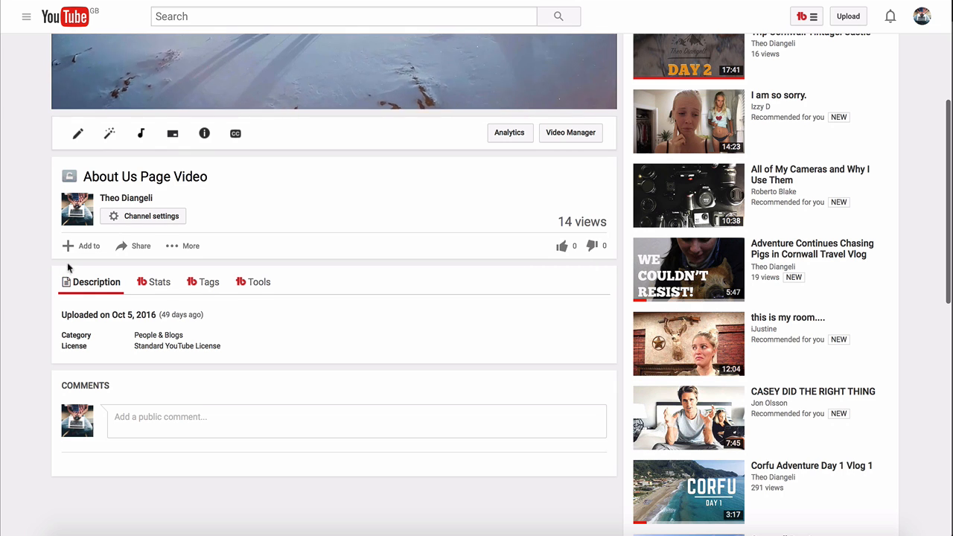
{"action": "left_click", "coordinate": [134, 251]}
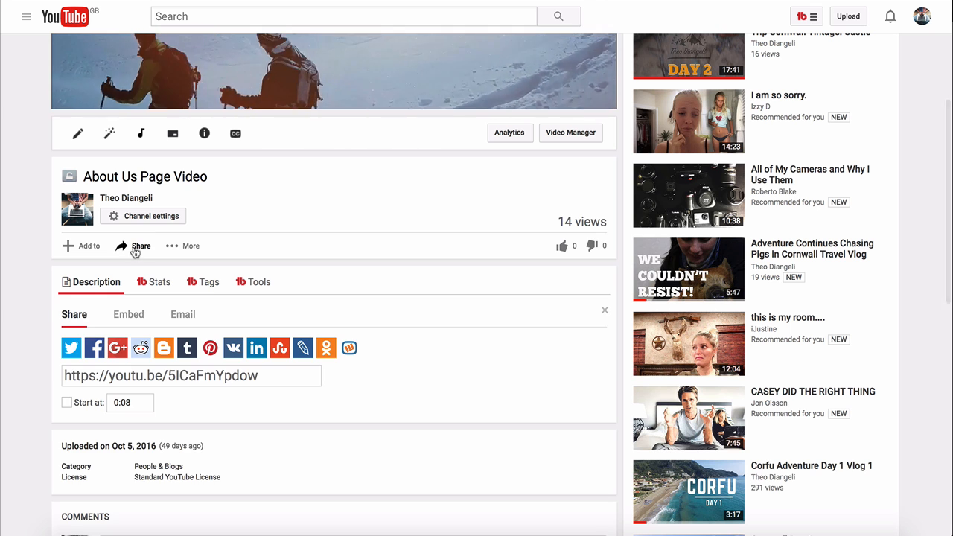
{"action": "left_click", "coordinate": [127, 316]}
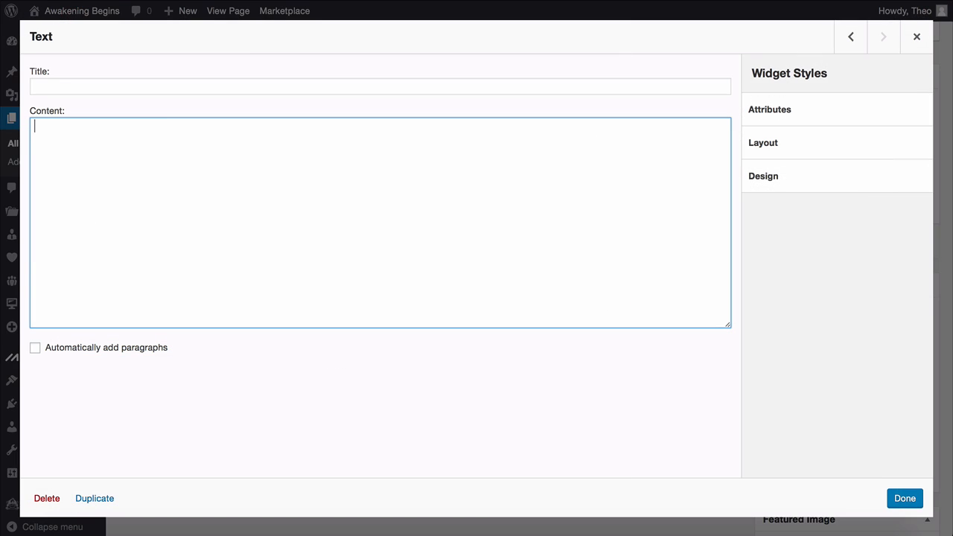
{"action": "type", "text": "<iframe width=\"560\" height=\"315\" src=\"https://www.youtube.com/embed/5lCaFmYpdow\" frameborder=\"0\" allowfullscreen></iframe>"}
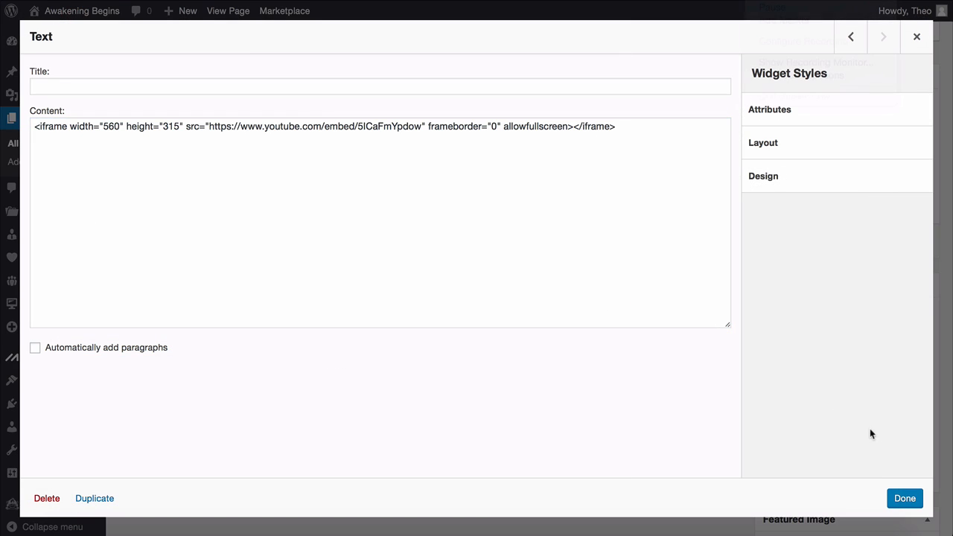
Apply the Text widget's video embed code and update the About Us page
{"action": "left_click", "coordinate": [901, 499]}
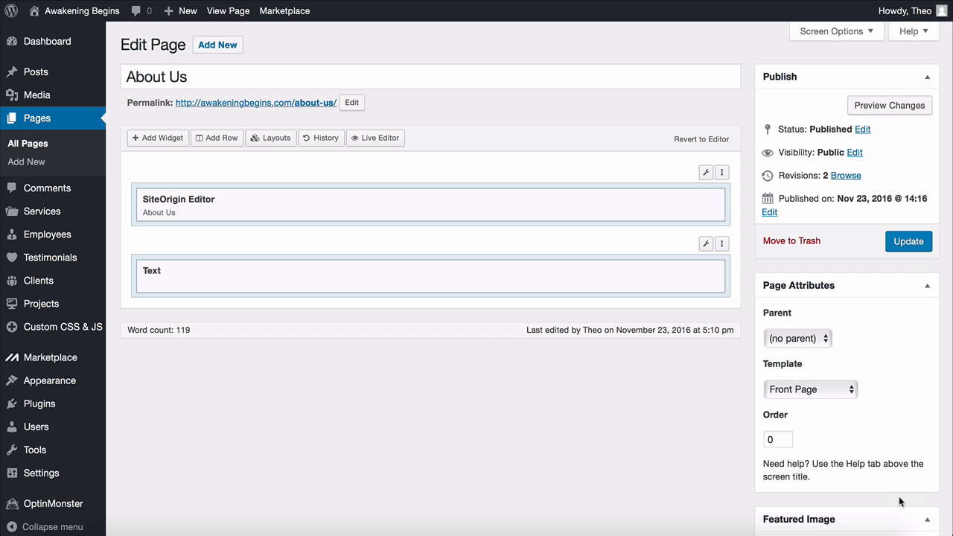
{"action": "left_click", "coordinate": [908, 243]}
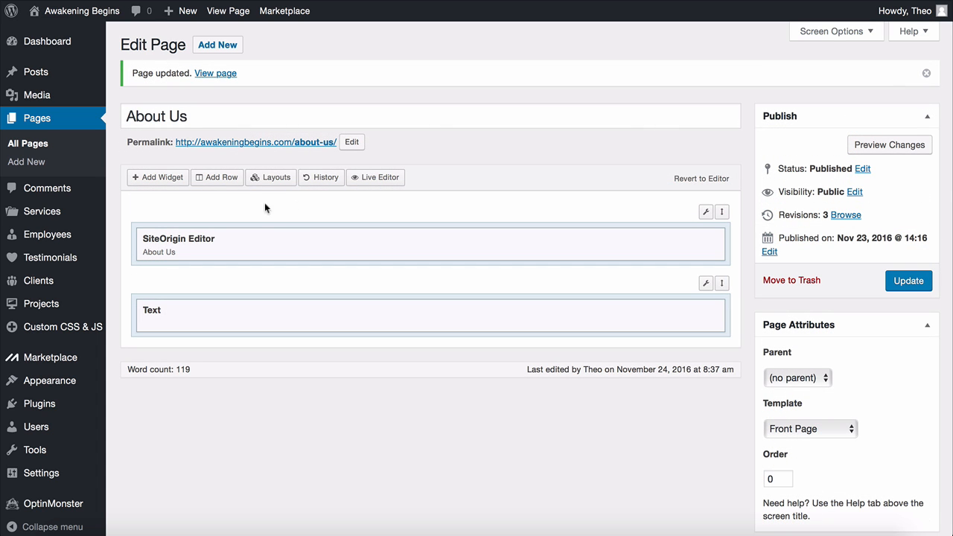
Insert a one-column row on the About Us page and move it below the Text widget's row
{"action": "left_click", "coordinate": [221, 179]}
{"action": "left_click", "coordinate": [130, 85]}
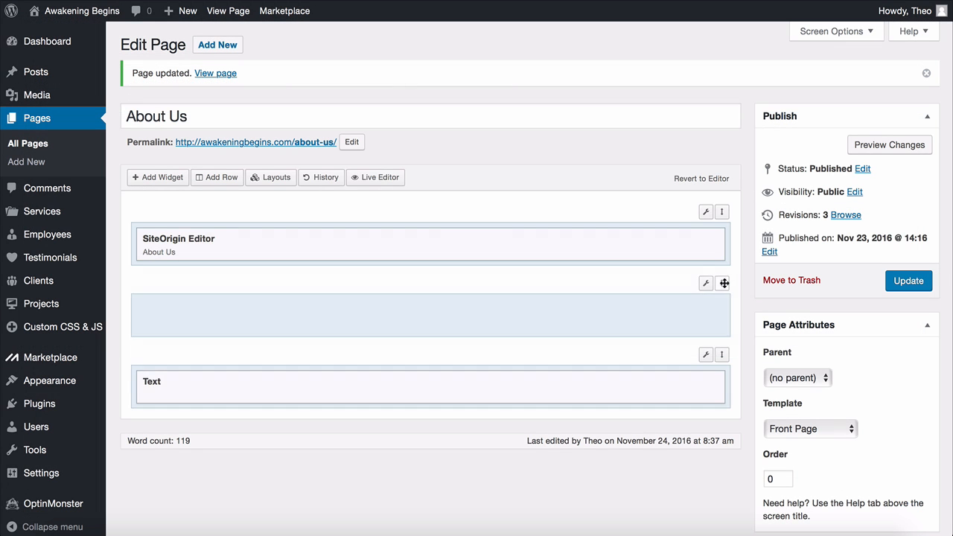
{"action": "left_click_drag", "start_coordinate": [726, 283], "coordinate": [725, 347]}
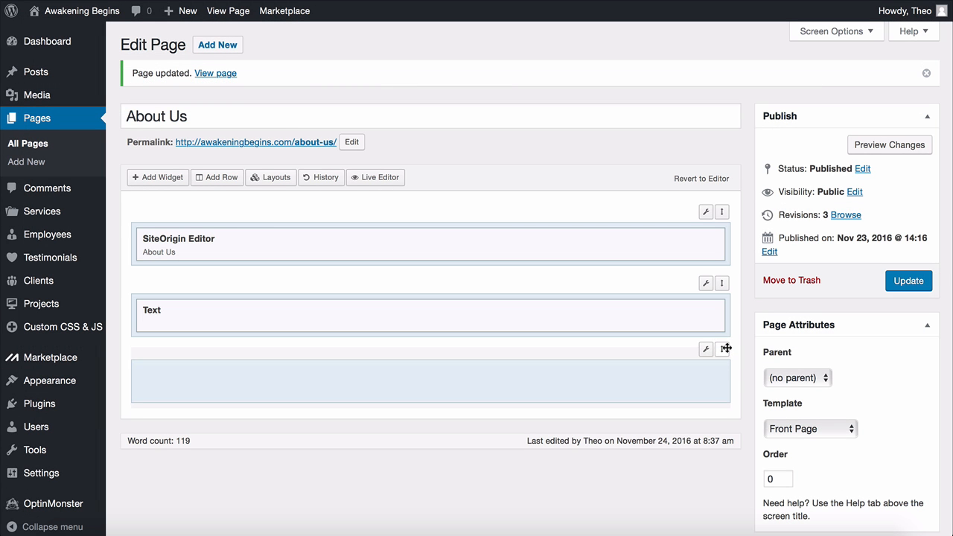
Add a SiteOrigin Social Media Buttons widget to the empty third row and open its settings
{"action": "left_click", "coordinate": [162, 184]}
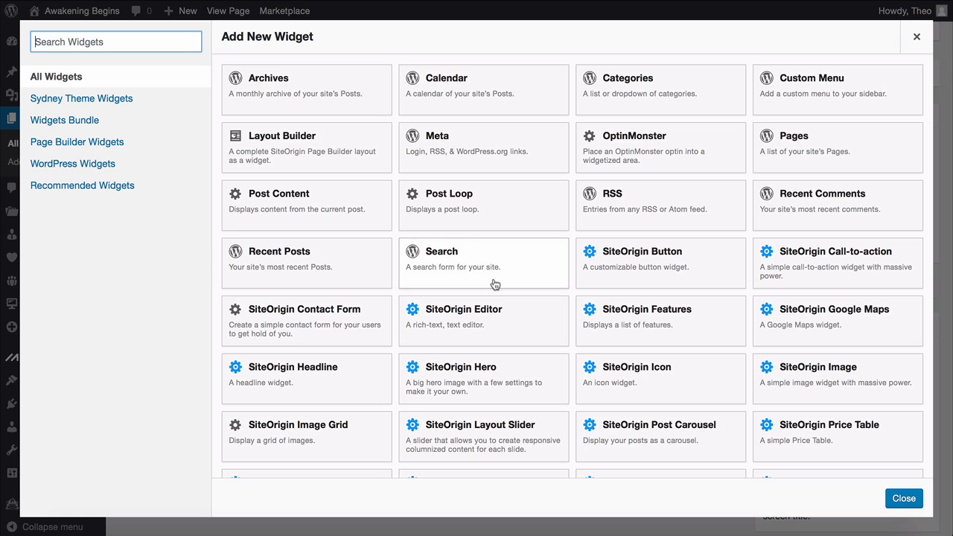
{"action": "scroll", "coordinate": [493, 283], "scroll_direction": "down", "scroll_amount": 2}
{"action": "scroll", "coordinate": [493, 283], "scroll_direction": "down", "scroll_amount": 3}
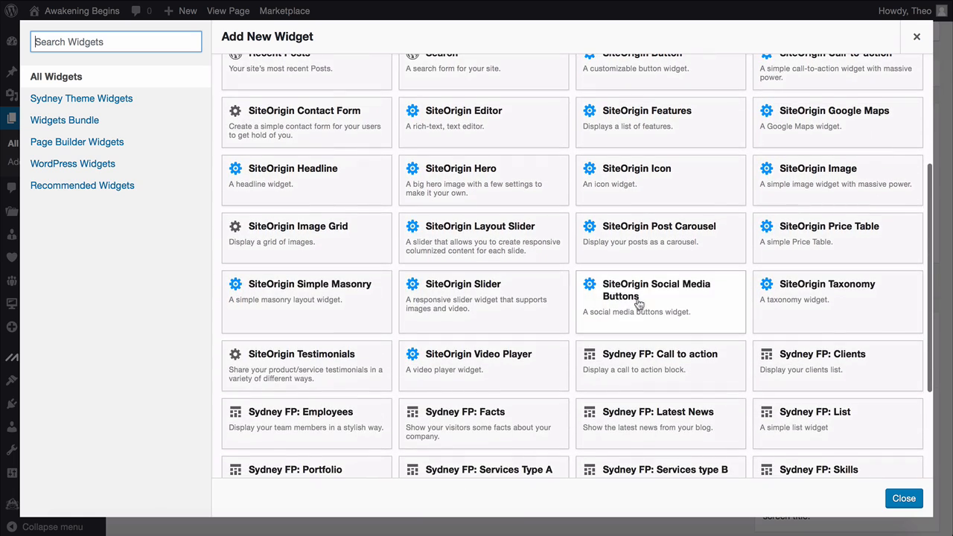
{"action": "left_click", "coordinate": [658, 303]}
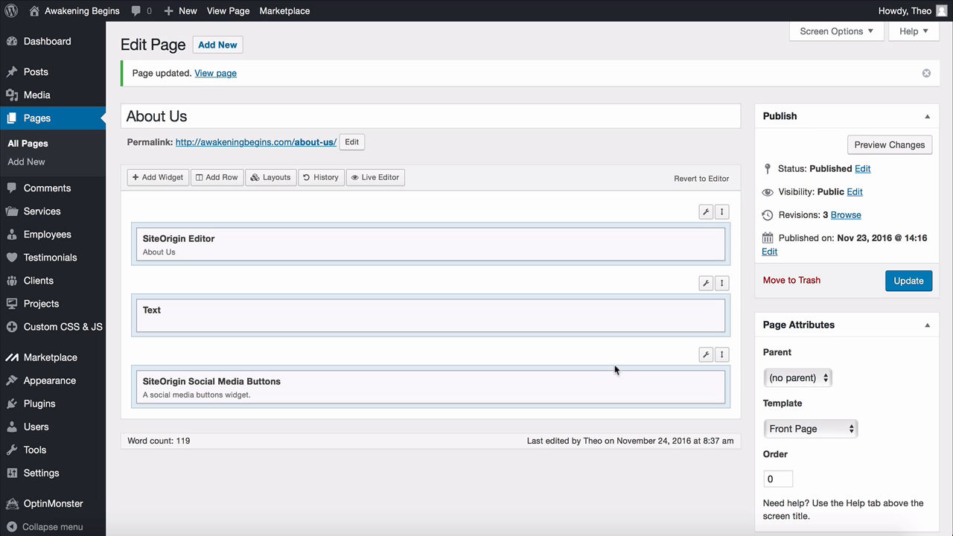
{"action": "mouse_move", "coordinate": [638, 388]}
{"action": "left_click", "coordinate": [641, 382]}
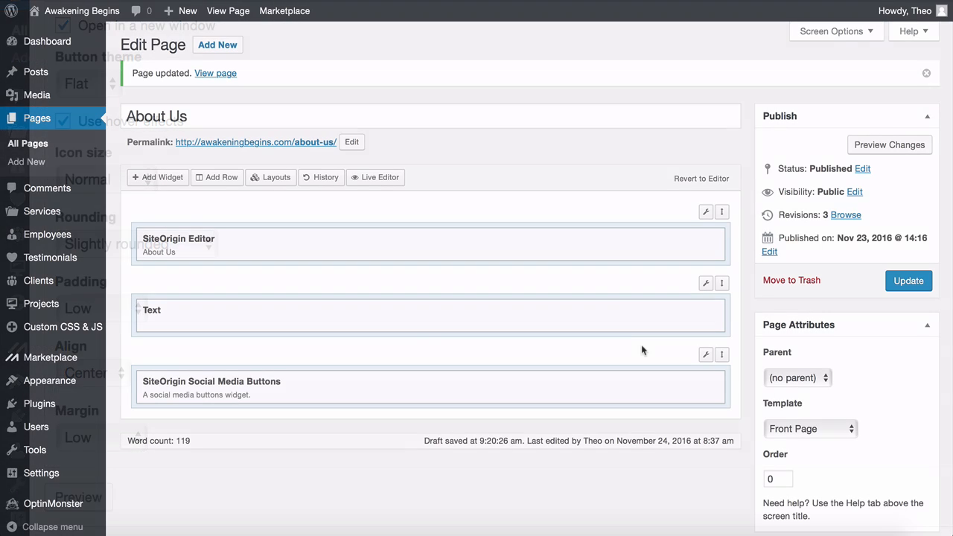
Set the top/bottom padding of the Social Media Buttons row to 30 px and update the About Us page
{"action": "mouse_move", "coordinate": [722, 354]}
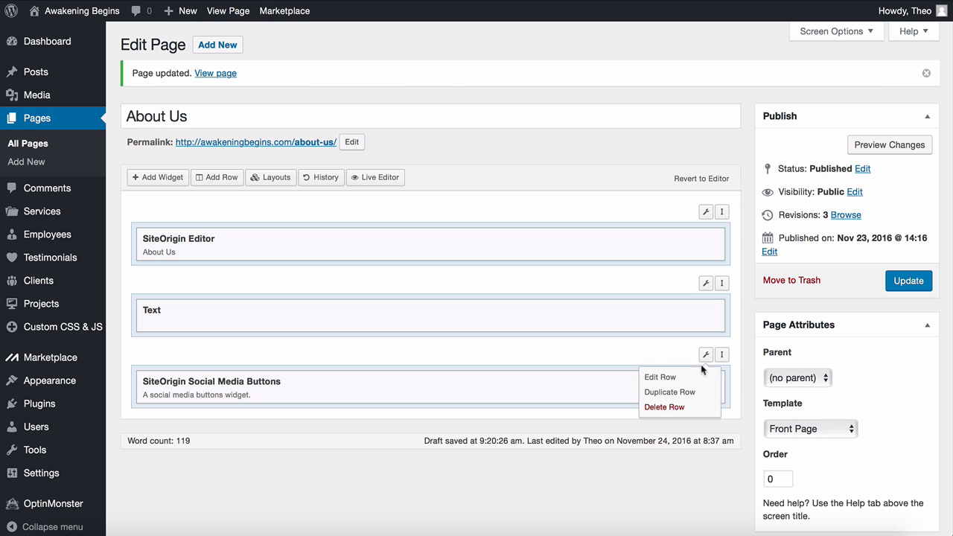
{"action": "left_click", "coordinate": [661, 377]}
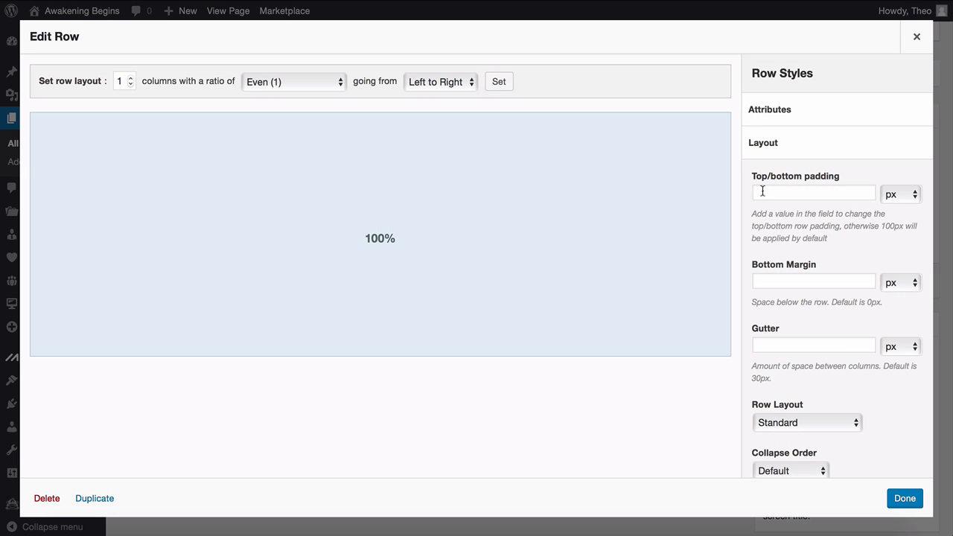
{"action": "left_click", "coordinate": [760, 193]}
{"action": "type", "text": "30"}
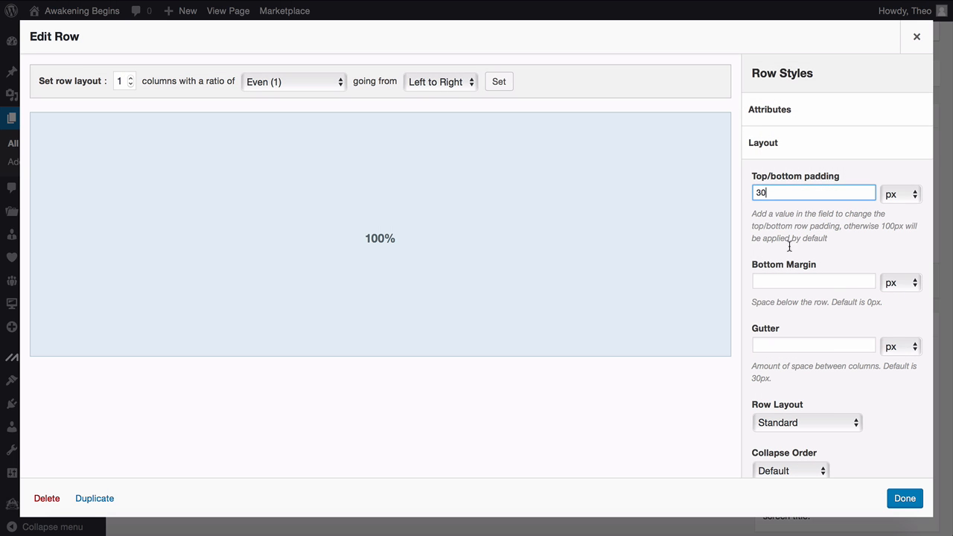
{"action": "left_click", "coordinate": [909, 497]}
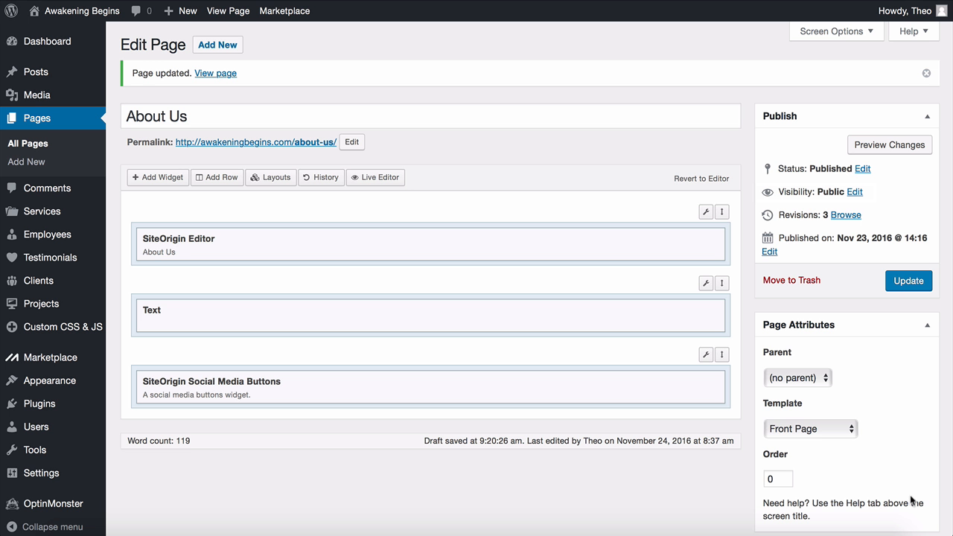
{"action": "left_click", "coordinate": [909, 286]}
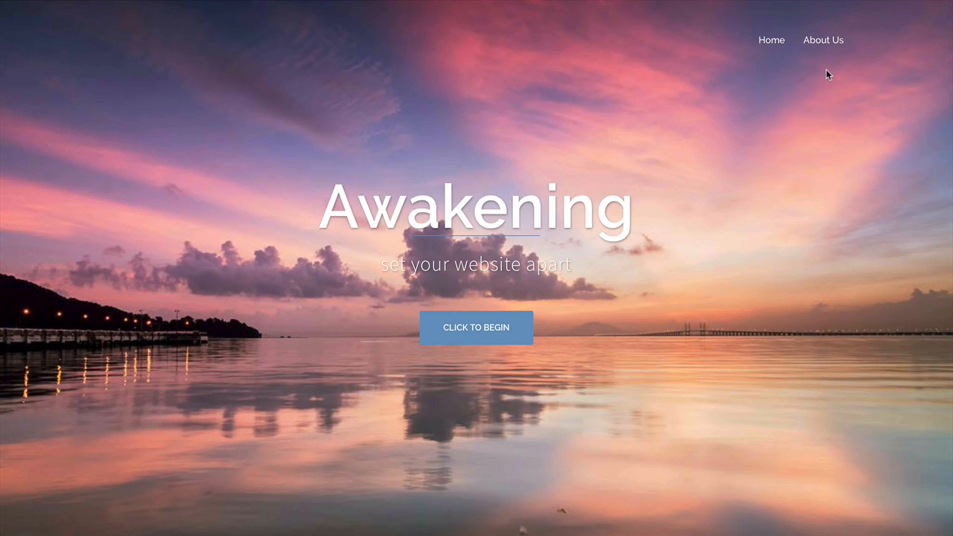
Open the live About Us page and review its text, image, embedded video and footer
{"action": "left_click", "coordinate": [825, 42]}
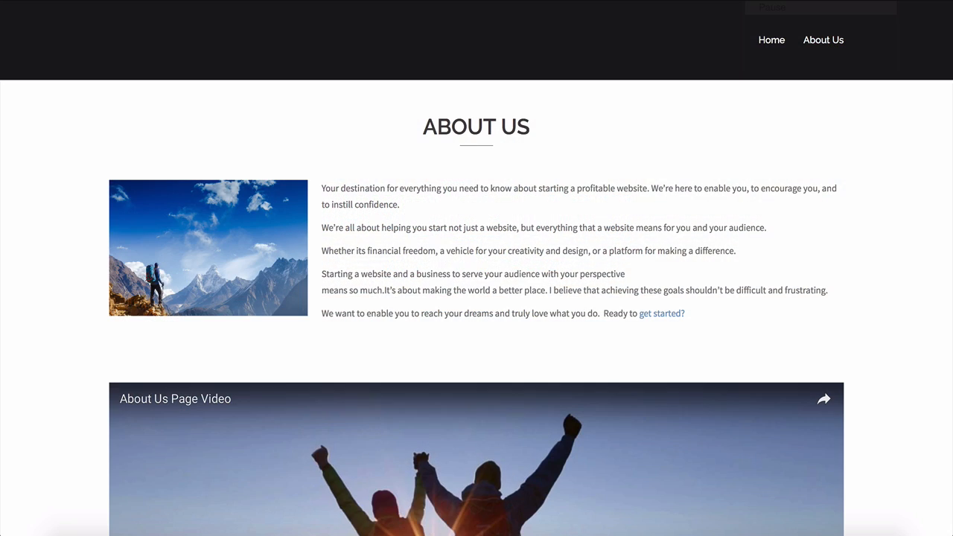
{"action": "scroll", "coordinate": [477, 297], "scroll_direction": "down", "scroll_amount": 5}
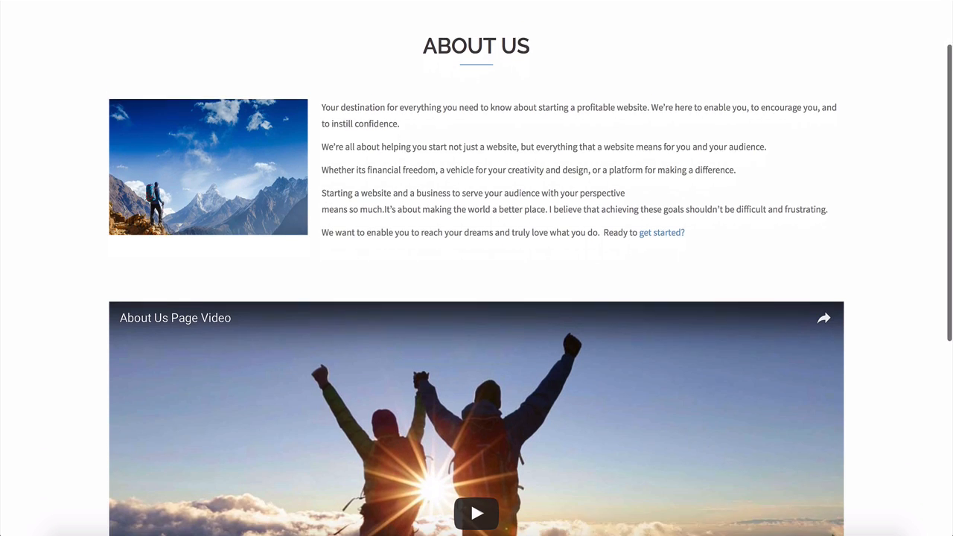
{"action": "scroll", "coordinate": [476, 297], "scroll_direction": "down", "scroll_amount": 3}
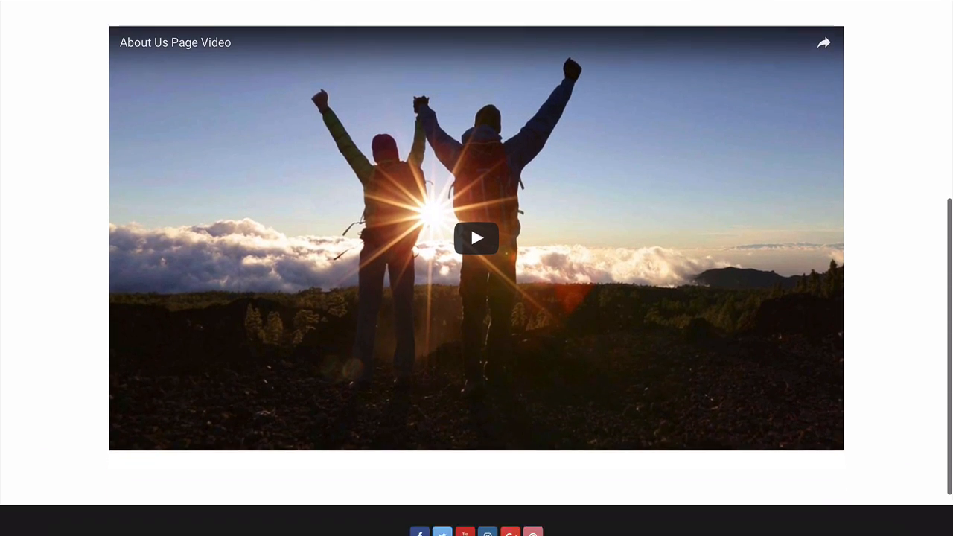
{"action": "scroll", "coordinate": [477, 268], "scroll_direction": "up", "scroll_amount": 3}
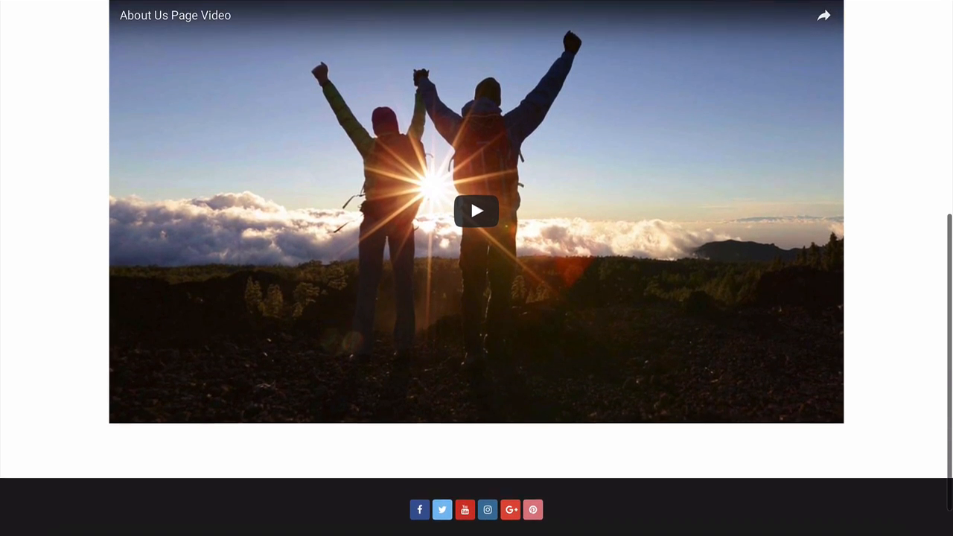
{"action": "scroll", "coordinate": [477, 268], "scroll_direction": "up", "scroll_amount": 3}
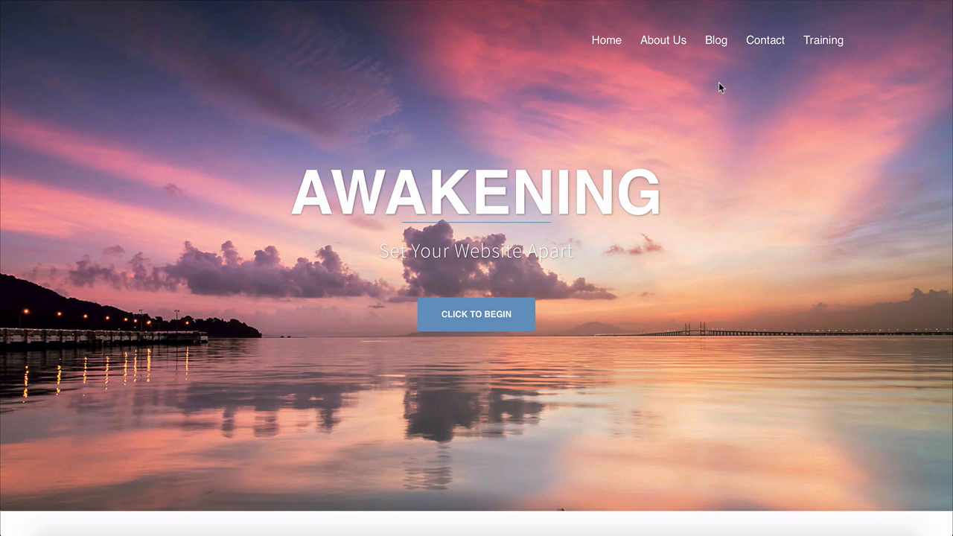
Open the Contact page of the example site and examine its contact details, form and image layout
{"action": "left_click", "coordinate": [762, 42]}
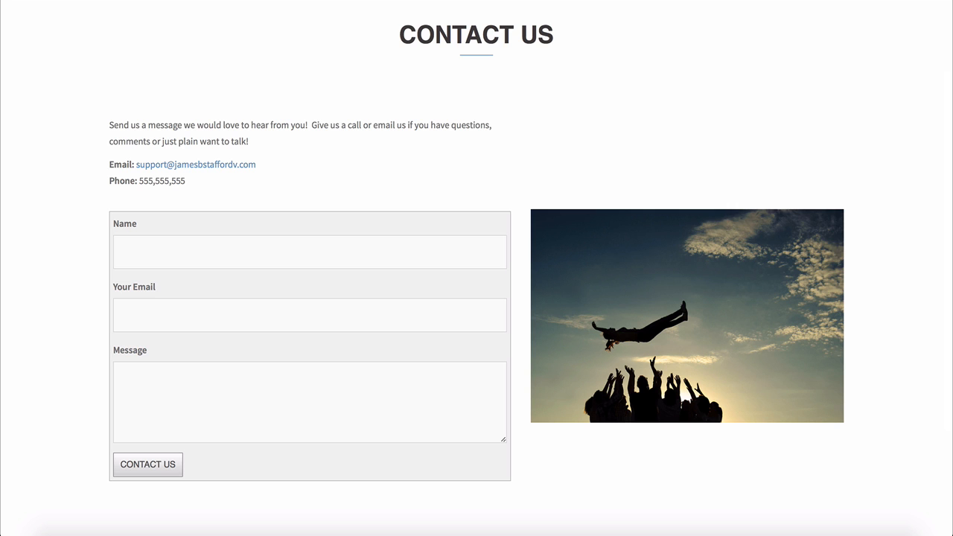
{"action": "scroll", "coordinate": [476, 298], "scroll_direction": "down", "scroll_amount": 3}
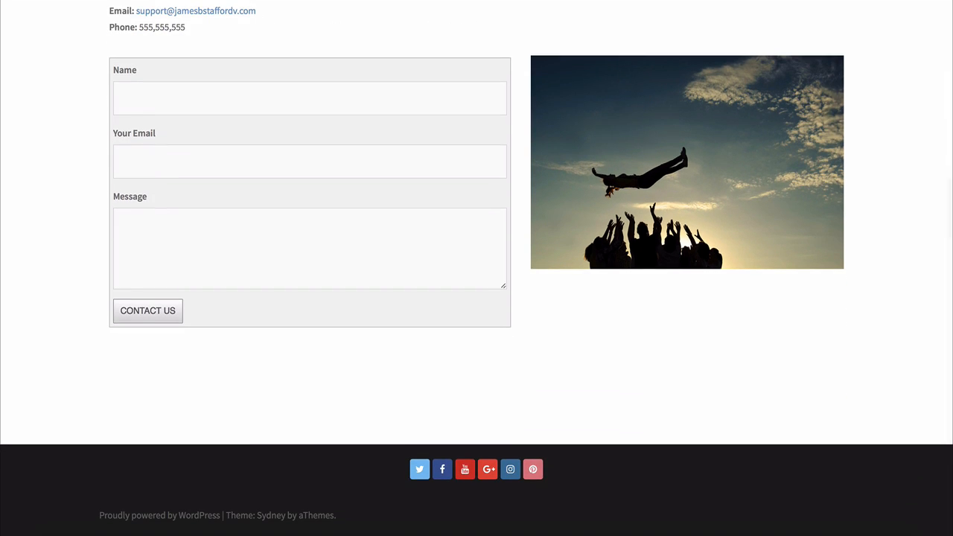
{"action": "scroll", "coordinate": [476, 268], "scroll_direction": "up", "scroll_amount": 5}
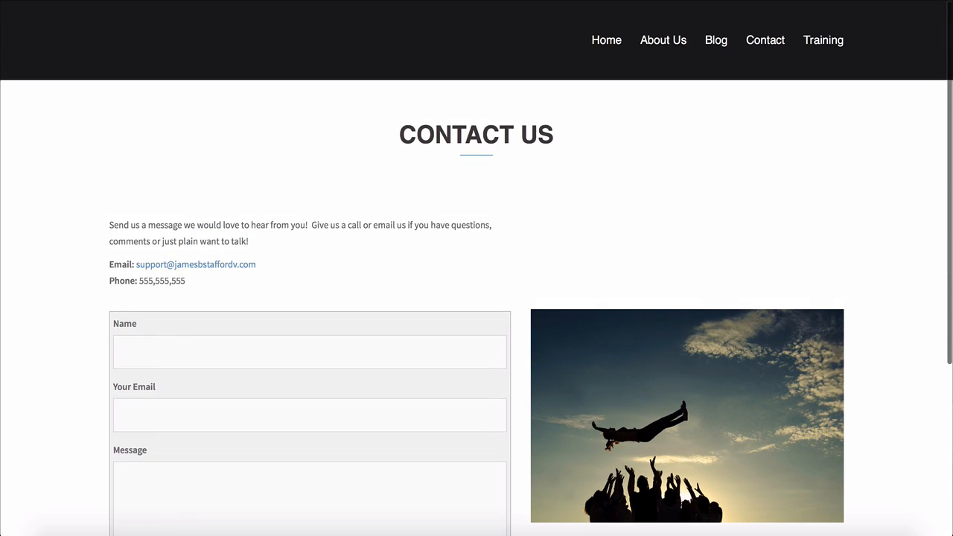
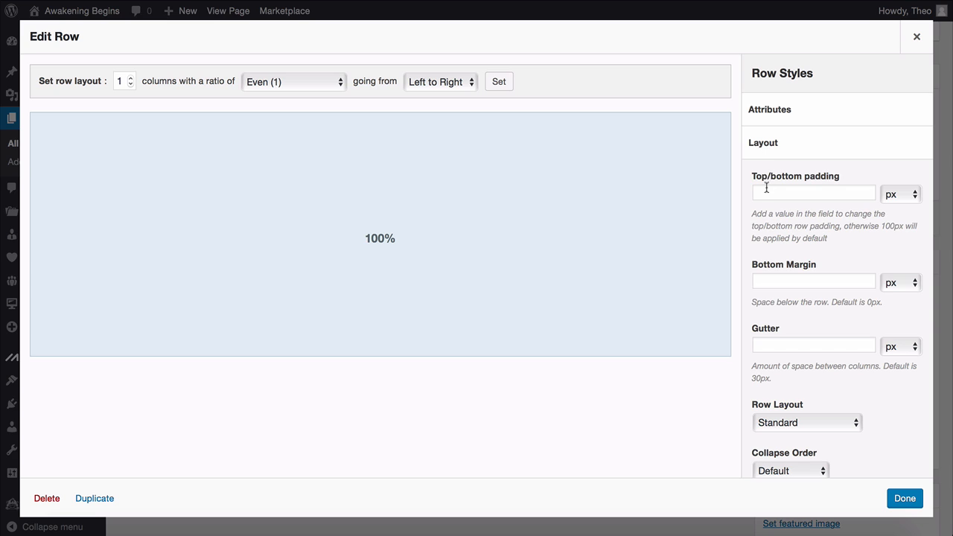
Set the top/bottom padding of the Contact page's Text widget row to 20 px
{"action": "left_click", "coordinate": [766, 192]}
{"action": "type", "text": "20"}
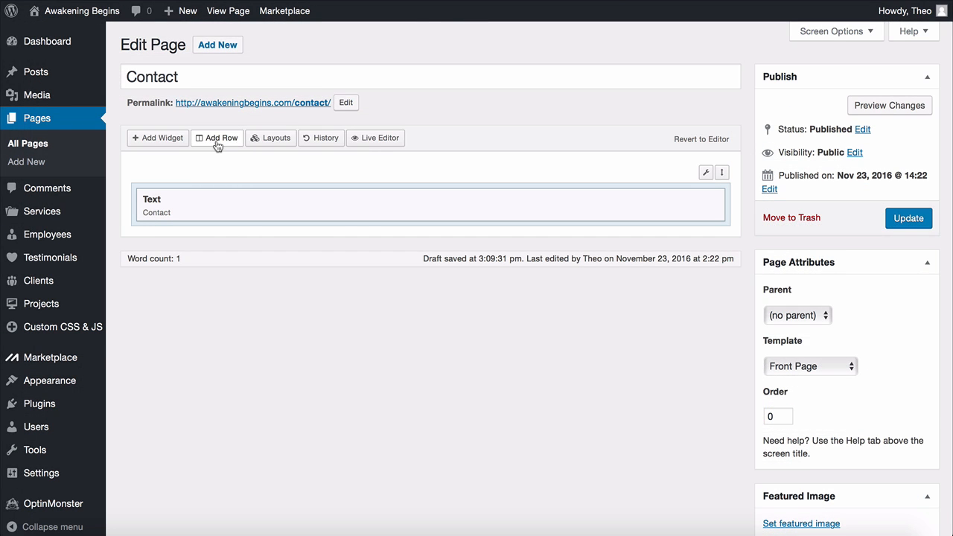
Start a new row with two columns on the Contact page
{"action": "left_click", "coordinate": [218, 139]}
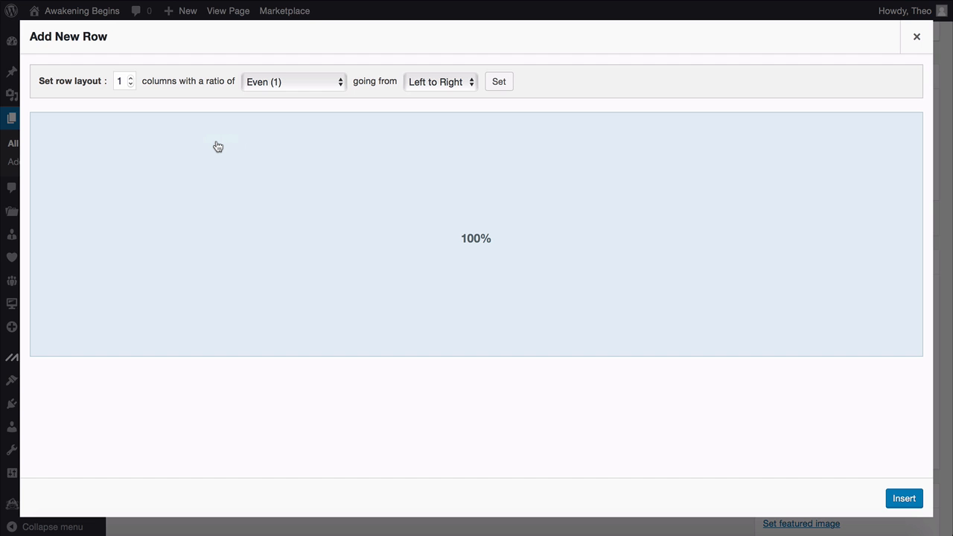
{"action": "left_click", "coordinate": [131, 79]}
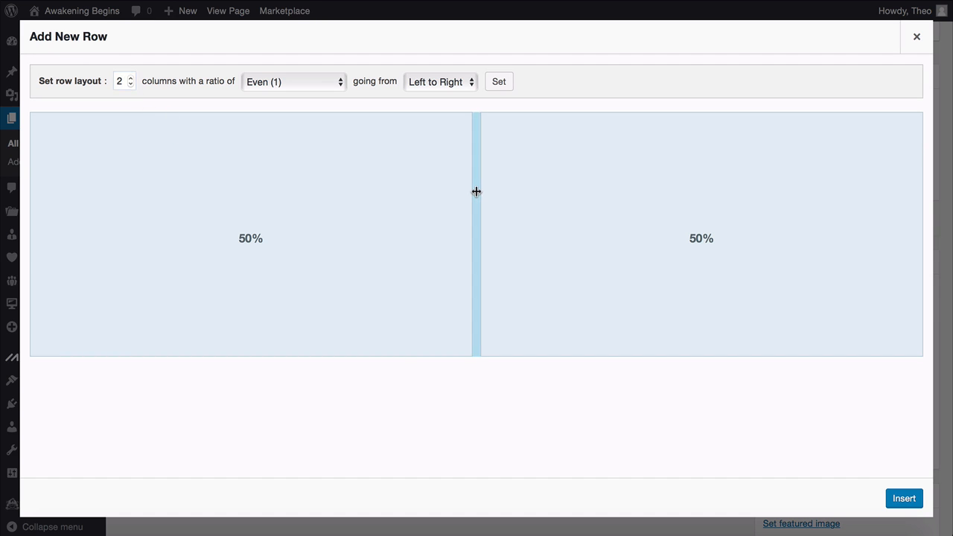
Resize the new row's columns to about 55% and 45%, and set the second column to 20%
{"action": "left_click_drag", "start_coordinate": [477, 191], "coordinate": [521, 191]}
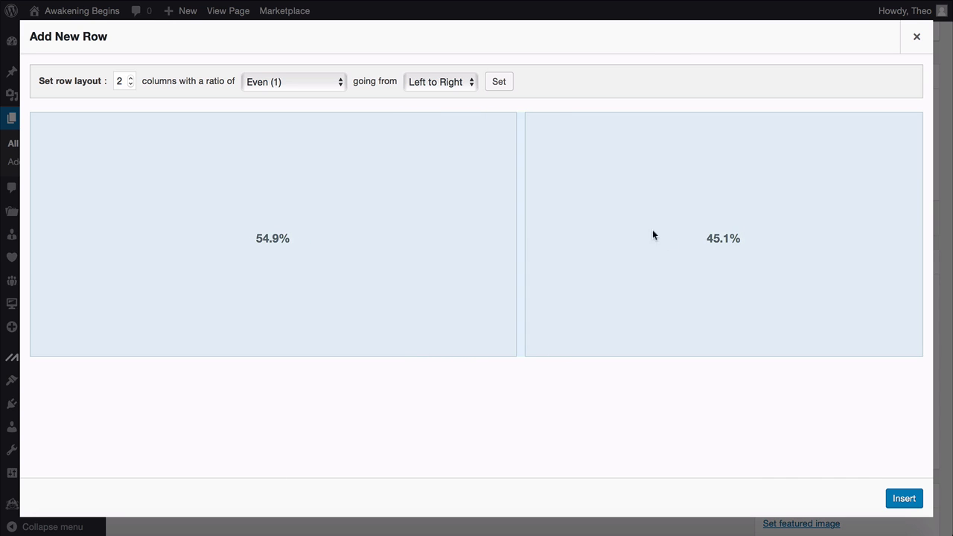
{"action": "left_click", "coordinate": [729, 249]}
{"action": "key", "text": "BackSpace"}
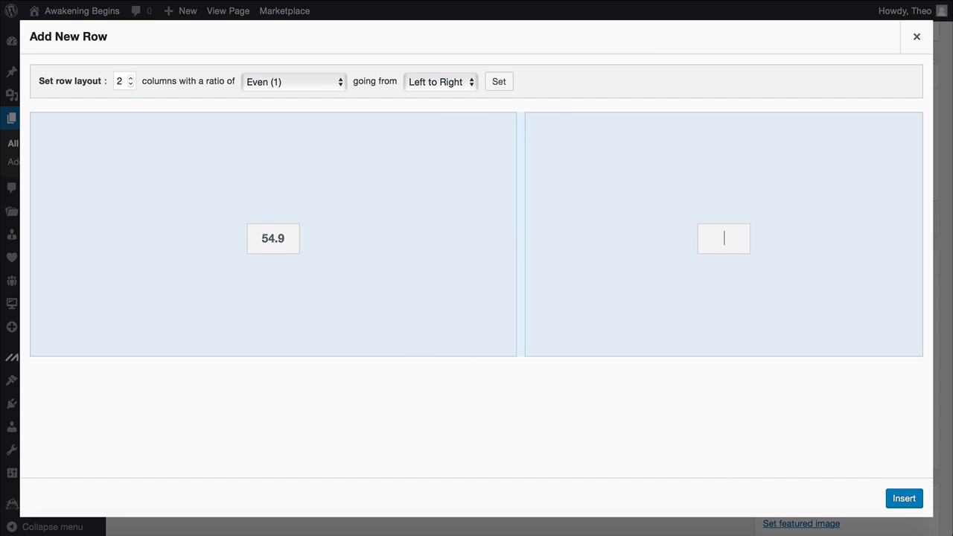
{"action": "type", "text": "20"}
{"action": "left_click", "coordinate": [639, 257]}
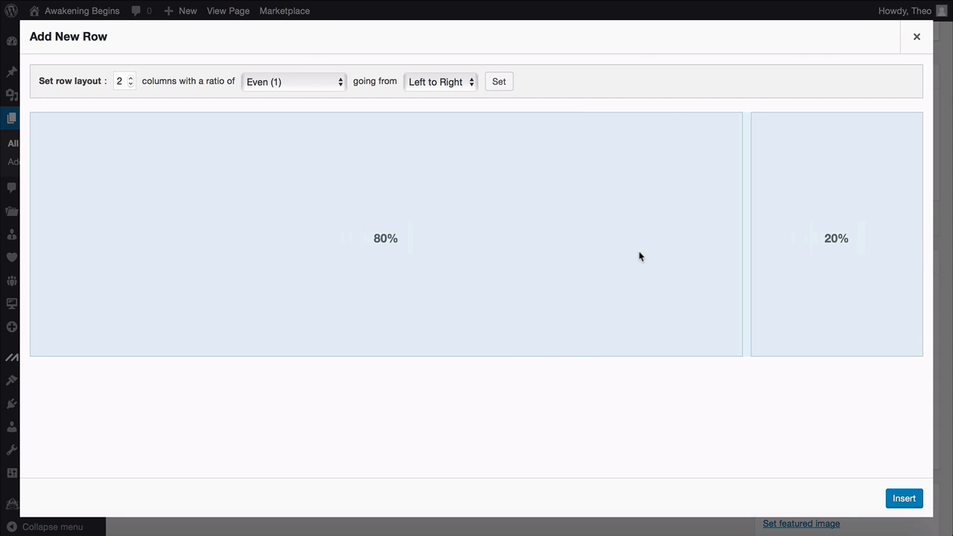
Set both columns of the new row to 50% and insert it below the Text widget's row
{"action": "left_click", "coordinate": [392, 238]}
{"action": "type", "text": "50"}
{"action": "key", "text": "Tab"}
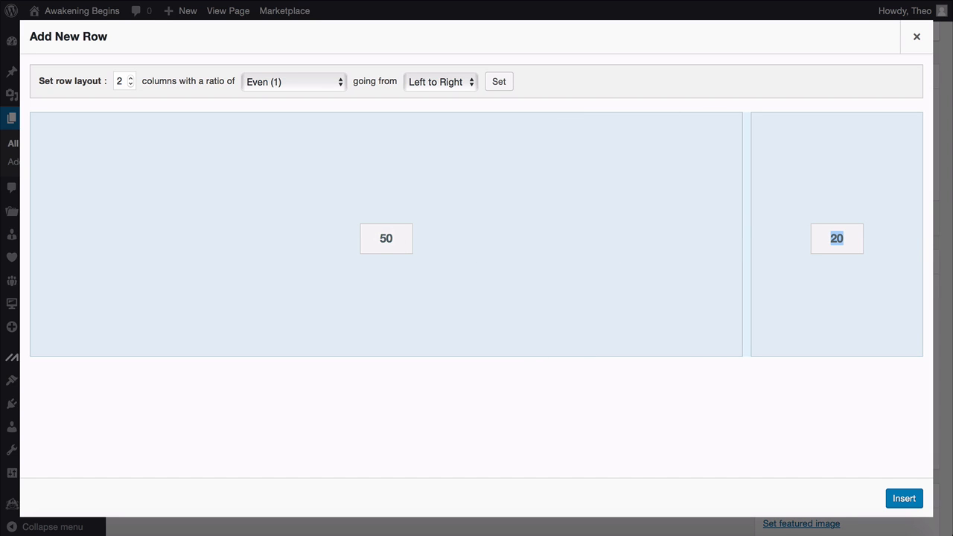
{"action": "type", "text": "50"}
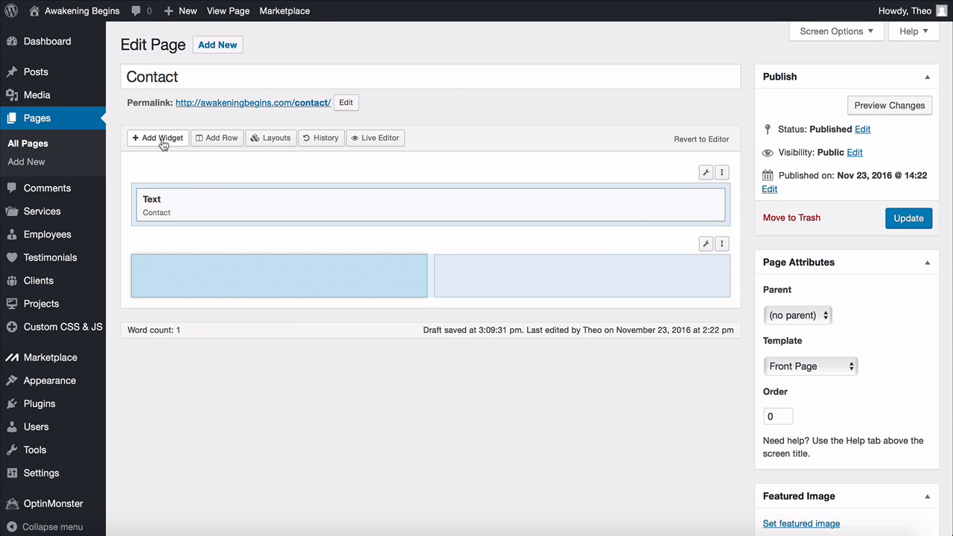
Add a SiteOrigin Editor widget to the first column of the two-column row and duplicate it
{"action": "left_click", "coordinate": [163, 141]}
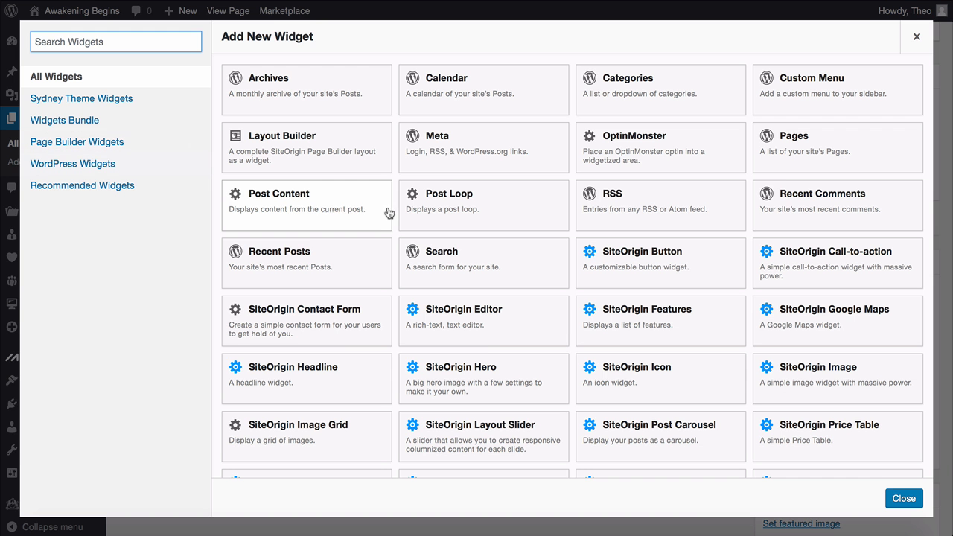
{"action": "scroll", "coordinate": [393, 214], "scroll_direction": "down", "scroll_amount": 1}
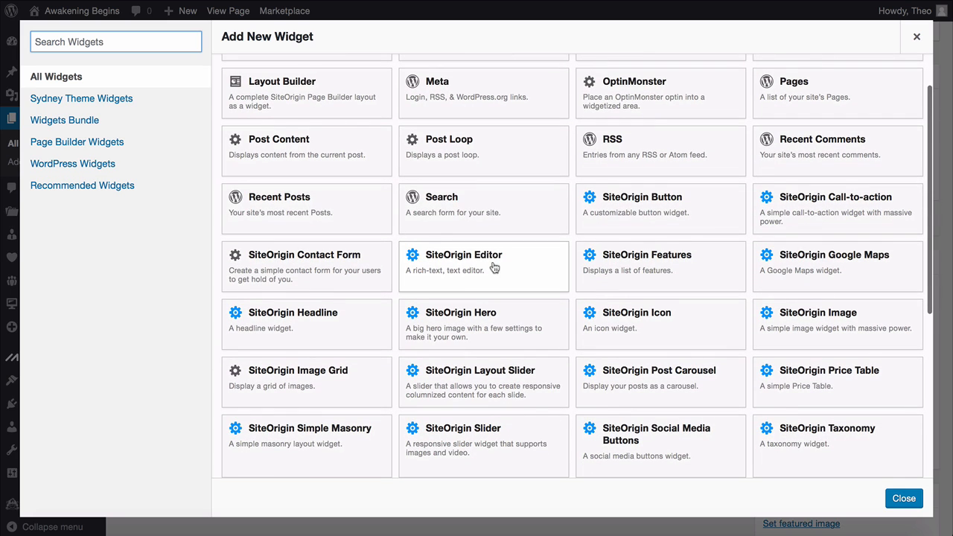
{"action": "left_click", "coordinate": [499, 268]}
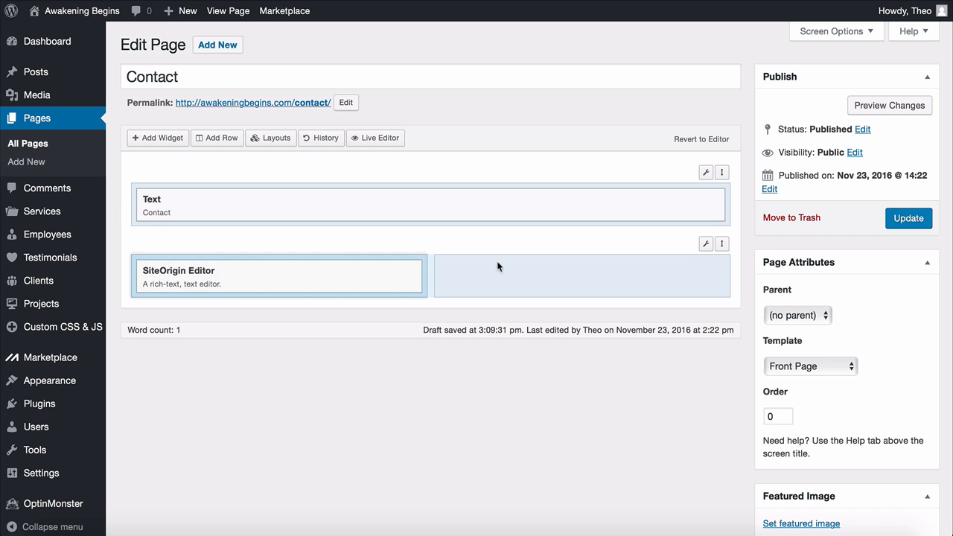
{"action": "mouse_move", "coordinate": [405, 277]}
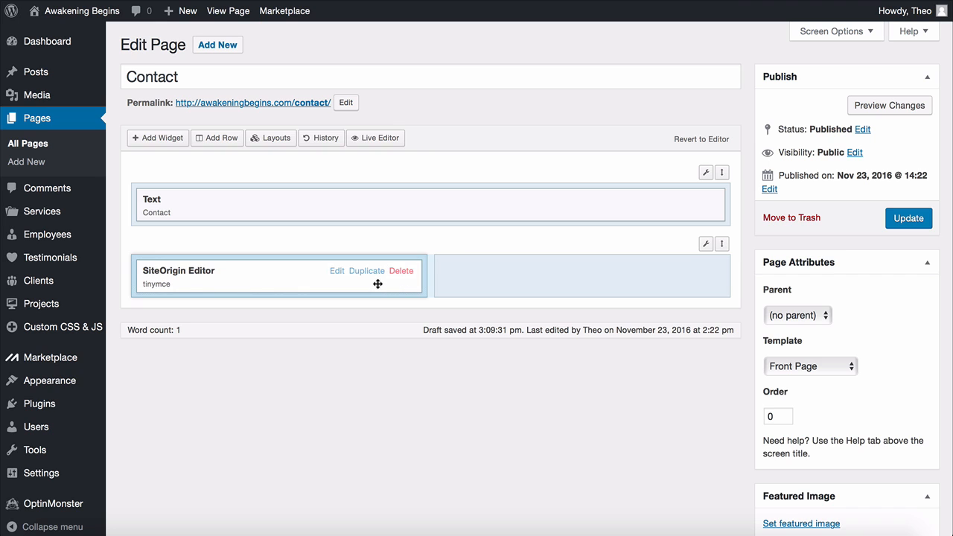
{"action": "left_click", "coordinate": [365, 271]}
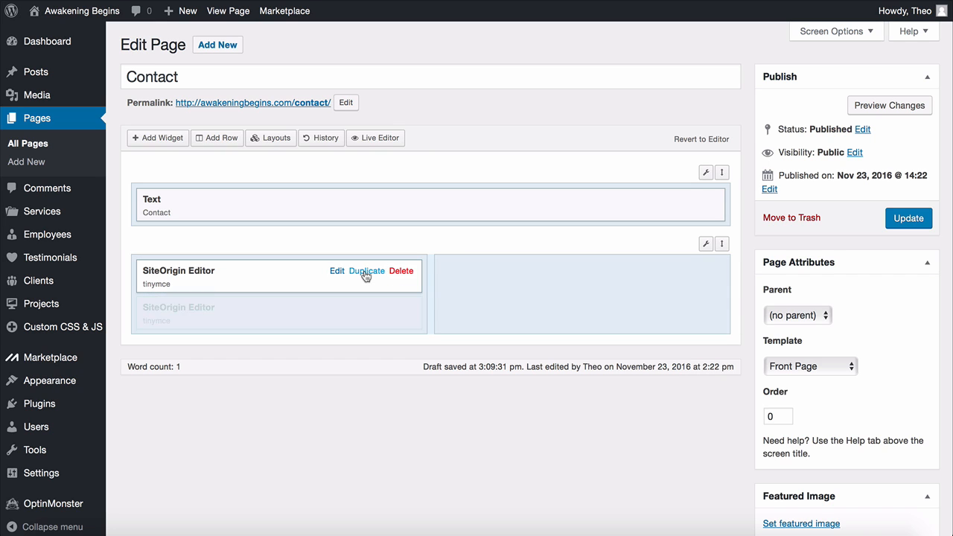
Move the duplicated SiteOrigin Editor into the second column and add a SiteOrigin Contact Form below the first column's editor
{"action": "left_click_drag", "start_coordinate": [309, 317], "coordinate": [588, 277]}
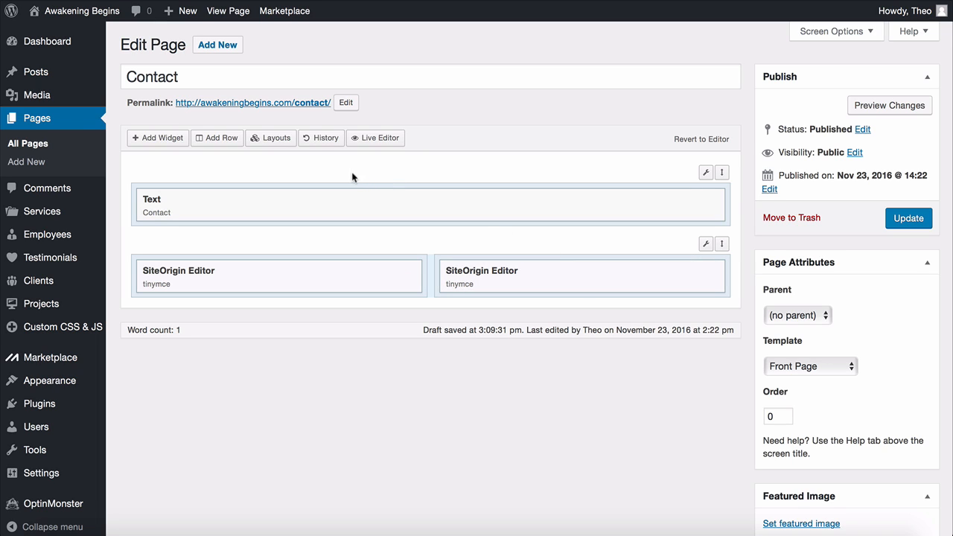
{"action": "left_click", "coordinate": [175, 141]}
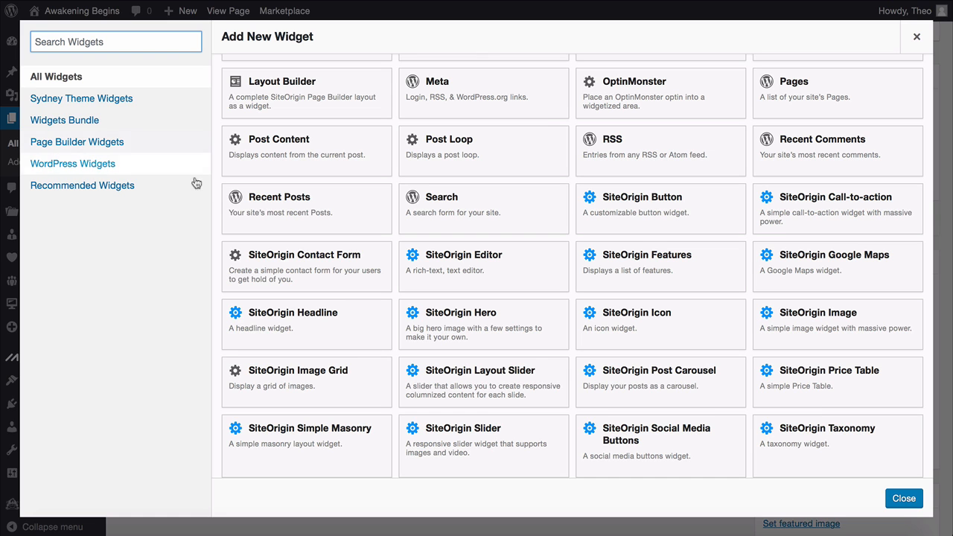
{"action": "left_click", "coordinate": [329, 270]}
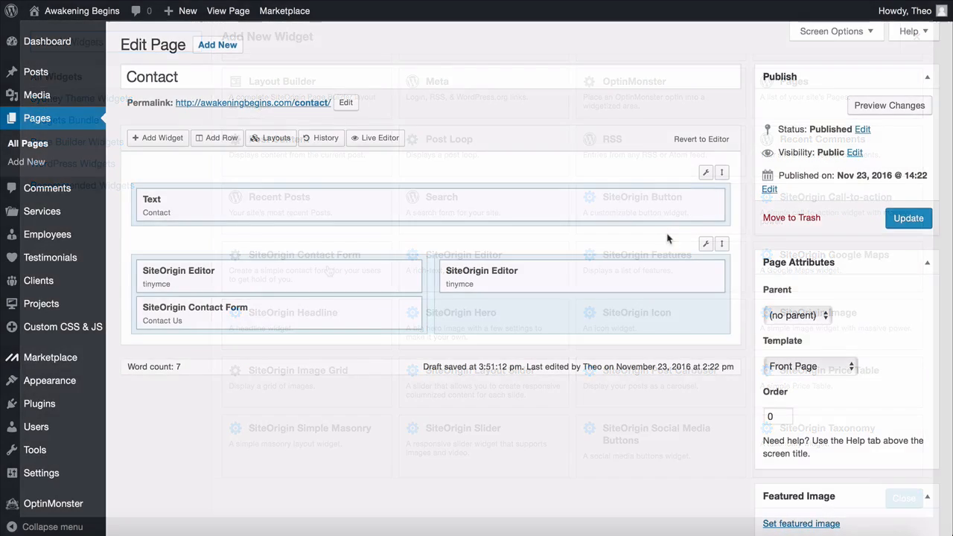
Set the two-column row's top/bottom padding to 20 px
{"action": "mouse_move", "coordinate": [704, 246]}
{"action": "left_click", "coordinate": [660, 266]}
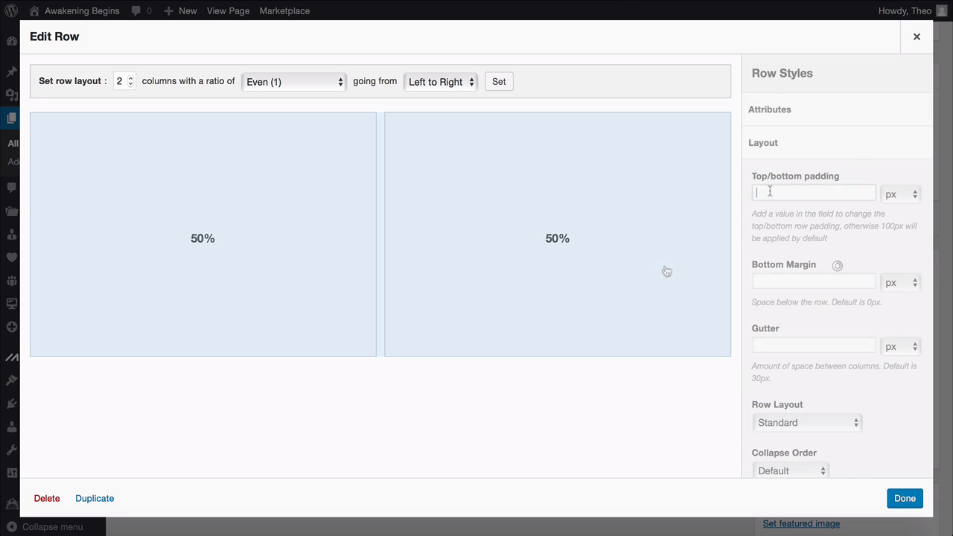
{"action": "left_click", "coordinate": [770, 191]}
{"action": "type", "text": "20"}
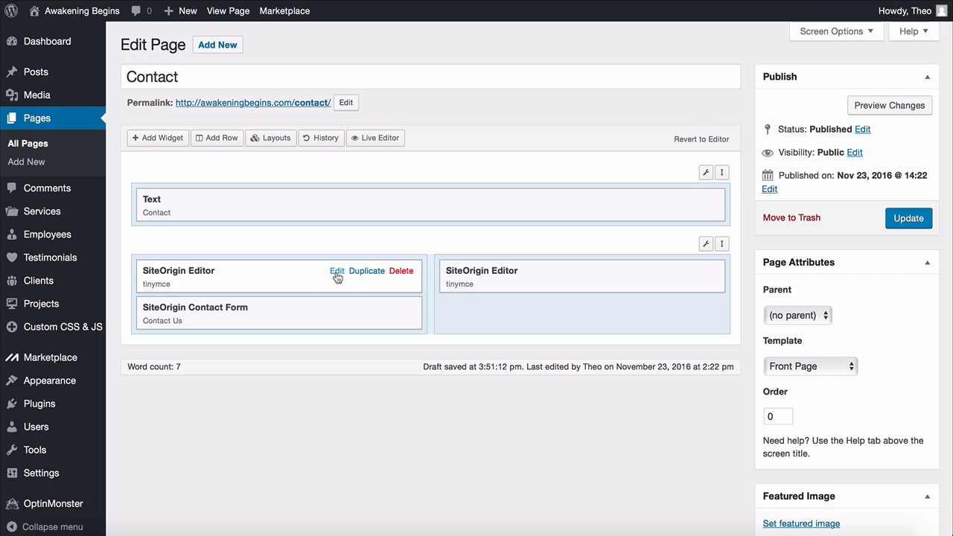
Give the first column's editor 14 px bottom padding and the Contact Form widget 9 px top padding, with their other sides at 0
{"action": "left_click", "coordinate": [336, 272]}
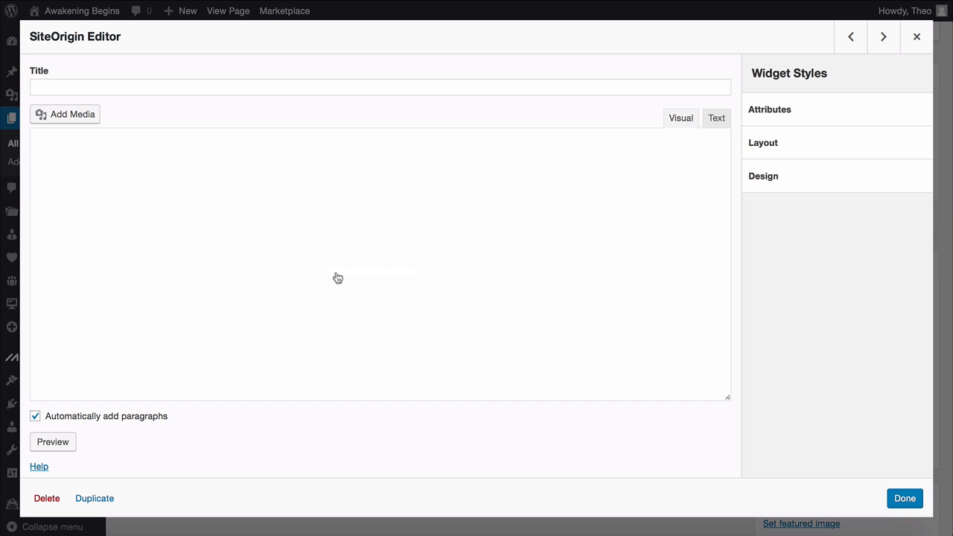
{"action": "left_click", "coordinate": [758, 155]}
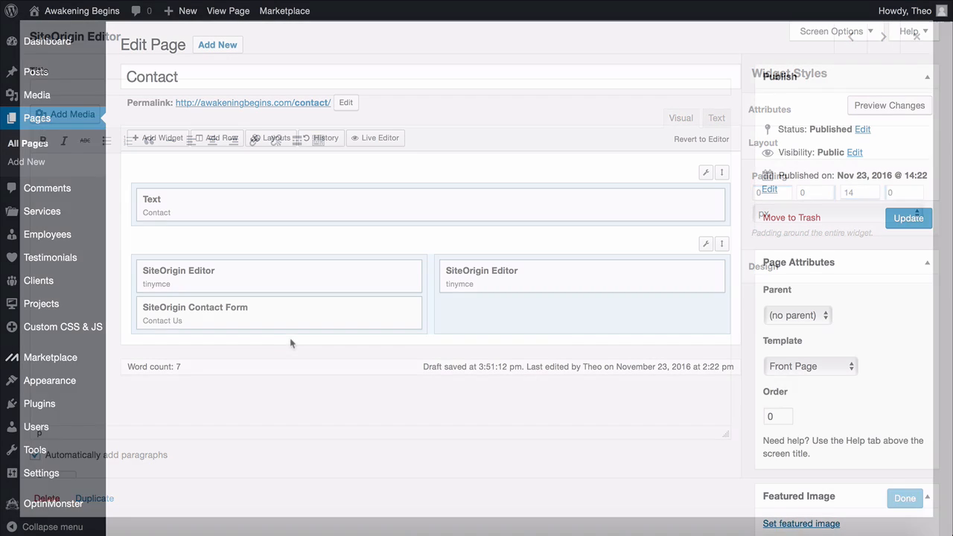
{"action": "mouse_move", "coordinate": [308, 323]}
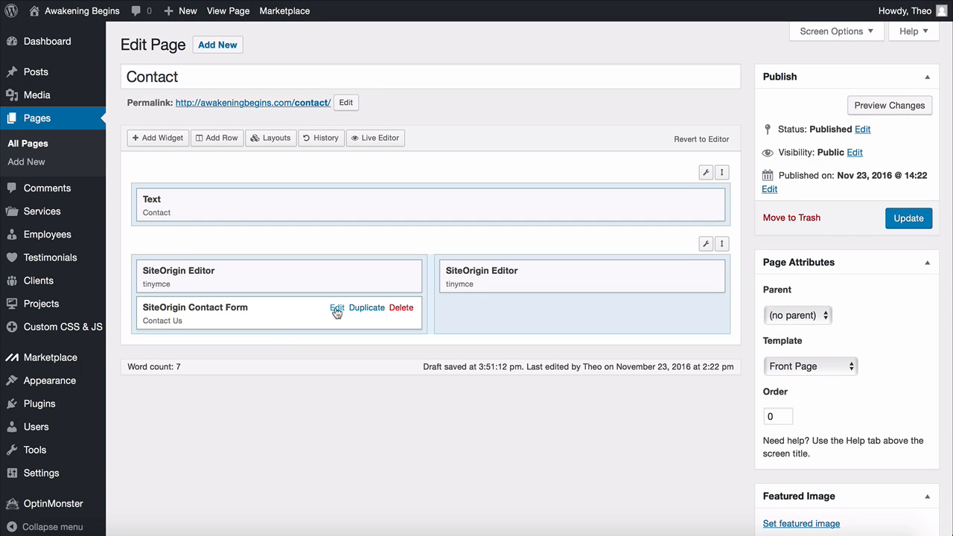
{"action": "left_click", "coordinate": [337, 309]}
{"action": "left_click", "coordinate": [771, 149]}
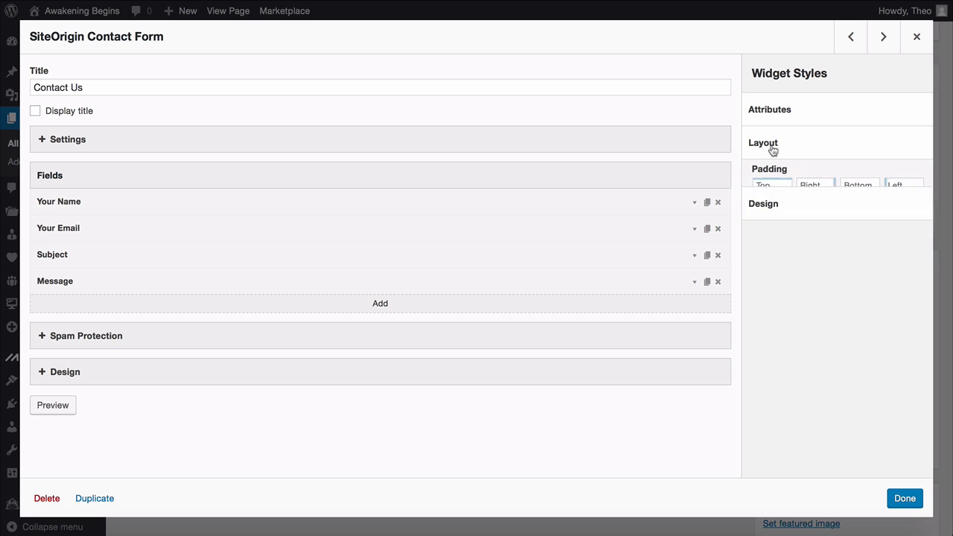
{"action": "left_click", "coordinate": [775, 192]}
{"action": "type", "text": "9"}
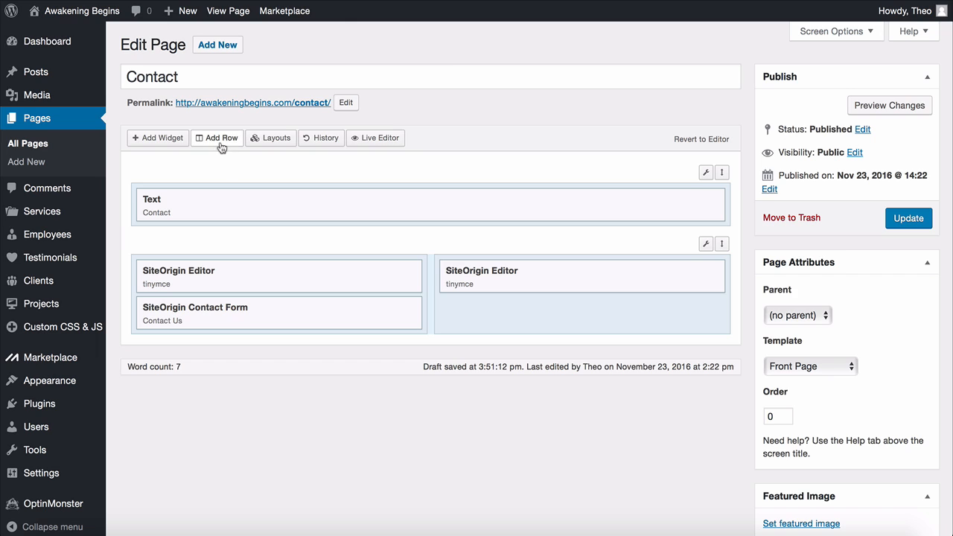
Add a one-column row holding a SiteOrigin Social Media Buttons widget and set its top/bottom padding to 20 px
{"action": "left_click", "coordinate": [222, 145]}
{"action": "left_click", "coordinate": [131, 84]}
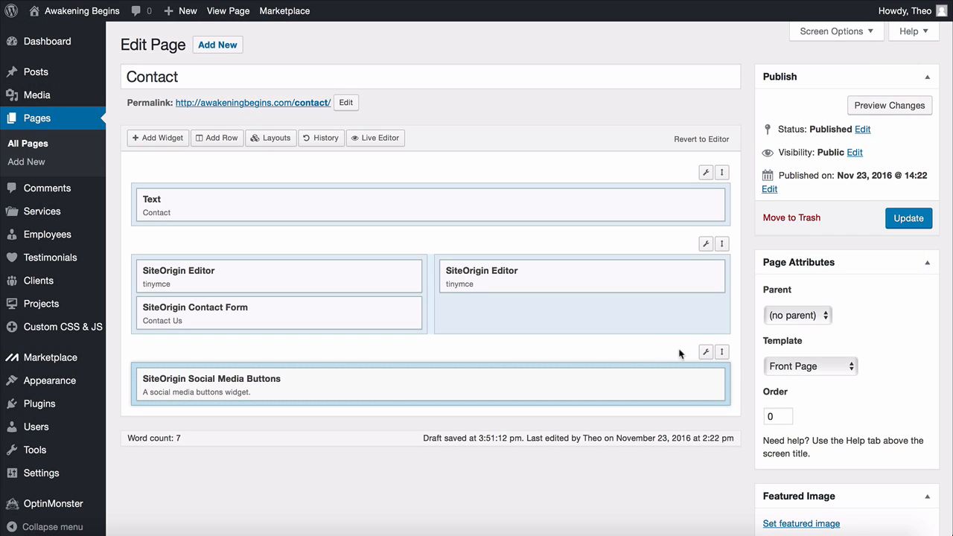
{"action": "mouse_move", "coordinate": [706, 353]}
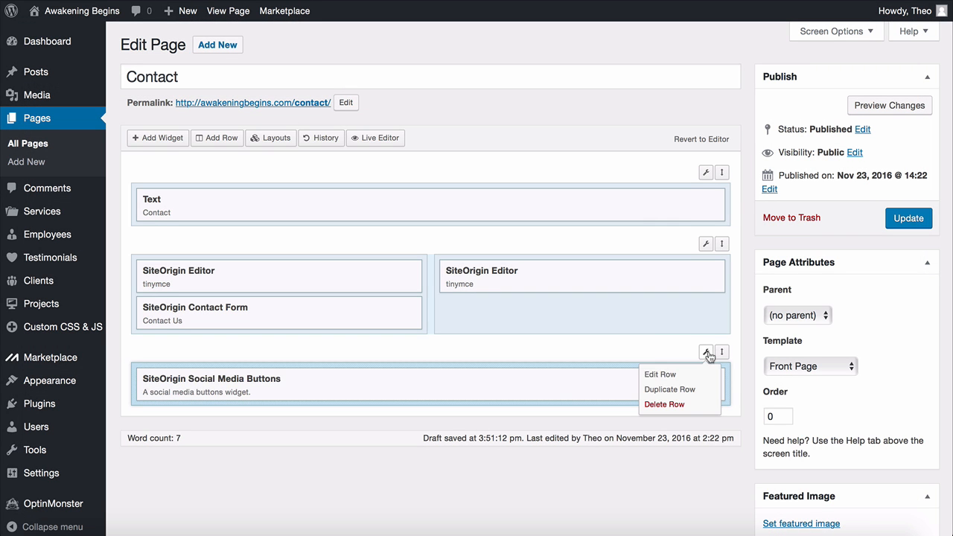
{"action": "left_click", "coordinate": [674, 376]}
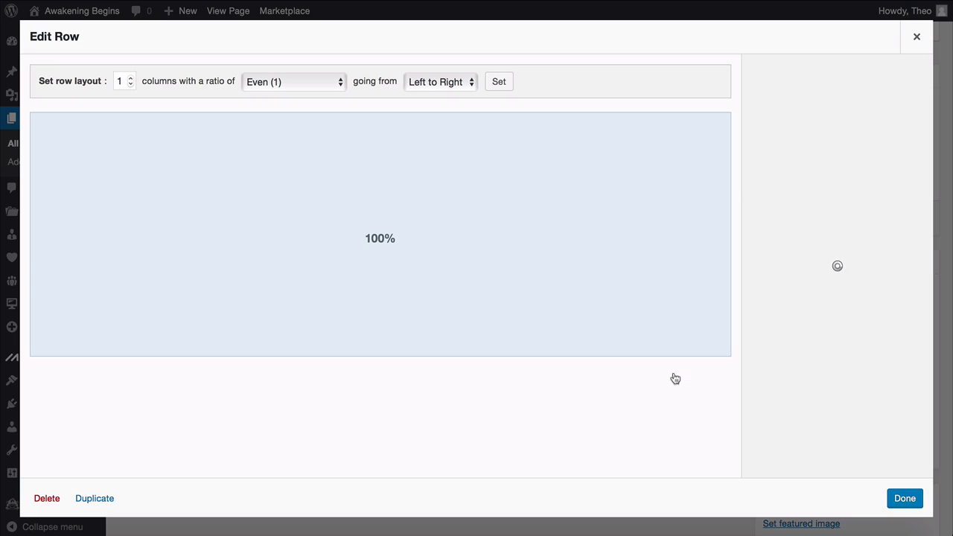
{"action": "left_click", "coordinate": [781, 153]}
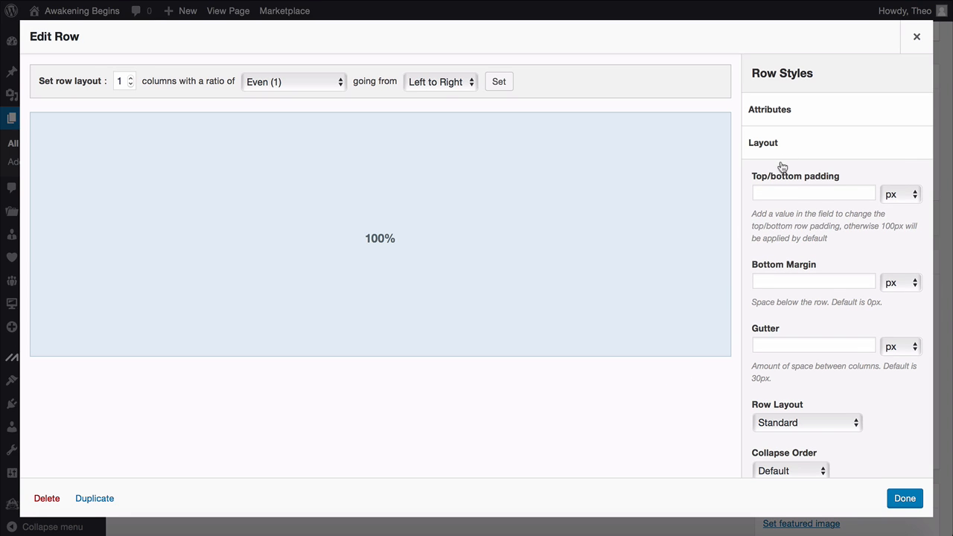
{"action": "left_click", "coordinate": [789, 193]}
{"action": "type", "text": "20"}
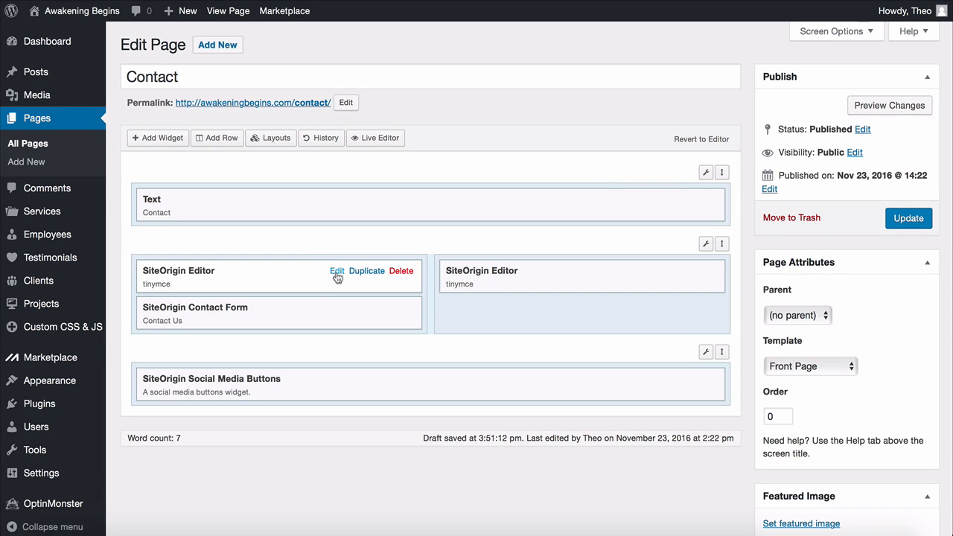
Make the Email and Phone labels bold in the first column's contact text
{"action": "left_click", "coordinate": [337, 273]}
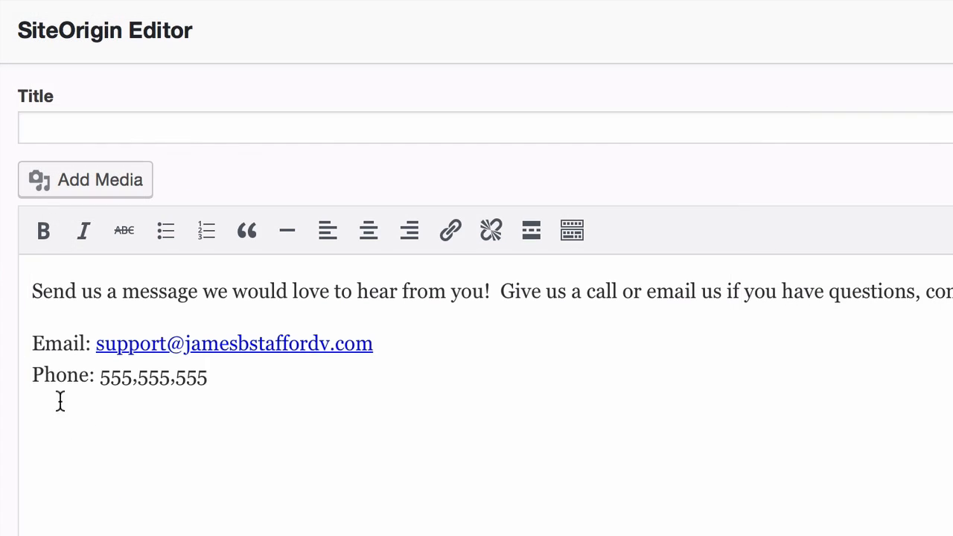
{"action": "left_click_drag", "start_coordinate": [32, 343], "coordinate": [88, 347]}
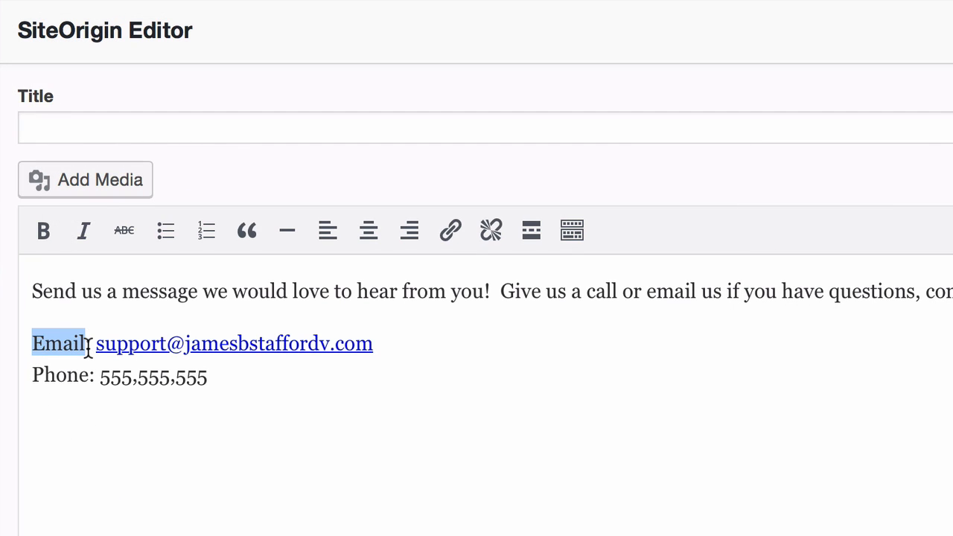
{"action": "left_click", "coordinate": [43, 230]}
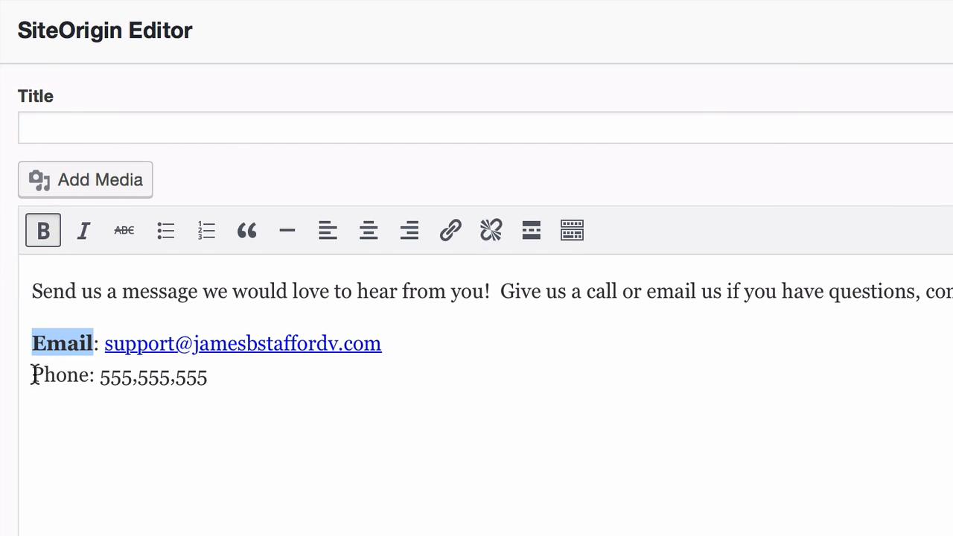
{"action": "left_click_drag", "start_coordinate": [33, 375], "coordinate": [91, 377]}
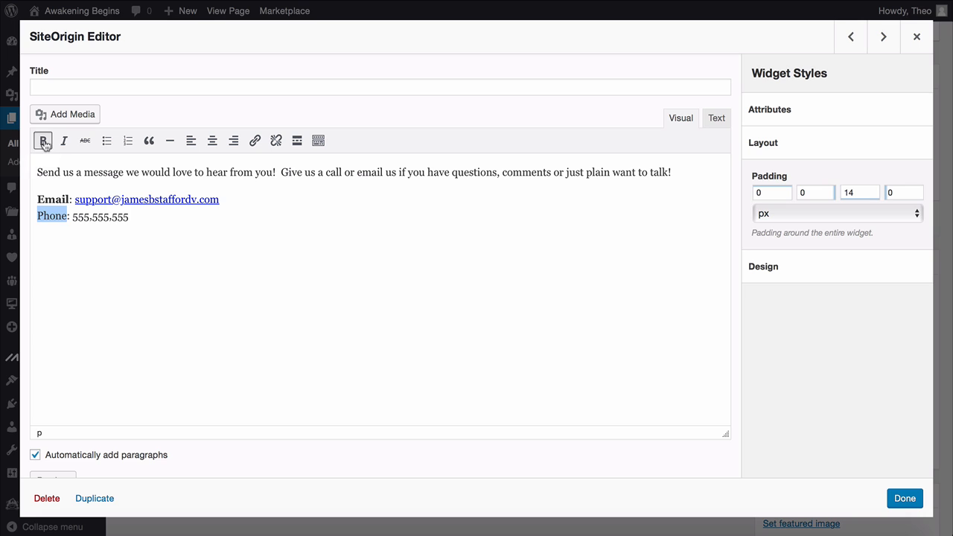
{"action": "left_click", "coordinate": [45, 144]}
Select the e-mail address in the contact text to check its mailto link
{"action": "left_click", "coordinate": [76, 200]}
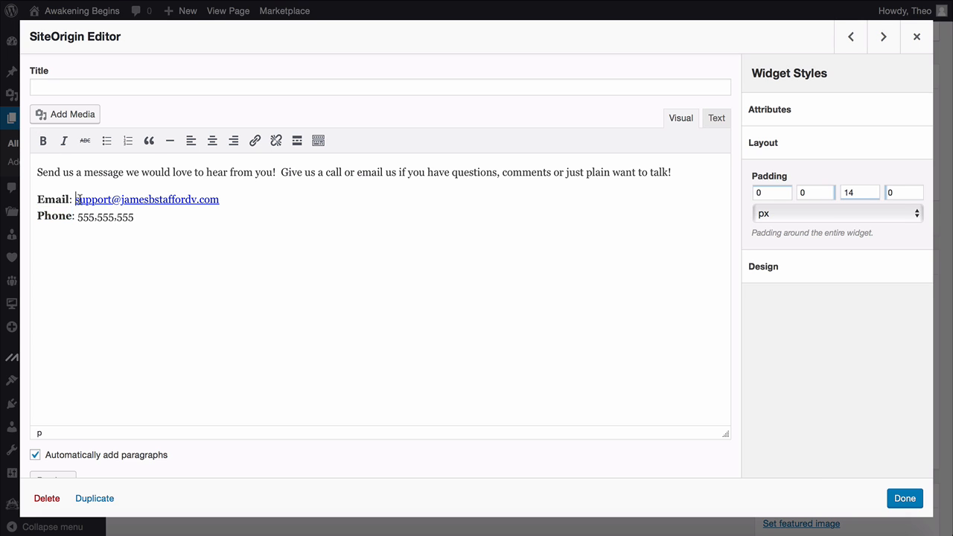
{"action": "left_click_drag", "start_coordinate": [76, 199], "coordinate": [221, 199]}
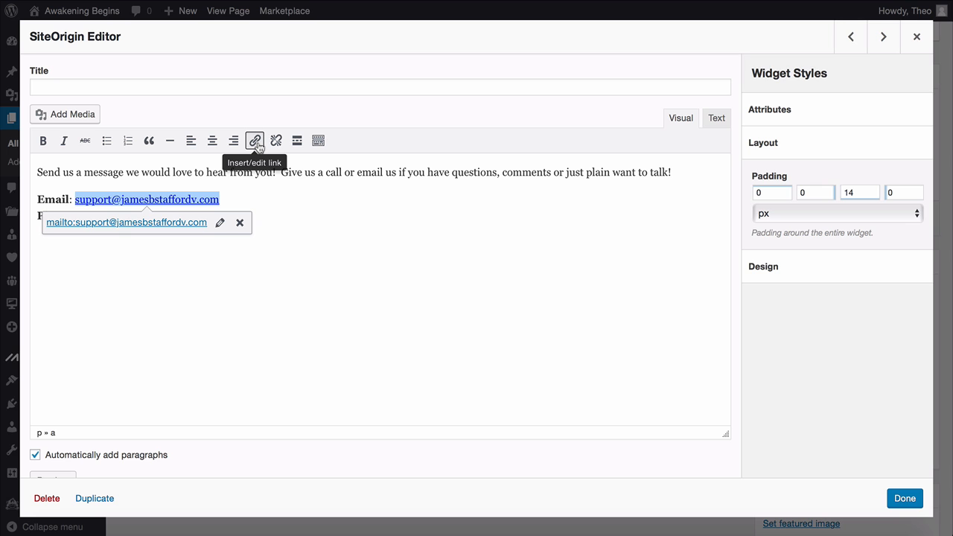
{"action": "left_click", "coordinate": [629, 245]}
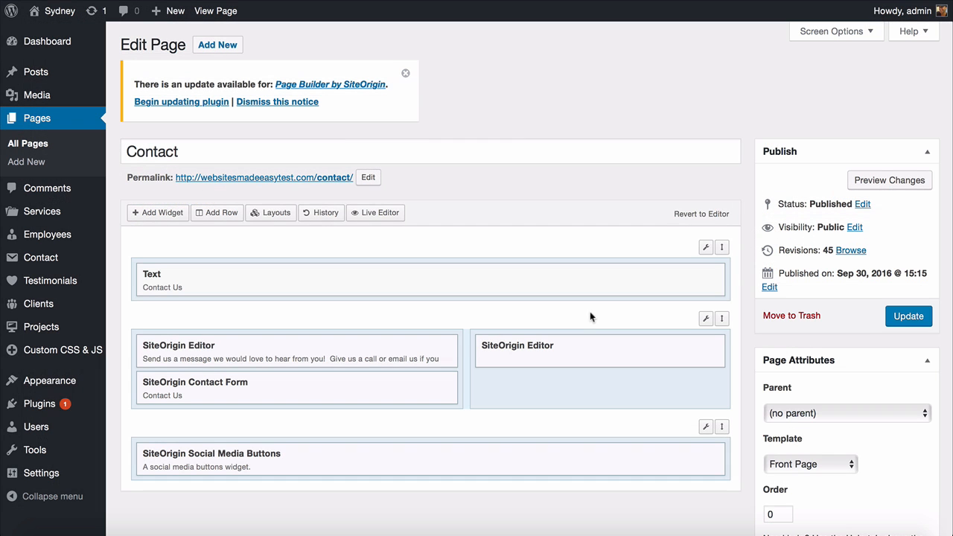
Insert the image of a person tossed above a crowd at sunset into the second column's SiteOrigin Editor
{"action": "mouse_move", "coordinate": [622, 349]}
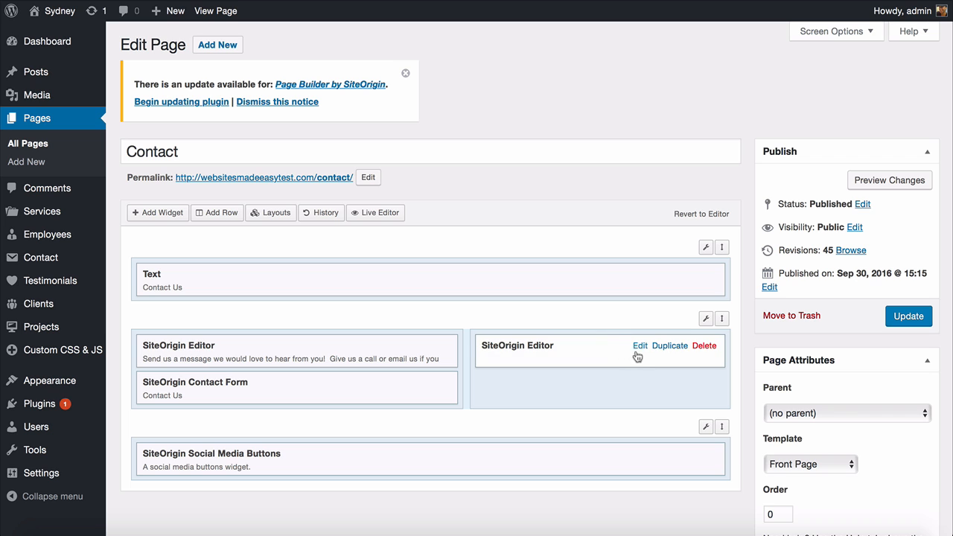
{"action": "left_click", "coordinate": [639, 347]}
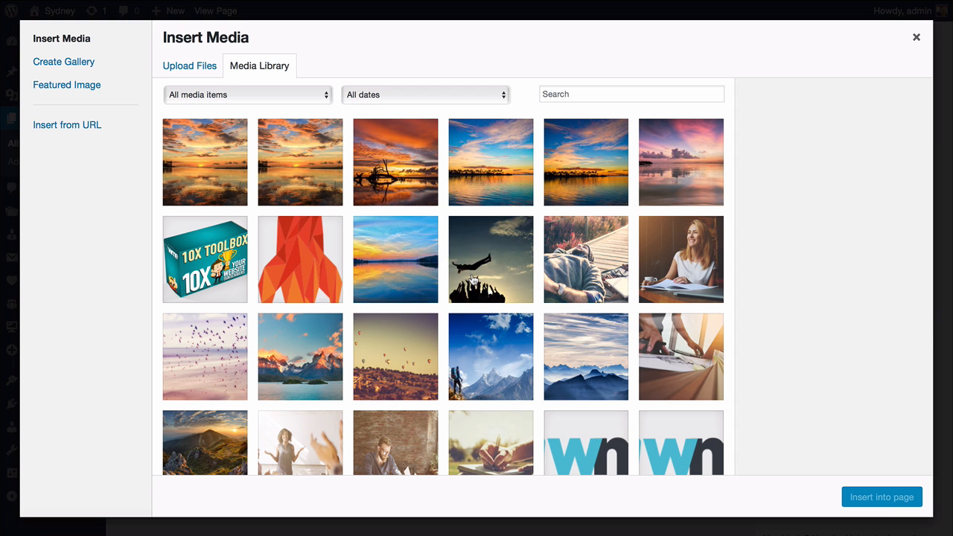
{"action": "left_click", "coordinate": [473, 279]}
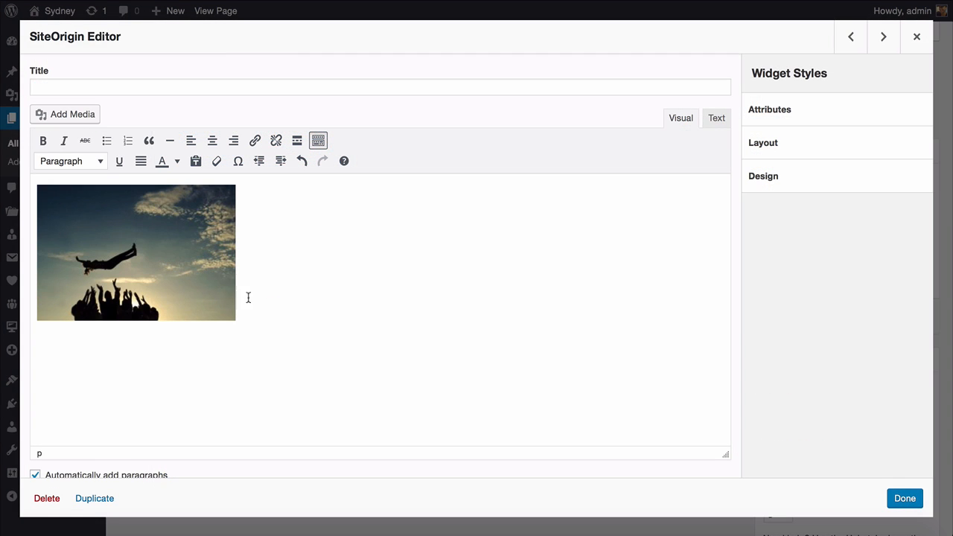
{"action": "left_click", "coordinate": [192, 270]}
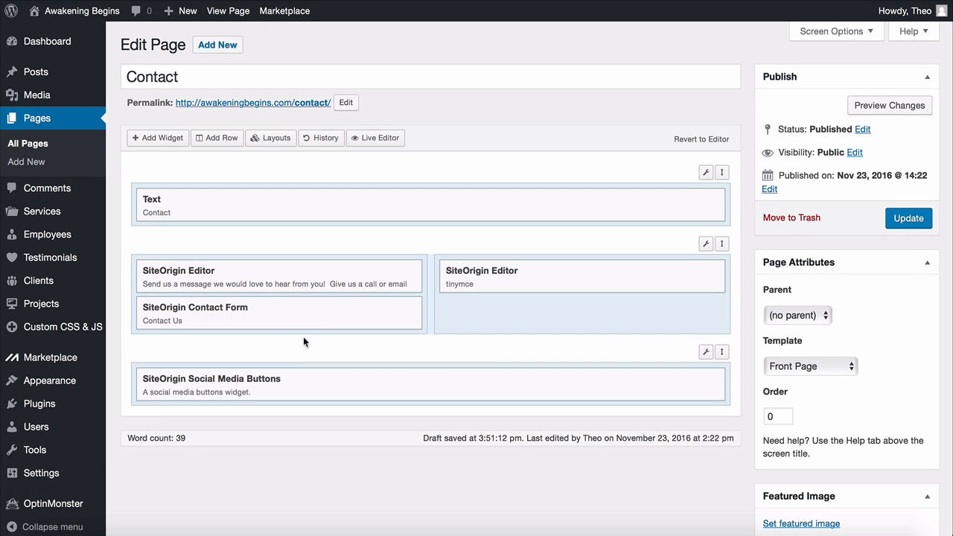
Delete the Subject field from the SiteOrigin Contact Form widget
{"action": "mouse_move", "coordinate": [323, 315]}
{"action": "left_click", "coordinate": [337, 309]}
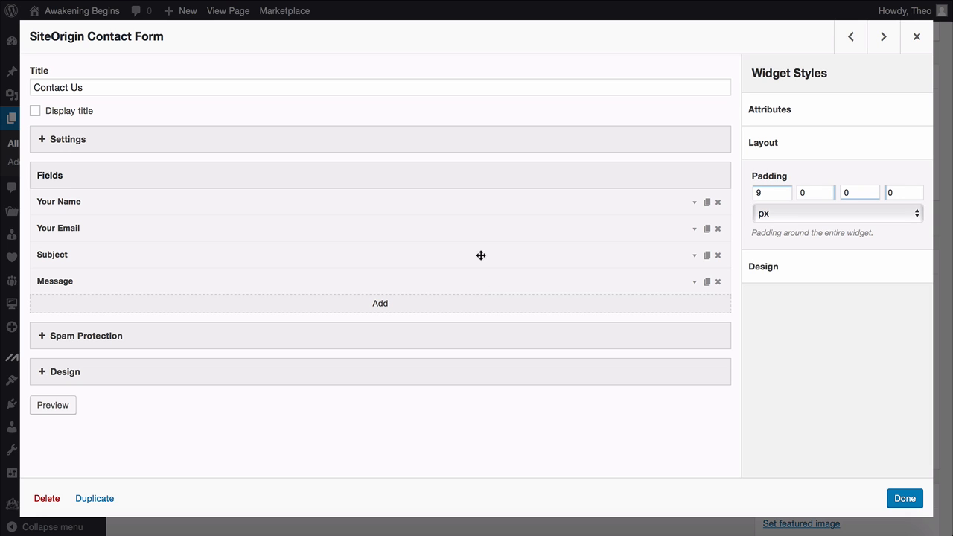
{"action": "left_click", "coordinate": [718, 255]}
{"action": "left_click", "coordinate": [568, 177]}
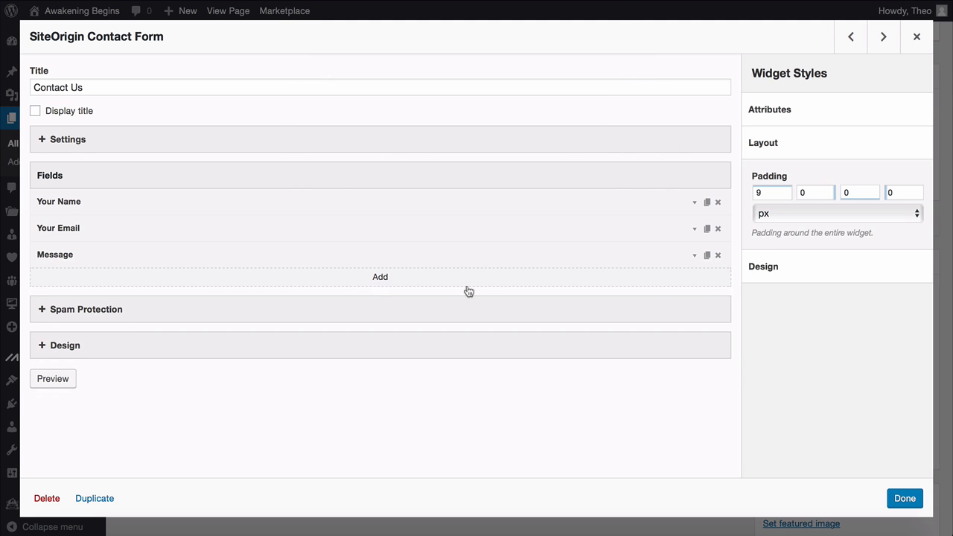
Look through the contact form's Design options for the container and field labels, and open its Settings section
{"action": "left_click", "coordinate": [208, 353]}
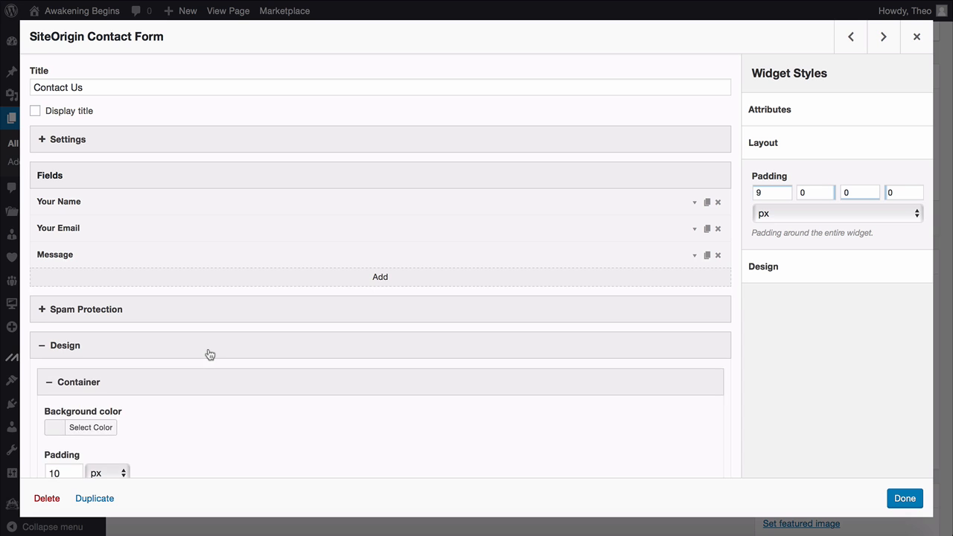
{"action": "scroll", "coordinate": [208, 353], "scroll_direction": "down", "scroll_amount": 3}
{"action": "scroll", "coordinate": [380, 267], "scroll_direction": "down", "scroll_amount": 5}
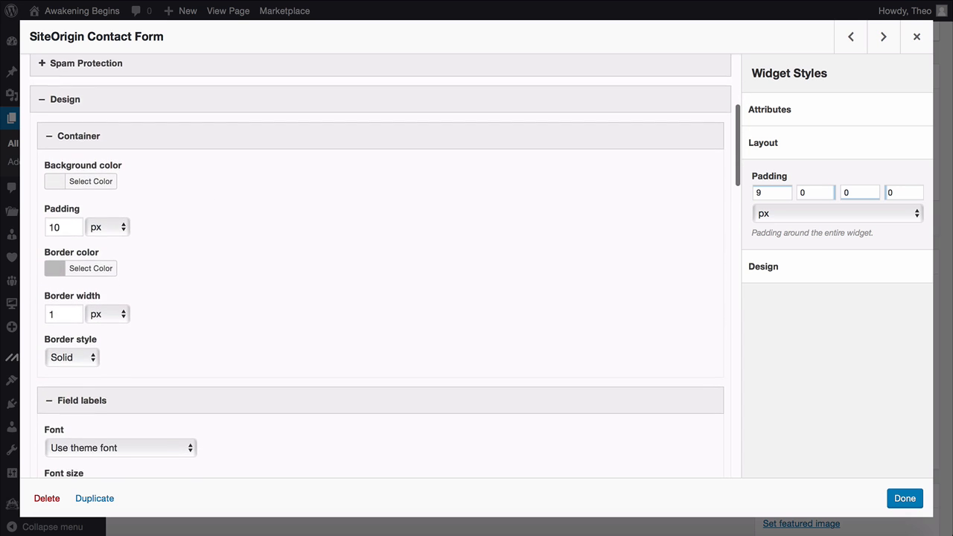
{"action": "scroll", "coordinate": [381, 267], "scroll_direction": "down", "scroll_amount": 4}
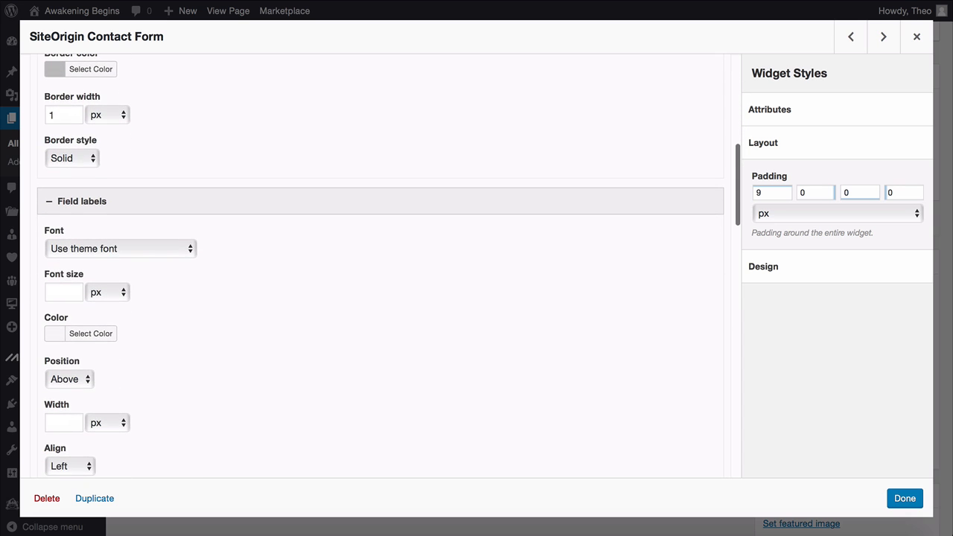
{"action": "scroll", "coordinate": [380, 267], "scroll_direction": "up", "scroll_amount": 10}
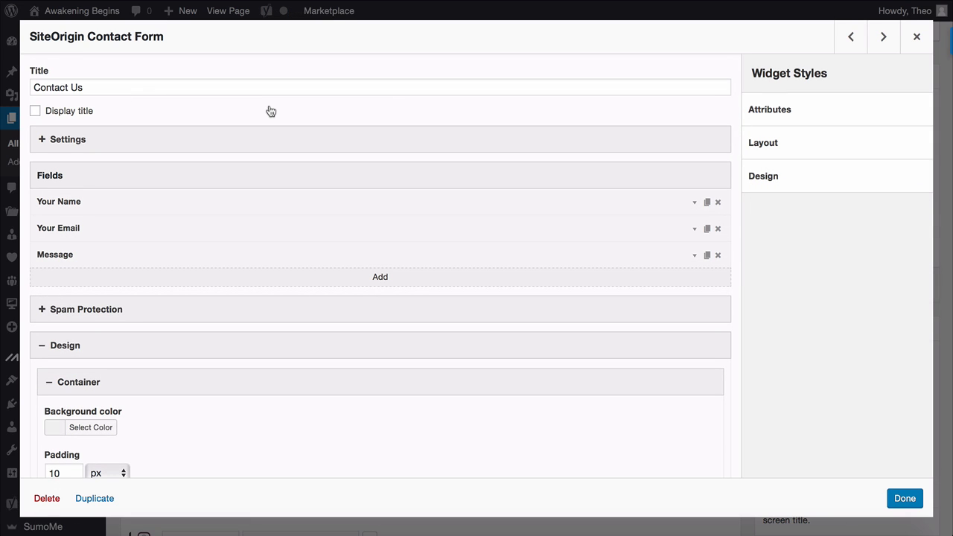
{"action": "left_click", "coordinate": [111, 145]}
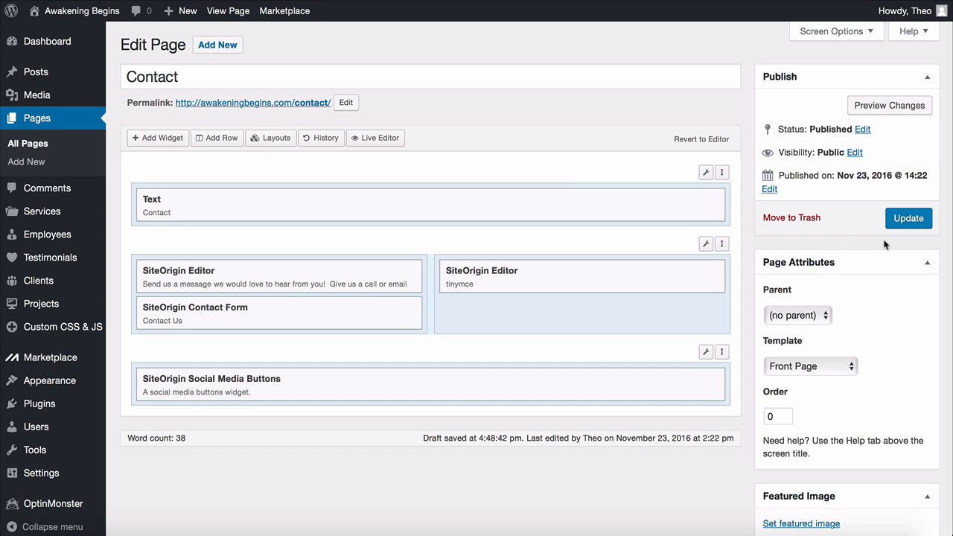
Update the Contact page to save its new layout
{"action": "left_click", "coordinate": [907, 222]}
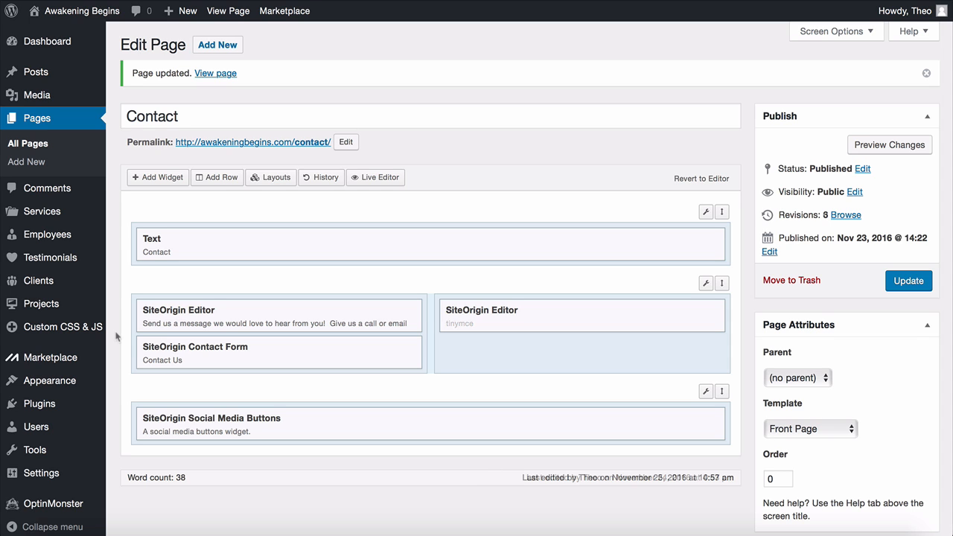
{"action": "mouse_move", "coordinate": [88, 389]}
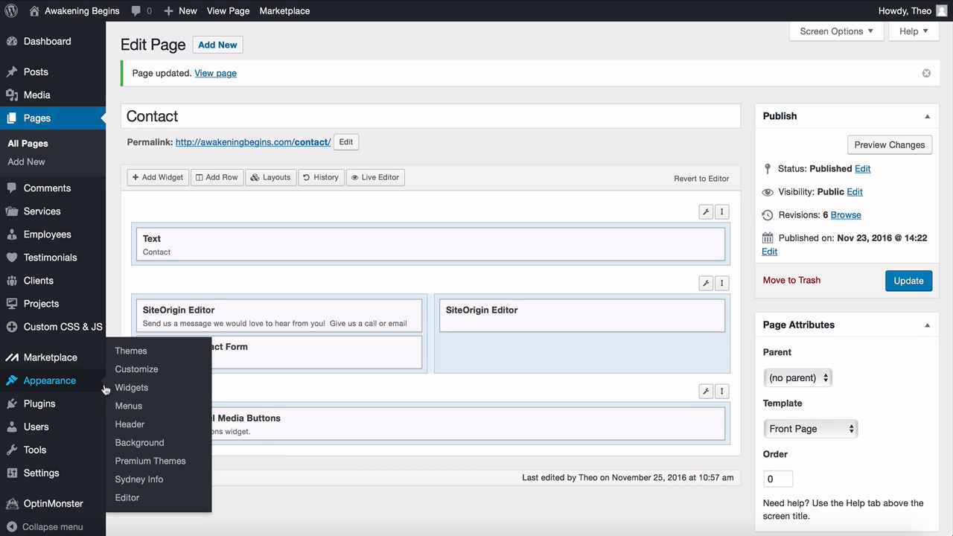
Add the Contact page to Menu 1 after About Us and save the menu
{"action": "left_click", "coordinate": [128, 408]}
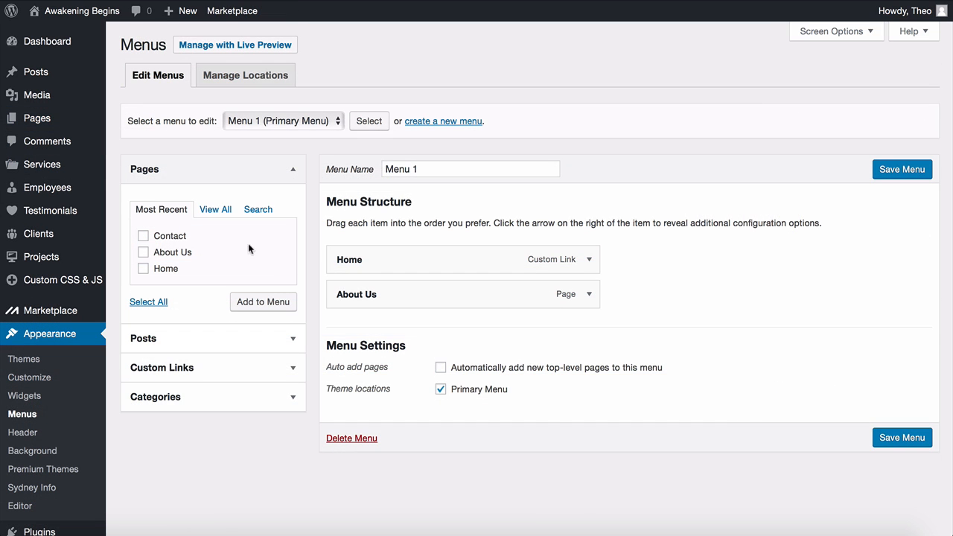
{"action": "left_click", "coordinate": [143, 235]}
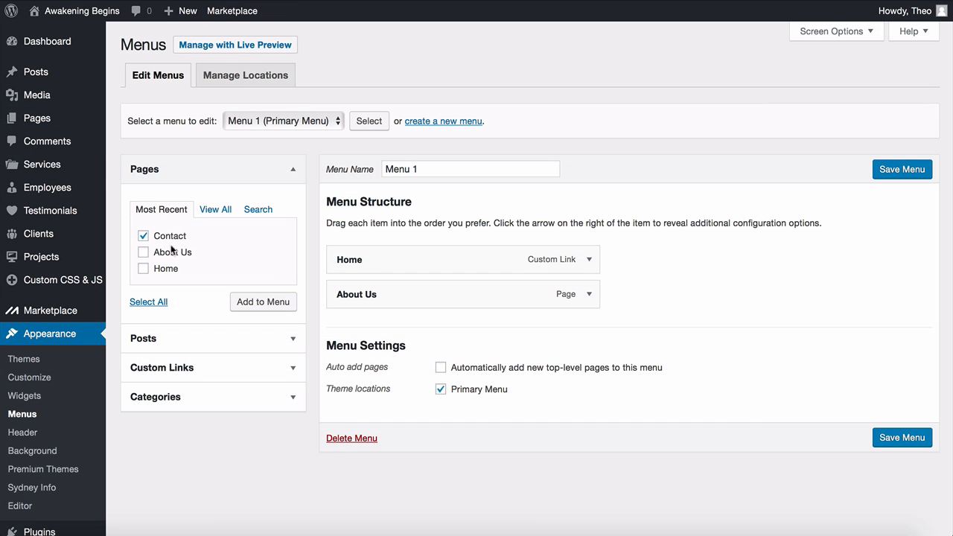
{"action": "left_click", "coordinate": [265, 304]}
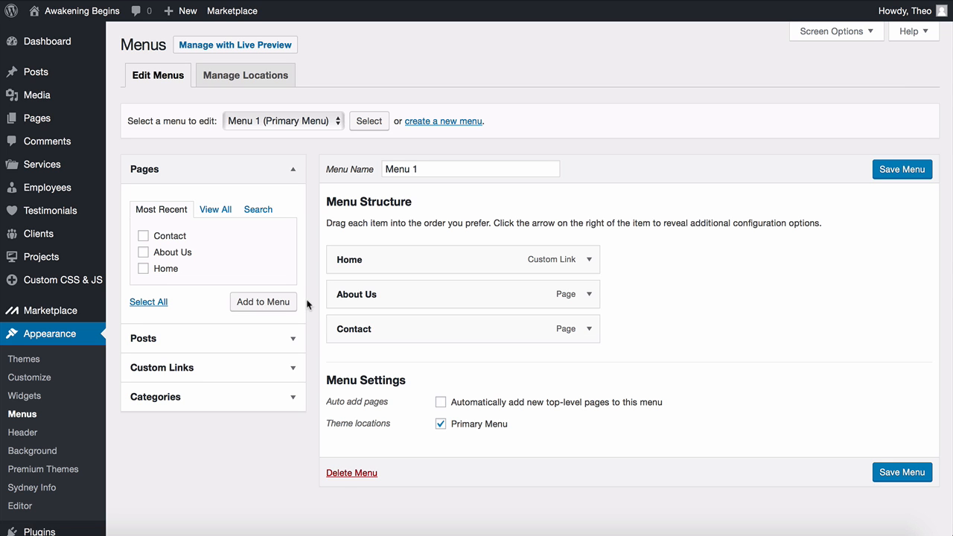
{"action": "left_click", "coordinate": [900, 170]}
{"action": "scroll", "coordinate": [851, 172], "scroll_direction": "down", "scroll_amount": 3}
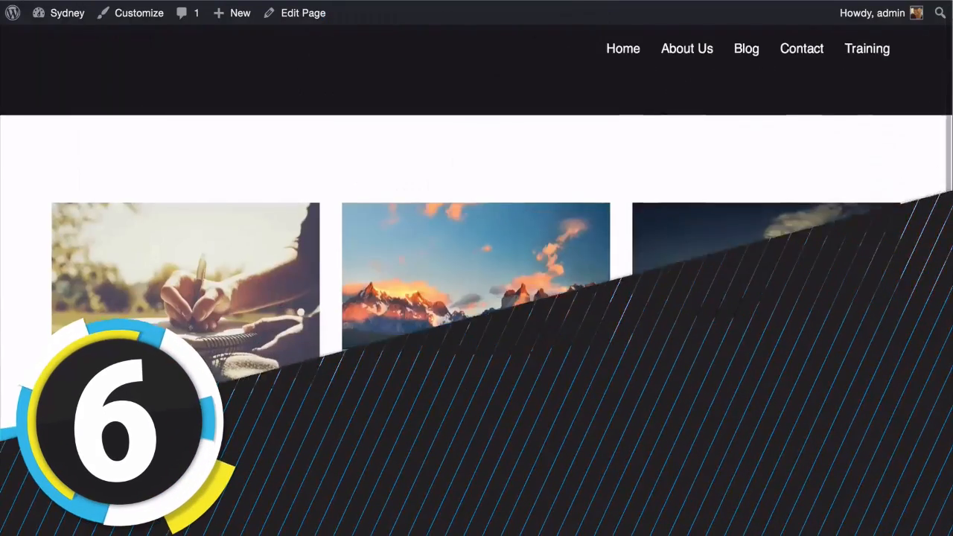
{"action": "scroll", "coordinate": [21, 335], "scroll_direction": "down", "scroll_amount": 3}
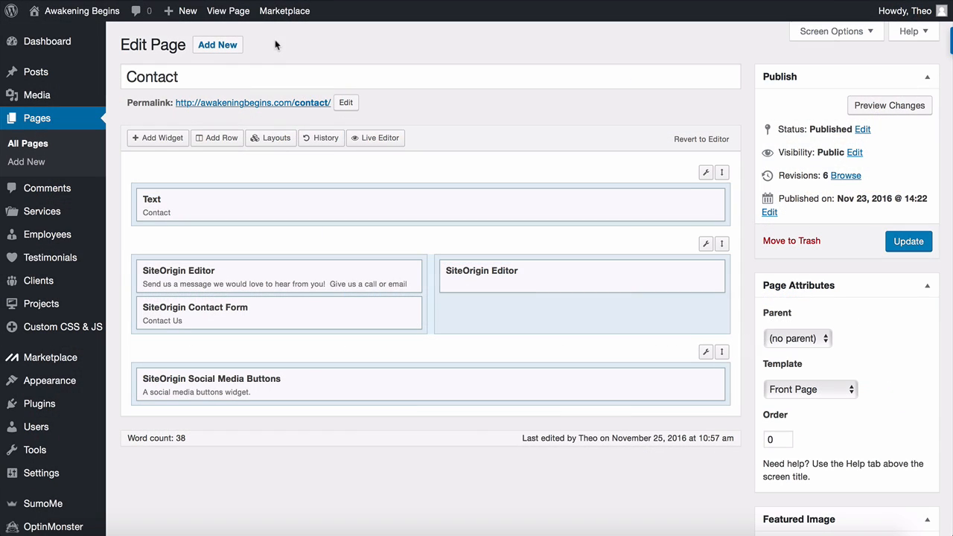
Create a new page titled Blog with no content and publish it
{"action": "left_click", "coordinate": [217, 45]}
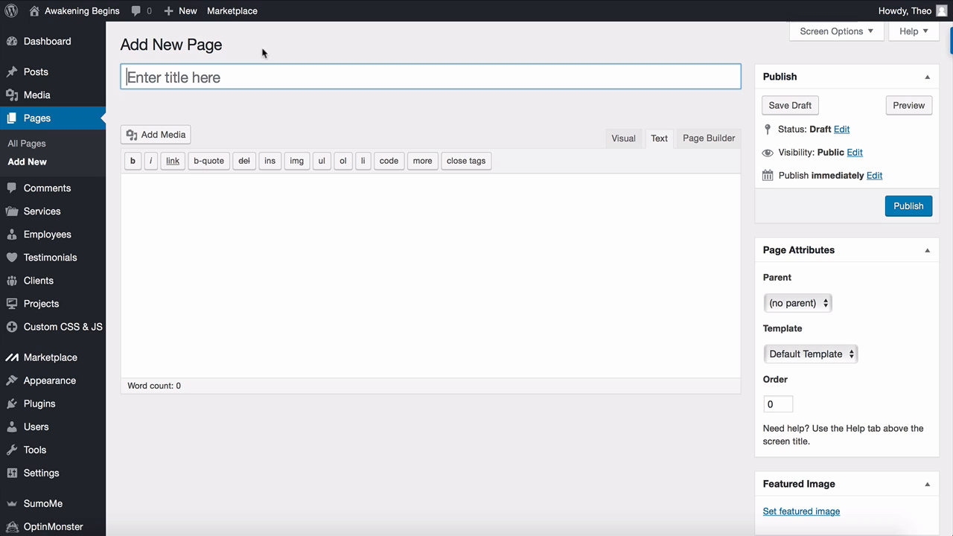
{"action": "left_click", "coordinate": [212, 76]}
{"action": "type", "text": "Blog"}
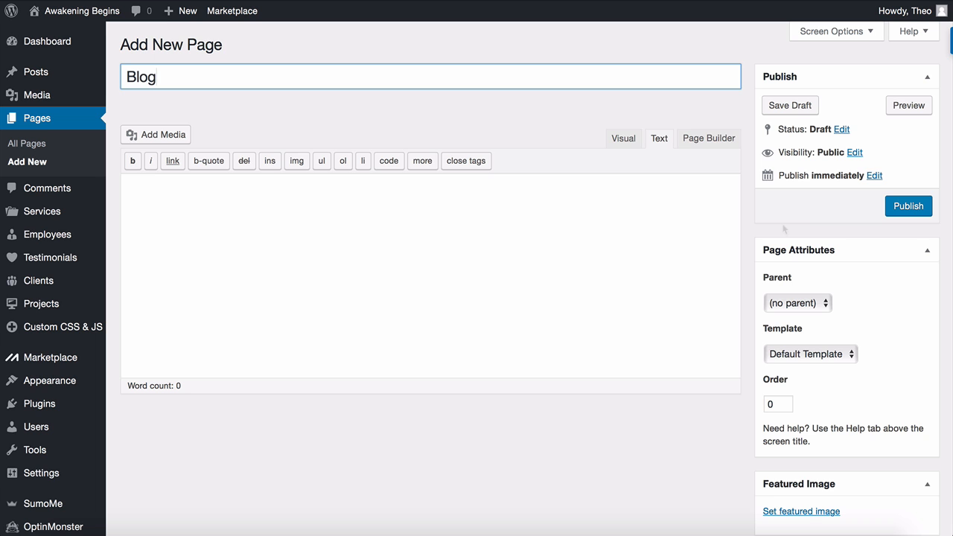
{"action": "left_click", "coordinate": [909, 212]}
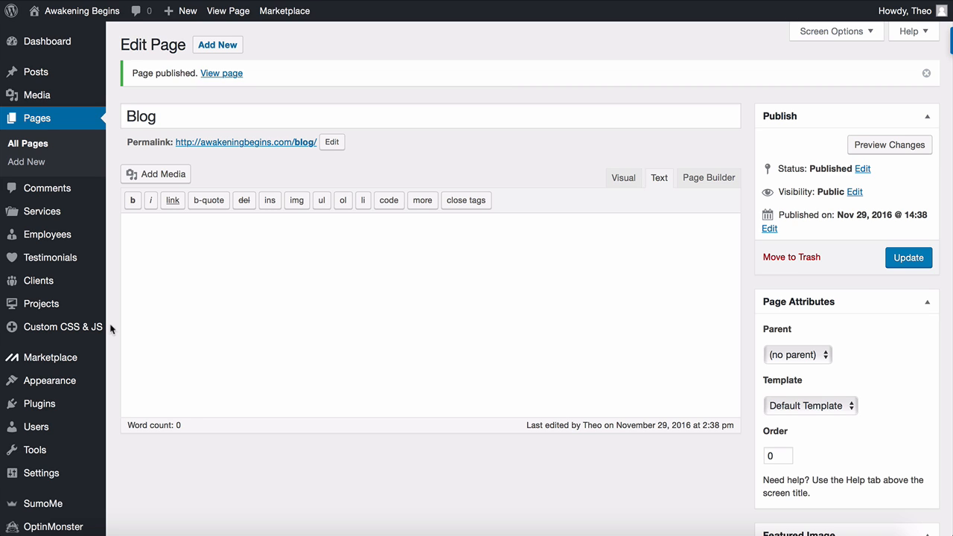
Set Blog as the posts page in the theme customizer's Static Front Page settings and publish the change
{"action": "mouse_move", "coordinate": [85, 382]}
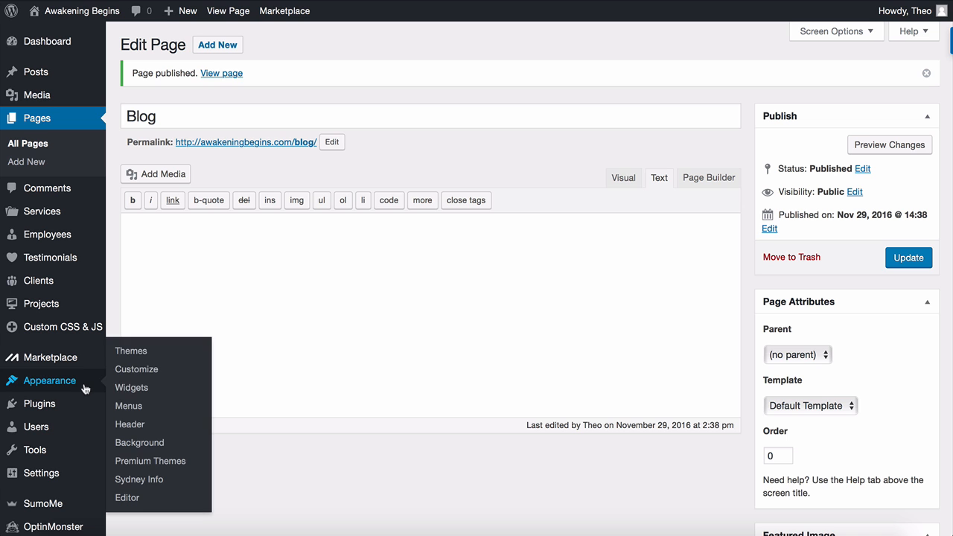
{"action": "left_click", "coordinate": [132, 372]}
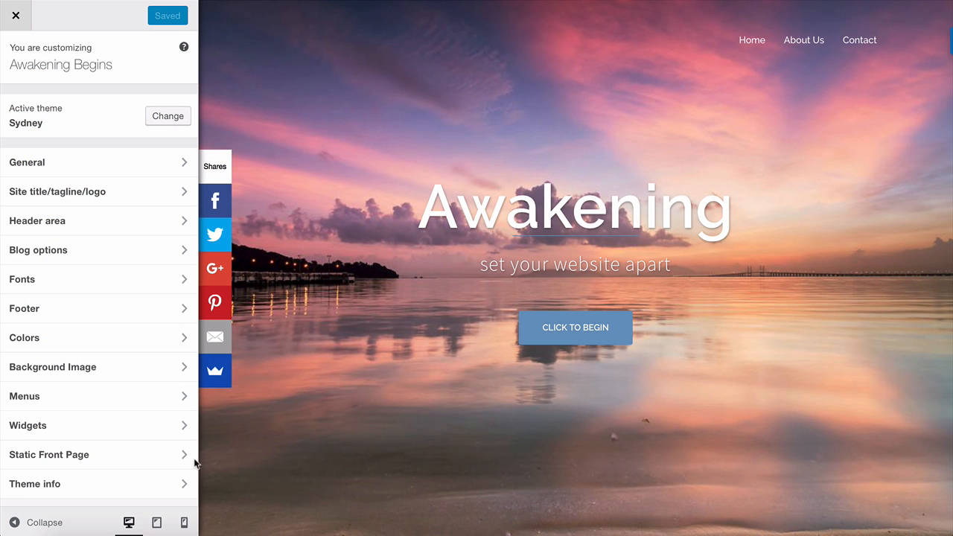
{"action": "left_click", "coordinate": [184, 456]}
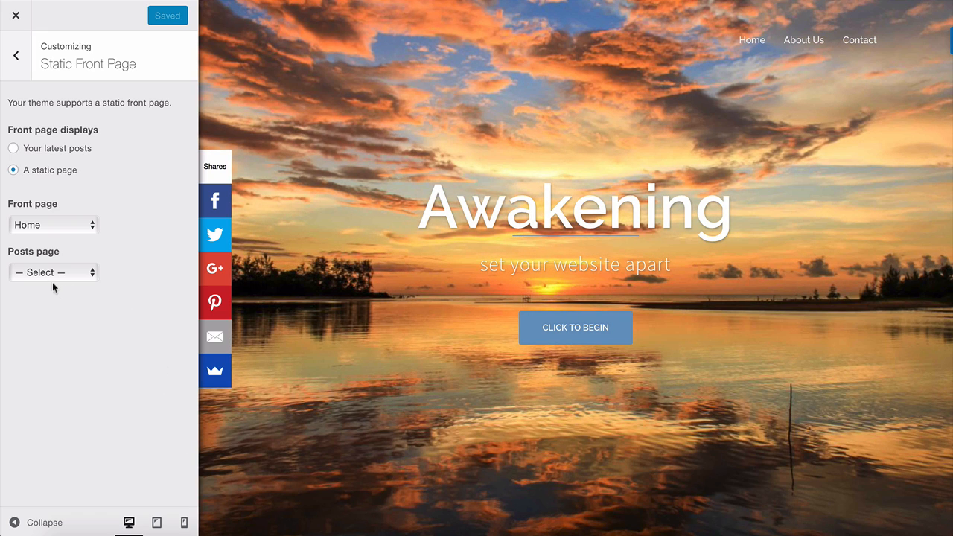
{"action": "left_click", "coordinate": [48, 274]}
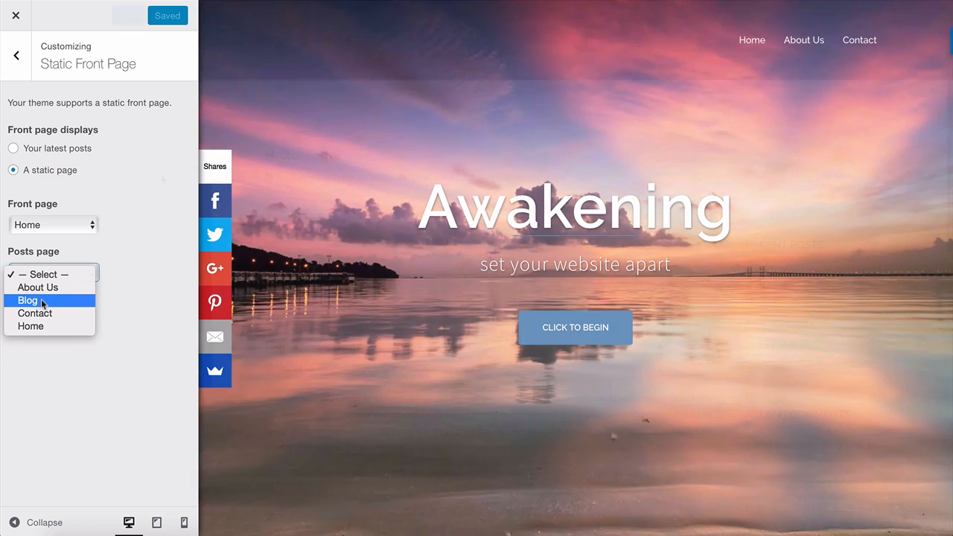
{"action": "left_click", "coordinate": [38, 300]}
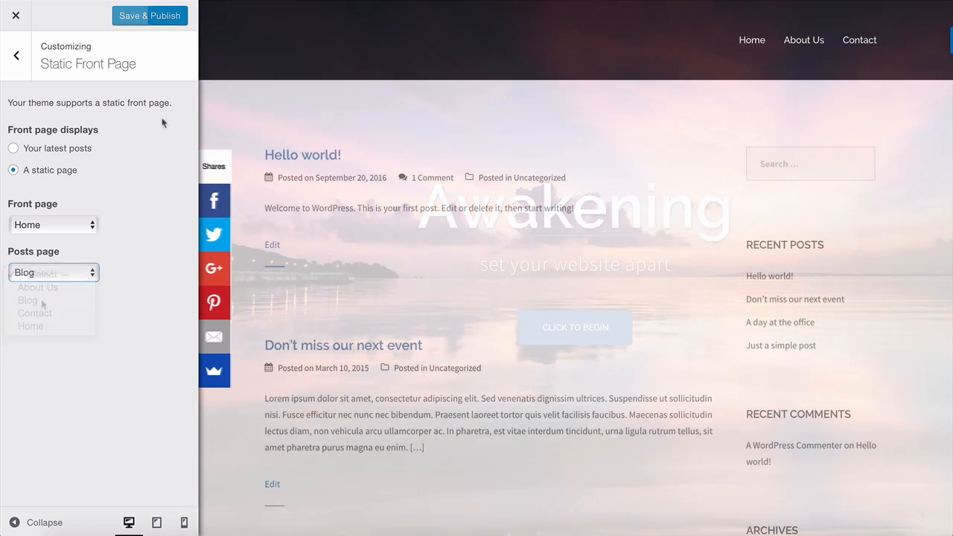
{"action": "left_click", "coordinate": [145, 23]}
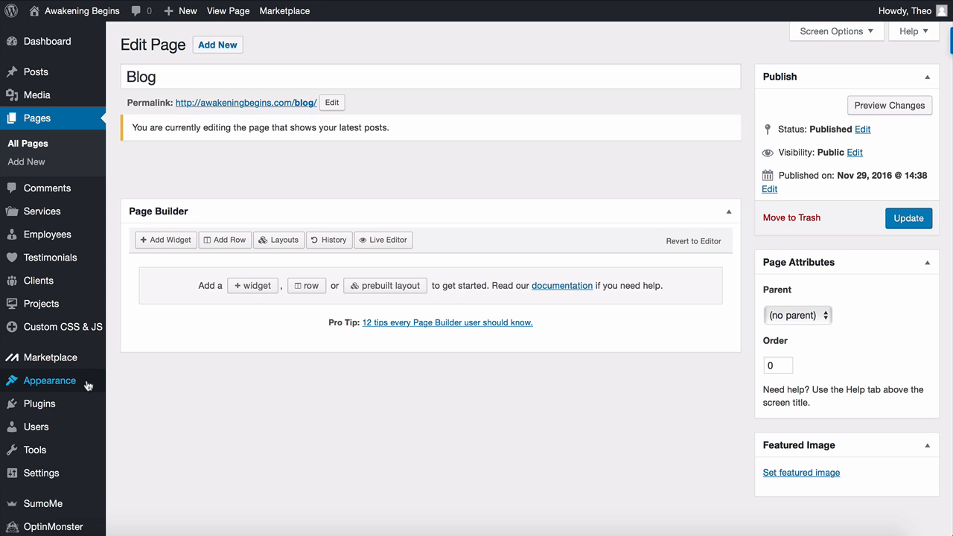
Add the Blog page to Menu 1 and place it between About Us and Contact
{"action": "mouse_move", "coordinate": [88, 381]}
{"action": "left_click", "coordinate": [128, 408]}
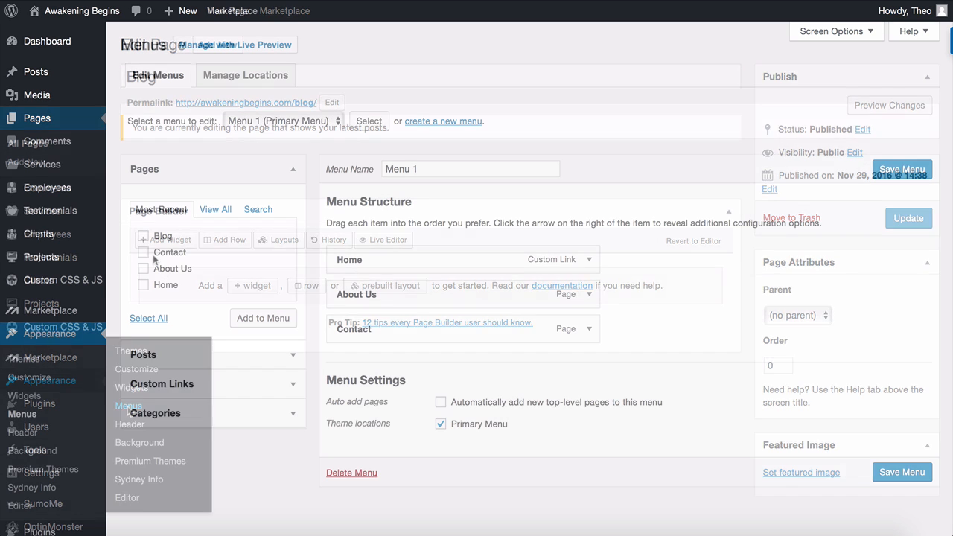
{"action": "left_click", "coordinate": [143, 236]}
{"action": "left_click", "coordinate": [255, 318]}
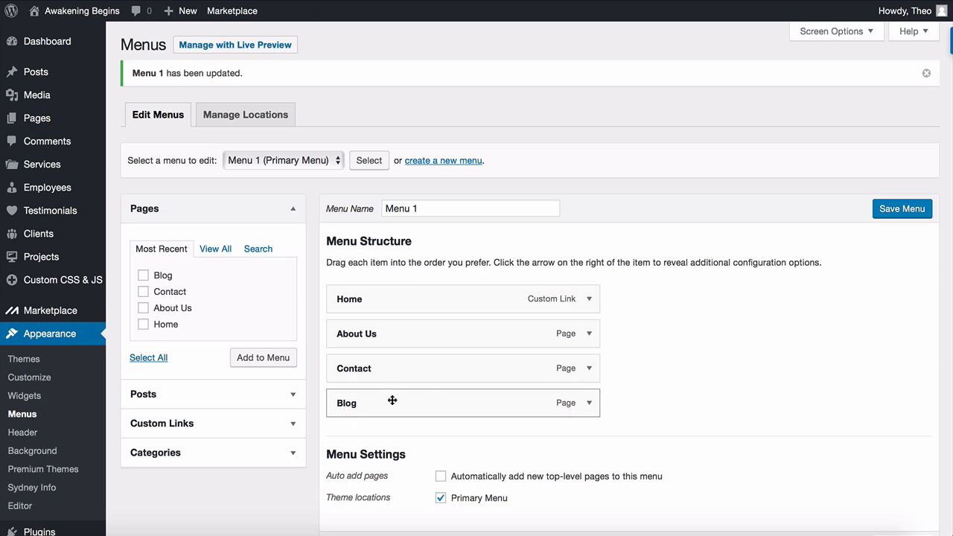
{"action": "left_click_drag", "start_coordinate": [390, 397], "coordinate": [389, 364]}
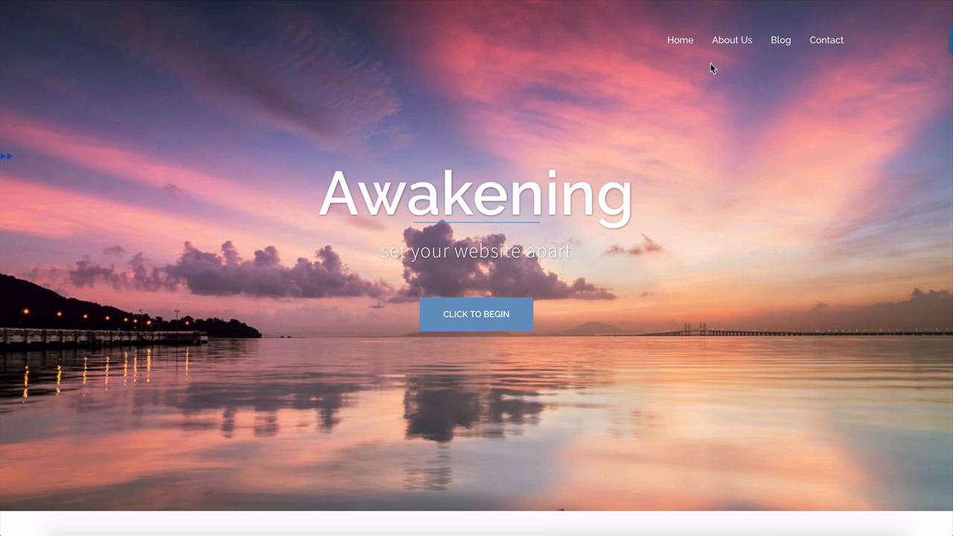
View the Blog page on the live site and look through its posts and sidebar
{"action": "left_click", "coordinate": [781, 47]}
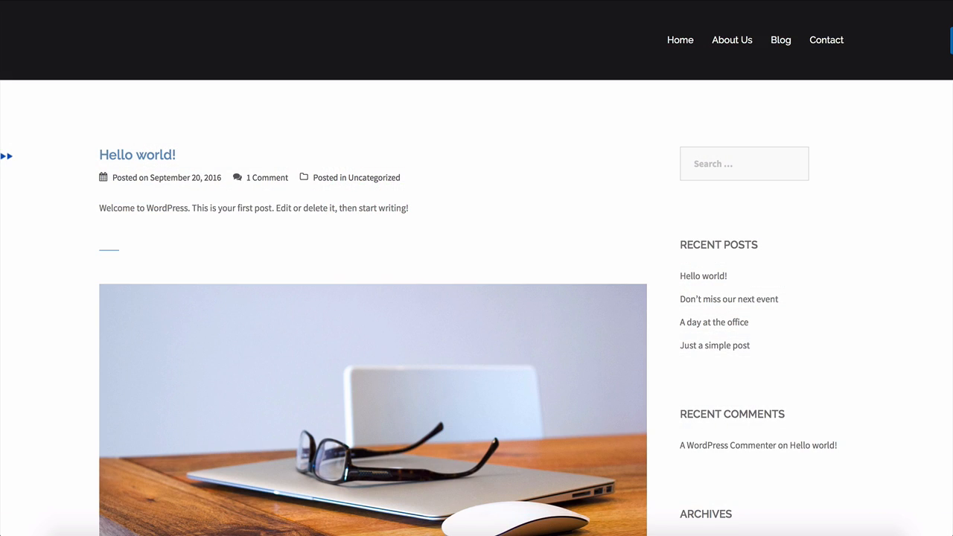
{"action": "scroll", "coordinate": [476, 268], "scroll_direction": "down", "scroll_amount": 5}
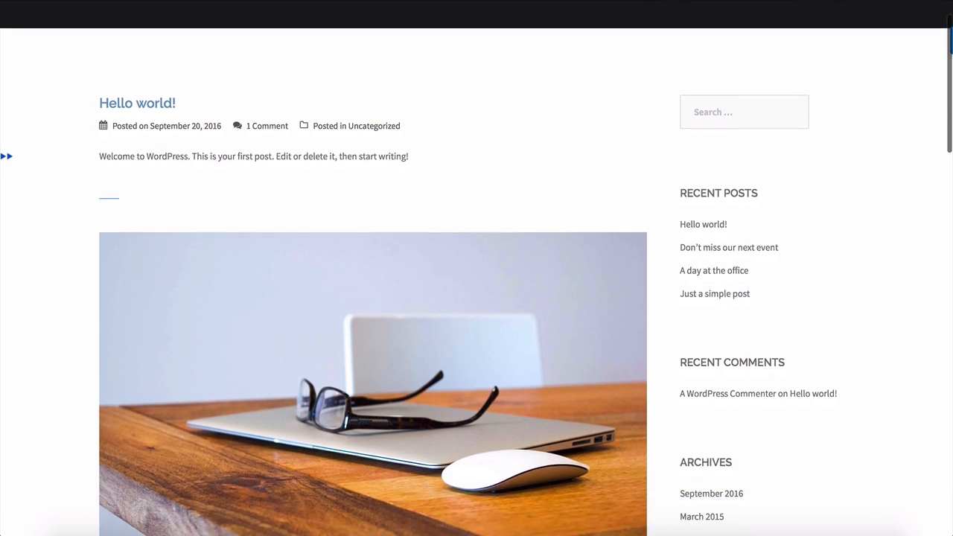
{"action": "scroll", "coordinate": [476, 268], "scroll_direction": "down", "scroll_amount": 8}
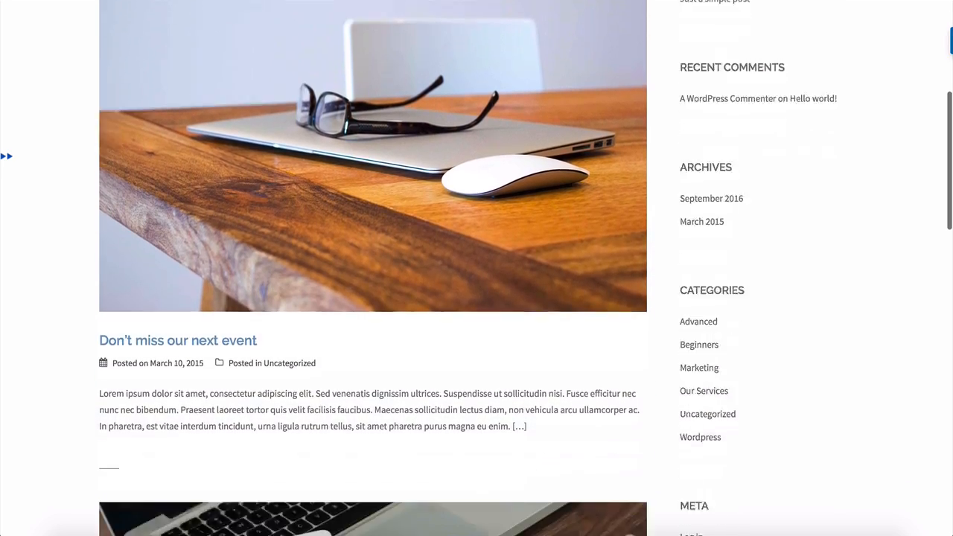
{"action": "scroll", "coordinate": [477, 268], "scroll_direction": "down", "scroll_amount": 1}
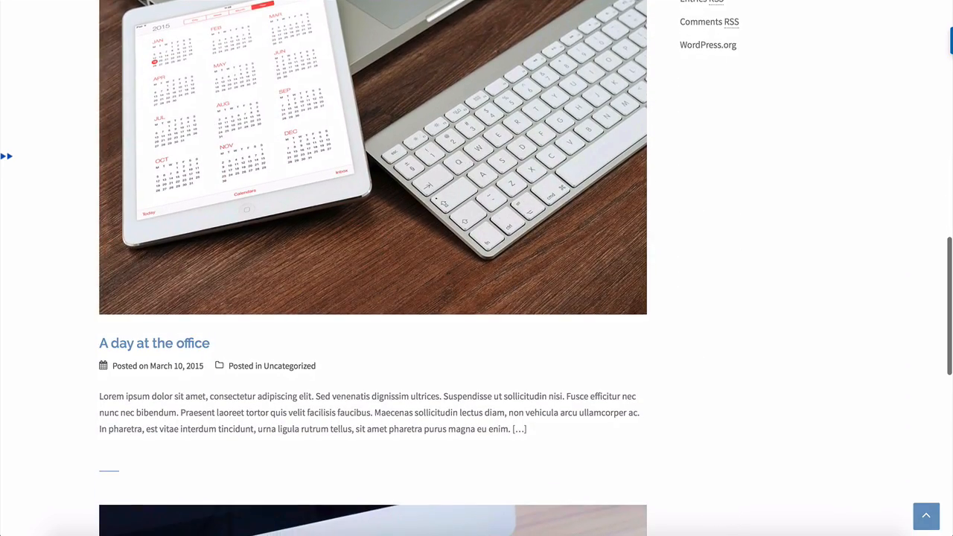
{"action": "scroll", "coordinate": [477, 268], "scroll_direction": "down", "scroll_amount": 5}
{"action": "scroll", "coordinate": [477, 268], "scroll_direction": "up", "scroll_amount": 15}
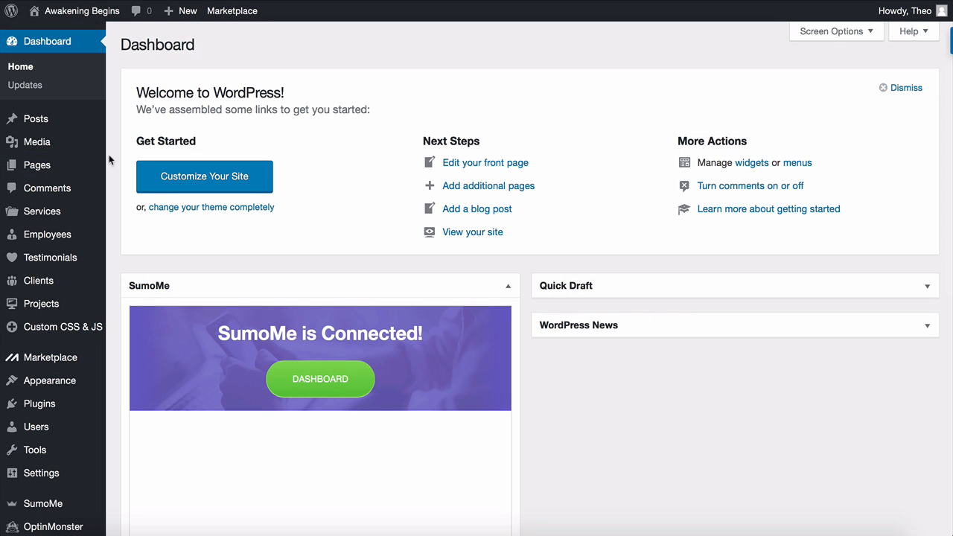
Select all existing sample posts and move them to the trash
{"action": "mouse_move", "coordinate": [91, 122]}
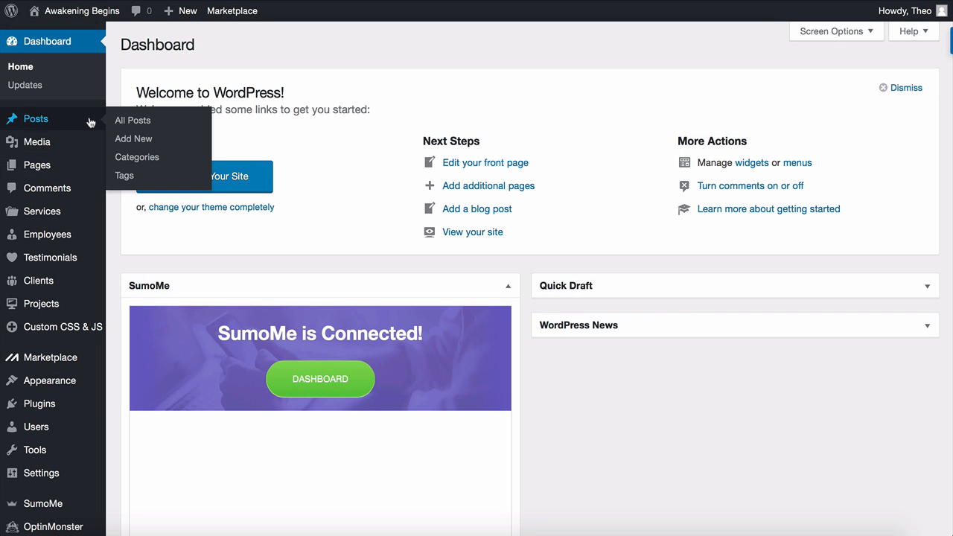
{"action": "left_click", "coordinate": [131, 121]}
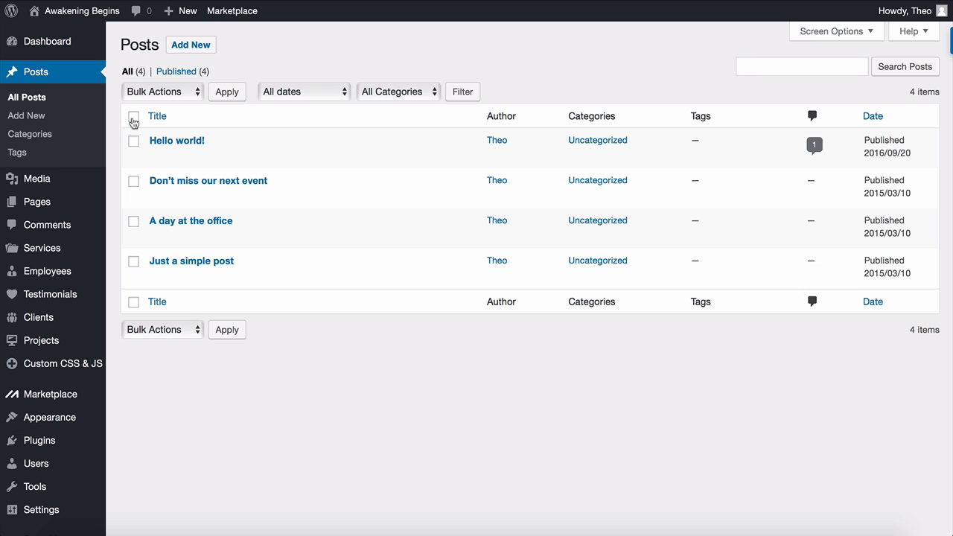
{"action": "left_click", "coordinate": [134, 118]}
{"action": "left_click", "coordinate": [183, 97]}
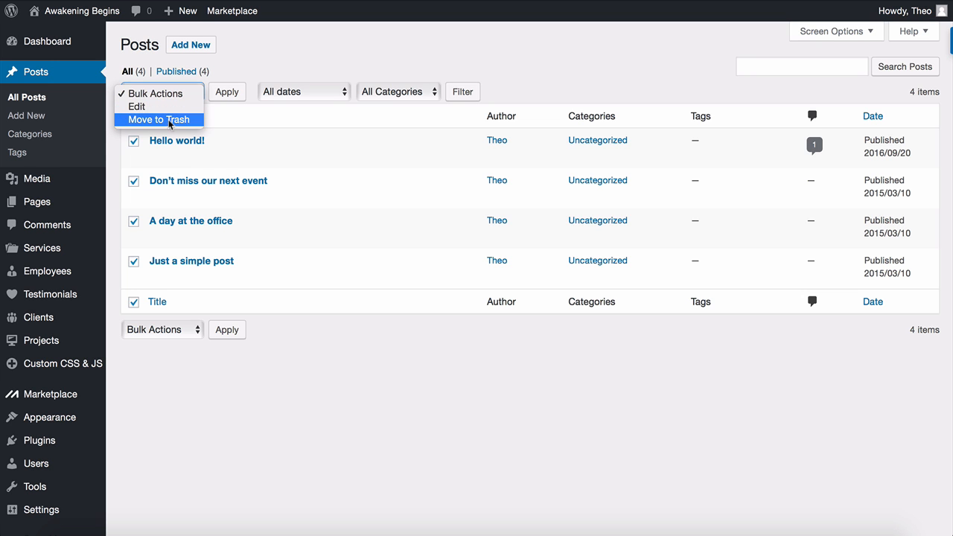
{"action": "left_click", "coordinate": [170, 122]}
{"action": "left_click", "coordinate": [226, 94]}
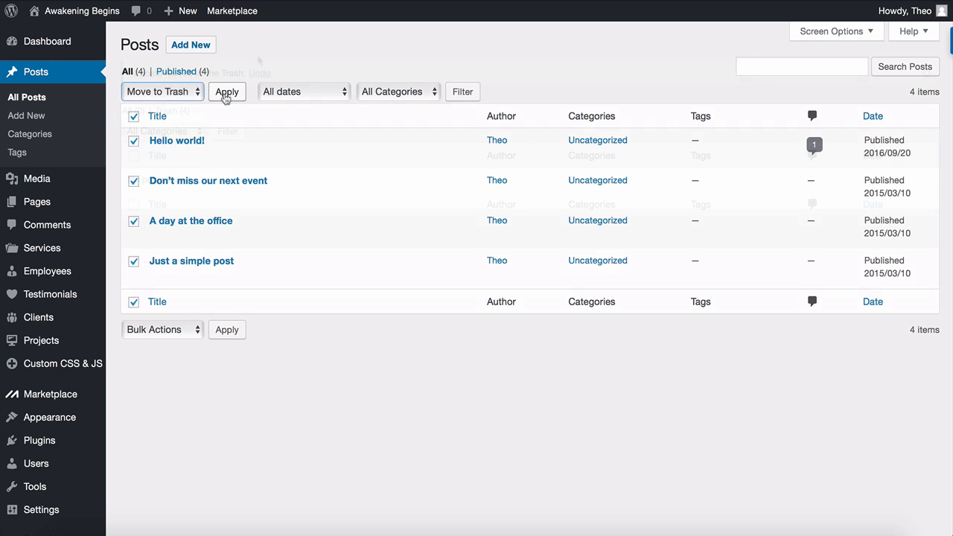
Start a new post titled "WordPress Posts v Pages, What’s The Difference?"
{"action": "left_click", "coordinate": [190, 46]}
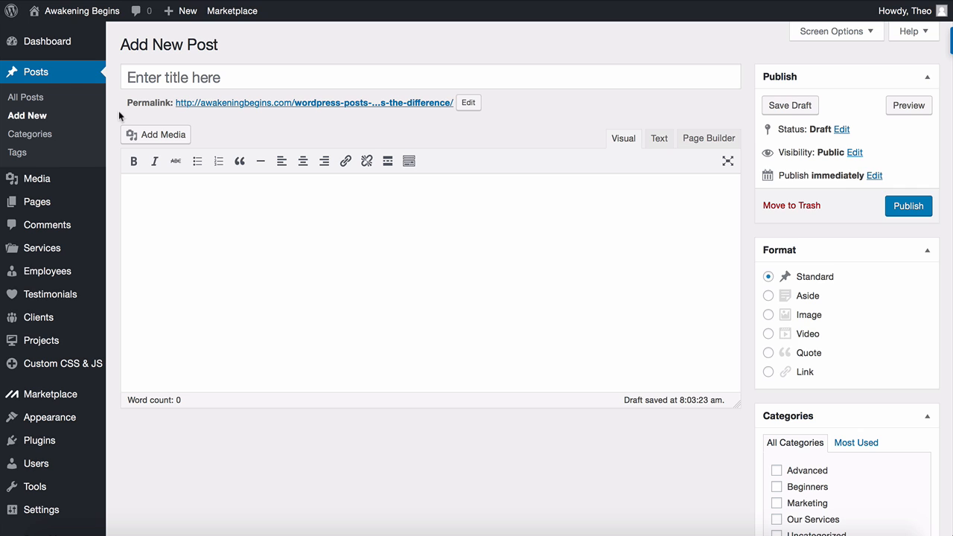
{"action": "left_click", "coordinate": [169, 77]}
{"action": "type", "text": "WordPress Posts v Pages, What’s The Difference?"}
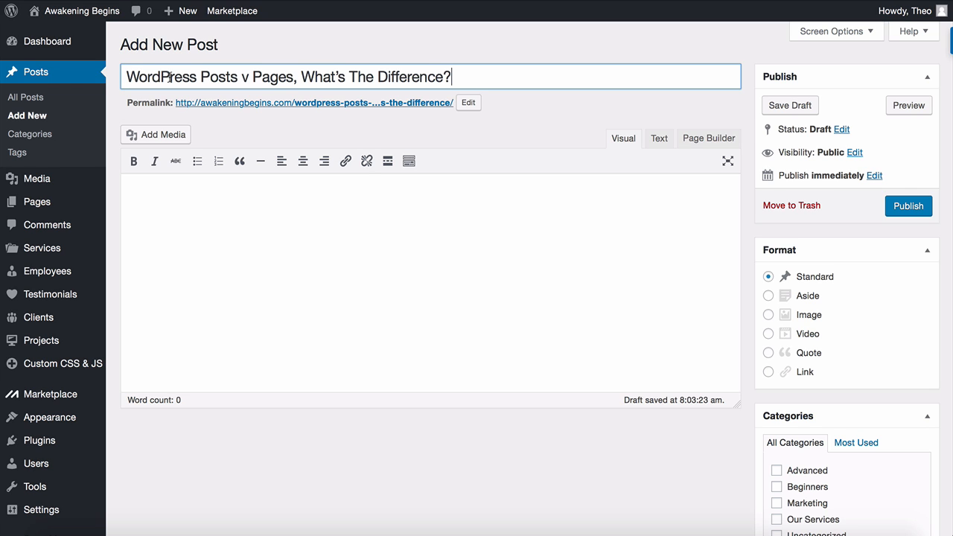
Expand the post editor's formatting toolbar and paste the article on posts versus pages, including its video, into the body
{"action": "left_click", "coordinate": [222, 133]}
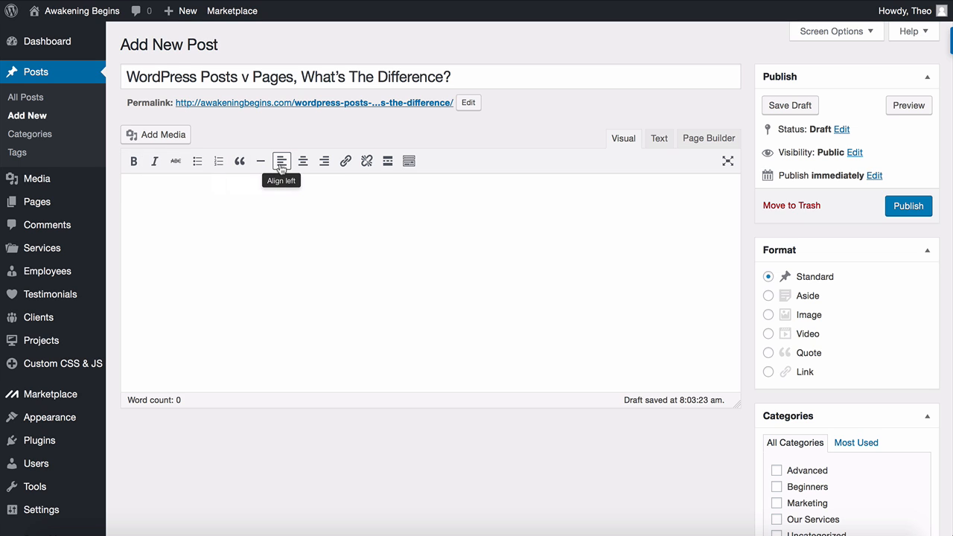
{"action": "left_click", "coordinate": [409, 162]}
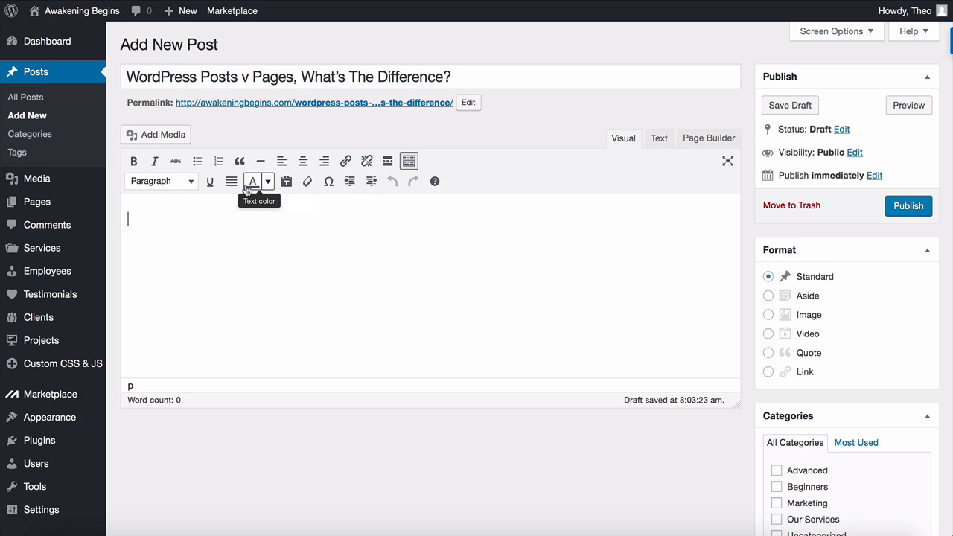
{"action": "left_click", "coordinate": [192, 182]}
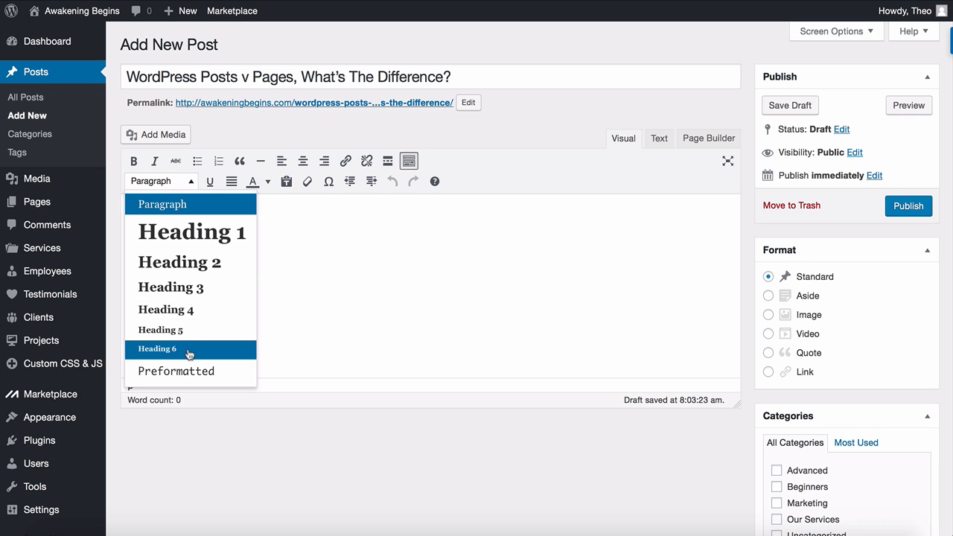
{"action": "left_click", "coordinate": [188, 261]}
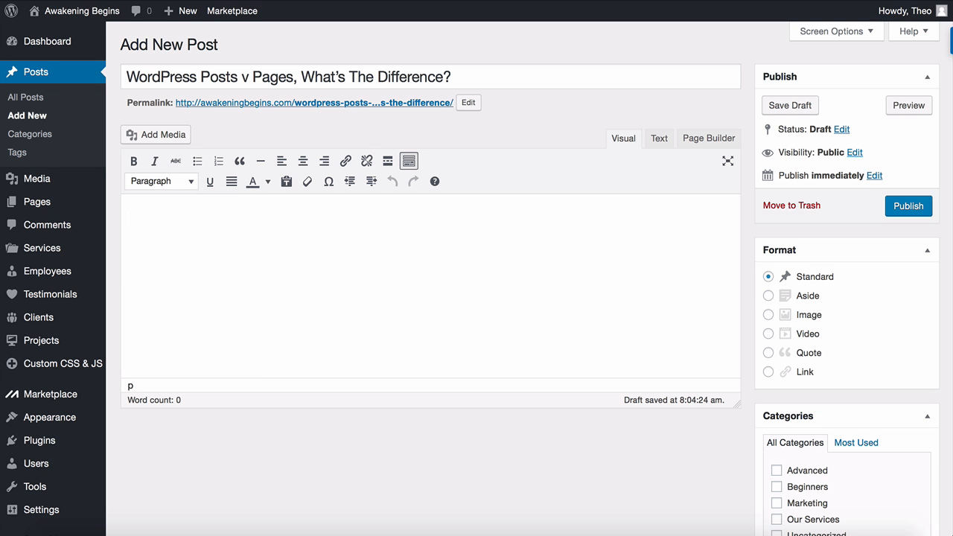
{"action": "key", "text": "ctrl+v"}
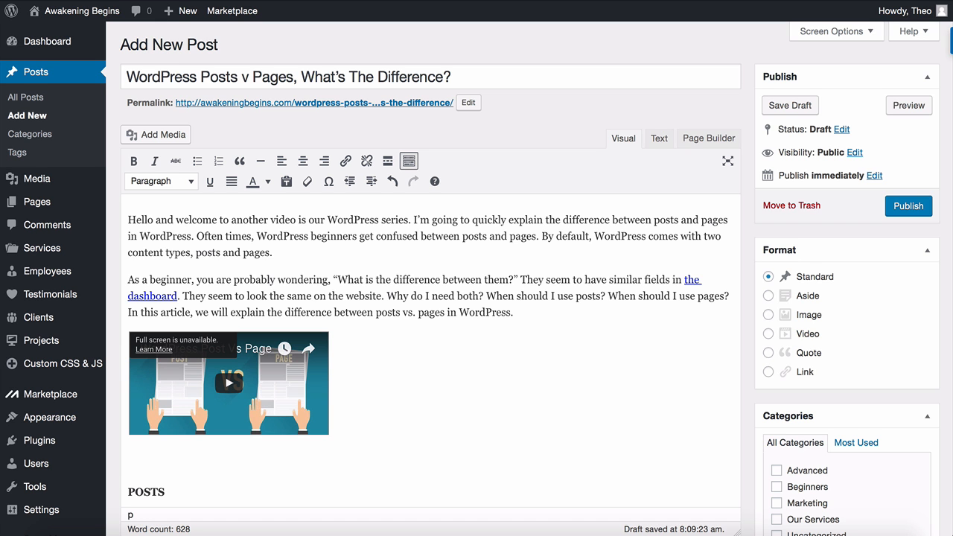
Assign the post to the Beginners and Wordpress categories
{"action": "scroll", "coordinate": [749, 232], "scroll_direction": "down", "scroll_amount": 10}
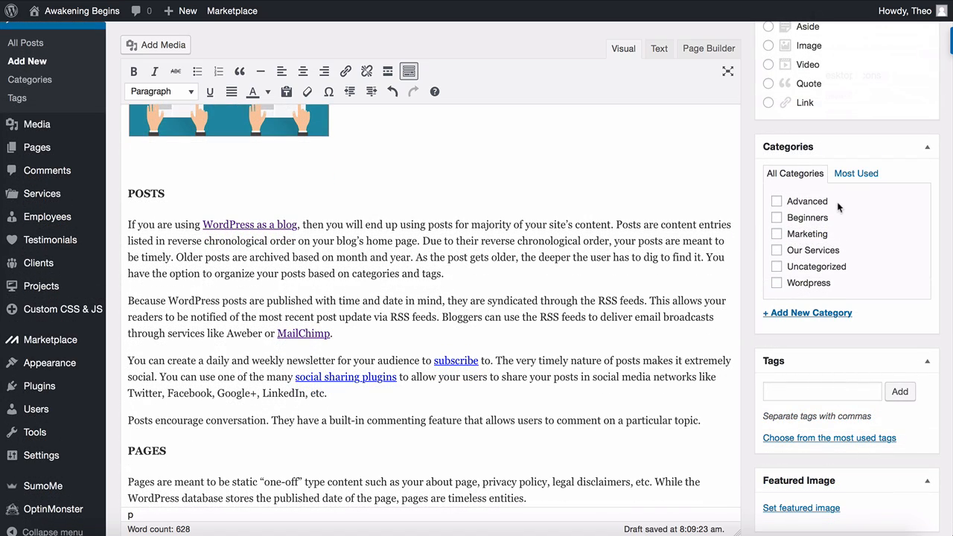
{"action": "left_click", "coordinate": [777, 218]}
{"action": "scroll", "coordinate": [748, 283], "scroll_direction": "down", "scroll_amount": 5}
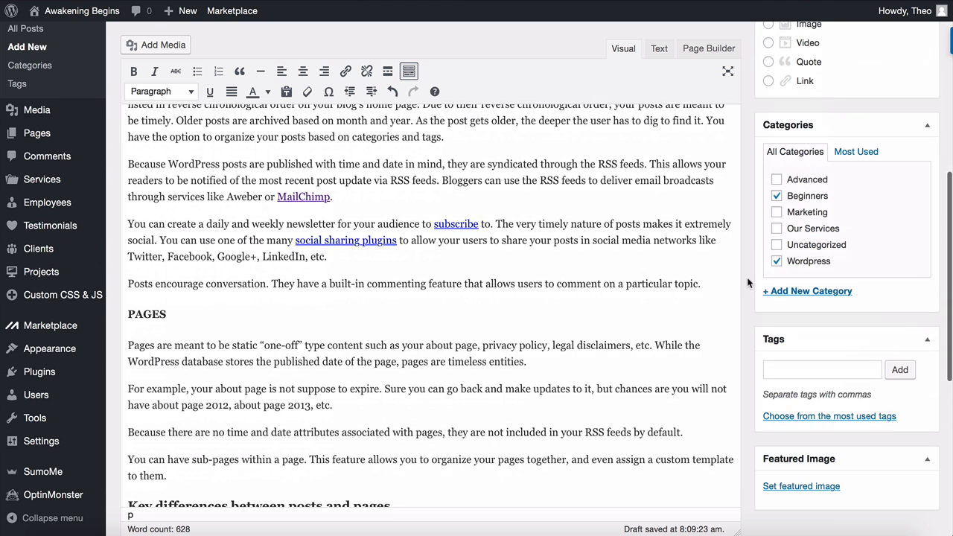
Tag the post with wordpress, posts and pages
{"action": "left_click", "coordinate": [781, 368]}
{"action": "type", "text": "wordpress, "}
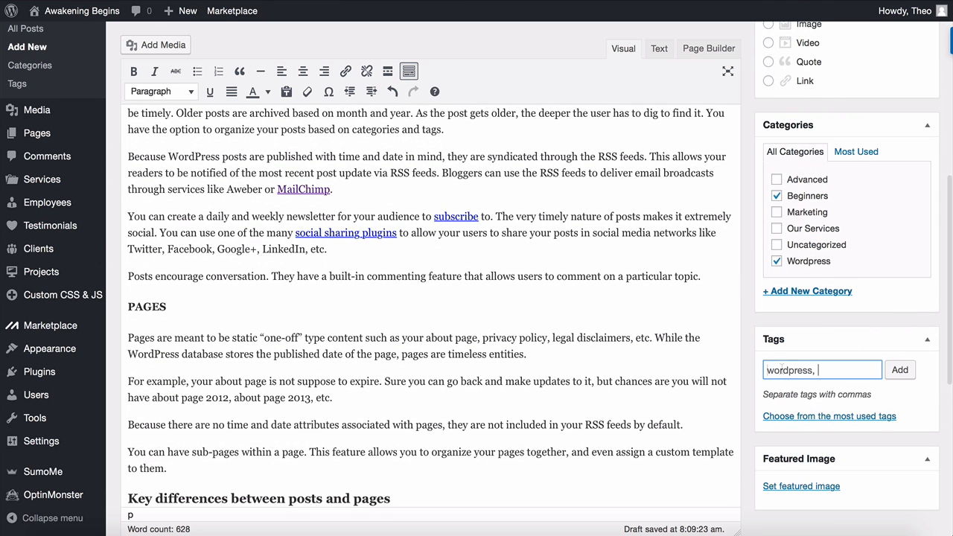
{"action": "type", "text": "posts"}
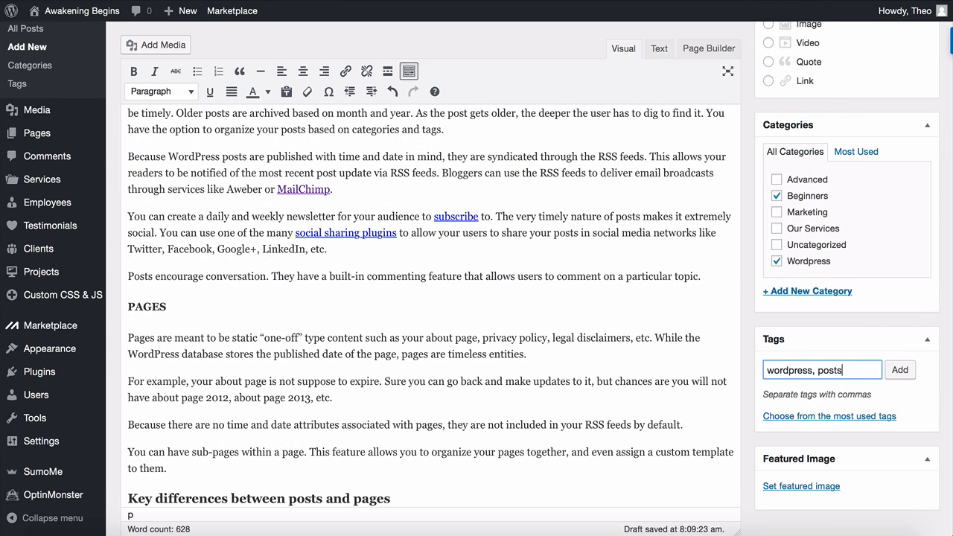
{"action": "type", "text": ", pages"}
{"action": "left_click", "coordinate": [899, 375]}
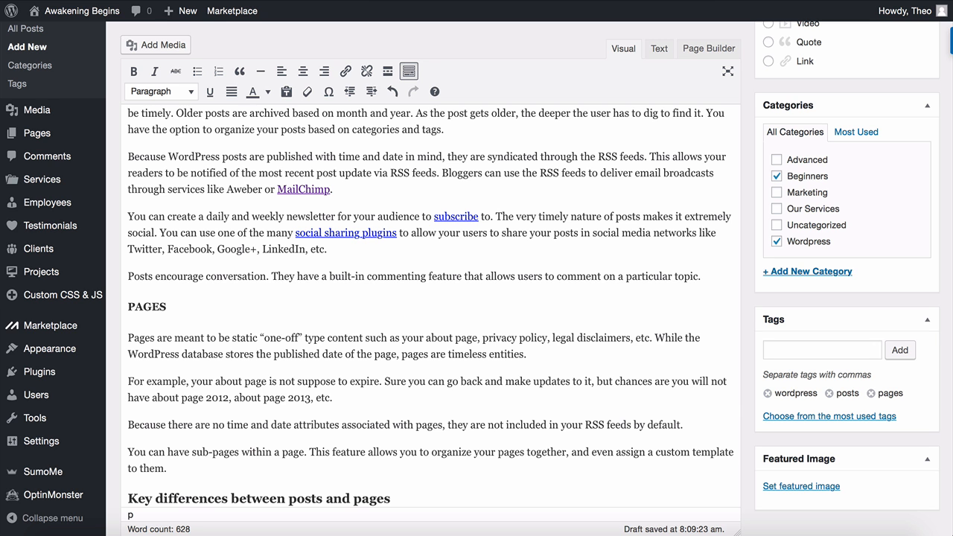
Set the media library photo of a person writing in a notebook outdoors as the featured image and publish the post
{"action": "left_click", "coordinate": [766, 488]}
{"action": "left_click", "coordinate": [387, 165]}
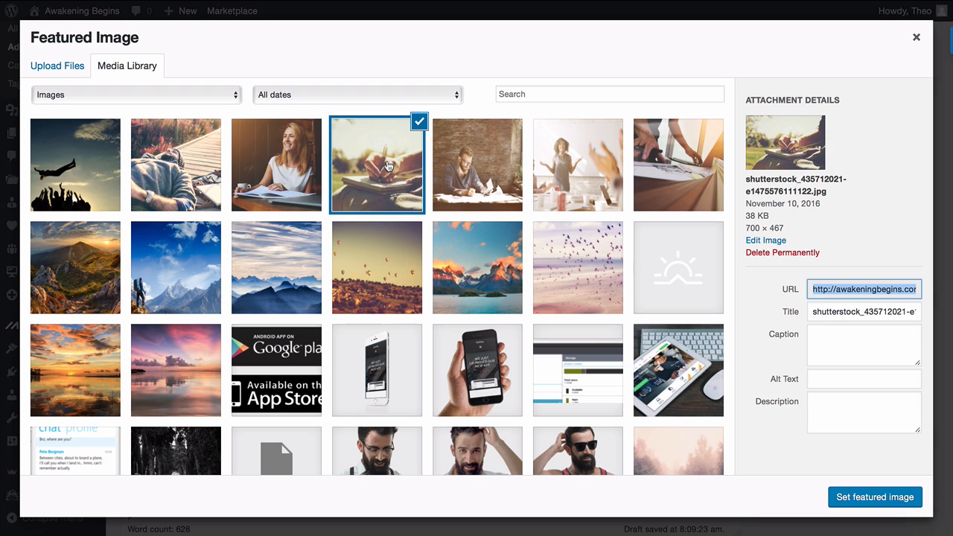
{"action": "left_click", "coordinate": [875, 497]}
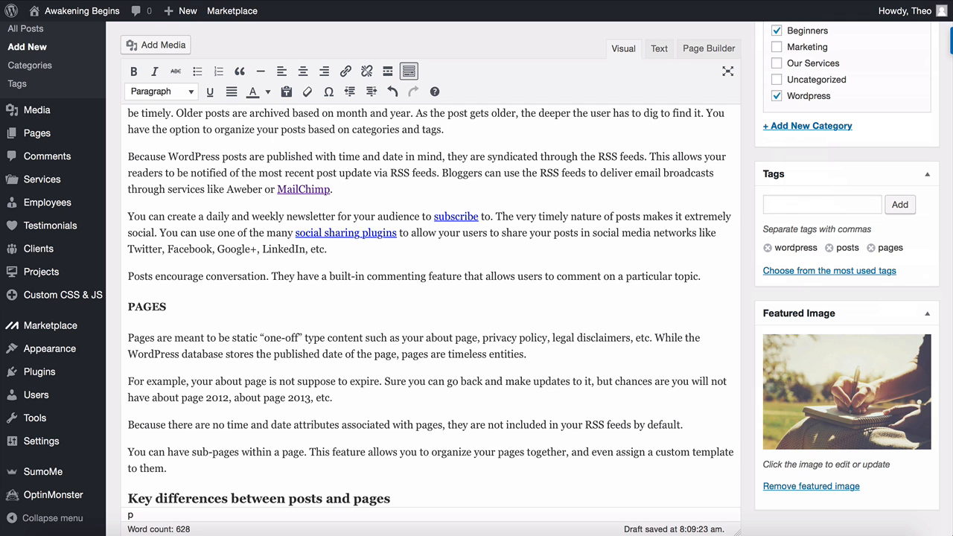
{"action": "scroll", "coordinate": [747, 414], "scroll_direction": "up", "scroll_amount": 10}
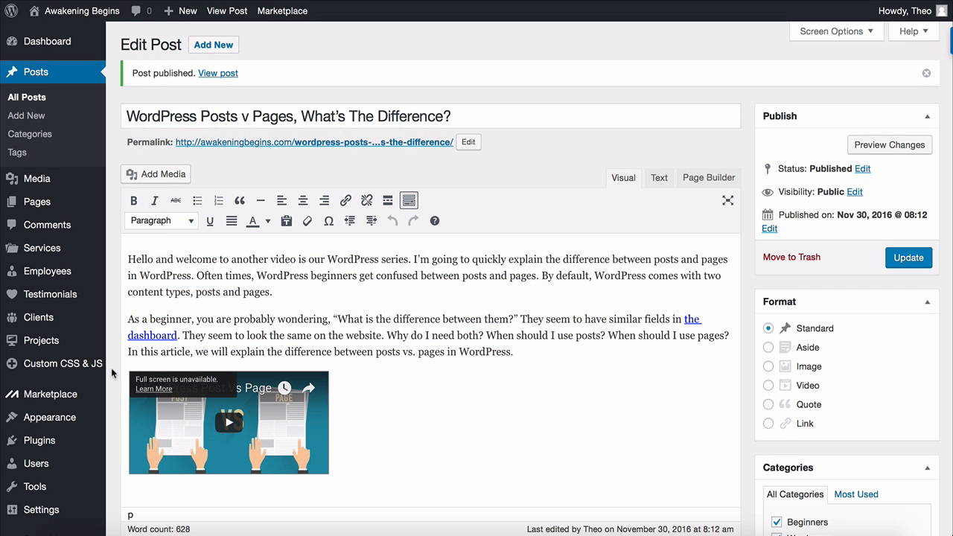
Customize the theme's blog options to use the Masonry (grid style) layout, publish the change and view the Blog page
{"action": "mouse_move", "coordinate": [90, 423]}
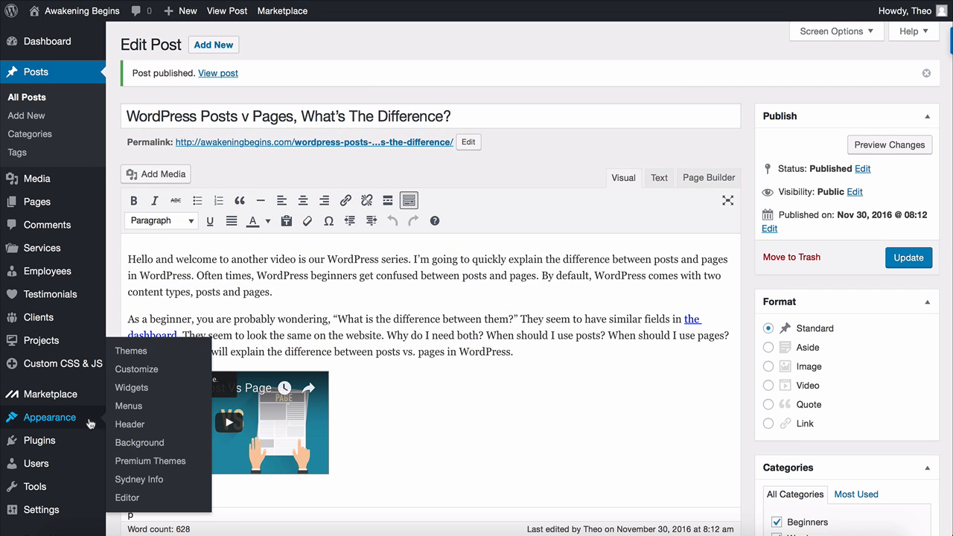
{"action": "left_click", "coordinate": [123, 373]}
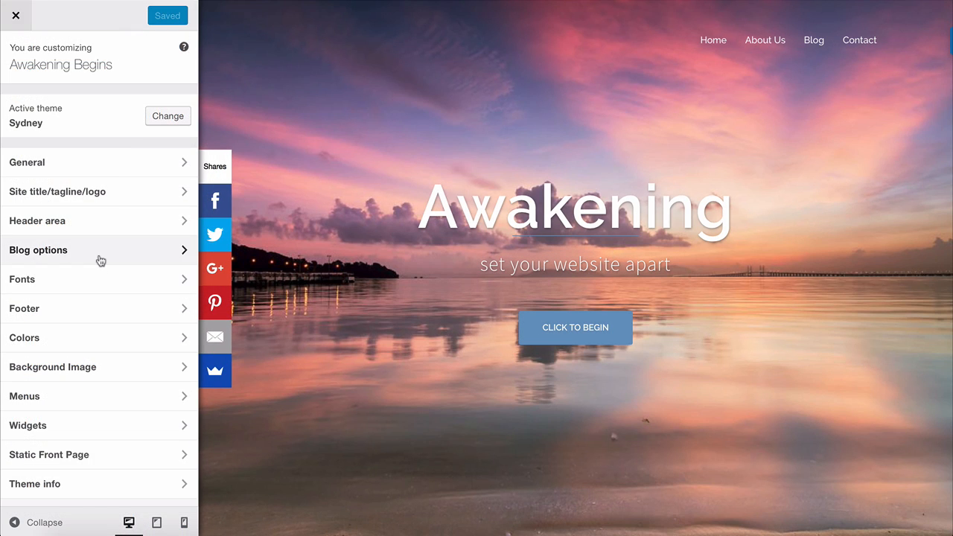
{"action": "left_click", "coordinate": [101, 260]}
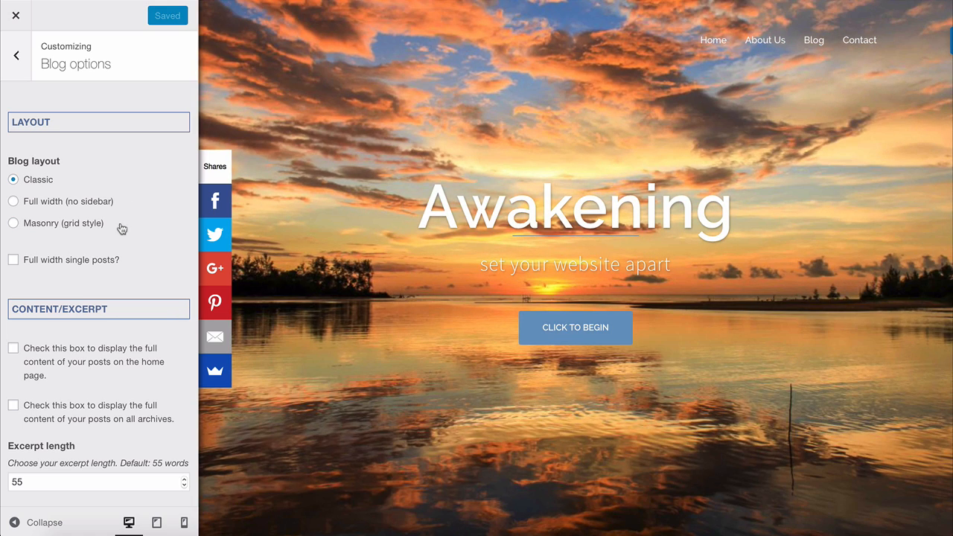
{"action": "left_click", "coordinate": [14, 225]}
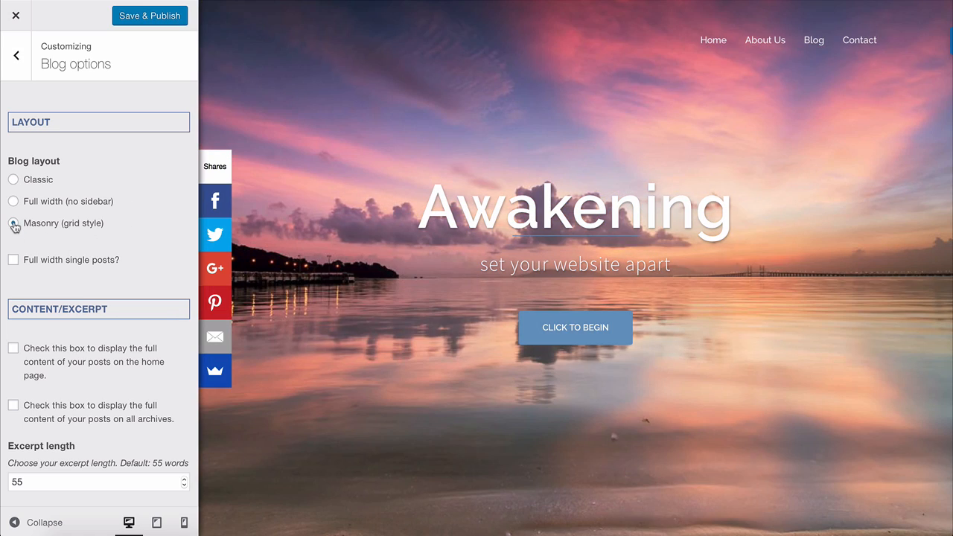
{"action": "left_click", "coordinate": [133, 25]}
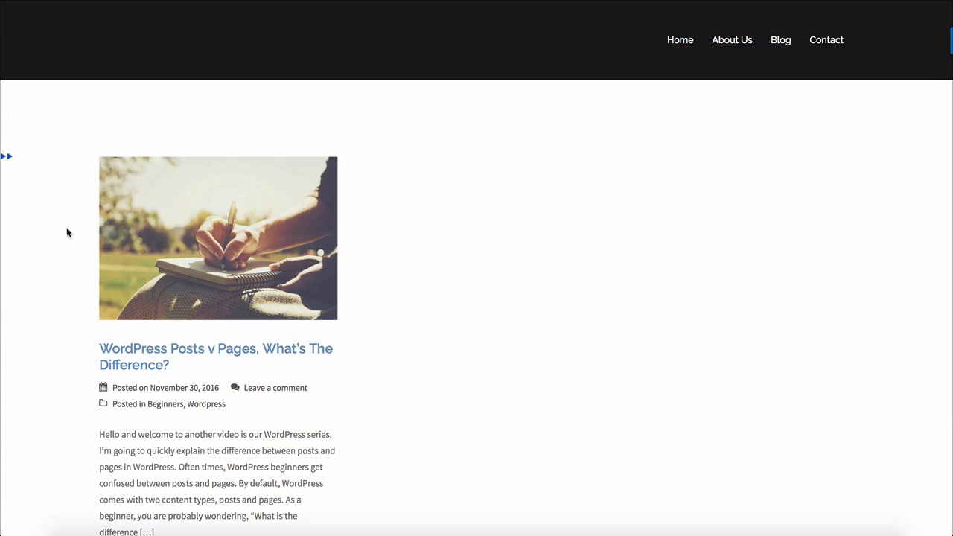
{"action": "scroll", "coordinate": [66, 231], "scroll_direction": "down", "scroll_amount": 2}
{"action": "scroll", "coordinate": [67, 231], "scroll_direction": "up", "scroll_amount": 2}
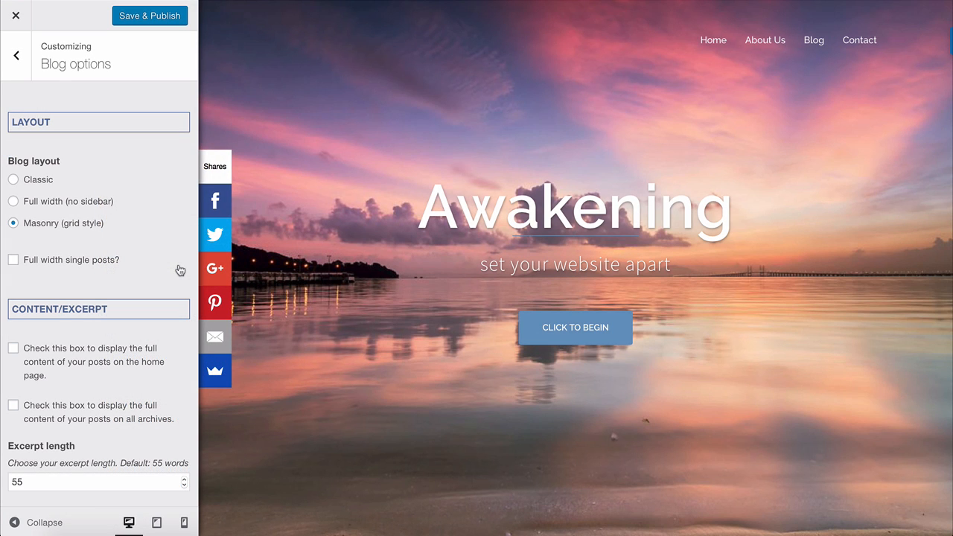
Set the blog excerpt length to 30 words, publish the change and view the Blog page
{"action": "scroll", "coordinate": [180, 270], "scroll_direction": "down", "scroll_amount": 5}
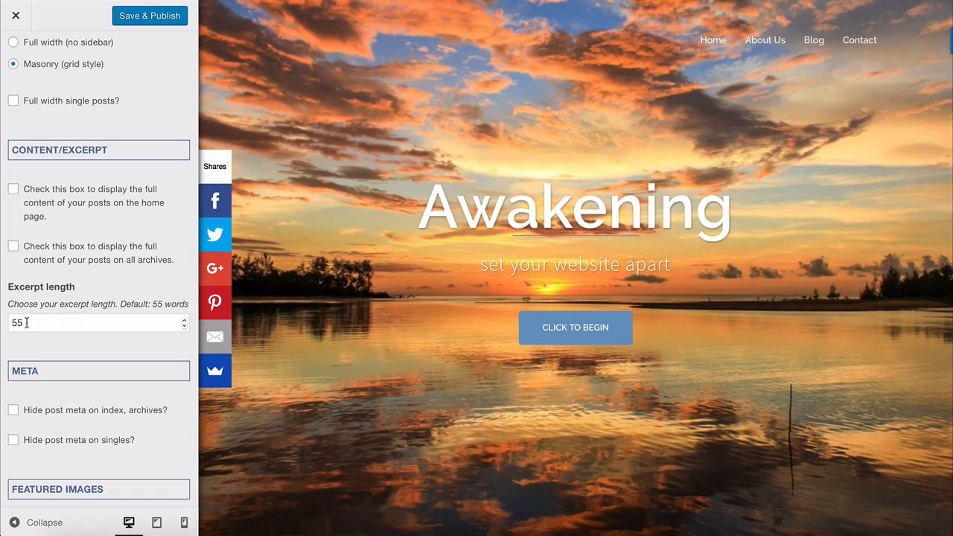
{"action": "double_click", "coordinate": [26, 322]}
{"action": "type", "text": "30"}
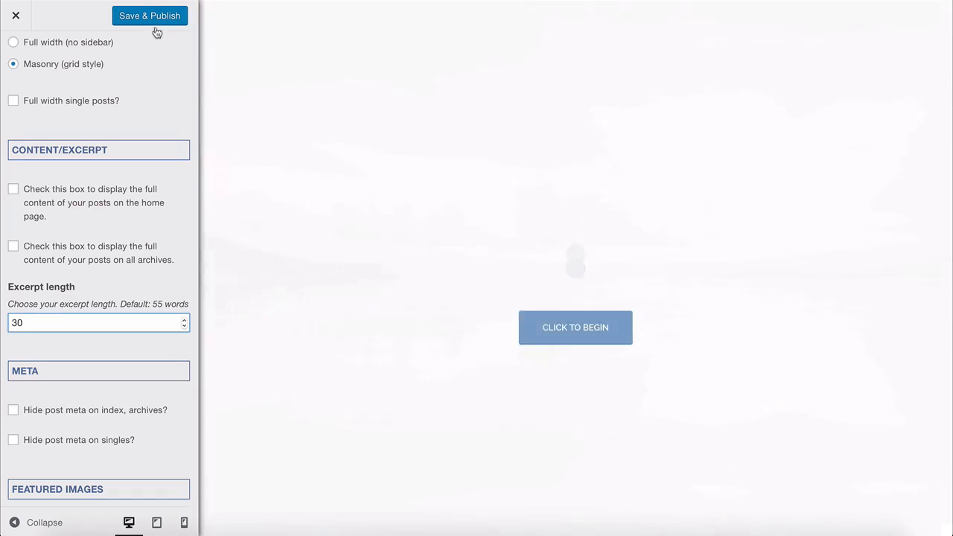
{"action": "left_click", "coordinate": [150, 16]}
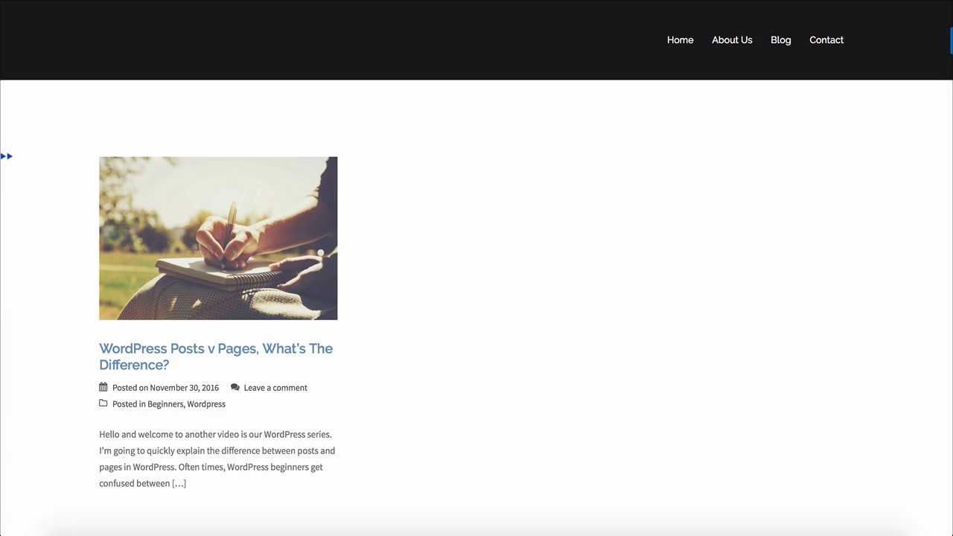
{"action": "scroll", "coordinate": [48, 296], "scroll_direction": "down", "scroll_amount": 1}
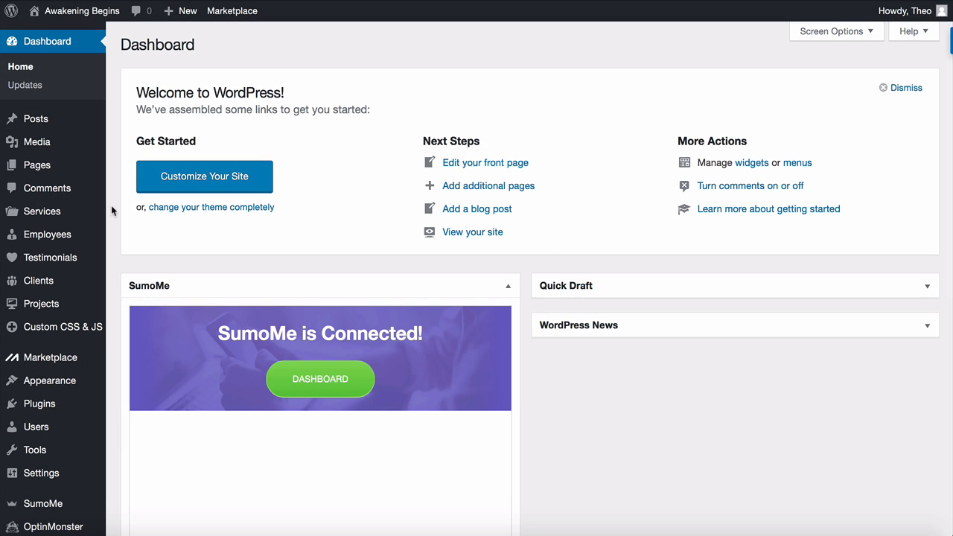
Create a new page titled "Training" with the Front Page template and publish it
{"action": "mouse_move", "coordinate": [88, 168]}
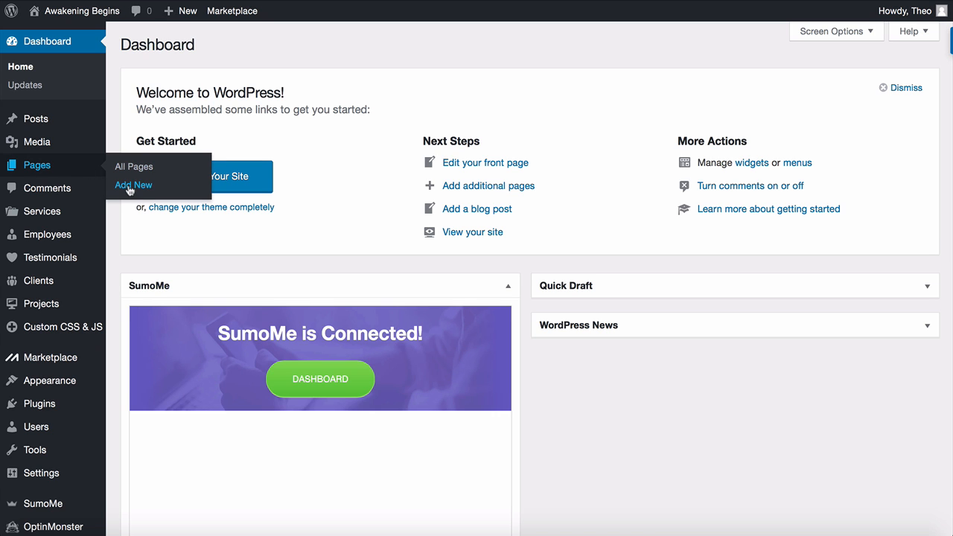
{"action": "left_click", "coordinate": [130, 186]}
{"action": "left_click", "coordinate": [177, 77]}
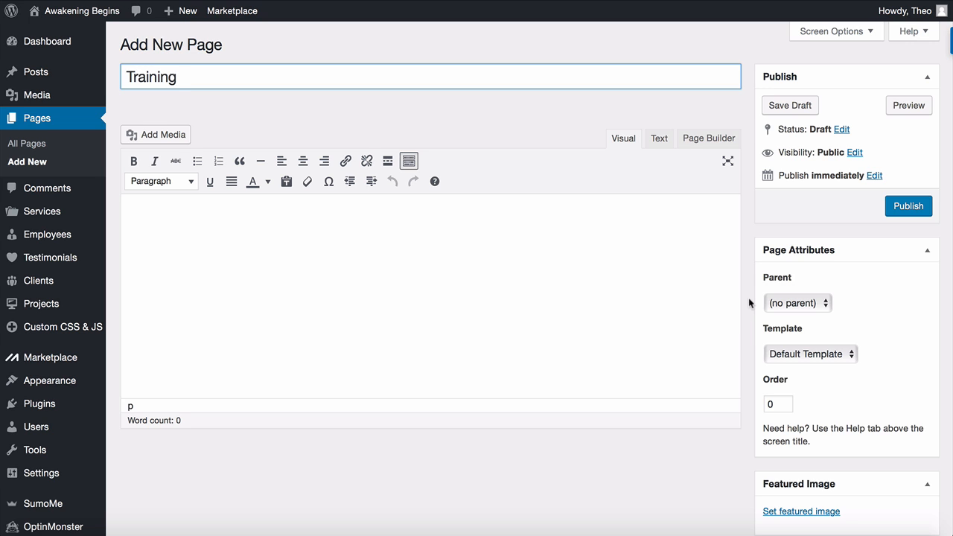
{"action": "left_click", "coordinate": [789, 352]}
{"action": "left_click", "coordinate": [803, 371]}
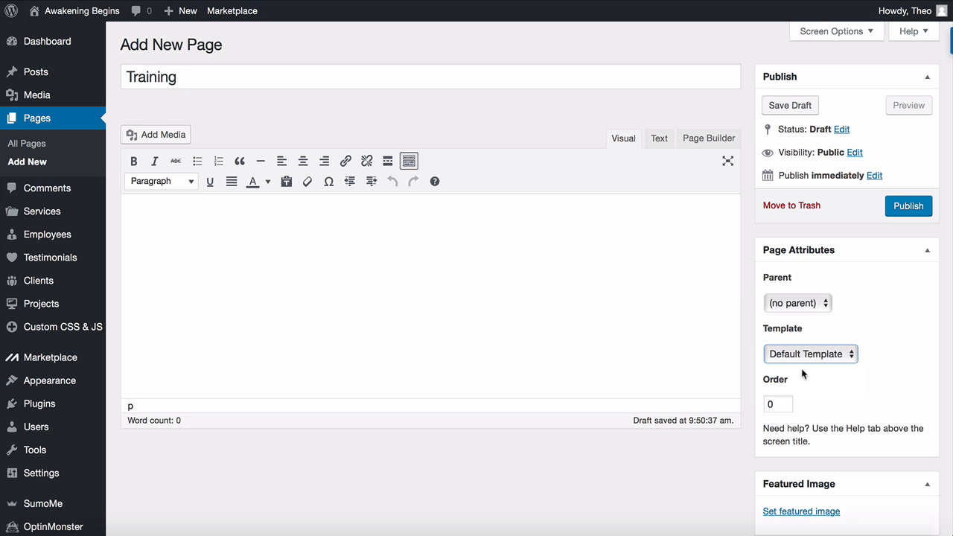
{"action": "left_click", "coordinate": [907, 212]}
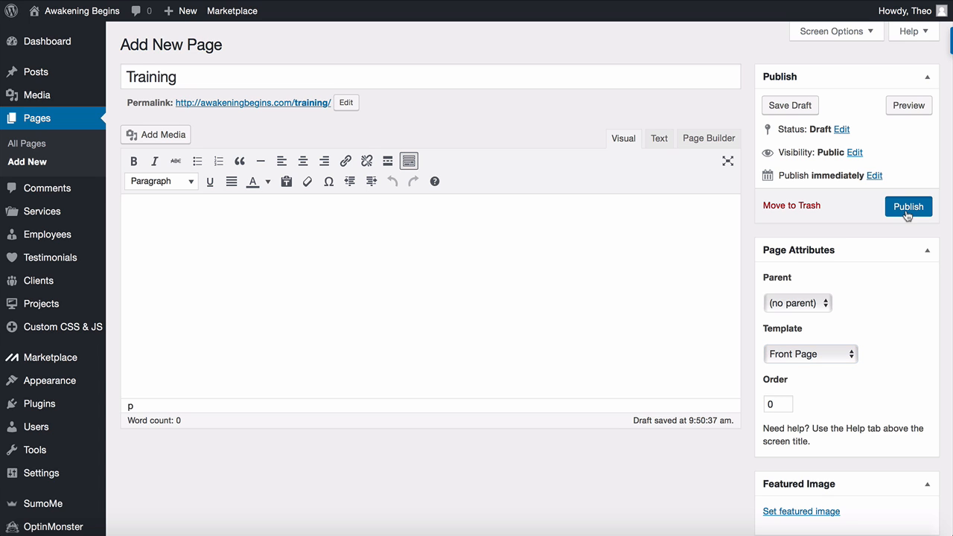
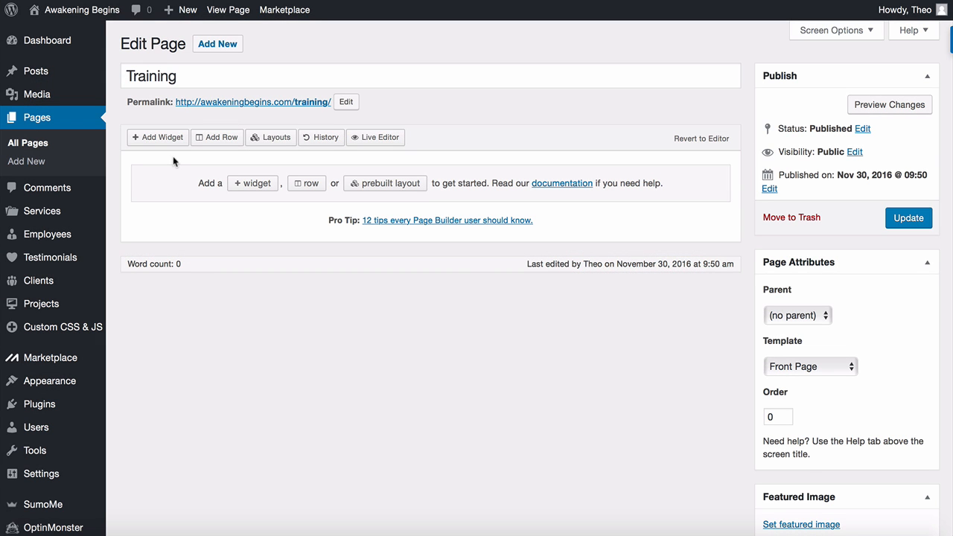
Add a Text widget titled "WME WEBSITE CHEATSHEET" to the Training page's Page Builder layout
{"action": "left_click", "coordinate": [218, 139]}
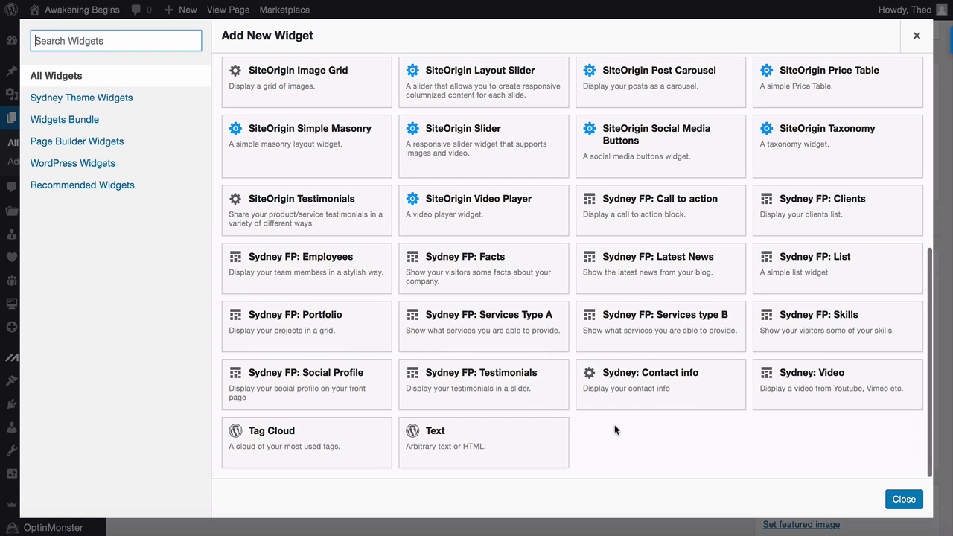
{"action": "left_click", "coordinate": [538, 440]}
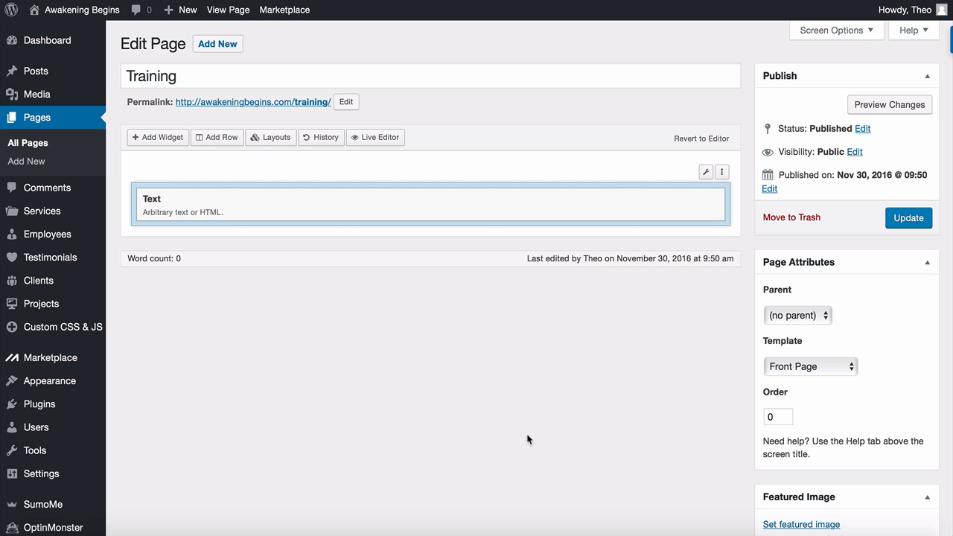
{"action": "type", "text": "WME WEBSITE CHEATSHEET"}
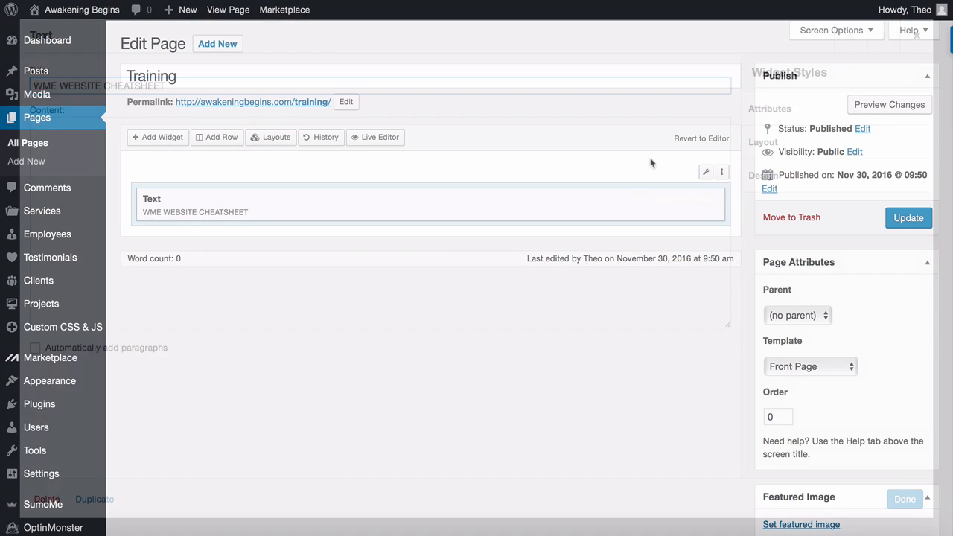
Reopen the Text widget and examine its layout style options
{"action": "mouse_move", "coordinate": [705, 172]}
{"action": "left_click", "coordinate": [660, 194]}
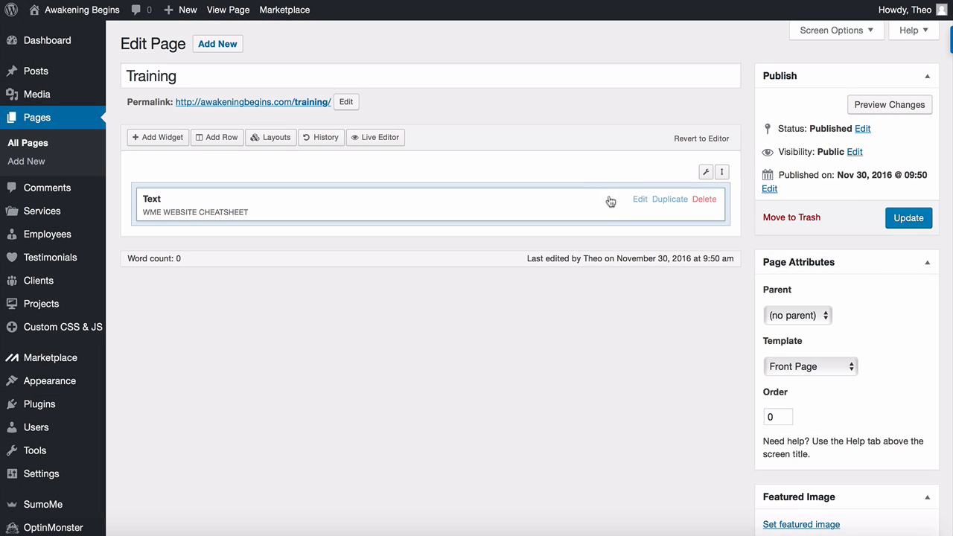
{"action": "left_click", "coordinate": [641, 199]}
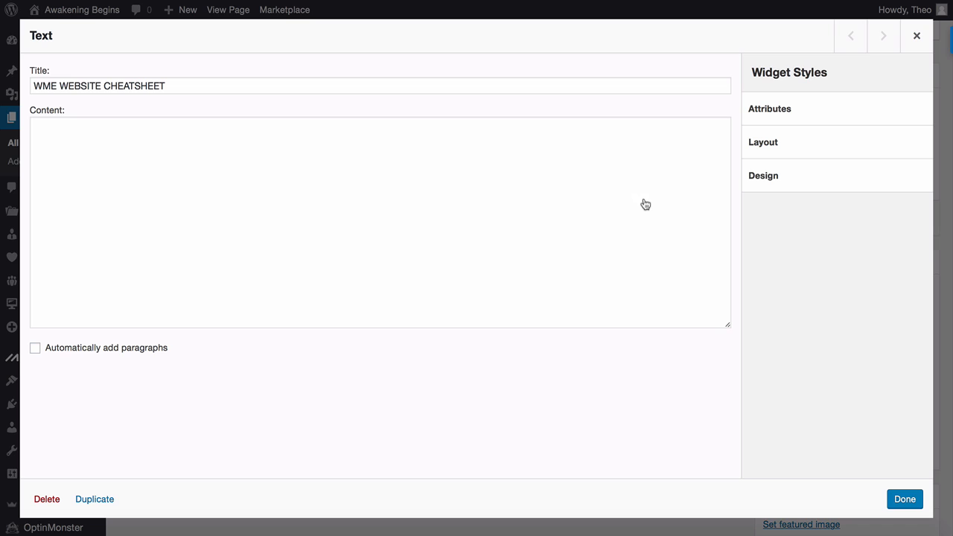
{"action": "left_click", "coordinate": [767, 153]}
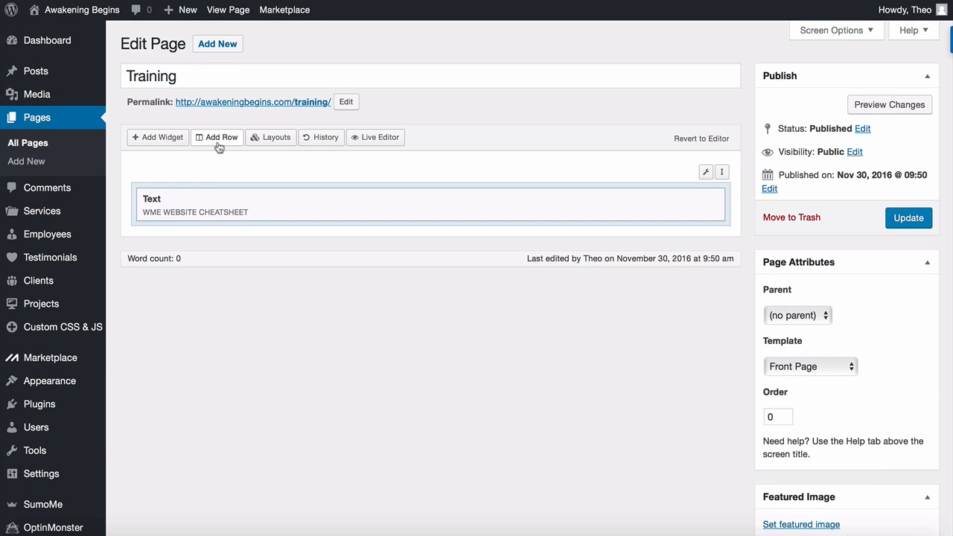
Add a row with two even columns and place a SiteOrigin Editor widget in its first column
{"action": "left_click", "coordinate": [219, 142]}
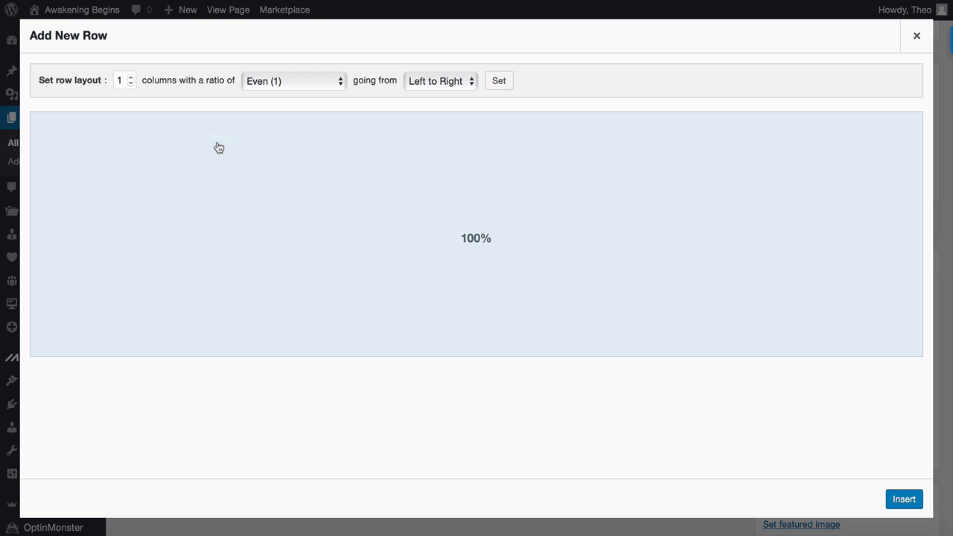
{"action": "left_click", "coordinate": [131, 77]}
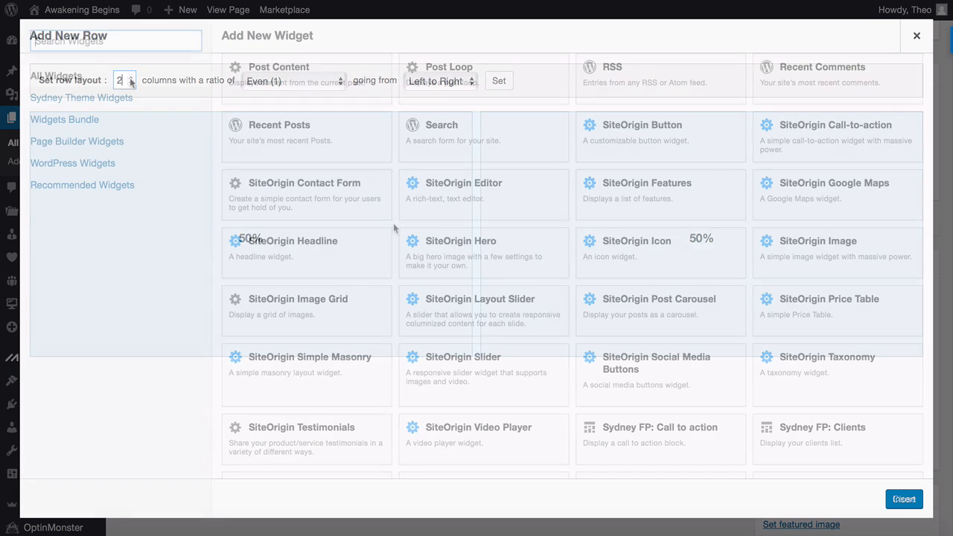
{"action": "left_click", "coordinate": [472, 199]}
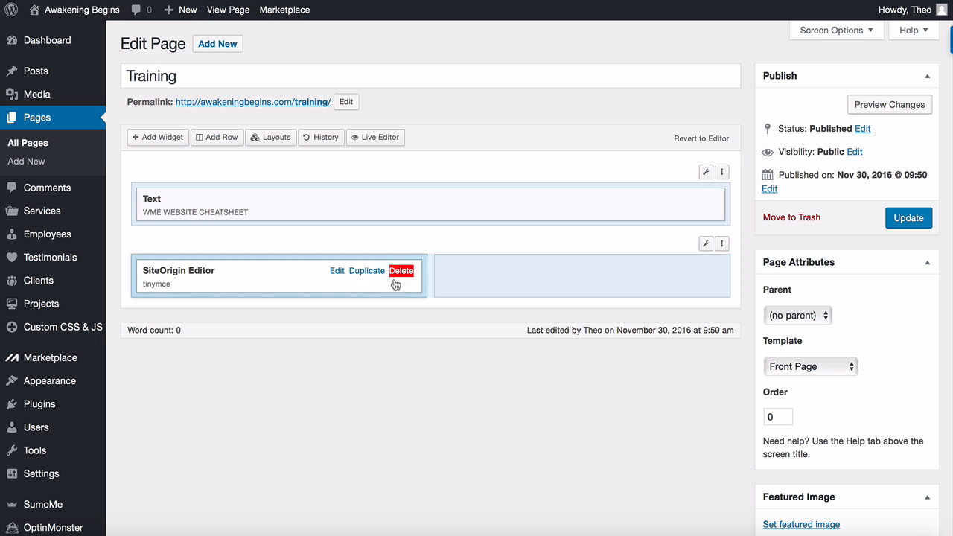
Duplicate the SiteOrigin Editor widget into the row's second column and add a SiteOrigin Contact Form widget to the first column
{"action": "left_click", "coordinate": [367, 272]}
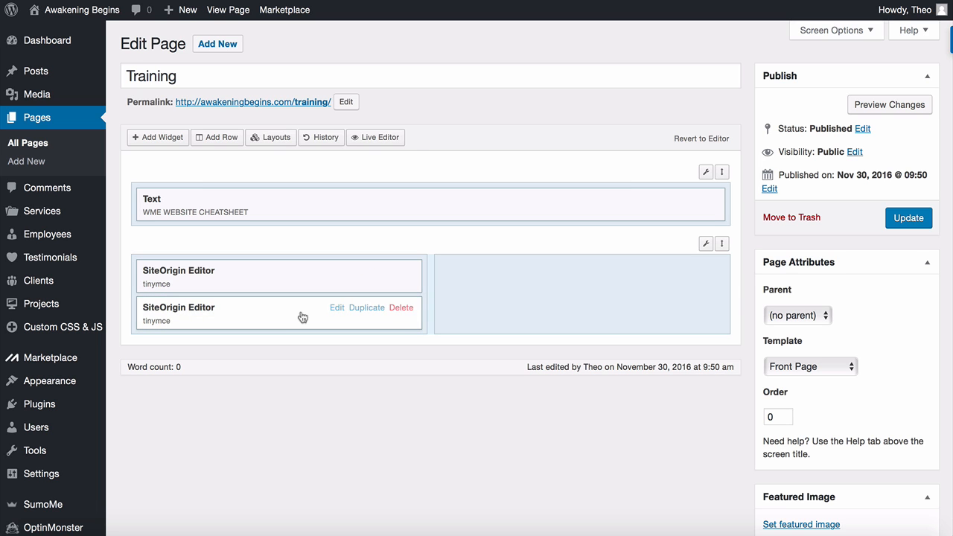
{"action": "left_click_drag", "start_coordinate": [321, 313], "coordinate": [572, 278]}
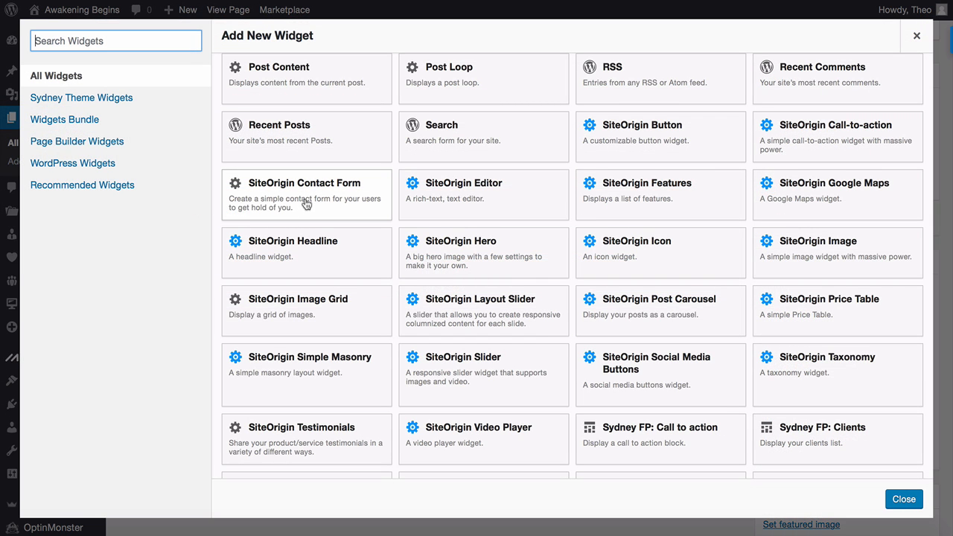
{"action": "left_click", "coordinate": [306, 204]}
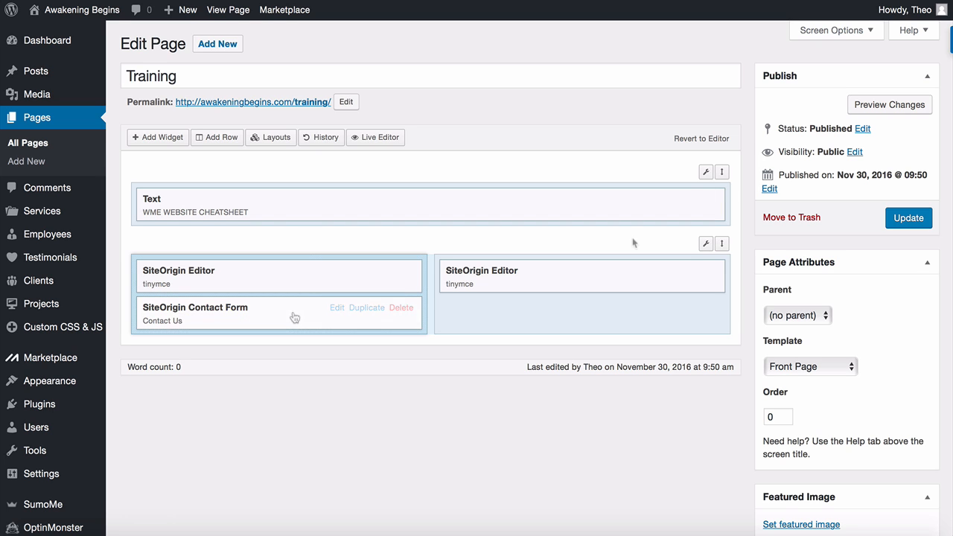
Edit the two-column row and enter 50 in its settings
{"action": "mouse_move", "coordinate": [704, 247]}
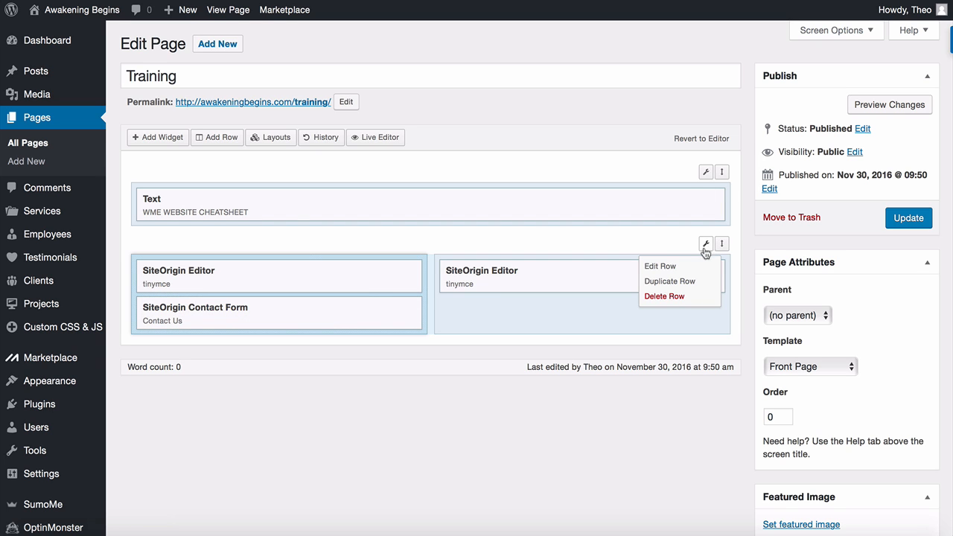
{"action": "left_click", "coordinate": [662, 266]}
{"action": "type", "text": "50"}
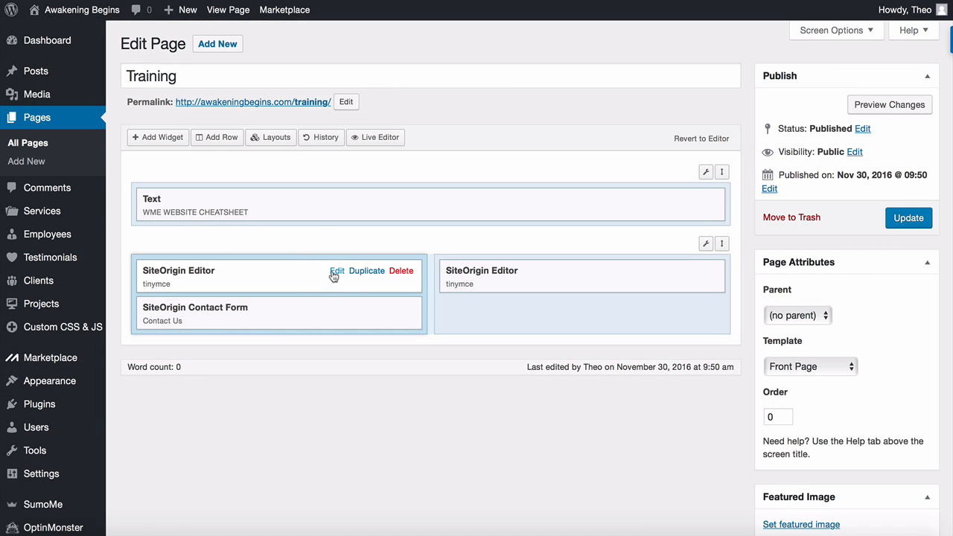
Set the first-column SiteOrigin Editor's padding to 15 px top and 25 px bottom, and the second-column editor's right padding to 25 px
{"action": "left_click", "coordinate": [335, 273]}
{"action": "left_click", "coordinate": [767, 146]}
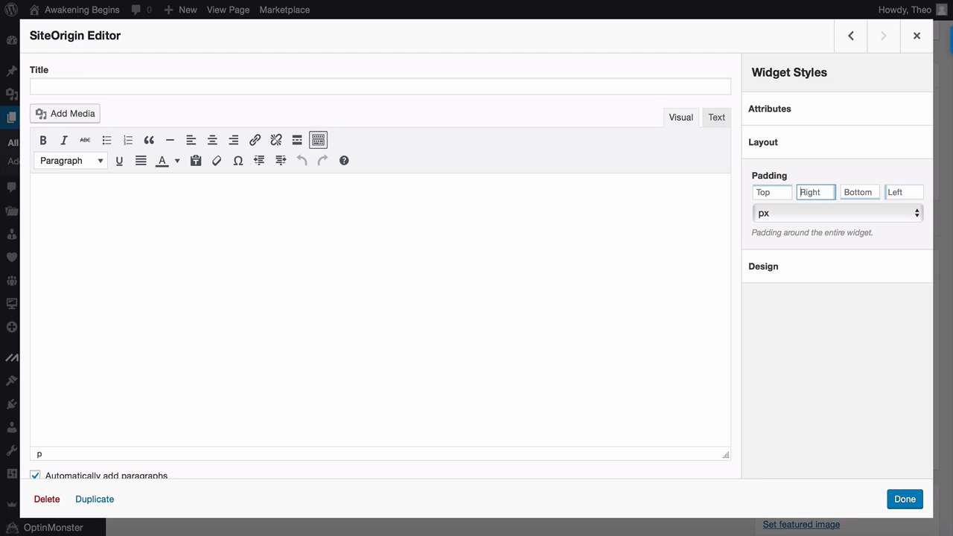
{"action": "type", "text": "25"}
{"action": "left_click", "coordinate": [842, 367]}
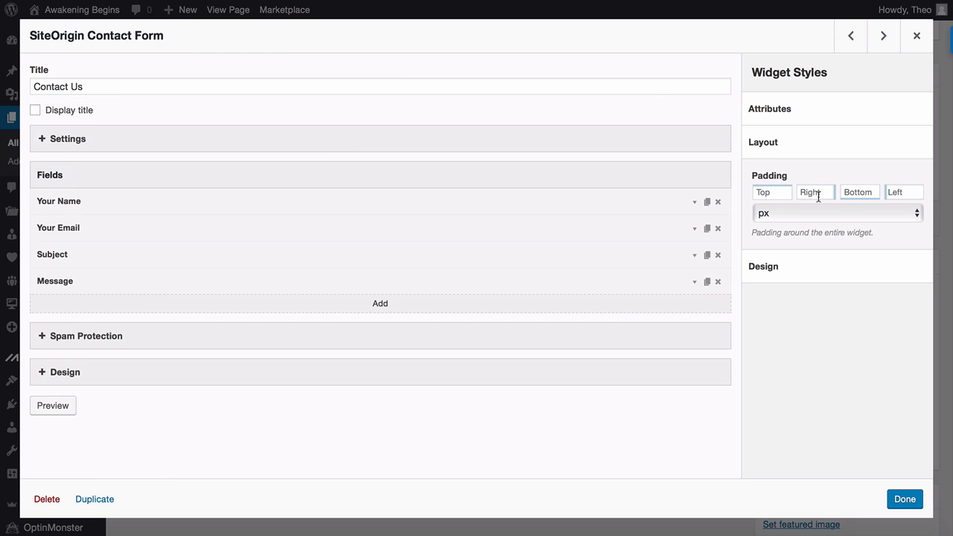
Set the SiteOrigin Contact Form widget's bottom padding to 50 px
{"action": "left_click", "coordinate": [853, 194]}
{"action": "type", "text": "50"}
{"action": "left_click", "coordinate": [869, 354]}
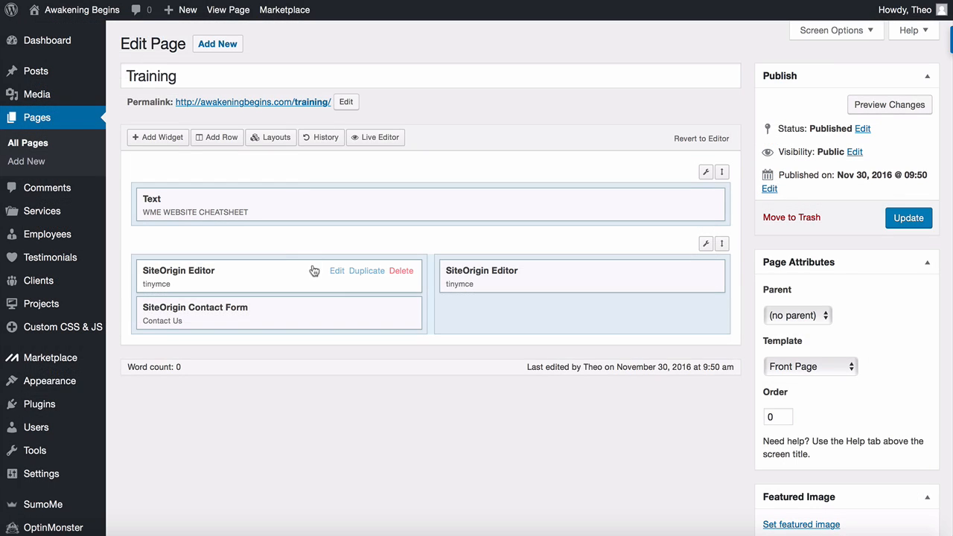
Paste the Website Cheatsheet description into the first-column SiteOrigin Editor widget
{"action": "left_click", "coordinate": [339, 275]}
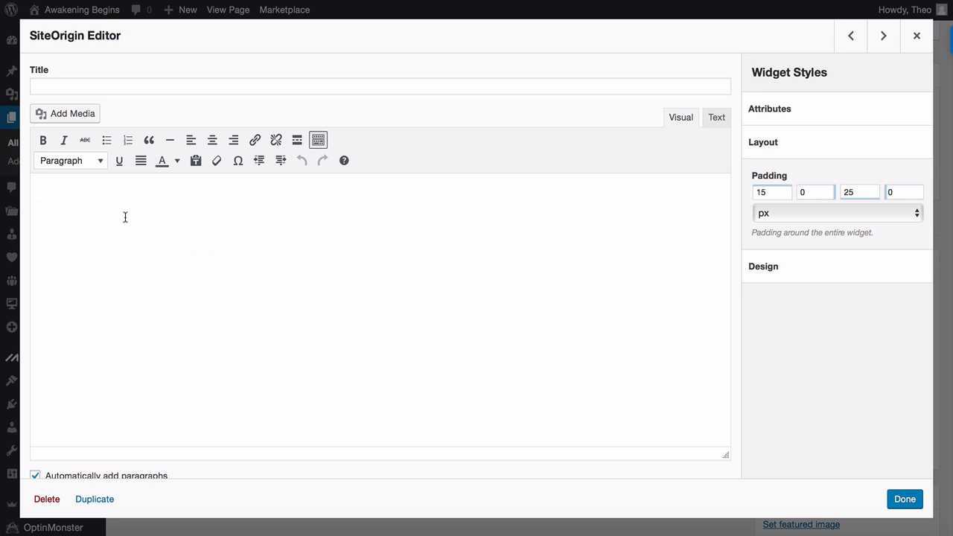
{"action": "key", "text": "super+v"}
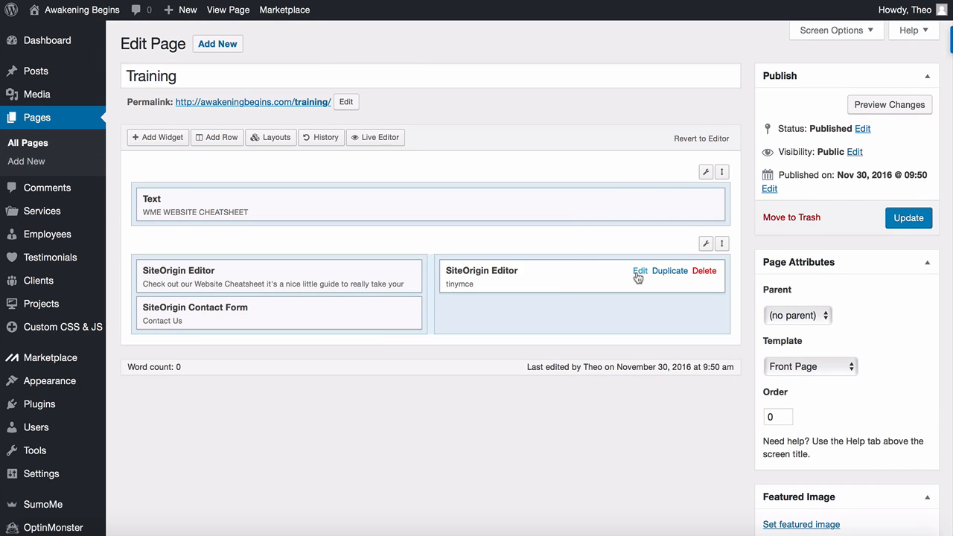
Insert the Website Master Cheatsheet cover image from the media library into the second-column SiteOrigin Editor and enlarge it
{"action": "left_click", "coordinate": [638, 277]}
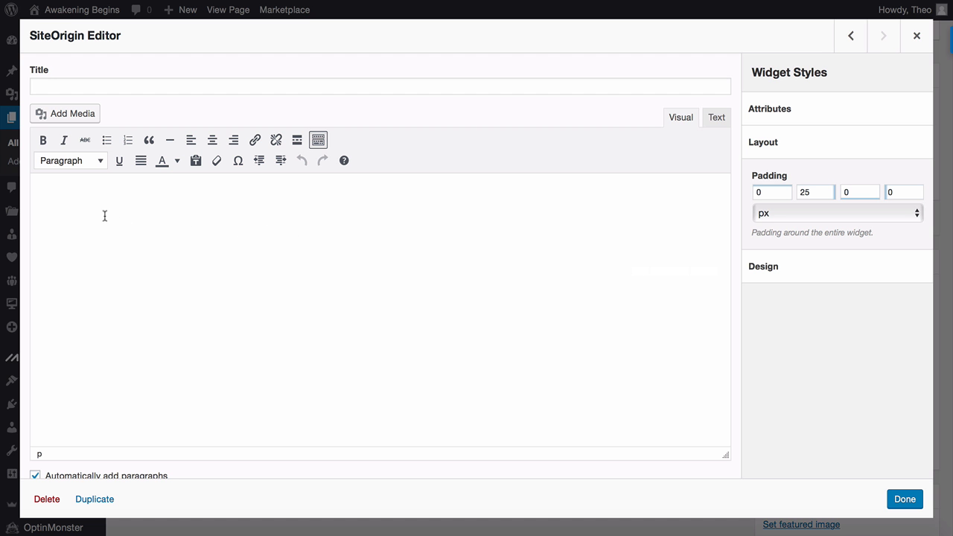
{"action": "left_click", "coordinate": [61, 117]}
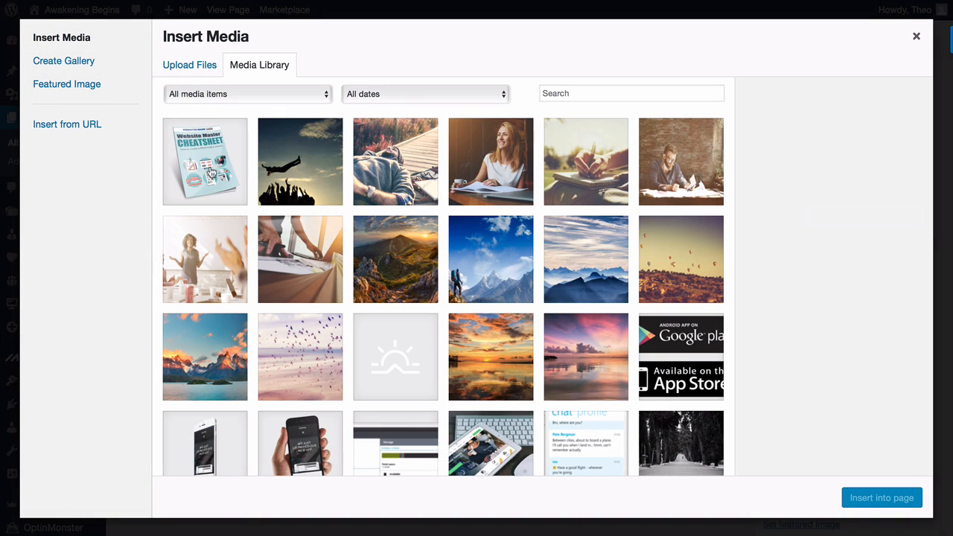
{"action": "left_click", "coordinate": [210, 172]}
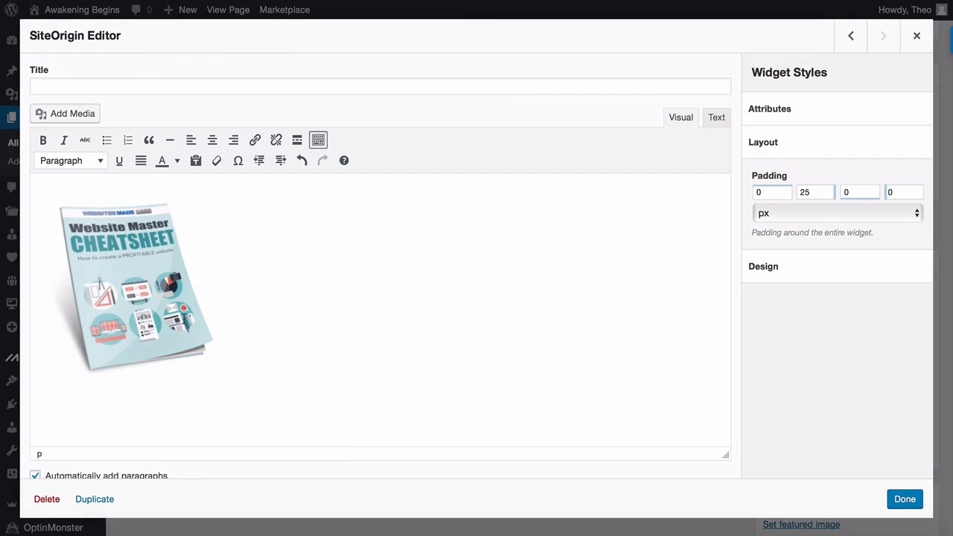
{"action": "left_click", "coordinate": [184, 320]}
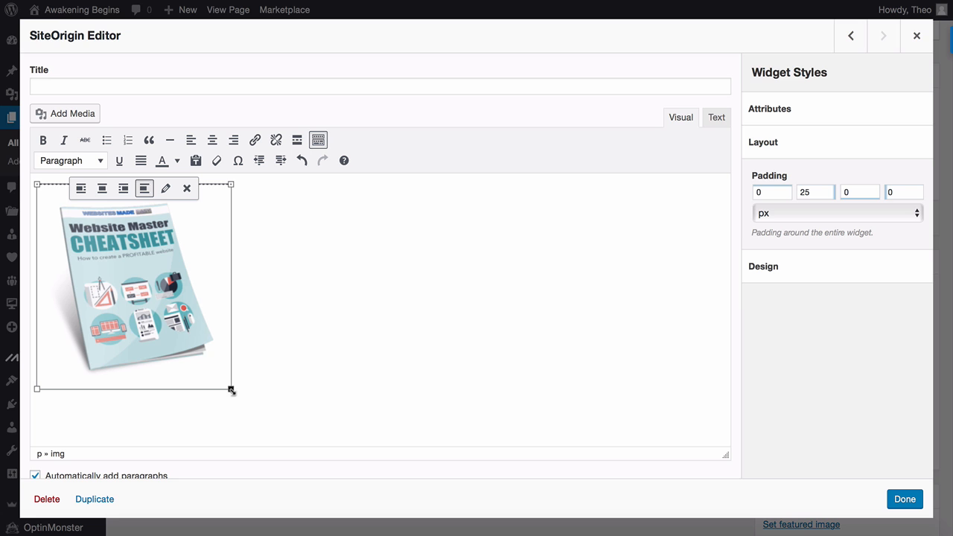
{"action": "left_click_drag", "start_coordinate": [232, 390], "coordinate": [280, 440]}
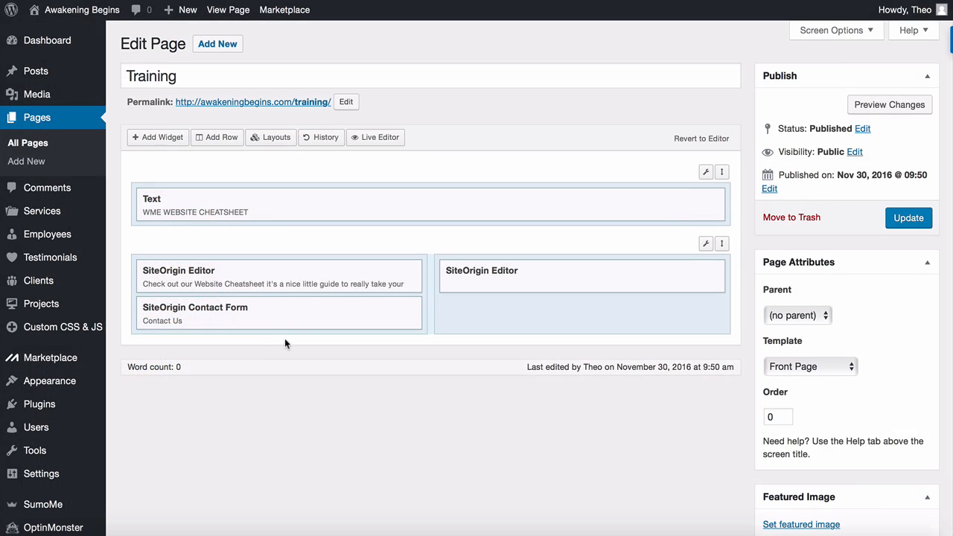
Remove the Your Name, Subject and Message fields from the SiteOrigin Contact Form widget
{"action": "mouse_move", "coordinate": [304, 311]}
{"action": "left_click", "coordinate": [336, 308]}
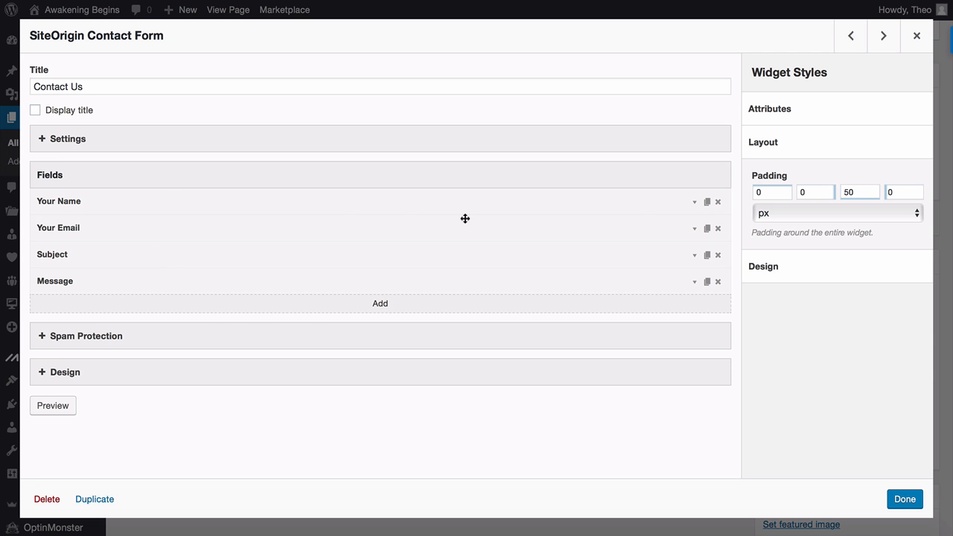
{"action": "left_click", "coordinate": [718, 201]}
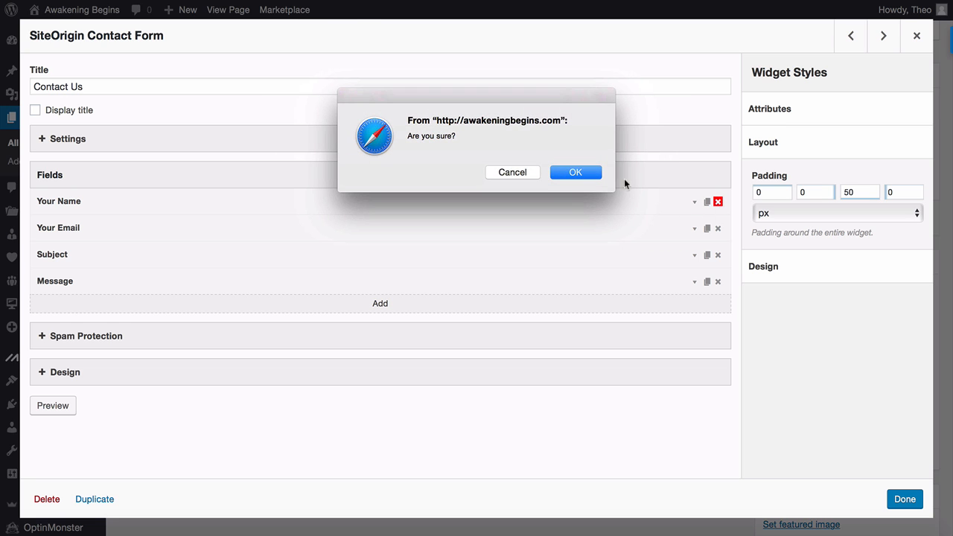
{"action": "left_click", "coordinate": [588, 173]}
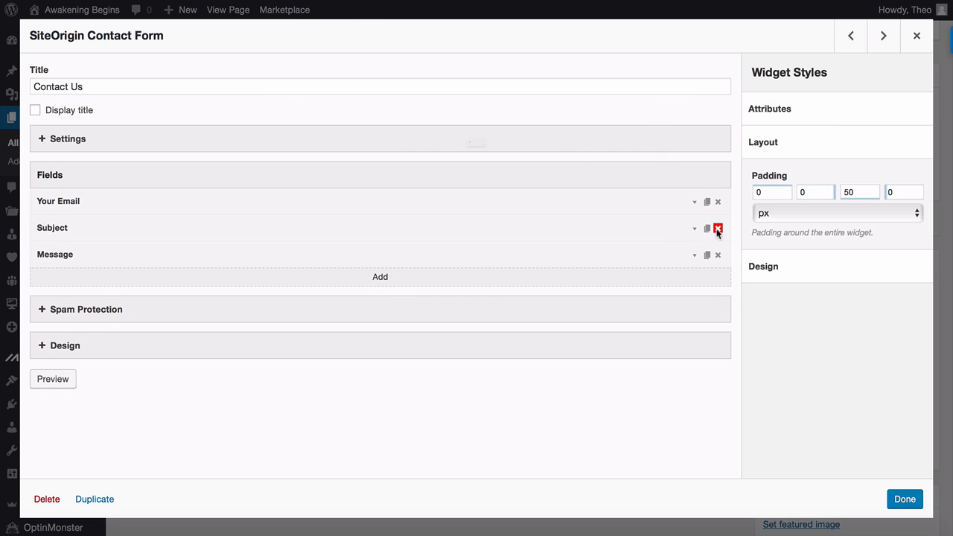
{"action": "left_click", "coordinate": [718, 230]}
{"action": "left_click", "coordinate": [582, 179]}
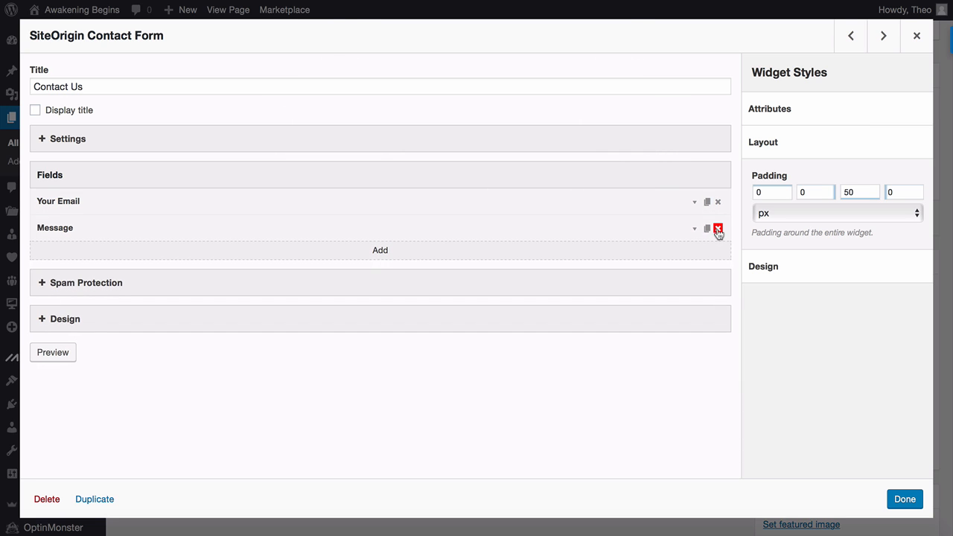
{"action": "left_click", "coordinate": [718, 230]}
{"action": "left_click", "coordinate": [588, 183]}
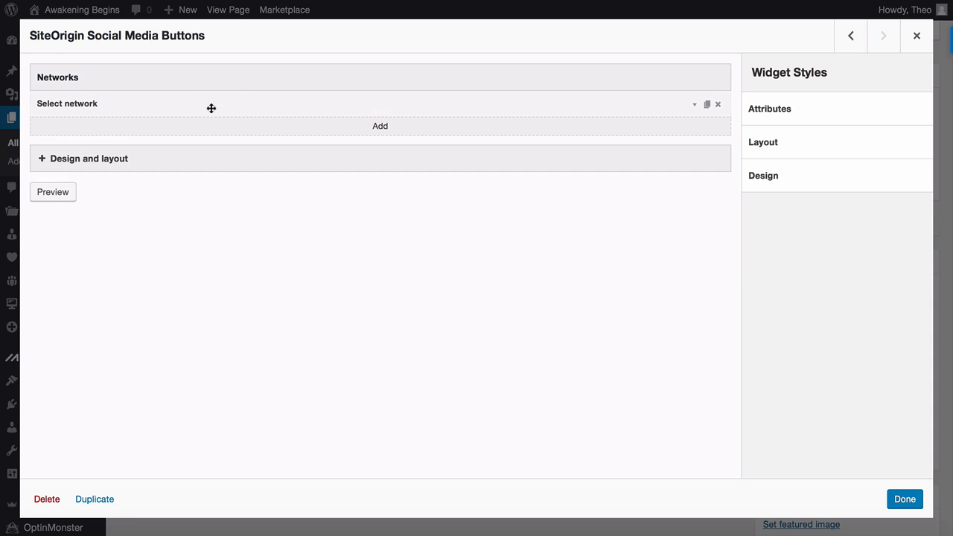
Add Facebook and Twitter as networks in the SiteOrigin Social Media Buttons widget in a new row below
{"action": "left_click", "coordinate": [106, 111]}
{"action": "left_click", "coordinate": [111, 140]}
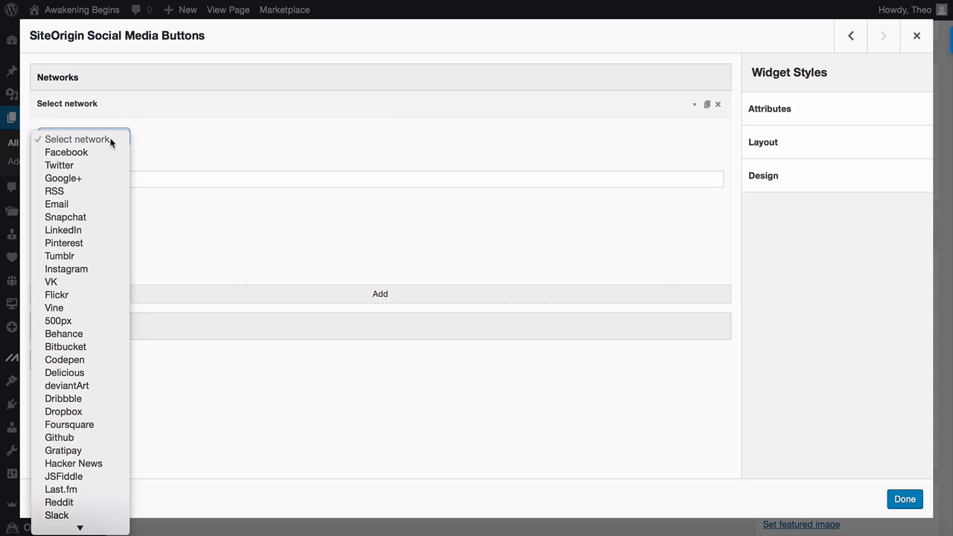
{"action": "left_click", "coordinate": [94, 152]}
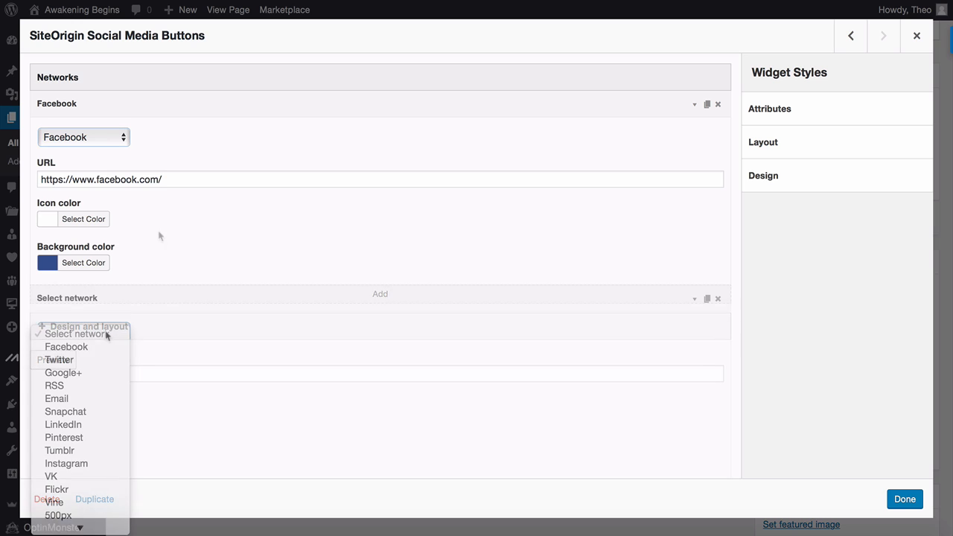
{"action": "left_click", "coordinate": [90, 360]}
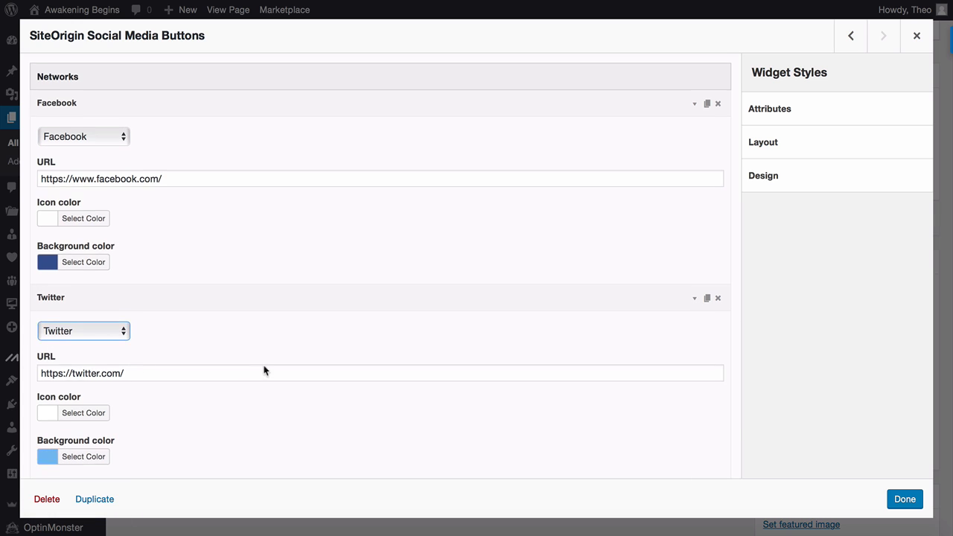
{"action": "scroll", "coordinate": [264, 370], "scroll_direction": "down", "scroll_amount": 3}
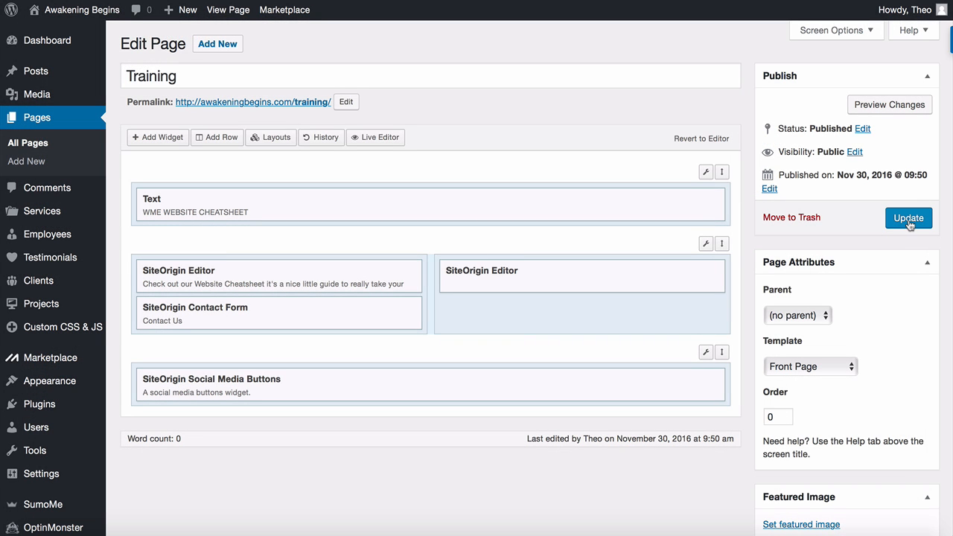
Update the Training page and copy its permalink
{"action": "left_click", "coordinate": [906, 223]}
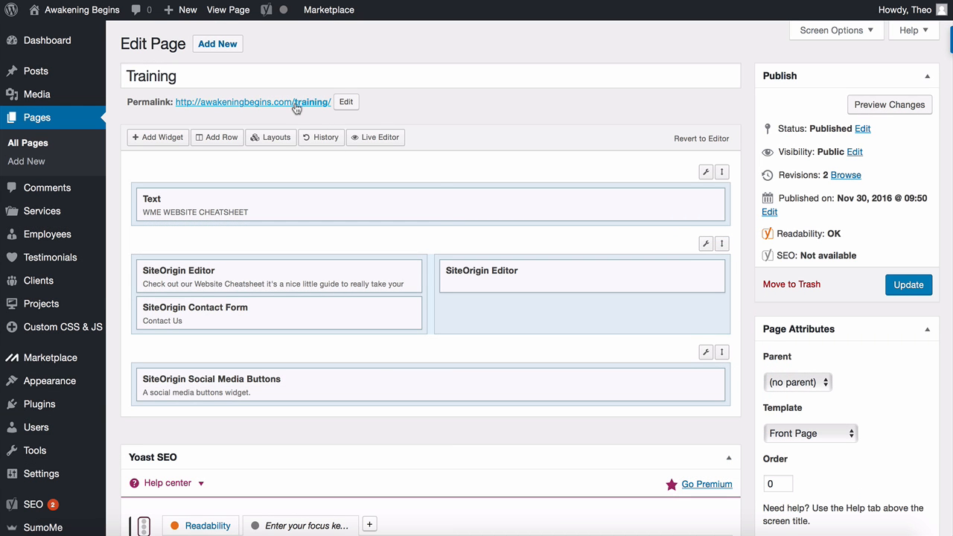
{"action": "right_click", "coordinate": [295, 108]}
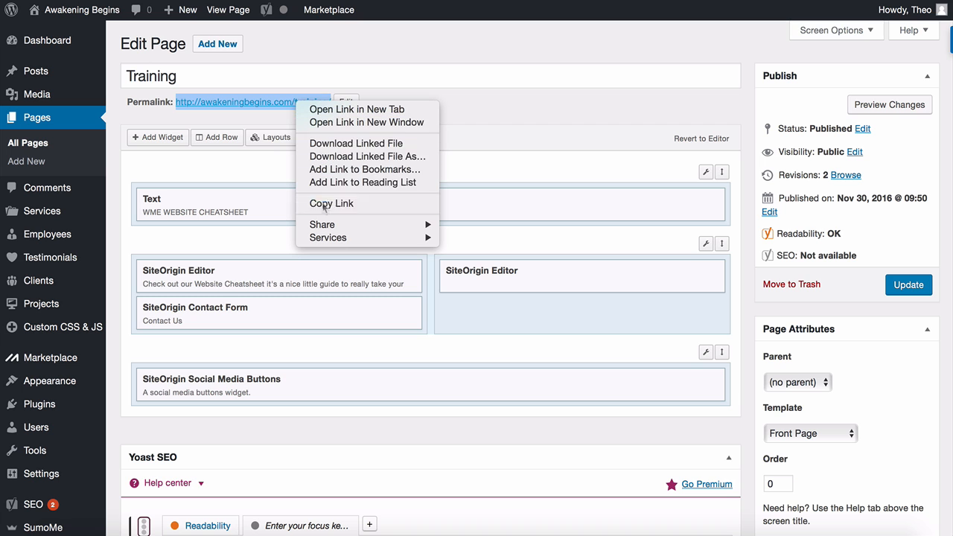
{"action": "left_click", "coordinate": [324, 203]}
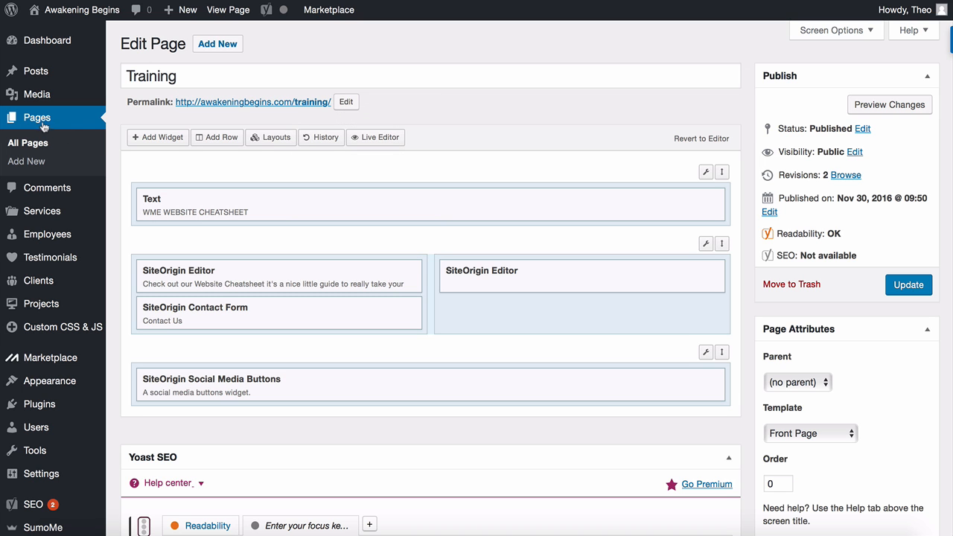
Link the Home page's call-to-action button to the copied Training page address and test the Learn More button on the live site
{"action": "left_click", "coordinate": [31, 148]}
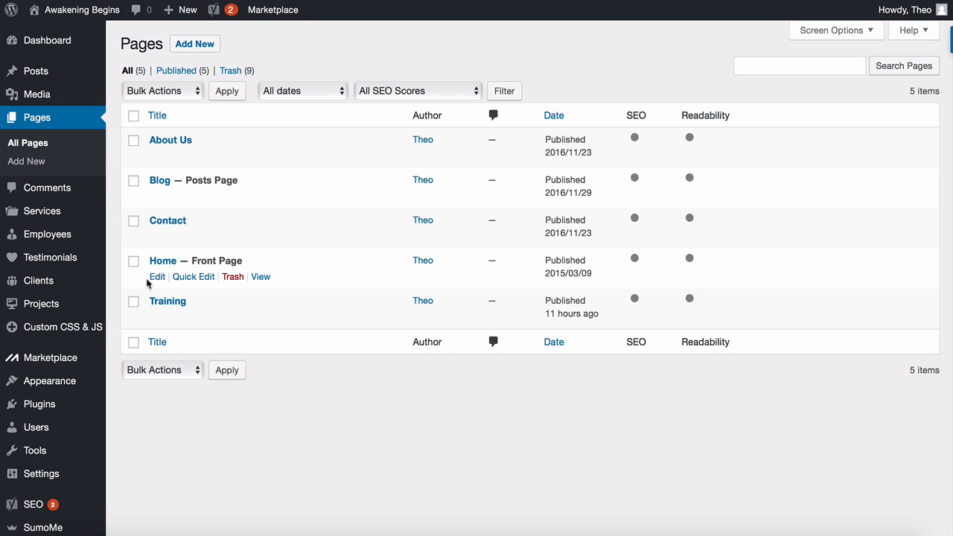
{"action": "left_click", "coordinate": [156, 279]}
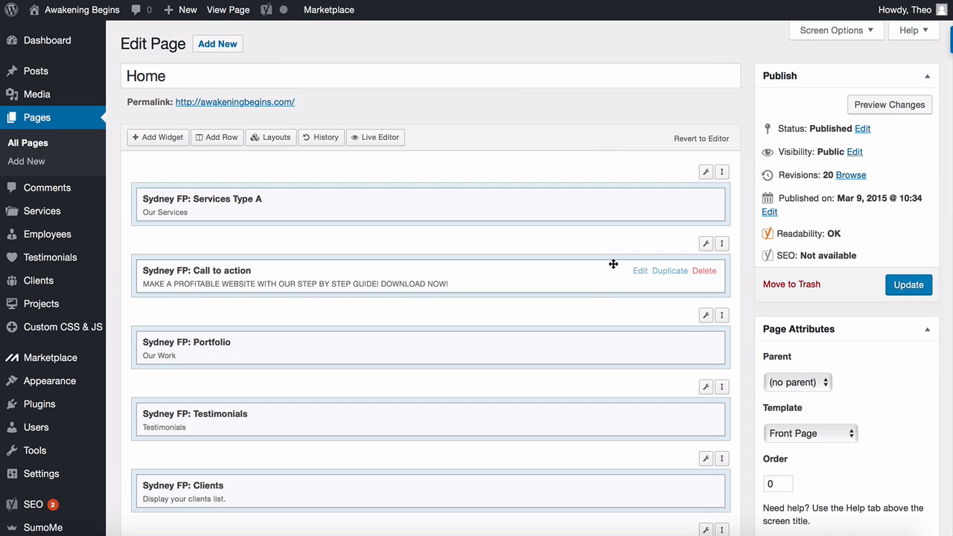
{"action": "left_click", "coordinate": [642, 273]}
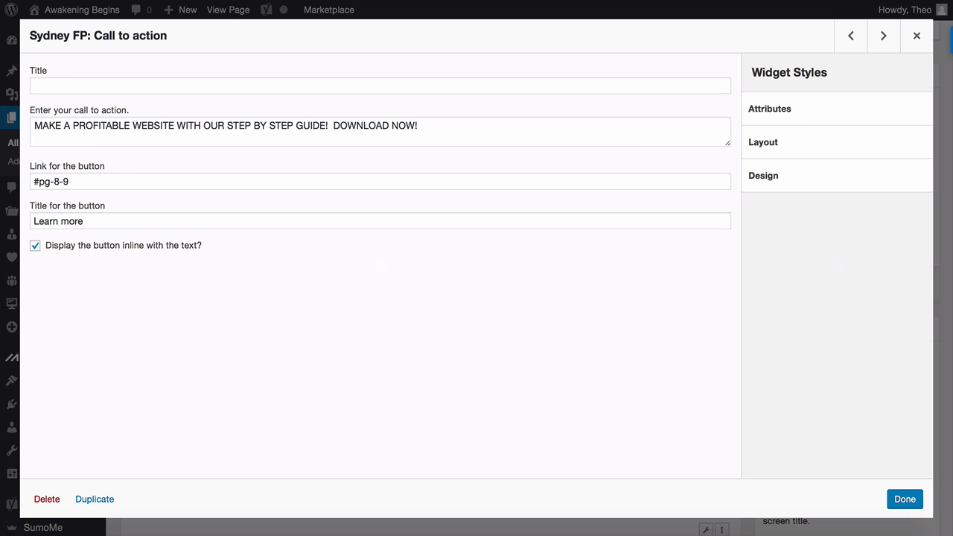
{"action": "left_click_drag", "start_coordinate": [69, 182], "coordinate": [32, 182]}
{"action": "key", "text": "ctrl+v"}
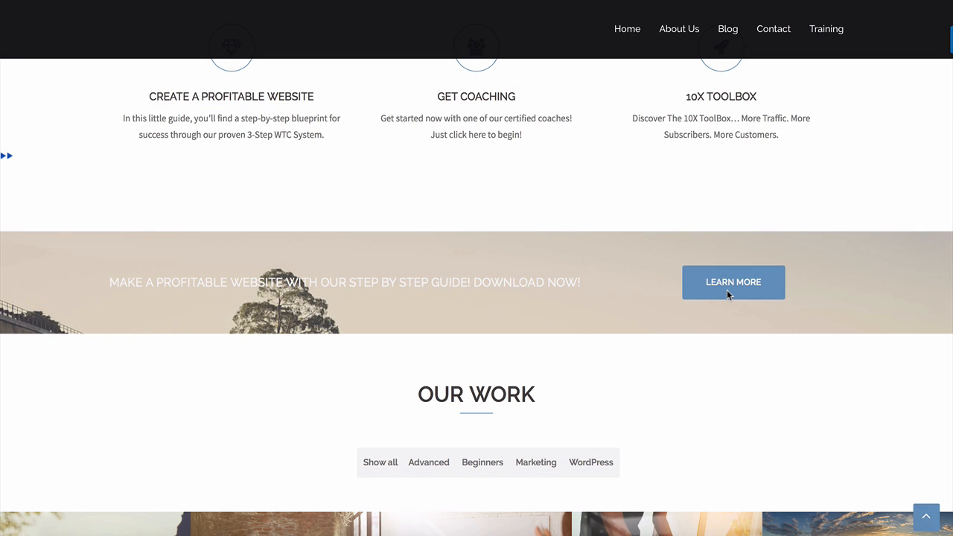
{"action": "left_click", "coordinate": [727, 290]}
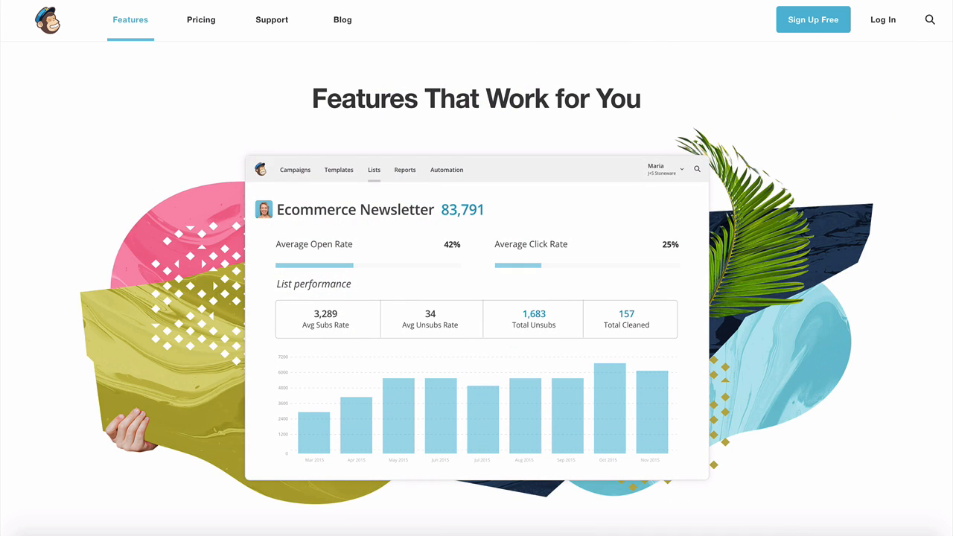
Examine MailChimp's features page, including its store integrations, email designer, automation and analytics sections
{"action": "scroll", "coordinate": [477, 289], "scroll_direction": "down", "scroll_amount": 8}
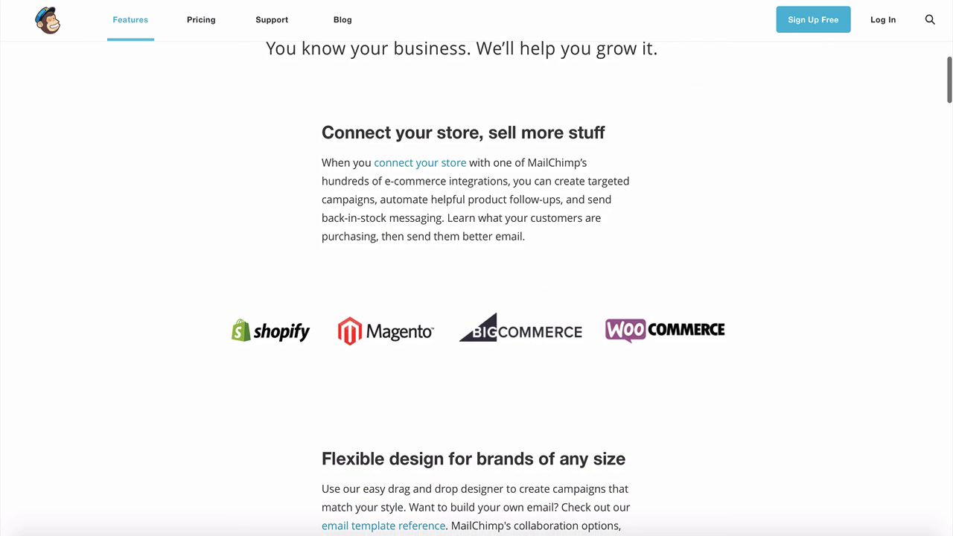
{"action": "scroll", "coordinate": [476, 289], "scroll_direction": "down", "scroll_amount": 7}
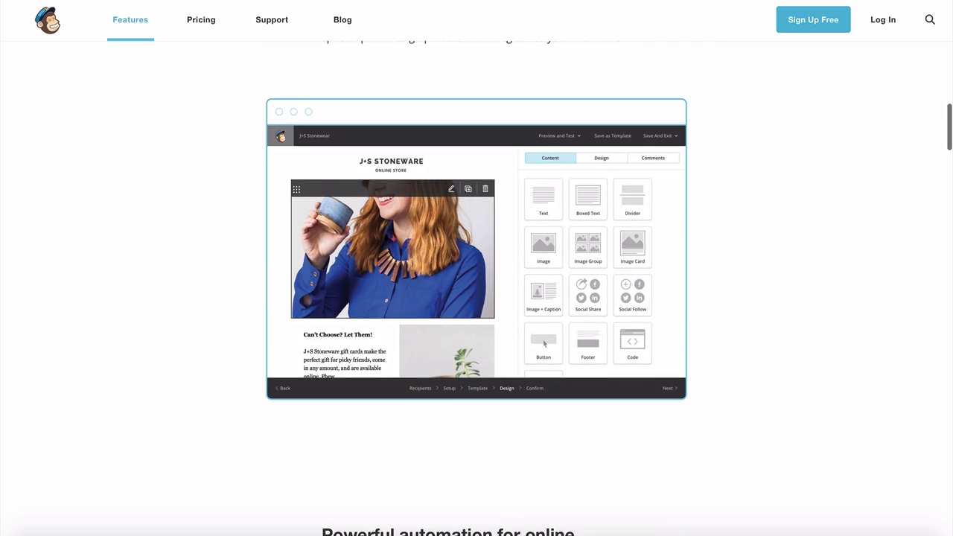
{"action": "scroll", "coordinate": [477, 289], "scroll_direction": "down", "scroll_amount": 5}
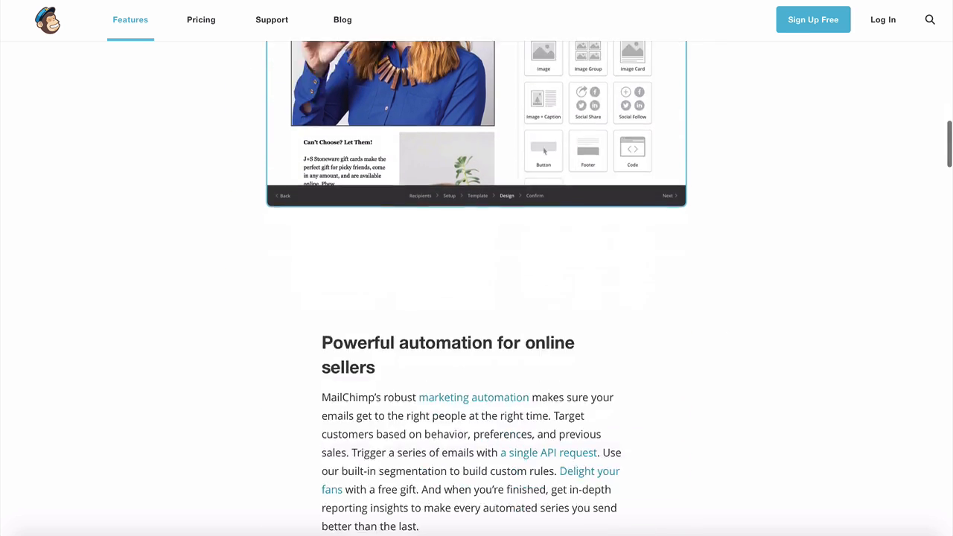
{"action": "scroll", "coordinate": [476, 289], "scroll_direction": "down", "scroll_amount": 11}
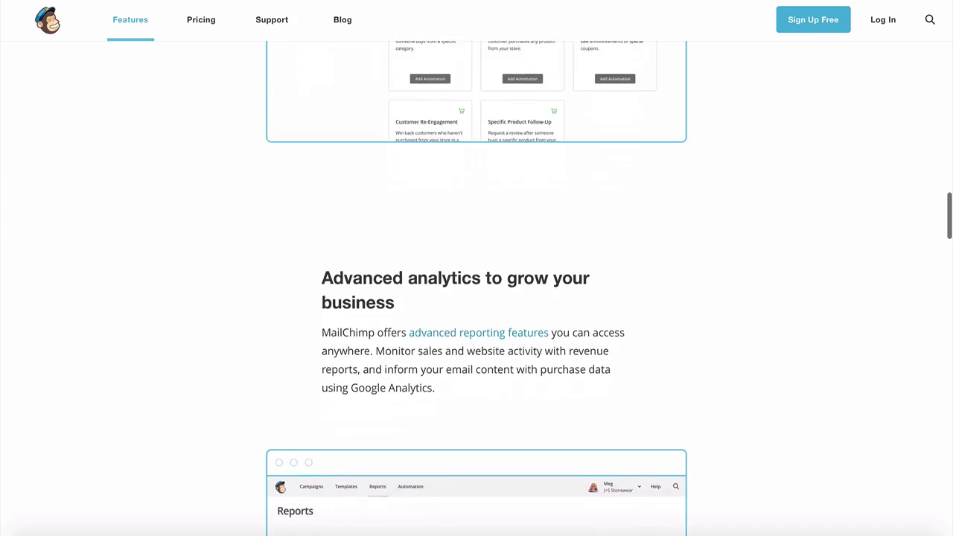
{"action": "scroll", "coordinate": [476, 289], "scroll_direction": "down", "scroll_amount": 1}
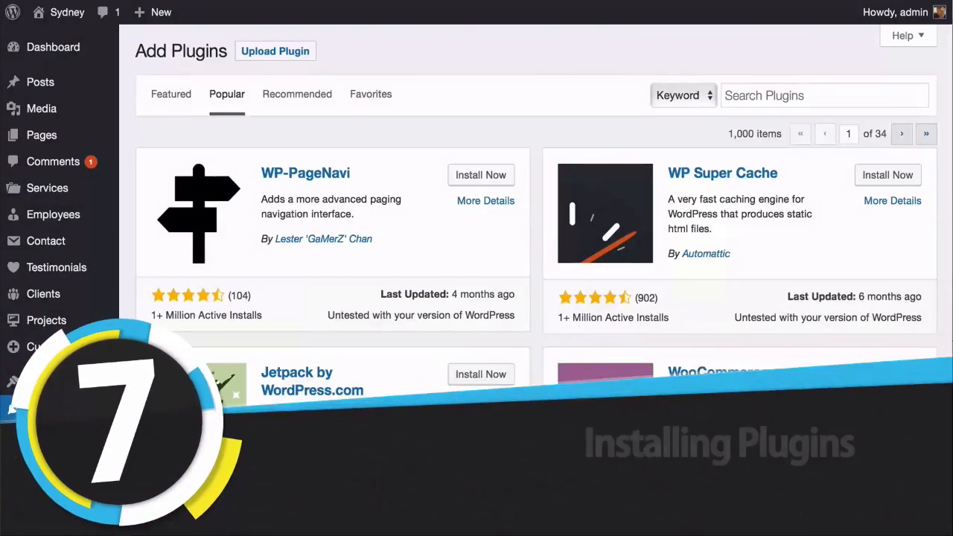
Read through the product page of the Share plugin and its supported social services
{"action": "scroll", "coordinate": [537, 224], "scroll_direction": "down", "scroll_amount": 3}
{"action": "scroll", "coordinate": [536, 223], "scroll_direction": "down", "scroll_amount": 6}
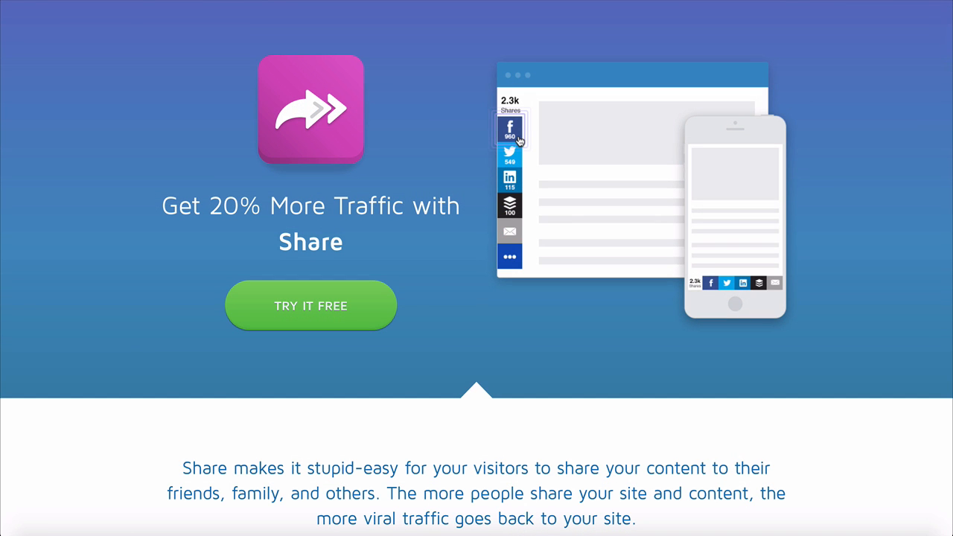
{"action": "scroll", "coordinate": [476, 268], "scroll_direction": "down", "scroll_amount": 6}
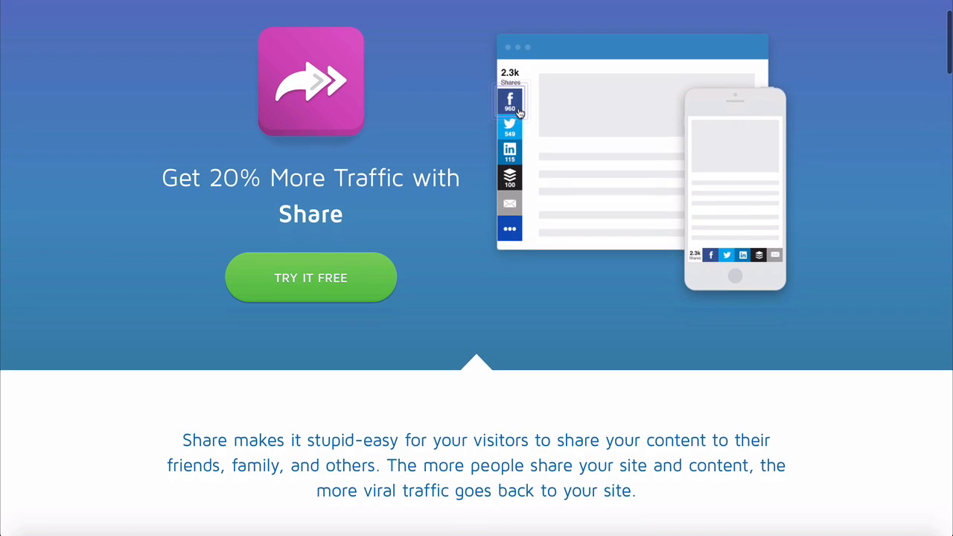
{"action": "scroll", "coordinate": [476, 268], "scroll_direction": "down", "scroll_amount": 2}
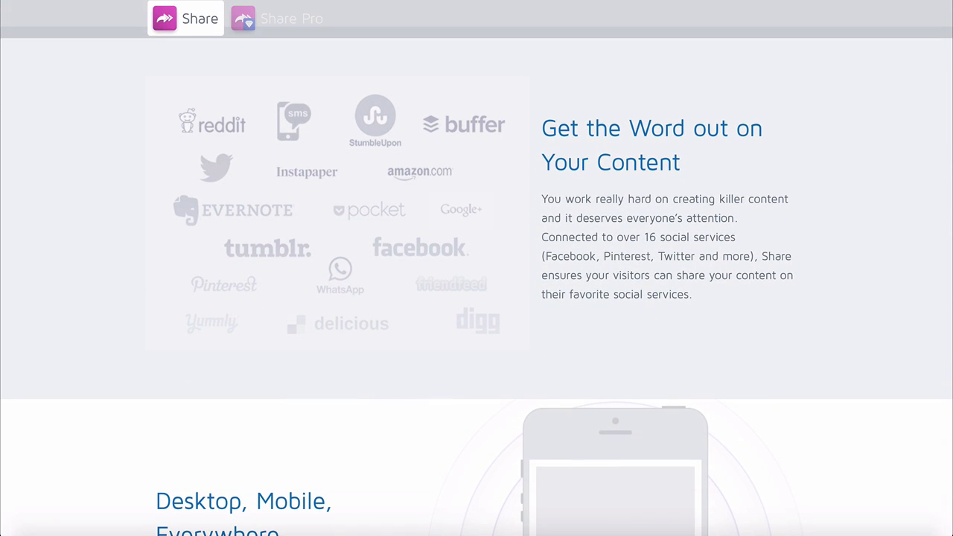
Read the Share plugin page's sections on desktop and mobile sharing and smart share buttons
{"action": "scroll", "coordinate": [477, 268], "scroll_direction": "down", "scroll_amount": 4}
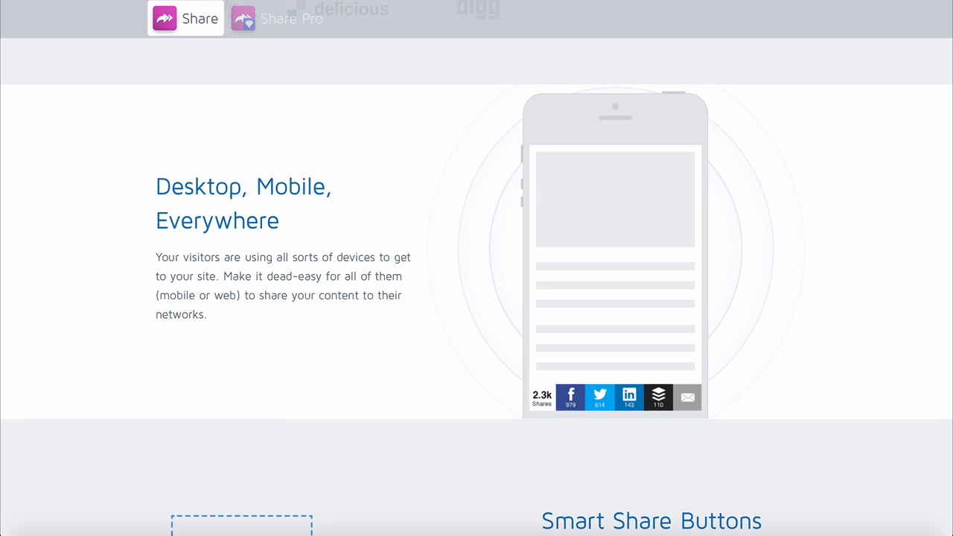
{"action": "scroll", "coordinate": [477, 268], "scroll_direction": "down", "scroll_amount": 7}
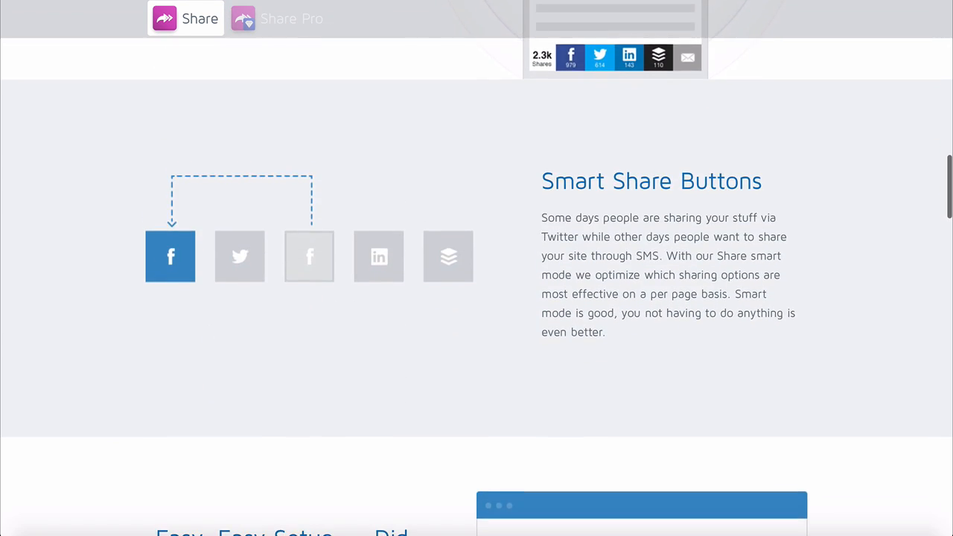
{"action": "scroll", "coordinate": [477, 268], "scroll_direction": "down", "scroll_amount": 2}
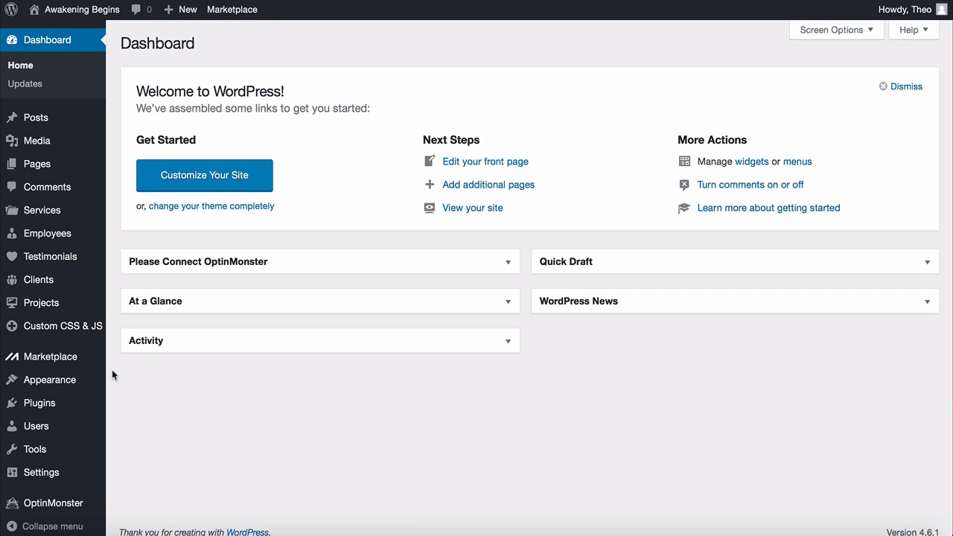
Search for new plugins with "sumome", then install and activate SumoMe's Free Tools to grow your Email List, Social Sharing and Analytics
{"action": "mouse_move", "coordinate": [87, 411]}
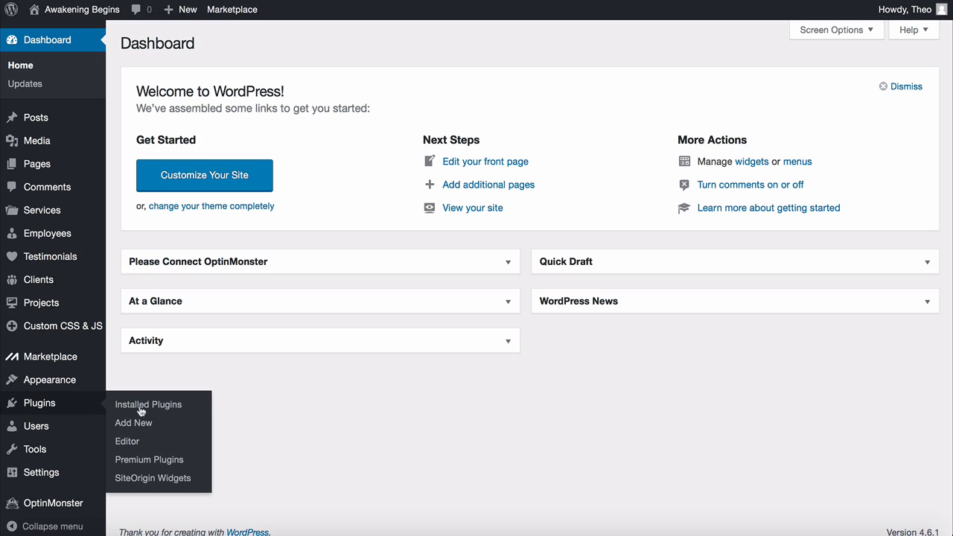
{"action": "left_click", "coordinate": [134, 426]}
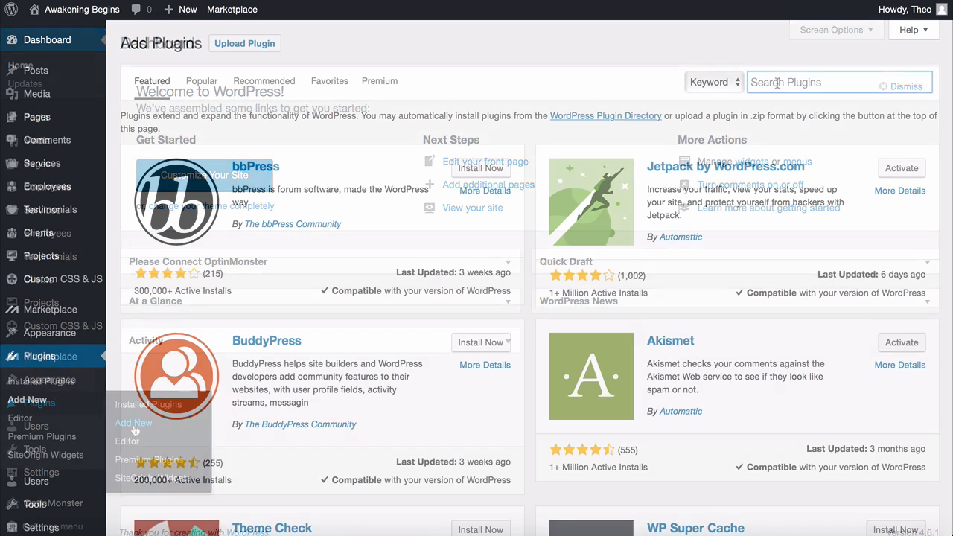
{"action": "type", "text": "sumome"}
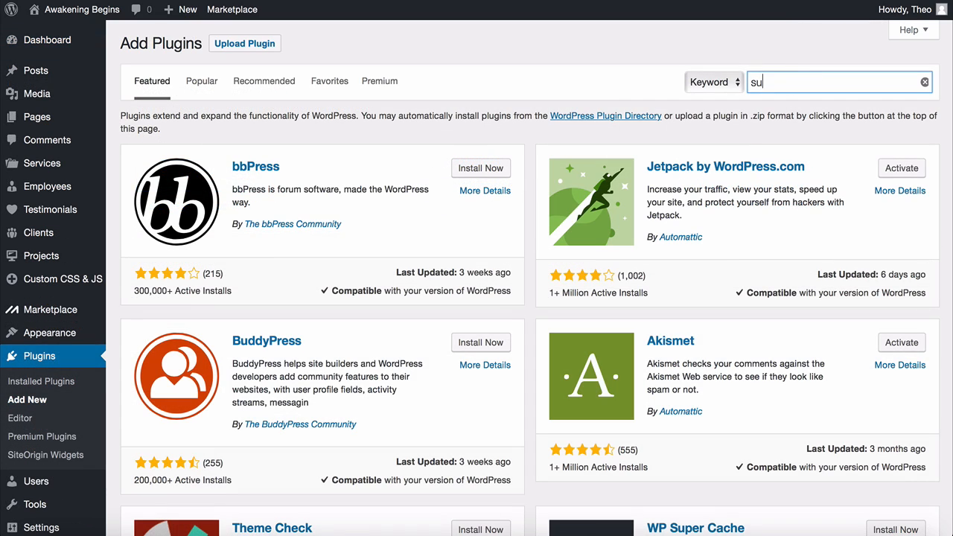
{"action": "key", "text": "Return"}
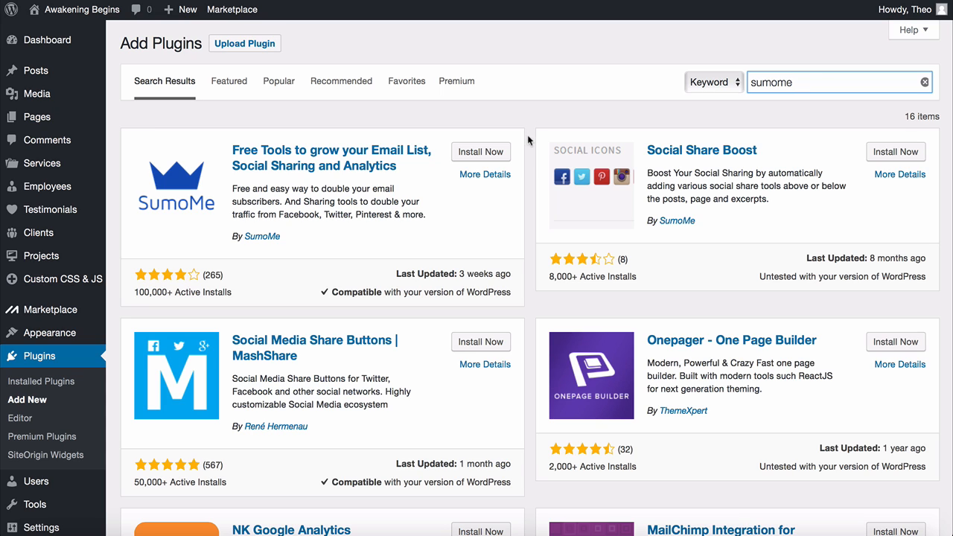
{"action": "left_click", "coordinate": [482, 154]}
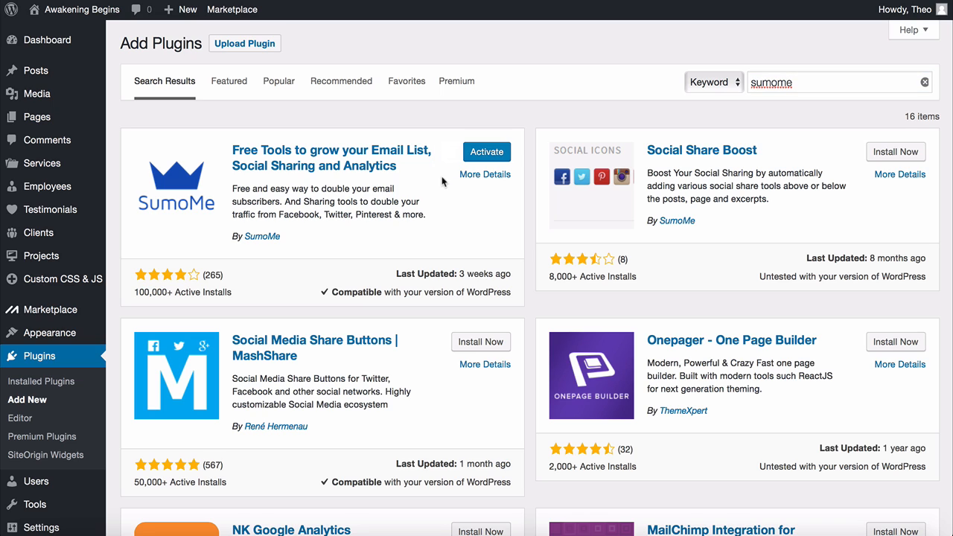
{"action": "left_click", "coordinate": [484, 155]}
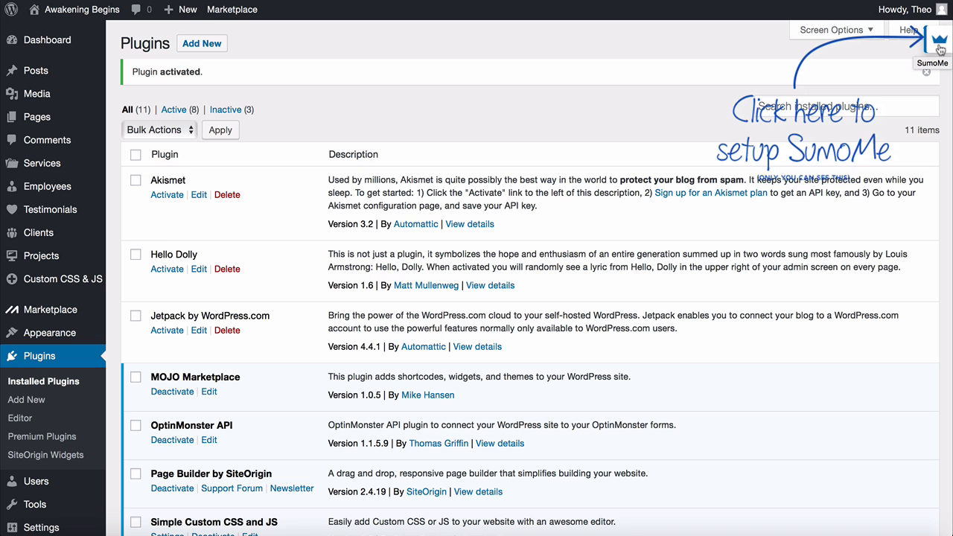
Open the SumoMe setup from the plugins page and switch on its Share app
{"action": "left_click", "coordinate": [939, 44]}
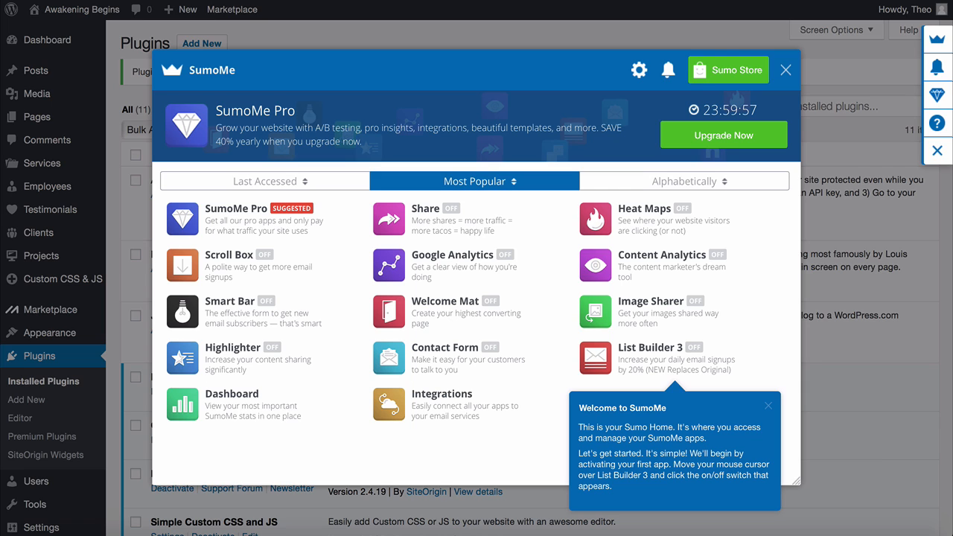
{"action": "mouse_move", "coordinate": [547, 222]}
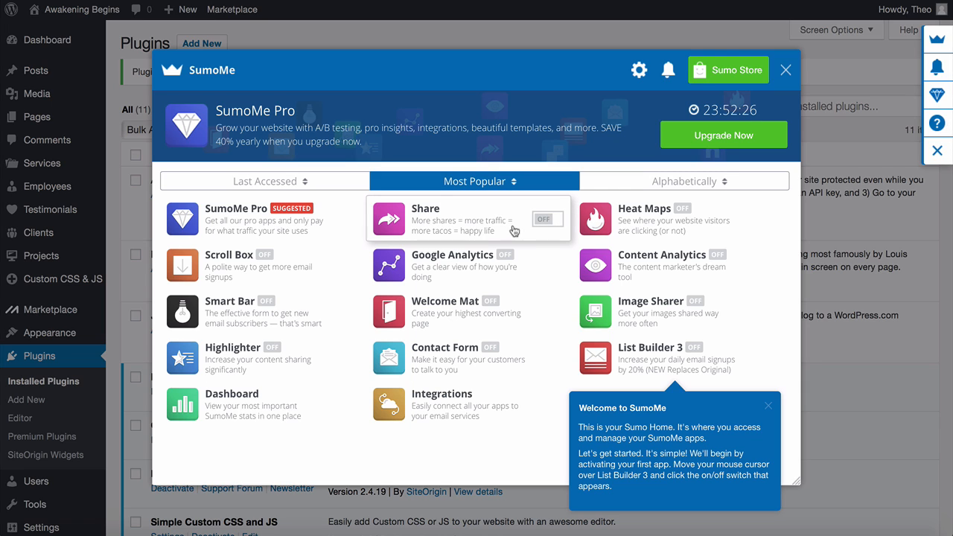
{"action": "left_click", "coordinate": [544, 225]}
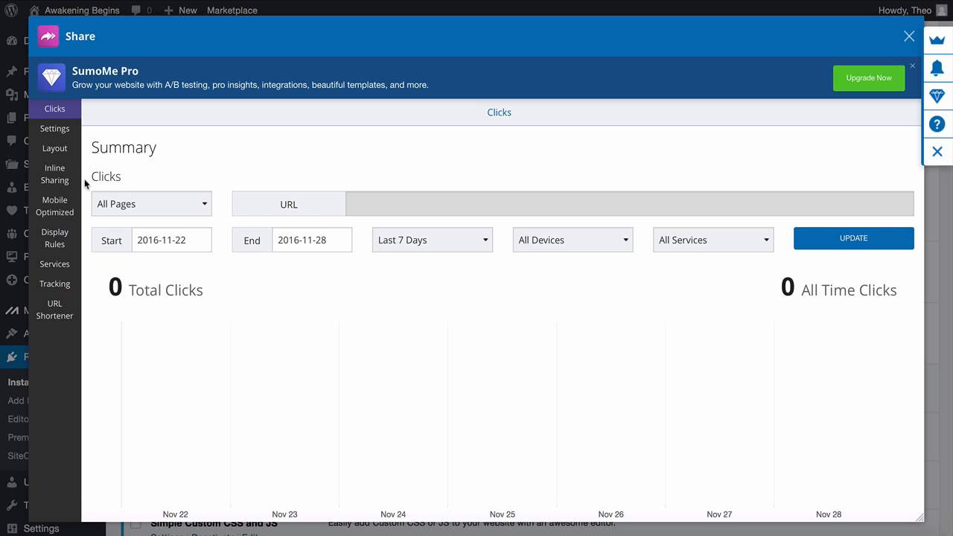
Check the share button placement layout, then reorder the available services so that Facebook Like sits below WhatsApp
{"action": "left_click", "coordinate": [60, 154]}
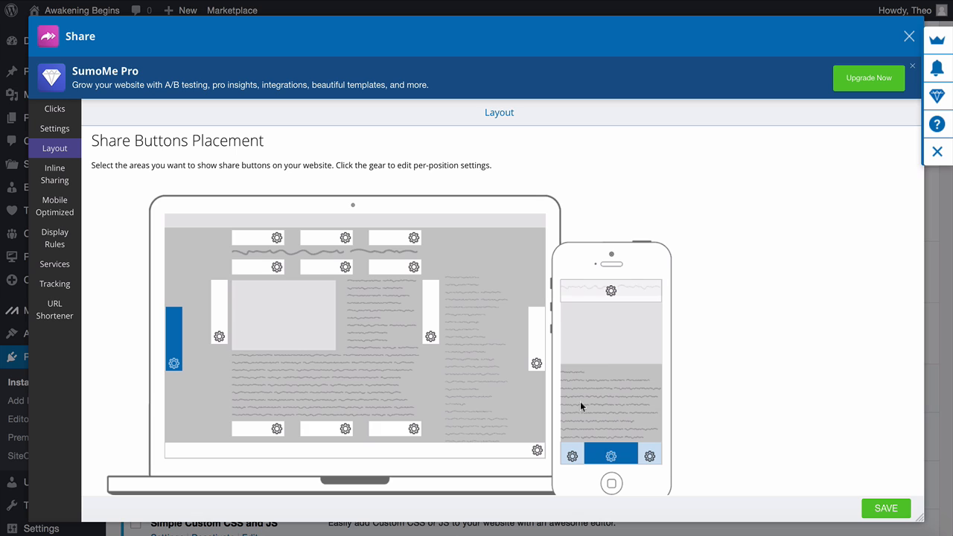
{"action": "left_click", "coordinate": [598, 460]}
{"action": "left_click", "coordinate": [65, 136]}
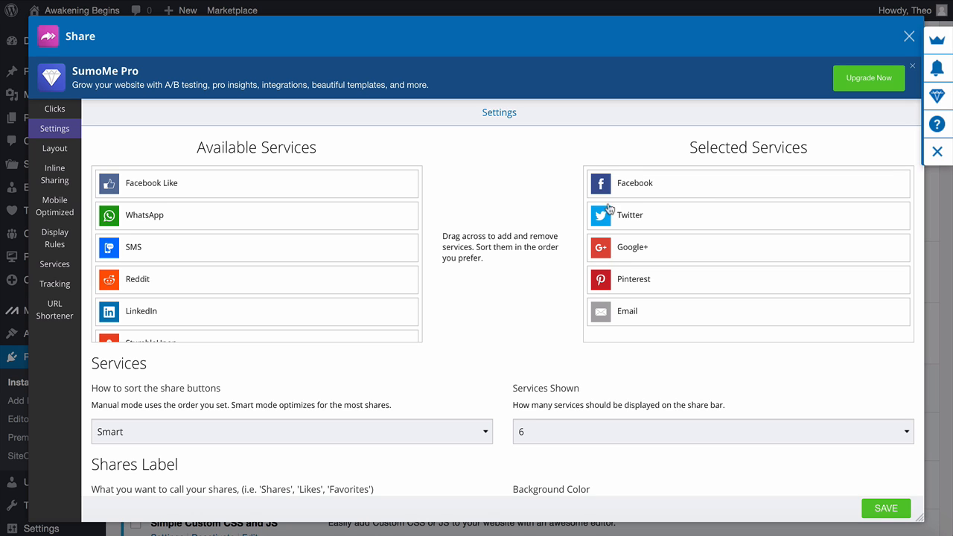
{"action": "left_click_drag", "start_coordinate": [700, 194], "coordinate": [659, 180]}
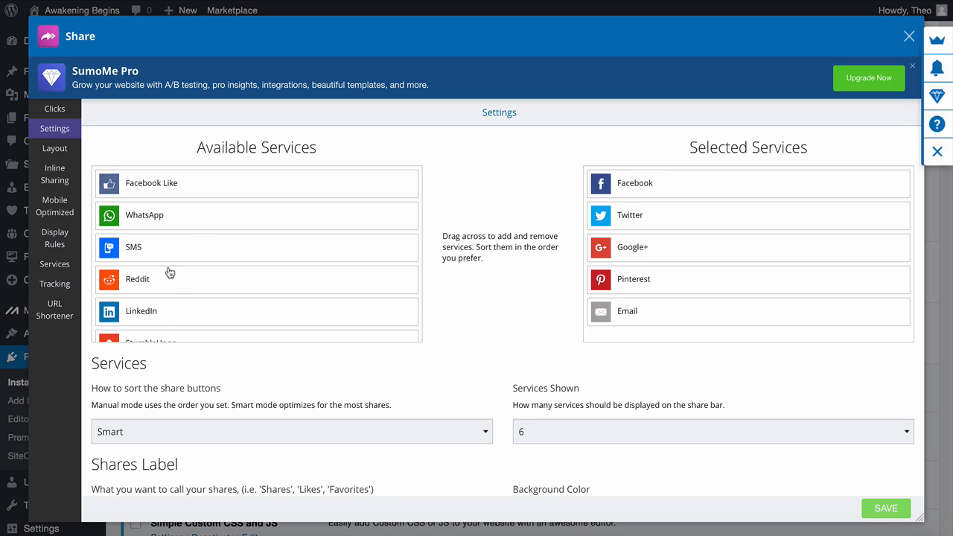
{"action": "left_click_drag", "start_coordinate": [171, 183], "coordinate": [319, 214]}
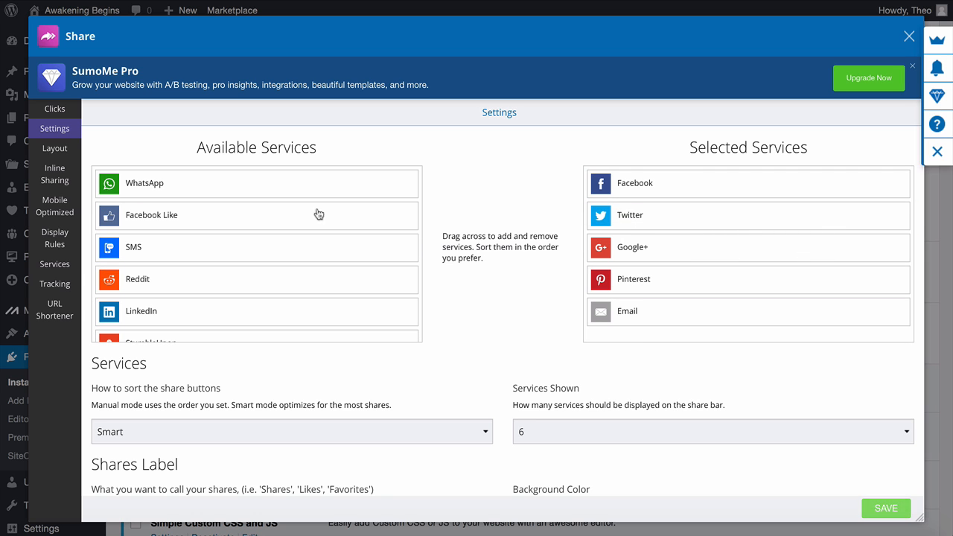
Examine the choices for the number of services shown and the shares label's background color
{"action": "scroll", "coordinate": [509, 199], "scroll_direction": "down", "scroll_amount": 3}
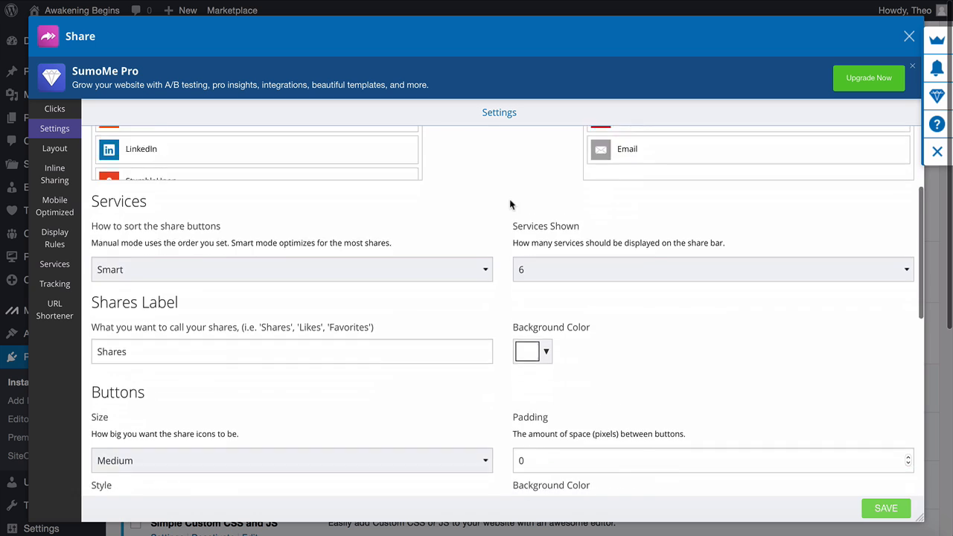
{"action": "left_click", "coordinate": [594, 216]}
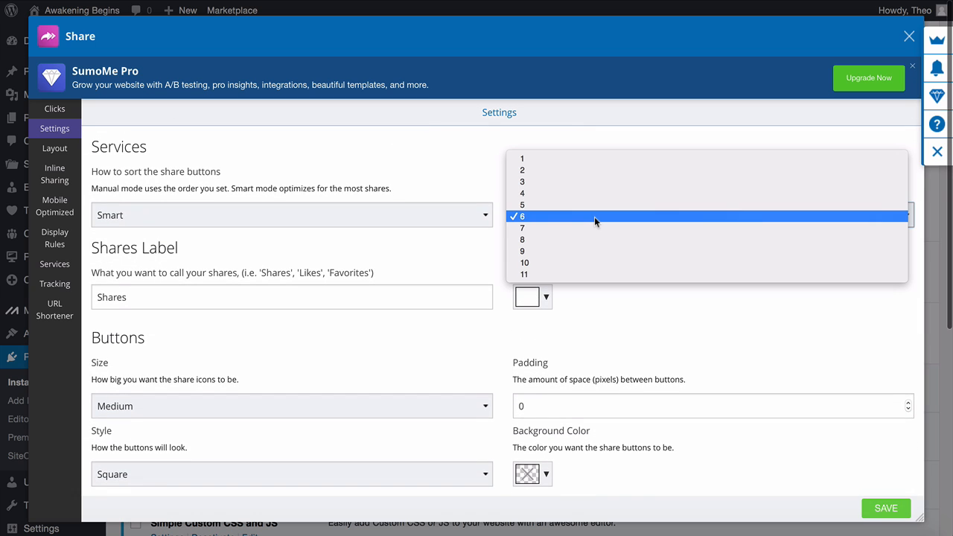
{"action": "left_click", "coordinate": [573, 216]}
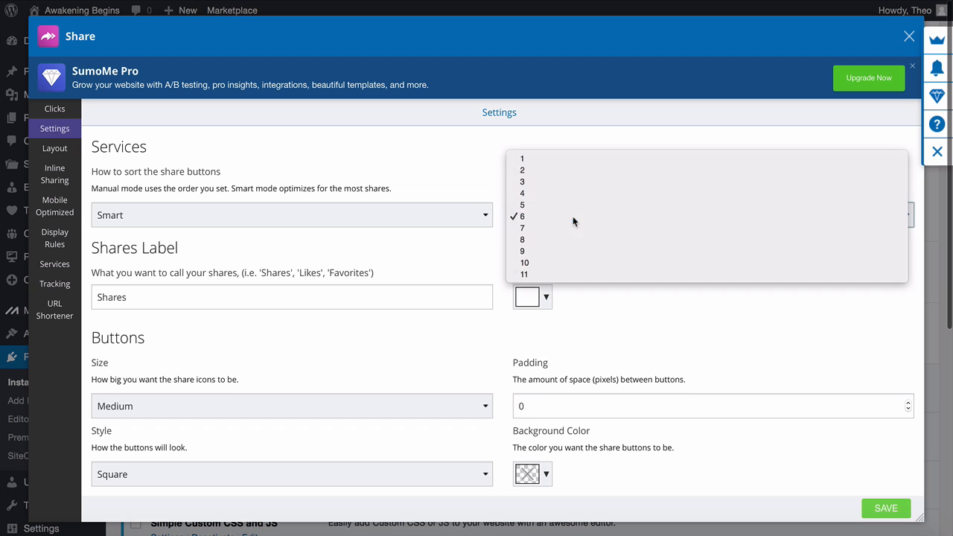
{"action": "left_click", "coordinate": [536, 296]}
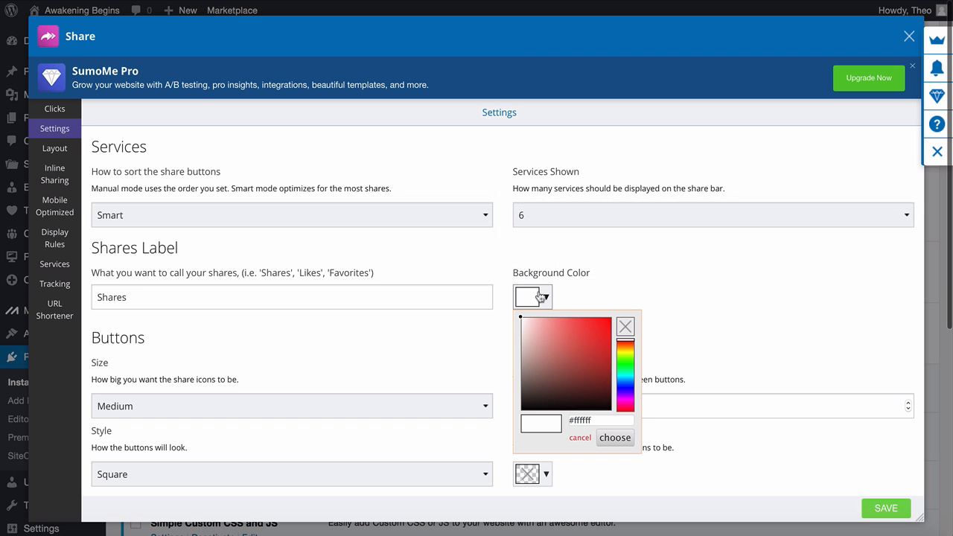
{"action": "left_click", "coordinate": [503, 272]}
Review the share buttons' size and style options, along with the share count and mobile settings
{"action": "scroll", "coordinate": [503, 273], "scroll_direction": "down", "scroll_amount": 2}
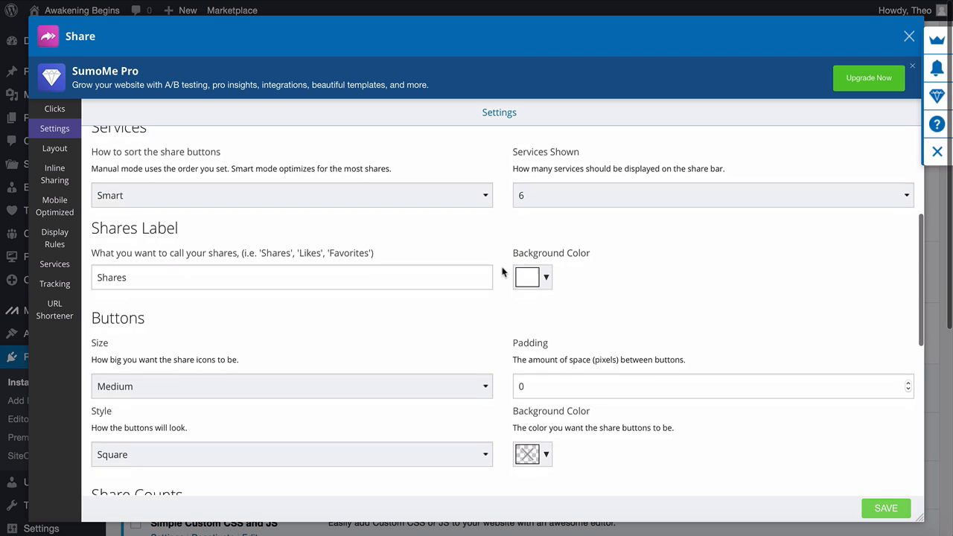
{"action": "left_click", "coordinate": [483, 319]}
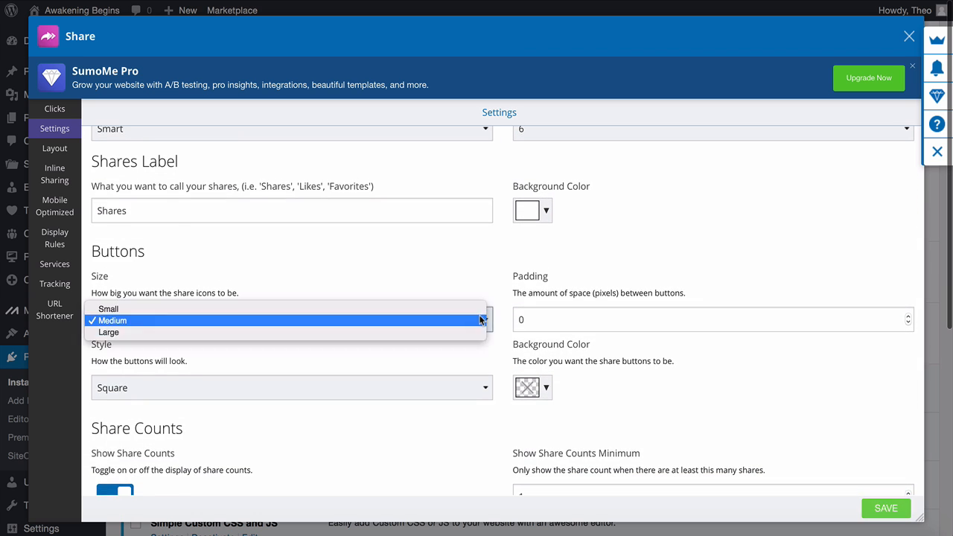
{"action": "left_click", "coordinate": [433, 322]}
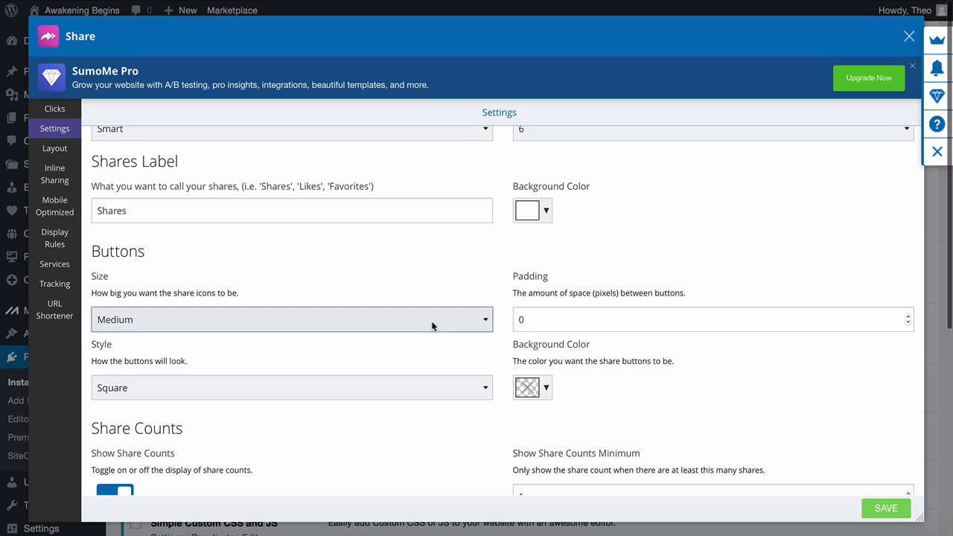
{"action": "left_click", "coordinate": [469, 388]}
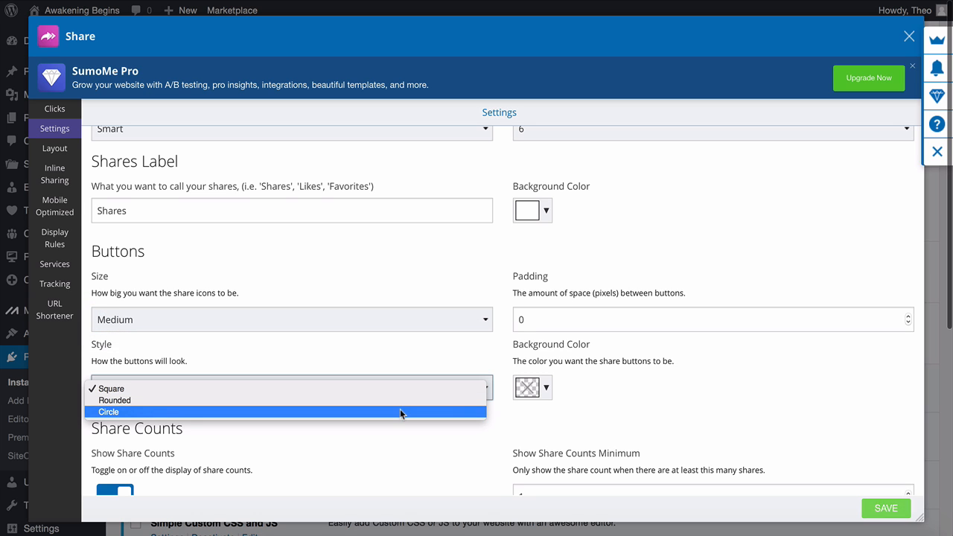
{"action": "left_click", "coordinate": [407, 388]}
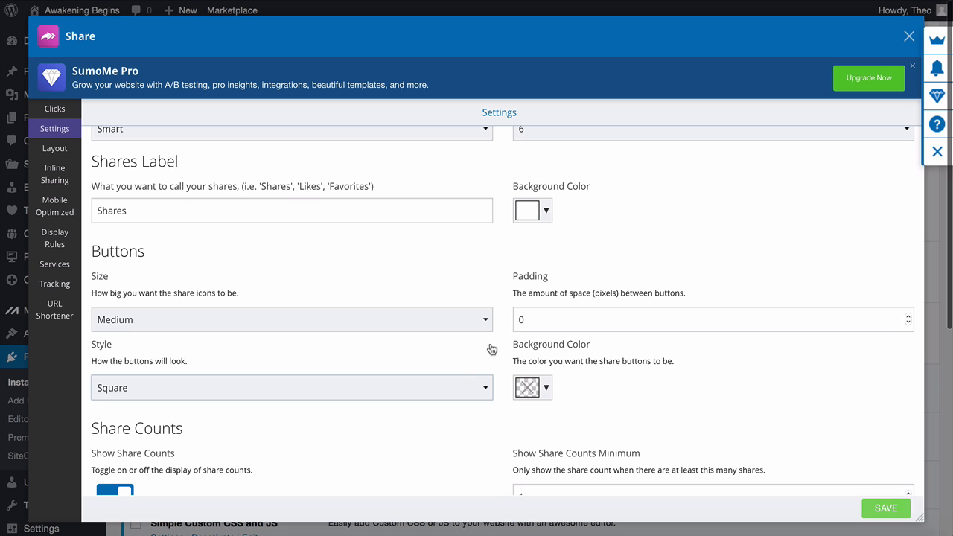
{"action": "scroll", "coordinate": [491, 349], "scroll_direction": "down", "scroll_amount": 3}
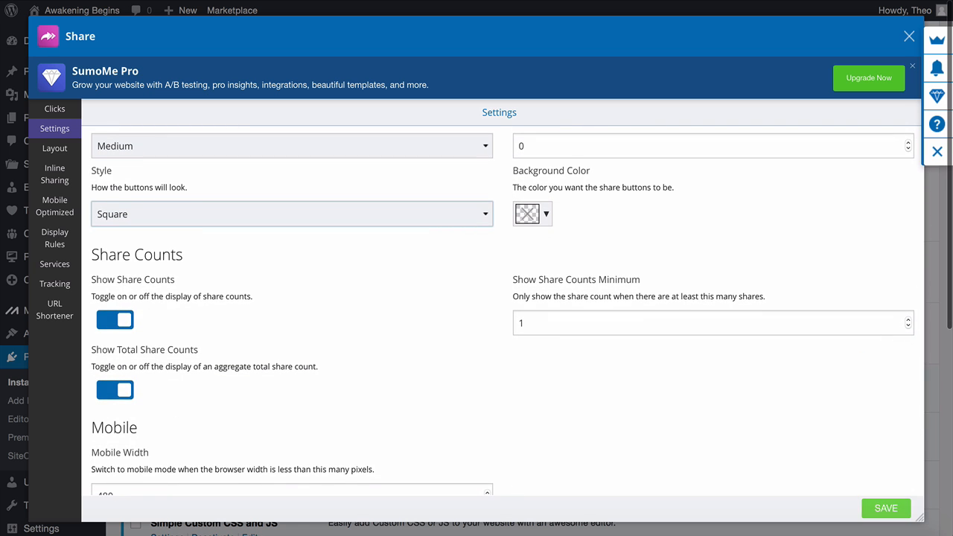
{"action": "scroll", "coordinate": [507, 311], "scroll_direction": "down", "scroll_amount": 3}
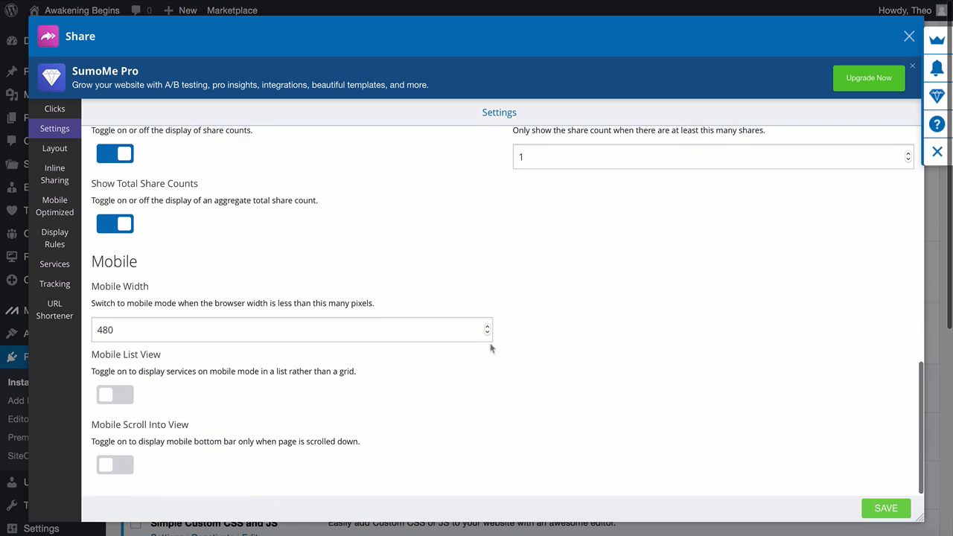
Save the Share app's settings and view its clicks summary
{"action": "left_click", "coordinate": [886, 509]}
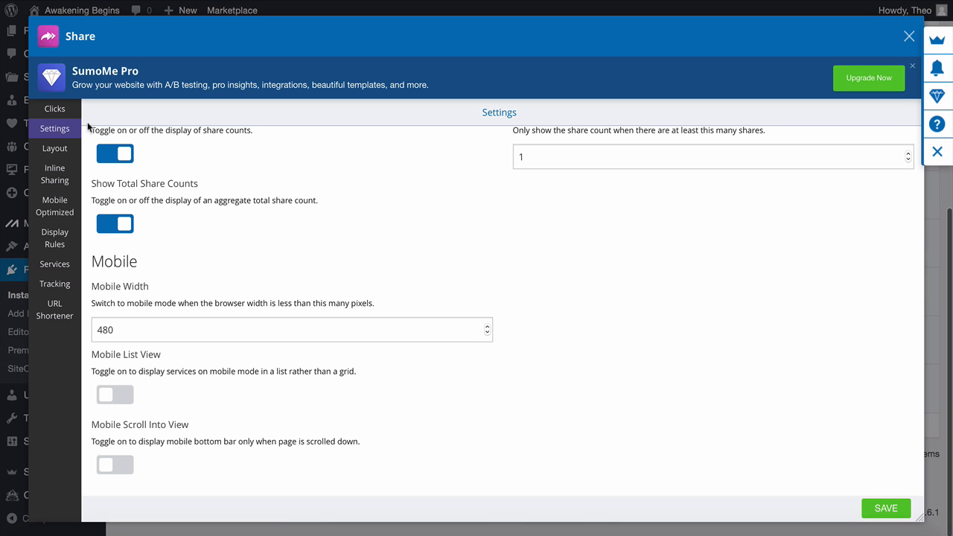
{"action": "left_click", "coordinate": [56, 109]}
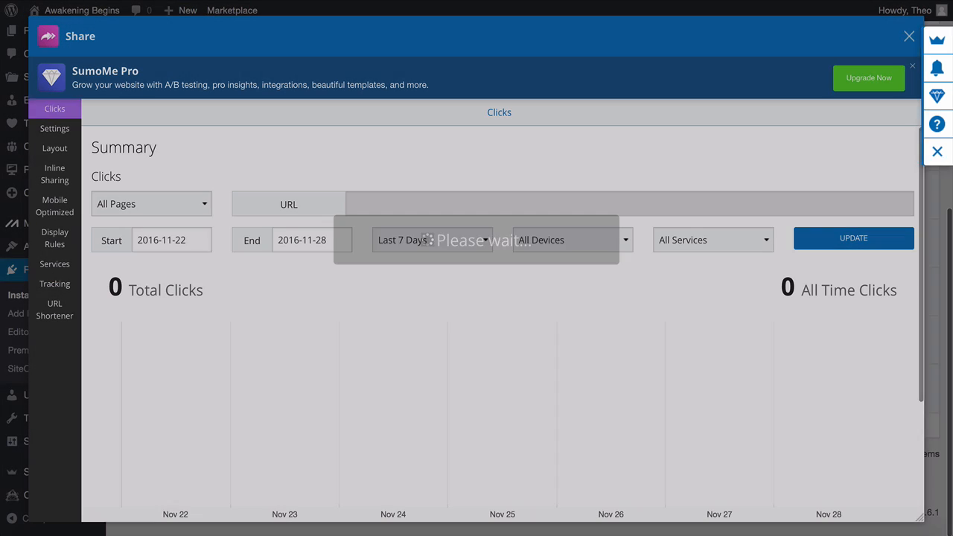
{"action": "scroll", "coordinate": [502, 320], "scroll_direction": "down", "scroll_amount": 2}
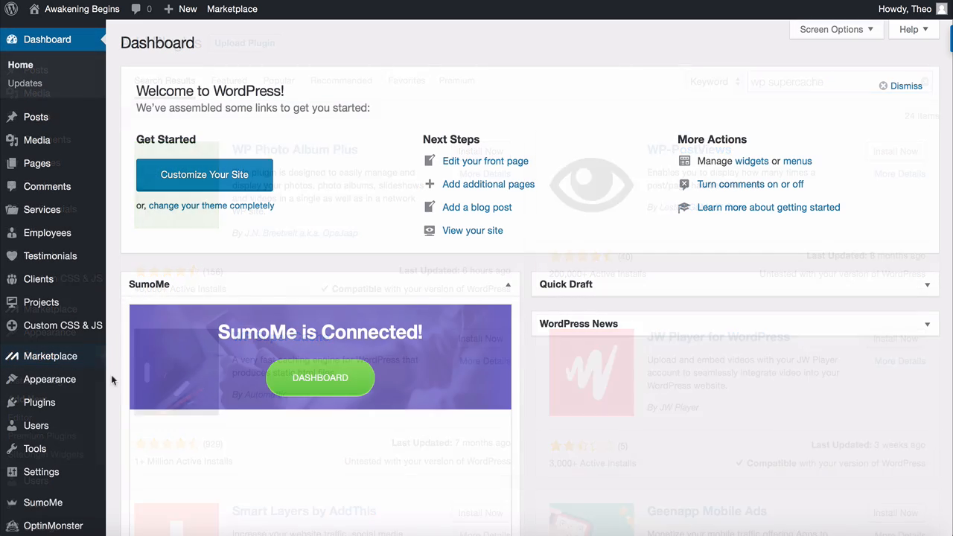
Search for new plugins with "wp supercache", then install and activate WP Super Cache
{"action": "mouse_move", "coordinate": [82, 413]}
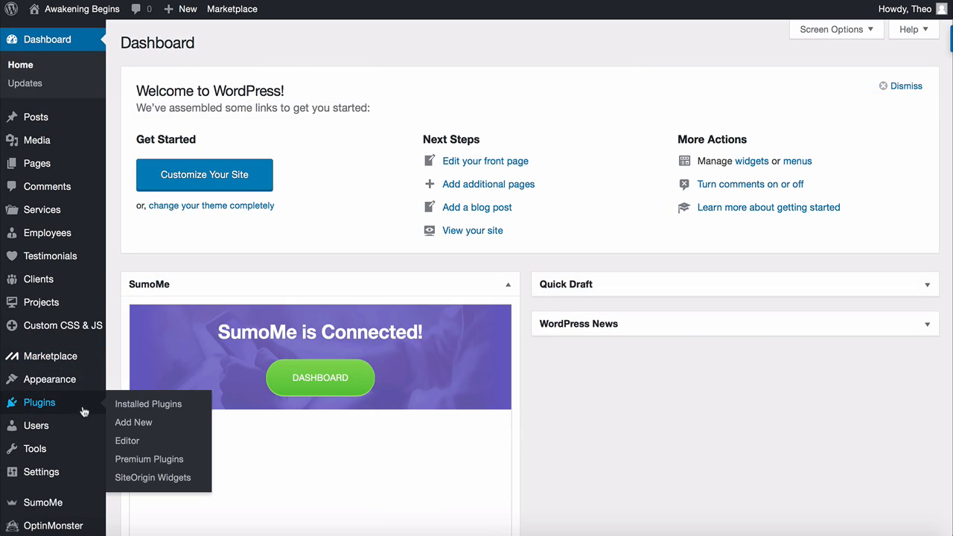
{"action": "left_click", "coordinate": [132, 422]}
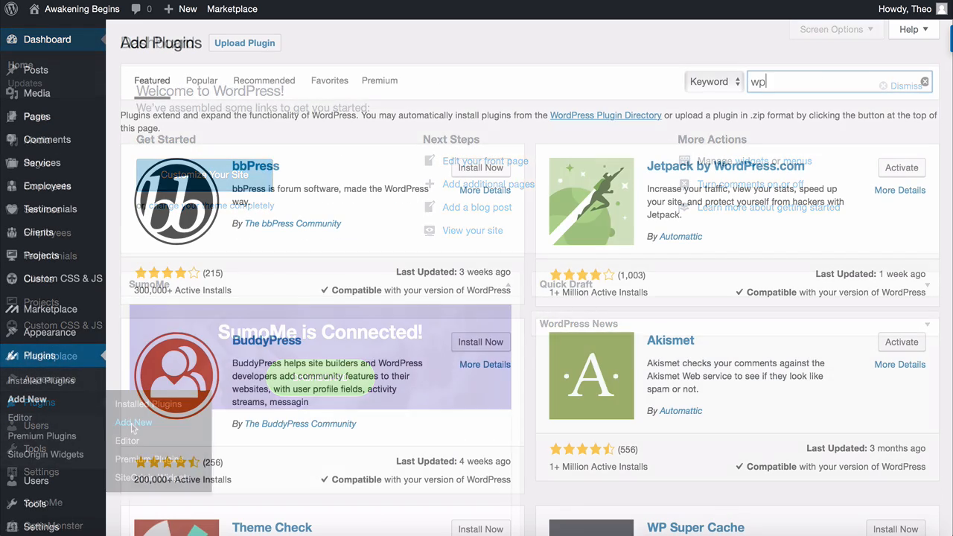
{"action": "type", "text": "supercache"}
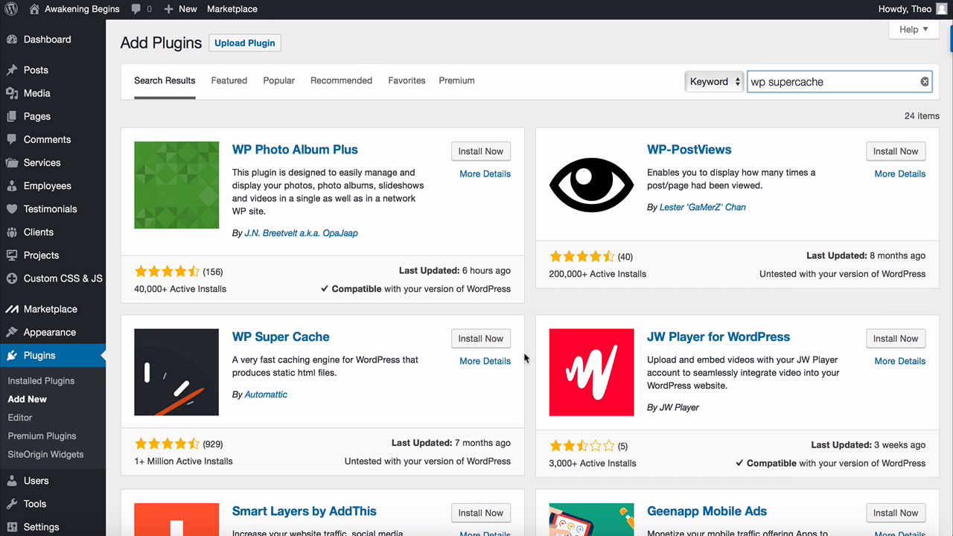
{"action": "left_click", "coordinate": [481, 338]}
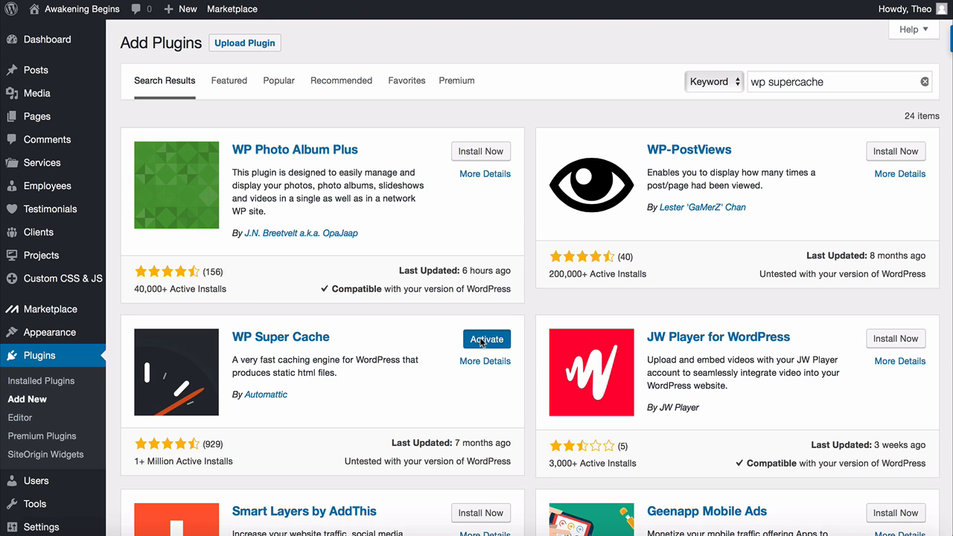
{"action": "left_click", "coordinate": [481, 340]}
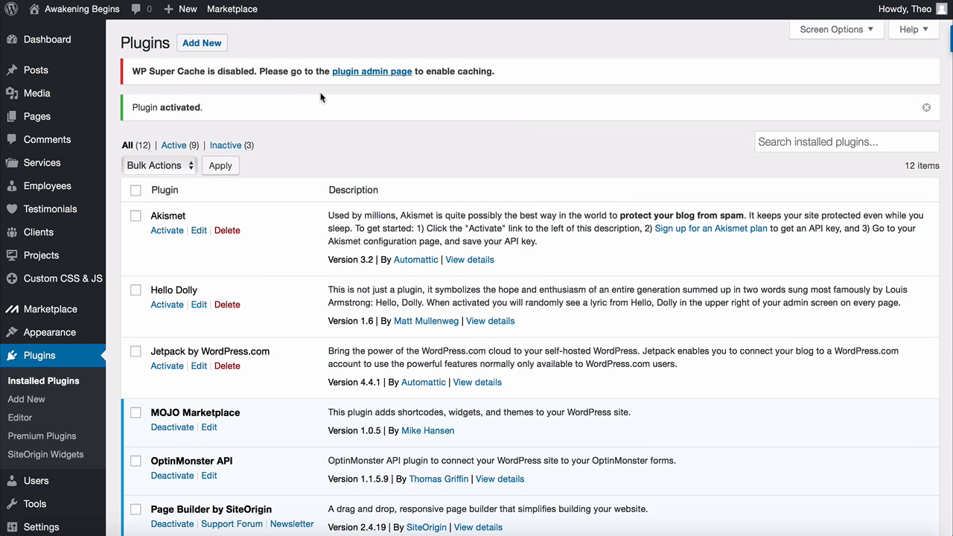
Turn caching on in the WP Super Cache settings and update the status
{"action": "left_click", "coordinate": [363, 74]}
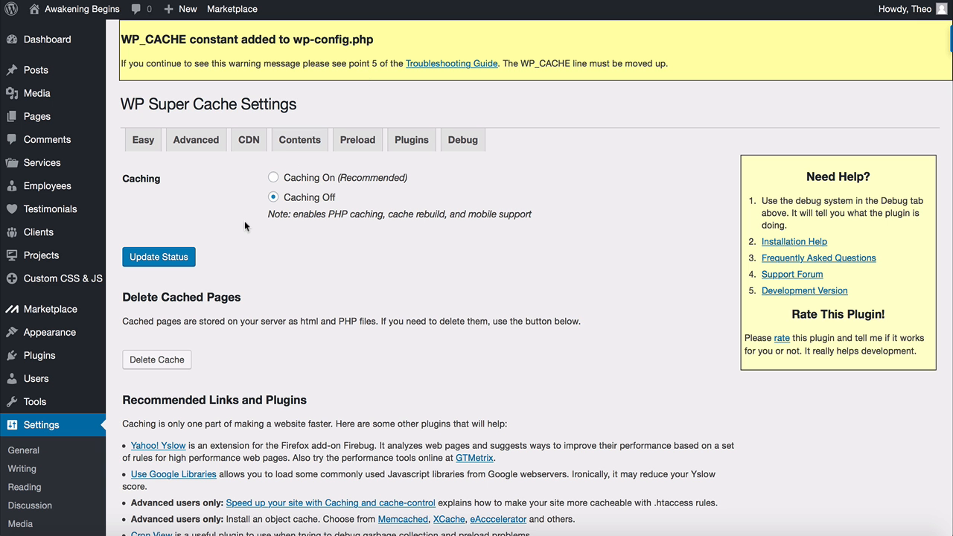
{"action": "left_click", "coordinate": [273, 178]}
{"action": "left_click", "coordinate": [182, 261]}
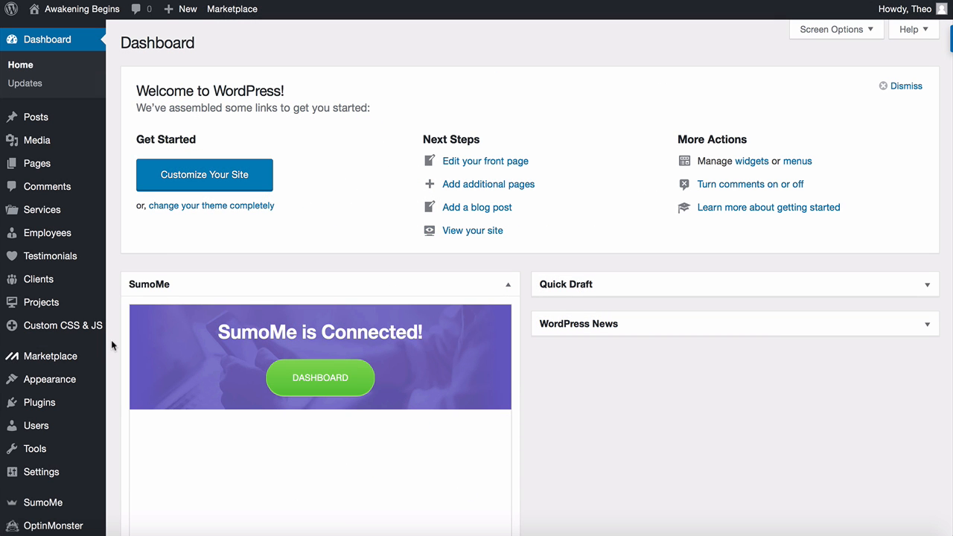
Search for new plugins with "yoast seo", then install and activate Yoast SEO
{"action": "mouse_move", "coordinate": [92, 407]}
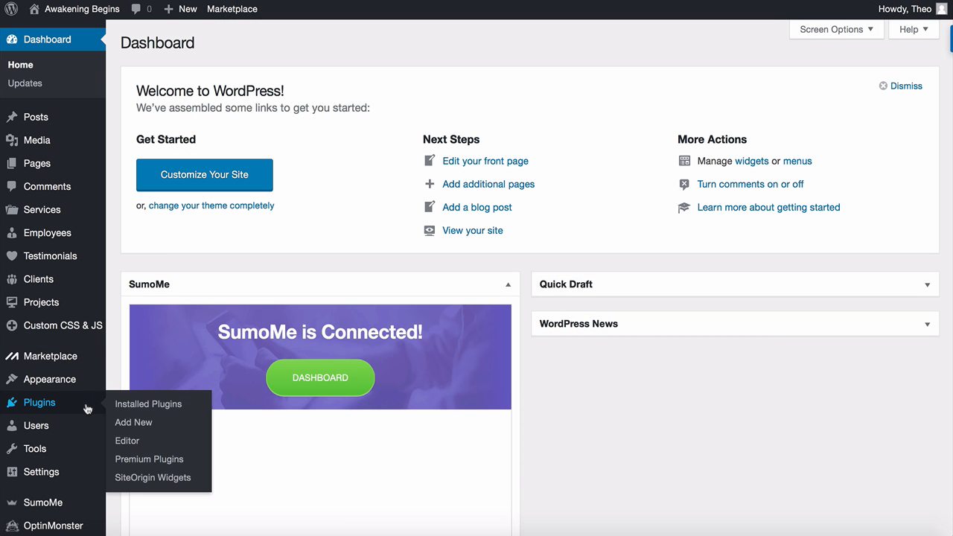
{"action": "left_click", "coordinate": [123, 422]}
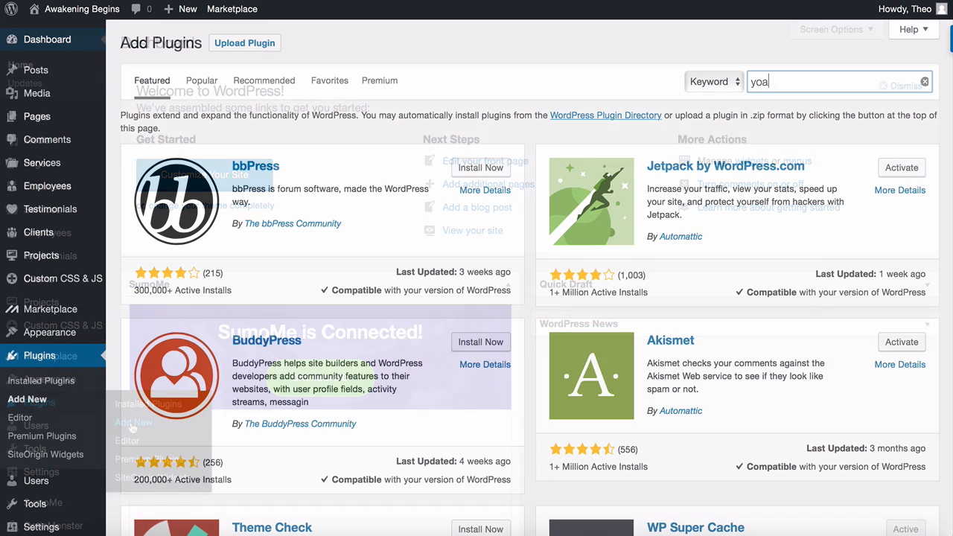
{"action": "type", "text": "seo"}
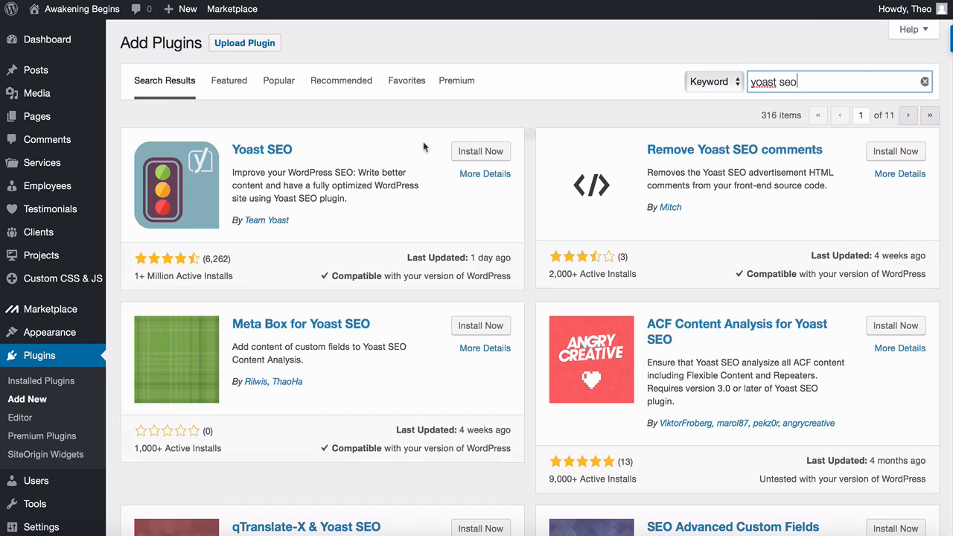
{"action": "left_click", "coordinate": [480, 151]}
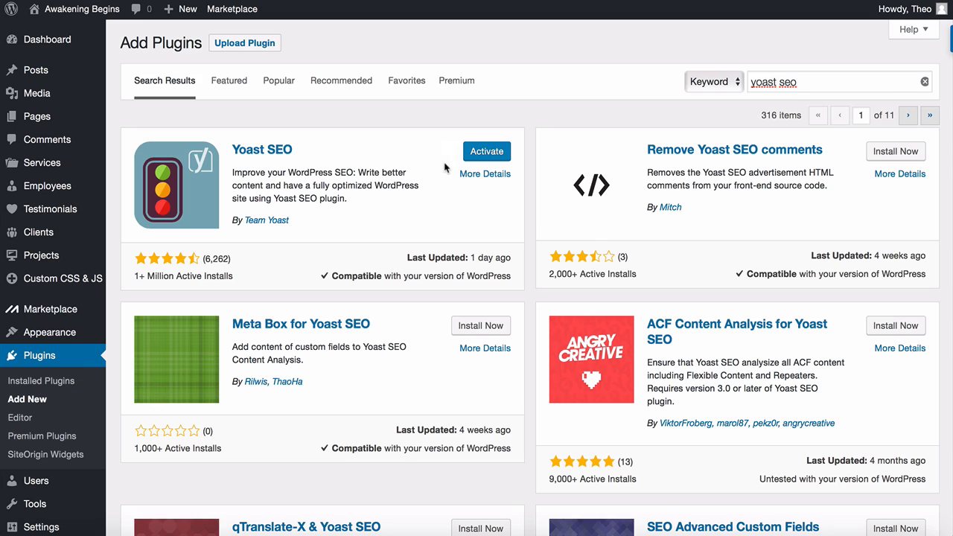
{"action": "left_click", "coordinate": [485, 152]}
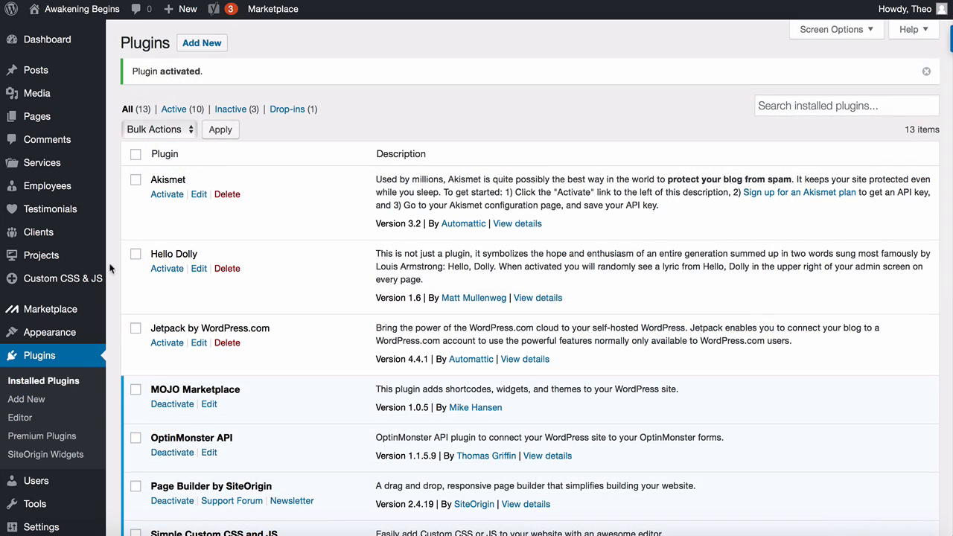
{"action": "scroll", "coordinate": [110, 268], "scroll_direction": "down", "scroll_amount": 3}
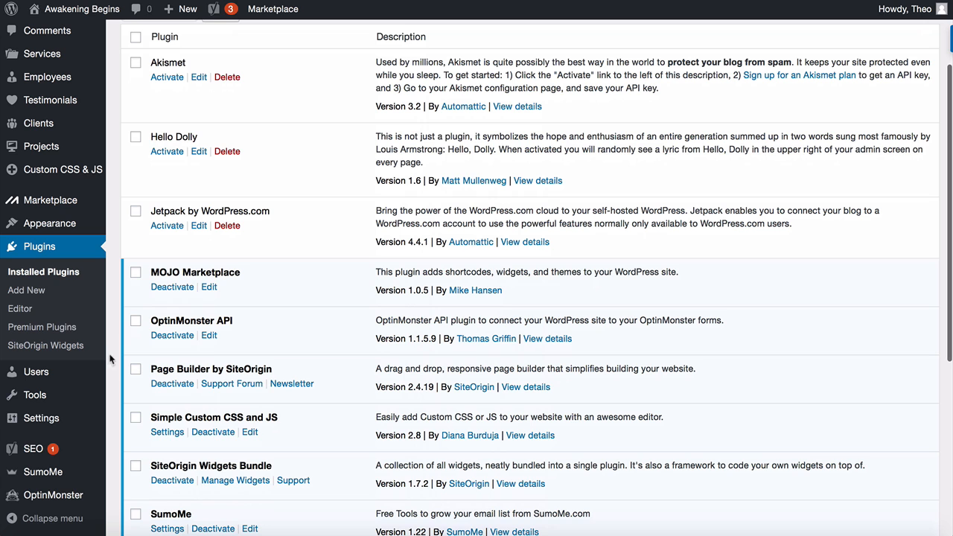
{"action": "mouse_move", "coordinate": [71, 459]}
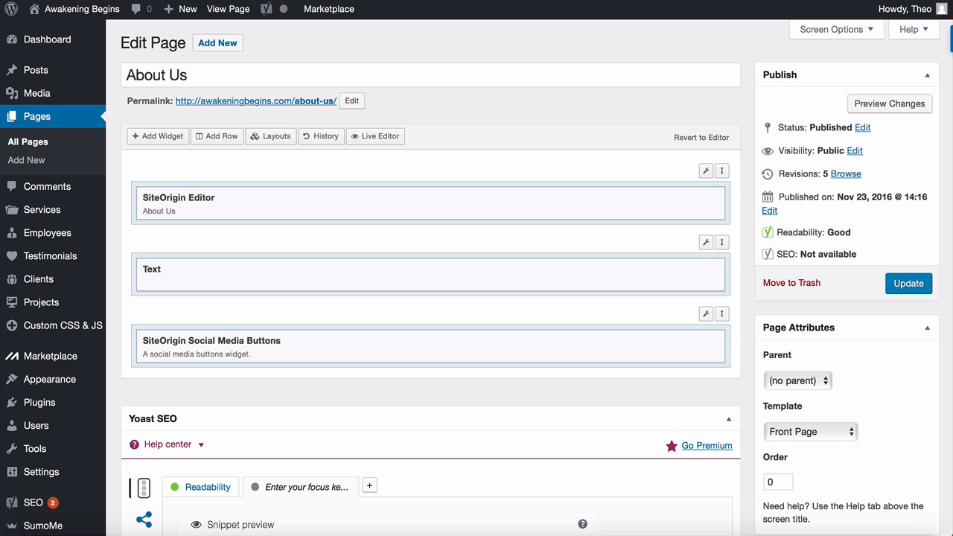
Set the About Us page's meta description to the intro text from "Your destination for everything you need to know" through "to instill confidence."
{"action": "scroll", "coordinate": [430, 298], "scroll_direction": "down", "scroll_amount": 5}
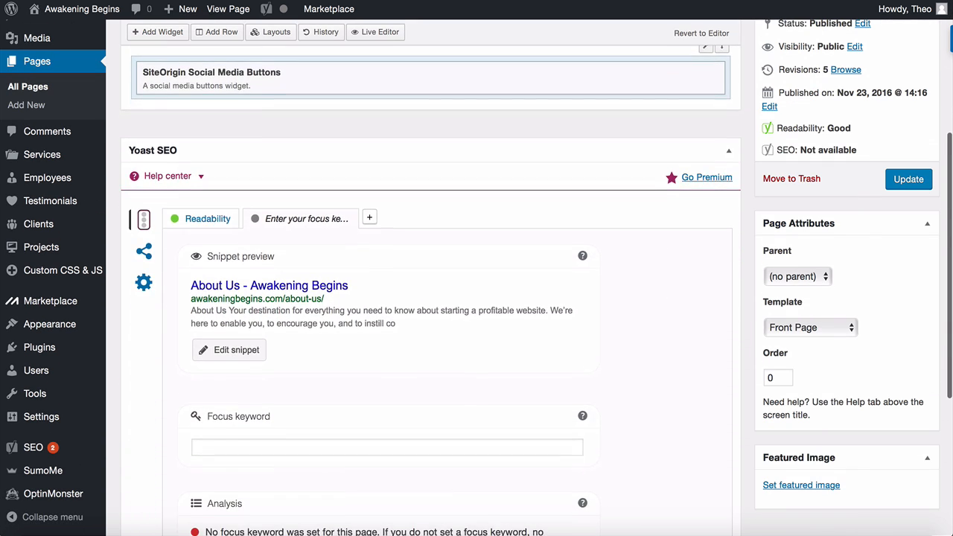
{"action": "scroll", "coordinate": [171, 283], "scroll_direction": "down", "scroll_amount": 1}
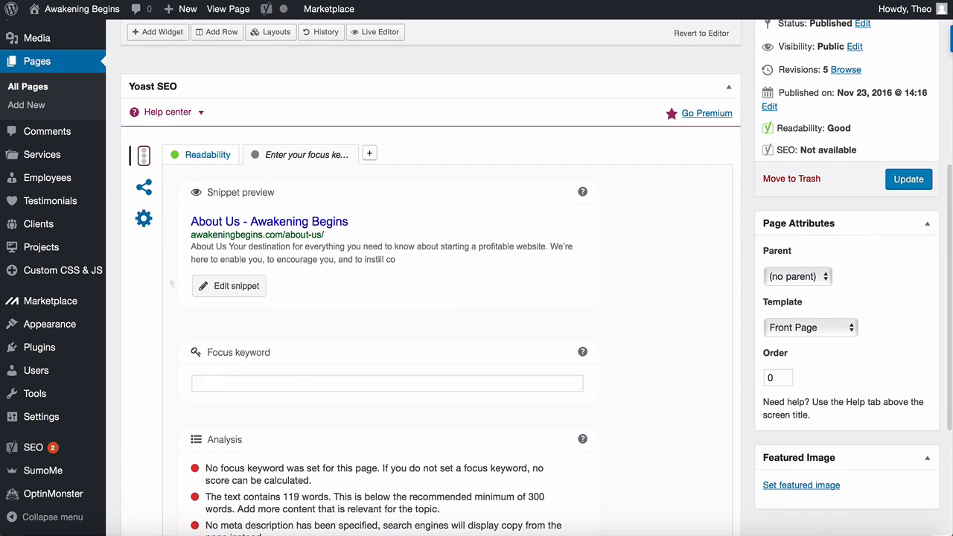
{"action": "left_click", "coordinate": [220, 294]}
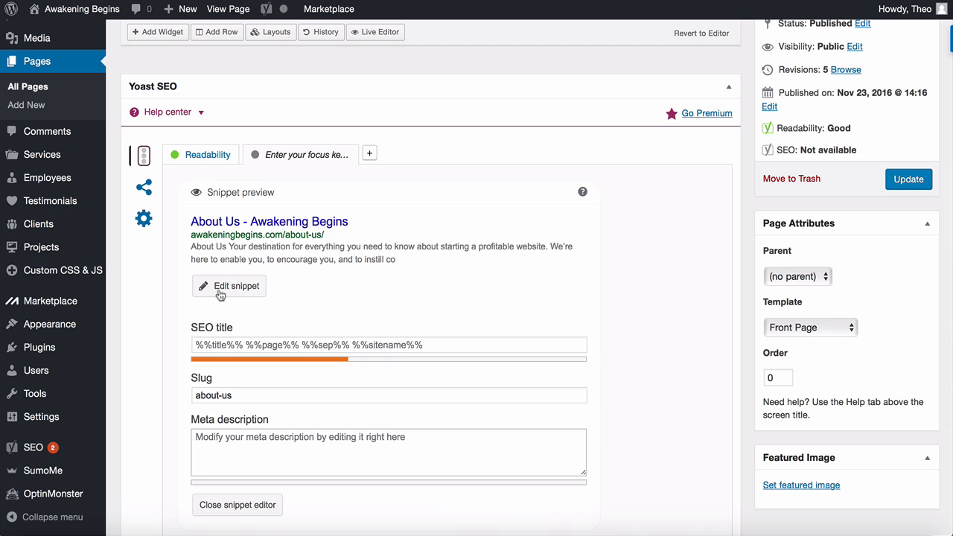
{"action": "scroll", "coordinate": [172, 311], "scroll_direction": "down", "scroll_amount": 2}
{"action": "left_click", "coordinate": [197, 327]}
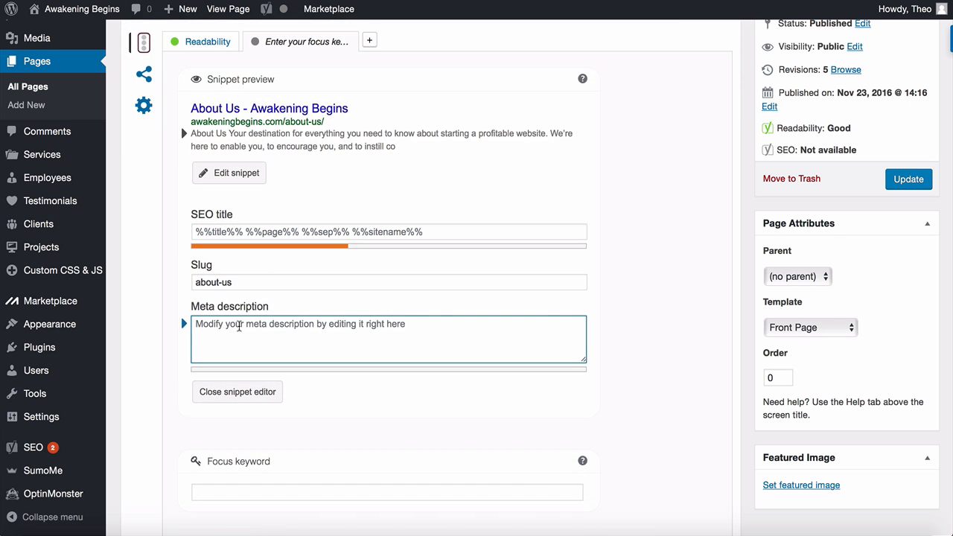
{"action": "type", "text": "Your destination for everything you need to know about starting a profitable website. We're here to enable you, to encourage you, and to instill confidence."}
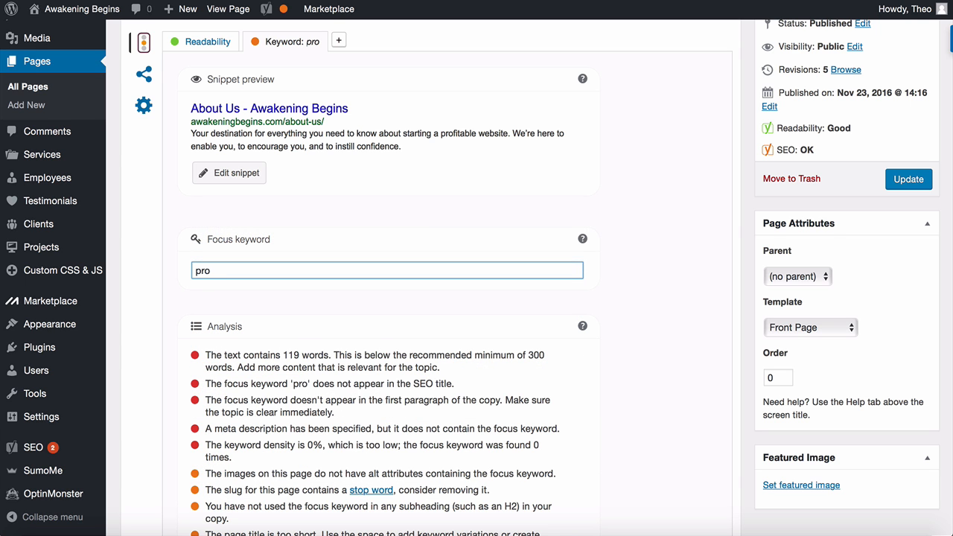
Set the About Us page's focus keyword to "profitable website" and review the SEO analysis
{"action": "type", "text": "le website"}
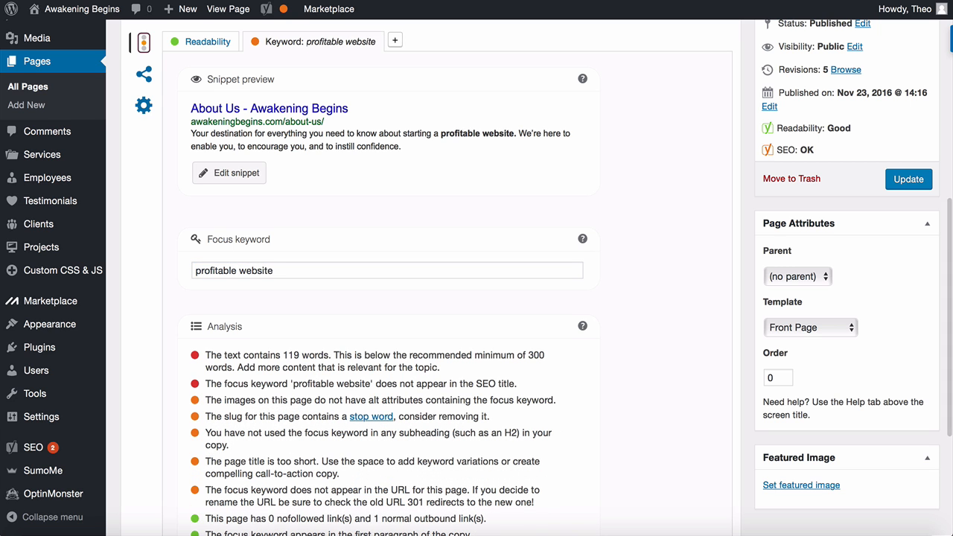
{"action": "scroll", "coordinate": [446, 298], "scroll_direction": "down", "scroll_amount": 3}
{"action": "scroll", "coordinate": [447, 298], "scroll_direction": "down", "scroll_amount": 1}
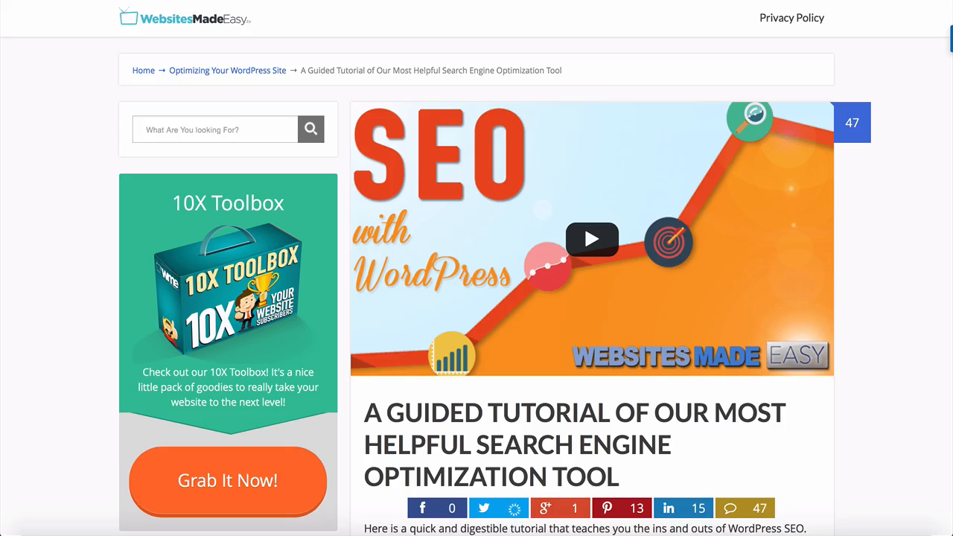
Look through the Websites Made Easy SEO tutorial article, including its Yoast SEO plugin and installation sections
{"action": "scroll", "coordinate": [476, 268], "scroll_direction": "down", "scroll_amount": 2}
{"action": "scroll", "coordinate": [476, 268], "scroll_direction": "down", "scroll_amount": 10}
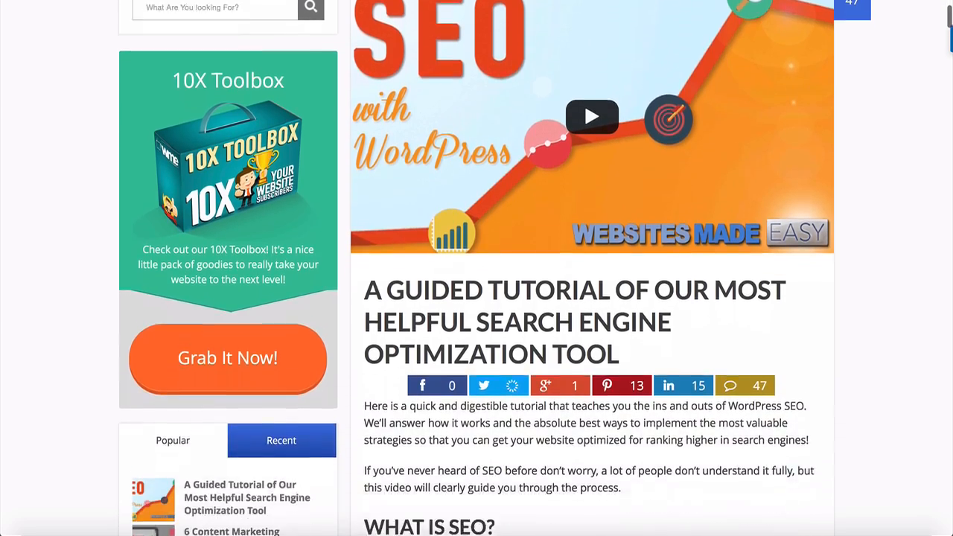
{"action": "scroll", "coordinate": [476, 268], "scroll_direction": "down", "scroll_amount": 5}
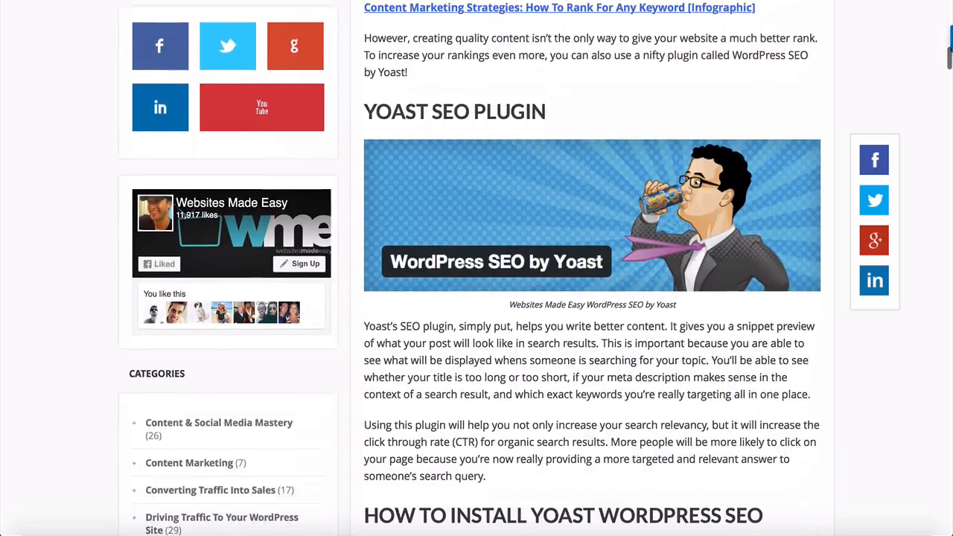
{"action": "scroll", "coordinate": [477, 268], "scroll_direction": "down", "scroll_amount": 4}
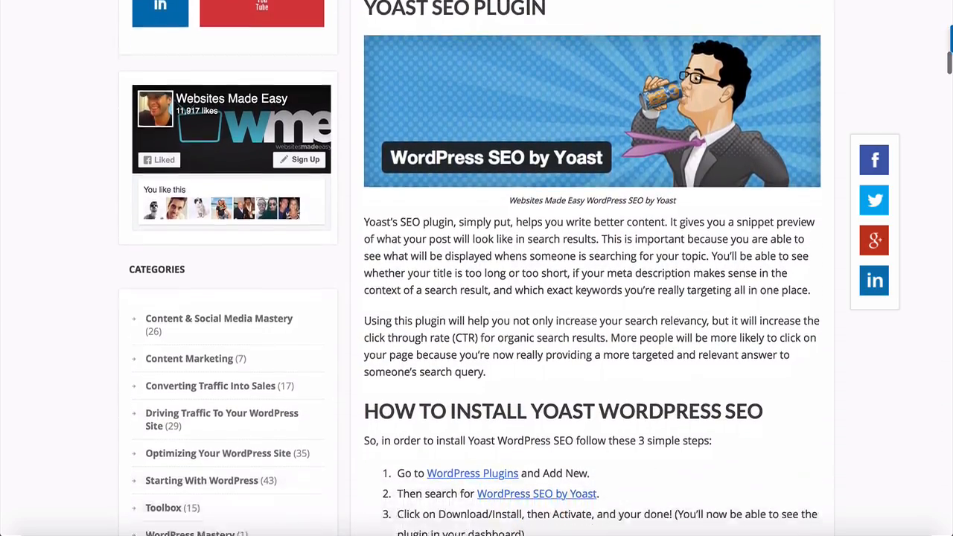